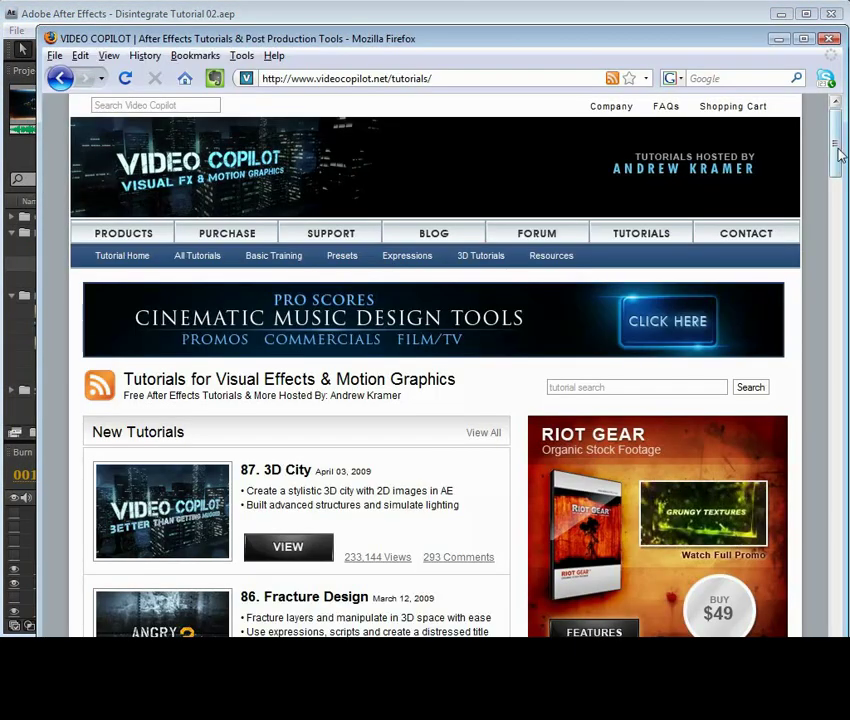
Browse the older entries on the Video Copilot tutorials page, down to The Blue Planet and back to Dead Planet.
drag(840, 153, 821, 522)
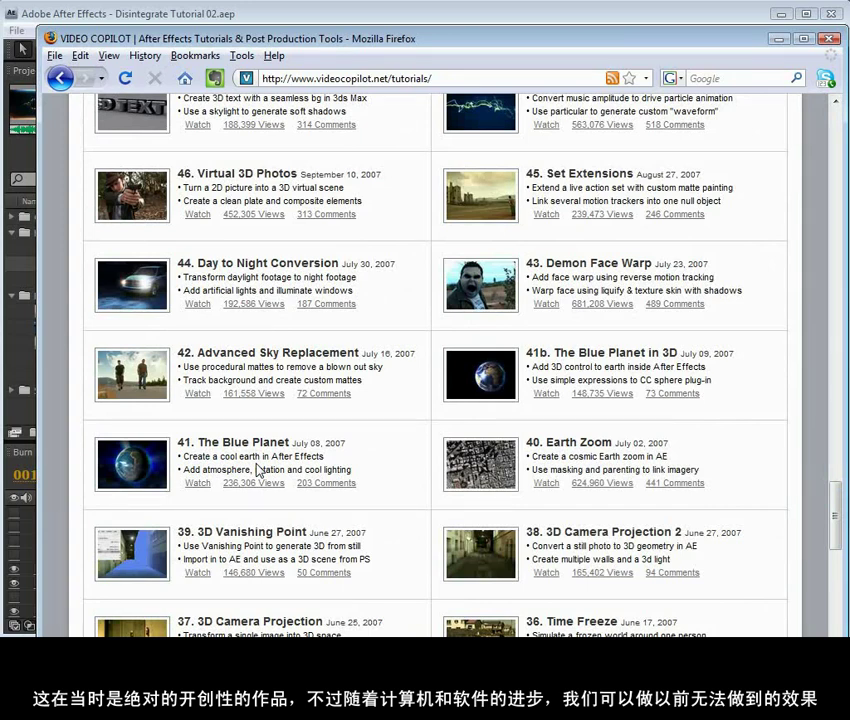
drag(836, 505, 846, 460)
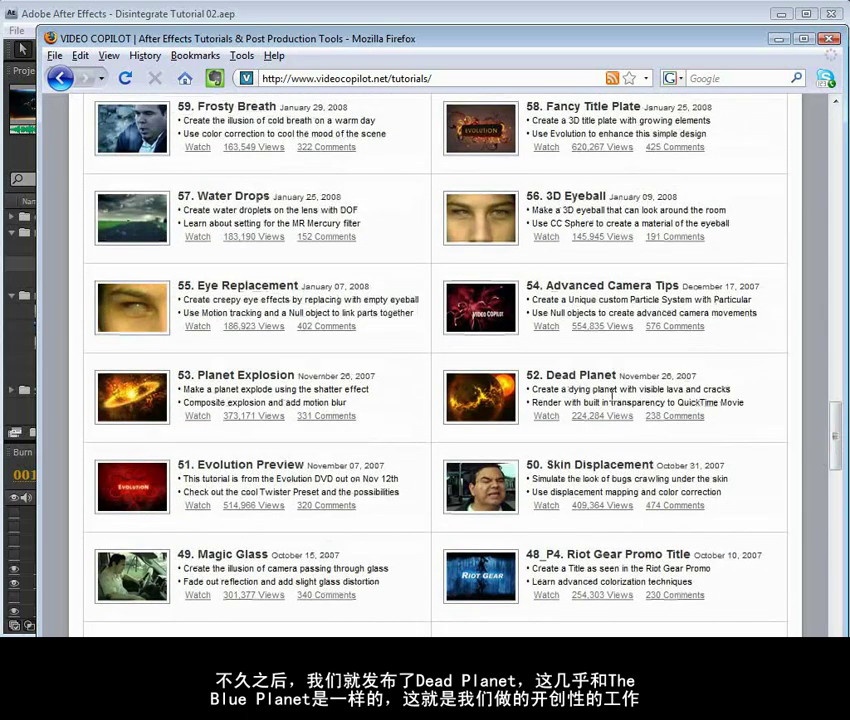
mouse_move(468, 400)
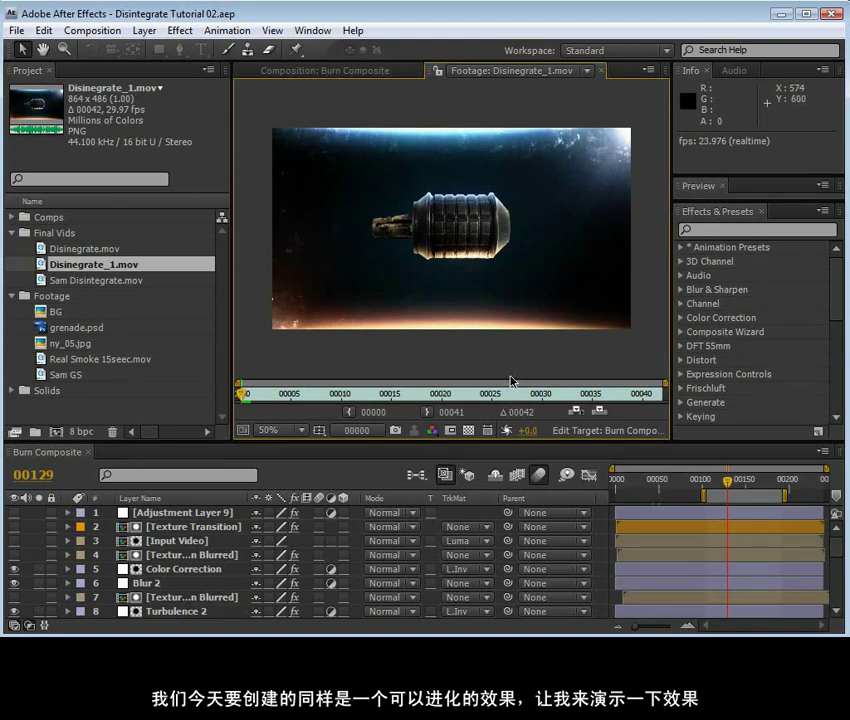
Switch to the video player and preview the grenade and Superman logo disintegration clips, scrubbing through both to compare them.
key(alt+Tab)
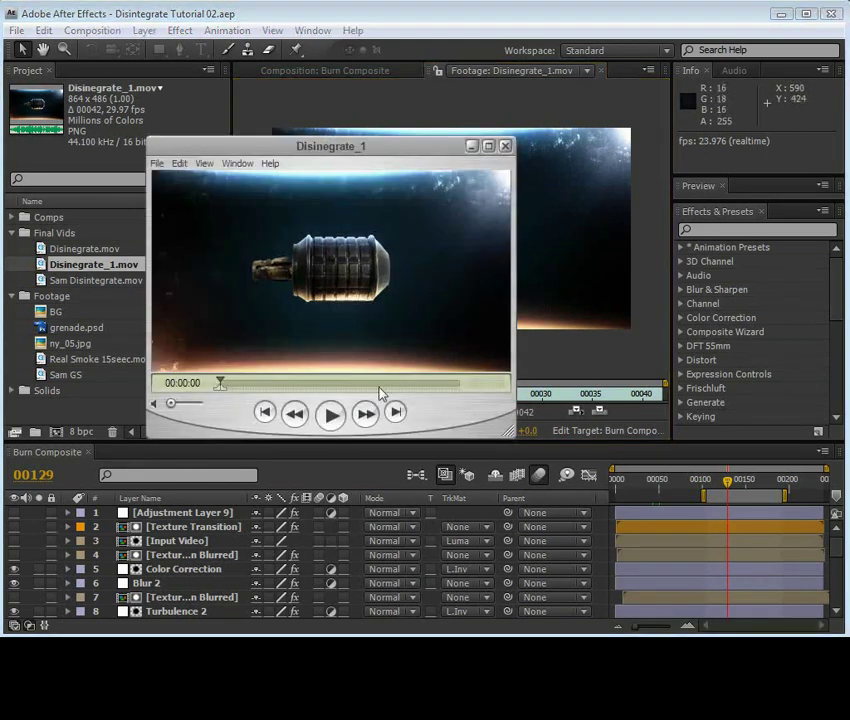
click(332, 417)
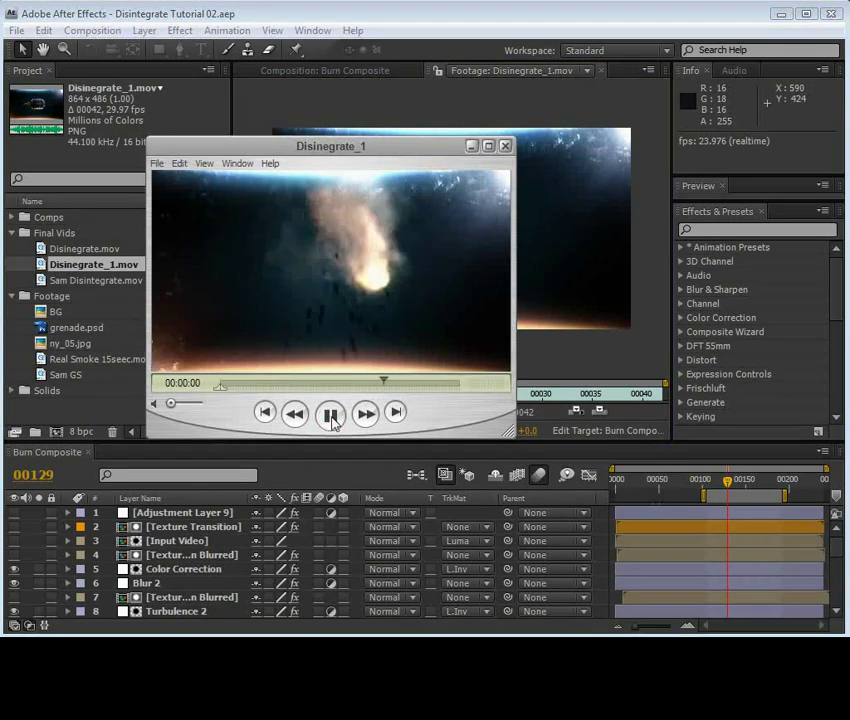
click(309, 381)
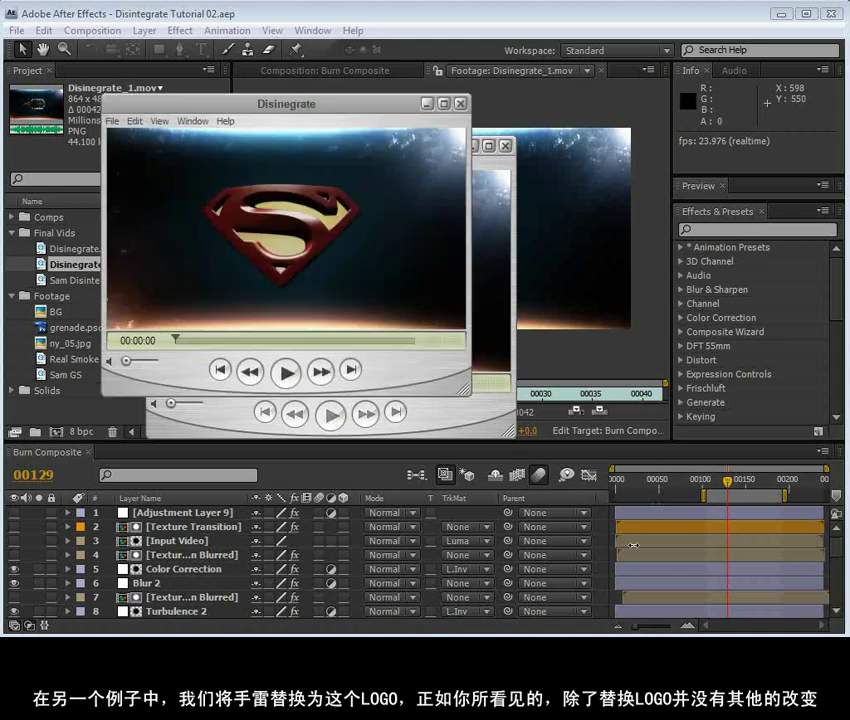
click(285, 372)
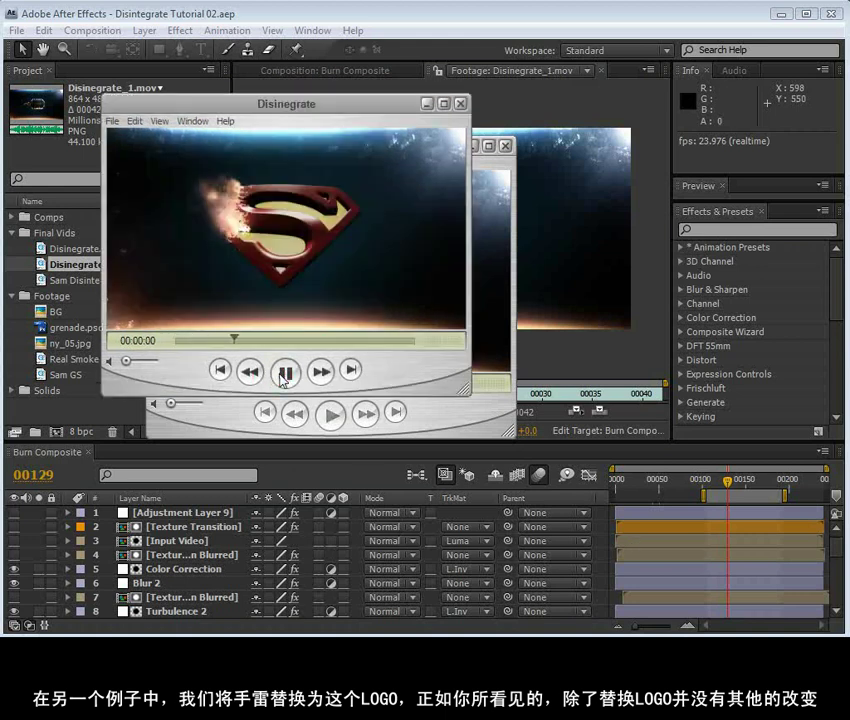
drag(286, 103, 596, 139)
drag(698, 374, 570, 379)
drag(310, 381, 333, 384)
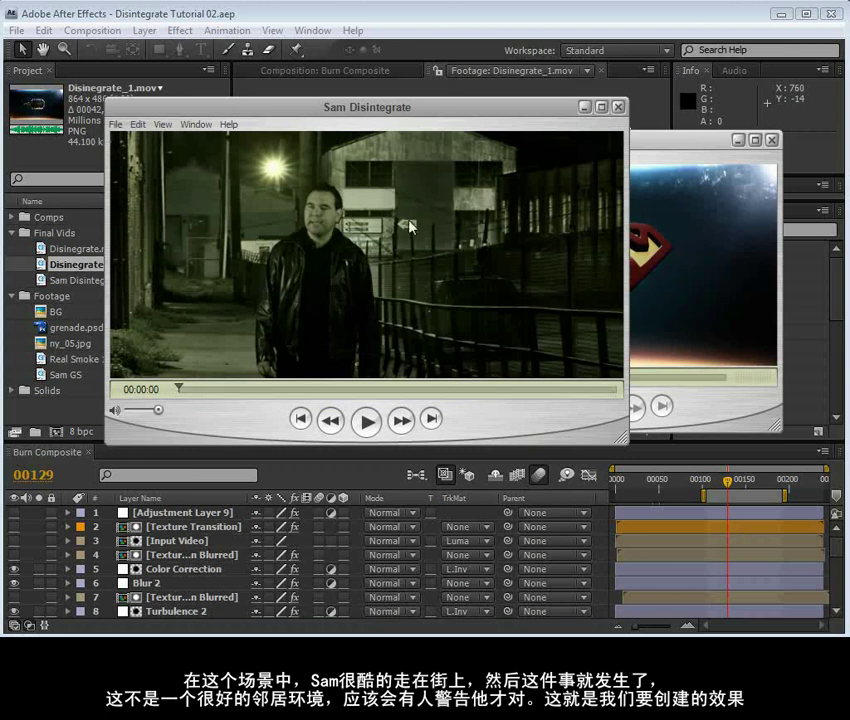
Play the Sam Disintegrate clip and scrub through the moment the man burns away.
click(368, 424)
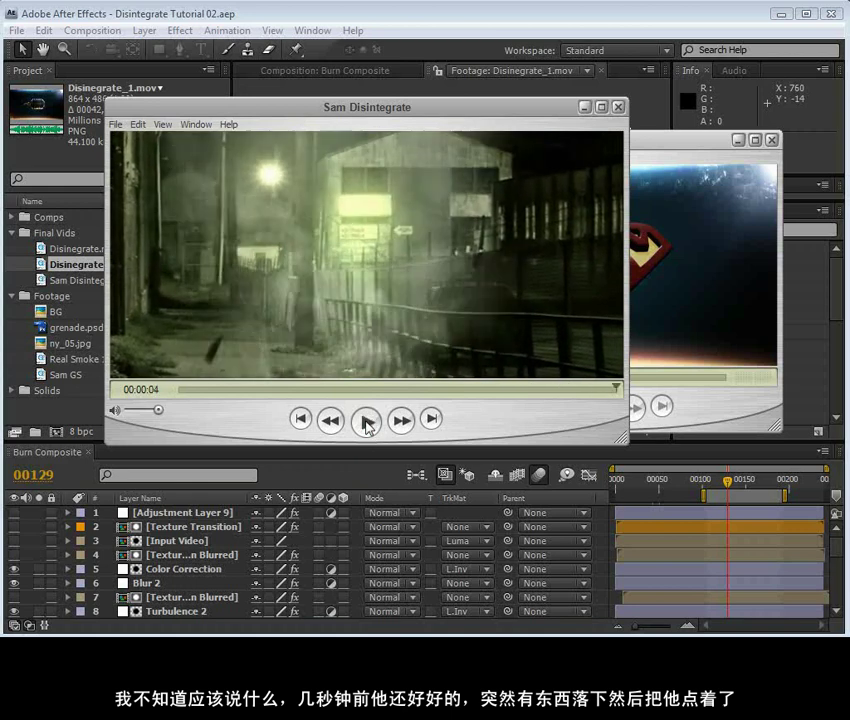
click(320, 388)
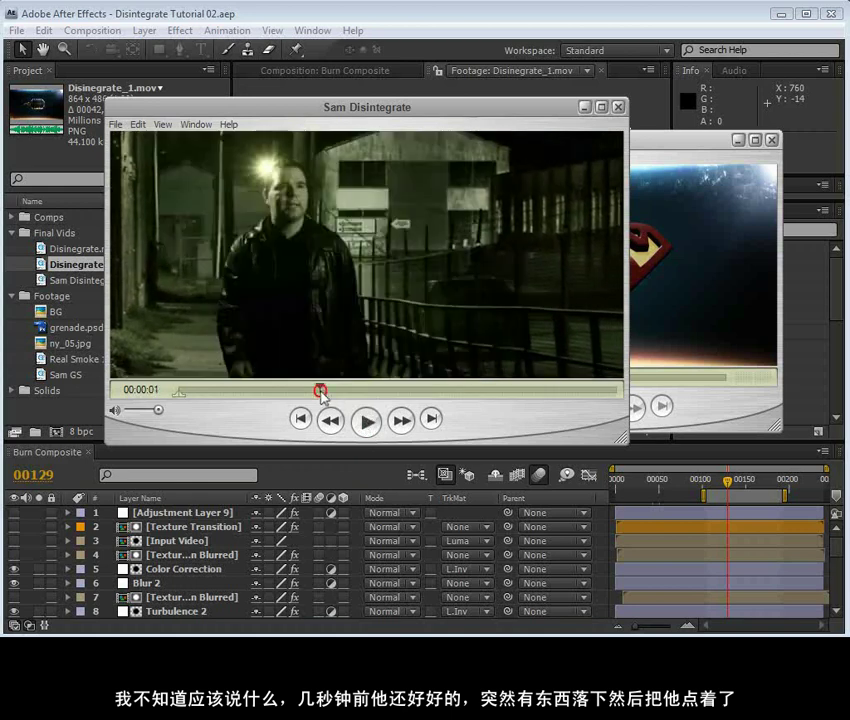
mouse_move(398, 392)
mouse_down()
mouse_move(470, 390)
mouse_move(505, 406)
mouse_move(476, 404)
mouse_move(517, 397)
mouse_move(472, 397)
mouse_move(529, 405)
mouse_up()
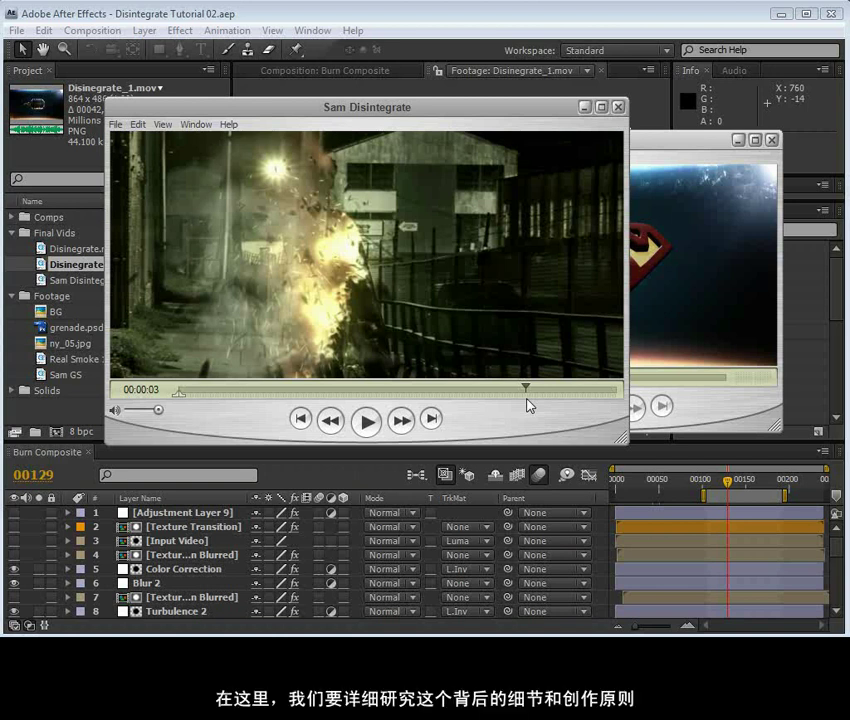
drag(530, 405, 506, 396)
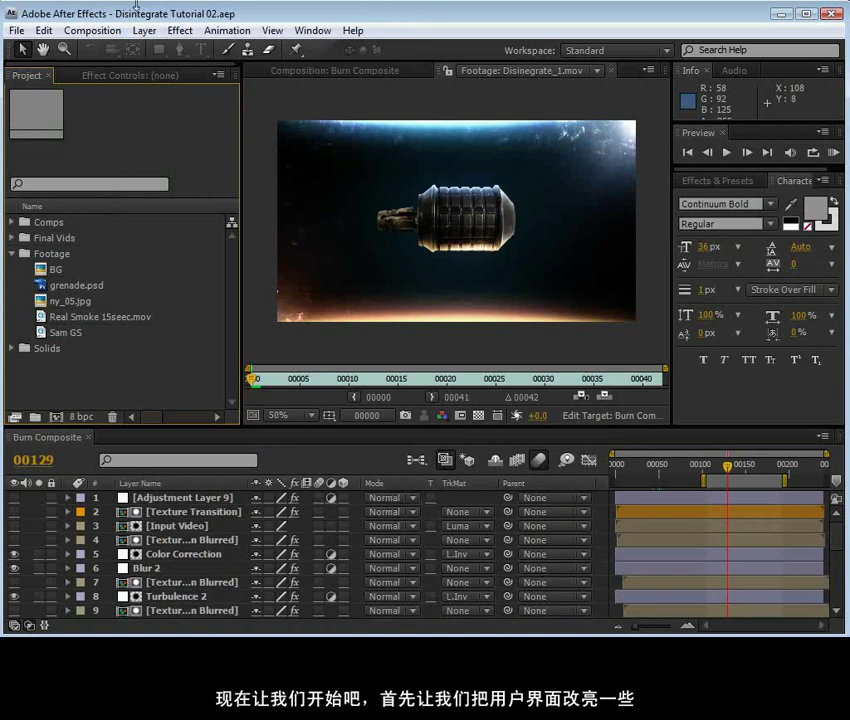
Brighten the user interface in the Appearance preferences.
click(43, 30)
mouse_move(117, 455)
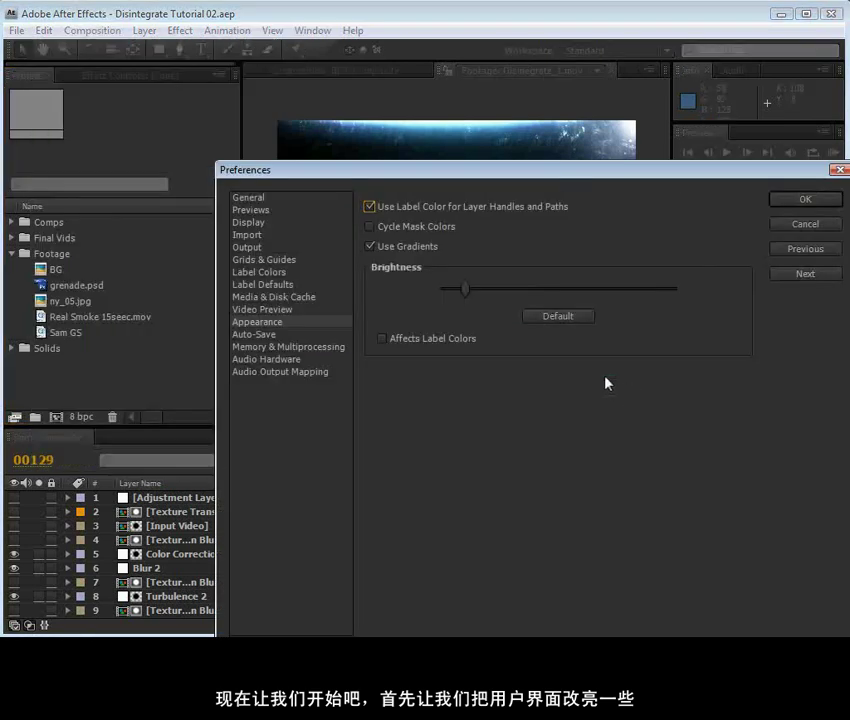
drag(468, 292, 635, 300)
click(779, 223)
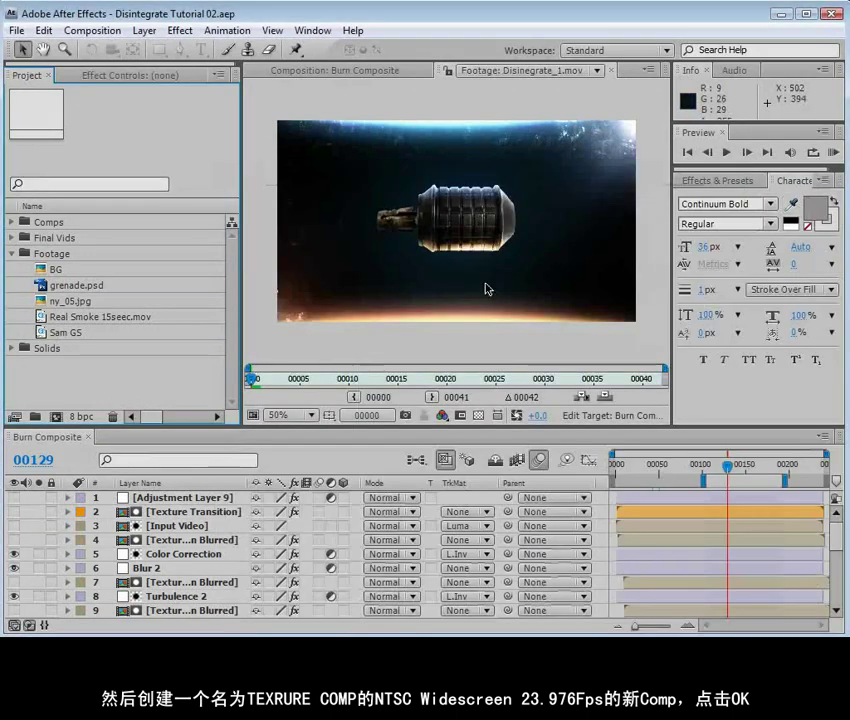
Create a composition named TEXTURE COMP with the NTSC D1 Widescreen Square Pixel preset and a frame rate of 23.976 fps.
click(98, 31)
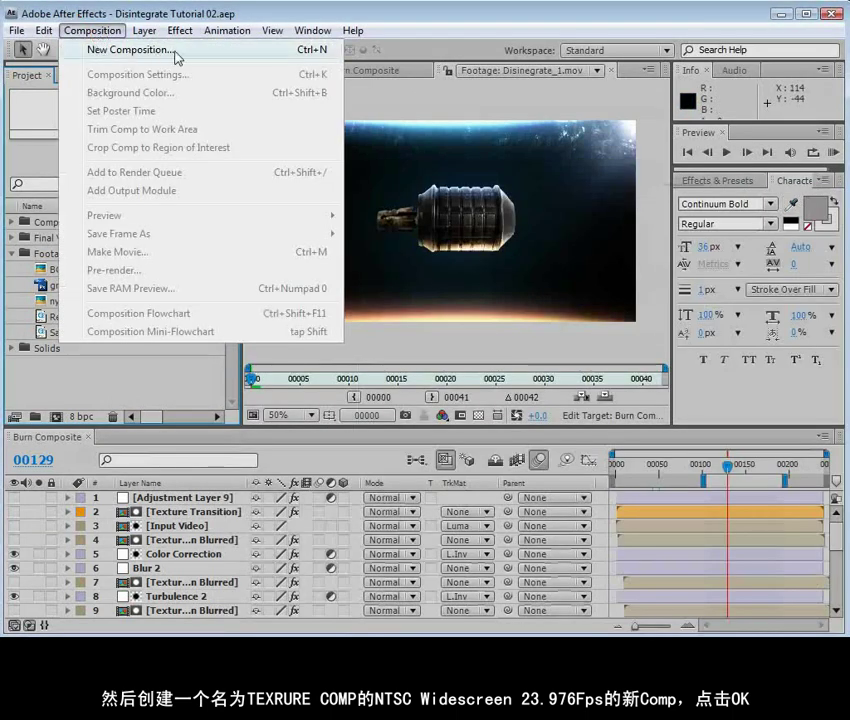
click(234, 51)
text(T)
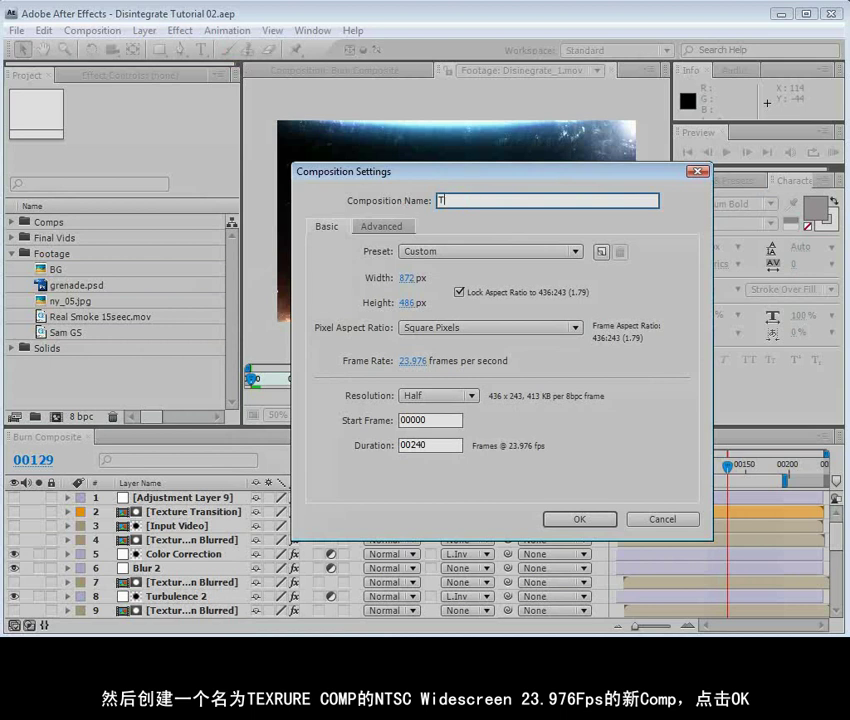
text(EXTURE COMP)
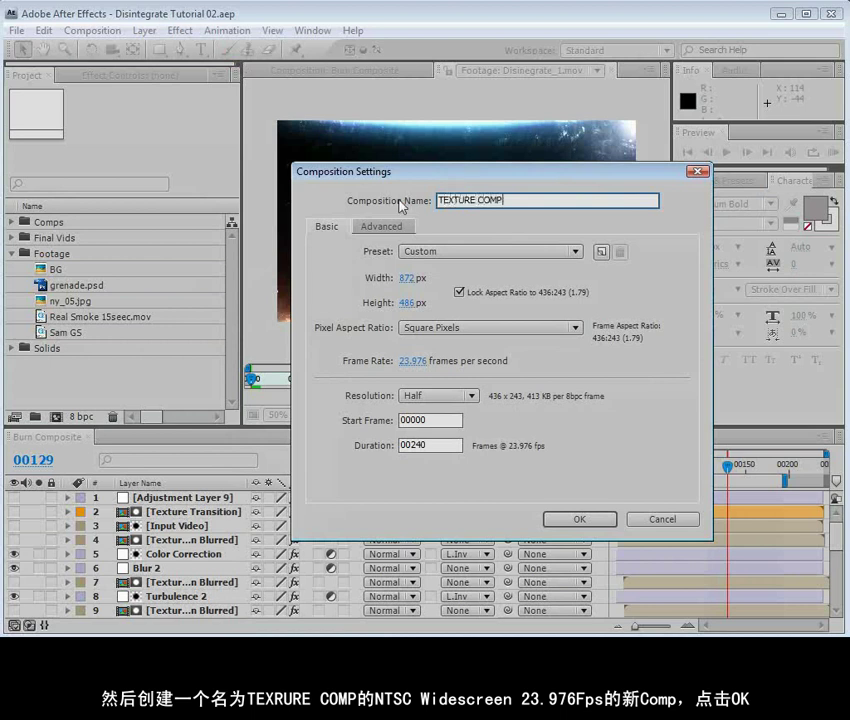
click(460, 251)
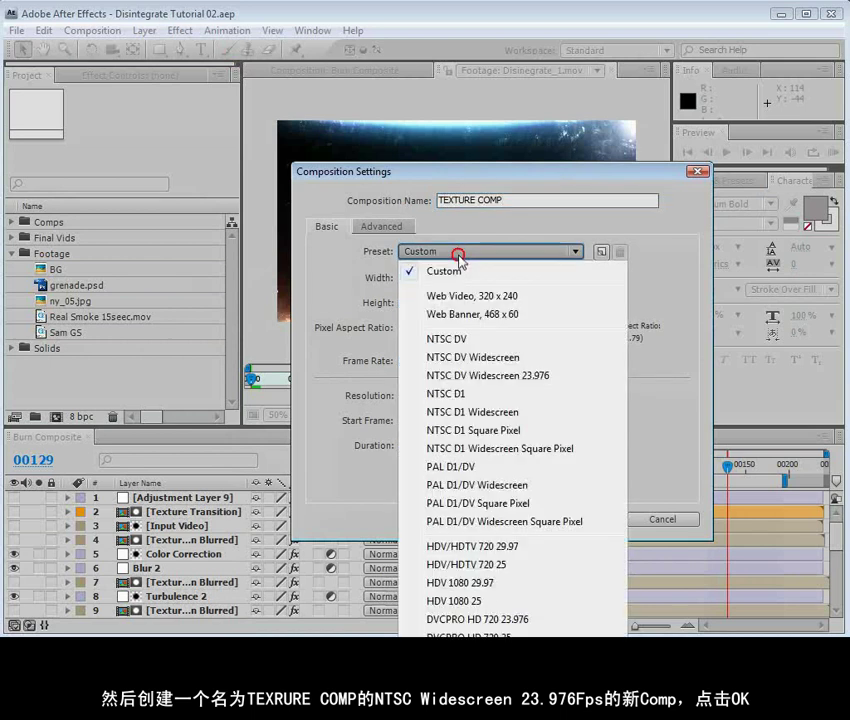
click(463, 450)
click(414, 360)
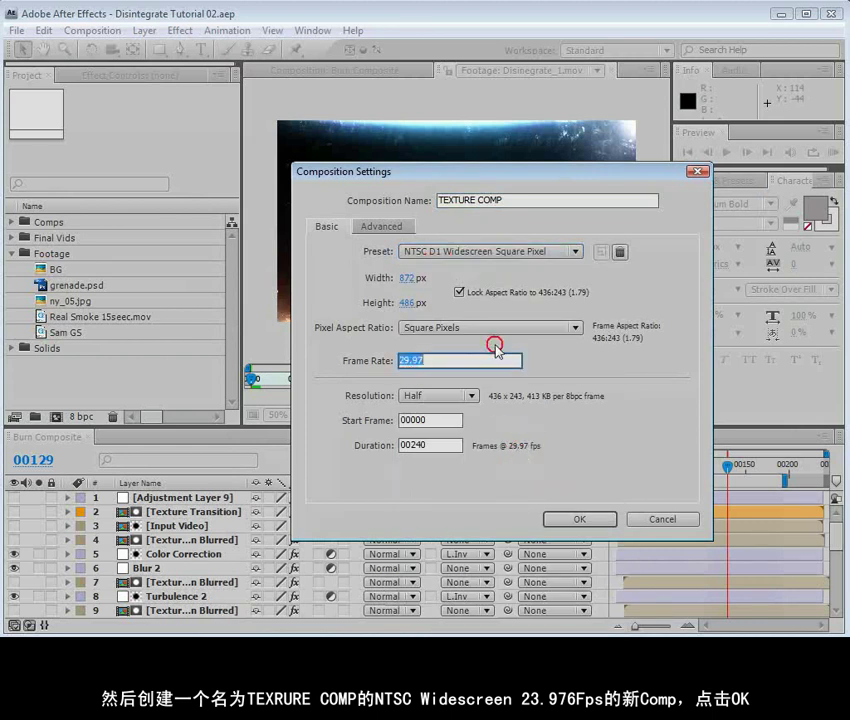
text(23.976)
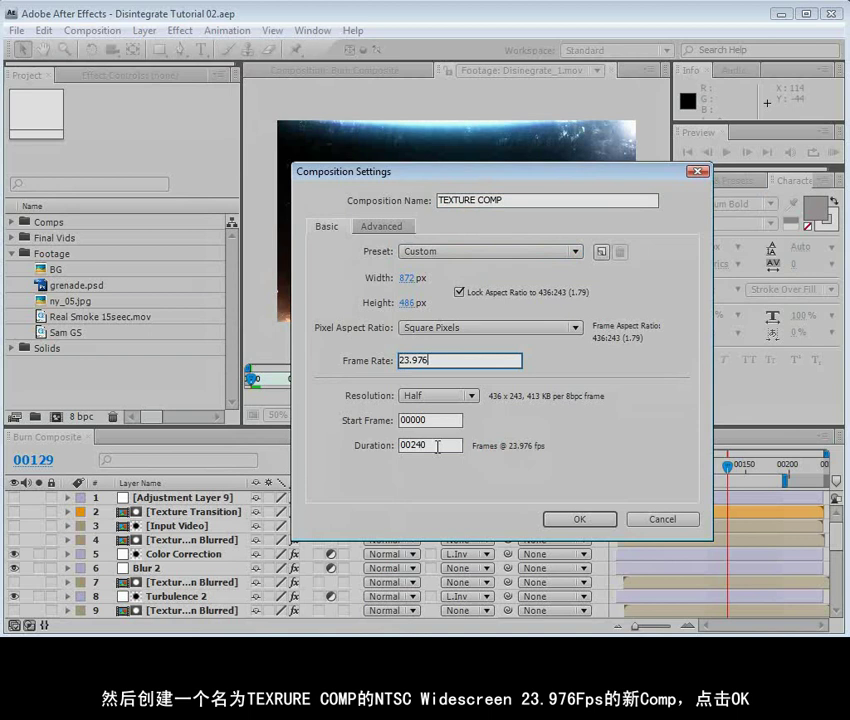
click(575, 521)
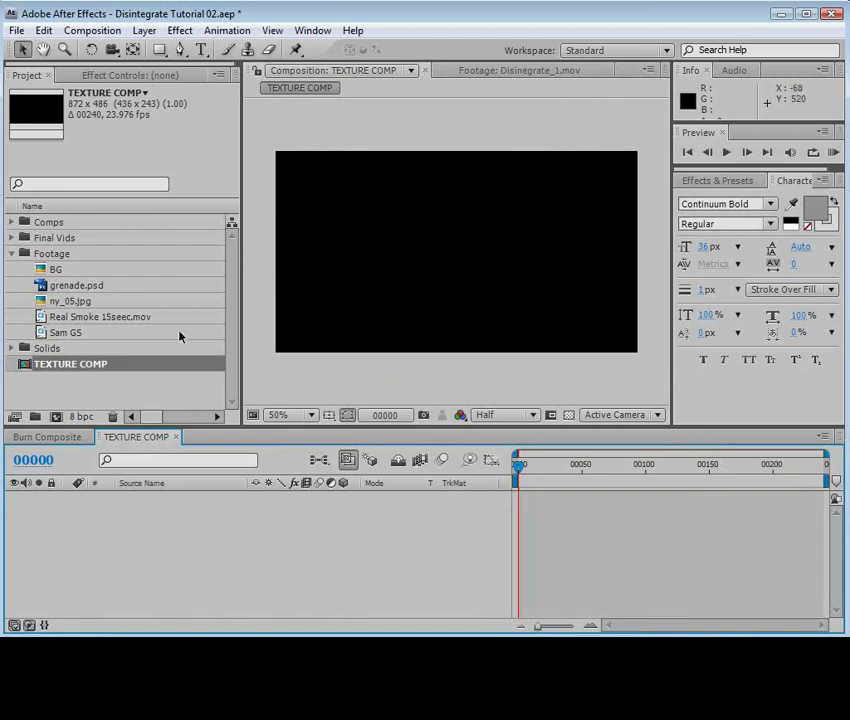
Add ny_05.jpg to TEXTURE COMP, then scale and position it to slightly overfill the frame.
click(70, 300)
drag(60, 311, 500, 497)
click(456, 275)
scroll(456, 275, down, 2)
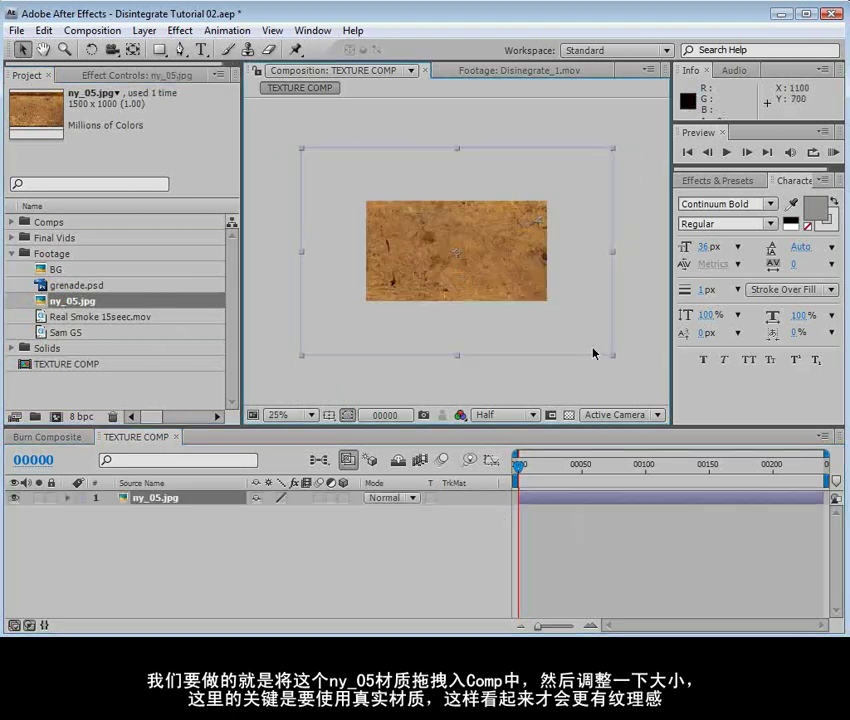
drag(614, 356, 550, 317)
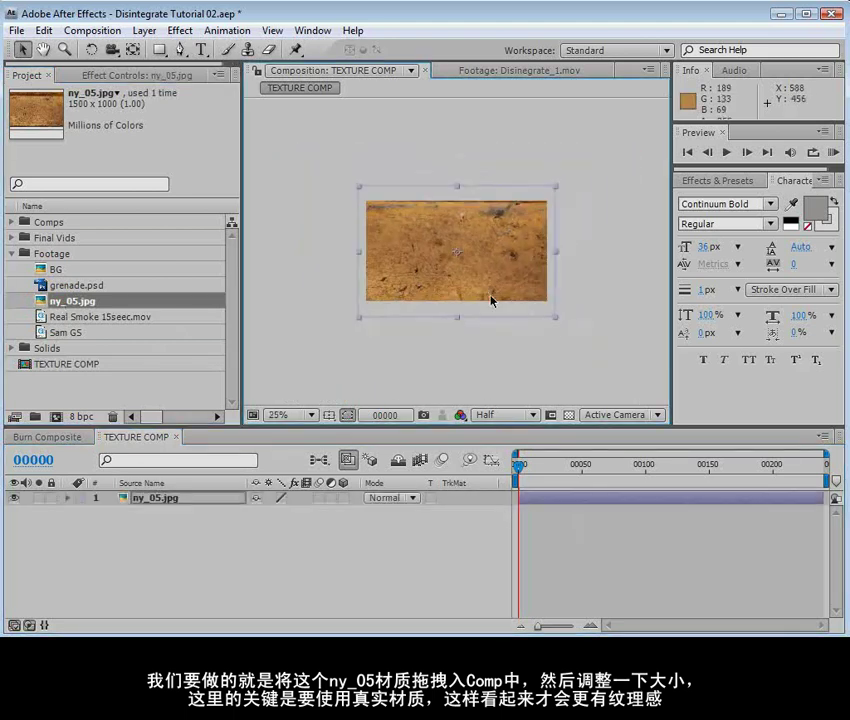
drag(491, 298, 490, 288)
click(487, 350)
scroll(487, 350, up, 2)
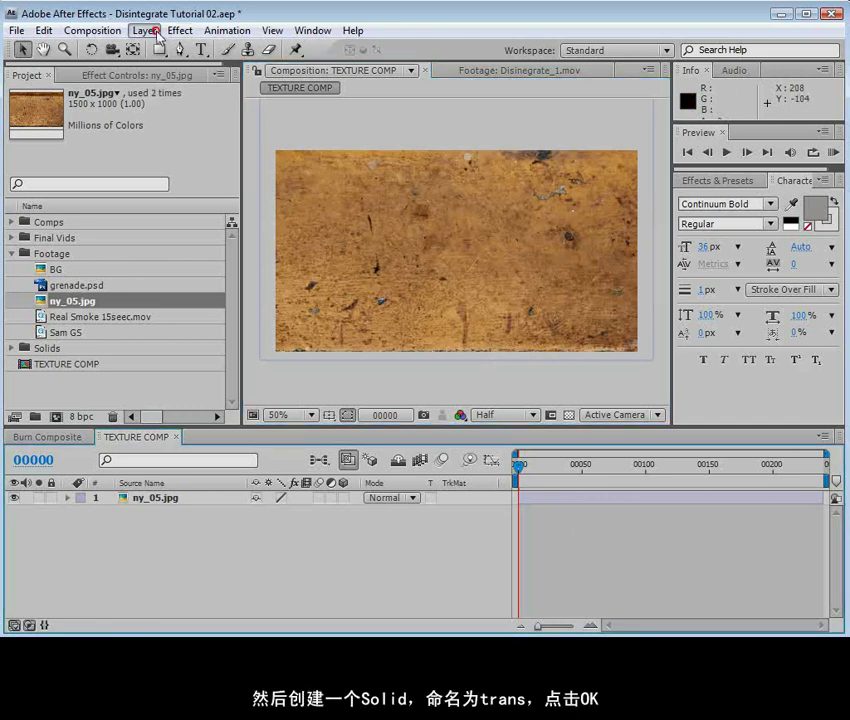
Create a composition-sized solid layer named trans above the texture image.
click(157, 33)
mouse_move(163, 49)
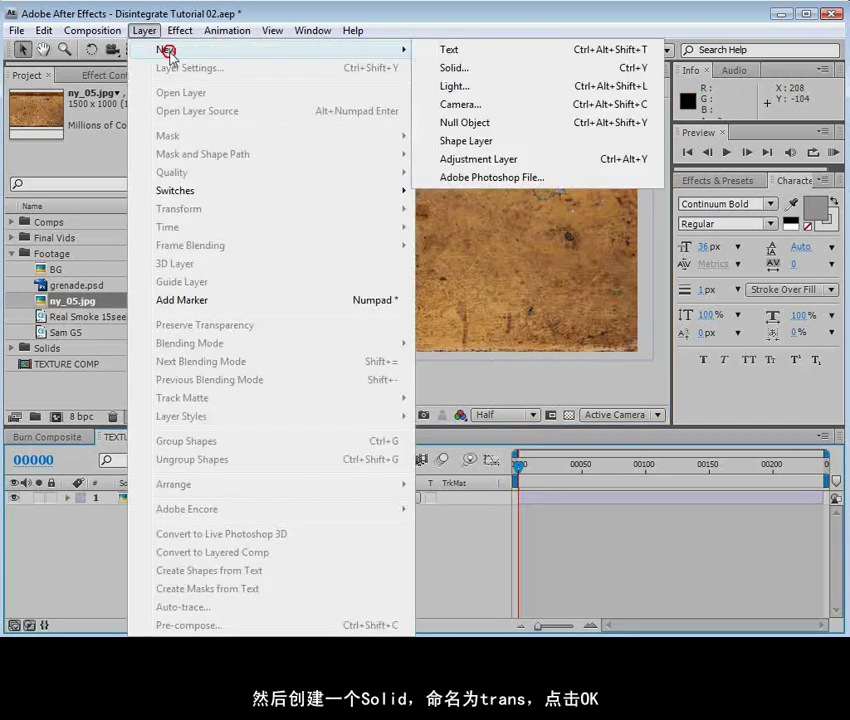
click(497, 68)
text(trans)
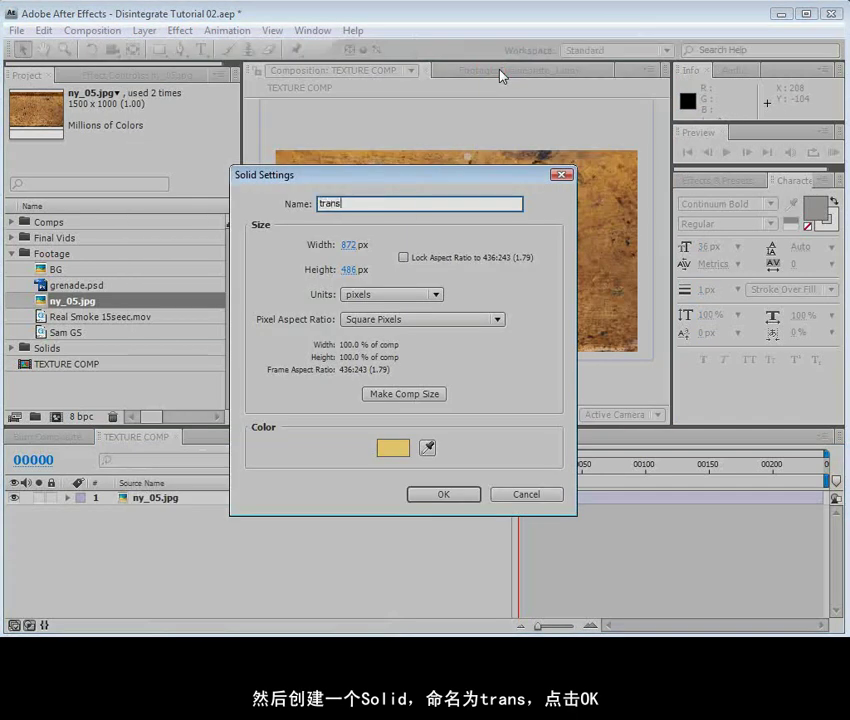
click(444, 494)
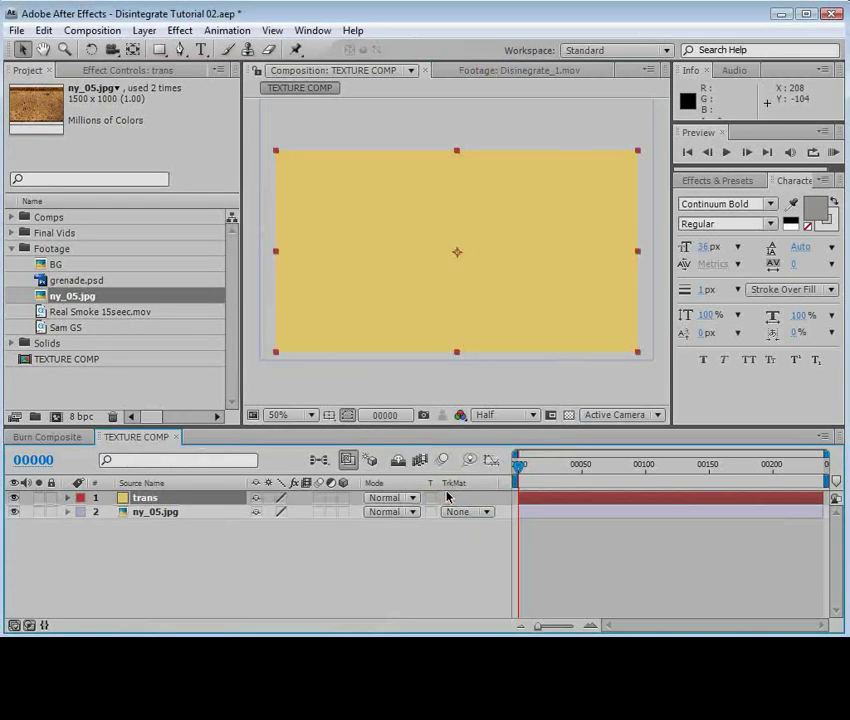
Apply the Linear Wipe transition effect to the trans solid.
click(180, 30)
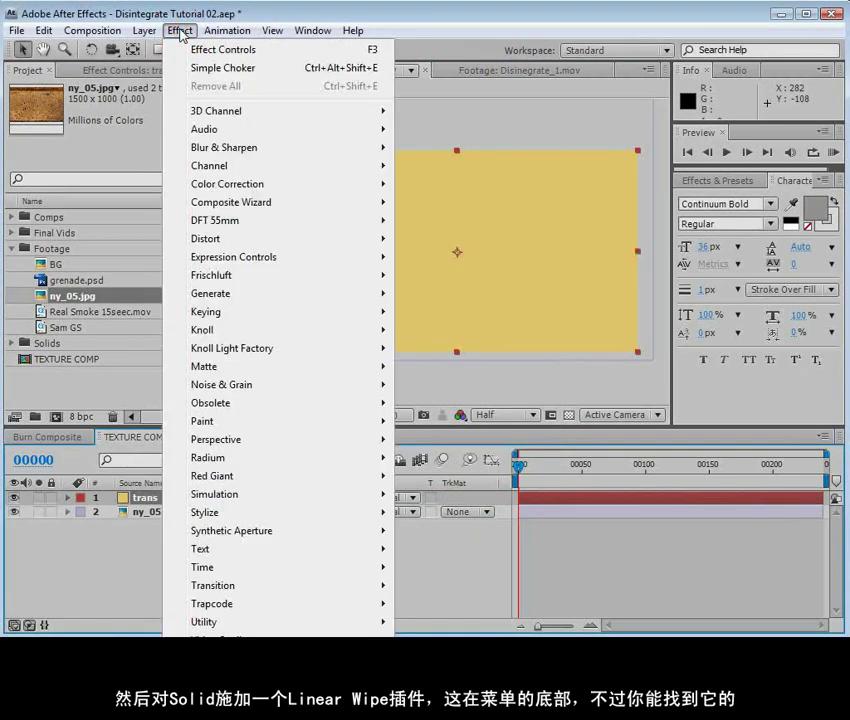
mouse_move(243, 592)
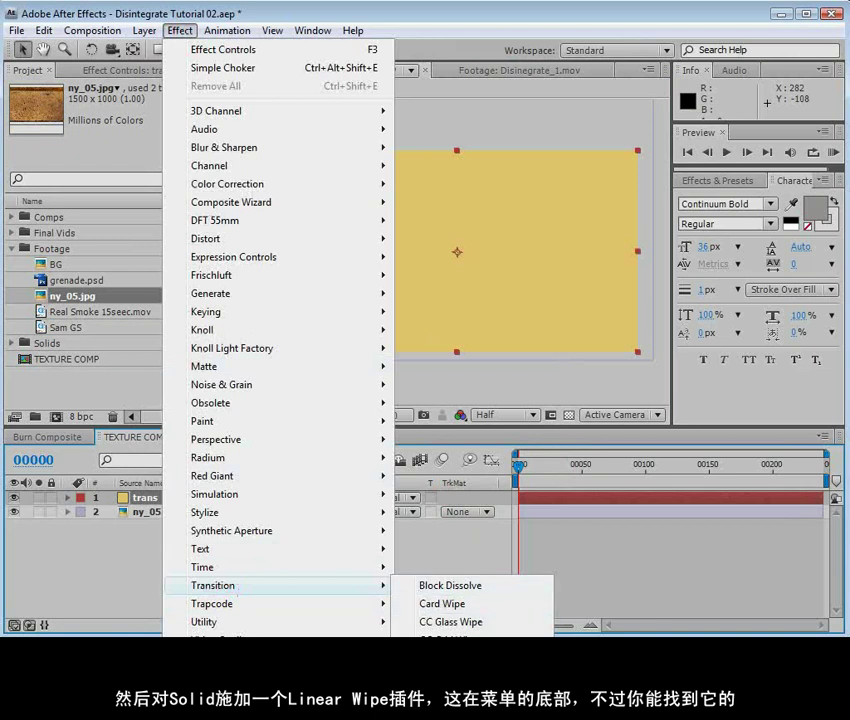
click(470, 636)
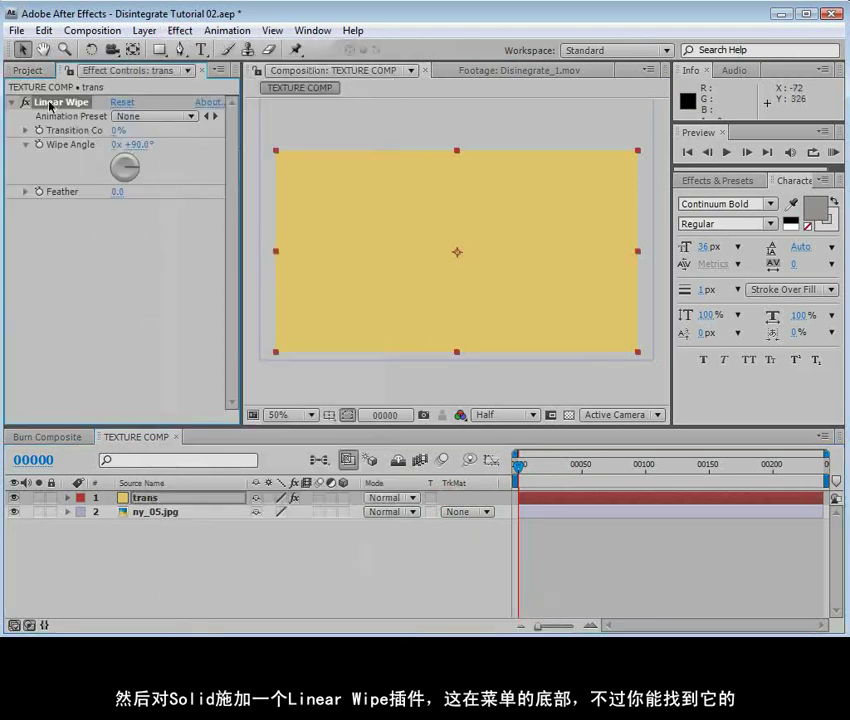
Keyframe the Linear Wipe's Transition Completion from 0% at frame 101 to full completion at frame 160.
drag(575, 463, 647, 490)
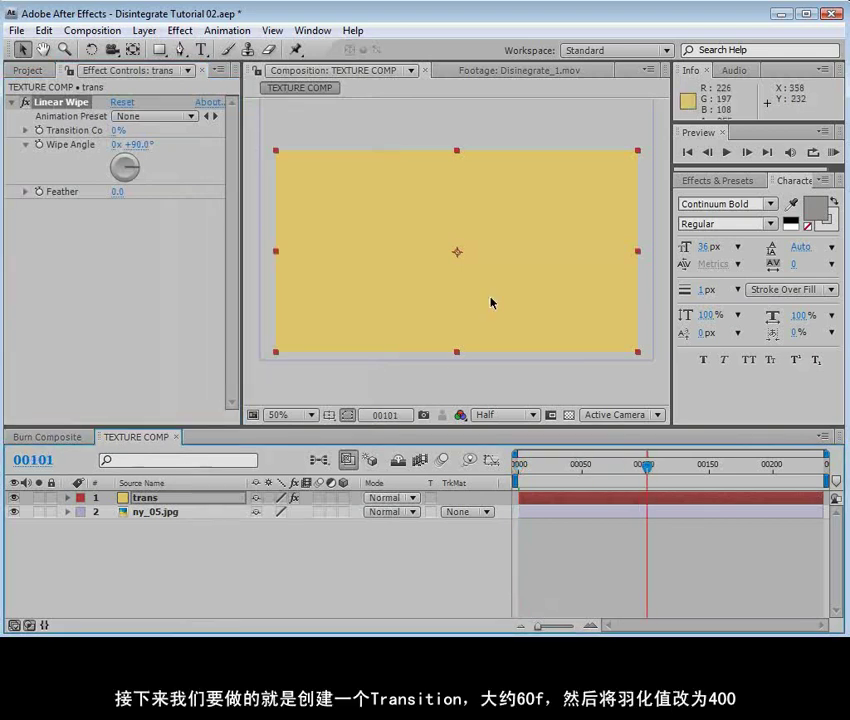
click(38, 131)
drag(651, 469, 721, 474)
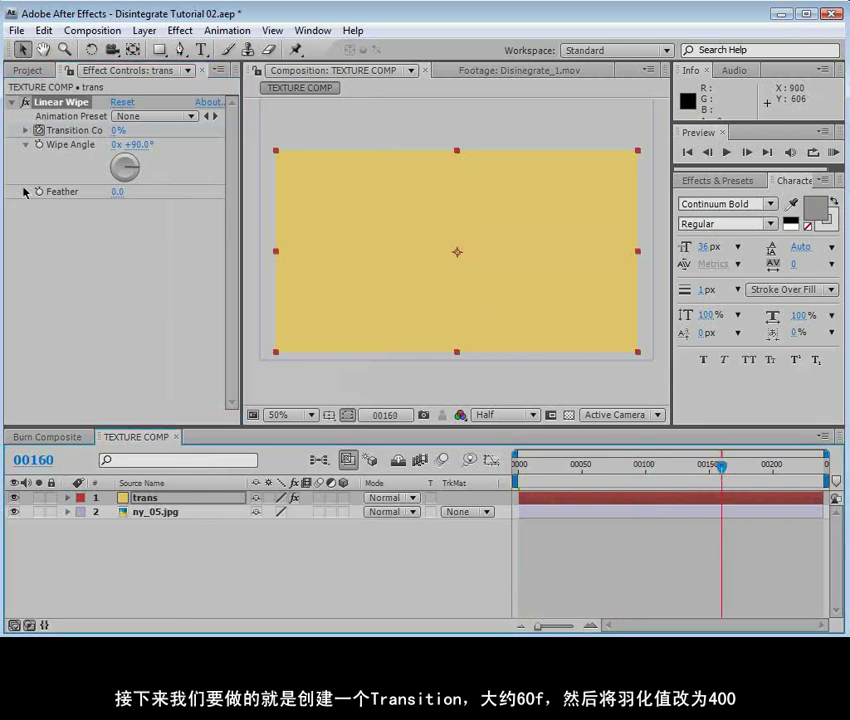
click(114, 132)
drag(114, 131, 214, 131)
key(u)
drag(721, 466, 666, 481)
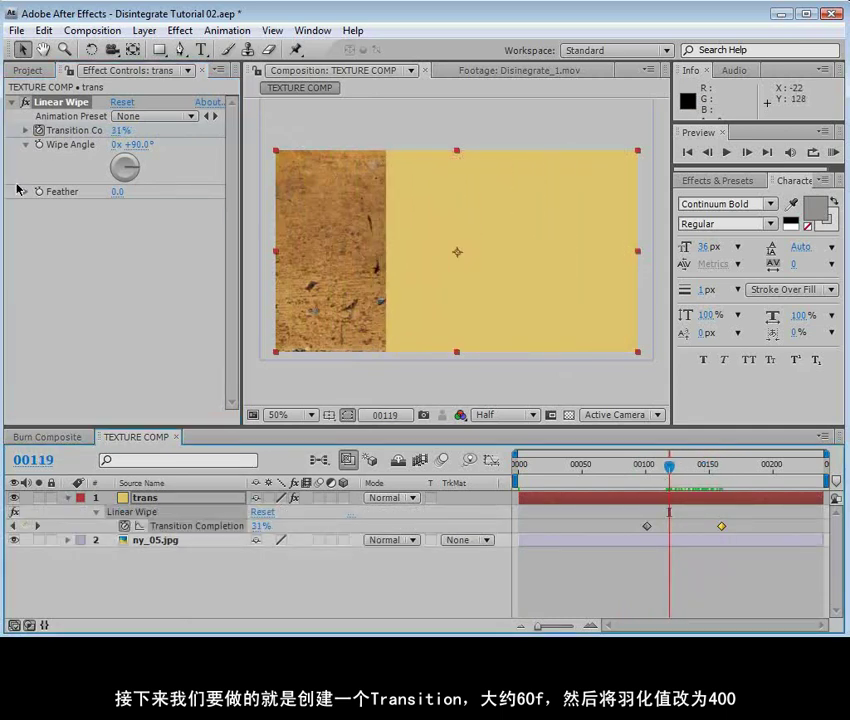
Set the Linear Wipe's Feather to 400 and preview the softened wipe around frame 127.
click(111, 192)
text(4)
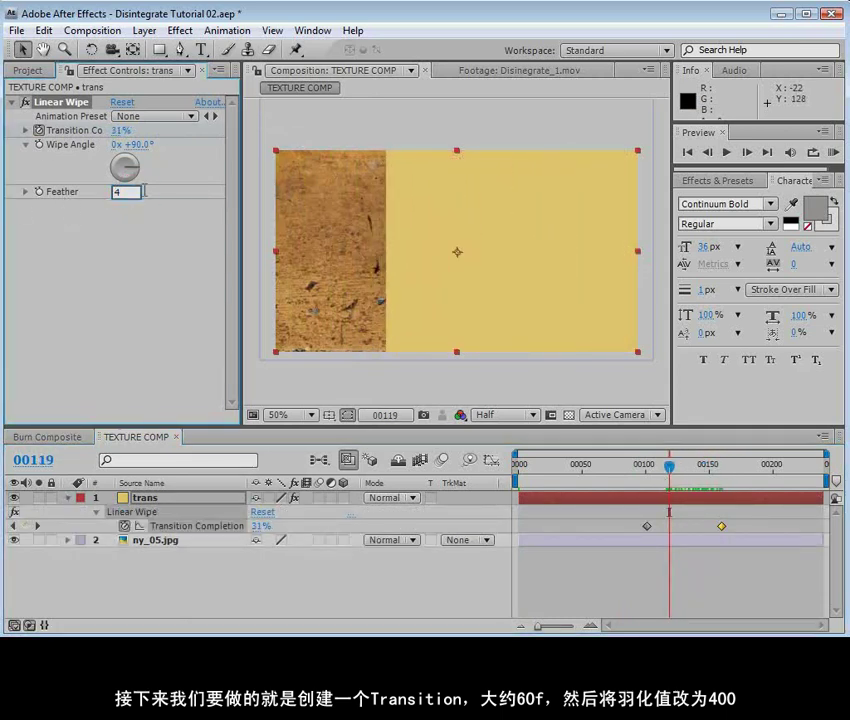
text(00)
key(Return)
mouse_move(683, 478)
mouse_down()
mouse_move(665, 470)
mouse_move(693, 478)
mouse_move(678, 482)
mouse_move(681, 497)
mouse_up()
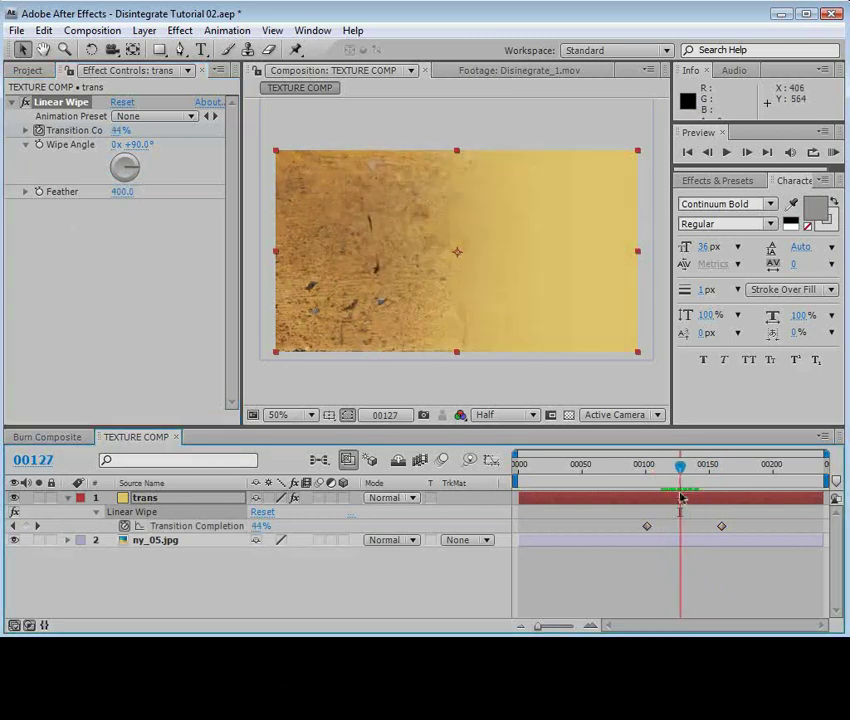
Hide the ny_05.jpg layer and show the transparency grid to check the feathered wipe on the trans layer alone.
click(14, 540)
click(569, 415)
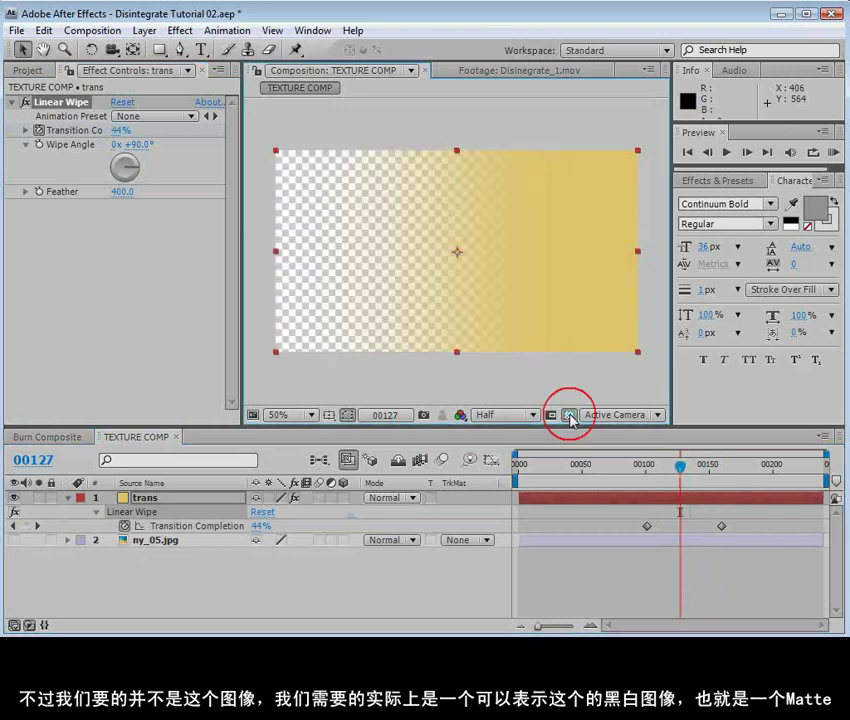
mouse_move(689, 469)
mouse_down()
mouse_move(664, 467)
mouse_move(689, 475)
mouse_move(680, 487)
mouse_up()
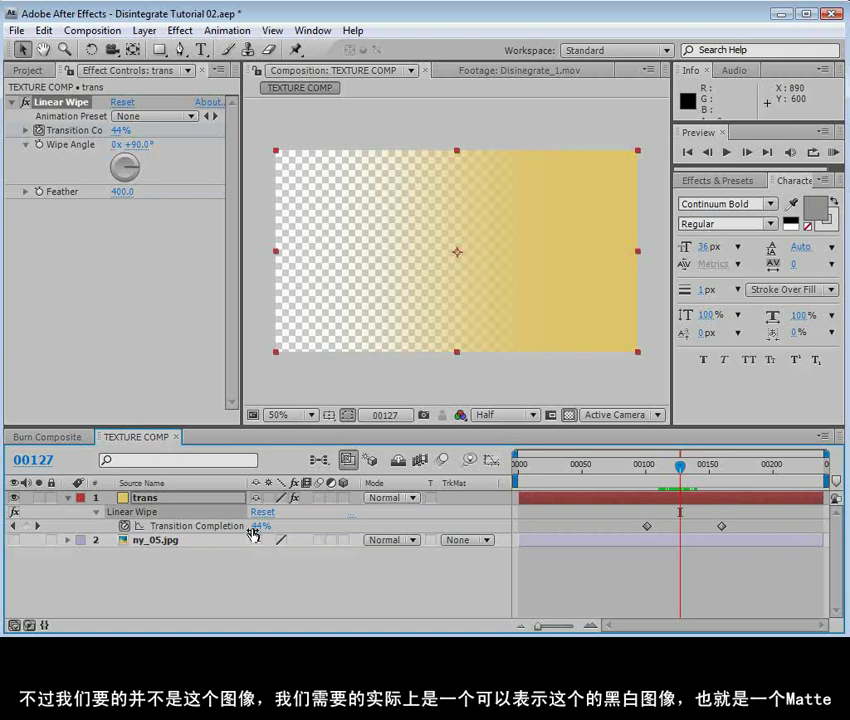
Apply the Colorama color correction effect to the trans layer.
click(180, 30)
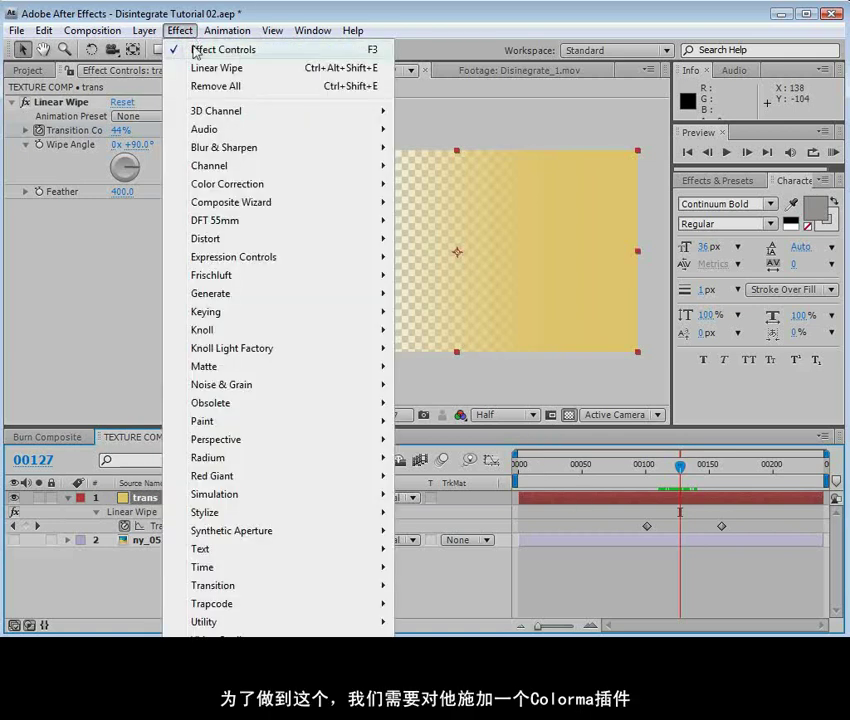
mouse_move(241, 184)
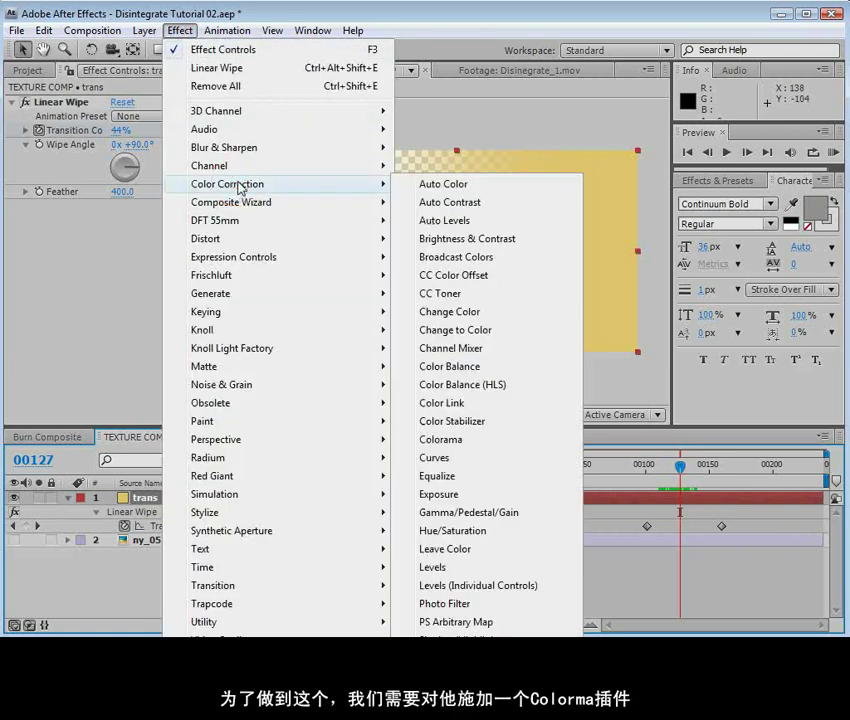
click(470, 440)
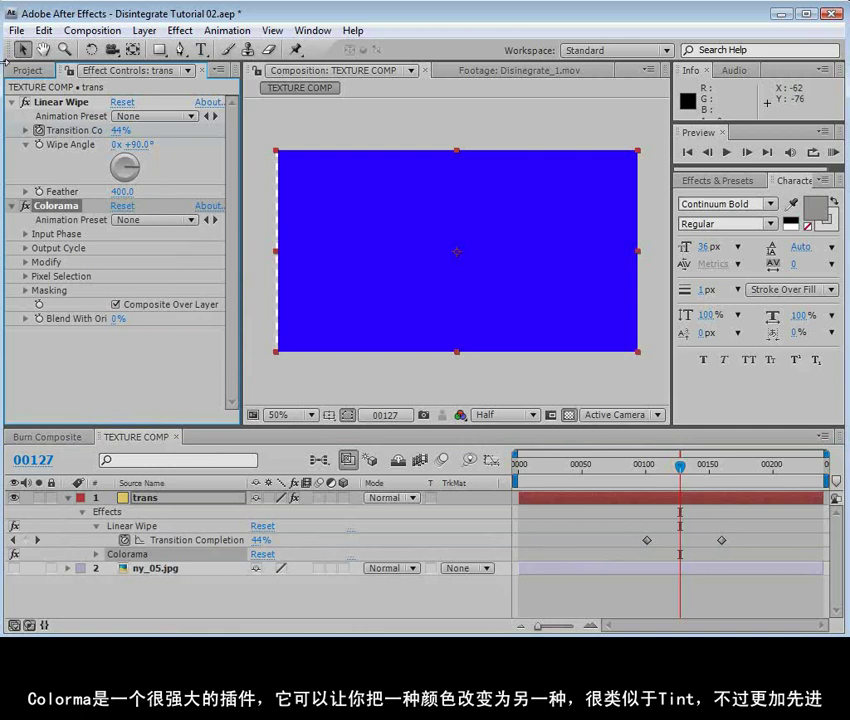
Set Colorama's Get Phase to Alpha and its Output Cycle palette to Ramp Grey, and preview the ramp at frame 140.
click(26, 235)
click(140, 250)
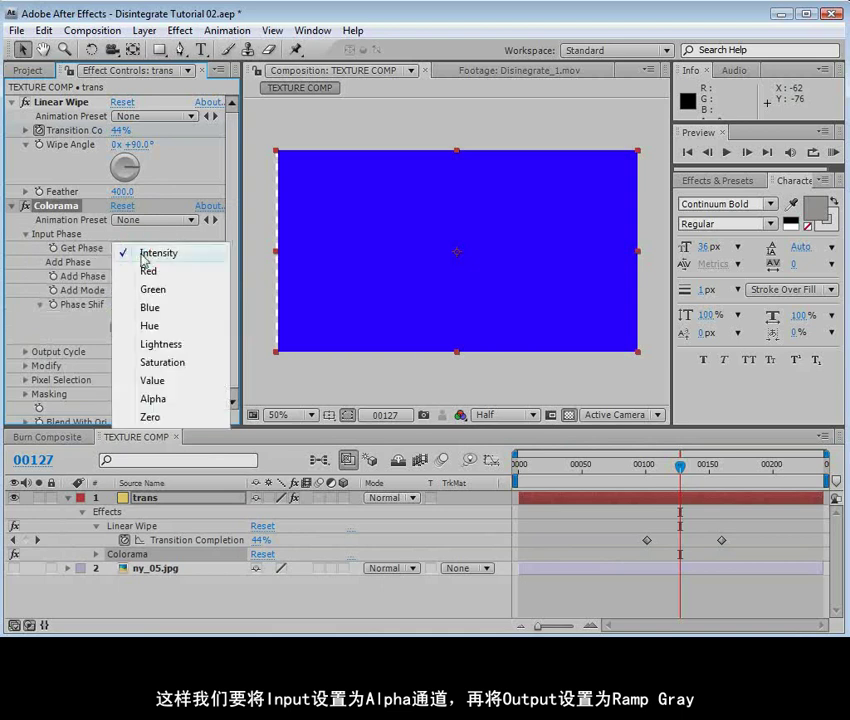
click(152, 400)
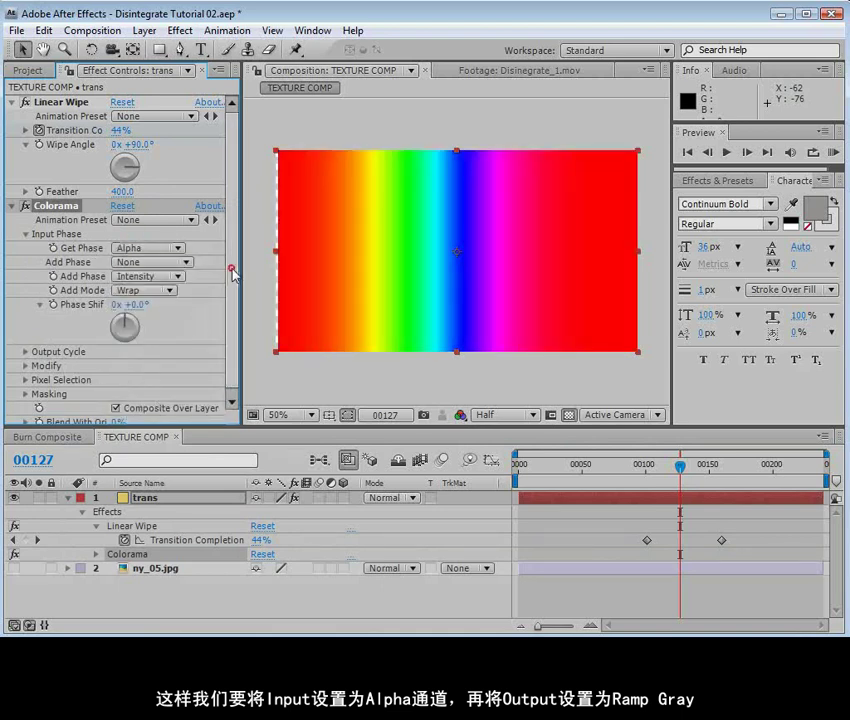
scroll(26, 354, down, 1)
click(26, 346)
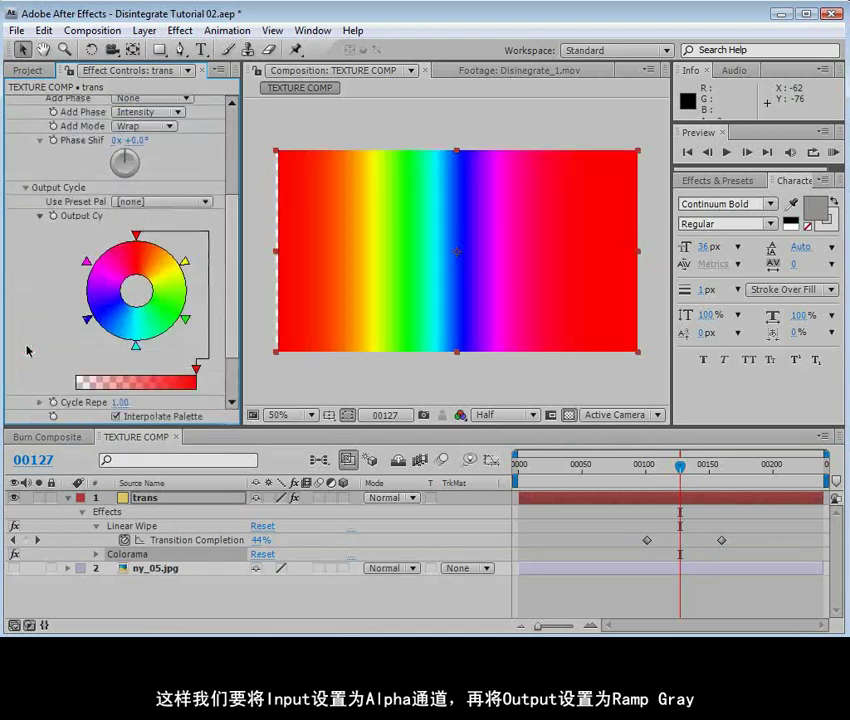
click(141, 201)
click(170, 333)
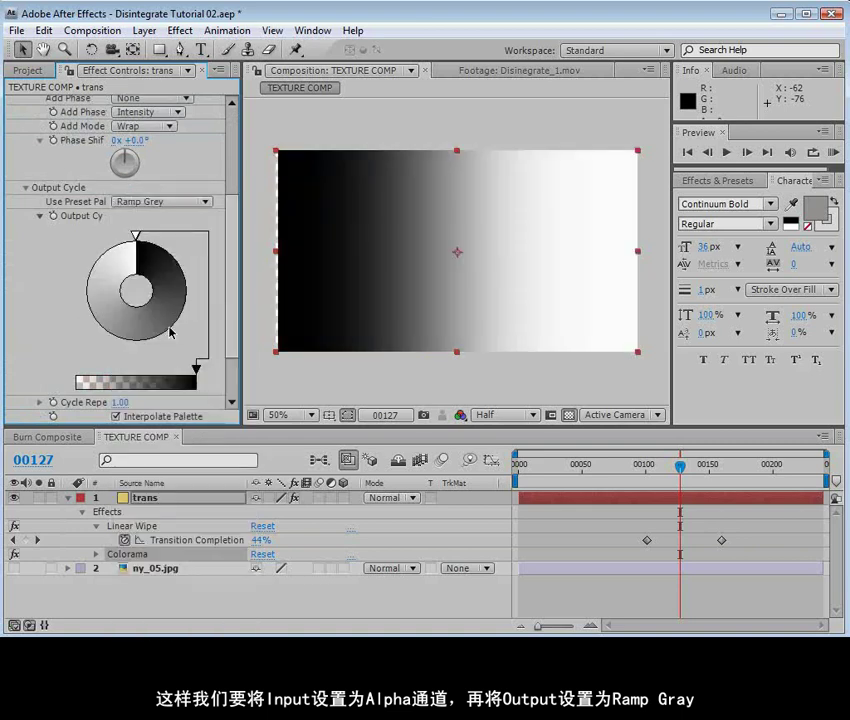
mouse_move(690, 466)
mouse_down()
mouse_move(697, 471)
mouse_move(668, 487)
mouse_move(697, 487)
mouse_up()
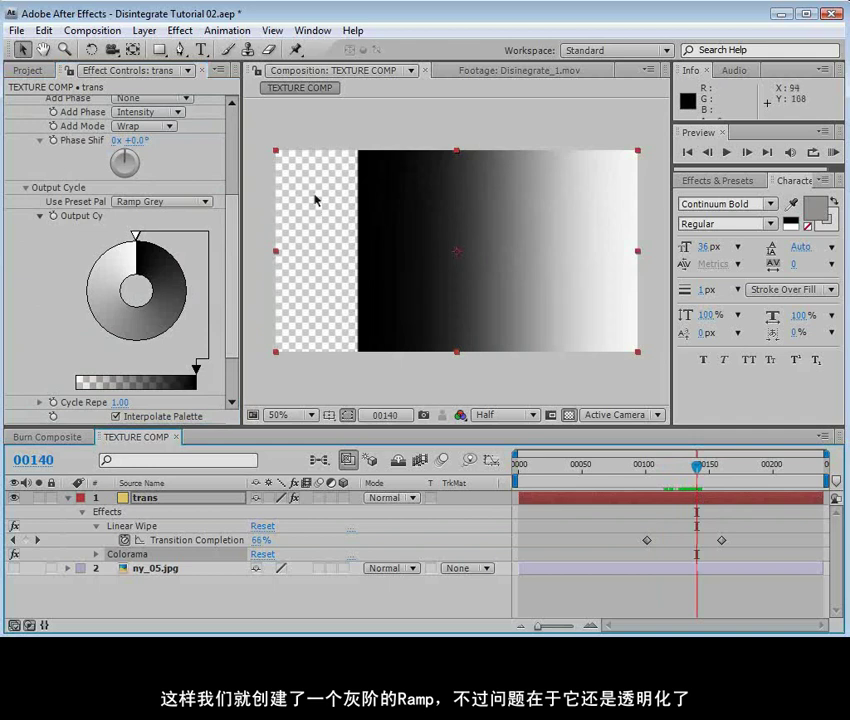
Enable Change Empty Pixels in Colorama's Modify settings and preview the matte around frame 134.
drag(235, 248, 235, 285)
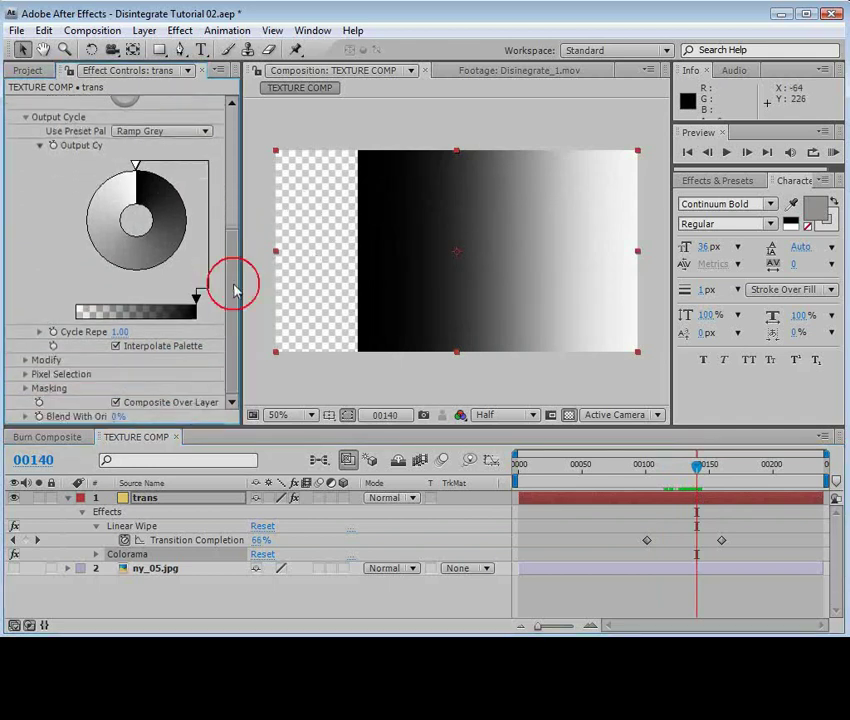
click(25, 360)
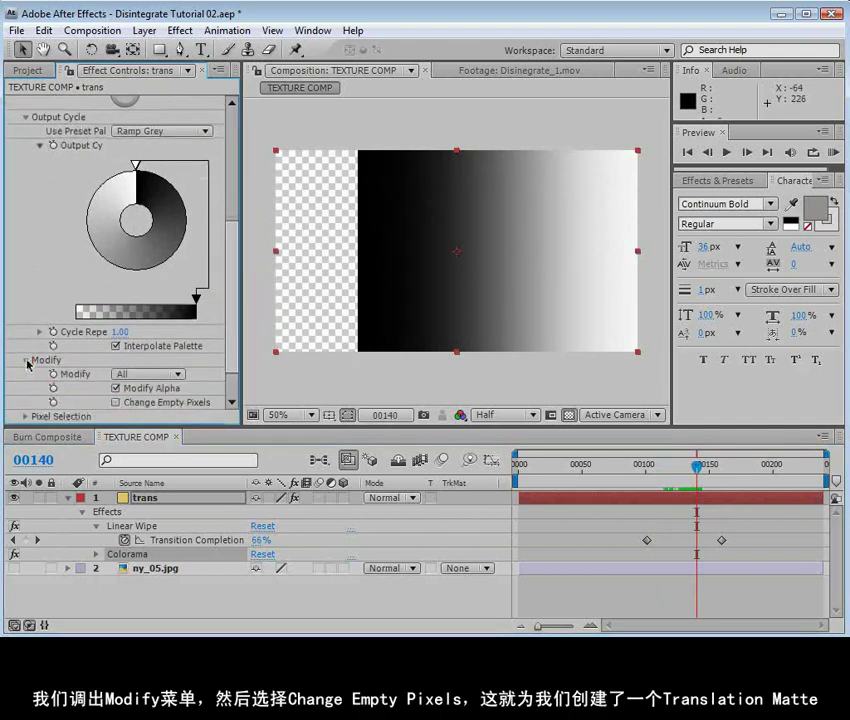
click(115, 402)
mouse_move(697, 467)
mouse_down()
mouse_move(651, 468)
mouse_move(687, 467)
mouse_up()
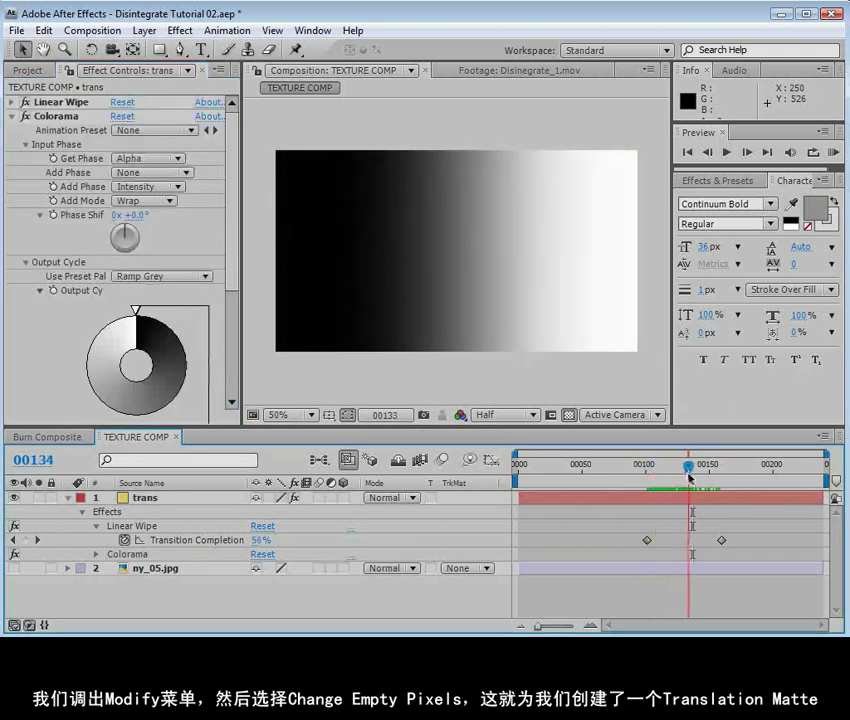
Show the ny_05.jpg layer again and set the trans layer's blending mode to Linear Light.
click(68, 498)
click(14, 512)
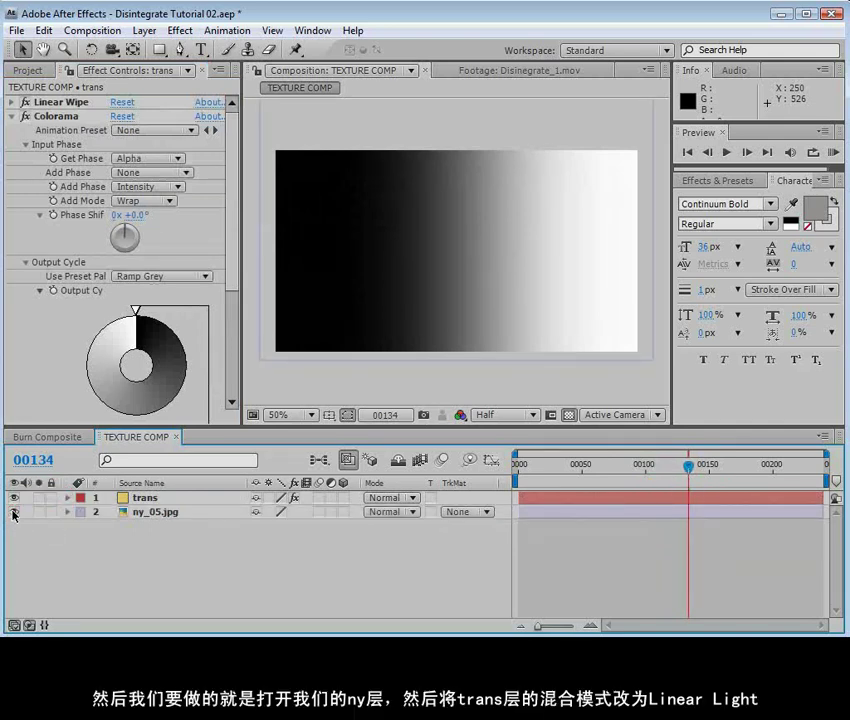
click(383, 498)
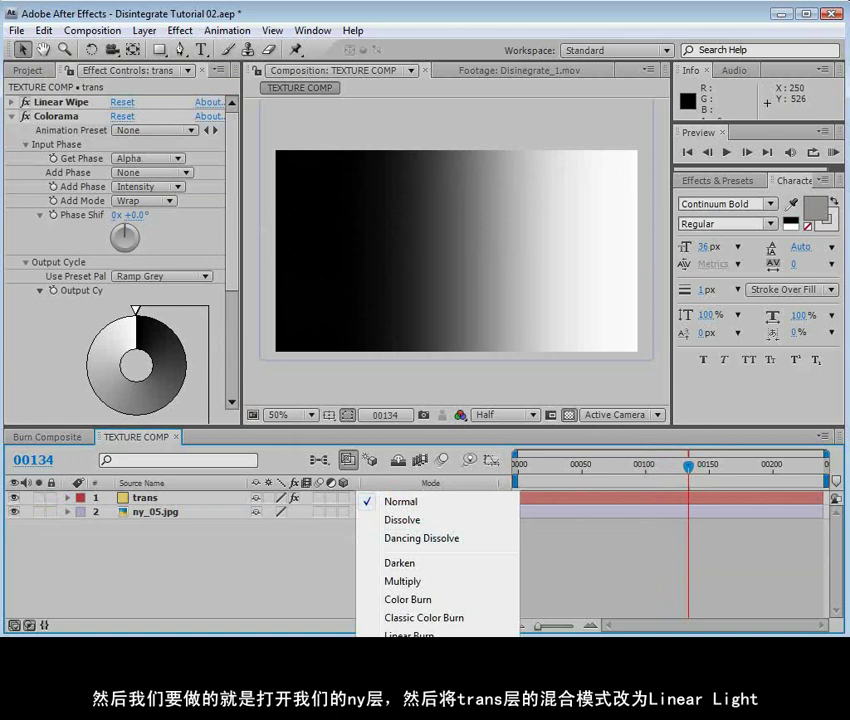
click(410, 630)
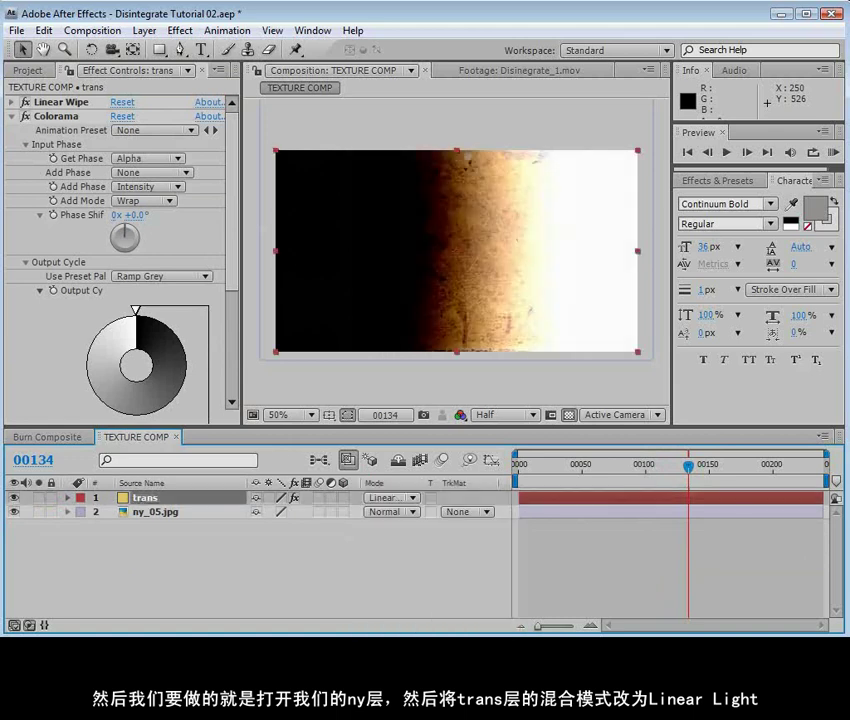
Try the Hard Light and Vivid Light blending modes on the trans layer and preview the transition around frame 113.
click(395, 498)
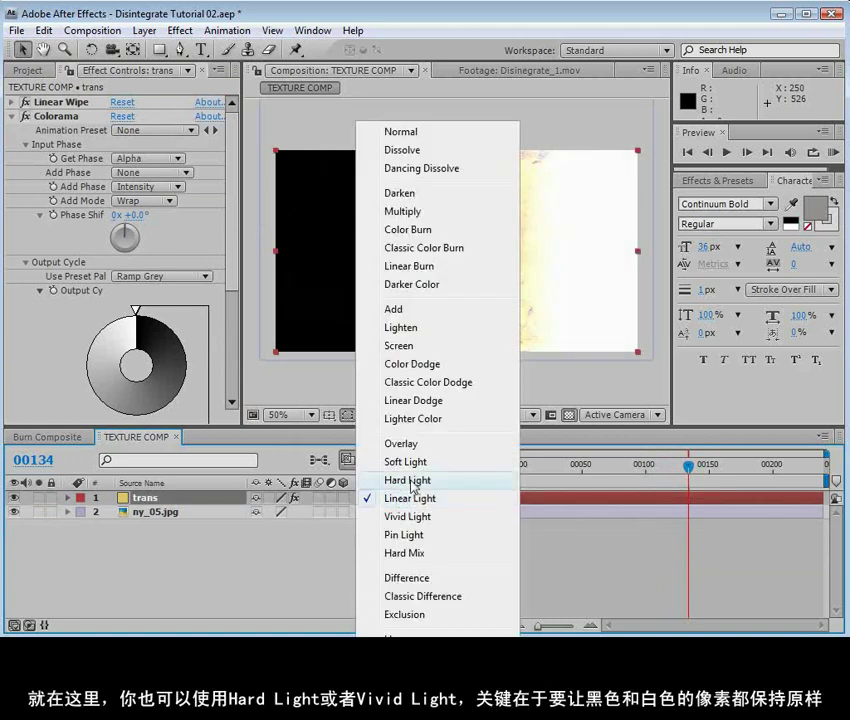
click(410, 483)
click(386, 499)
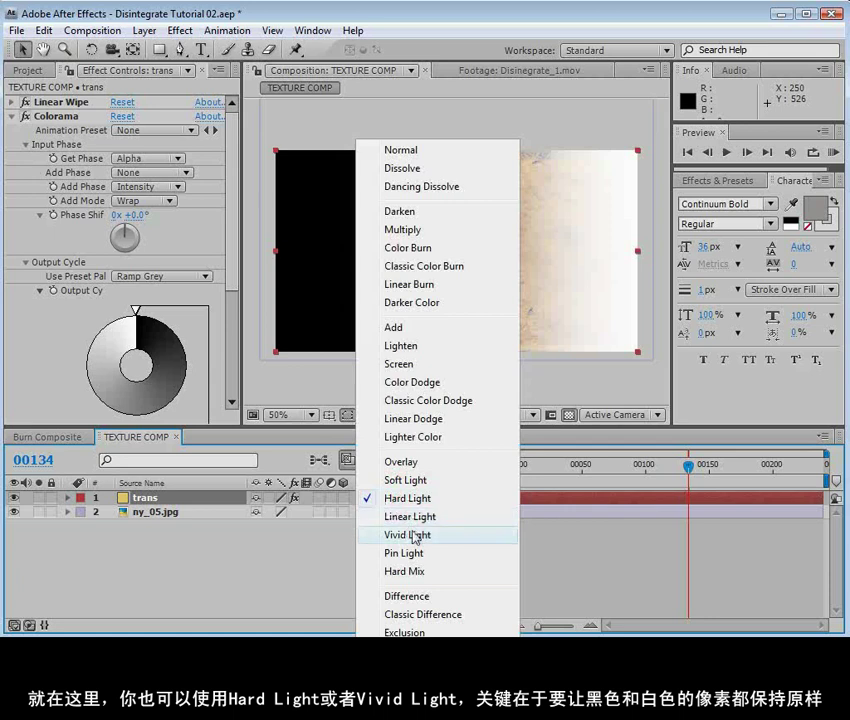
click(368, 535)
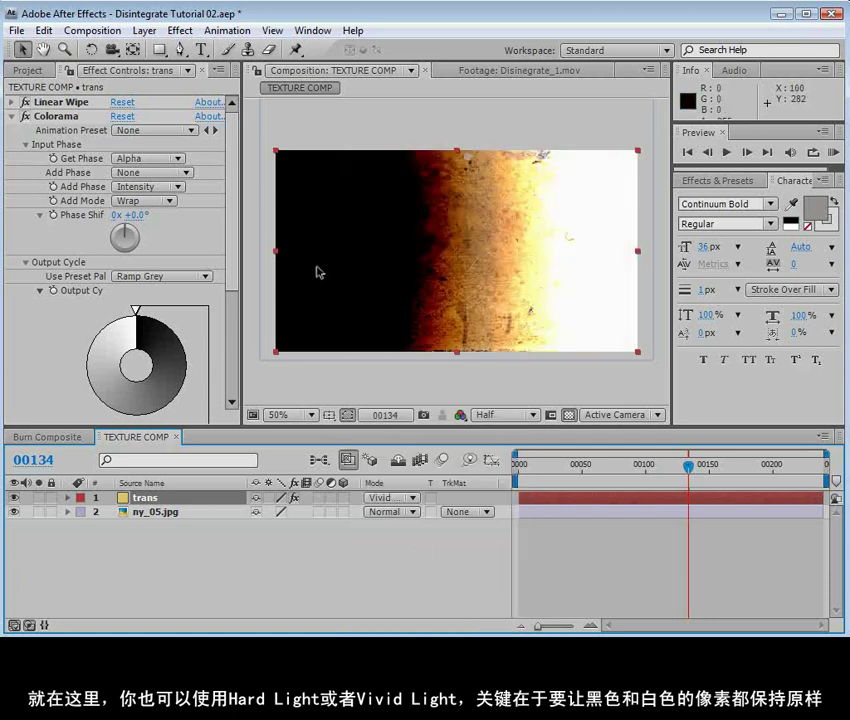
drag(702, 466, 661, 466)
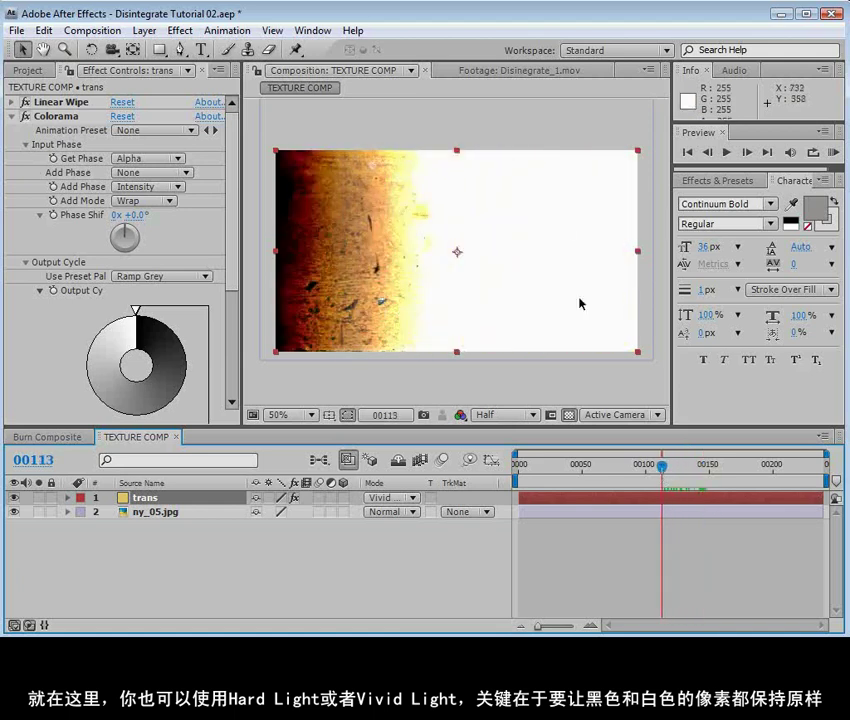
Apply the Tint effect to the ny_05.jpg layer with its default black and white mapping.
click(150, 511)
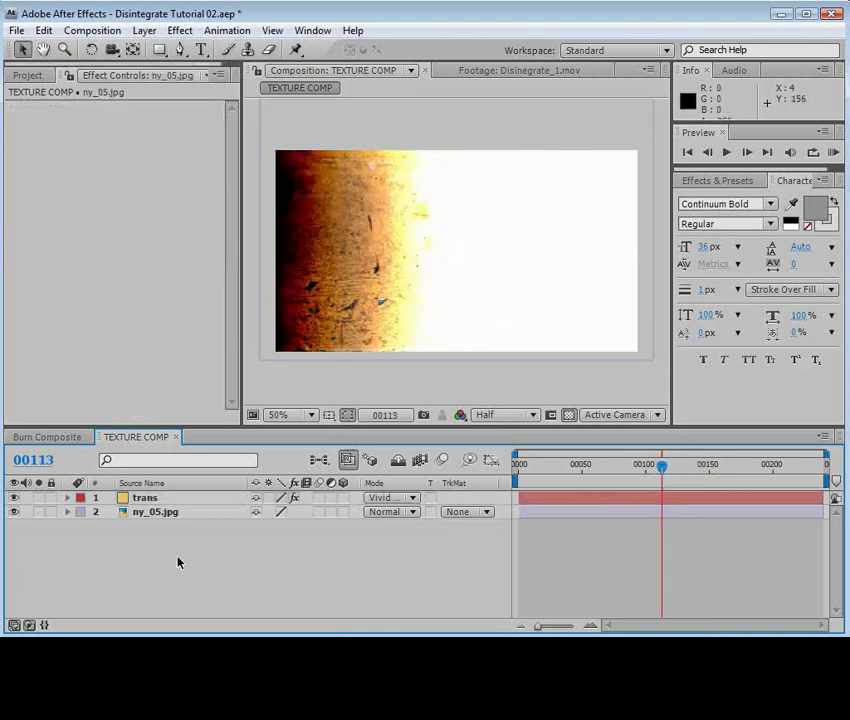
click(180, 30)
mouse_move(223, 187)
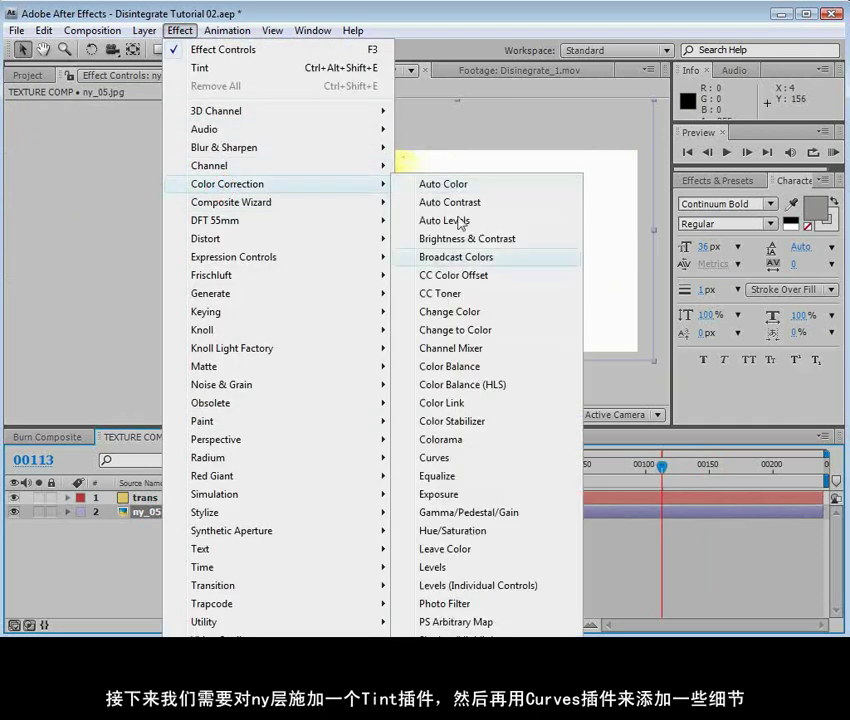
click(440, 658)
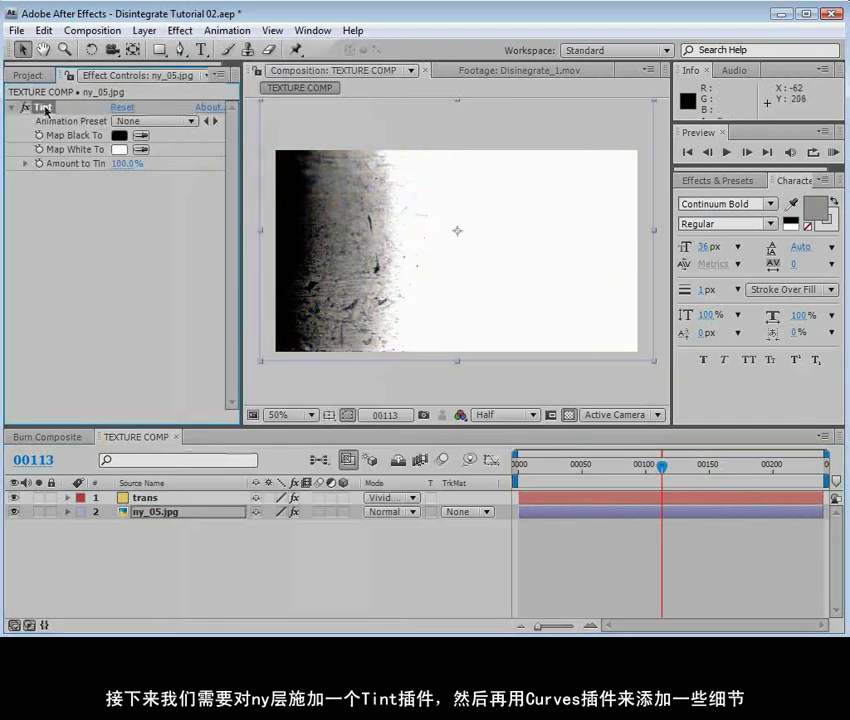
Apply Curves to ny_05.jpg and shape a contrast-boosting S-curve with raised highlights and slightly lowered shadows.
click(180, 30)
mouse_move(225, 186)
click(436, 458)
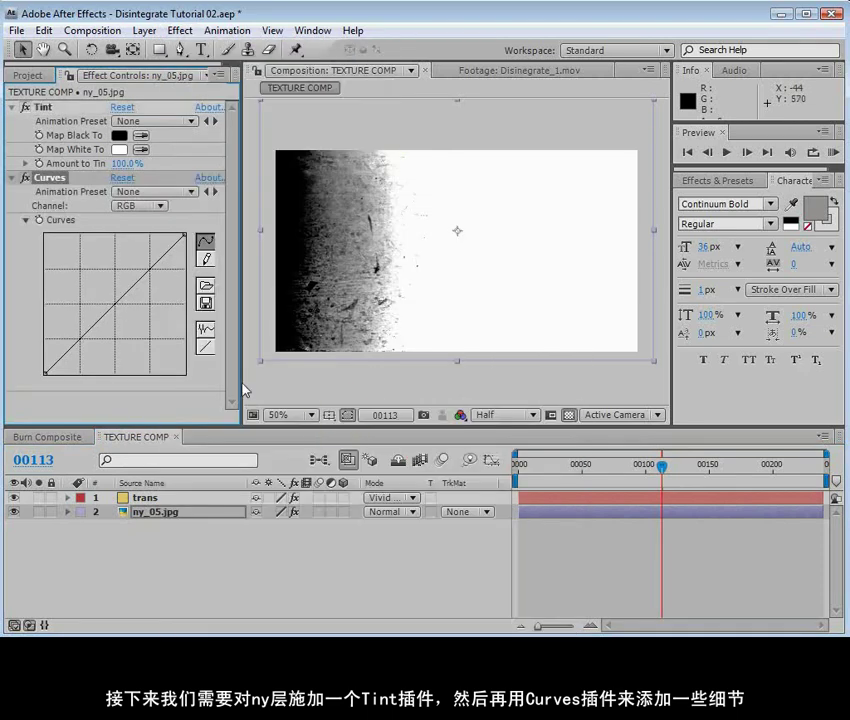
drag(127, 302, 138, 264)
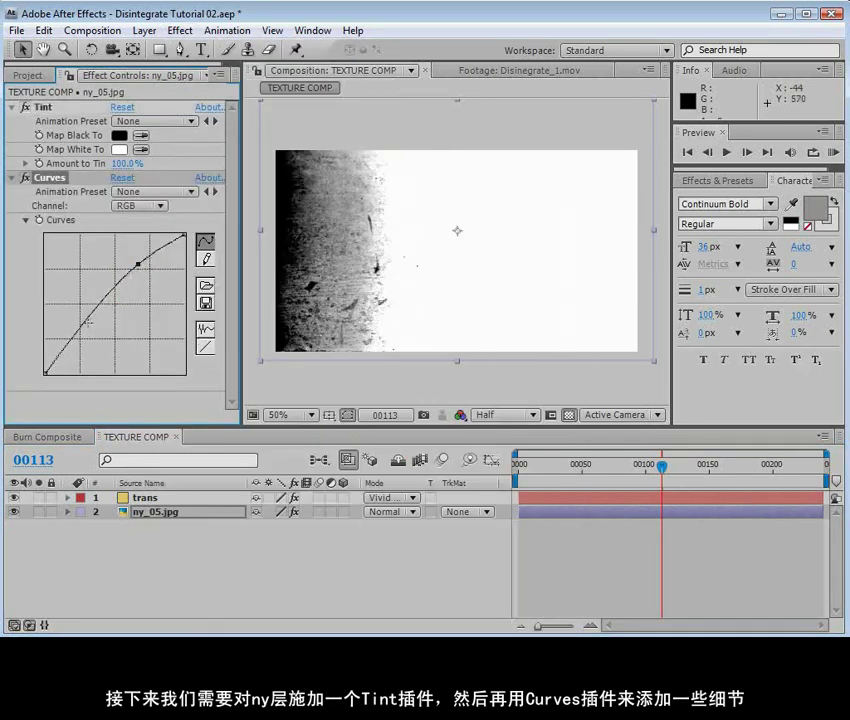
drag(88, 322, 94, 329)
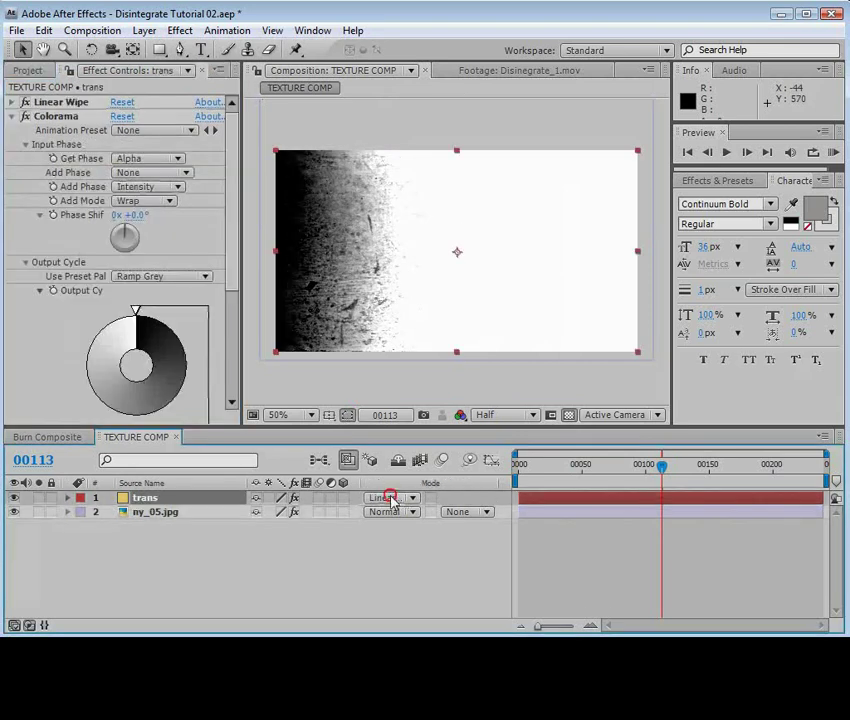
Use Linear Light as the trans layer's blending mode over the tinted texture.
click(390, 497)
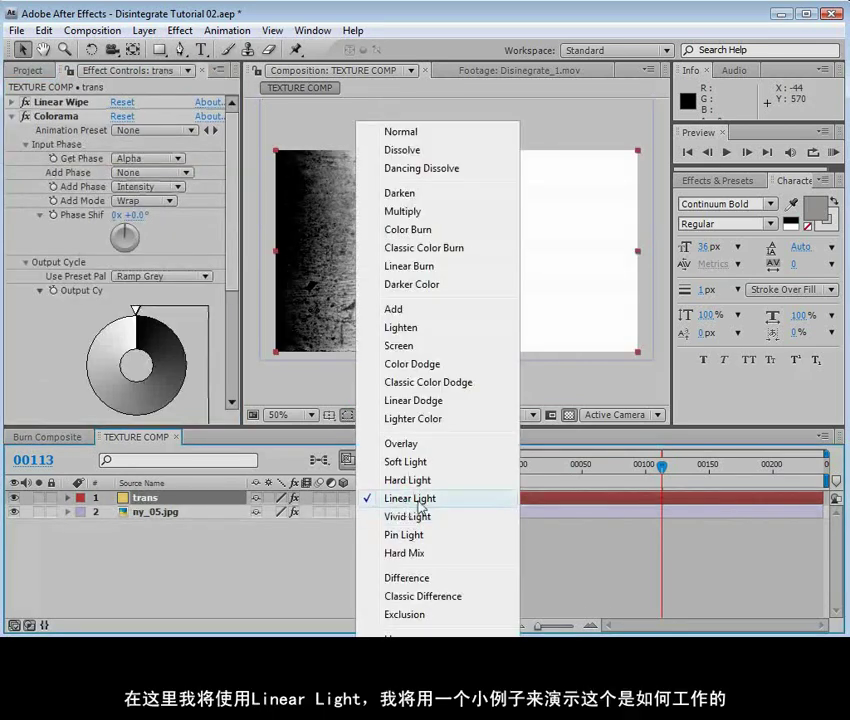
click(418, 501)
Create a new composition from TEXTURE COMP in the project.
key(ctrl+0)
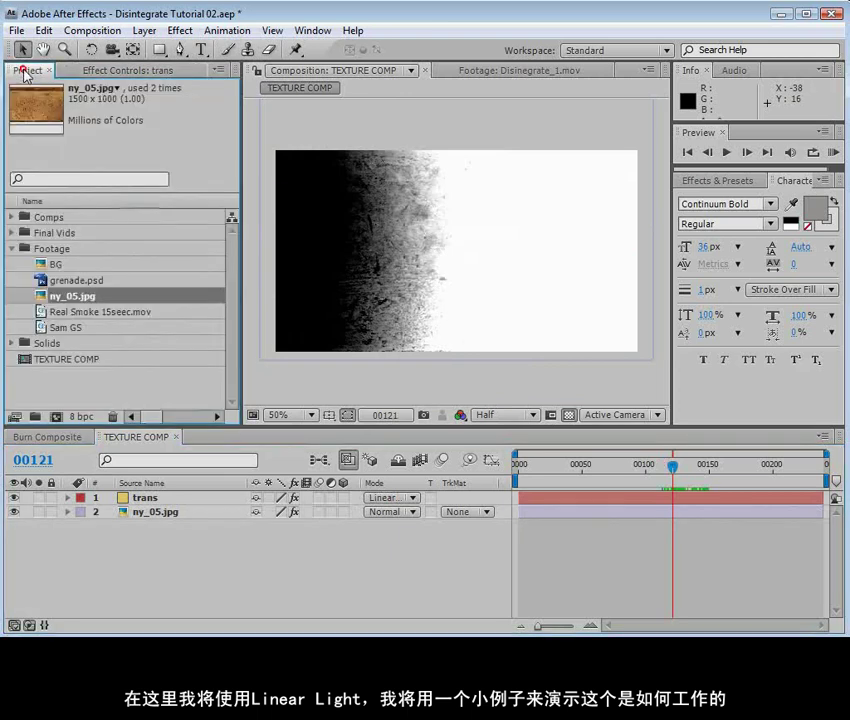
click(70, 359)
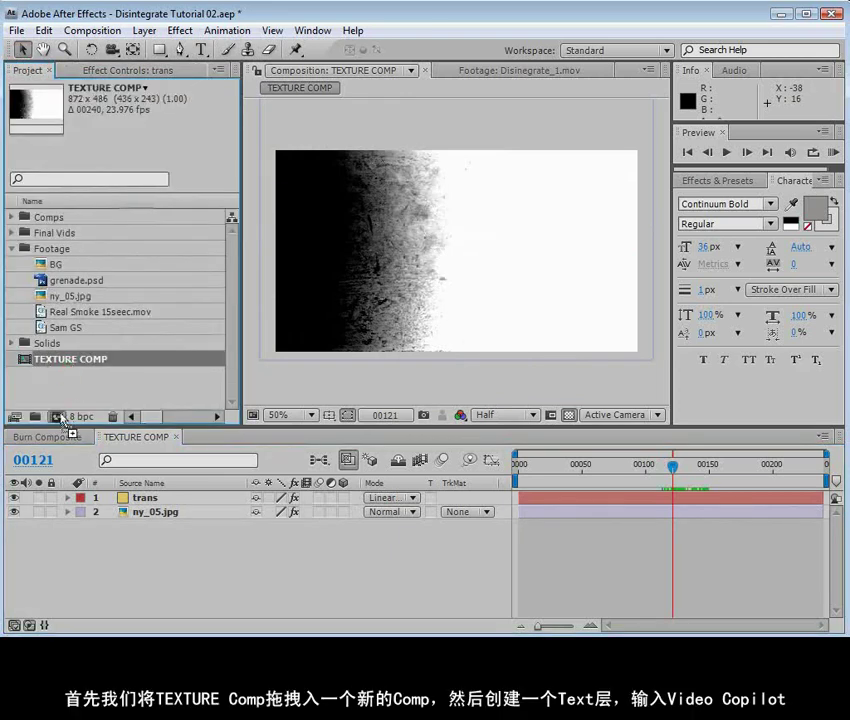
drag(62, 419, 57, 418)
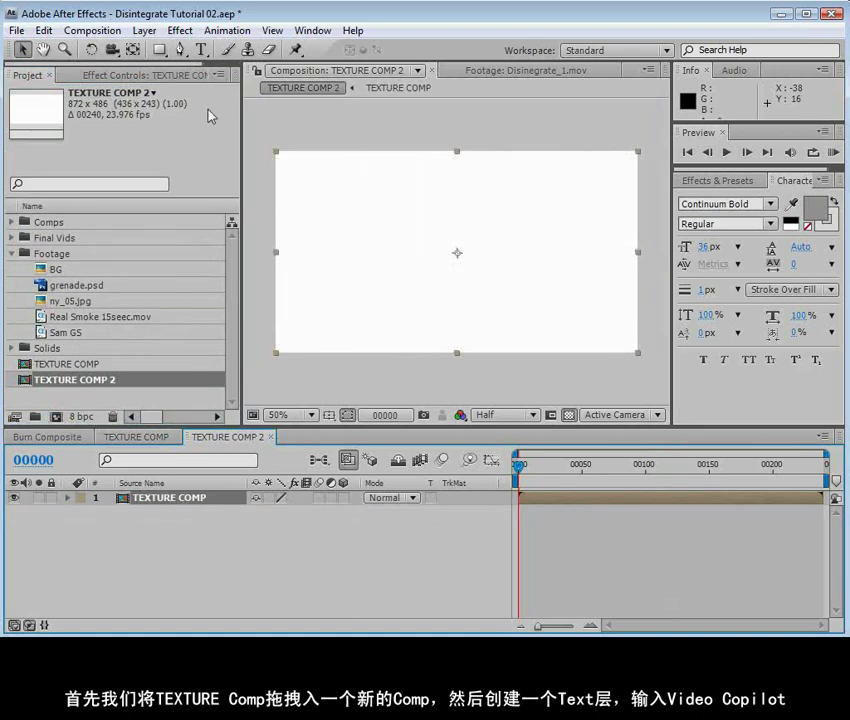
Add a text layer reading VIDEO COPILOT near the middle of the new composition.
click(201, 49)
click(367, 248)
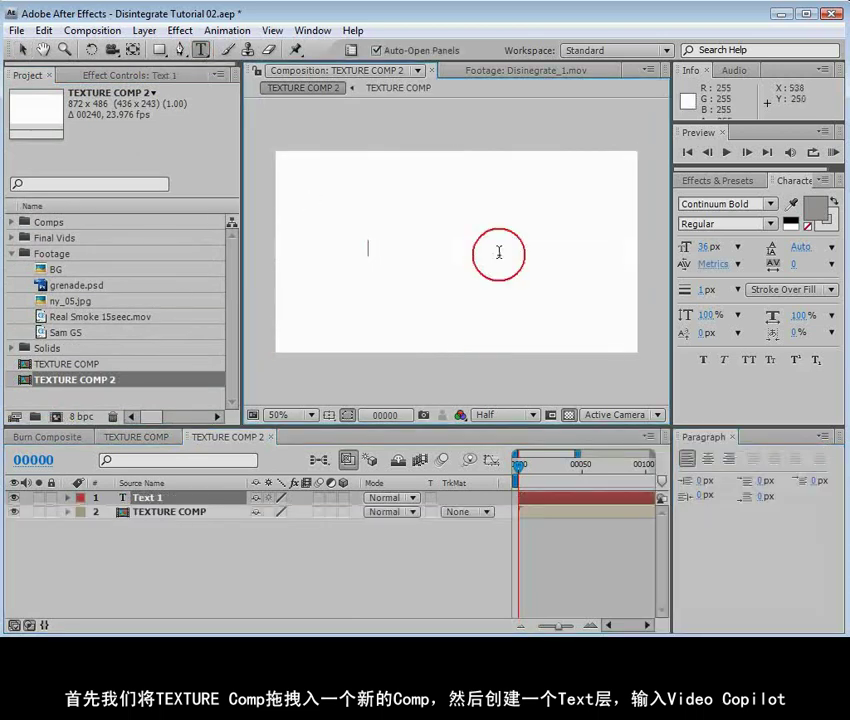
text(VIDEO COPILOT)
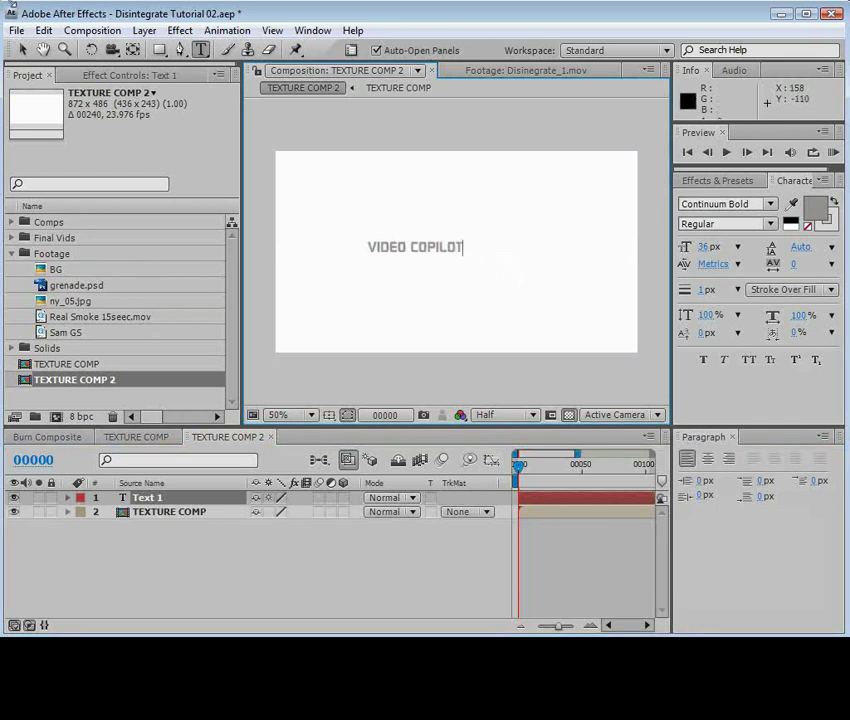
Enlarge the VIDEO COPILOT text, centre it in the frame and remove its stroke.
click(22, 49)
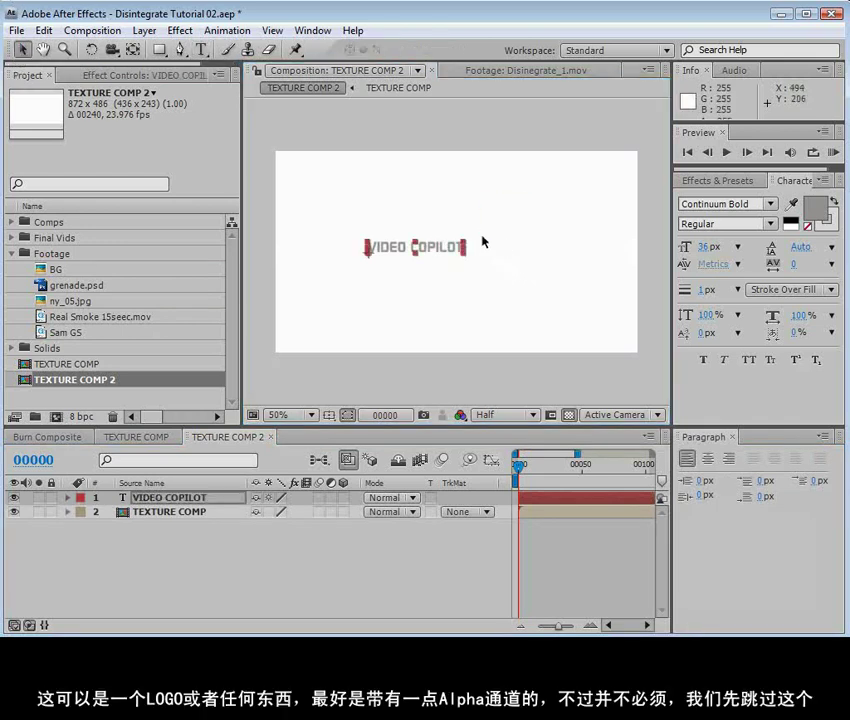
drag(464, 244, 556, 247)
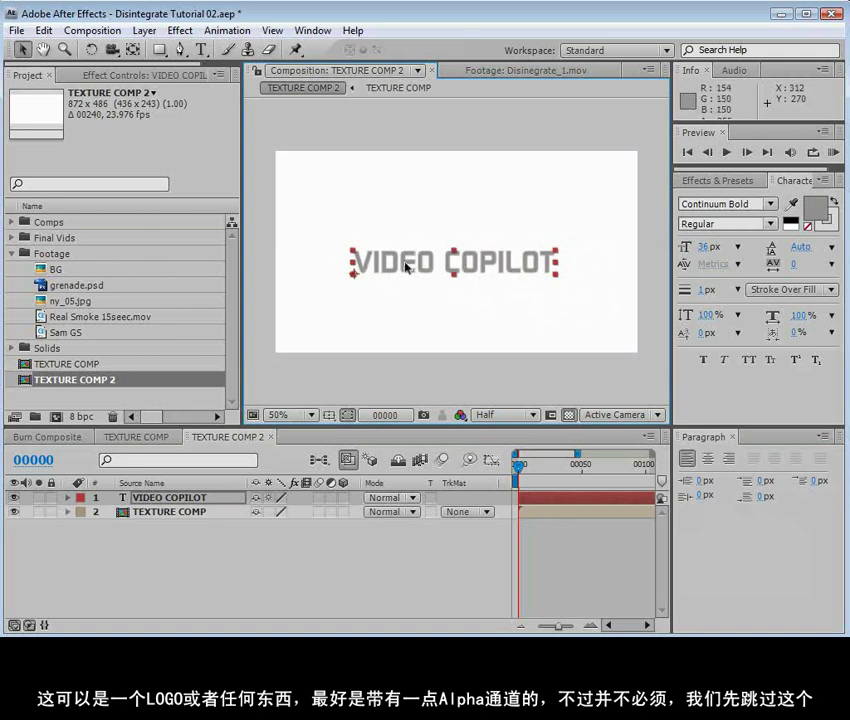
click(826, 225)
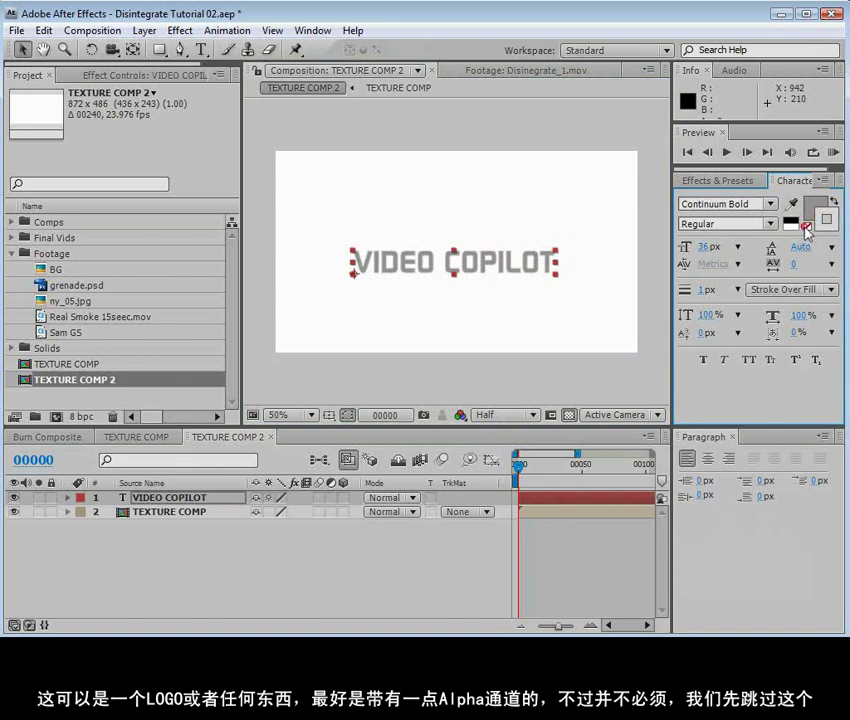
click(806, 227)
Move the VIDEO COPILOT layer below TEXTURE COMP and set its track matte to Luma Inverted Matte "TEXTURE COMP".
drag(160, 503, 151, 518)
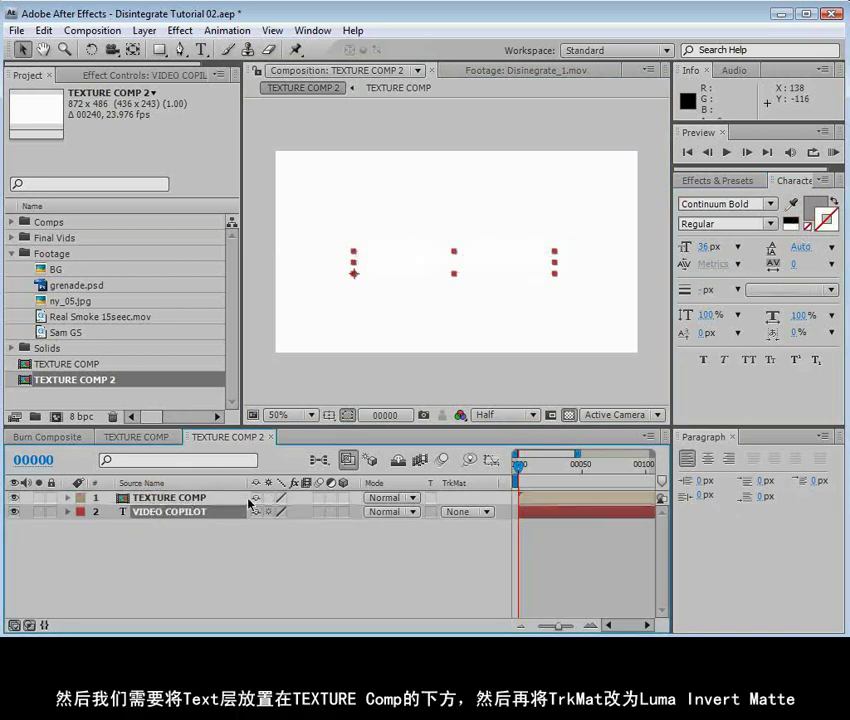
click(466, 512)
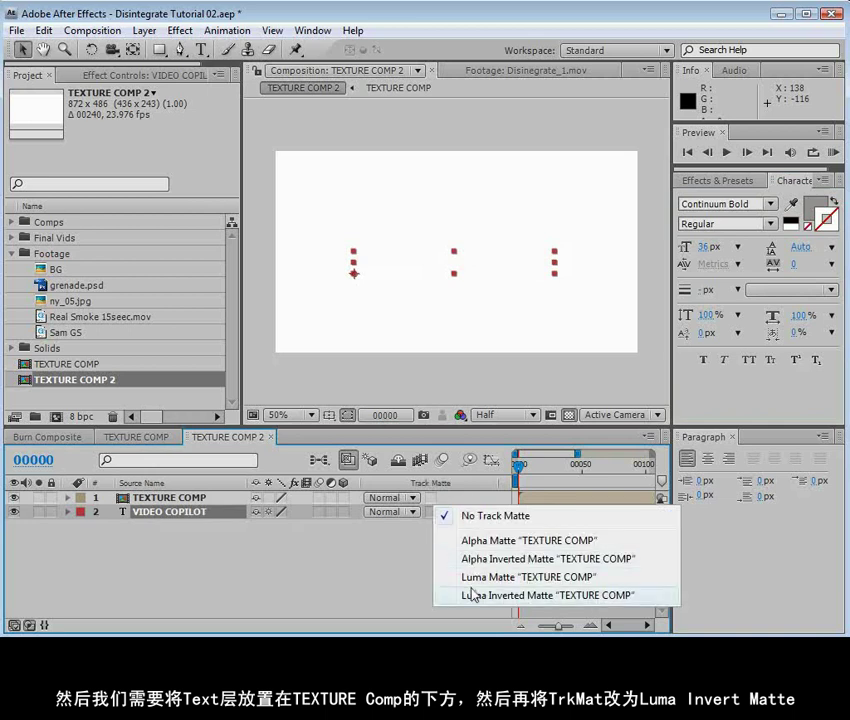
click(474, 595)
Hide the track matte column in the timeline and turn off the composition's transparency grid.
right_click(474, 488)
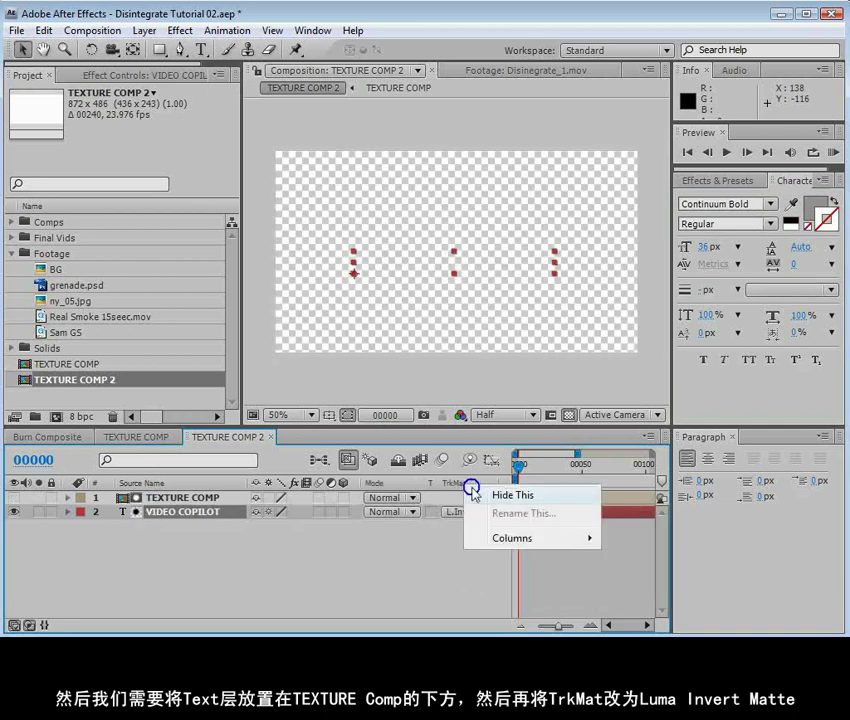
click(490, 494)
drag(382, 468, 564, 427)
click(568, 414)
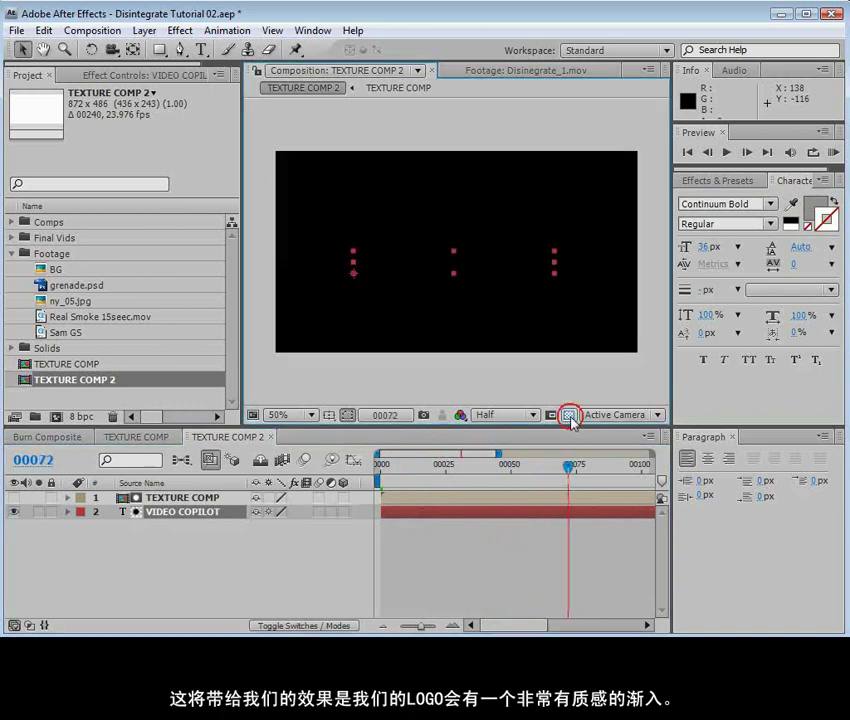
Scrub around frames 118 to 129 at full resolution to examine the textured reveal of the text.
key(minus)
key(minus)
drag(487, 474, 515, 476)
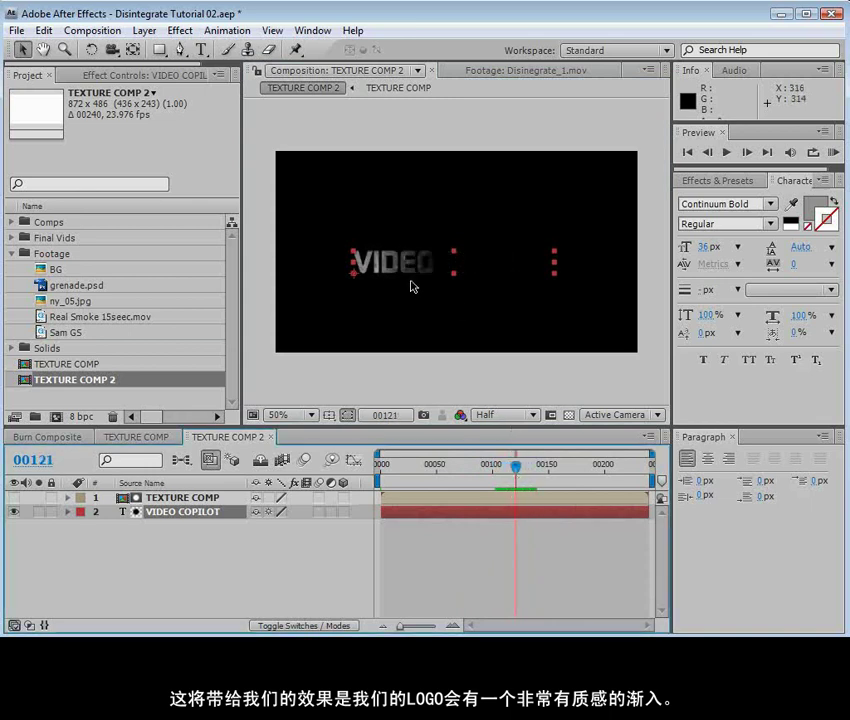
key(period)
key(ctrl+j)
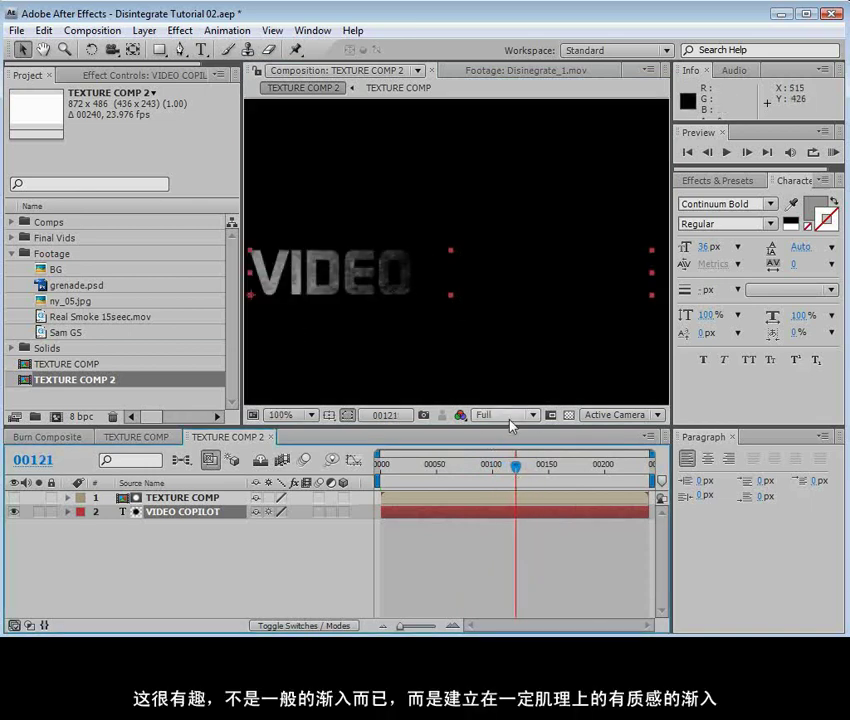
mouse_move(515, 466)
mouse_down()
mouse_move(533, 466)
mouse_move(510, 466)
mouse_move(507, 486)
mouse_move(514, 484)
mouse_up()
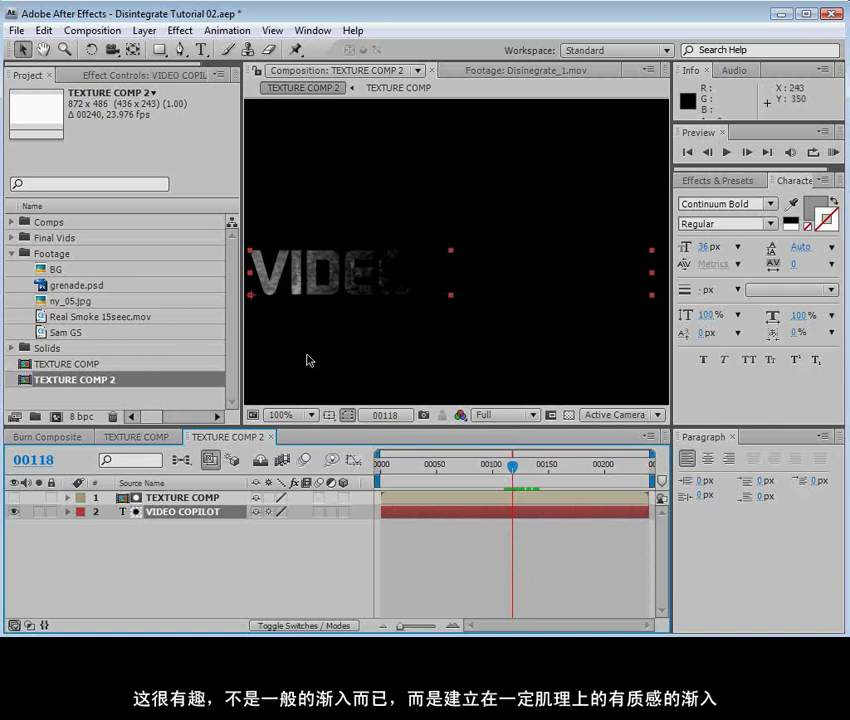
mouse_move(522, 468)
mouse_down()
mouse_move(534, 468)
mouse_move(528, 474)
mouse_up()
Apply Curves to the TEXTURE COMP layer, raising the highlights and lowering the midtones into a steep contrast curve.
click(163, 498)
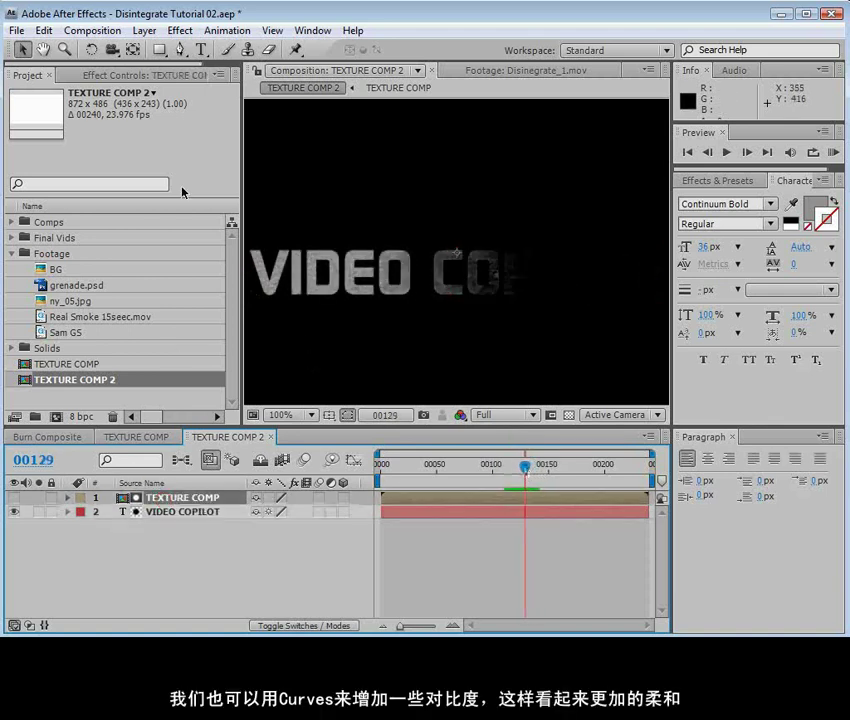
click(180, 30)
mouse_move(243, 188)
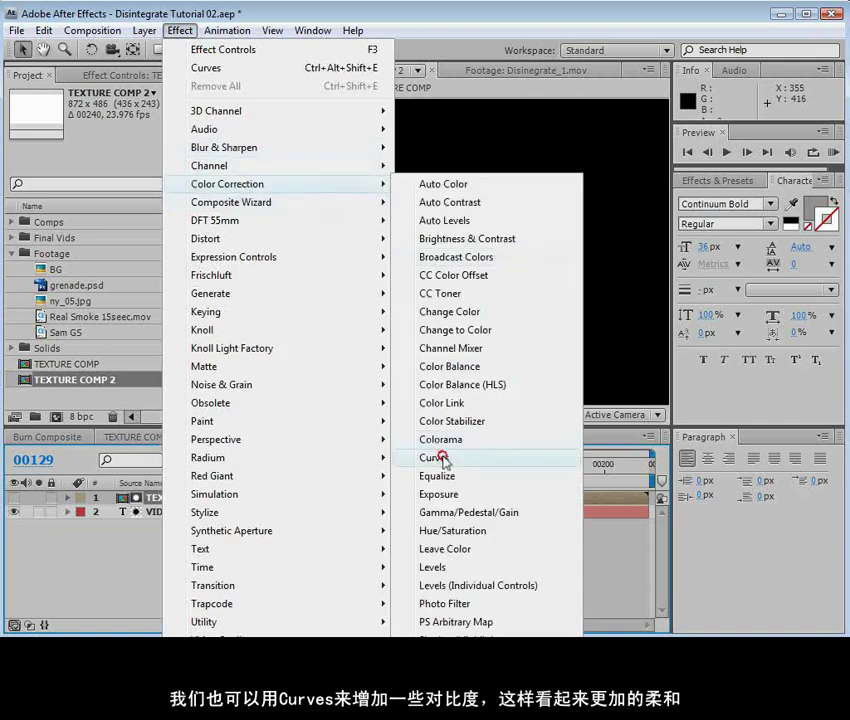
click(440, 457)
drag(152, 200, 135, 183)
drag(120, 215, 119, 240)
drag(524, 466, 545, 475)
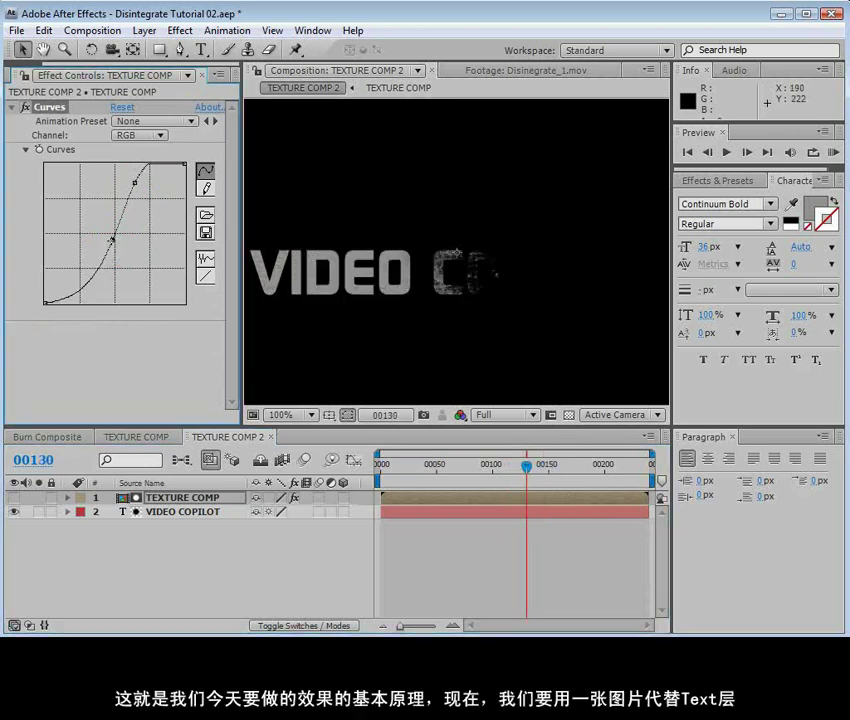
Delete the VIDEO COPILOT text layer and save the project.
click(28, 75)
click(183, 511)
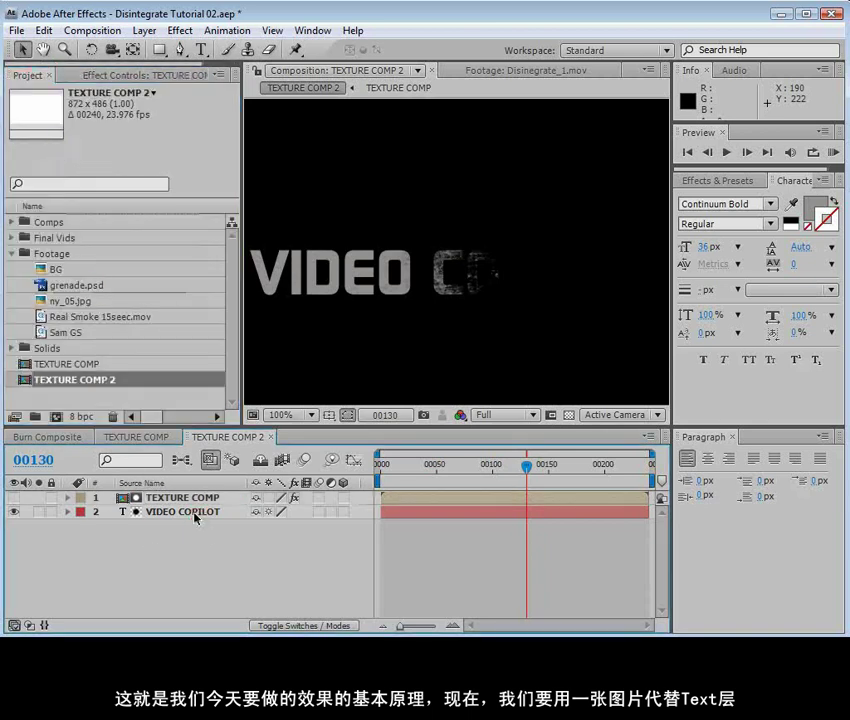
key(Delete)
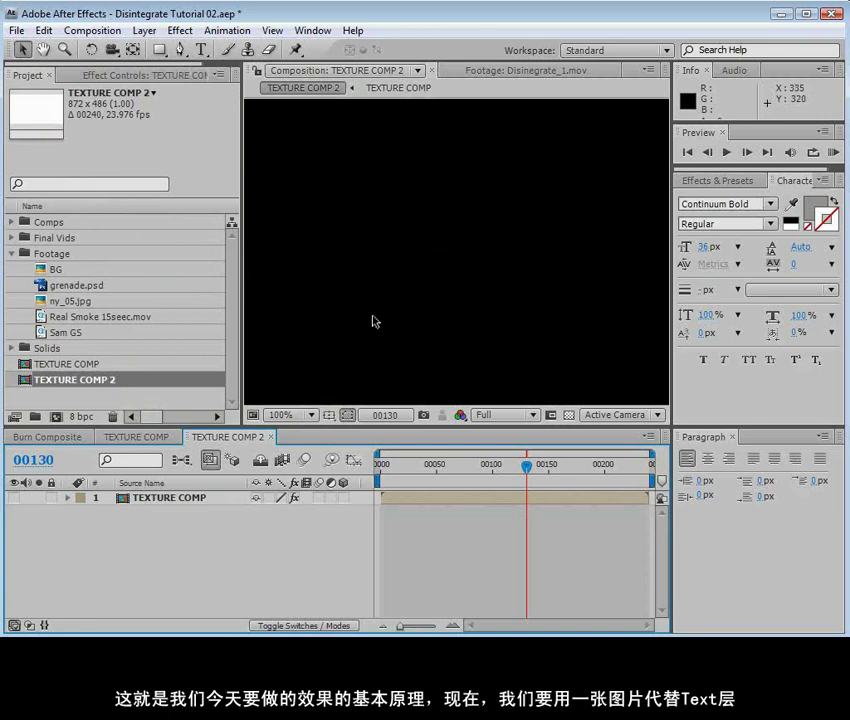
key(ctrl+s)
Add grenade.psd to the centre of TEXTURE COMP 2, above the TEXTURE COMP layer.
key(comma)
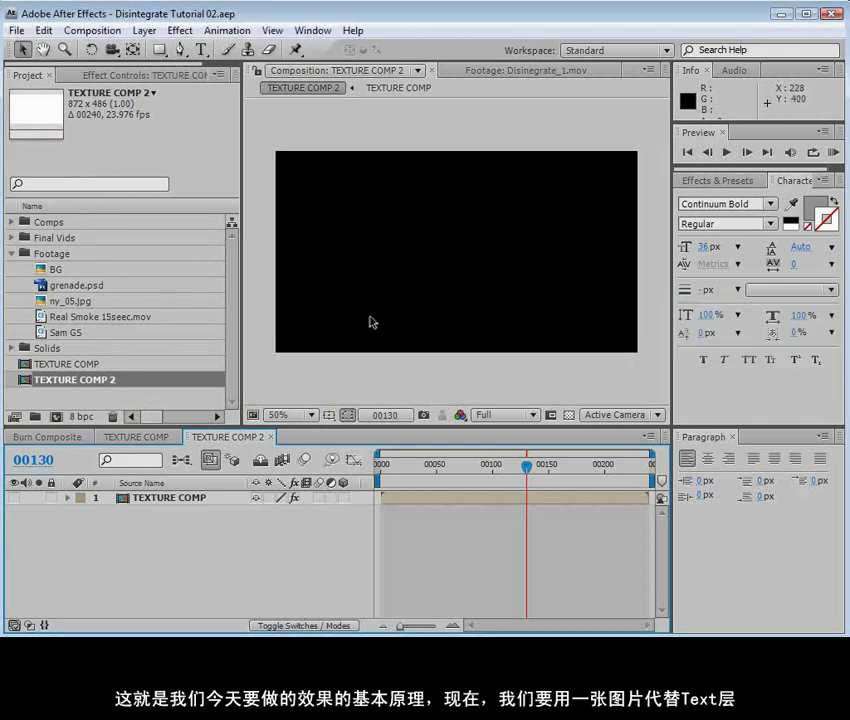
click(40, 287)
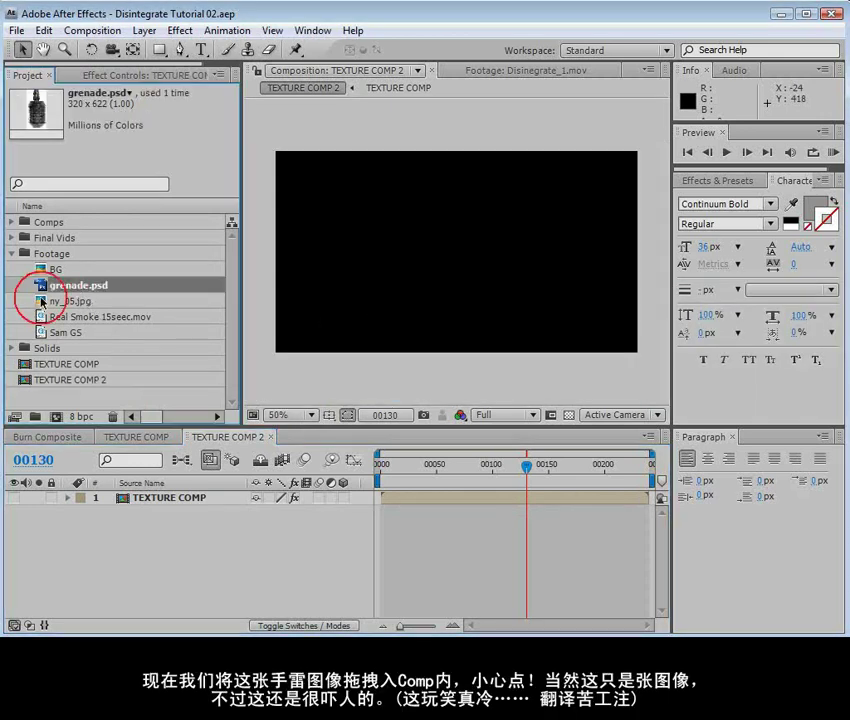
drag(40, 287, 455, 249)
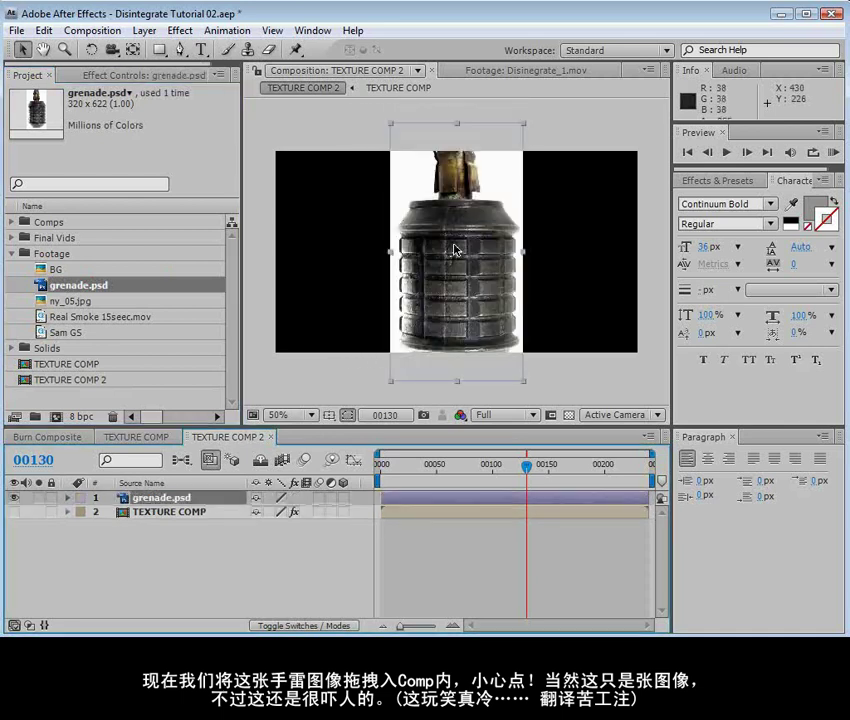
Rotate the grenade a quarter turn so it lies horizontally with its neck facing left, and scale it down.
key(w)
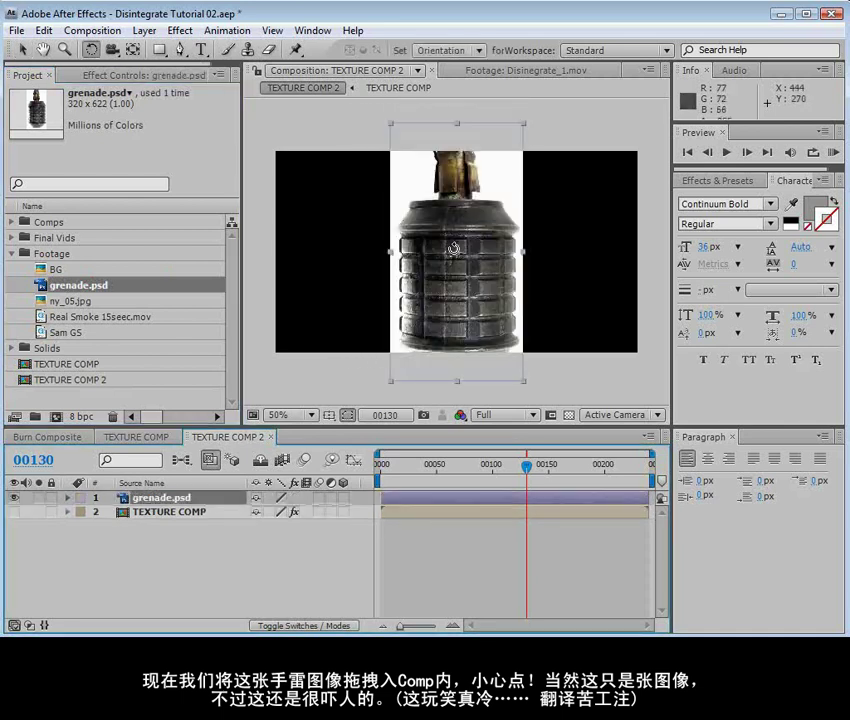
drag(440, 345, 545, 275)
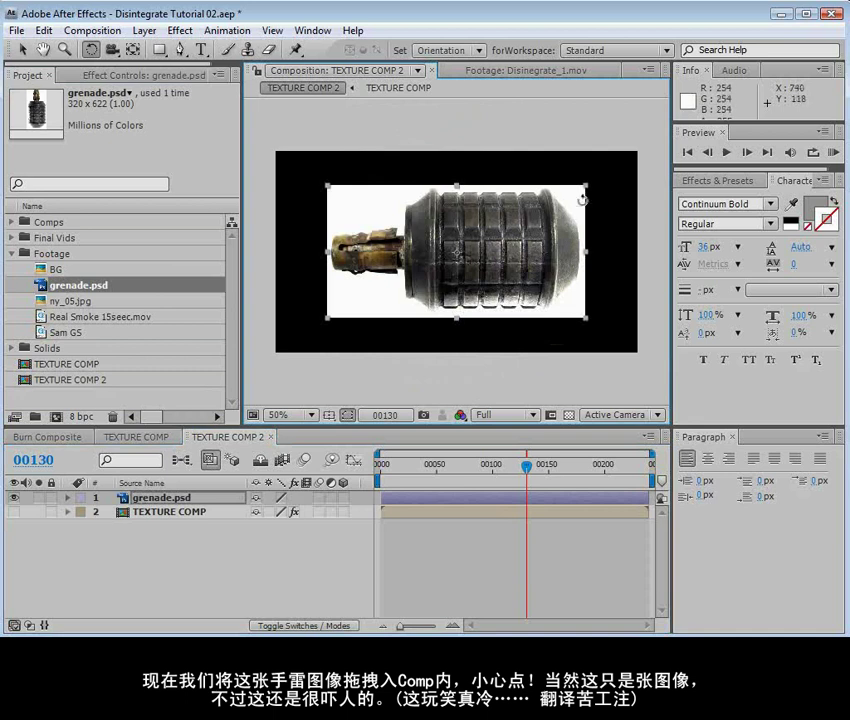
key(v)
drag(584, 186, 533, 212)
Apply a Luma Key to grenade.psd with Key Out Brighter and a threshold of 233 to remove the white background.
click(180, 30)
mouse_move(233, 240)
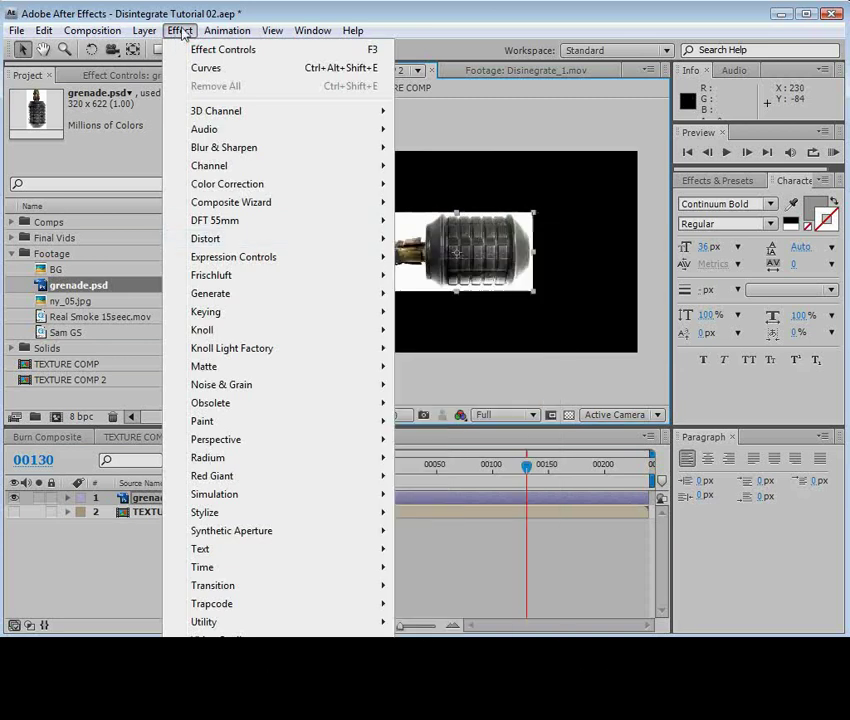
mouse_move(221, 316)
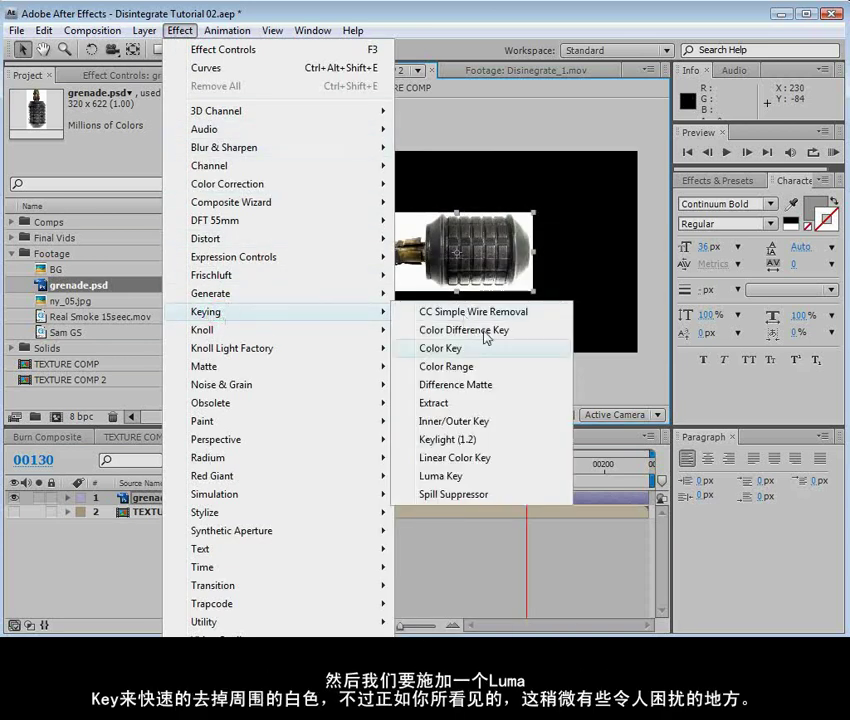
click(440, 476)
click(165, 135)
click(170, 119)
drag(114, 149, 315, 158)
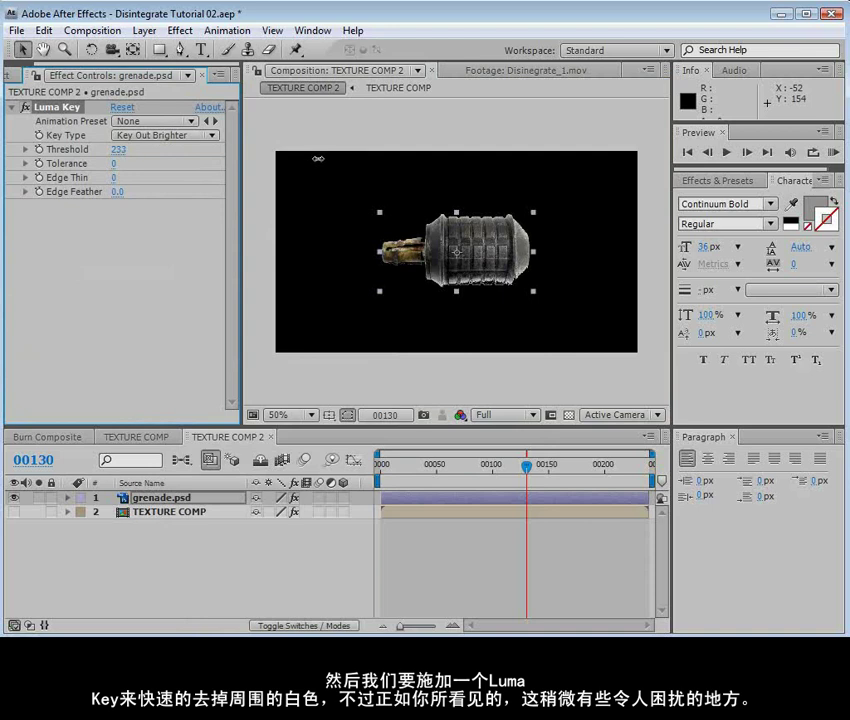
Apply Simple Choker to the grenade layer and set Choke Matte to 12.70 to clean its edges.
key(slash)
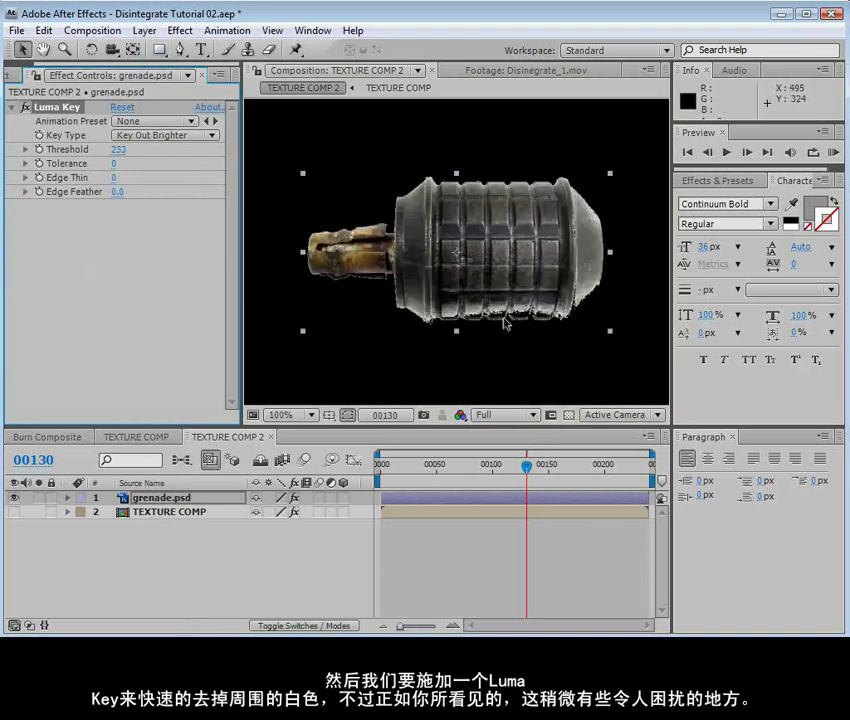
click(180, 30)
mouse_move(224, 318)
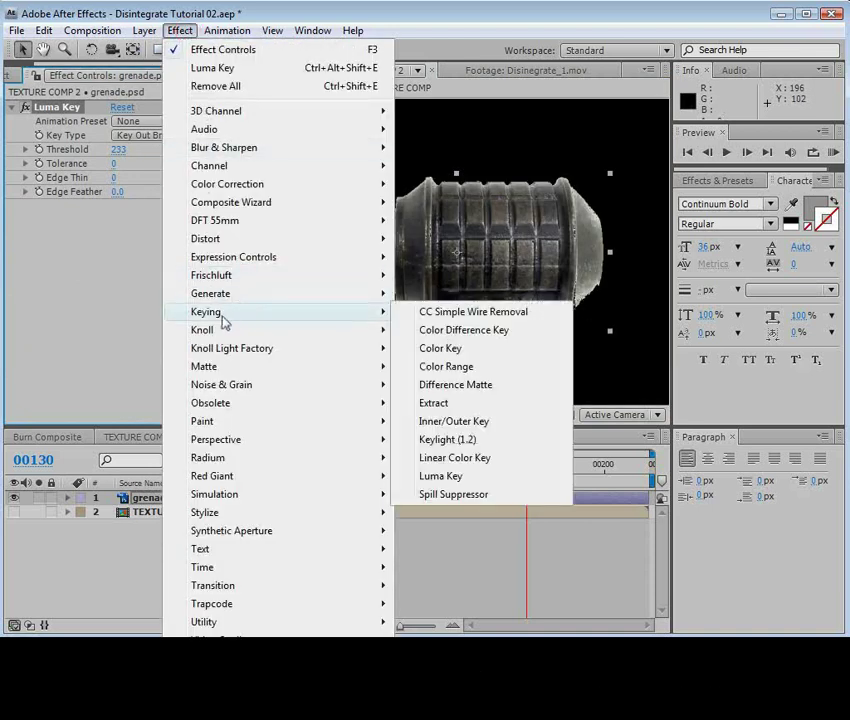
mouse_move(300, 366)
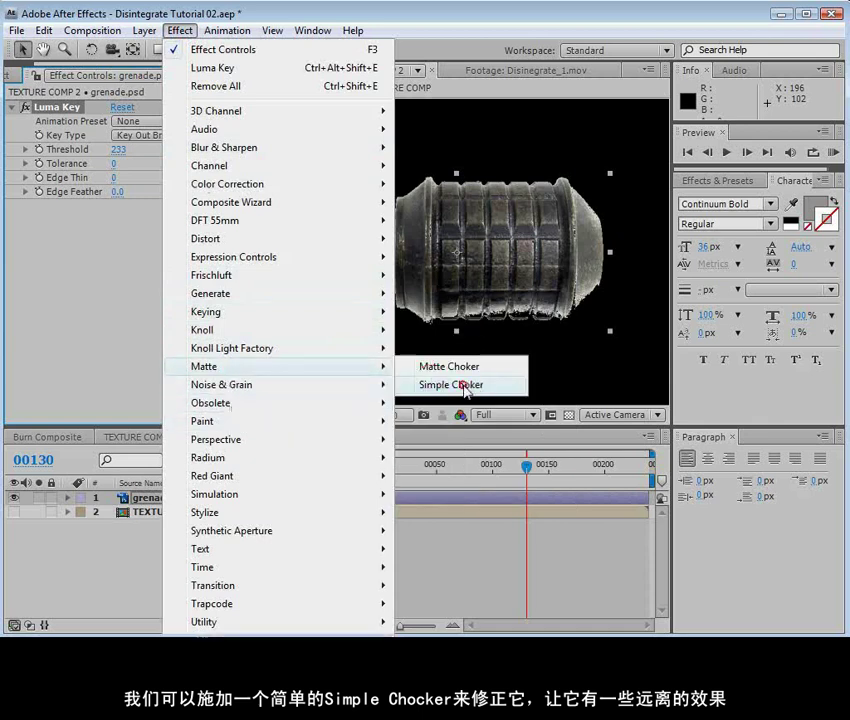
click(465, 388)
drag(118, 248, 222, 247)
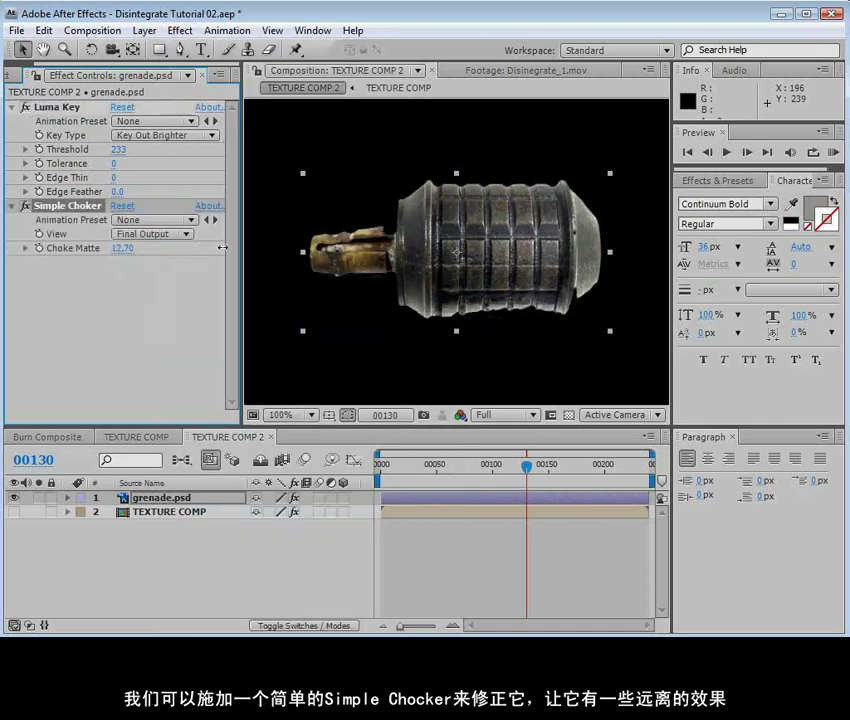
click(548, 476)
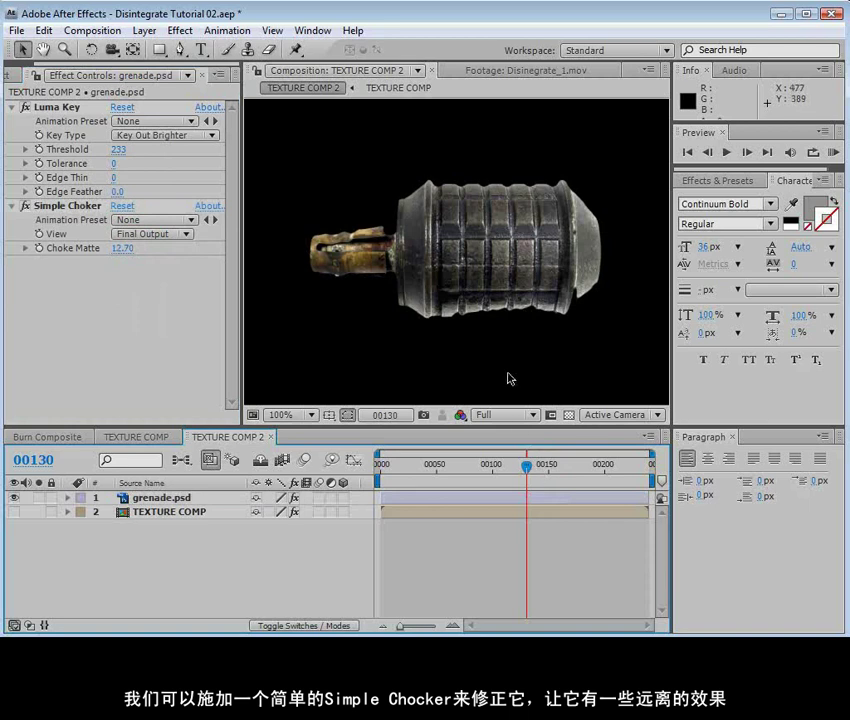
scroll(446, 346, down, 2)
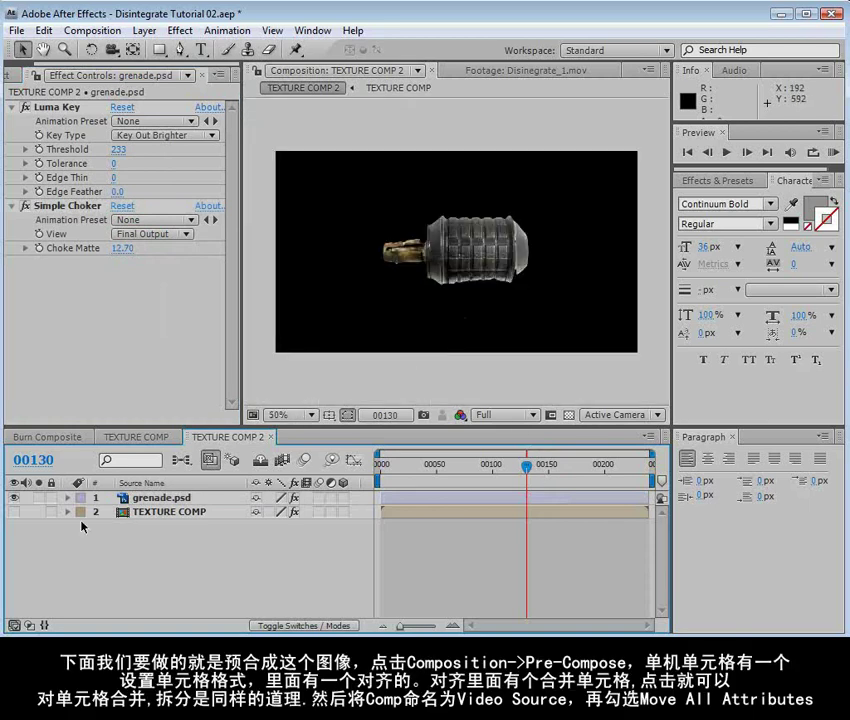
Pre-compose the grenade layer as VIDEO SOURCE, moving all attributes into the new composition.
click(145, 499)
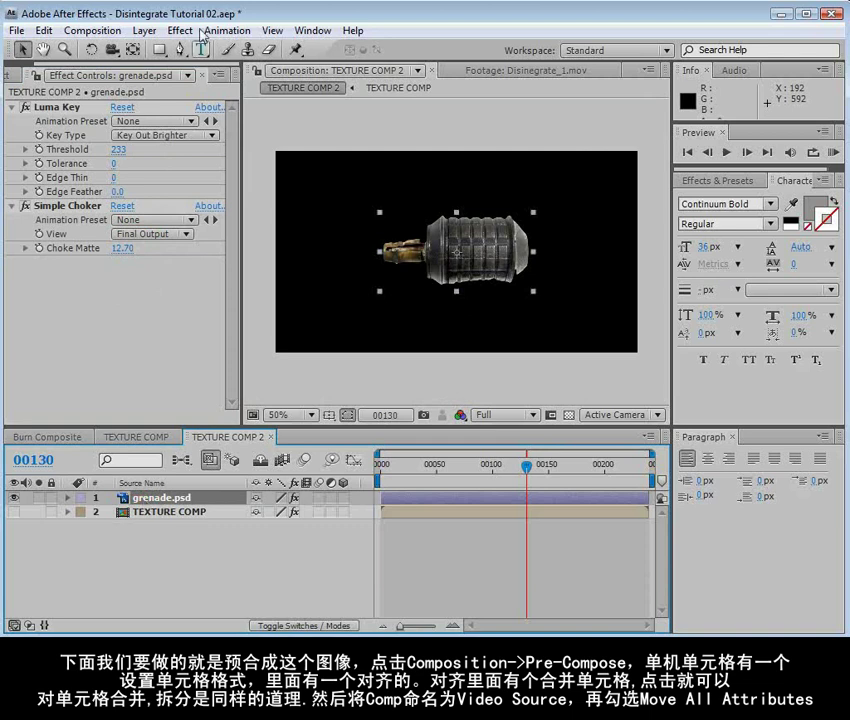
click(143, 31)
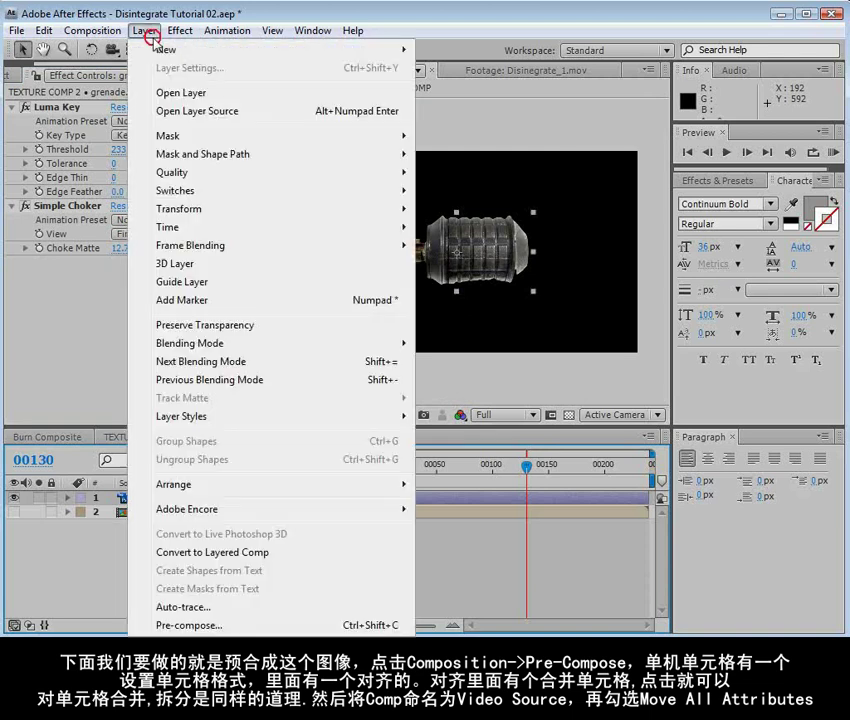
click(219, 625)
click(500, 357)
triple_click(500, 357)
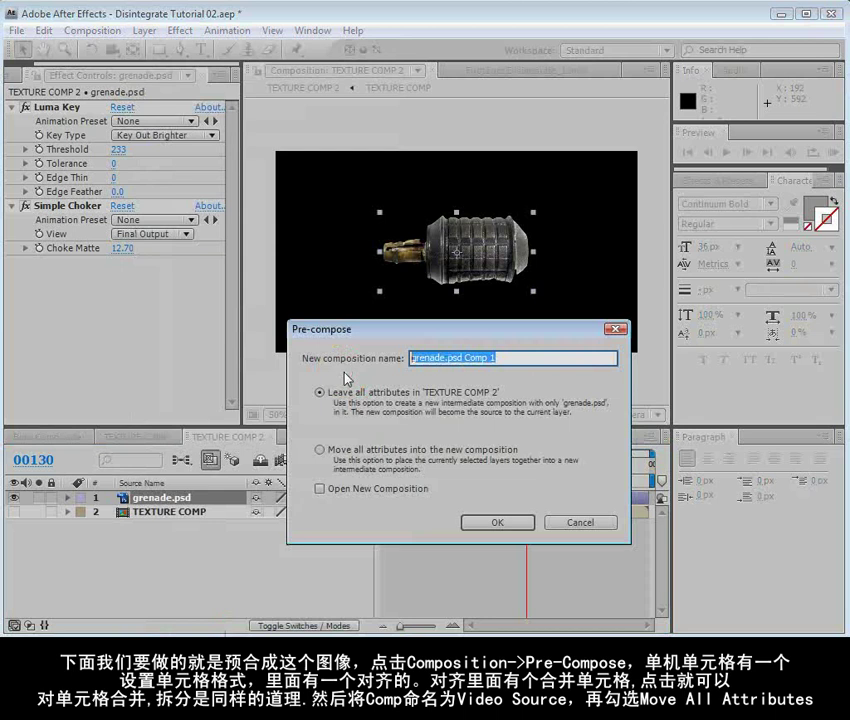
text(VIDEO SOURCE)
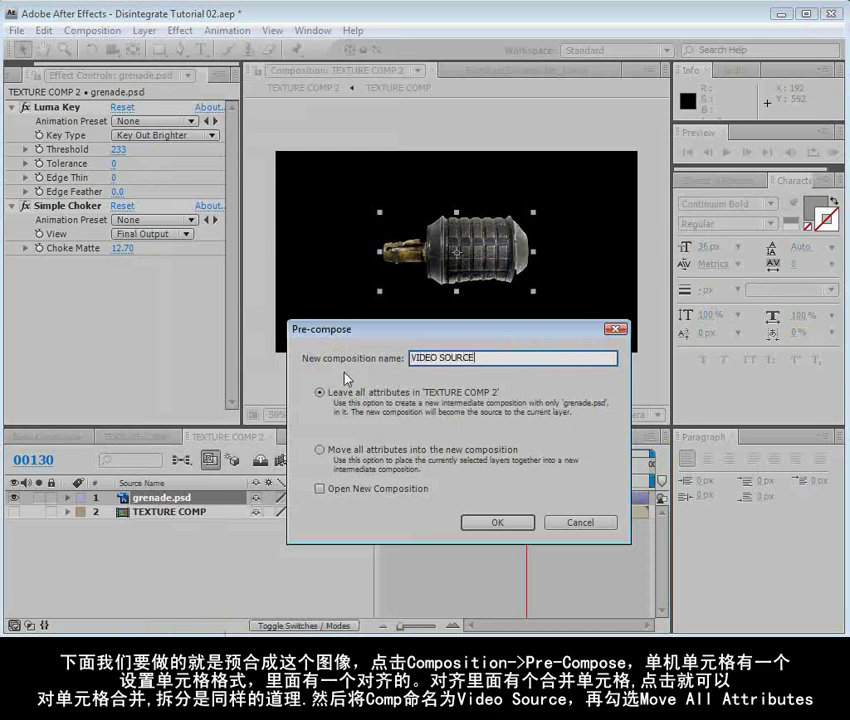
click(319, 450)
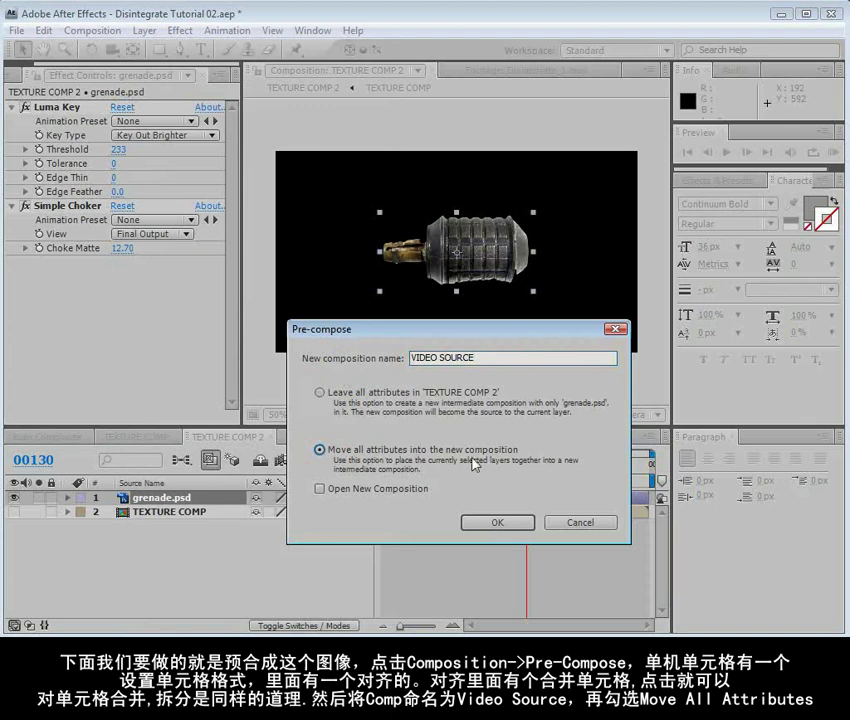
click(495, 522)
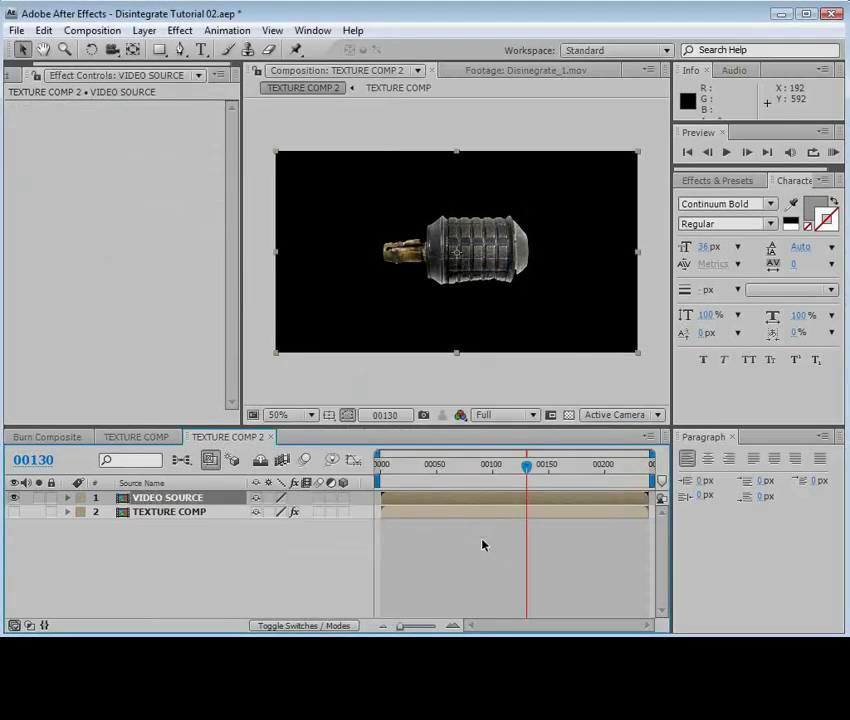
Pre-compose the VIDEO SOURCE layer as VIDEO INPUT, moving all attributes into the new composition.
click(420, 580)
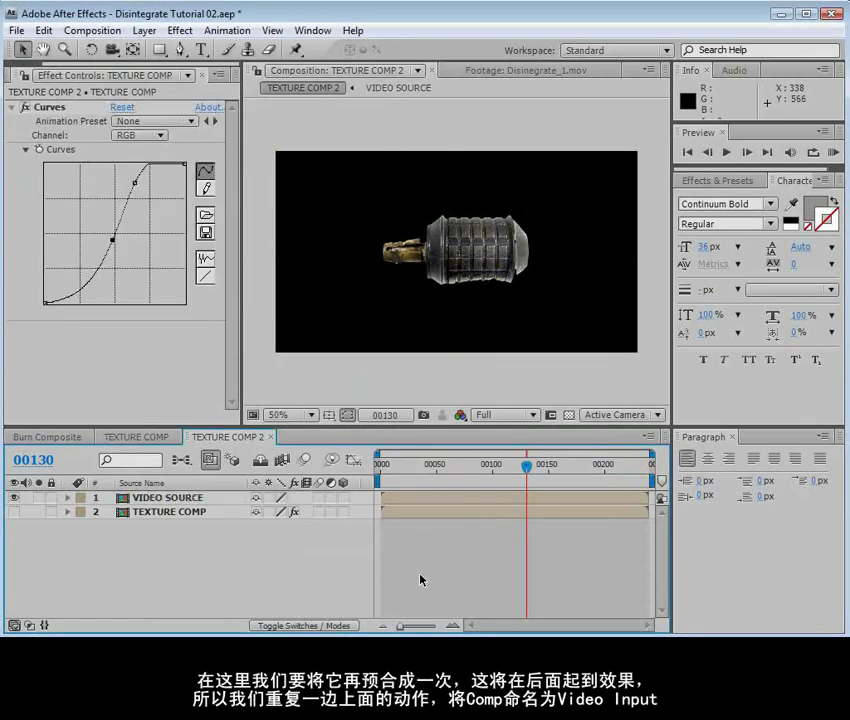
click(163, 503)
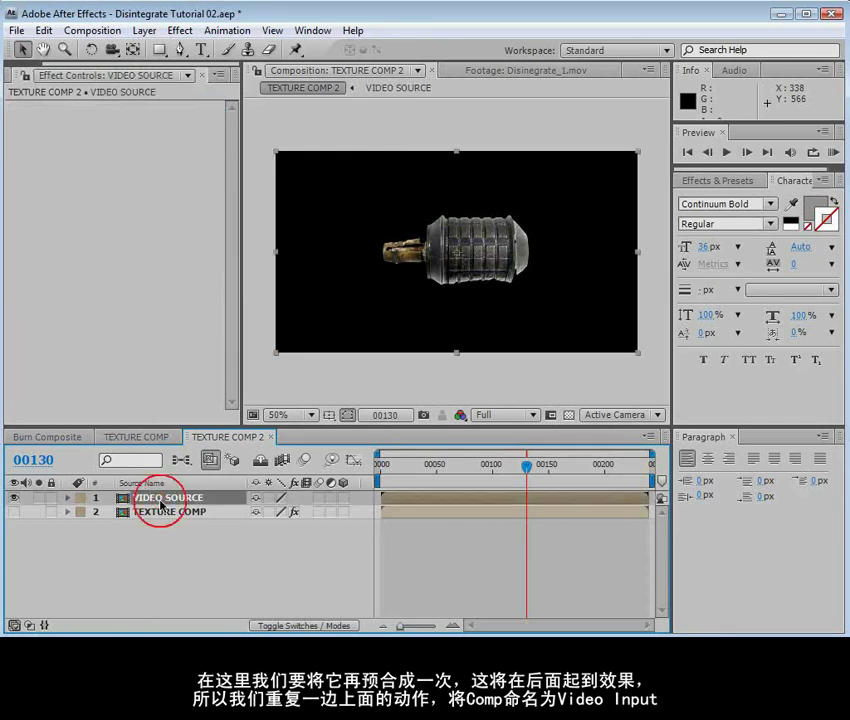
click(144, 30)
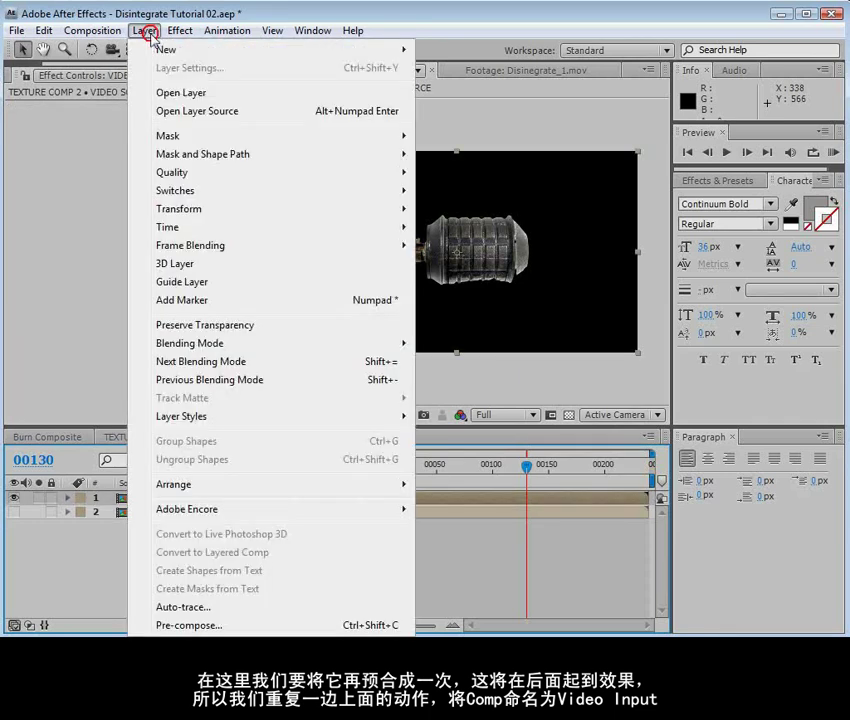
click(190, 626)
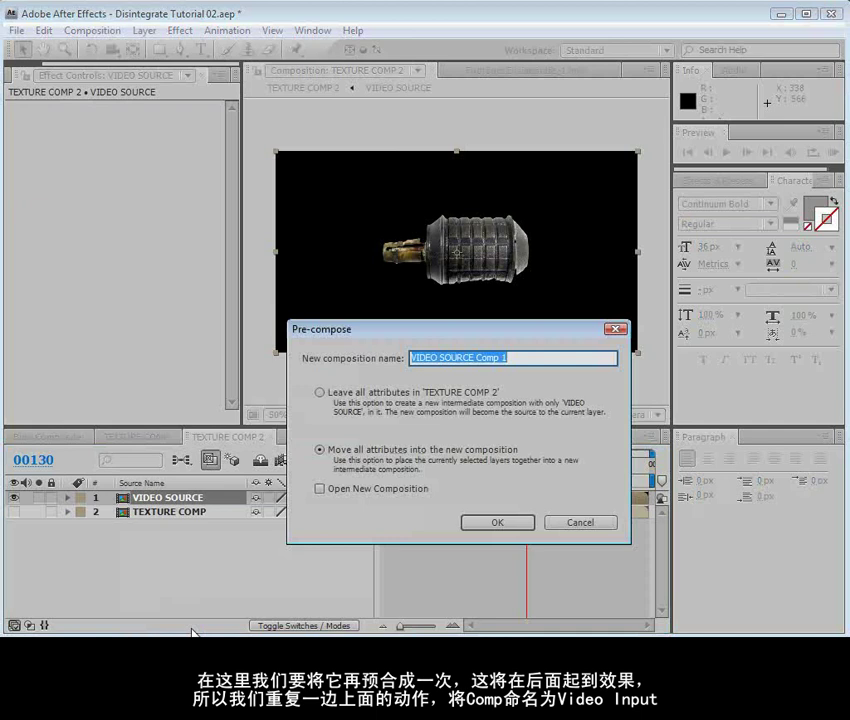
text(VIDEO INPUT)
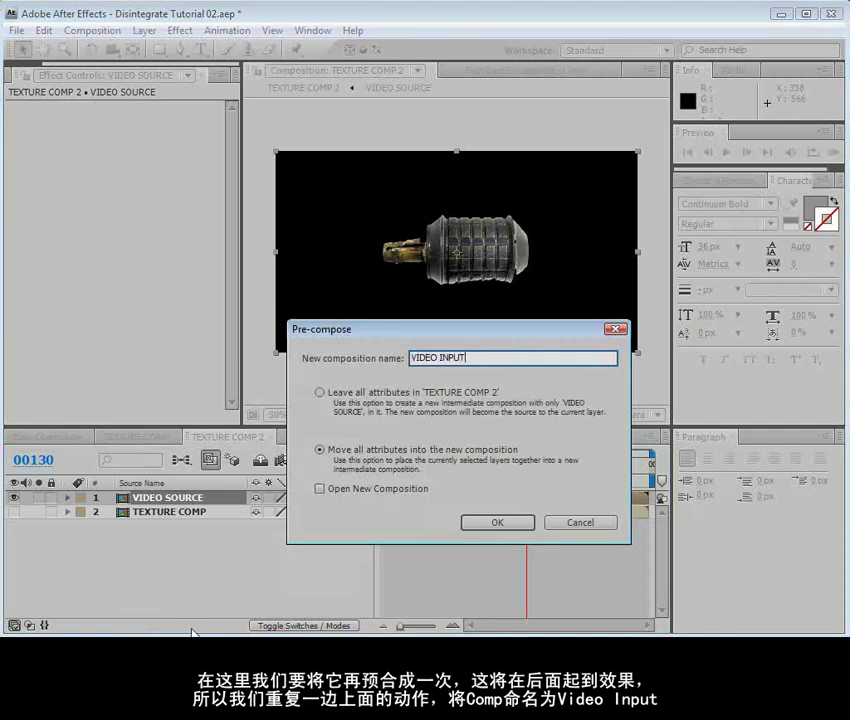
click(466, 530)
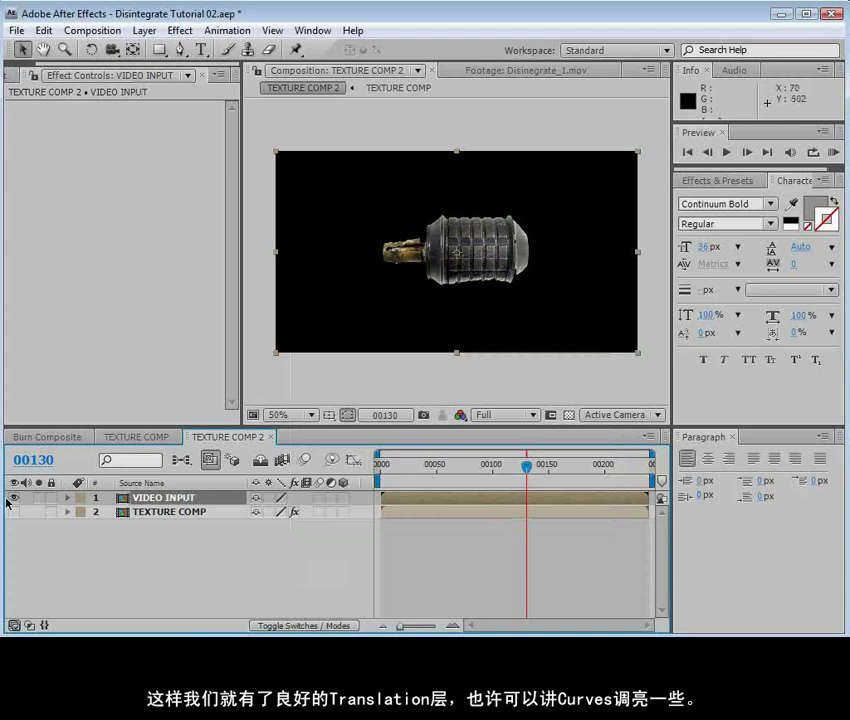
Move the VIDEO INPUT layer below TEXTURE COMP and make TEXTURE COMP visible.
drag(137, 498, 58, 510)
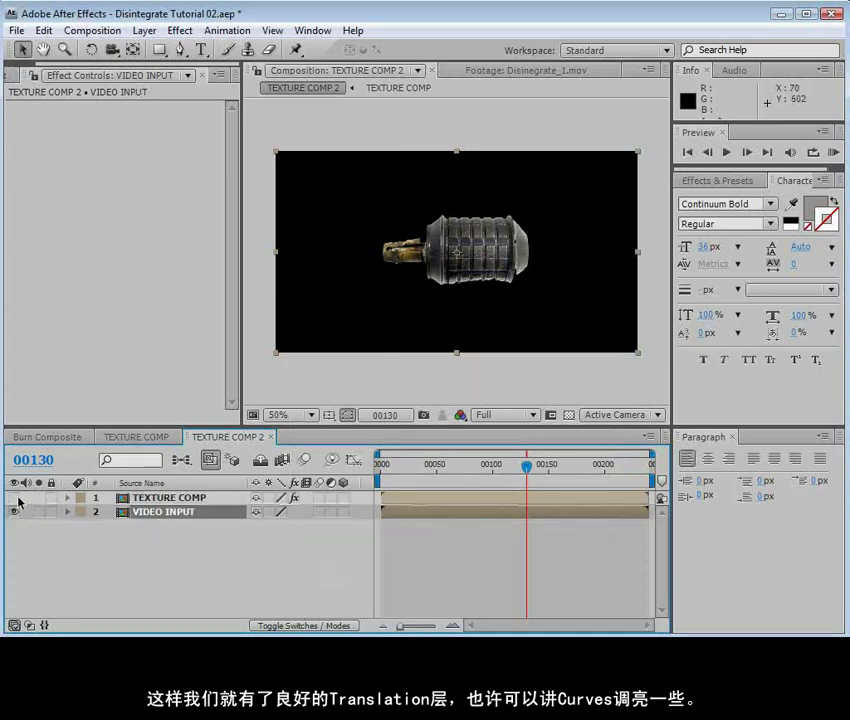
click(14, 497)
mouse_move(508, 471)
mouse_down()
mouse_move(533, 474)
mouse_move(521, 470)
mouse_up()
Reshape TEXTURE COMP's Curves into a gentler S-curve by moving its upper and middle points to soften the texture's contrast.
click(197, 498)
drag(138, 186, 145, 188)
drag(112, 240, 90, 268)
Set VIDEO INPUT's track matte to Luma Matte "TEXTURE COMP" and scrub the timeline around frame 123 to check the fade.
click(183, 512)
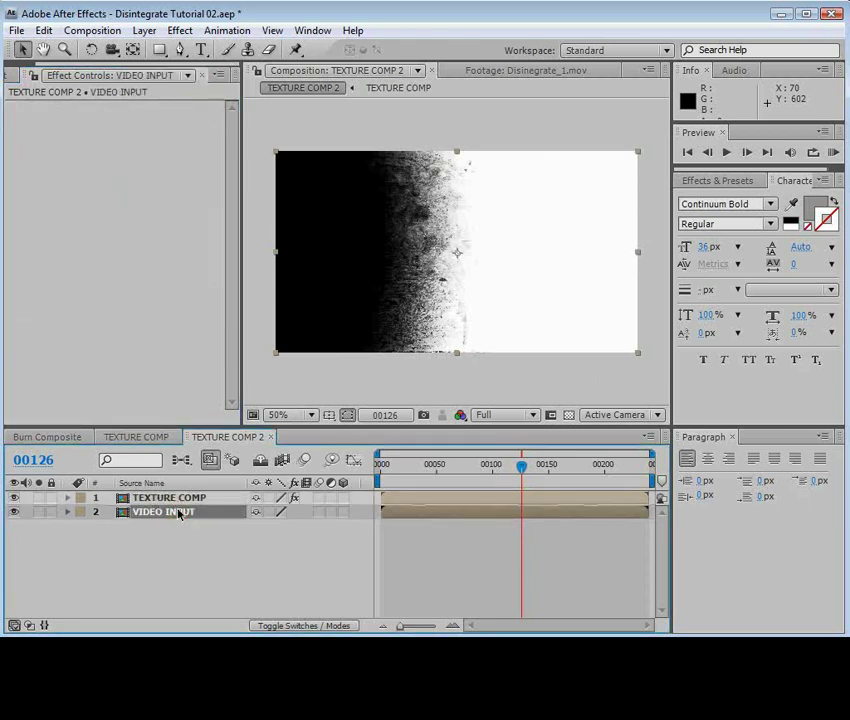
key(F4)
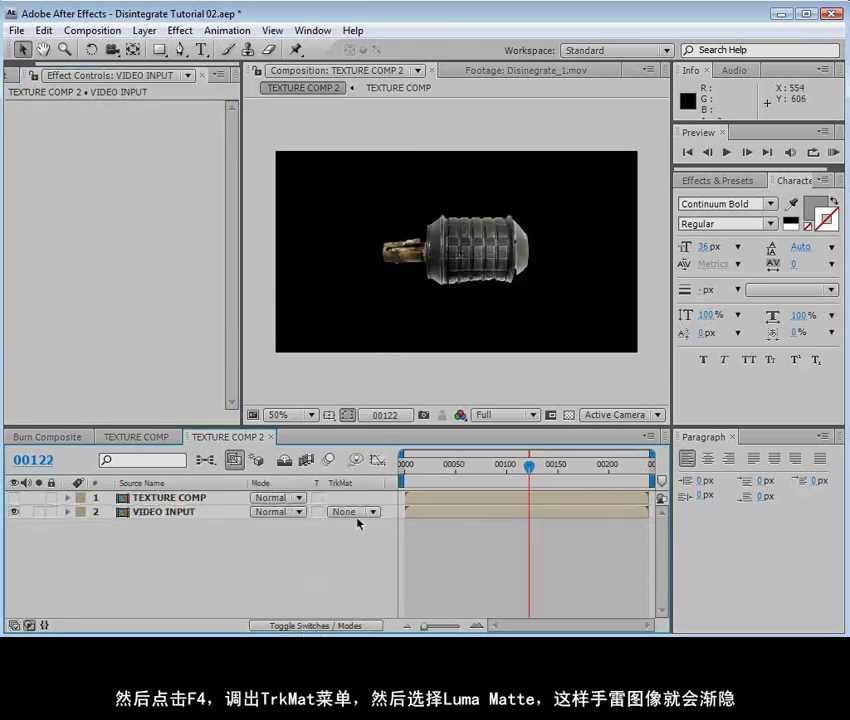
click(350, 510)
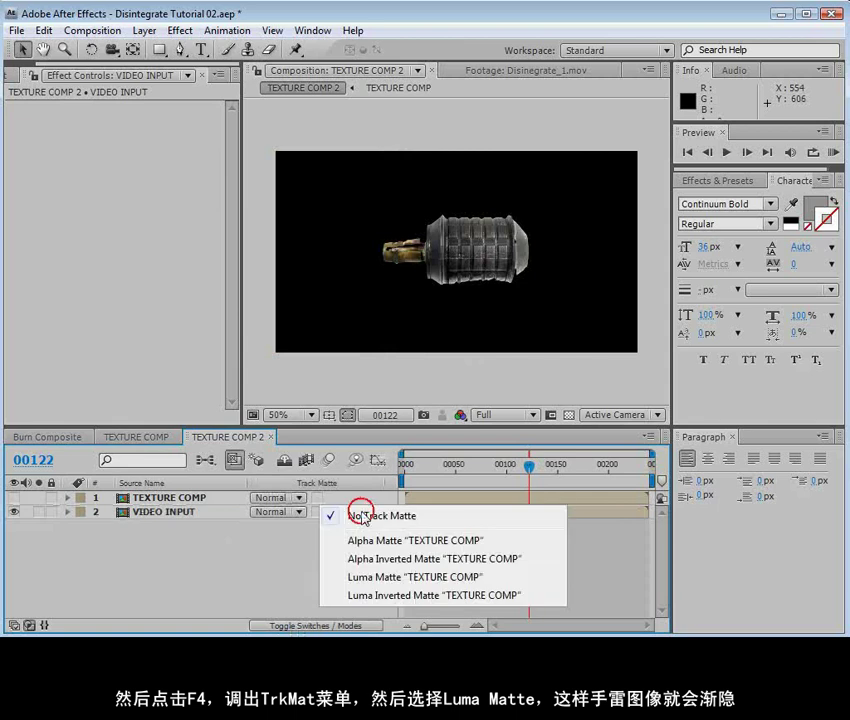
click(398, 578)
drag(529, 467, 544, 480)
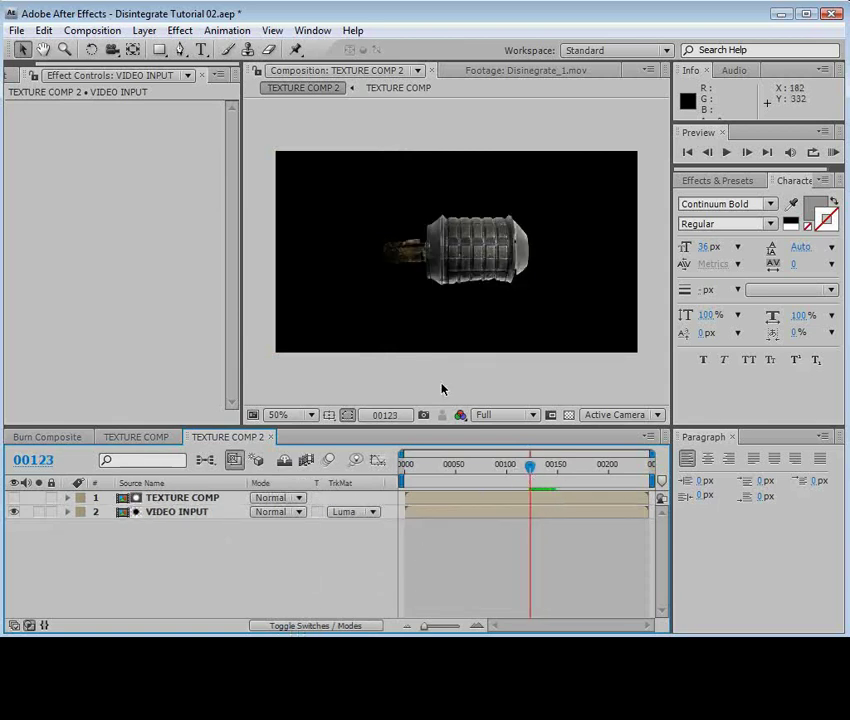
Add a new adjustment layer above the others and apply the Displacement Map effect to it.
click(143, 30)
mouse_move(150, 50)
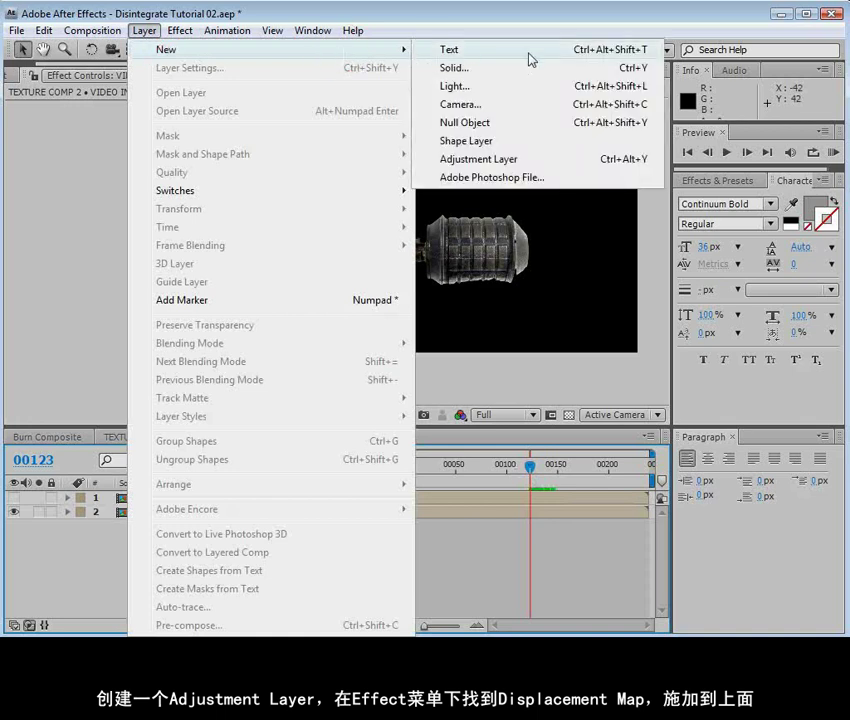
click(470, 158)
click(180, 30)
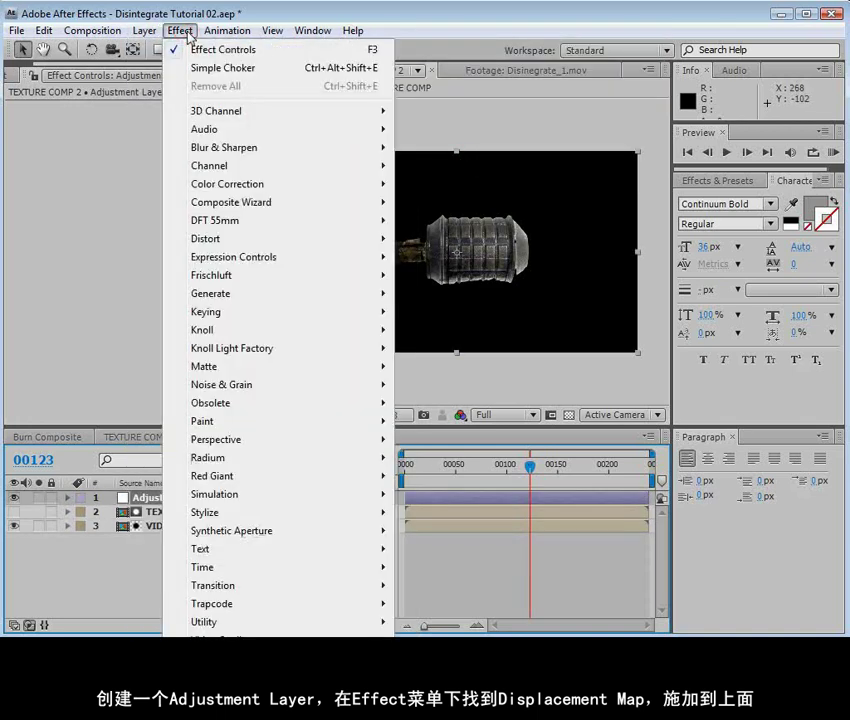
mouse_move(218, 240)
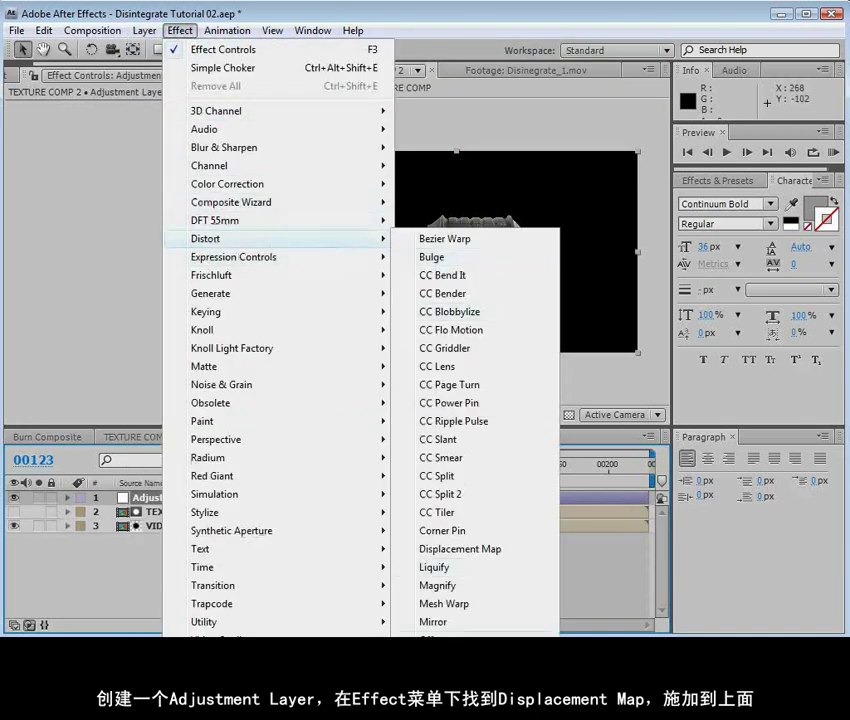
click(503, 551)
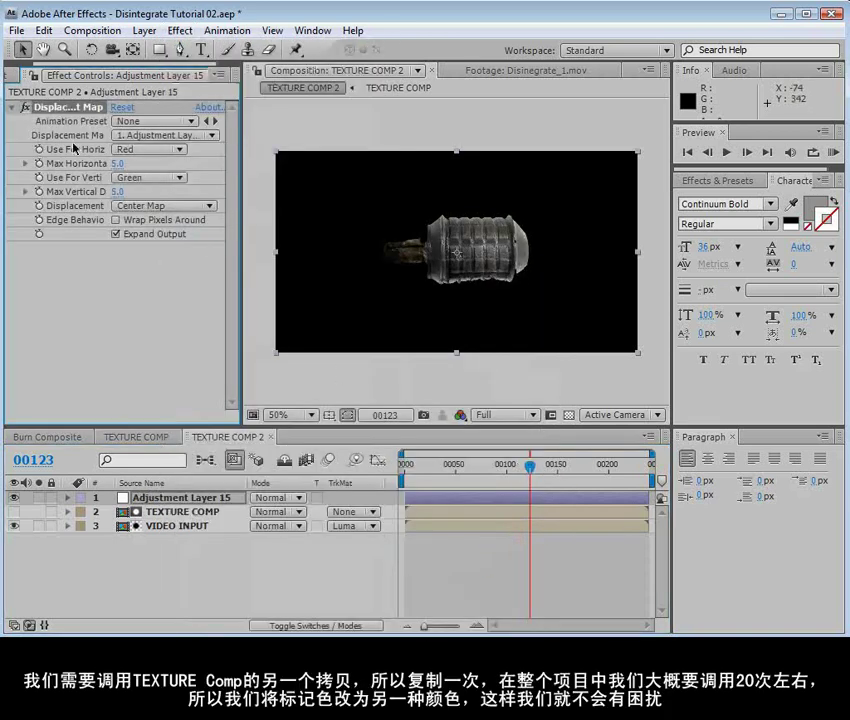
Duplicate TEXTURE COMP, place the copy at the bottom of the layer stack, and give it a Red label.
click(200, 511)
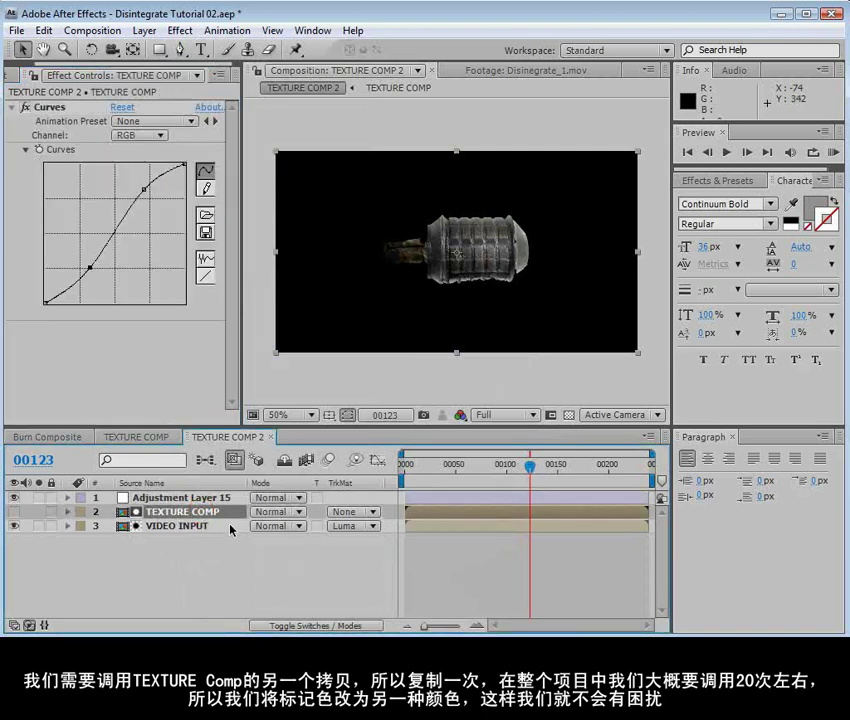
key(ctrl+d)
drag(150, 521, 166, 544)
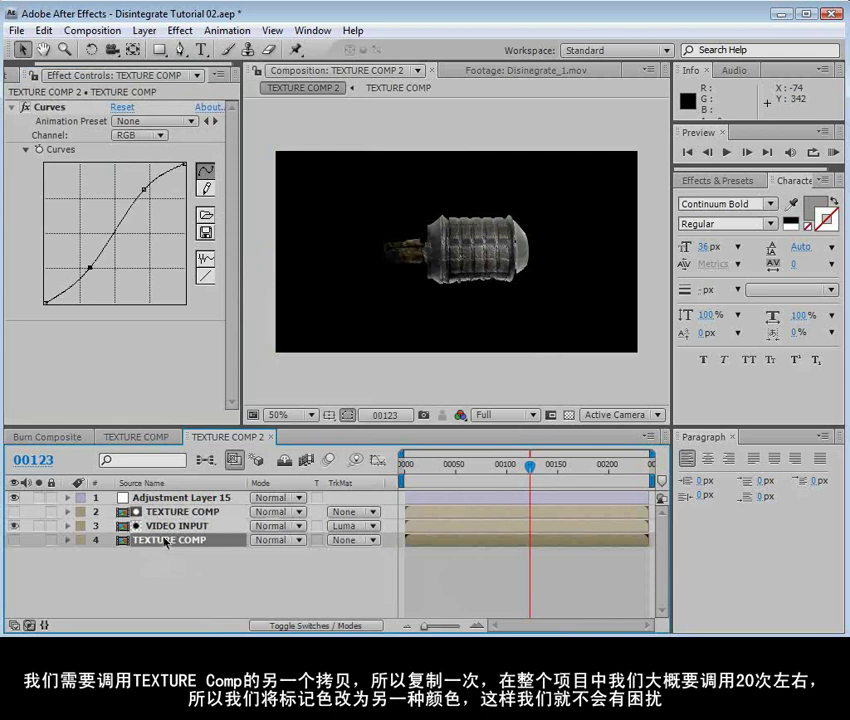
click(80, 540)
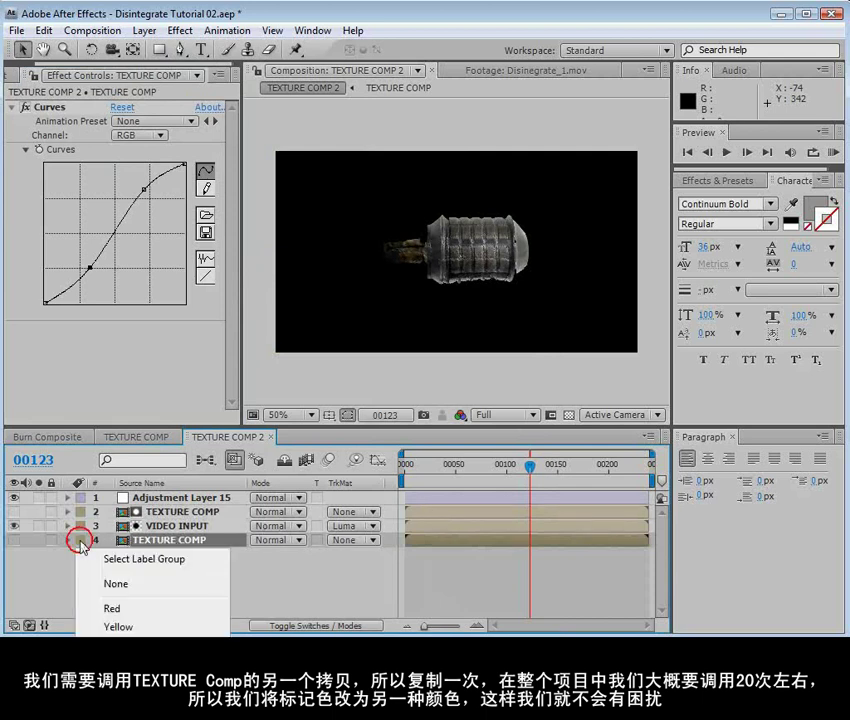
click(110, 606)
click(218, 573)
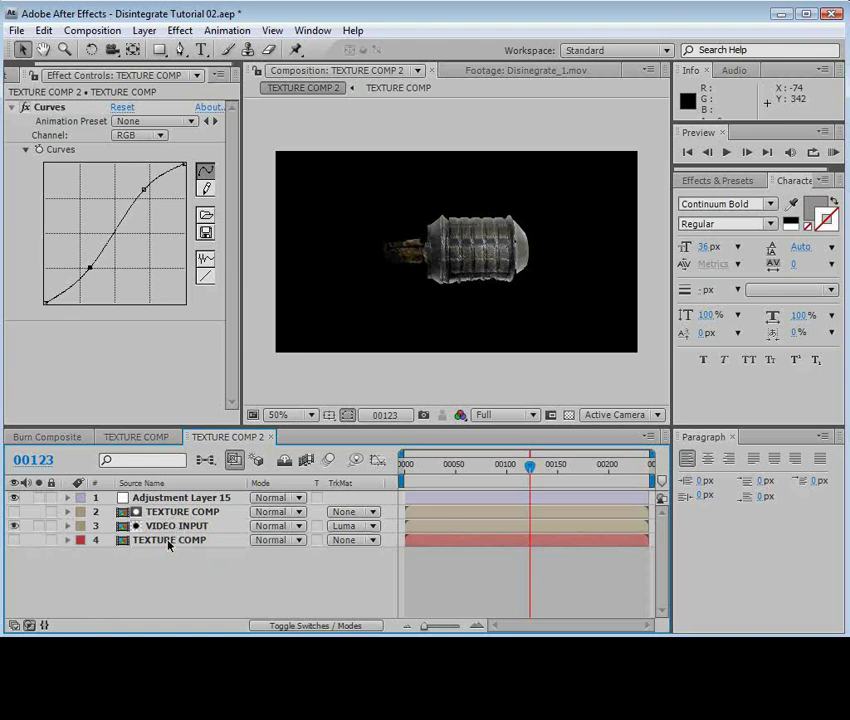
Rename the red-labelled TEXTURE COMP copy as Displace.
click(150, 545)
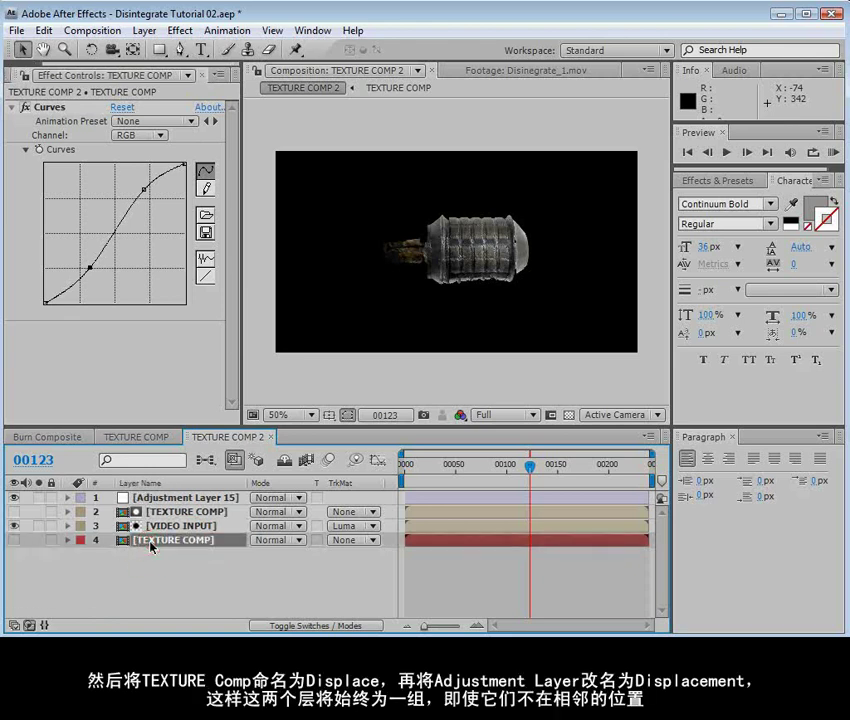
key(Return)
text(Dis)
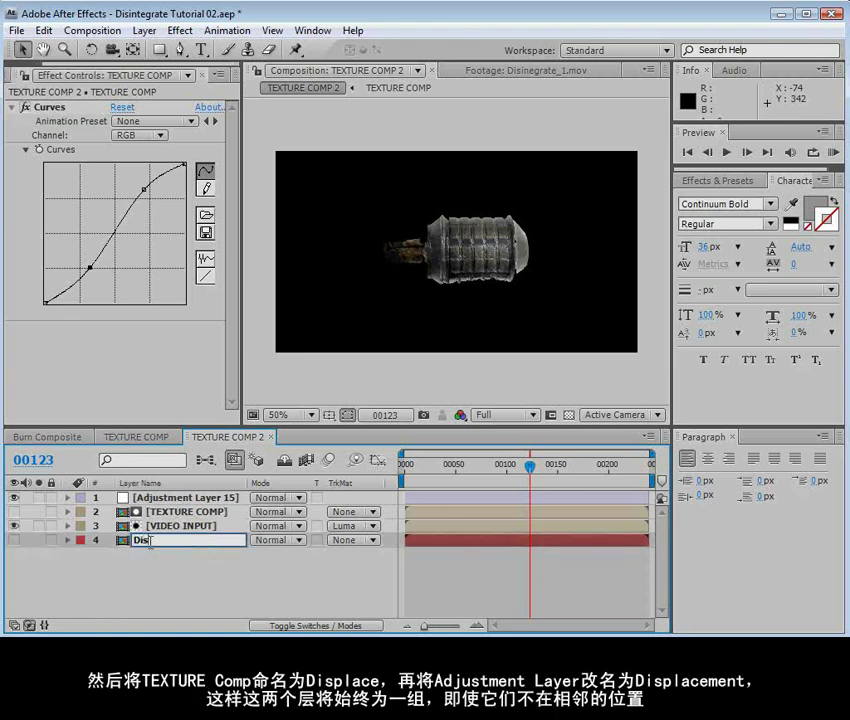
text(place)
click(150, 578)
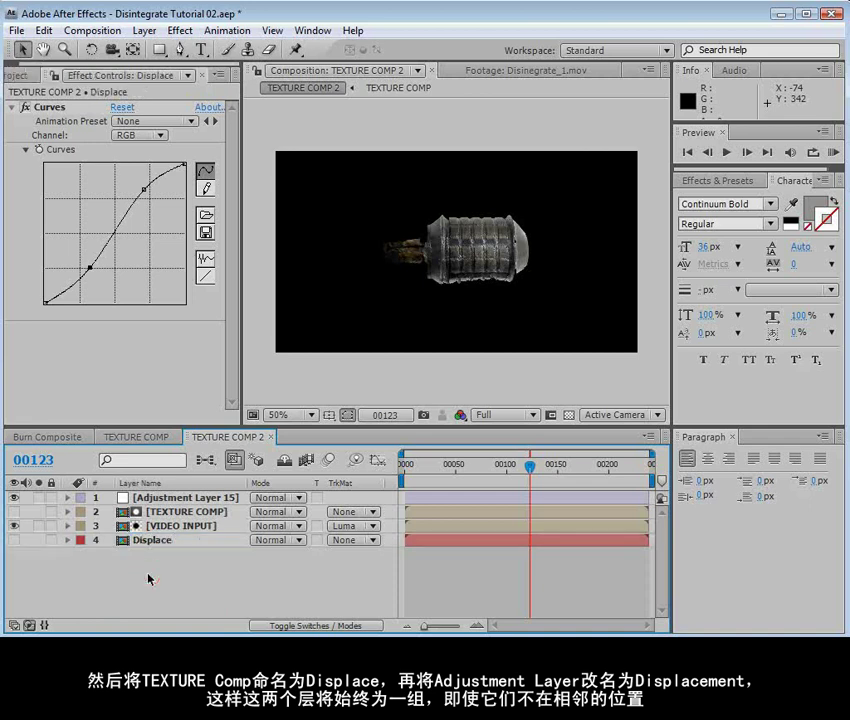
Rename the adjustment layer as Displacement so it pairs with the Displace layer.
click(173, 498)
key(Return)
text(Displa)
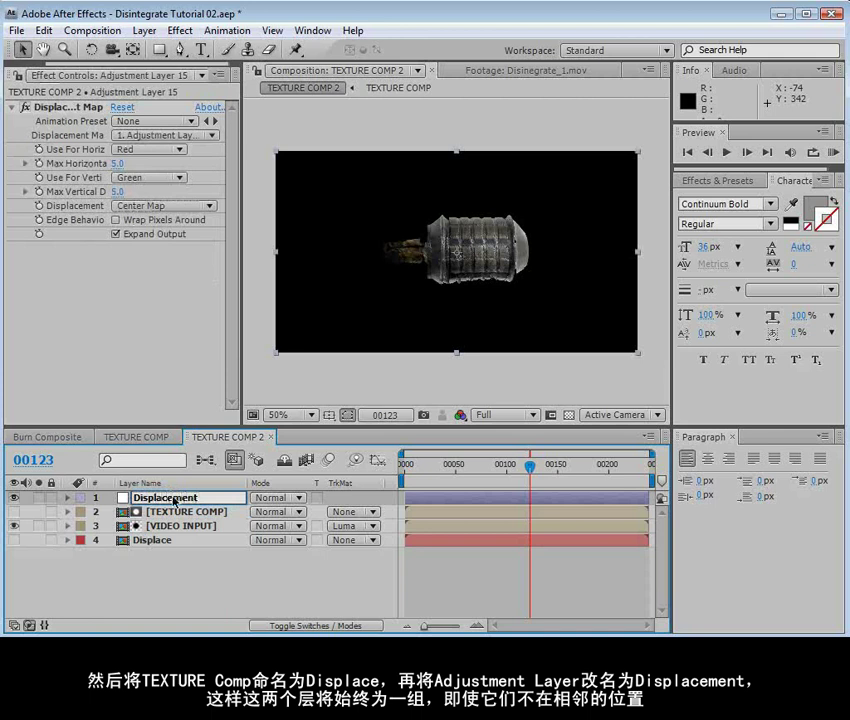
text(cement)
key(Return)
click(150, 540)
click(176, 498)
click(150, 540)
Set the Displacement Map's map layer to Displace and widen the effect settings area.
click(172, 499)
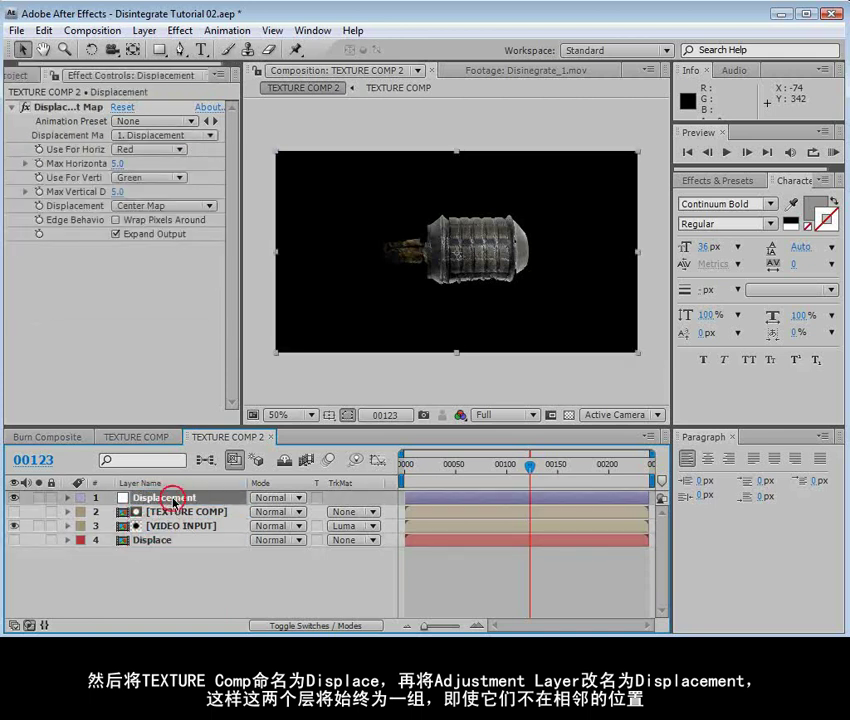
click(148, 135)
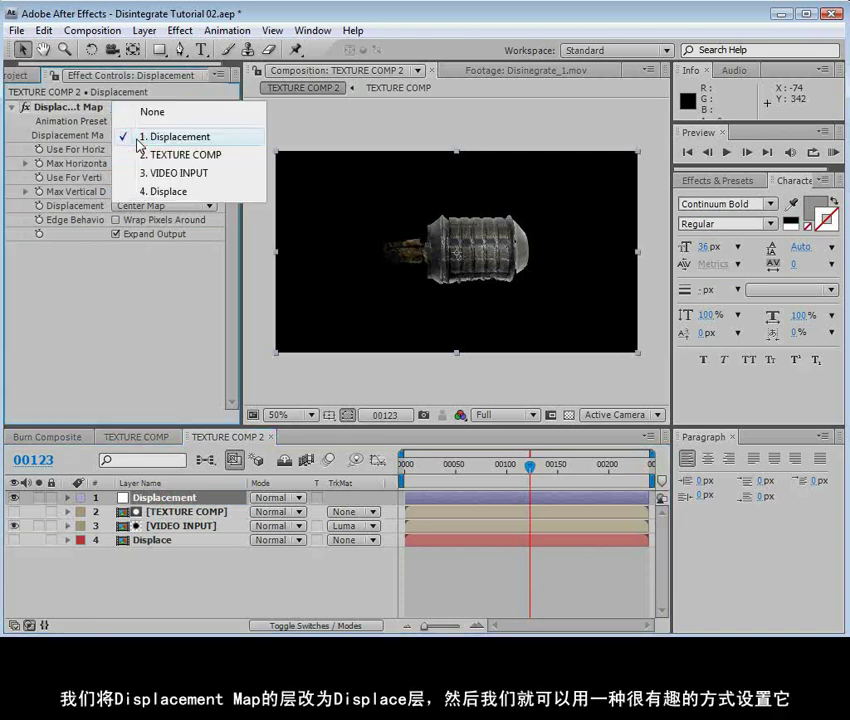
click(176, 193)
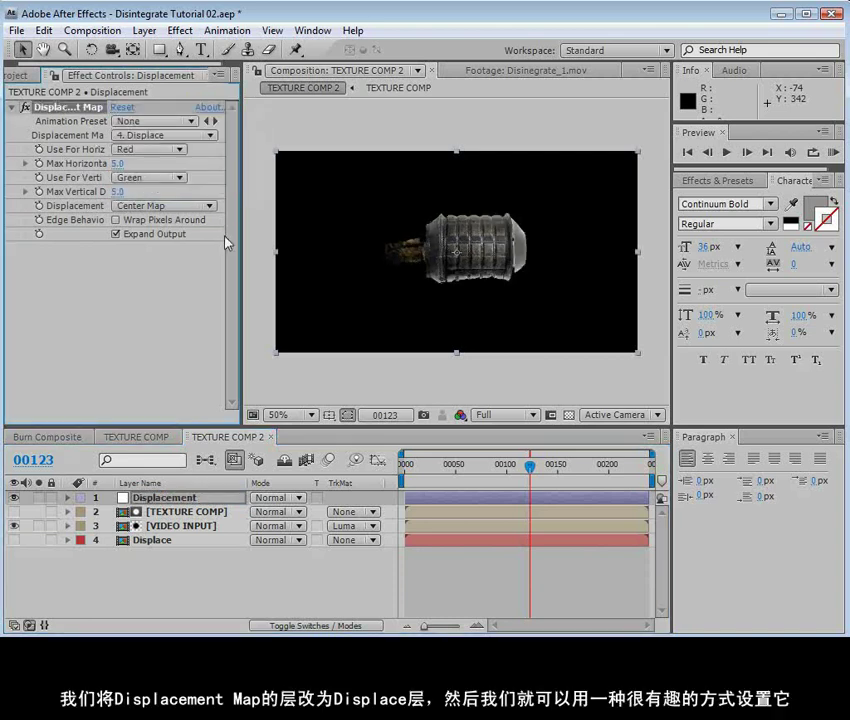
drag(241, 241, 284, 241)
Test a max vertical displacement of -22, and set both the max vertical and max horizontal displacement to 0.
drag(140, 187, 125, 200)
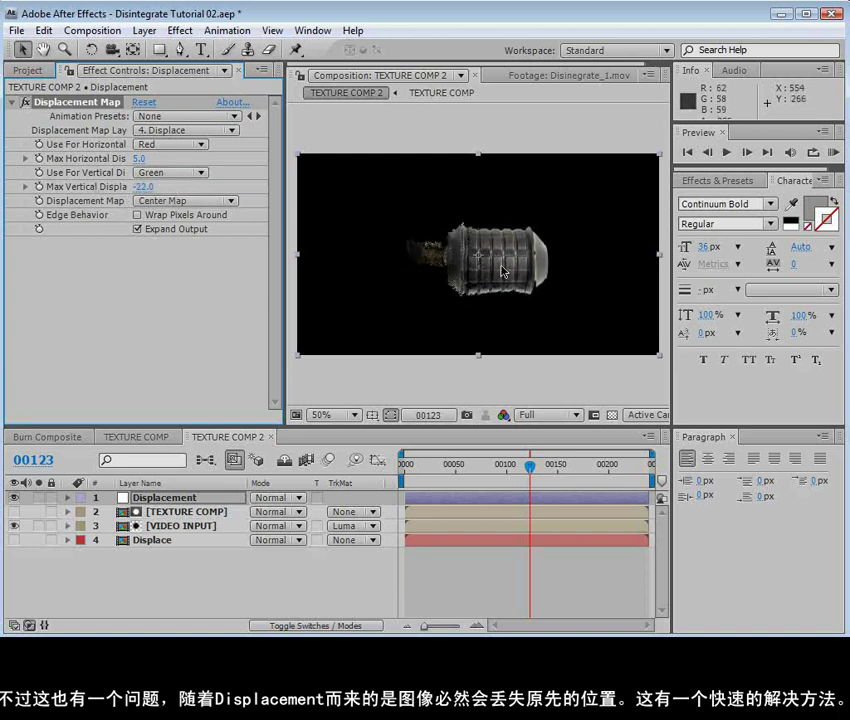
click(143, 186)
text(0)
key(Return)
click(138, 158)
text(0)
key(Return)
key(F2)
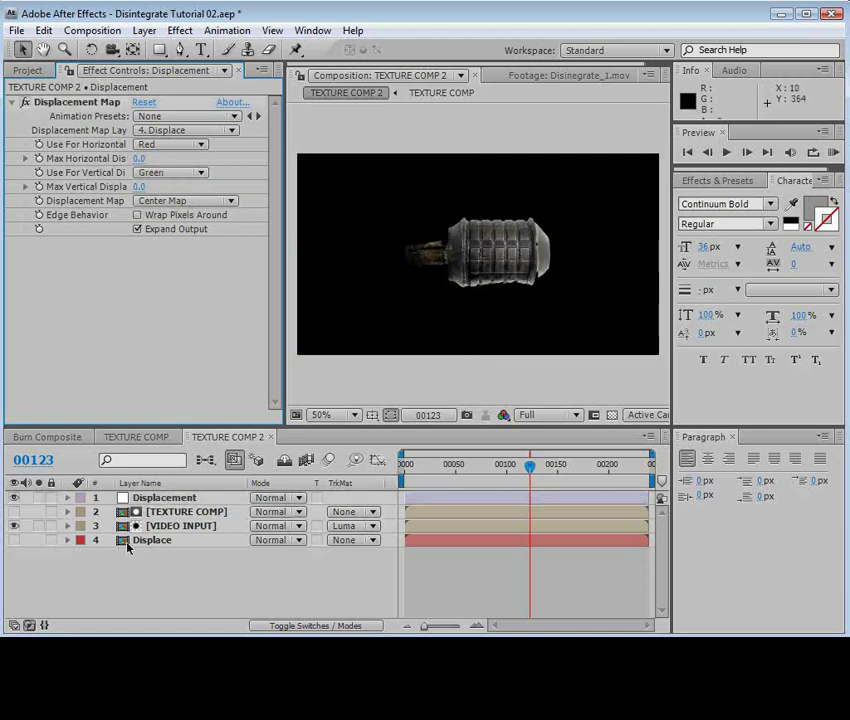
Apply the Transform effect to the Displacement layer, below its Displacement Map effect.
click(165, 498)
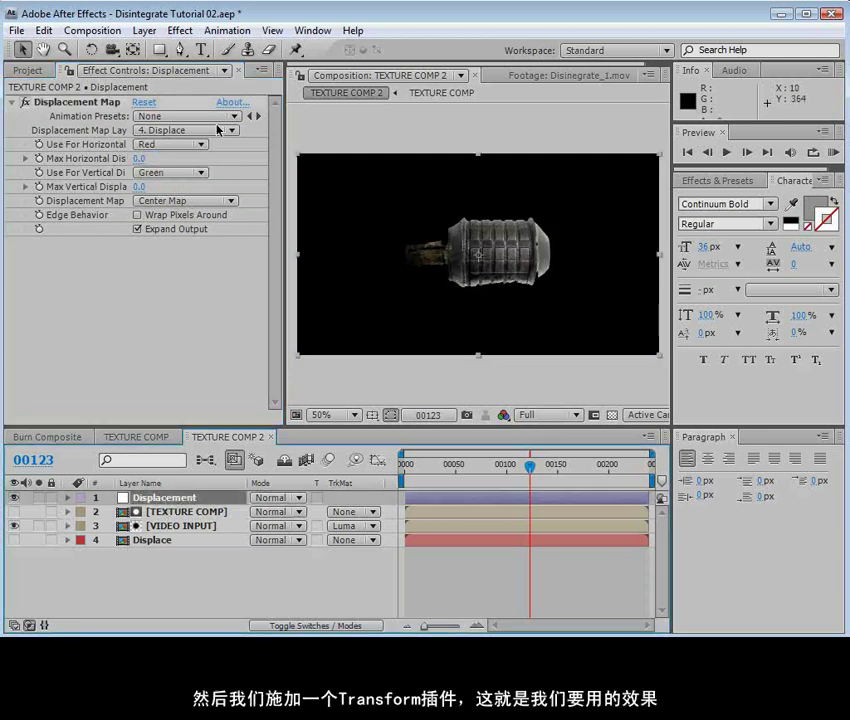
click(180, 30)
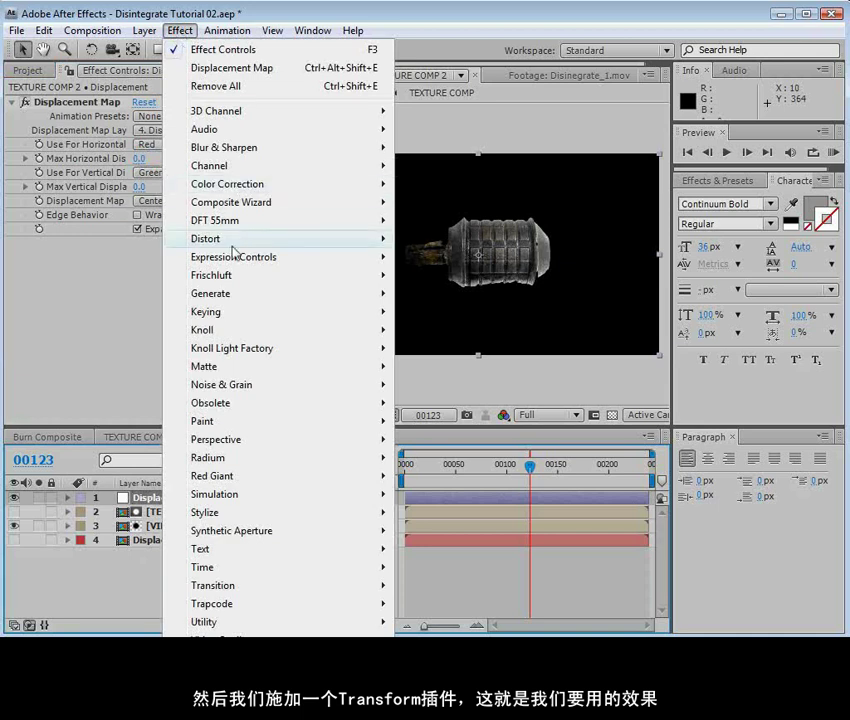
mouse_move(231, 246)
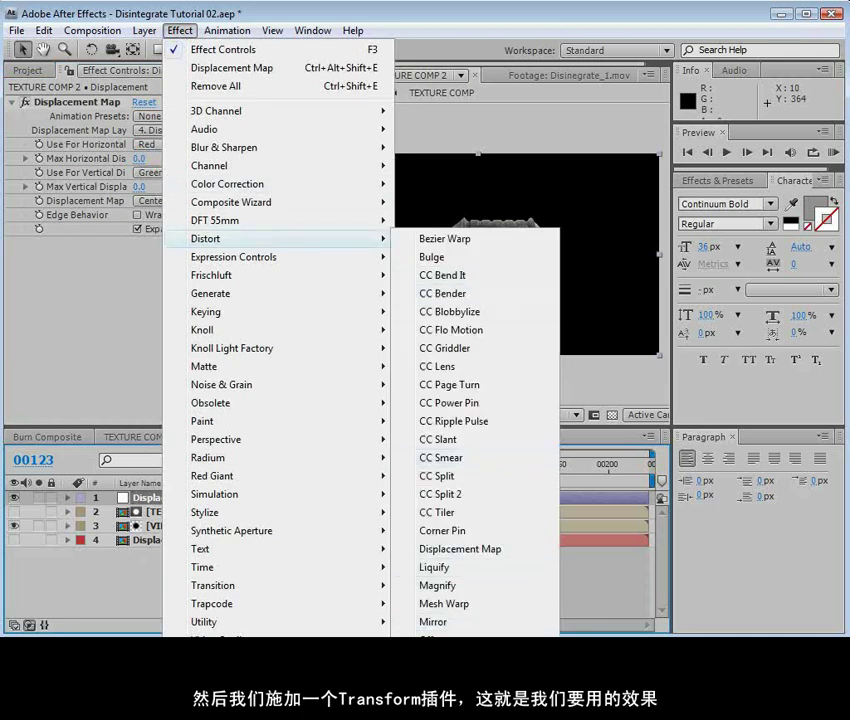
click(438, 719)
click(43, 182)
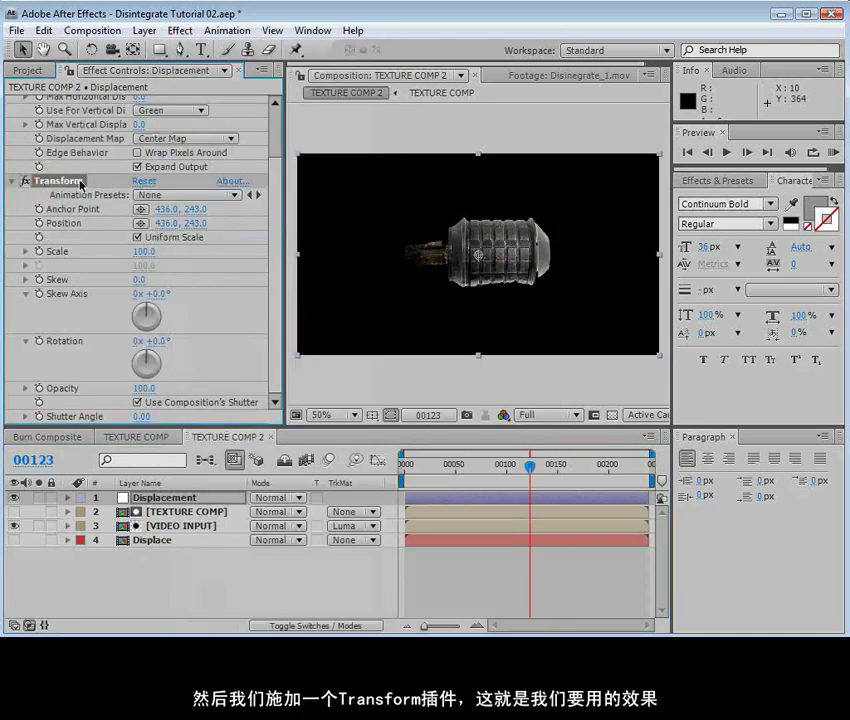
Add an expression to the Transform effect's Position: value+[Max Horizontal Displacement, Max Vertical Displacement], linking both from the Displacement Map effect.
scroll(277, 215, up, 2)
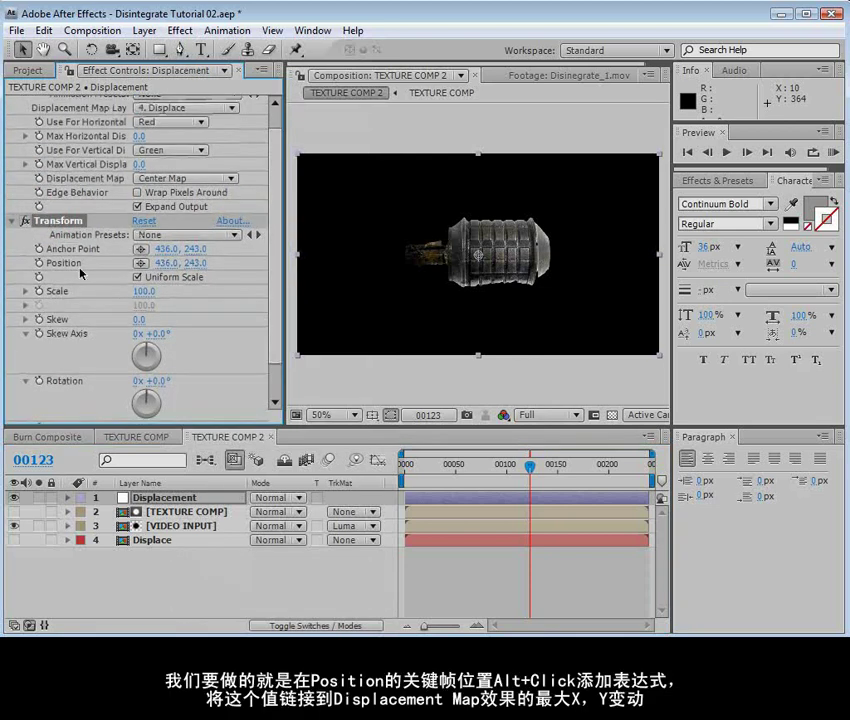
alt+click(39, 263)
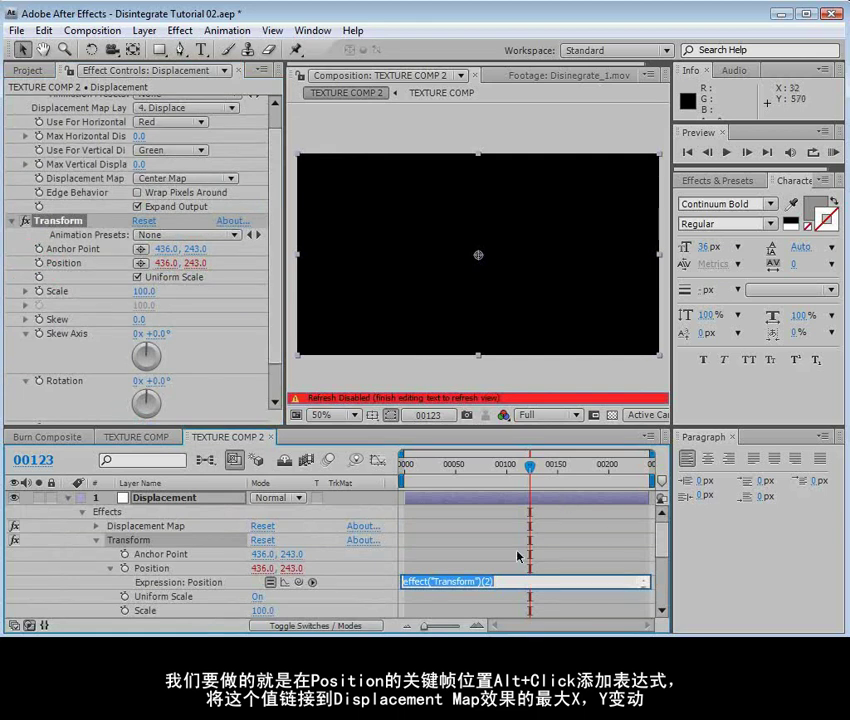
text(va)
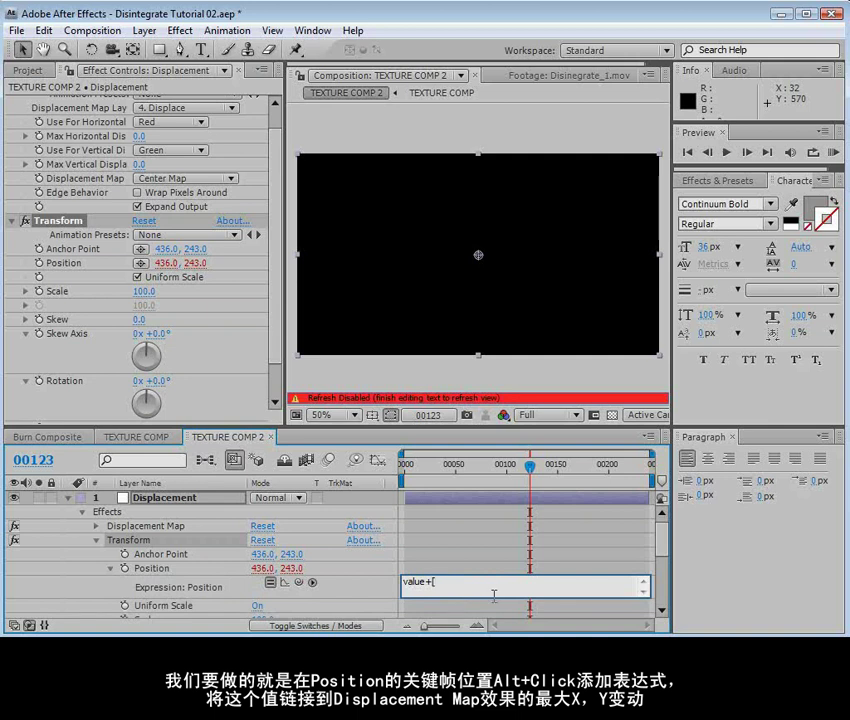
text(lue+[)
drag(298, 583, 108, 137)
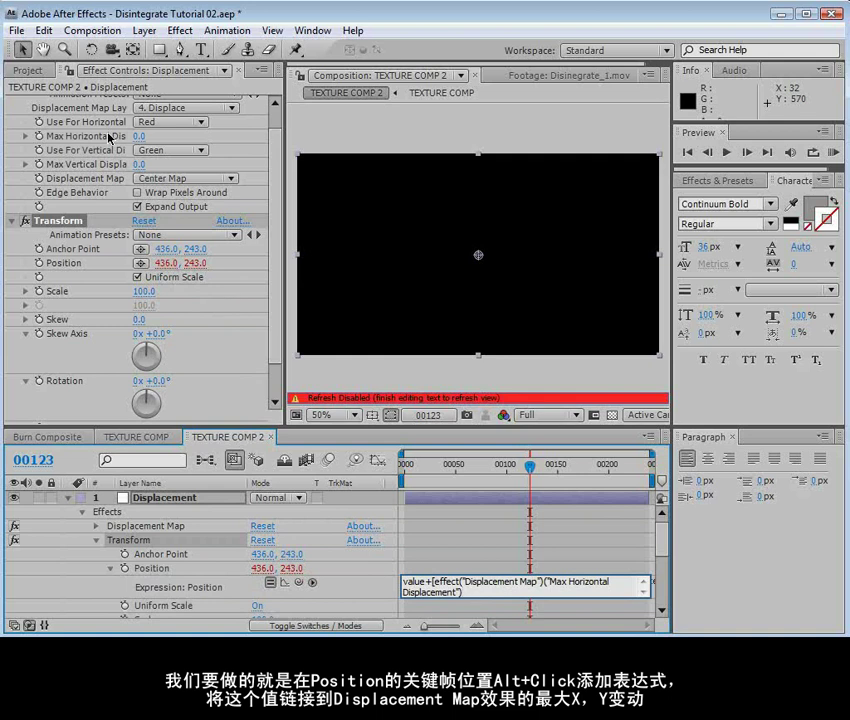
drag(298, 582, 97, 169)
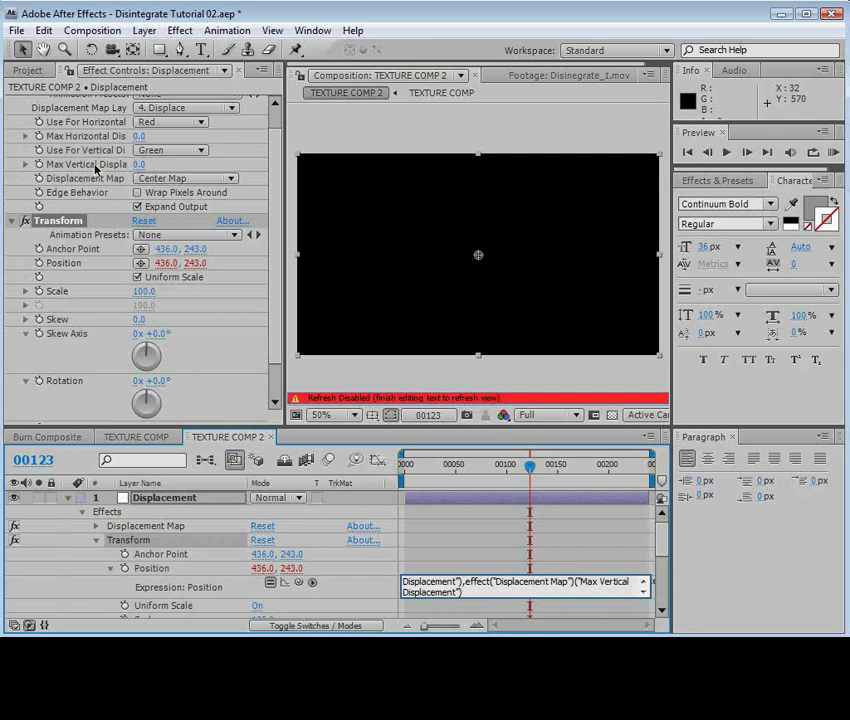
text(])
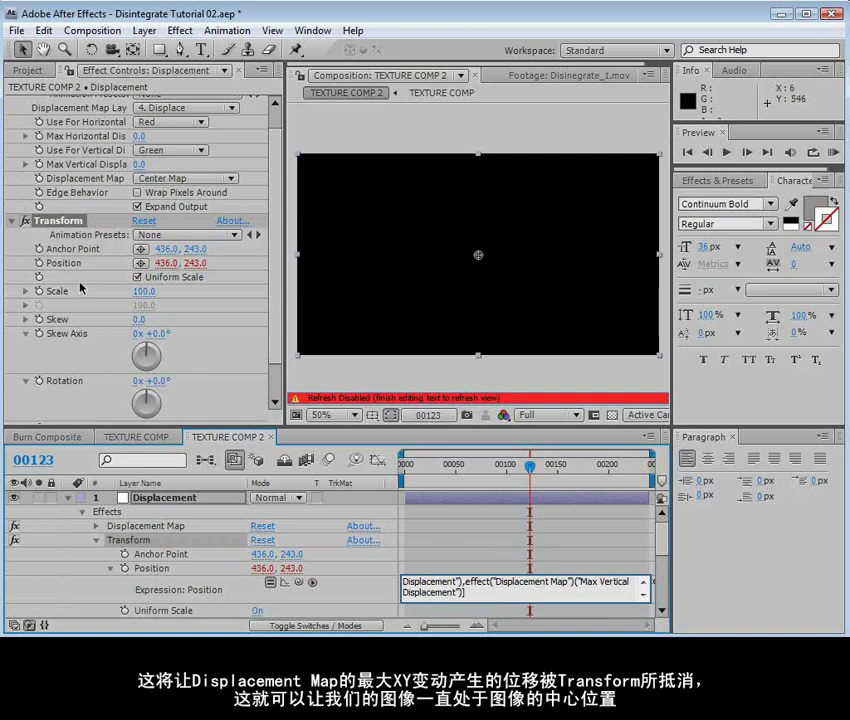
click(417, 511)
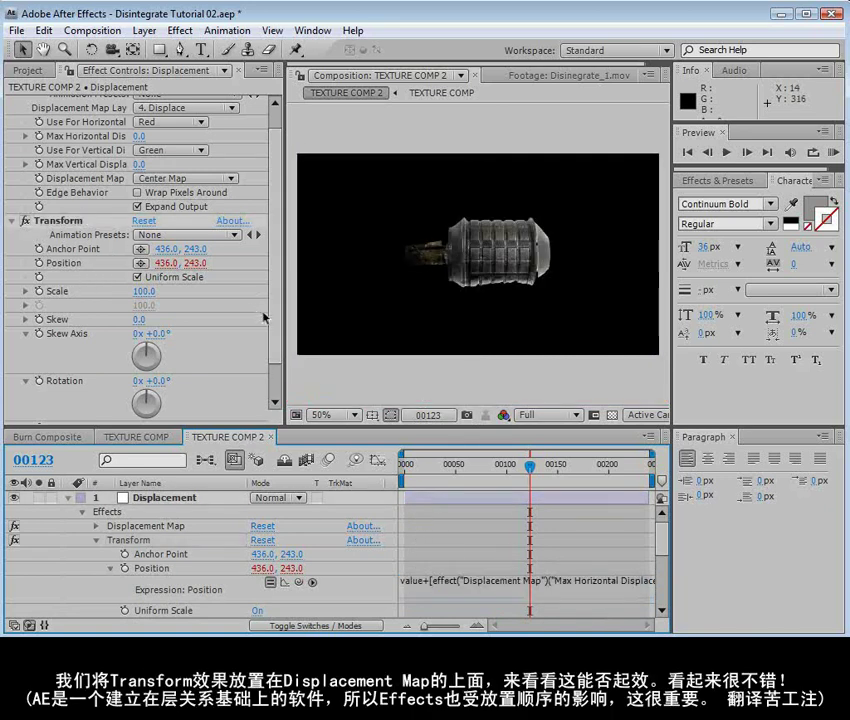
Reorder the Transform effect above the Displacement Map effect and collapse its settings.
drag(276, 310, 279, 288)
click(55, 243)
drag(55, 243, 57, 100)
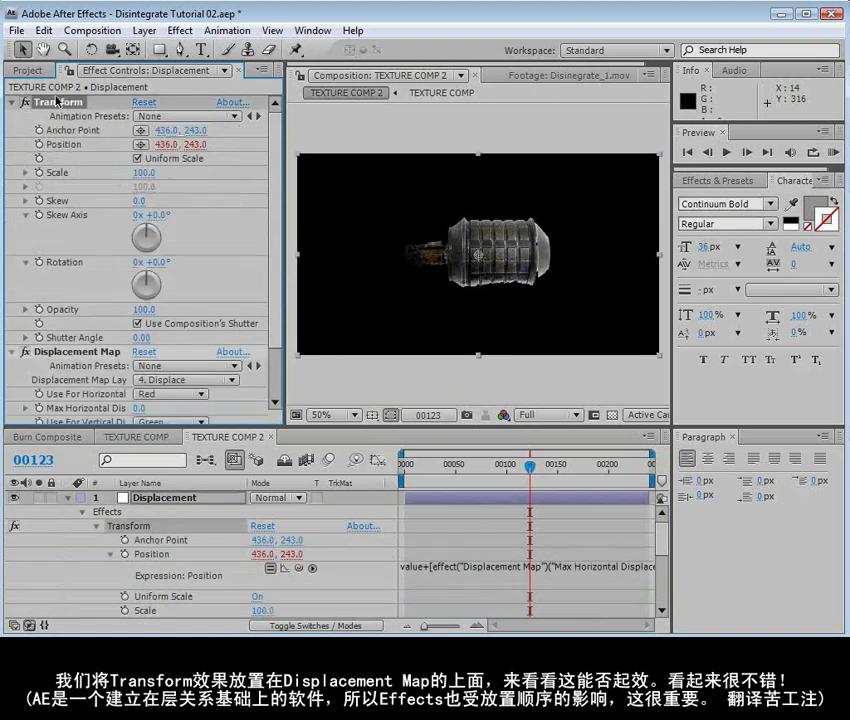
click(10, 103)
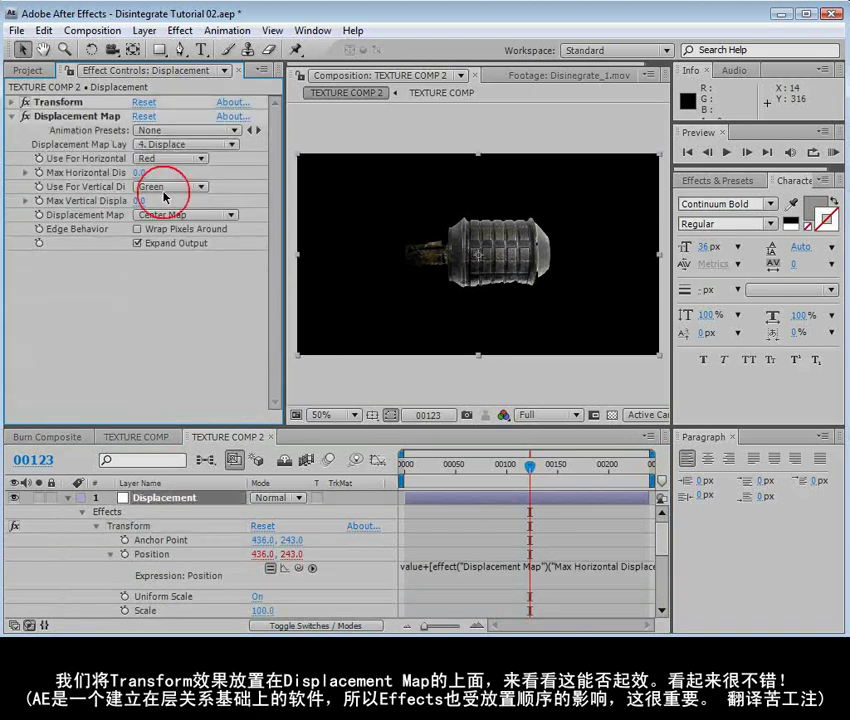
Set the Displacement Map's max horizontal displacement to -27 and max vertical displacement to -94, checking the result at frame 127.
drag(146, 200, 92, 220)
drag(140, 172, 102, 173)
mouse_move(147, 202)
mouse_down()
mouse_move(157, 200)
mouse_move(133, 204)
mouse_move(141, 204)
mouse_up()
mouse_move(529, 465)
mouse_down()
mouse_move(493, 466)
mouse_move(545, 472)
mouse_move(531, 470)
mouse_up()
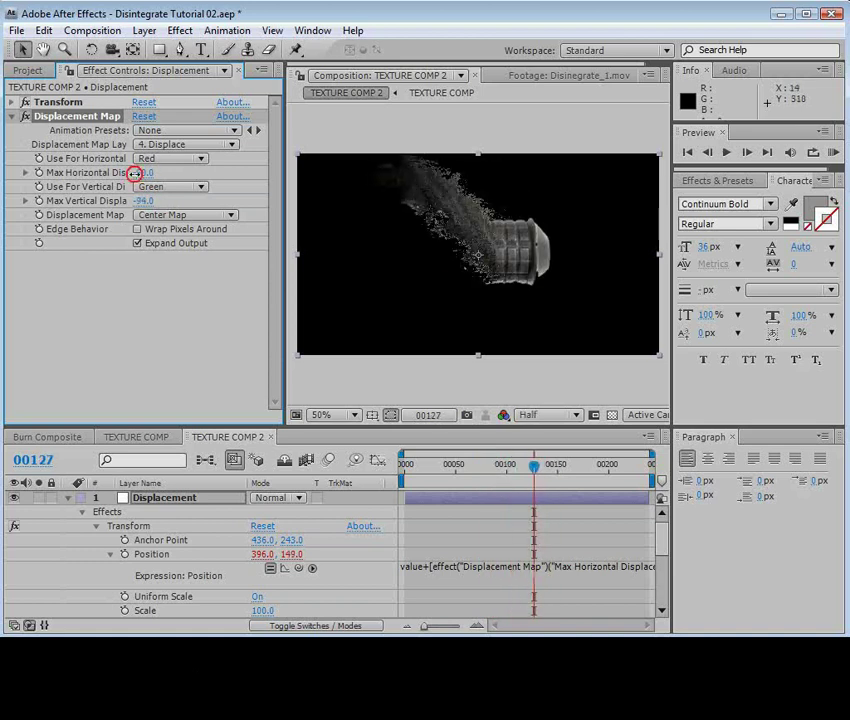
drag(133, 171, 160, 175)
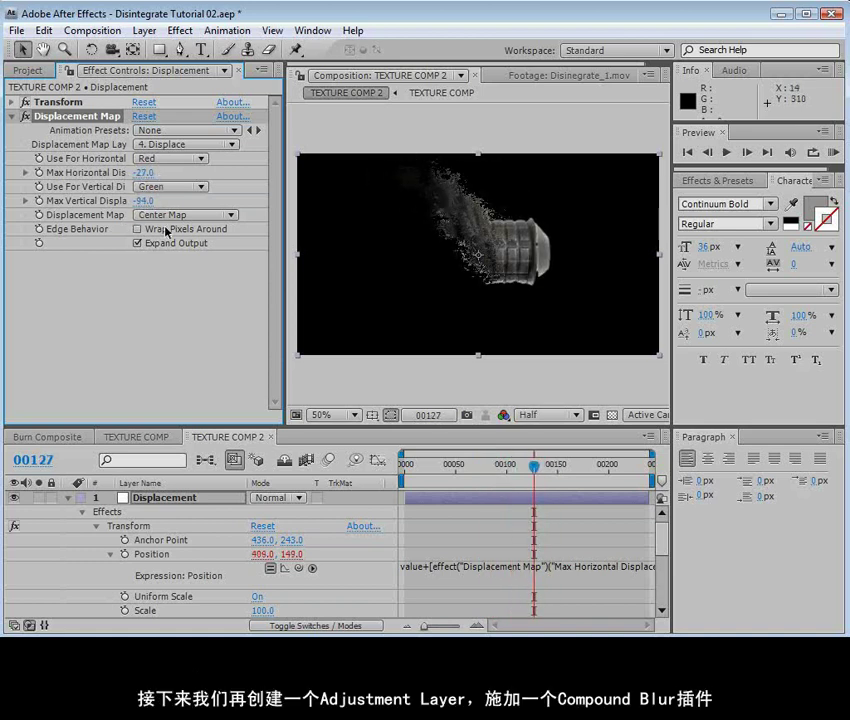
Create a new adjustment layer in TEXTURE COMP 2 and name it Blur.
click(480, 397)
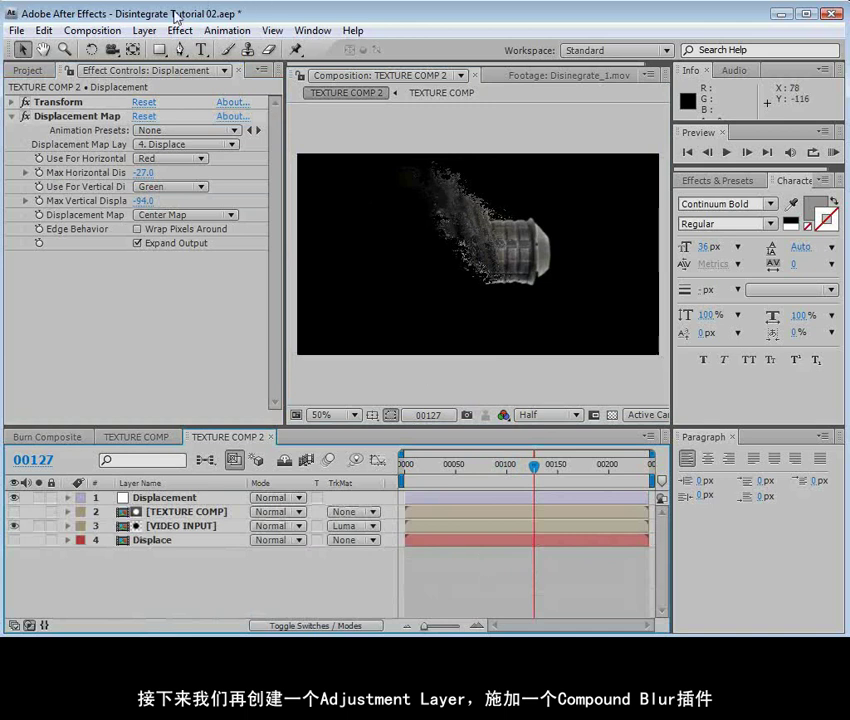
click(146, 30)
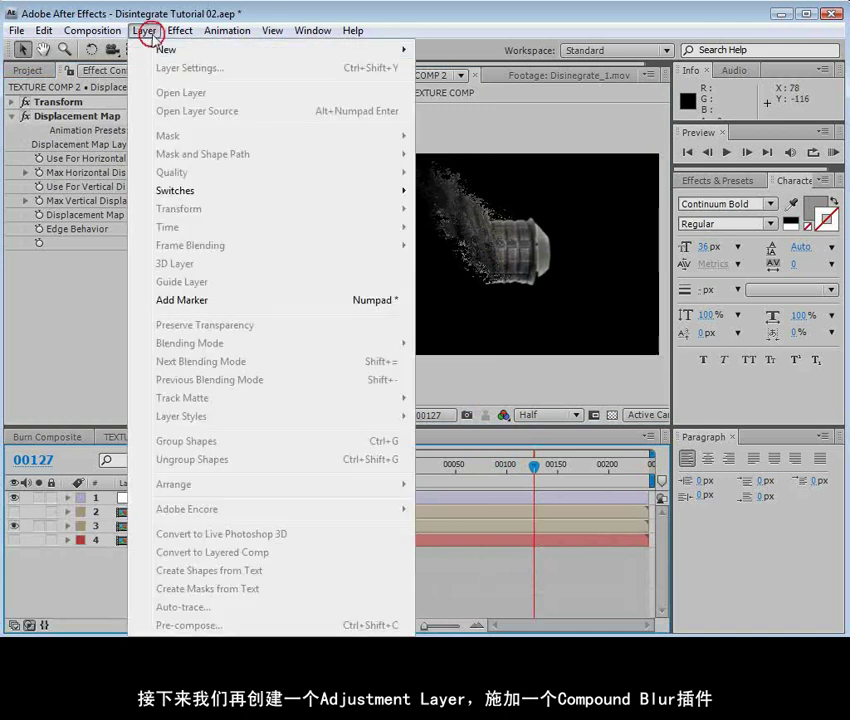
mouse_move(170, 49)
click(450, 159)
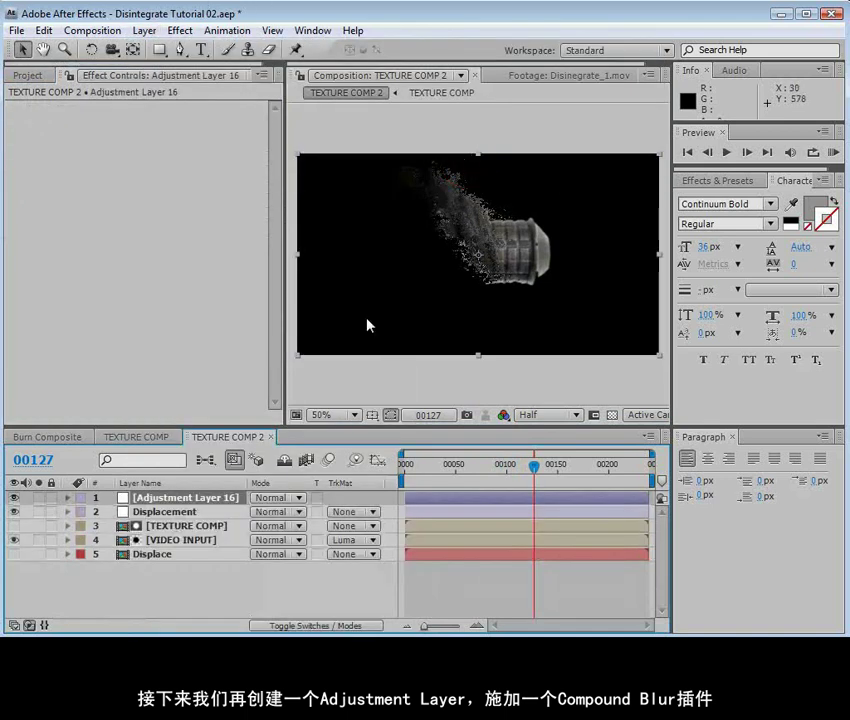
key(Return)
text(Bl)
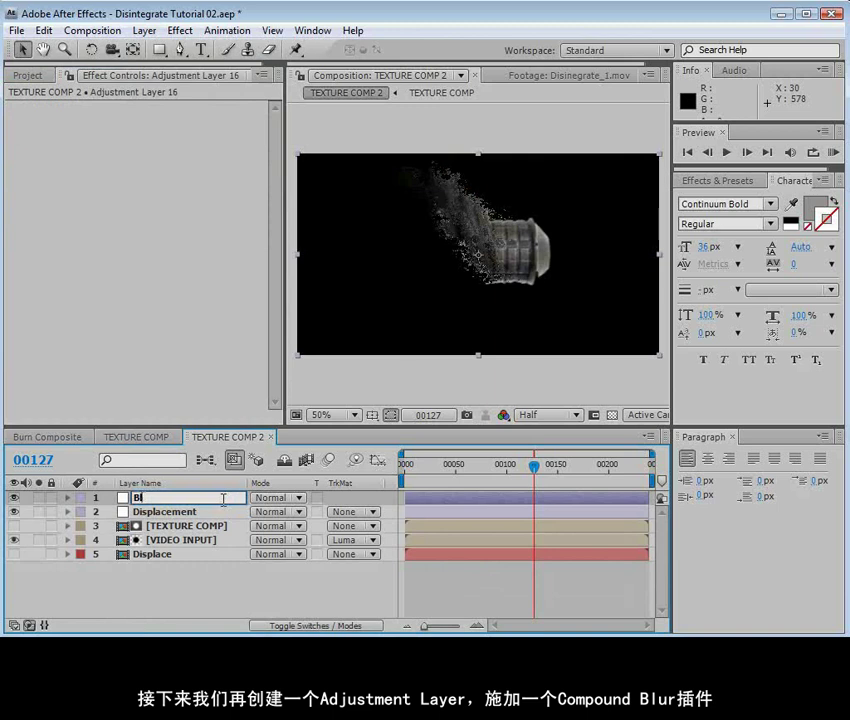
text(ur)
key(Return)
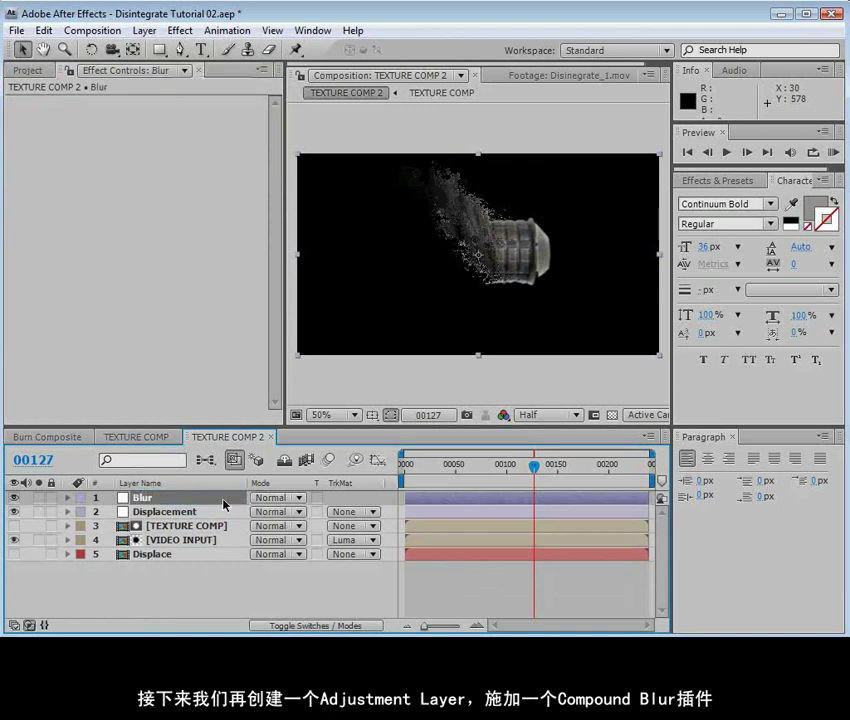
Apply the Compound Blur effect to the Blur adjustment layer.
click(180, 30)
mouse_move(218, 146)
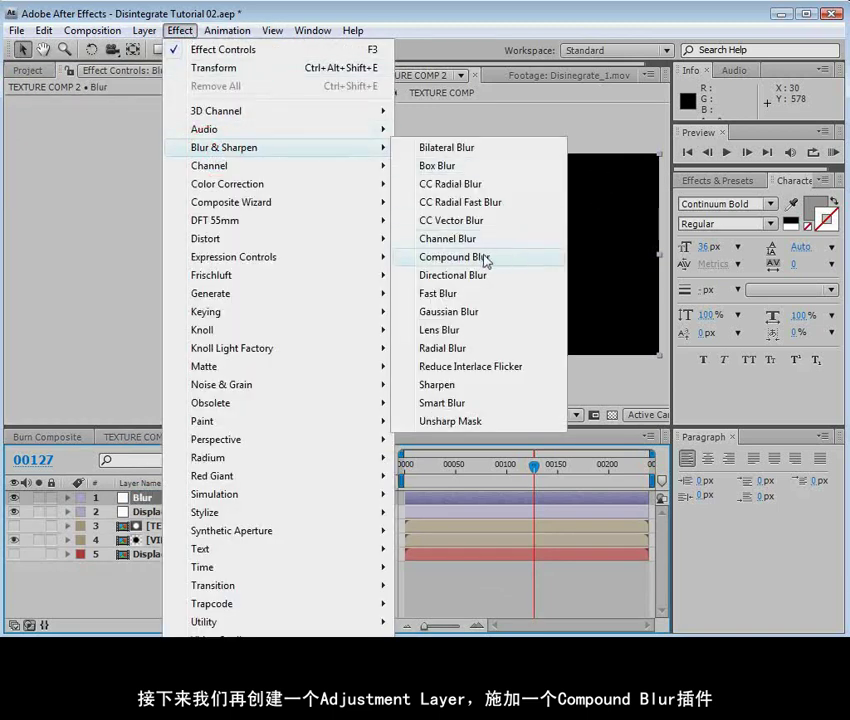
click(486, 208)
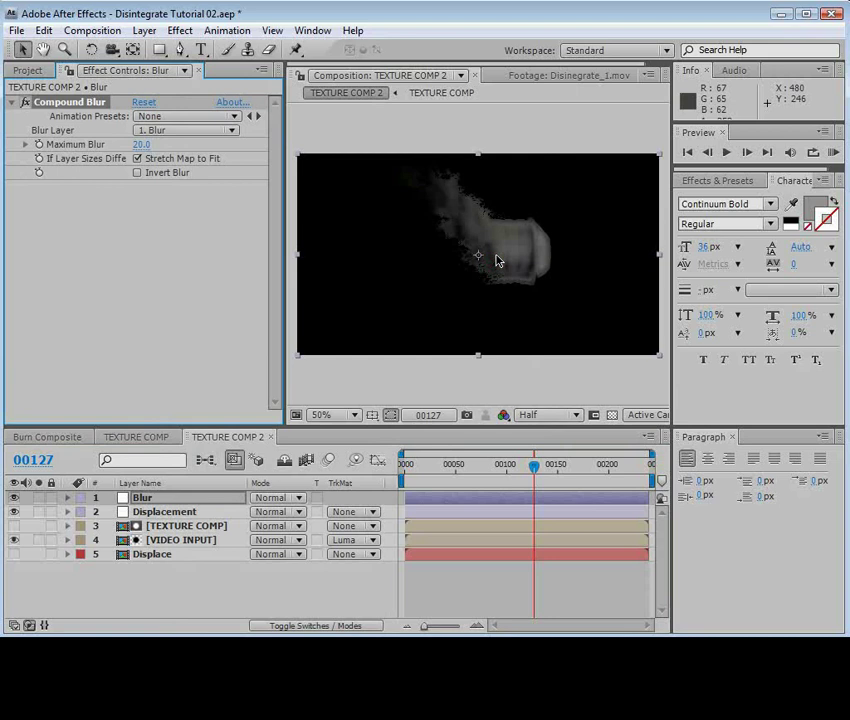
Duplicate the Displace layer and rename the copy as Blur.
click(137, 555)
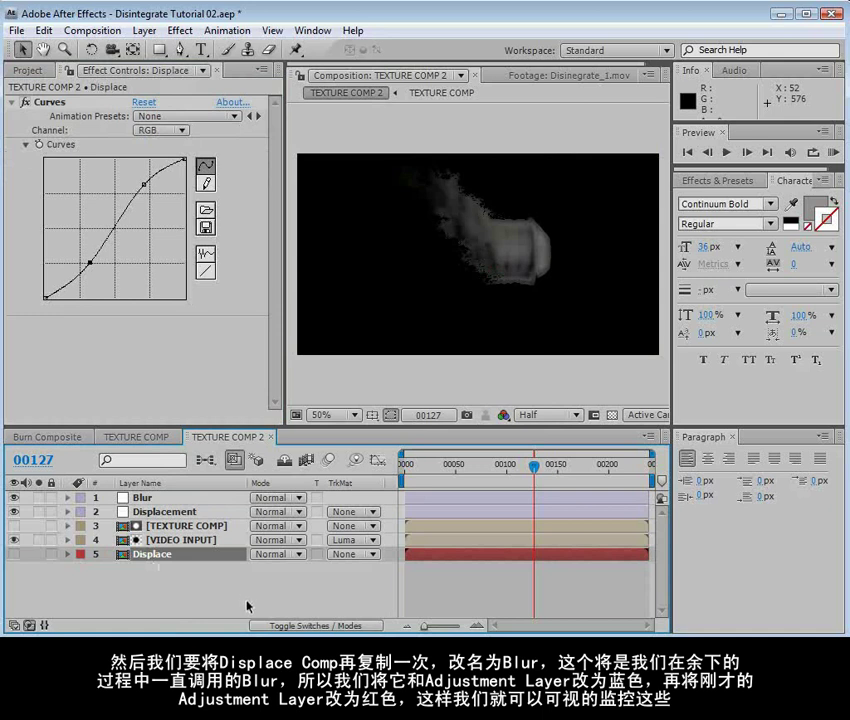
key(ctrl+d)
key(Return)
text(Blur)
key(Return)
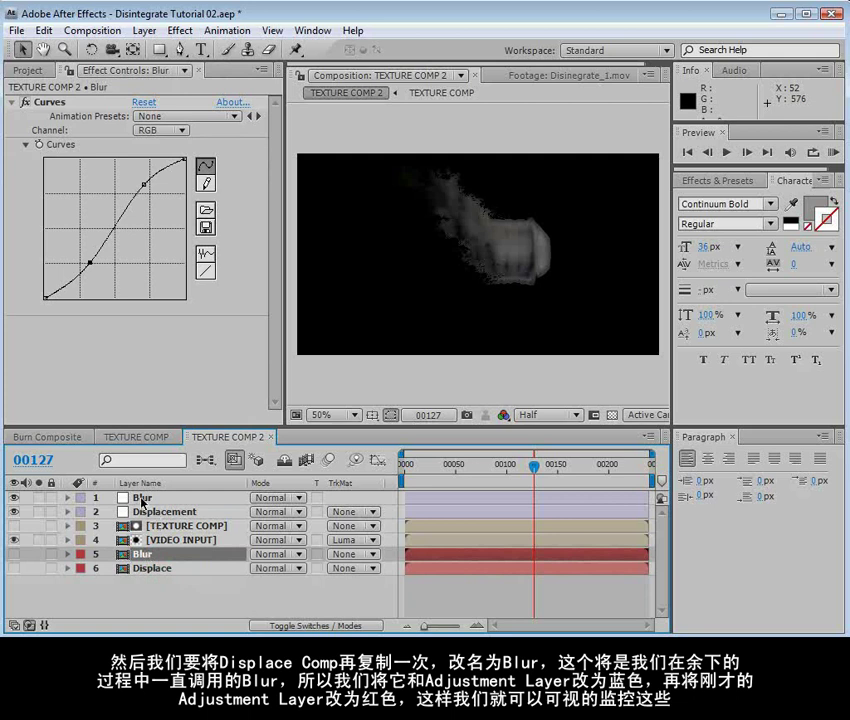
Colour-code the layers with blue labels for both Blur layers and a red label for the Displacement layer.
click(78, 556)
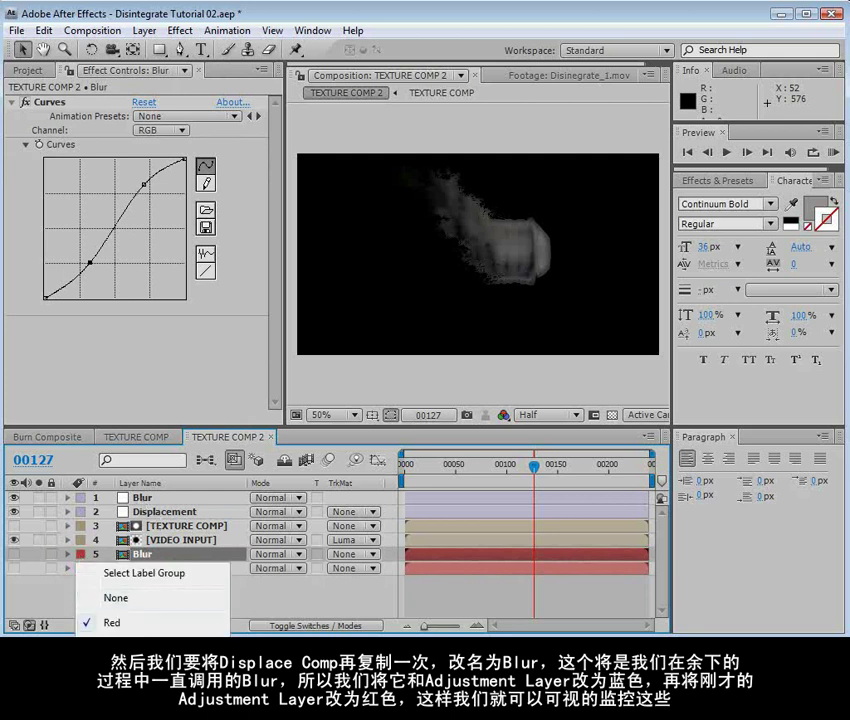
click(157, 531)
click(139, 498)
click(79, 498)
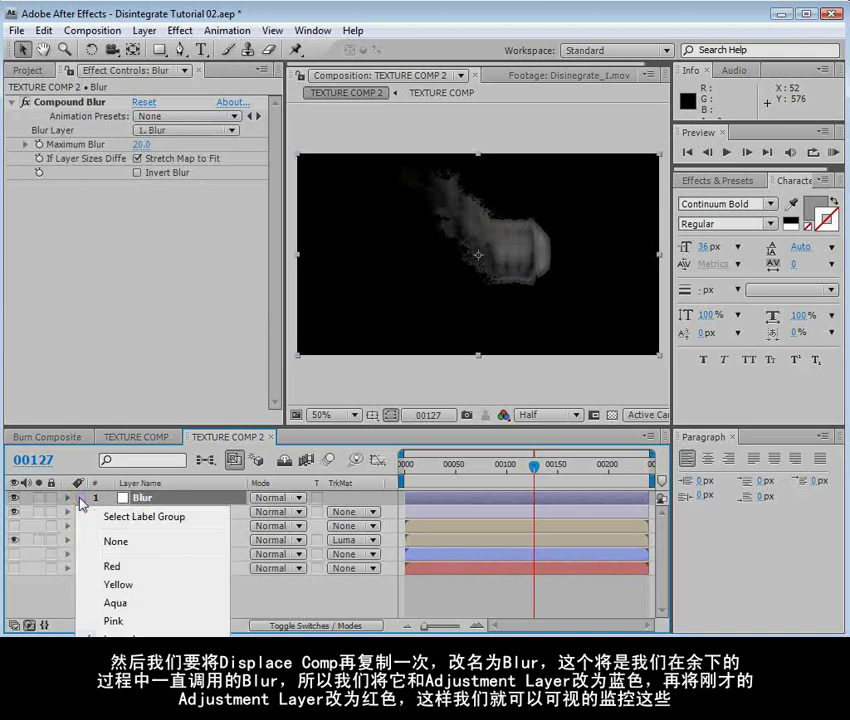
click(115, 693)
click(161, 511)
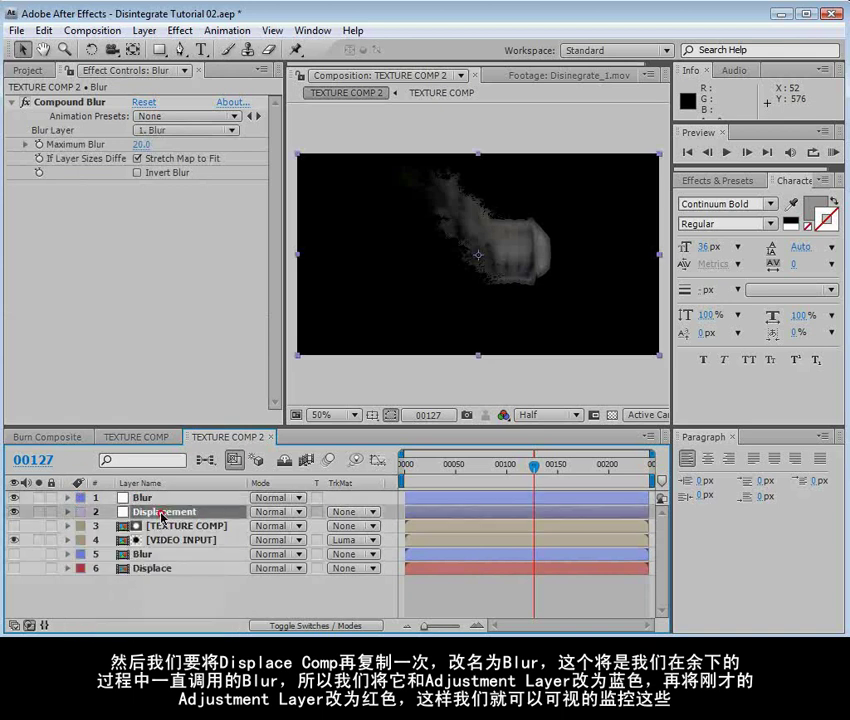
click(80, 511)
click(114, 580)
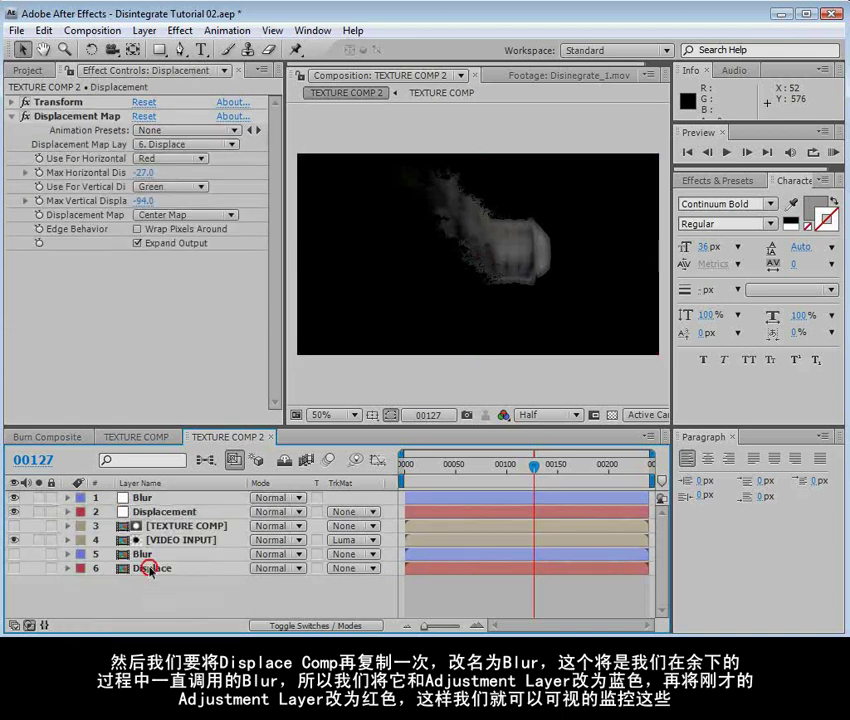
Reorder the layers so Displace sits directly below Displacement and the Blur texture copy directly below the Blur adjustment layer.
click(148, 568)
drag(148, 568, 150, 525)
drag(138, 566, 201, 528)
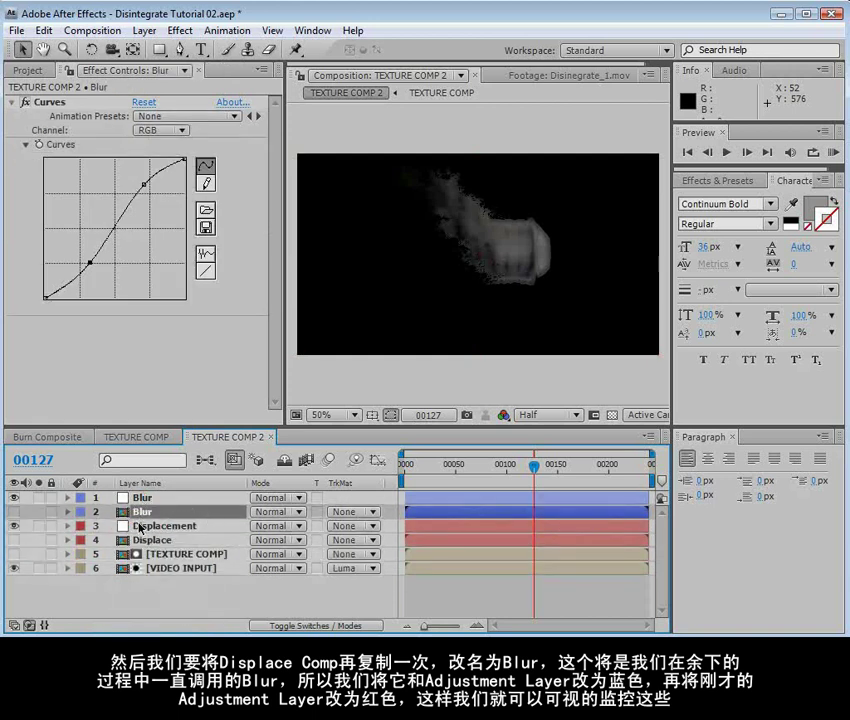
click(439, 571)
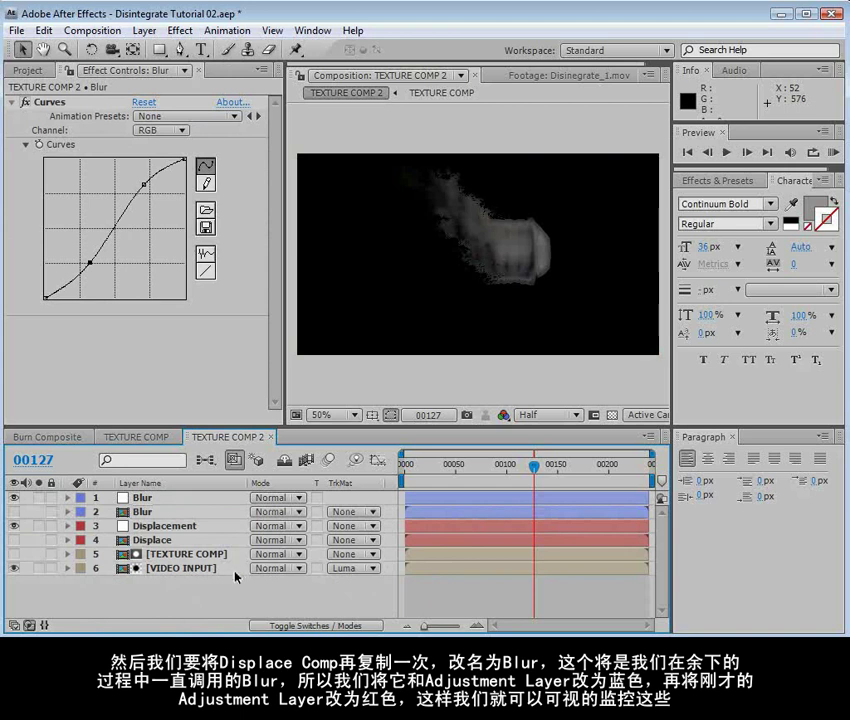
Set the Compound Blur's blur layer to 2. Blur, enable Invert Blur, and inspect the blurred edge up to frame 128.
click(148, 499)
click(184, 131)
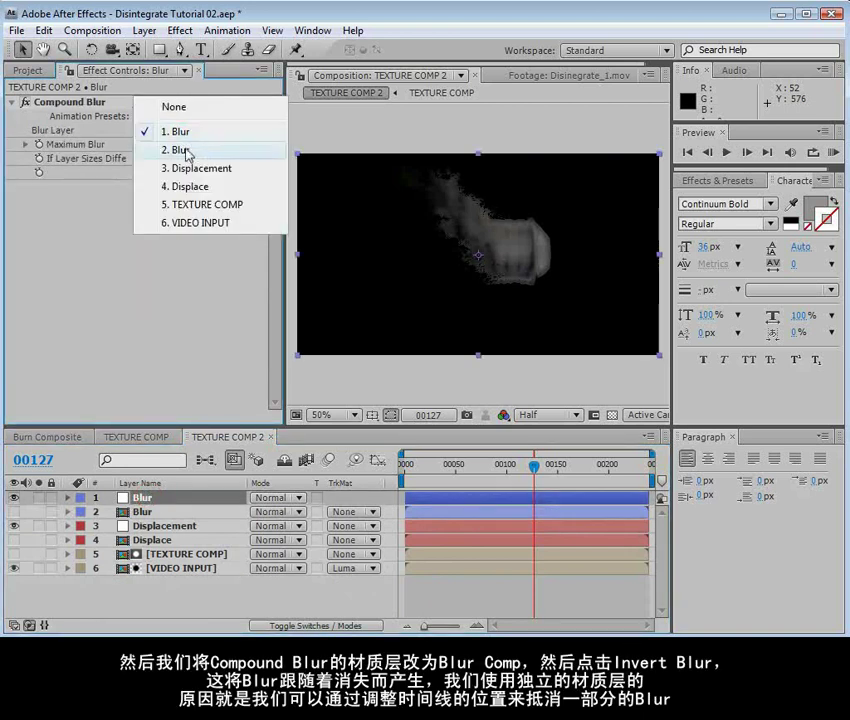
click(185, 150)
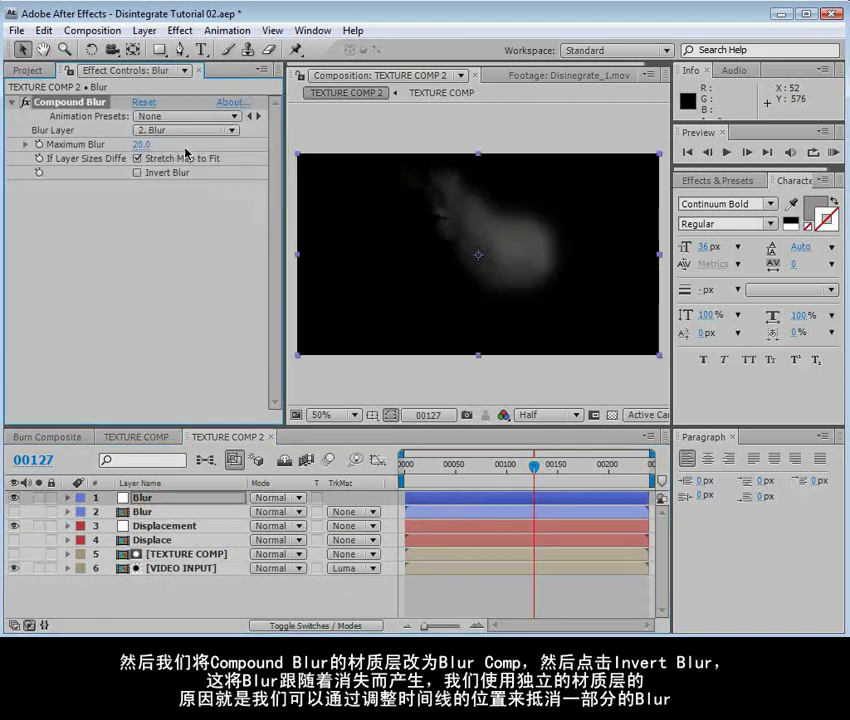
click(137, 173)
scroll(488, 304, up, 2)
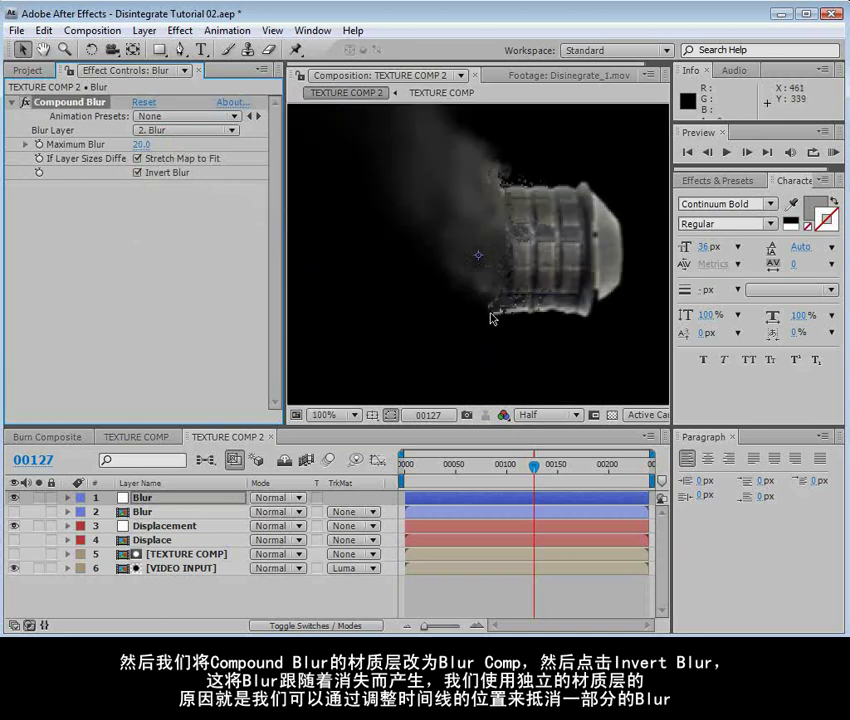
mouse_move(527, 471)
mouse_down()
mouse_move(516, 466)
mouse_move(534, 466)
mouse_move(520, 466)
mouse_move(528, 481)
mouse_up()
scroll(535, 364, down, 2)
Try a slight time offset on the Blur texture layer and check the blur back to frame 118.
click(142, 511)
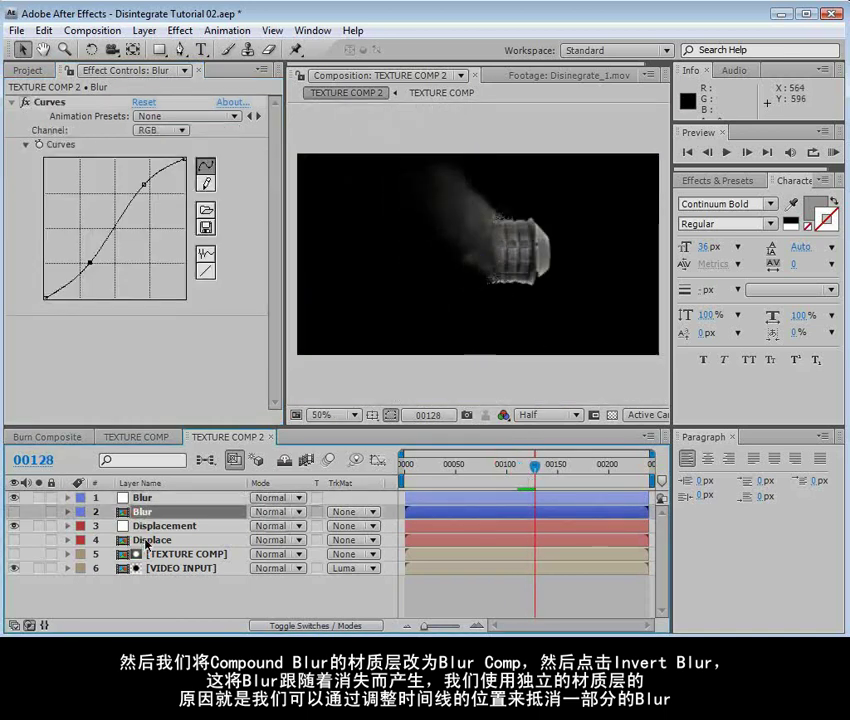
click(147, 540)
click(143, 511)
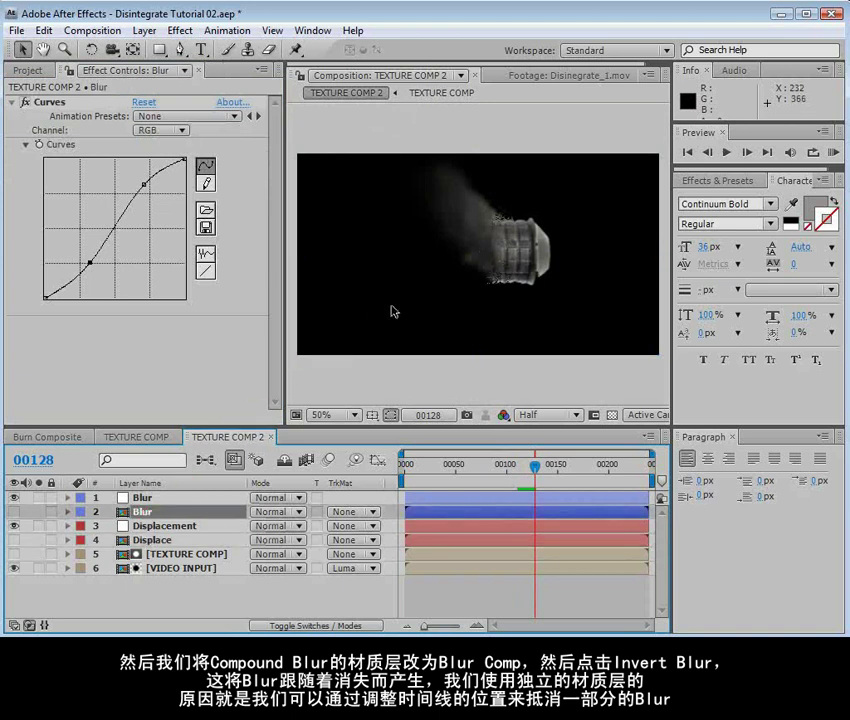
scroll(393, 309, up, 2)
mouse_move(436, 512)
mouse_down()
mouse_move(444, 514)
mouse_move(434, 516)
mouse_up()
mouse_move(535, 476)
mouse_down()
mouse_move(510, 476)
mouse_move(524, 478)
mouse_up()
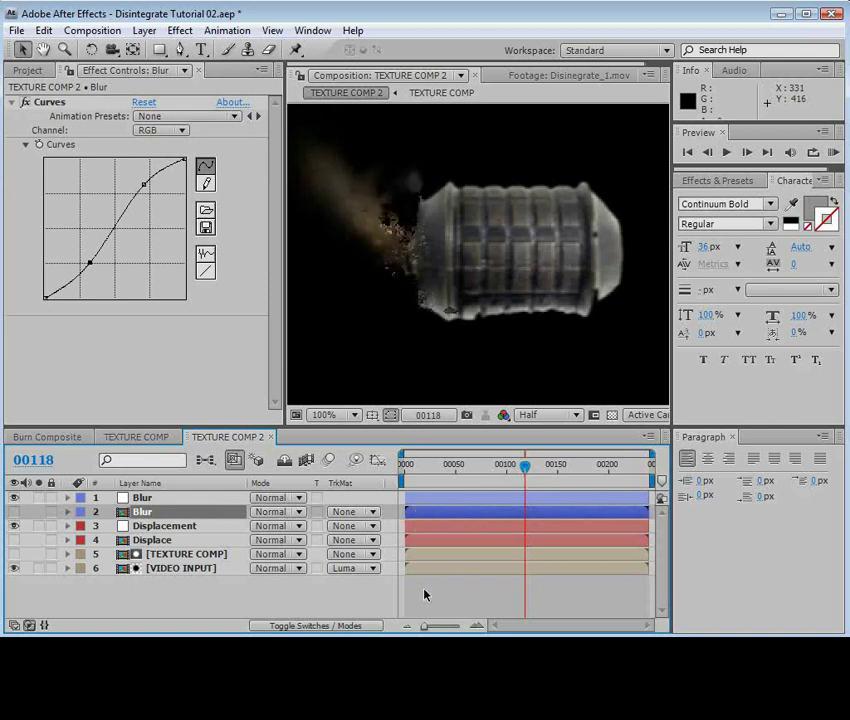
click(444, 606)
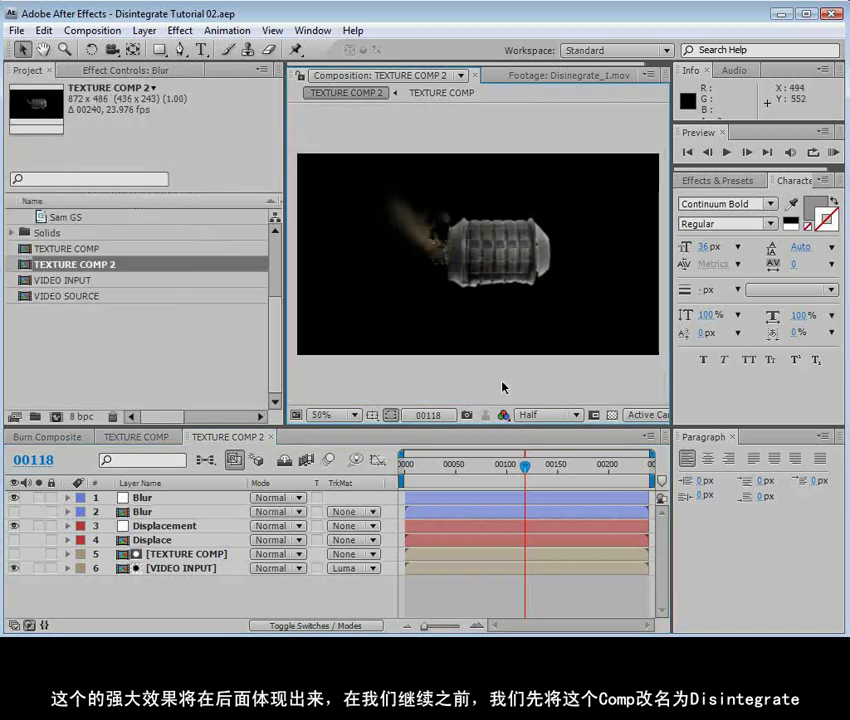
Rename the TEXTURE COMP 2 composition as Disintegrate in its composition settings.
click(93, 30)
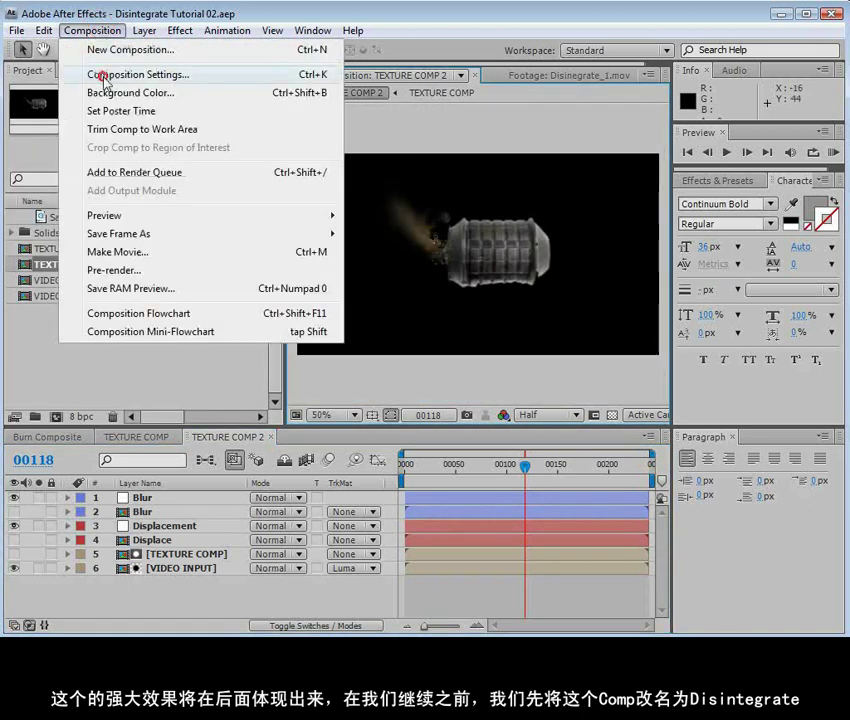
click(120, 72)
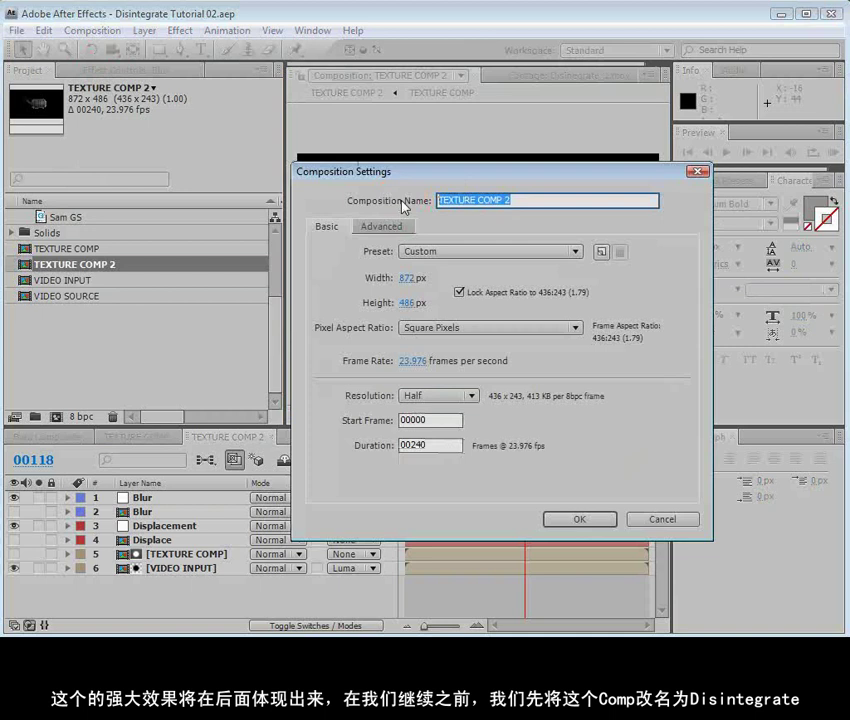
text(Disintegrate)
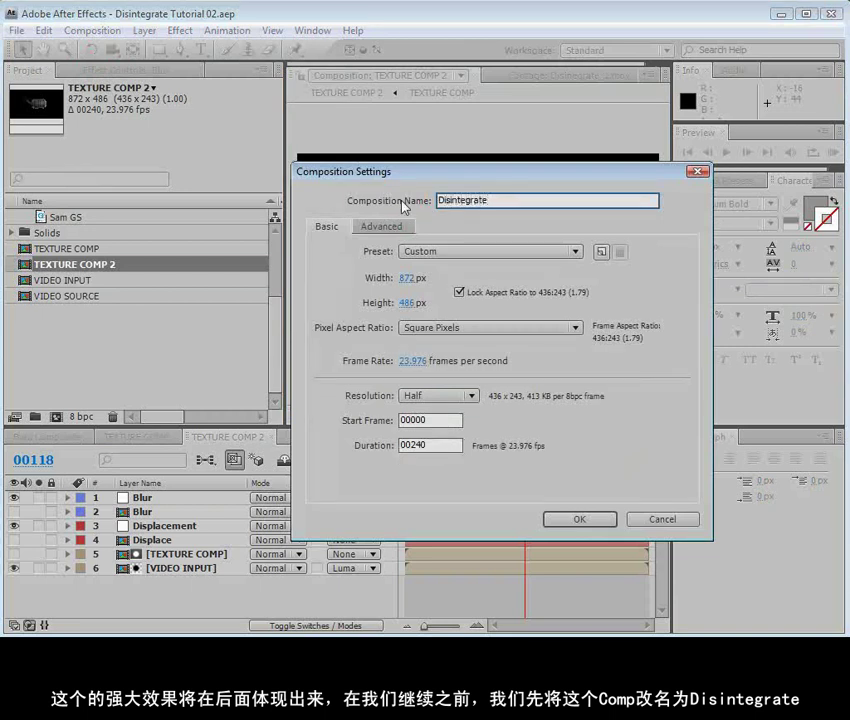
click(583, 521)
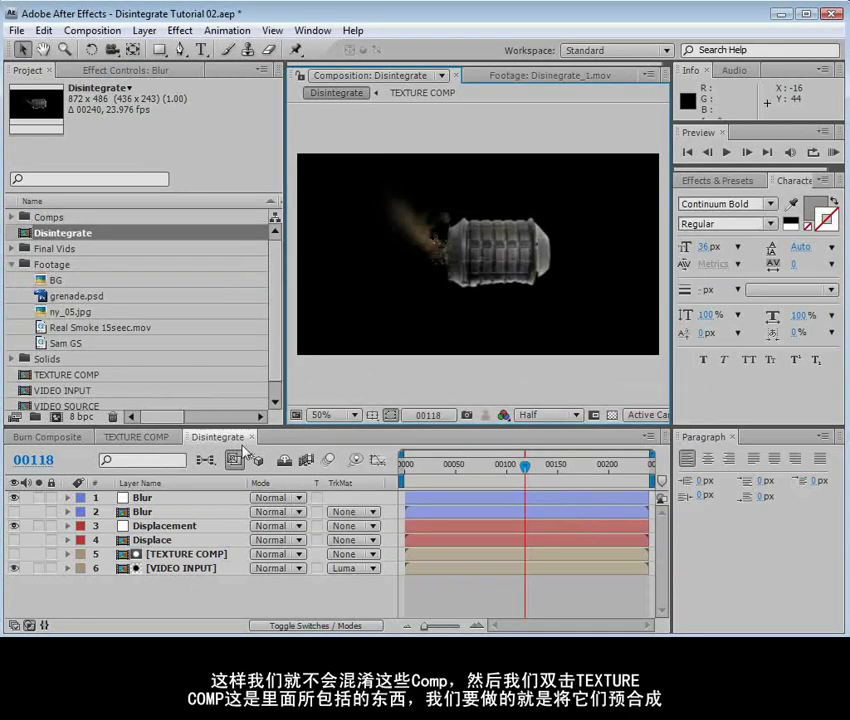
Open TEXTURE COMP and hide its timeline's Mode and TrkMat columns, fitting the full duration in view.
scroll(278, 340, down, 1)
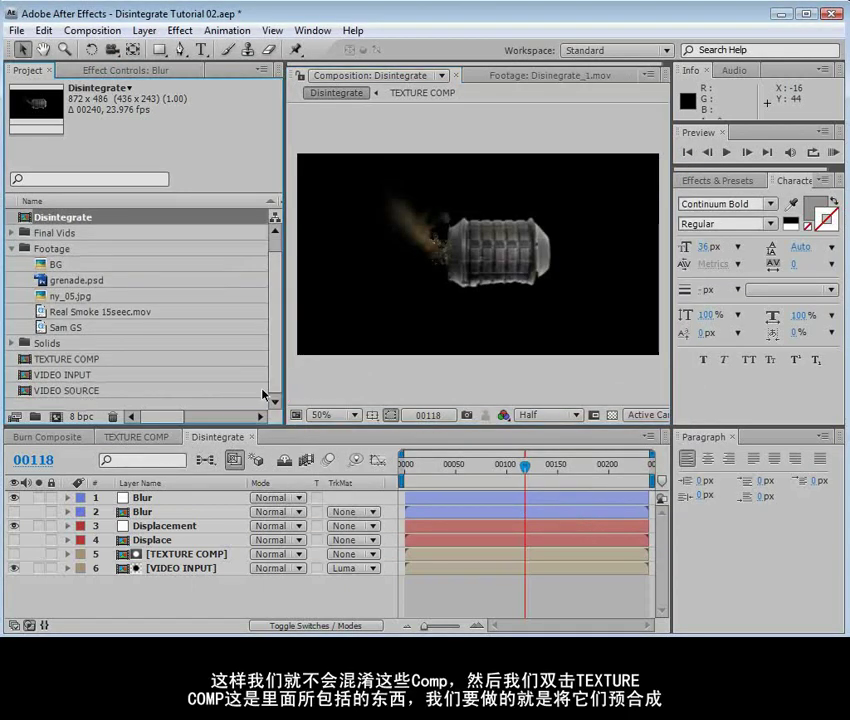
click(72, 362)
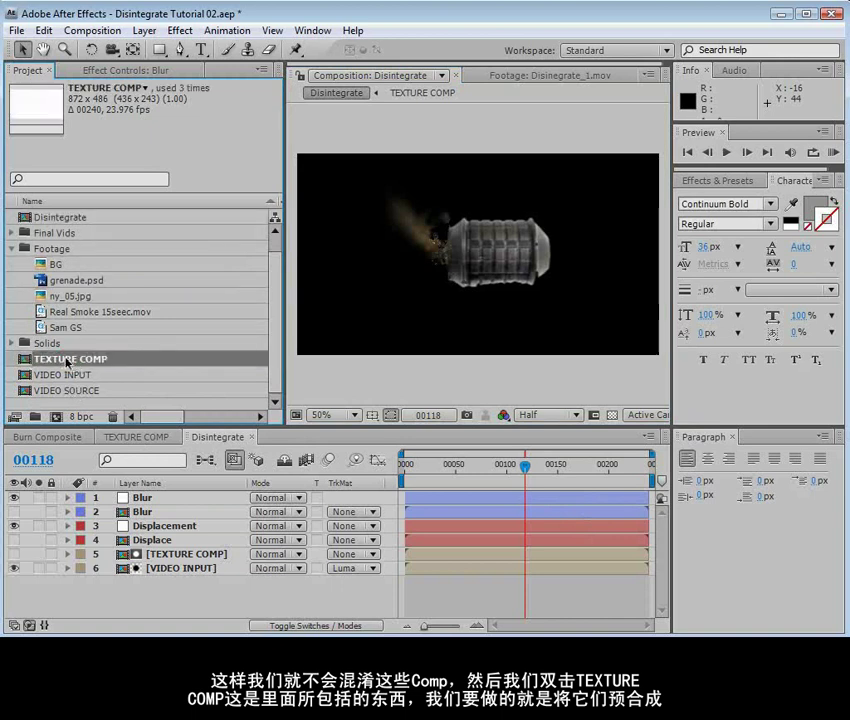
double_click(66, 362)
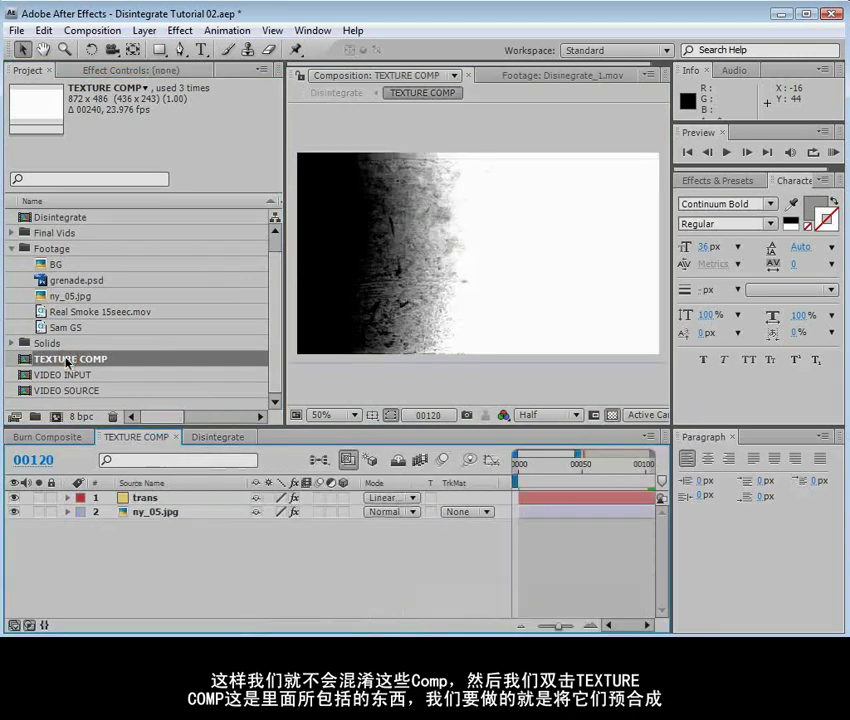
right_click(460, 483)
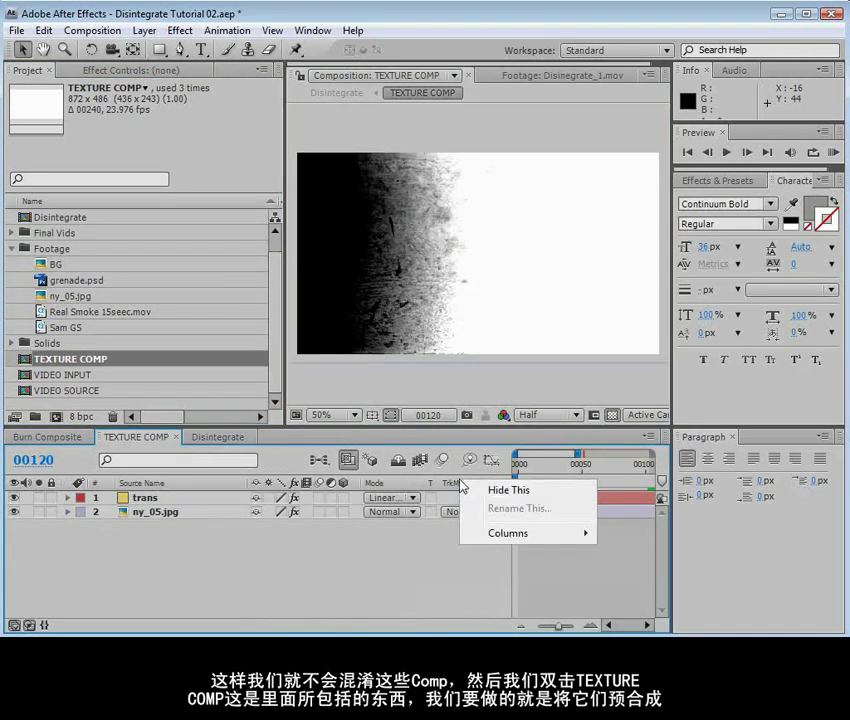
click(497, 490)
click(462, 500)
click(442, 545)
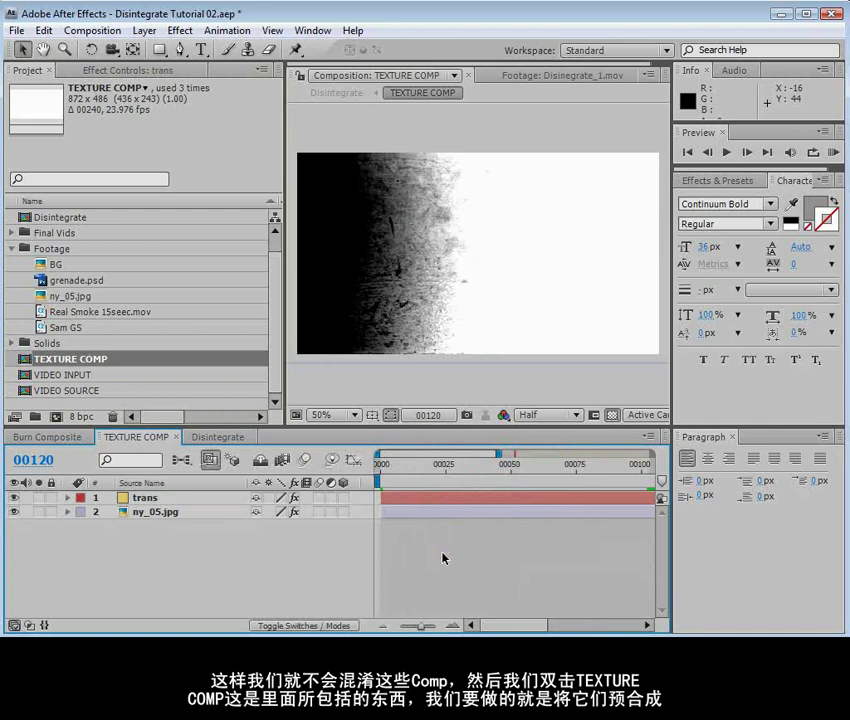
key(minus)
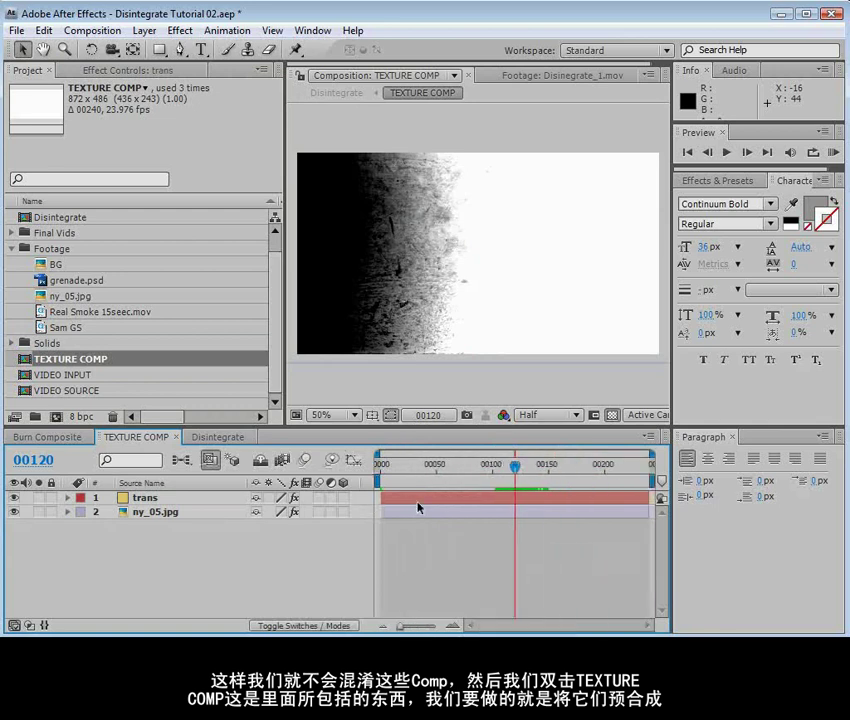
Pre-compose the trans and ny_05.jpg layers as Original Texture Comp, moving all attributes into the new composition.
click(159, 499)
shift+click(165, 511)
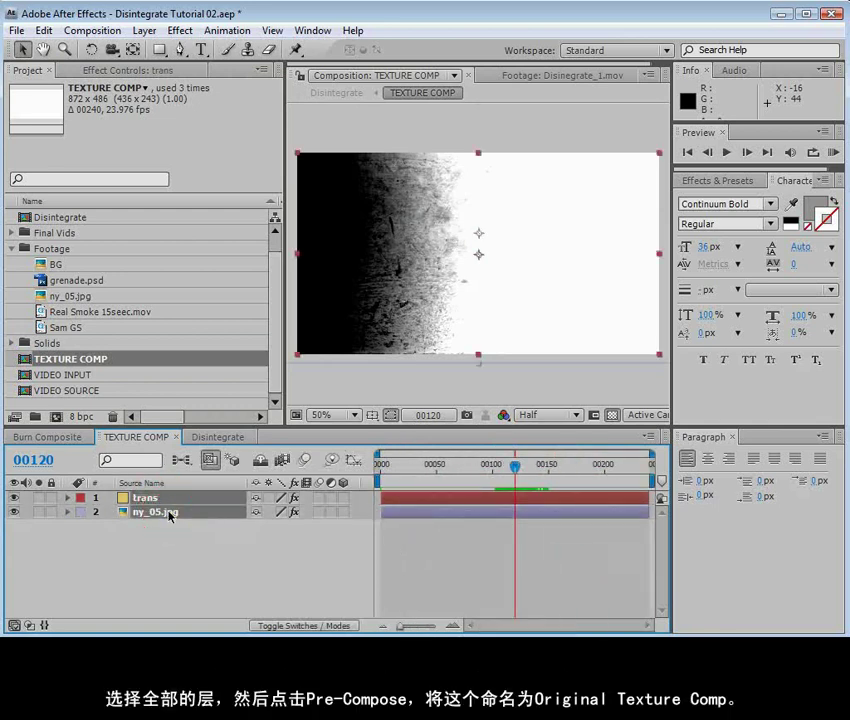
click(145, 30)
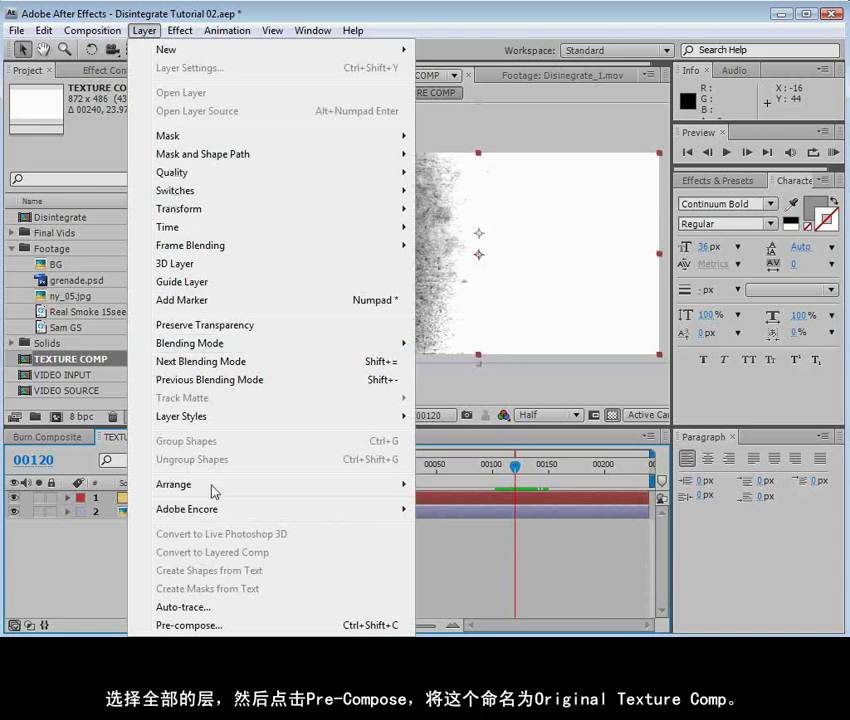
click(202, 626)
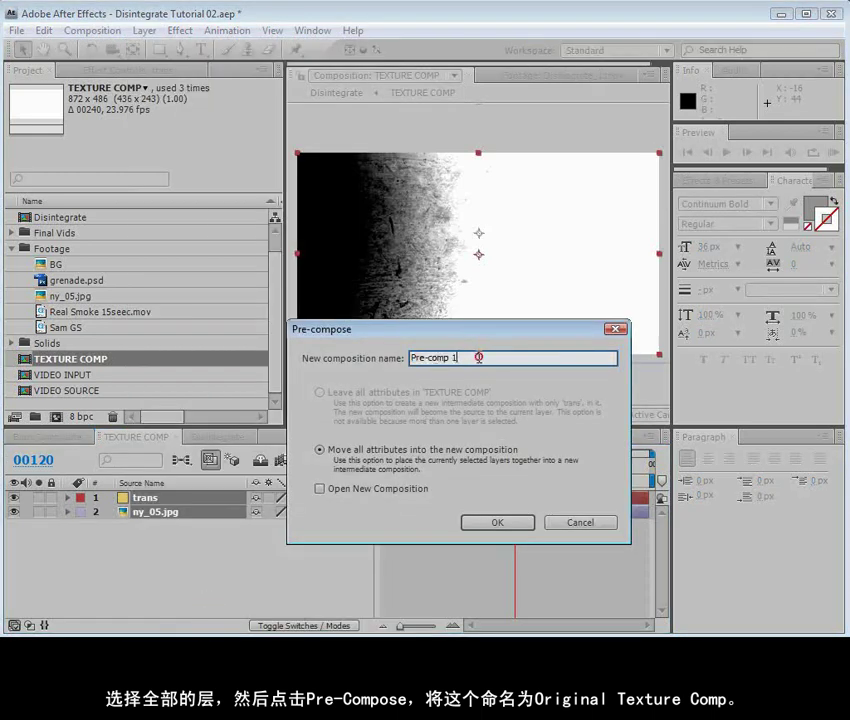
text(Original Texture Com)
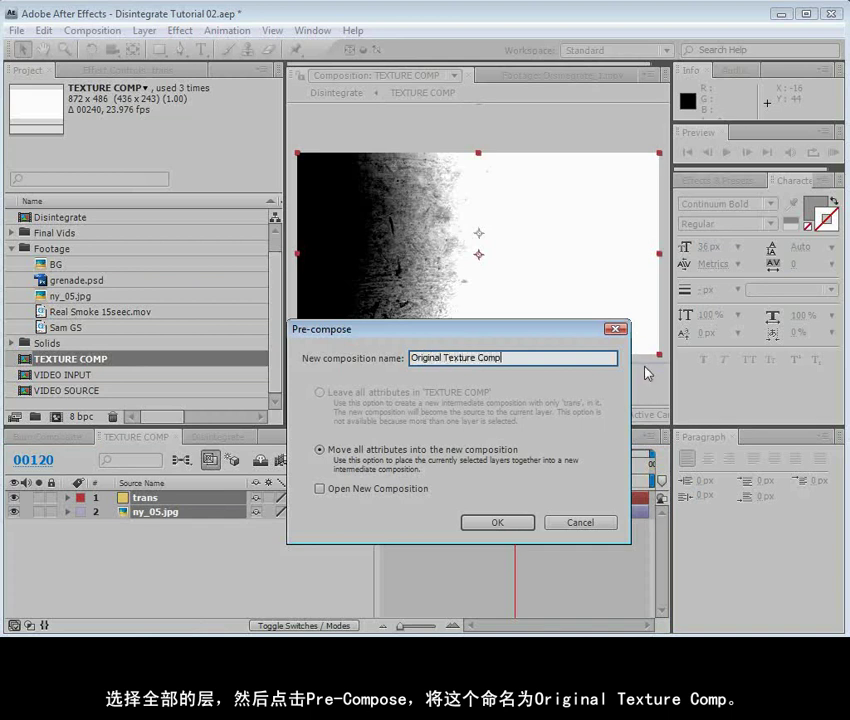
click(510, 523)
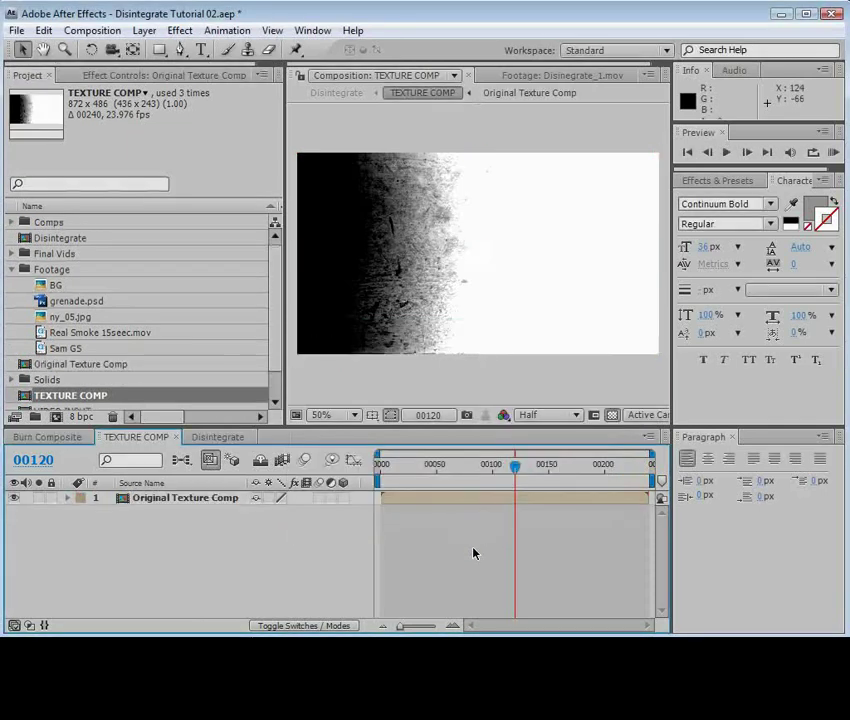
Apply the Fast Blur and Turbulent Displace effects to the Original Texture Comp layer.
click(387, 497)
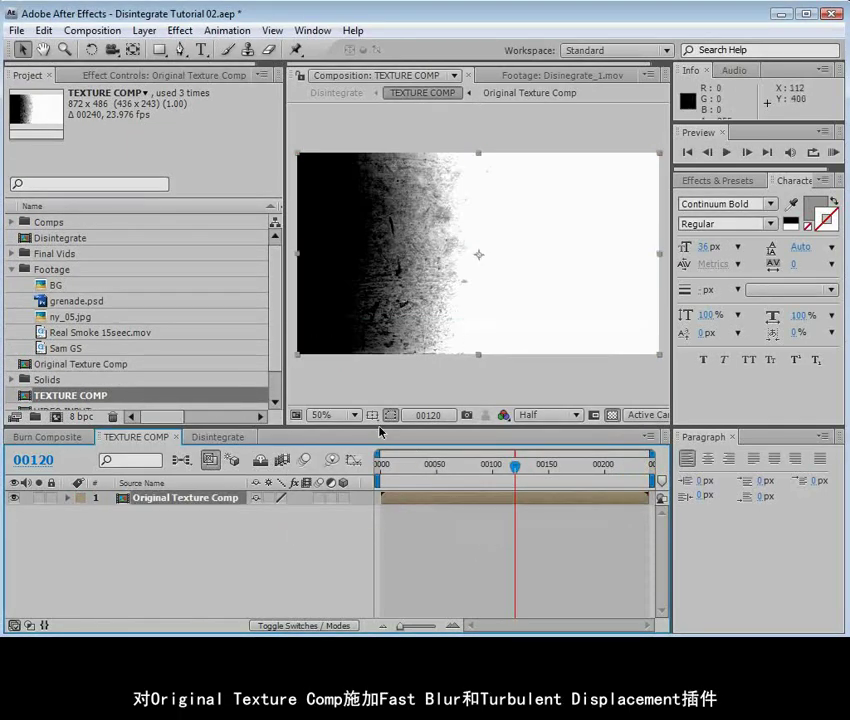
click(180, 31)
mouse_move(224, 147)
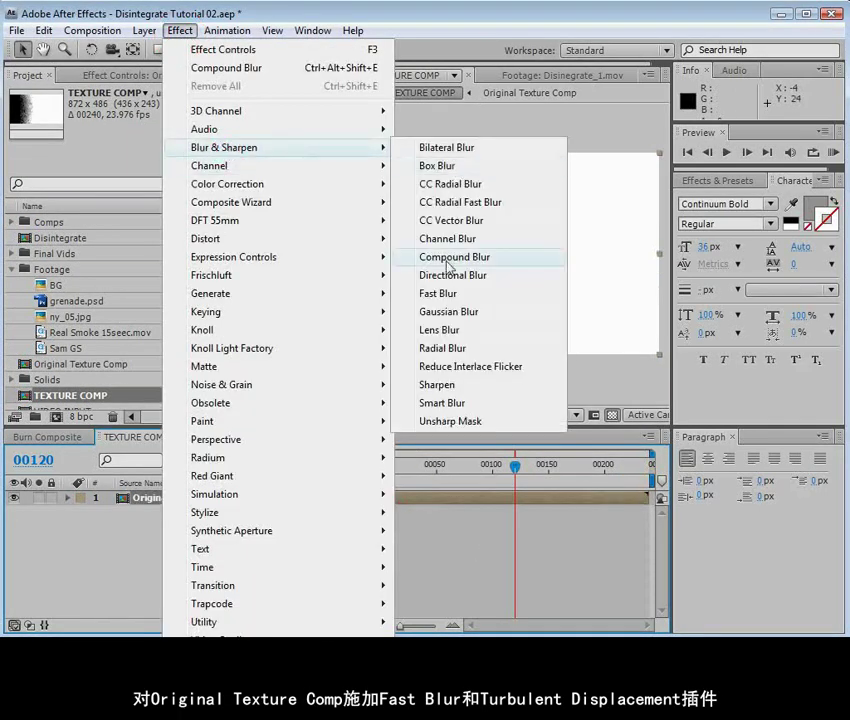
click(443, 293)
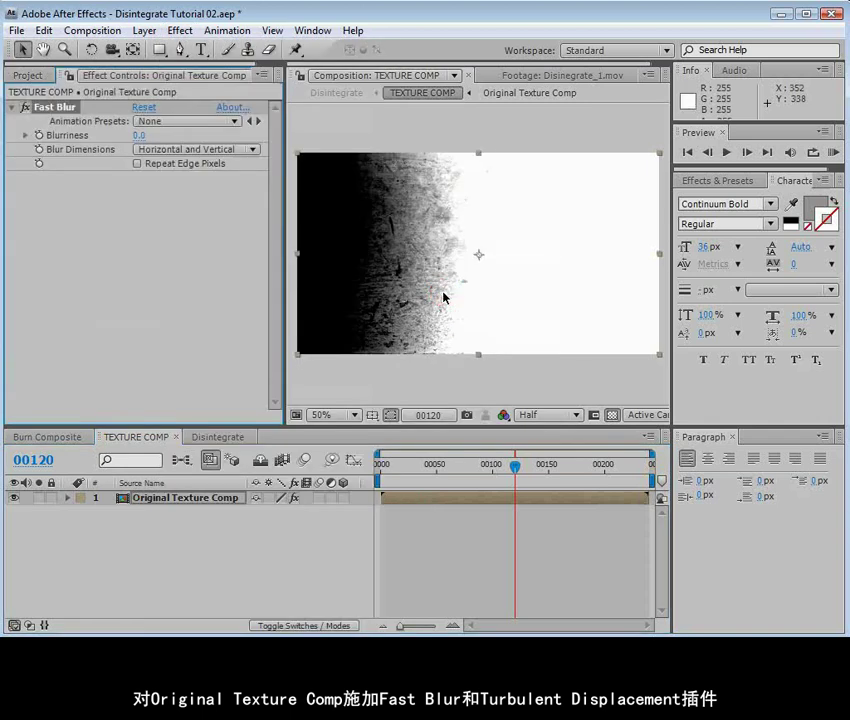
click(180, 31)
click(232, 186)
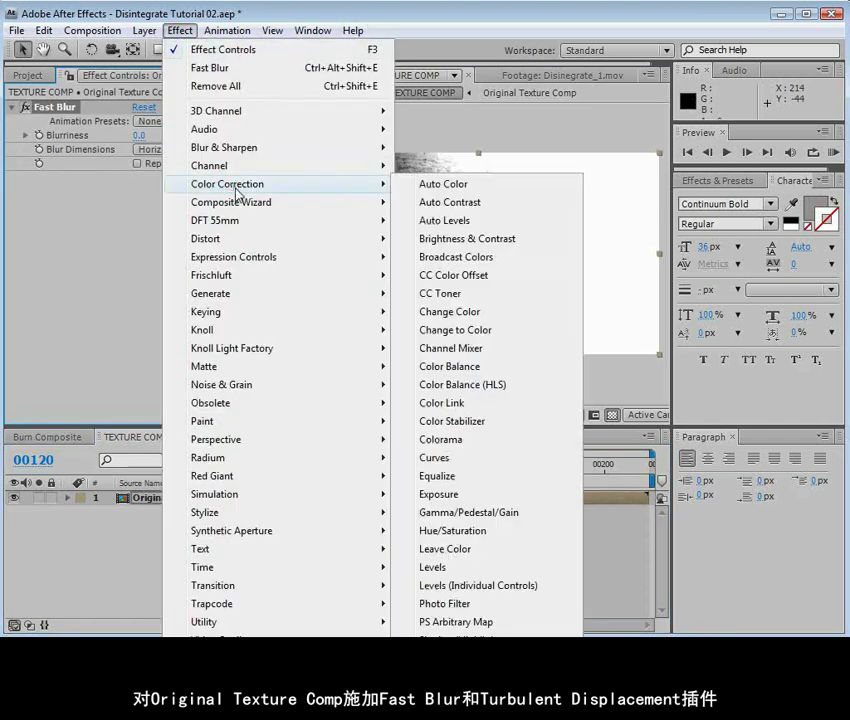
click(226, 239)
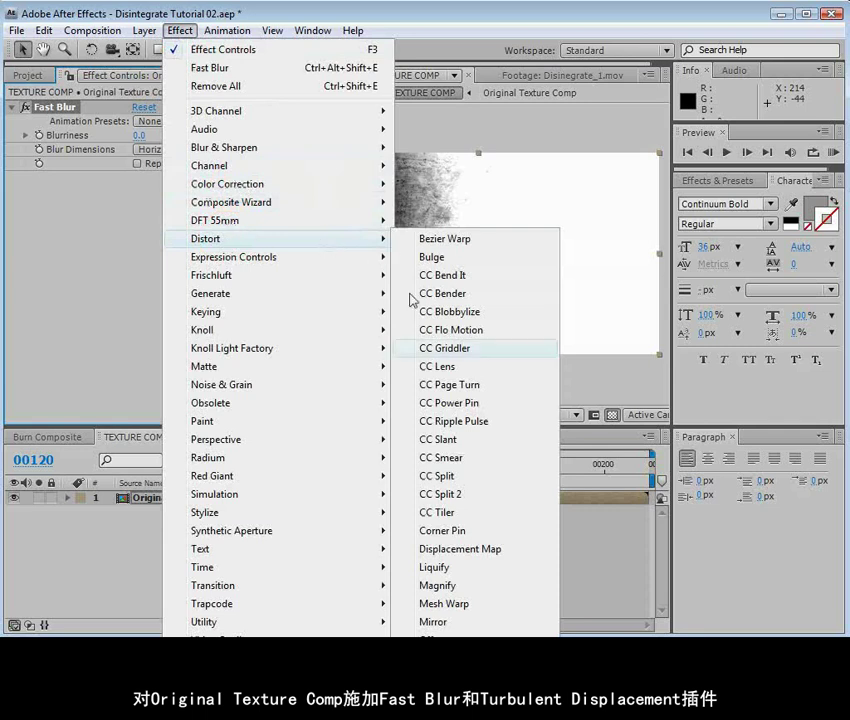
click(450, 632)
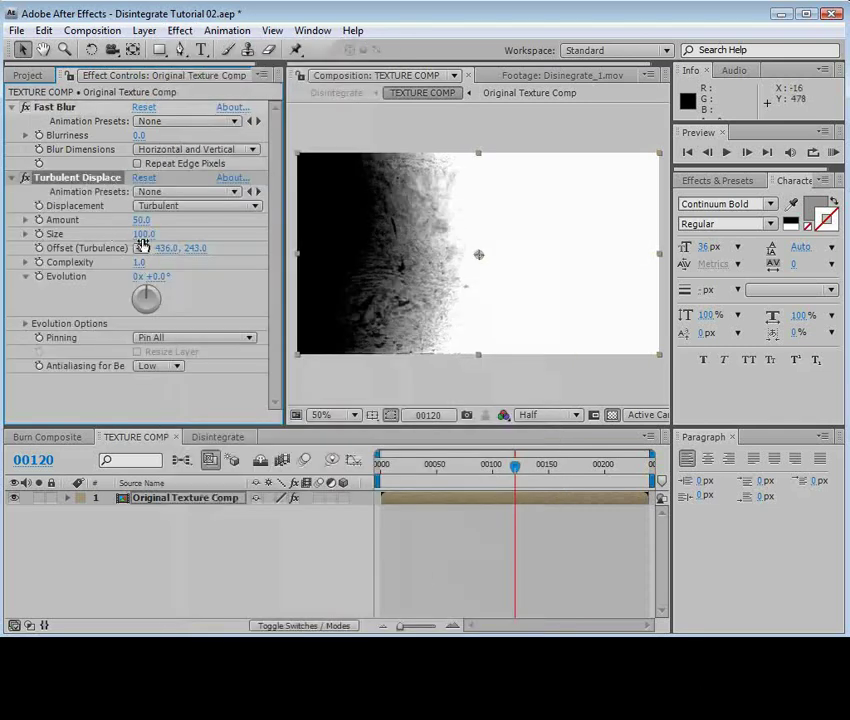
Set Turbulent Displace's Size to 28, animate its Evolution with the expression time*250, and preview the motion up to frame 117.
drag(142, 234, 99, 246)
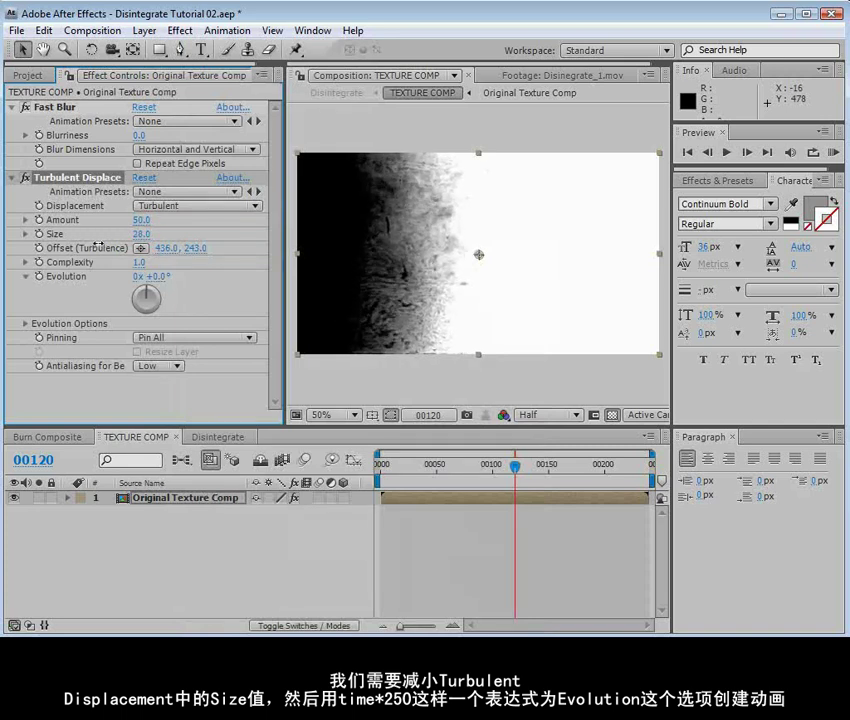
alt+click(38, 277)
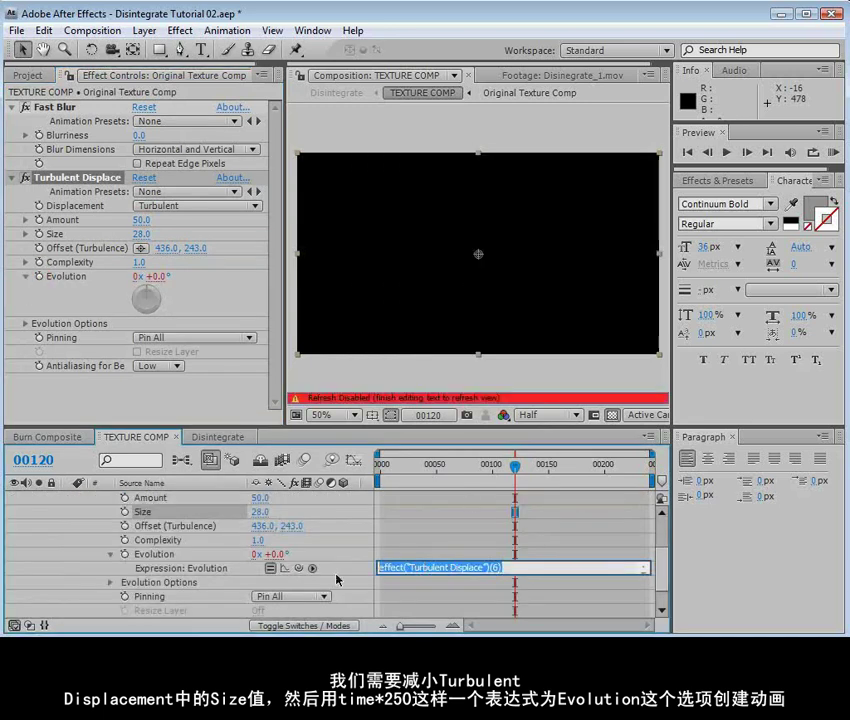
text(time*250)
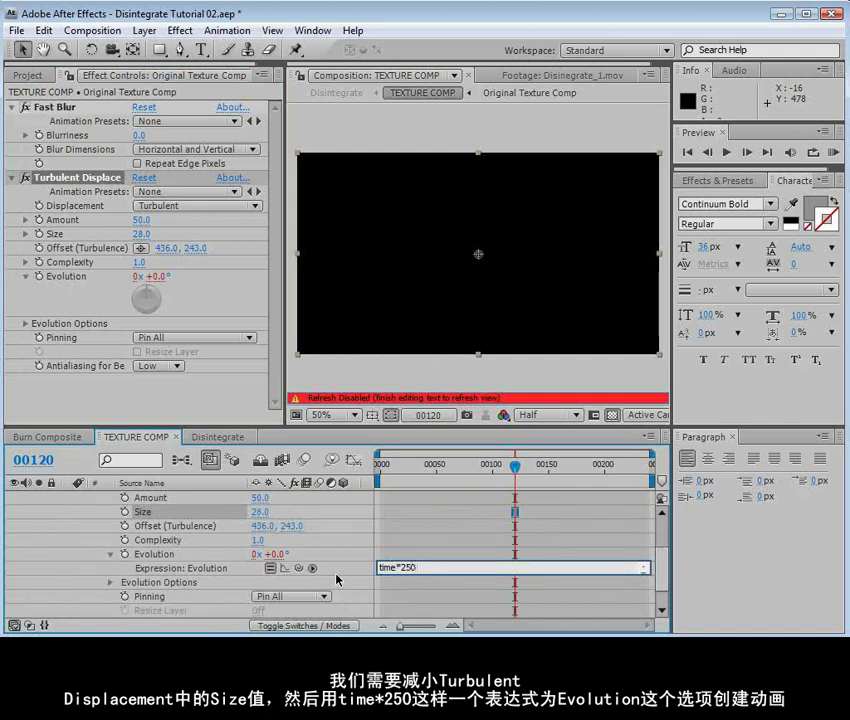
click(400, 554)
drag(414, 463, 513, 490)
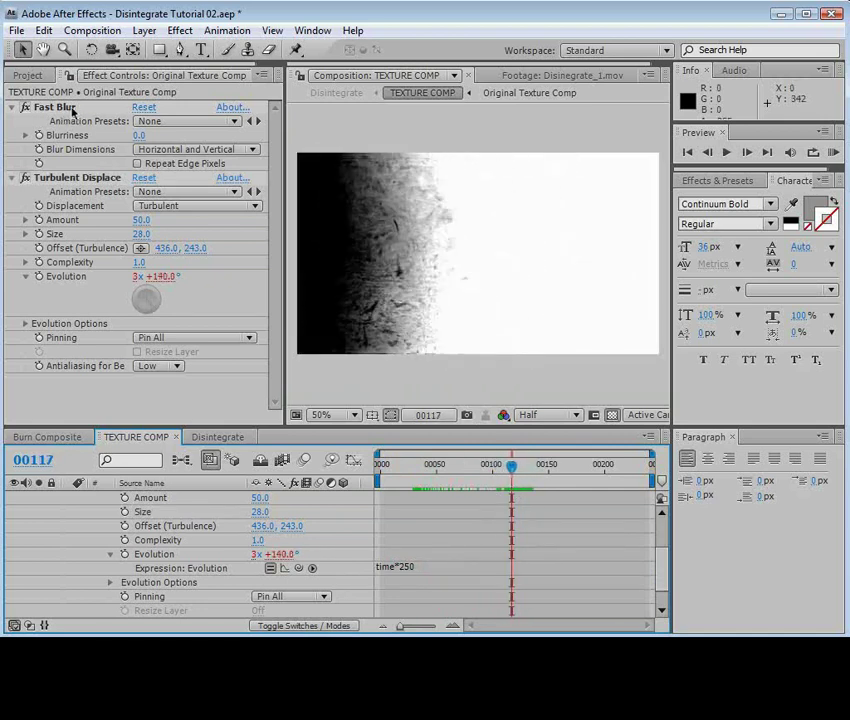
Place Fast Blur below Turbulent Displace, set Blurriness to 10, enable Repeat Edge Pixels, and check the texture up to frame 127.
drag(72, 108, 50, 287)
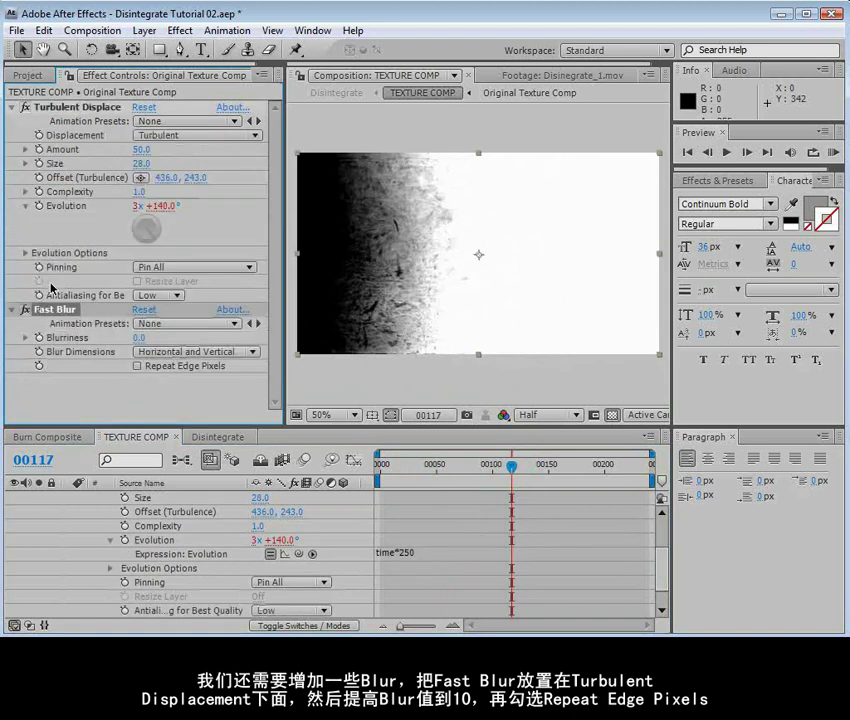
click(139, 342)
text(10)
key(Return)
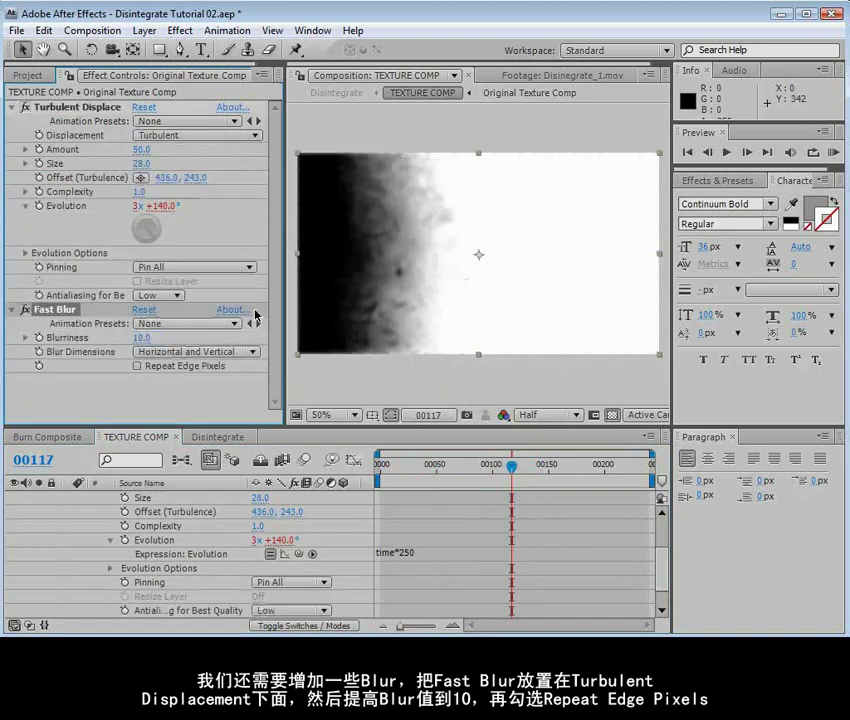
click(185, 374)
mouse_move(511, 466)
mouse_down()
mouse_move(525, 466)
mouse_move(517, 478)
mouse_move(531, 468)
mouse_move(522, 466)
mouse_up()
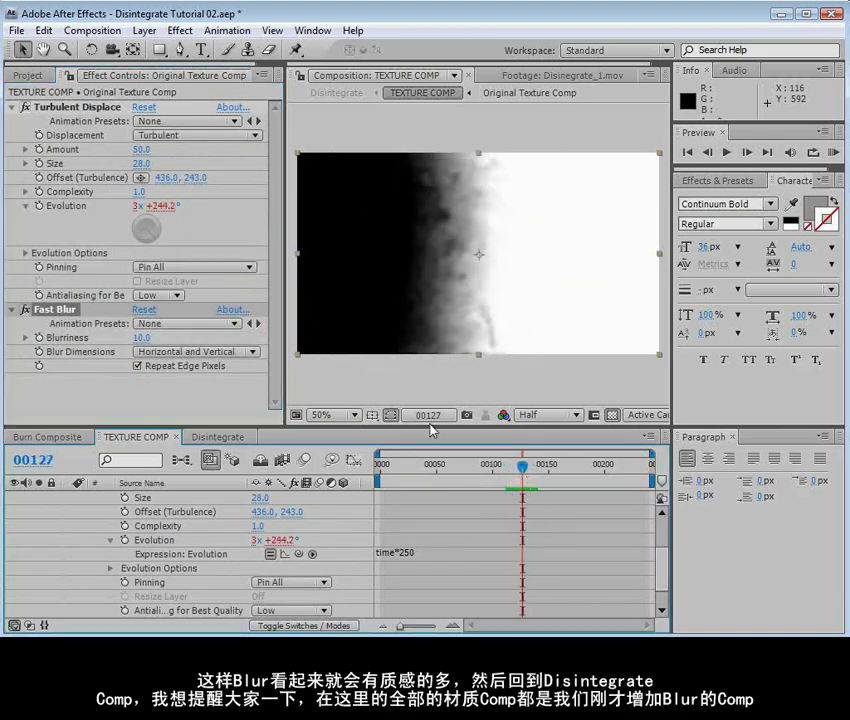
Compare the Blur texture layer soloed in Disintegrate with the blurred texture in TEXTURE COMP.
click(215, 438)
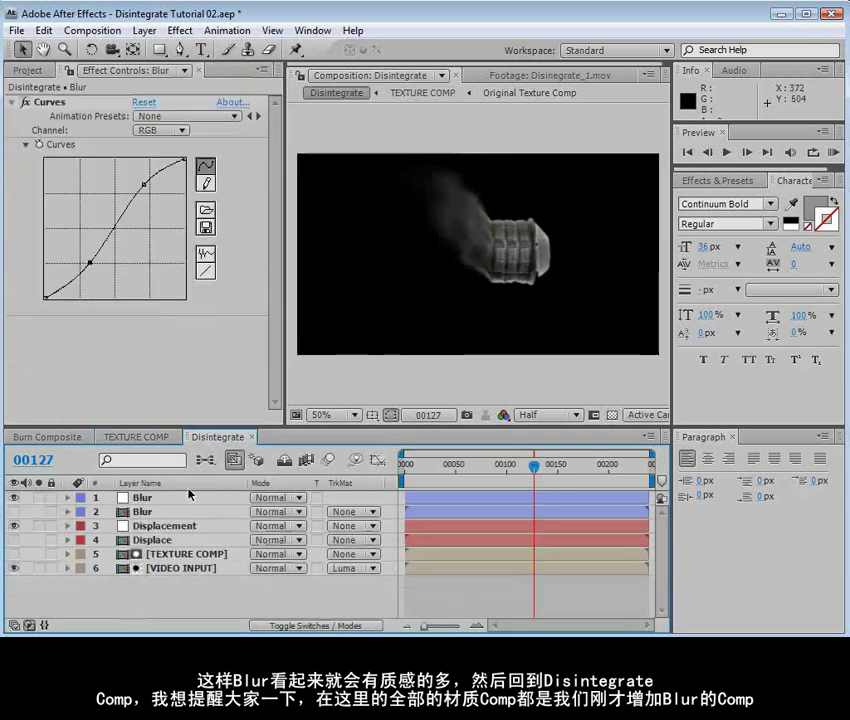
click(14, 511)
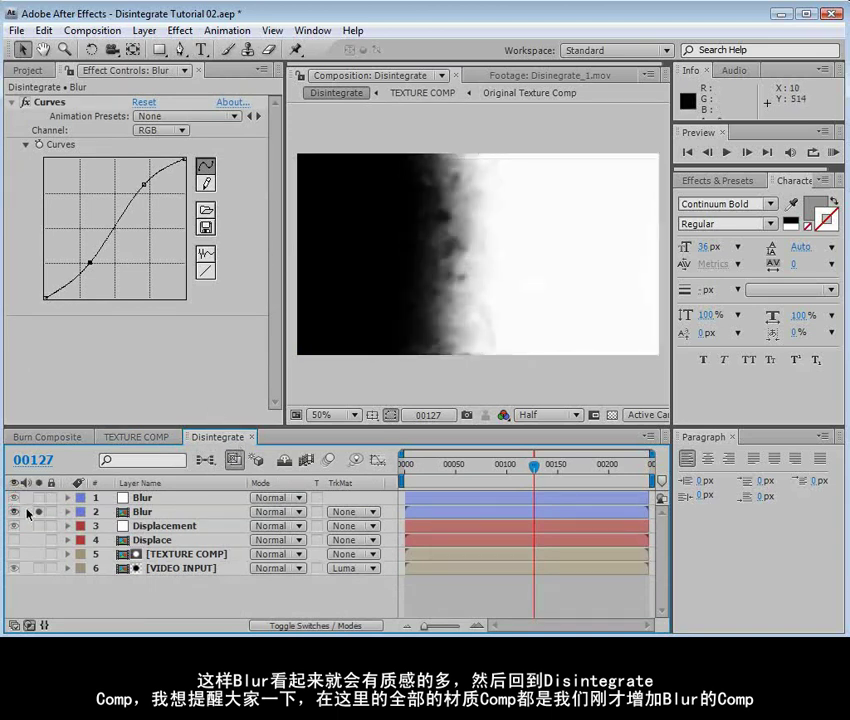
click(133, 437)
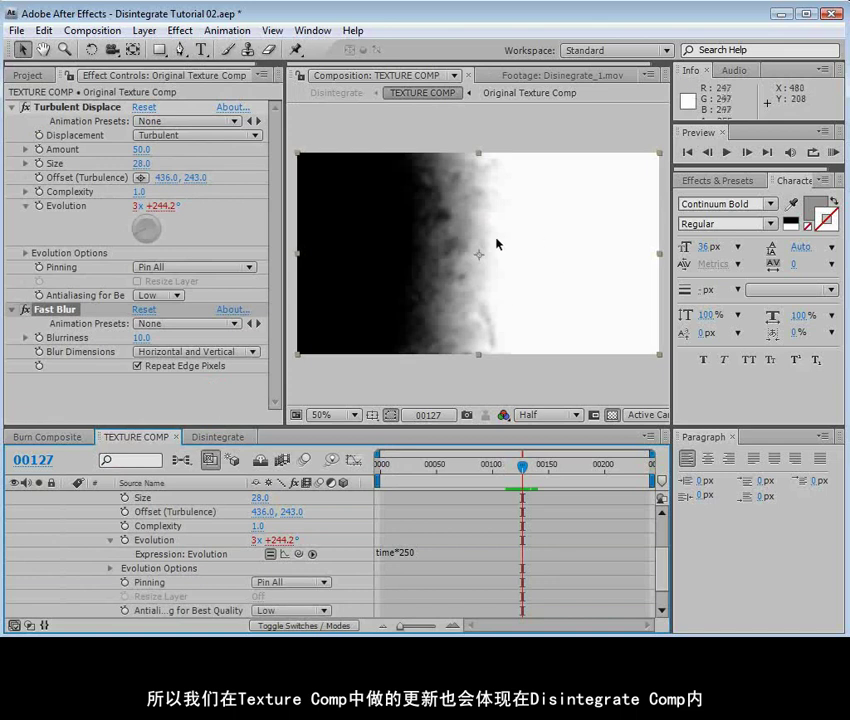
click(217, 437)
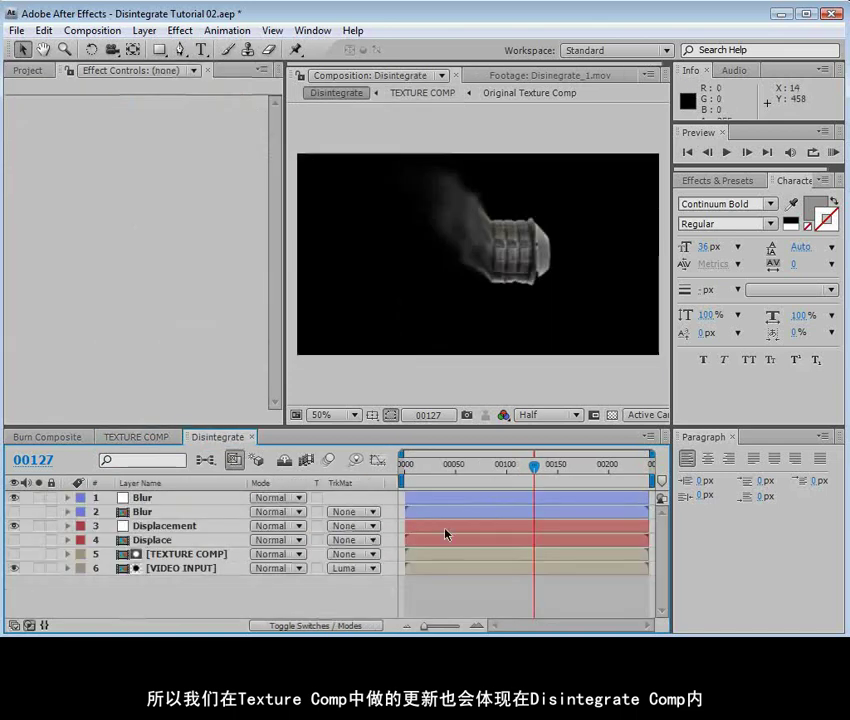
Inspect the grenade's displaced edge at frame 124 in Disintegrate with TEXTURE COMP's Fast Blur on and off.
click(520, 466)
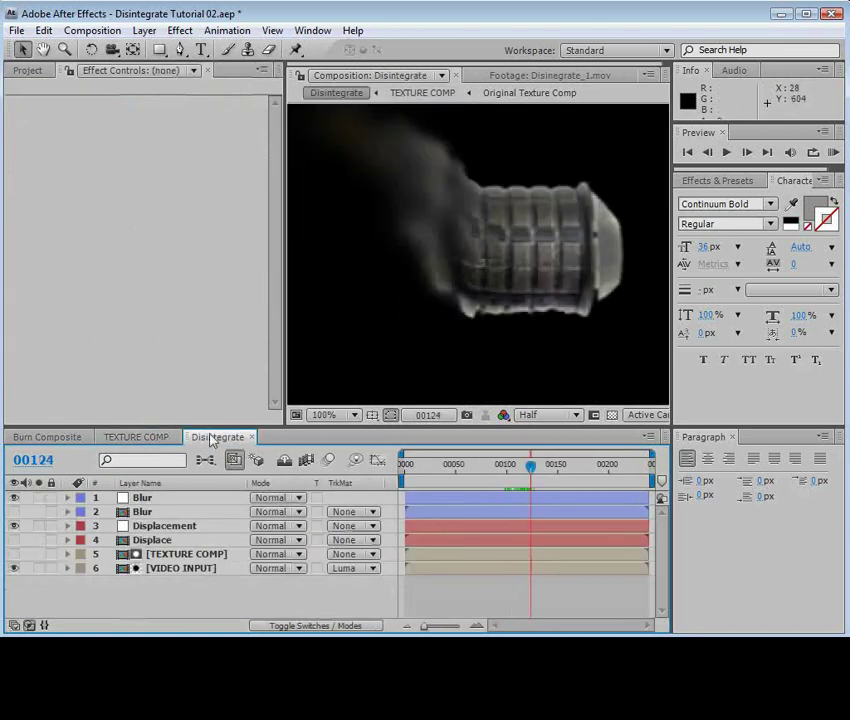
click(133, 437)
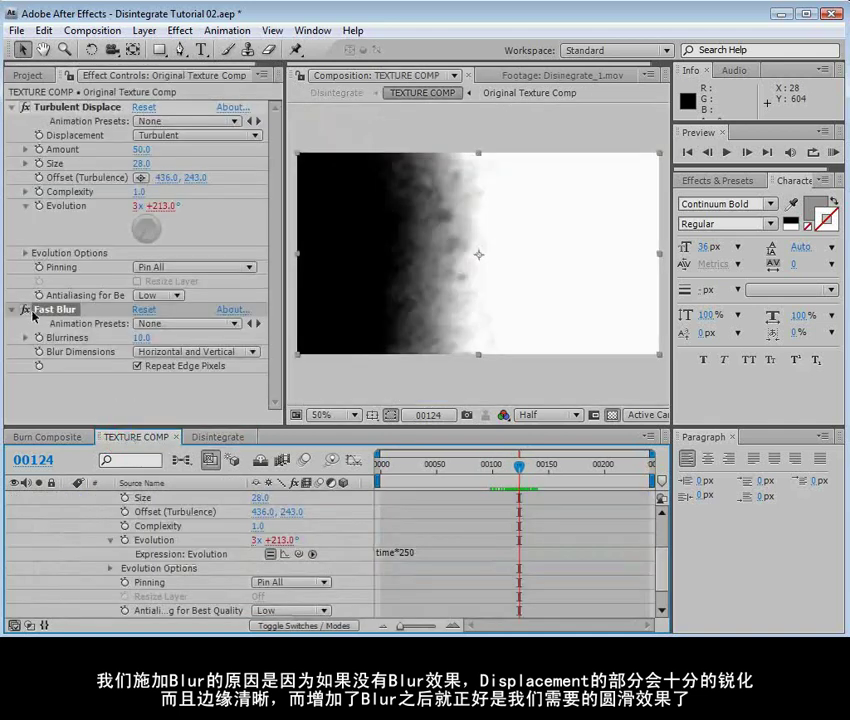
click(222, 437)
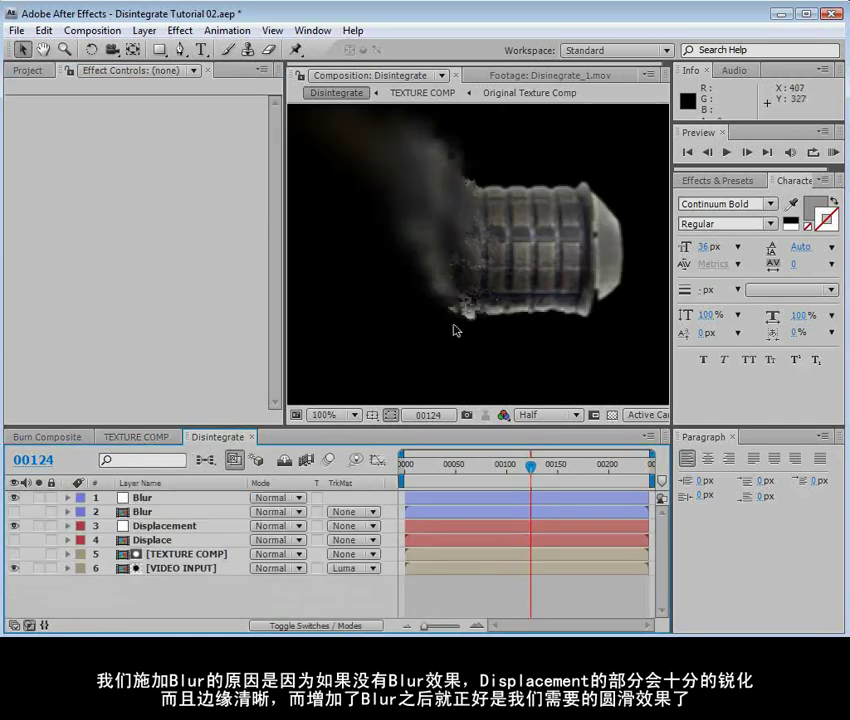
Inspect the grenade's displaced edge at Full resolution, re-enable Fast Blur in TEXTURE COMP, and preview Disintegrate around frame 123.
scroll(453, 329, up, 1)
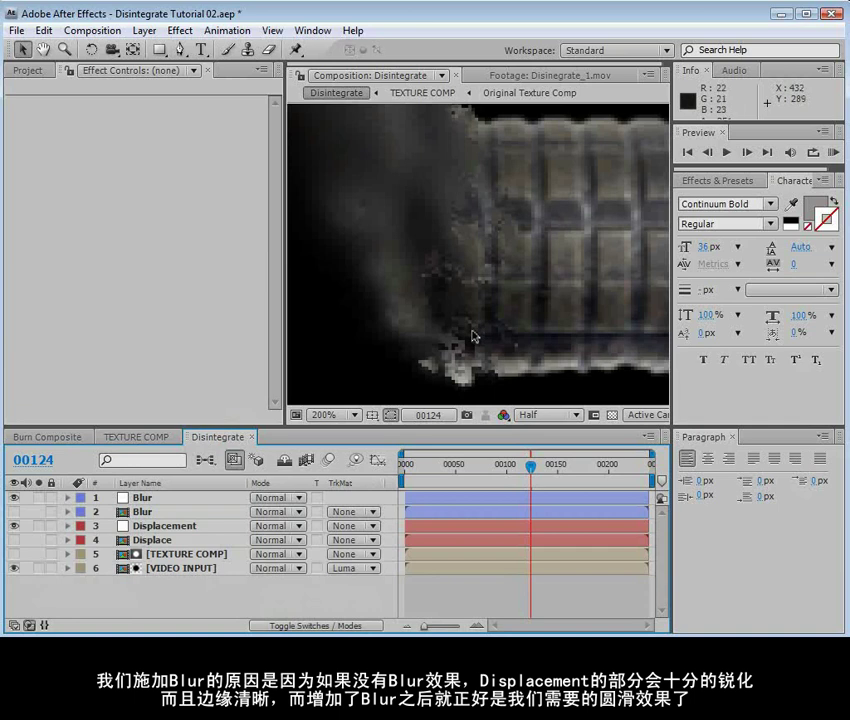
scroll(473, 335, down, 1)
key(ctrl+j)
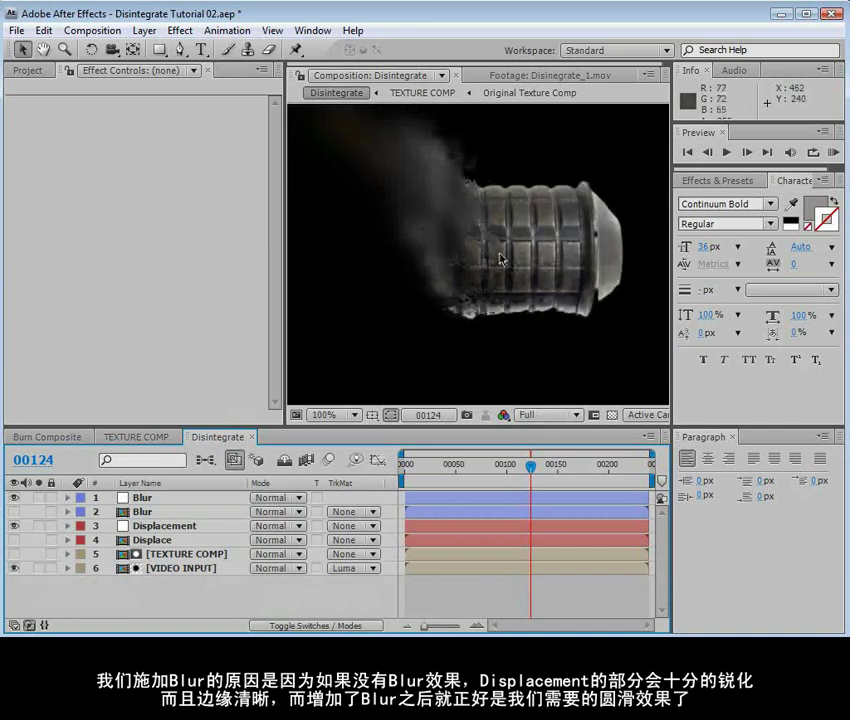
click(140, 437)
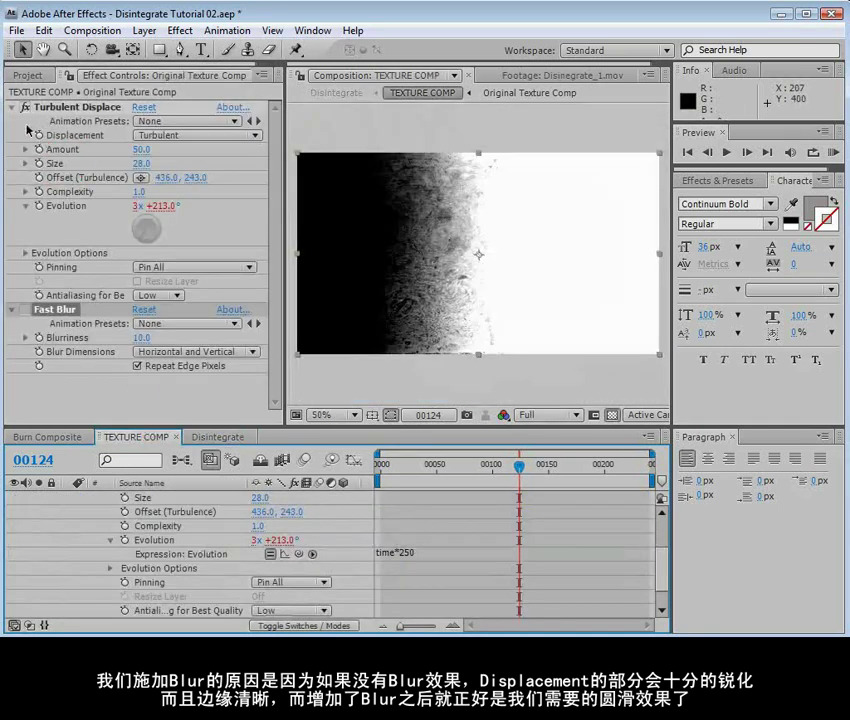
click(212, 438)
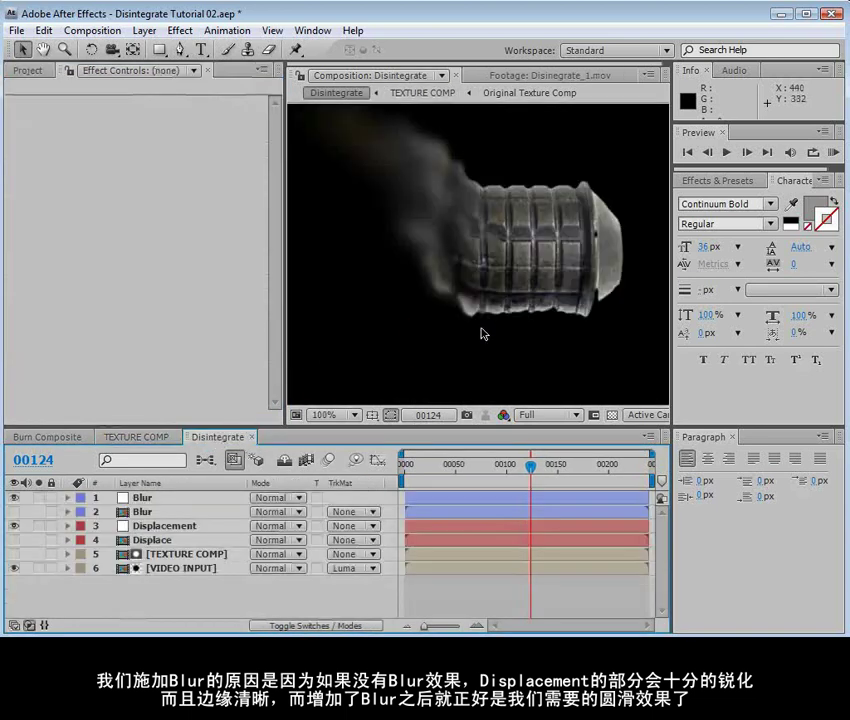
drag(530, 466, 521, 491)
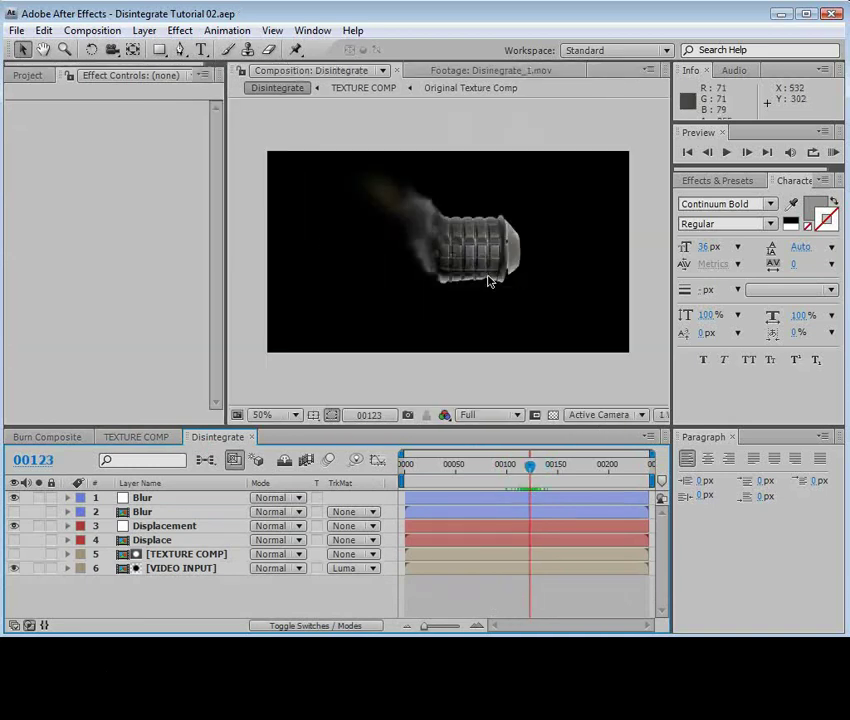
Add an adjustment layer above the Blur layers in Disintegrate and name it Turbulence.
key(.)
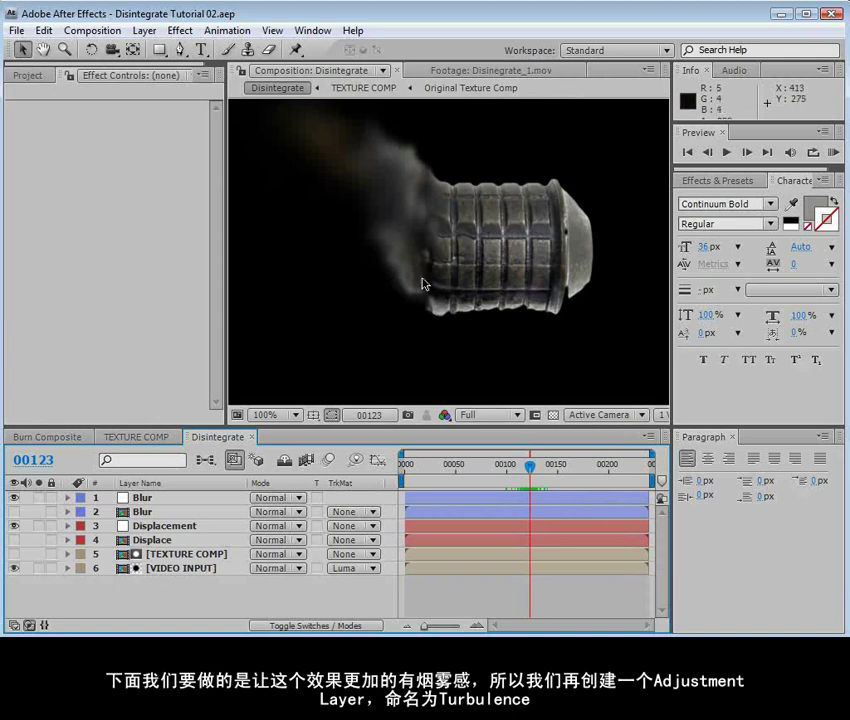
click(146, 31)
mouse_move(159, 48)
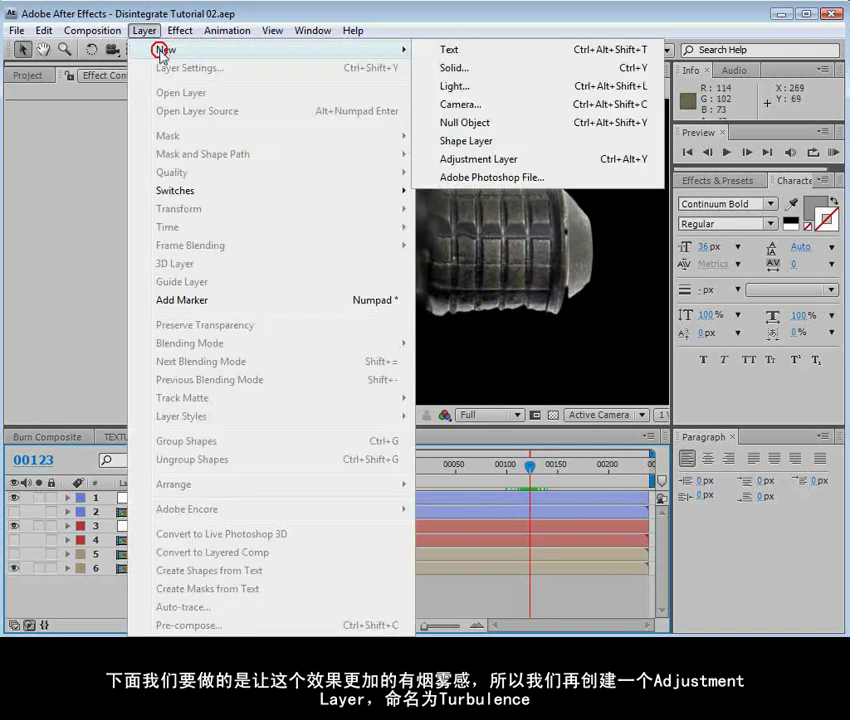
click(474, 160)
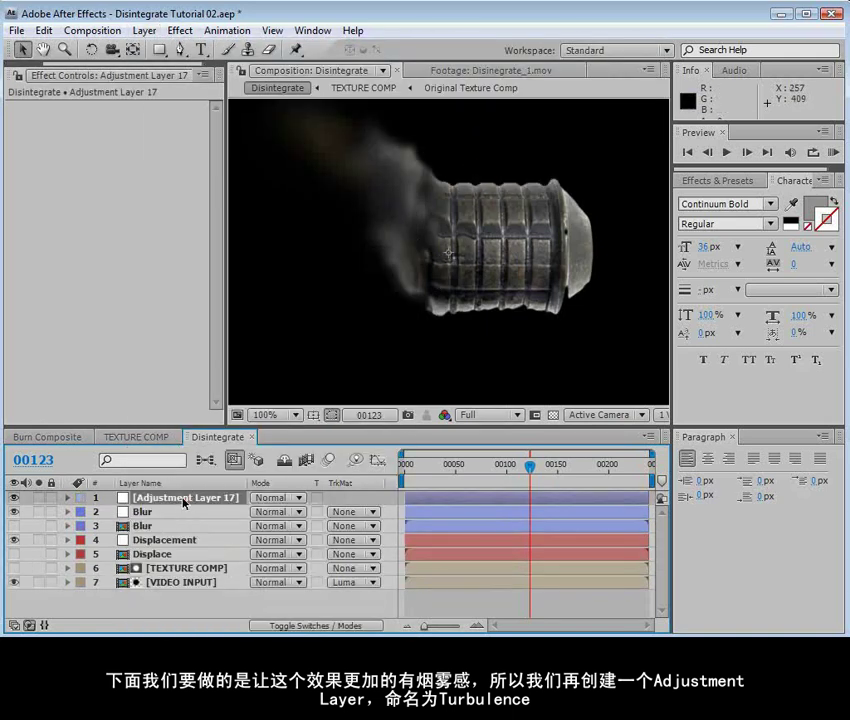
key(Return)
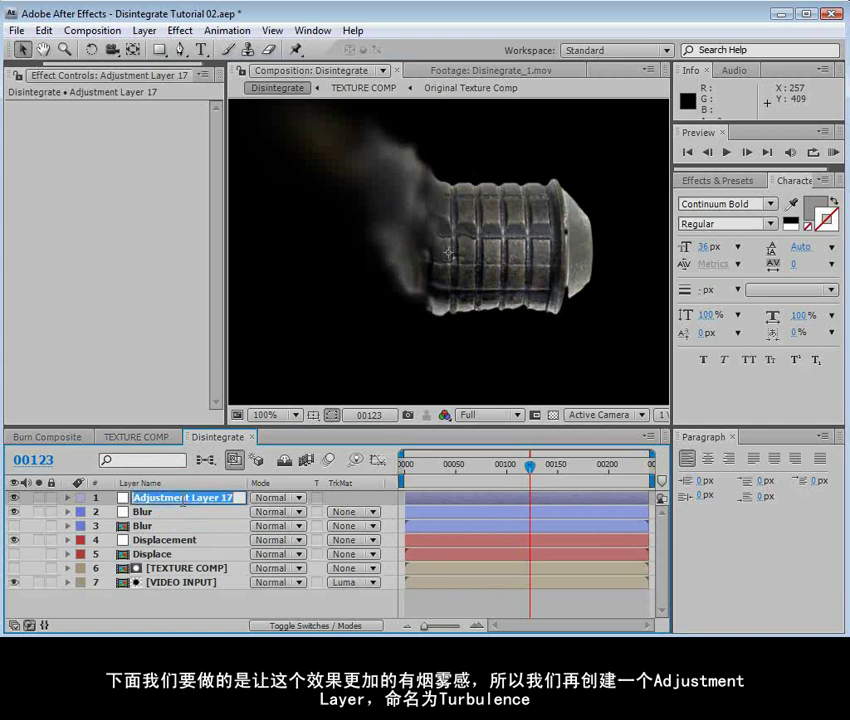
text(Turbulence)
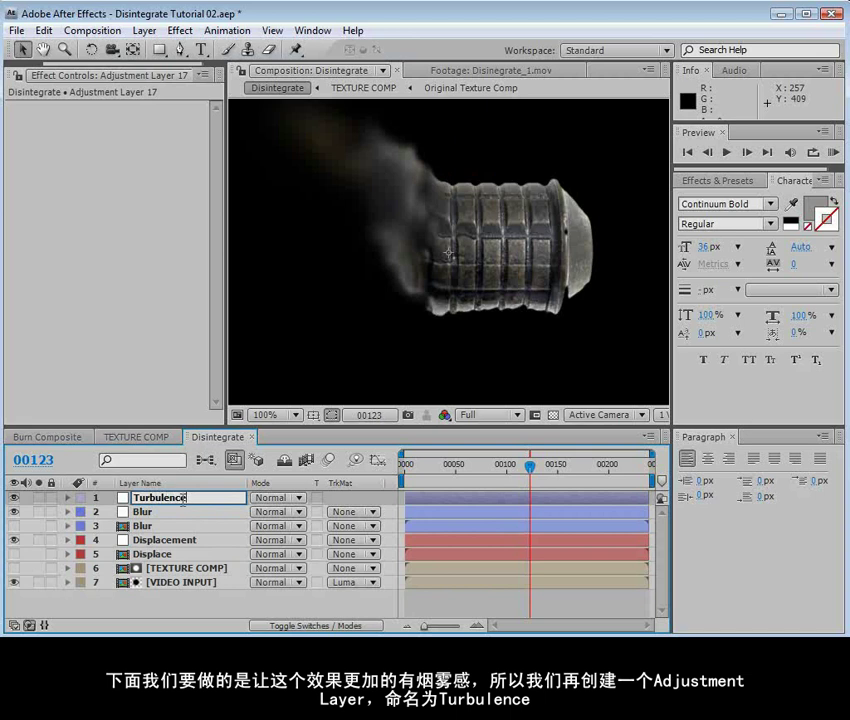
click(142, 511)
click(146, 497)
Duplicate the hidden Blur texture layer, move the copy above Turbulence, and rename it Texture Comp.
click(147, 527)
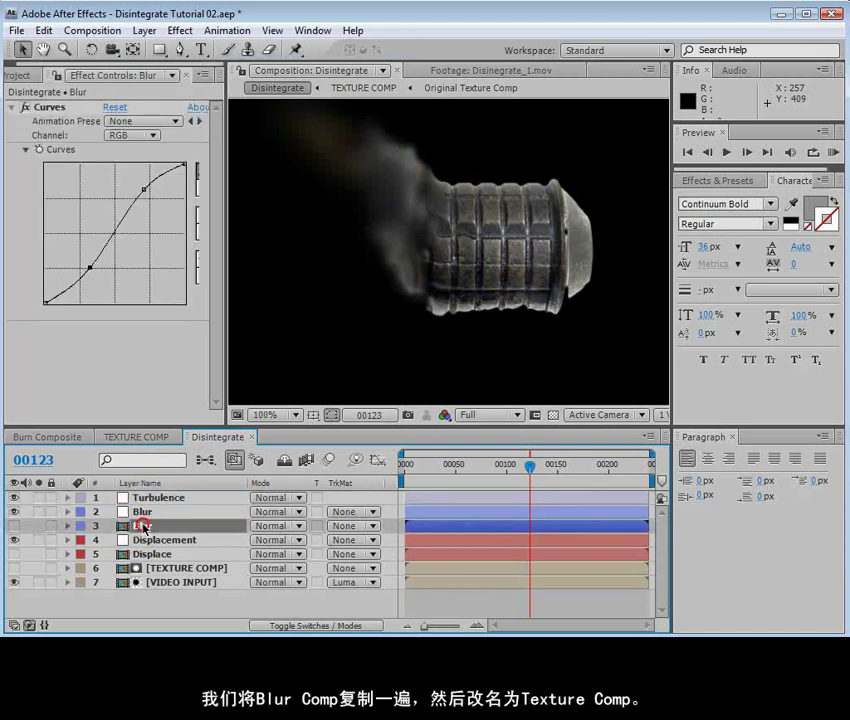
key(ctrl+d)
drag(145, 531, 148, 497)
key(Return)
text(Texture Co)
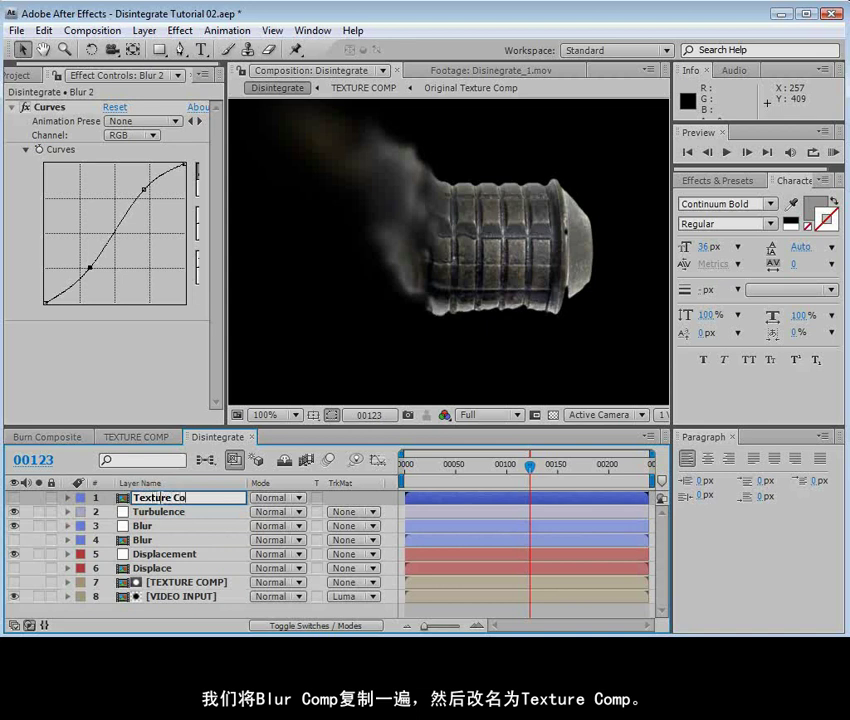
text(mp)
key(Return)
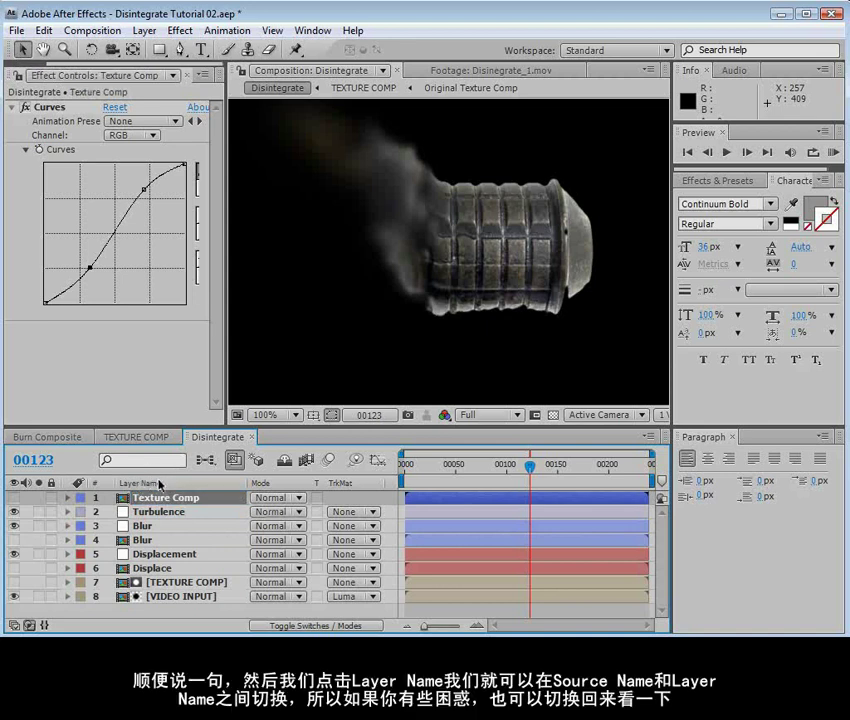
Compare the layers' source names with their layer names, finishing with layer names shown.
click(159, 484)
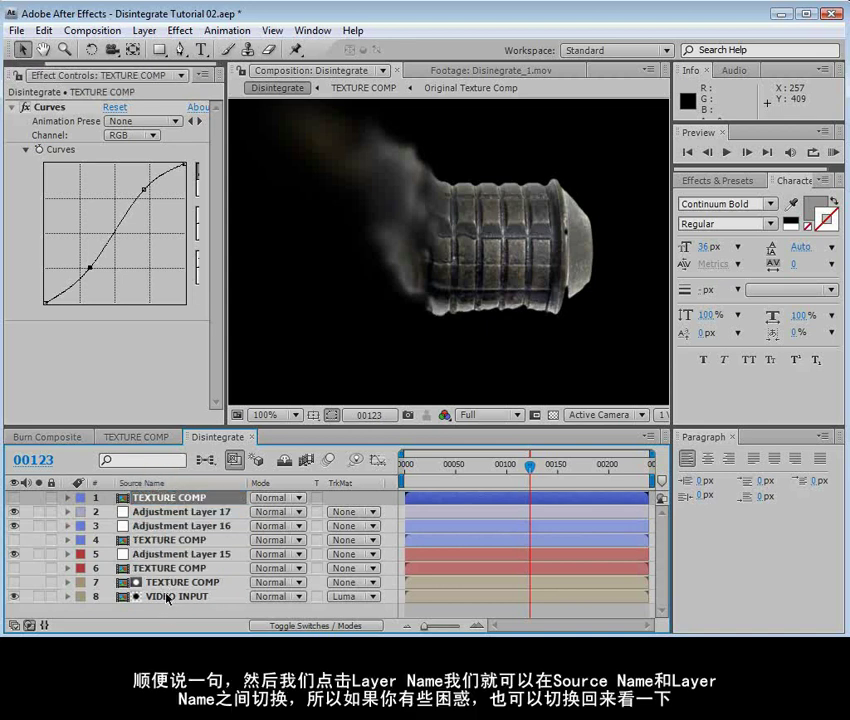
click(169, 484)
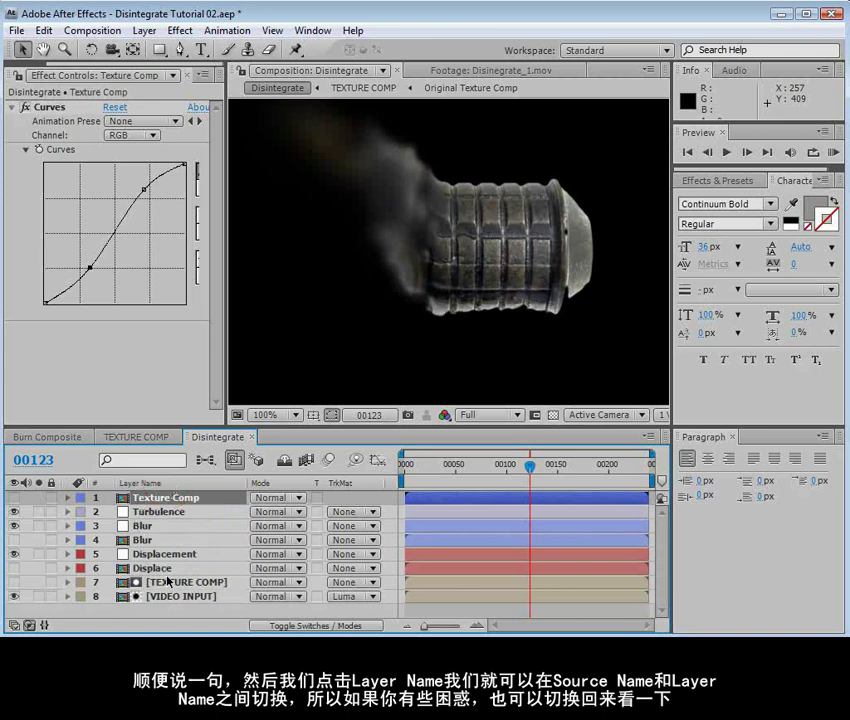
click(163, 485)
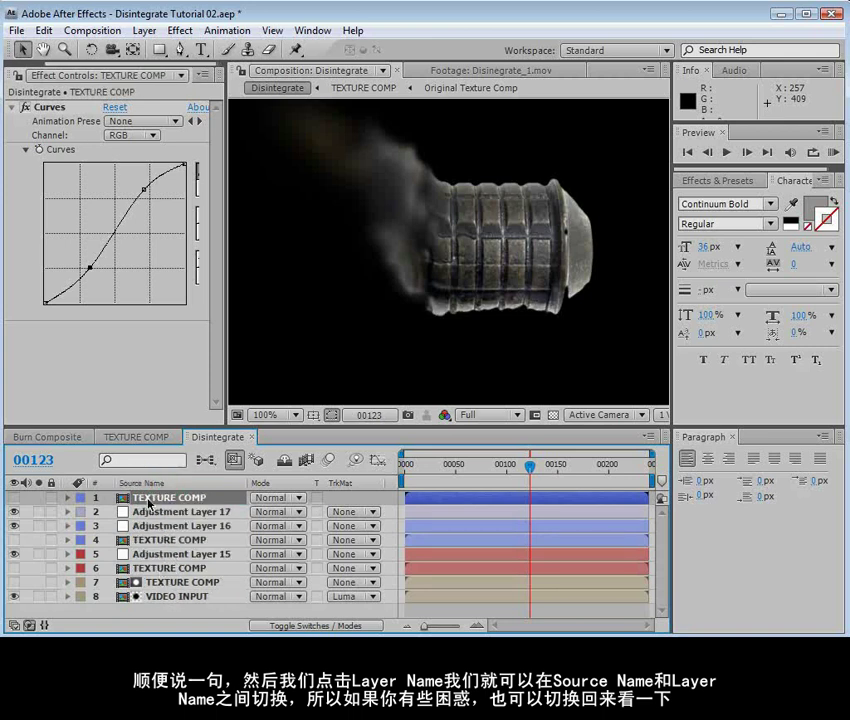
click(152, 484)
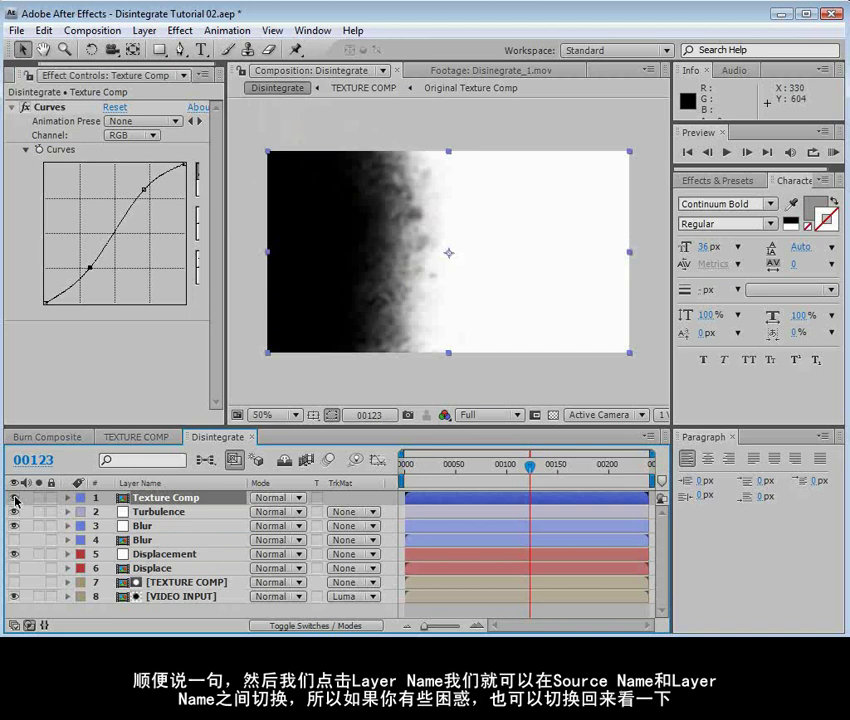
Set the Turbulence layer's track matte to Luma Inverted Matte "Texture Comp", keeping the Texture Comp layer hidden.
click(150, 512)
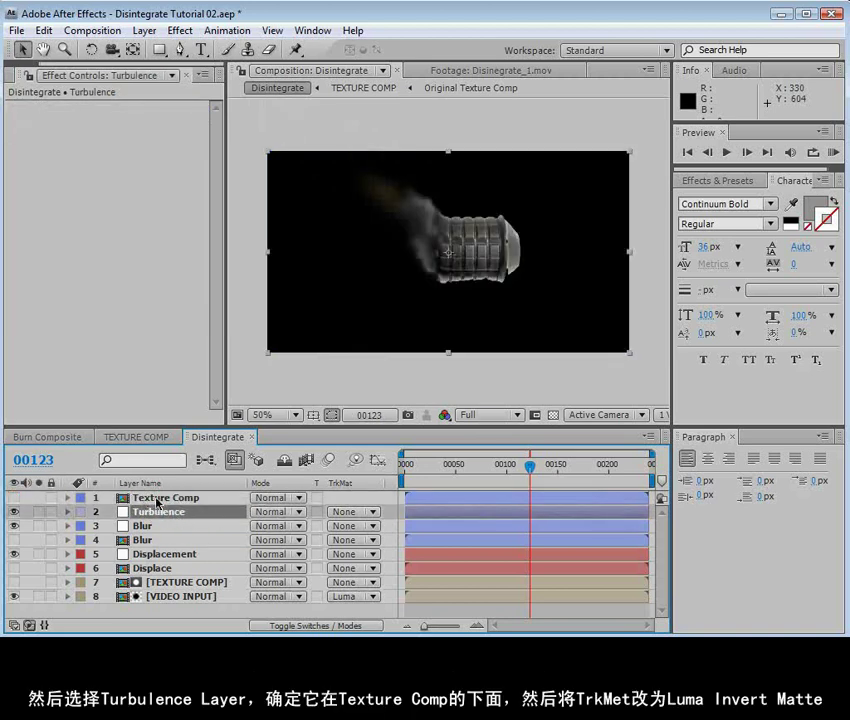
click(358, 511)
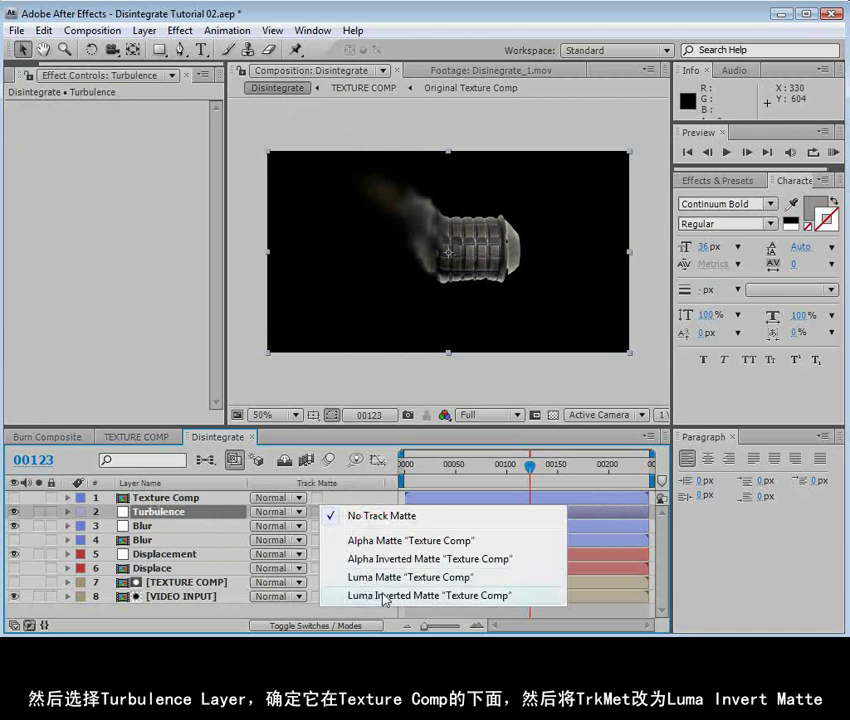
click(381, 596)
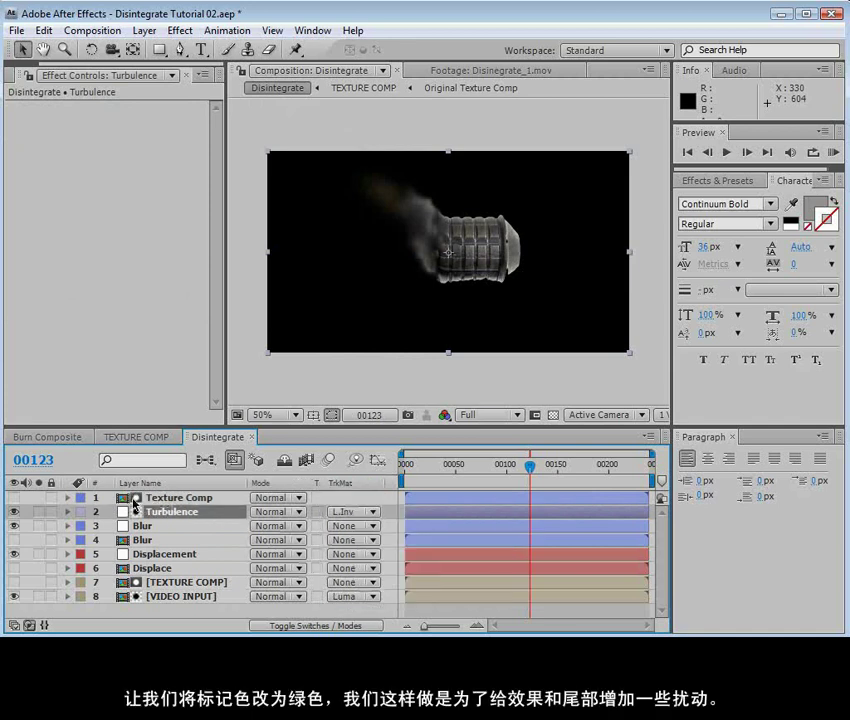
Change the label color of the Texture Comp and Turbulence layers to green.
shift+click(166, 499)
click(81, 512)
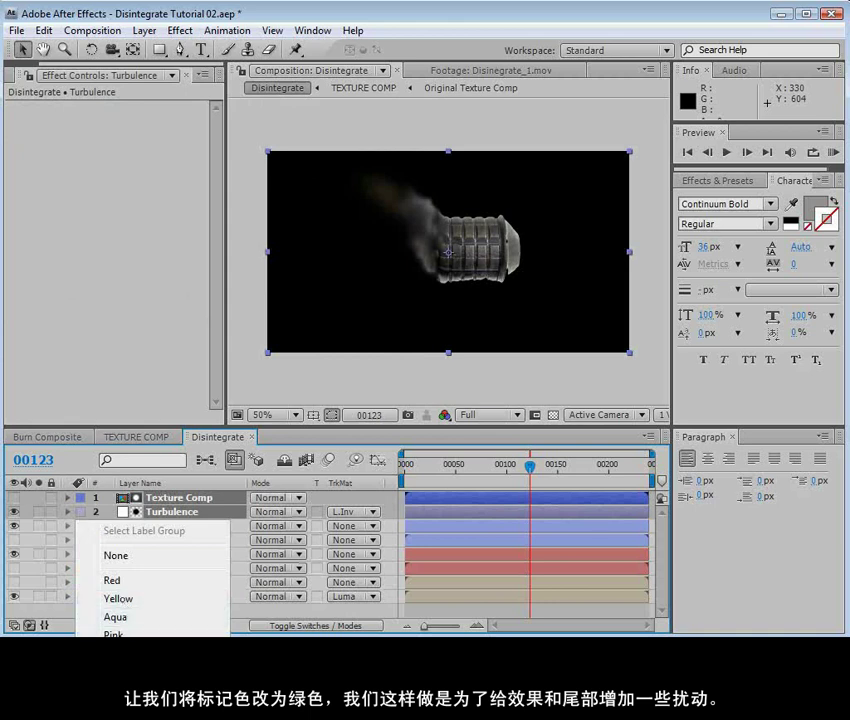
click(193, 546)
click(135, 524)
click(163, 514)
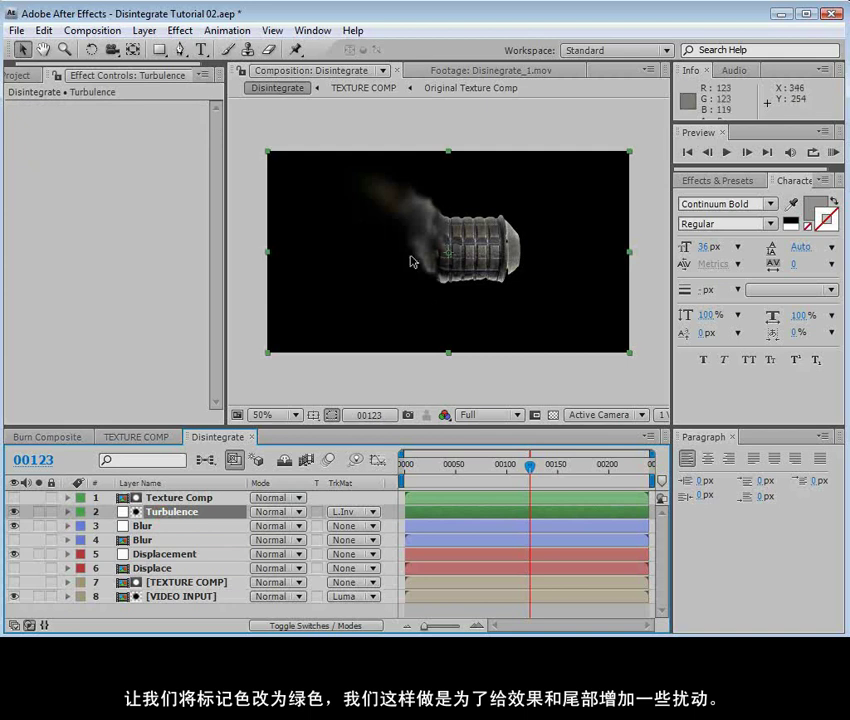
Show the Texture Comp matte, shift its layer a few frames earlier in time, and hide it again.
click(172, 495)
click(14, 498)
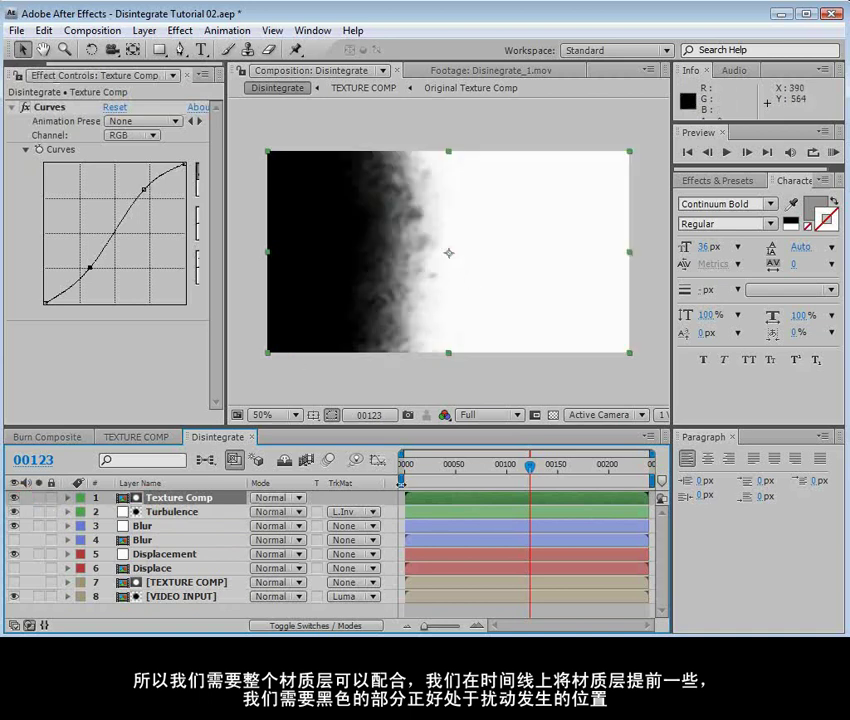
drag(423, 503, 418, 505)
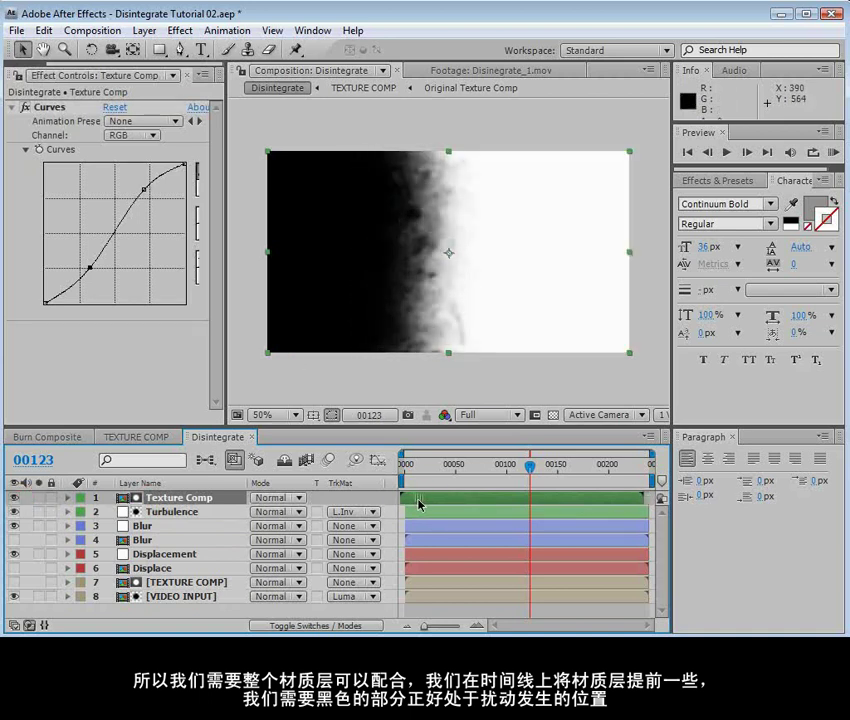
click(14, 497)
click(320, 308)
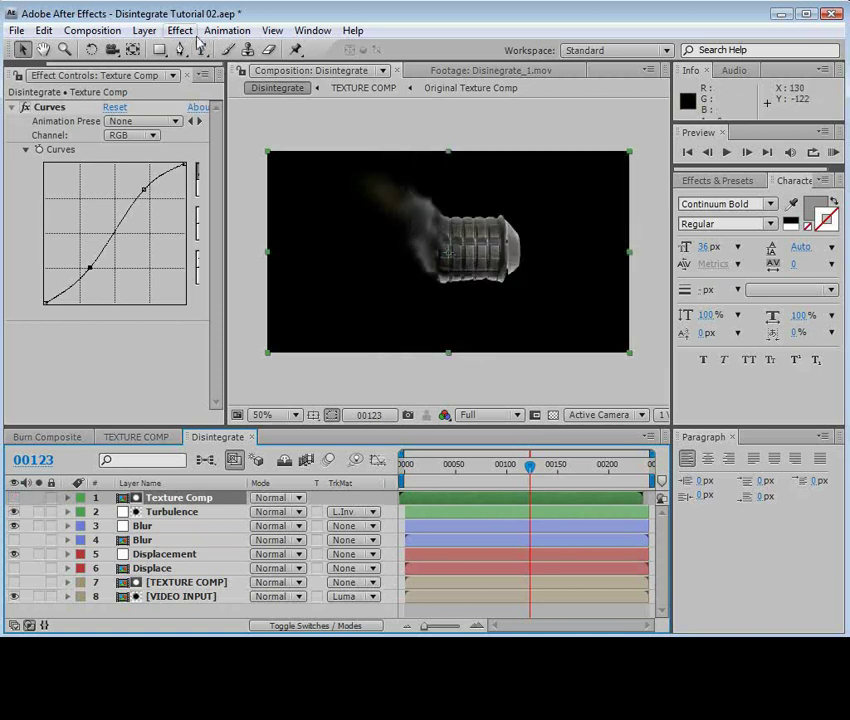
Apply the Turbulent Displace distortion effect to the Turbulence adjustment layer.
click(175, 512)
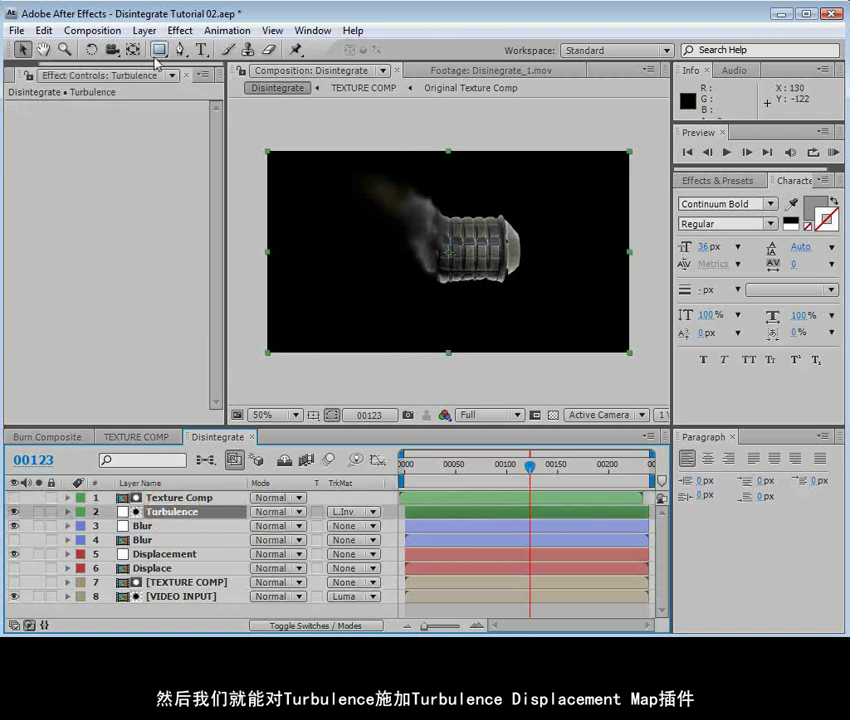
click(180, 30)
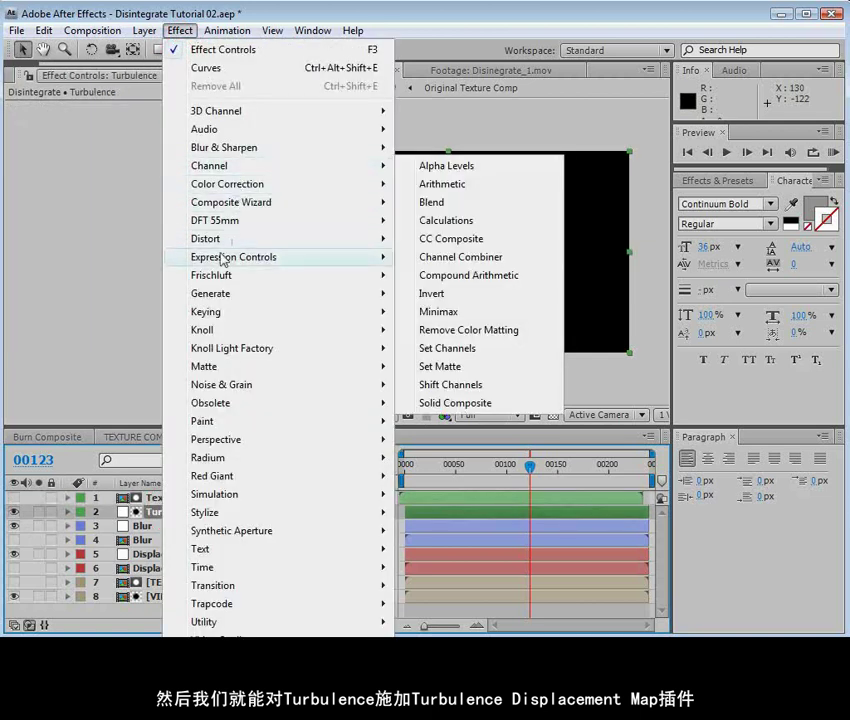
mouse_move(205, 239)
click(470, 630)
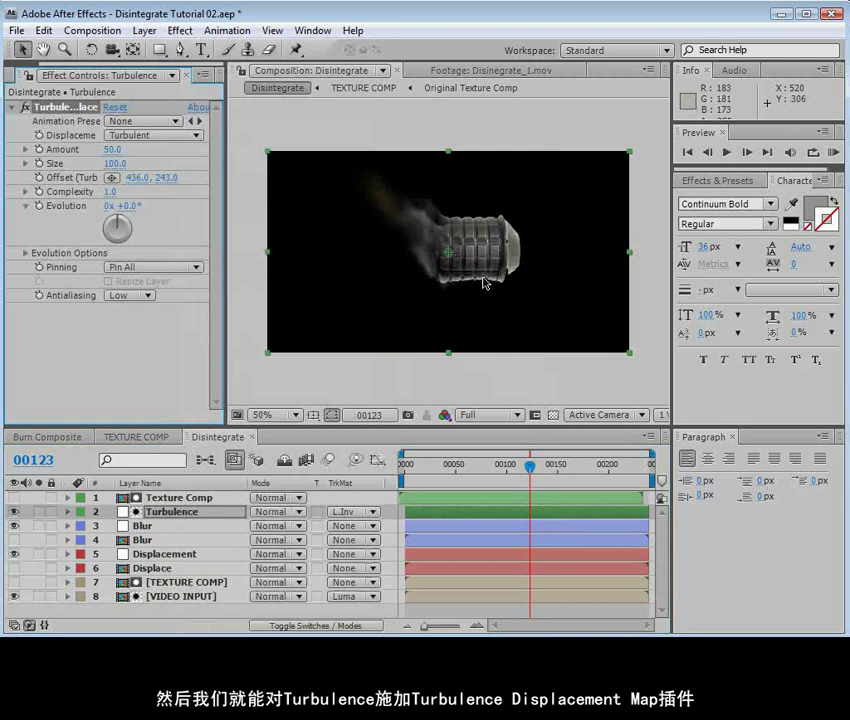
Set the Turbulence layer's Turbulent Displace Size to 17 and Amount to 169 while checking the smoke trail.
key(period)
key(period)
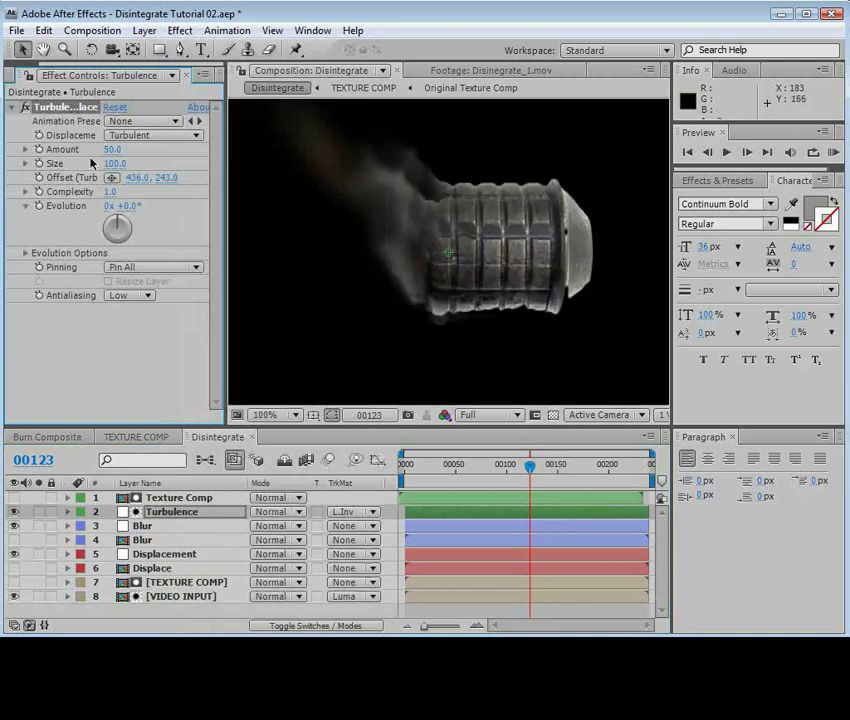
drag(112, 149, 14, 175)
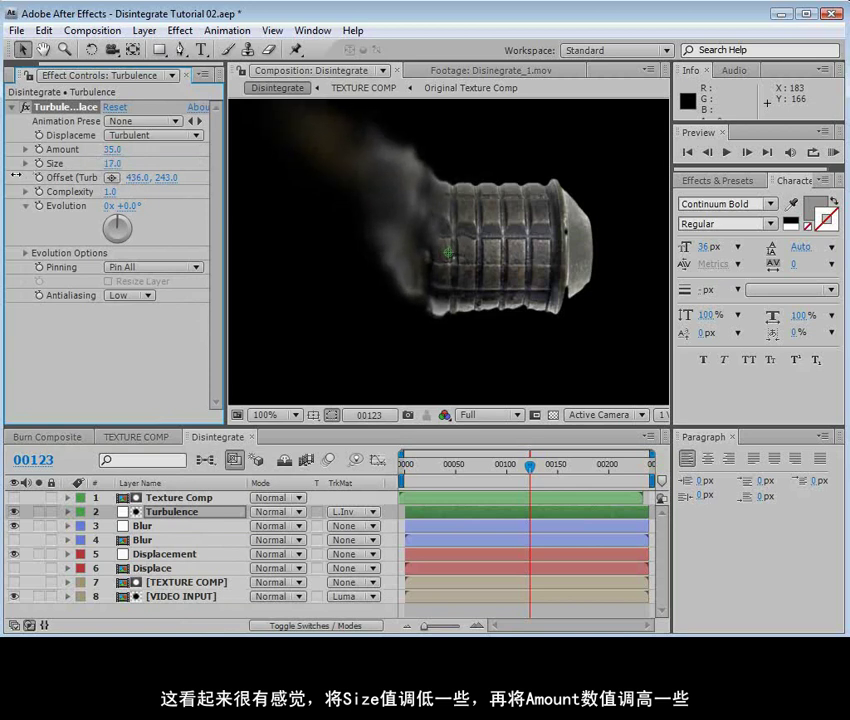
drag(116, 149, 195, 150)
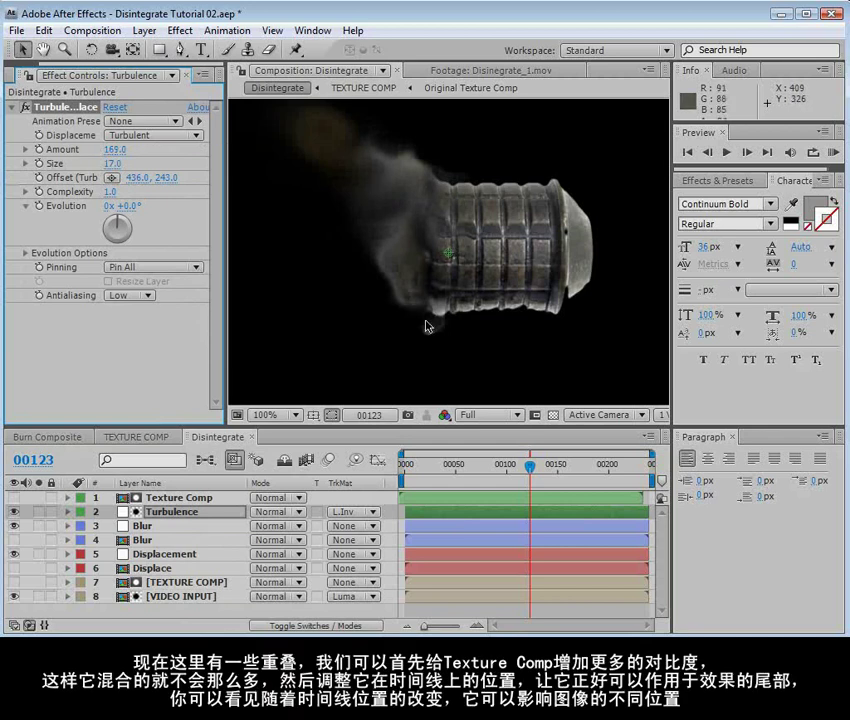
Show the Texture Comp matte and steepen its Curves S-shape, lowering the shadow point and raising the highlight point for more contrast.
click(148, 500)
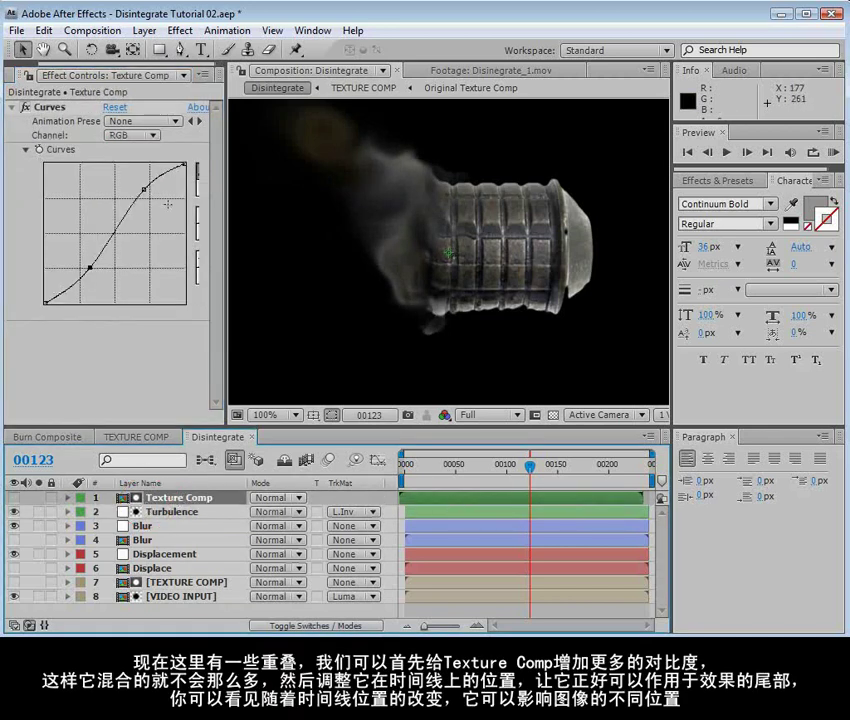
drag(90, 267, 96, 276)
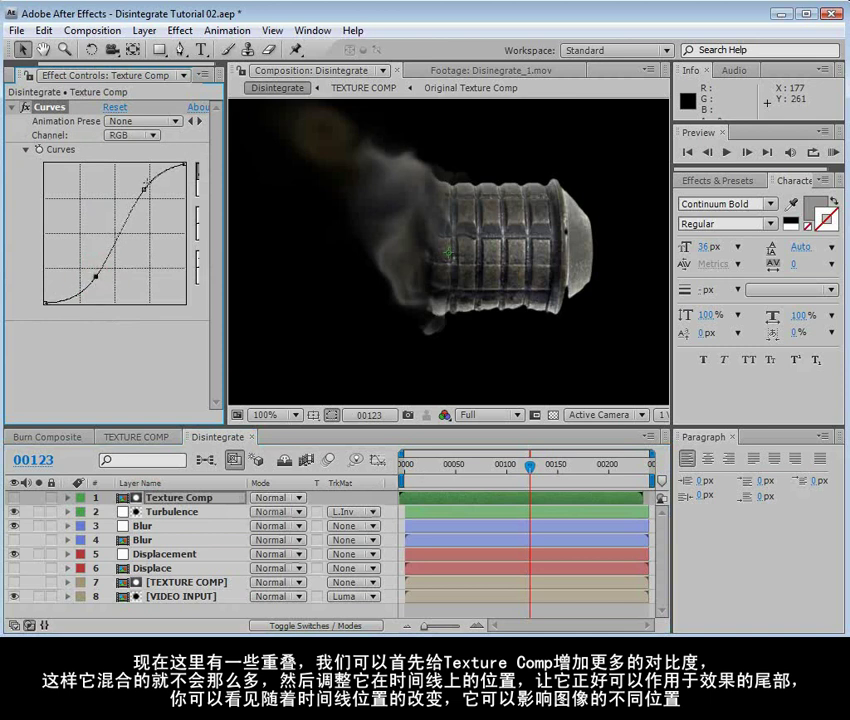
drag(143, 188, 141, 178)
click(14, 497)
click(99, 279)
drag(99, 279, 99, 277)
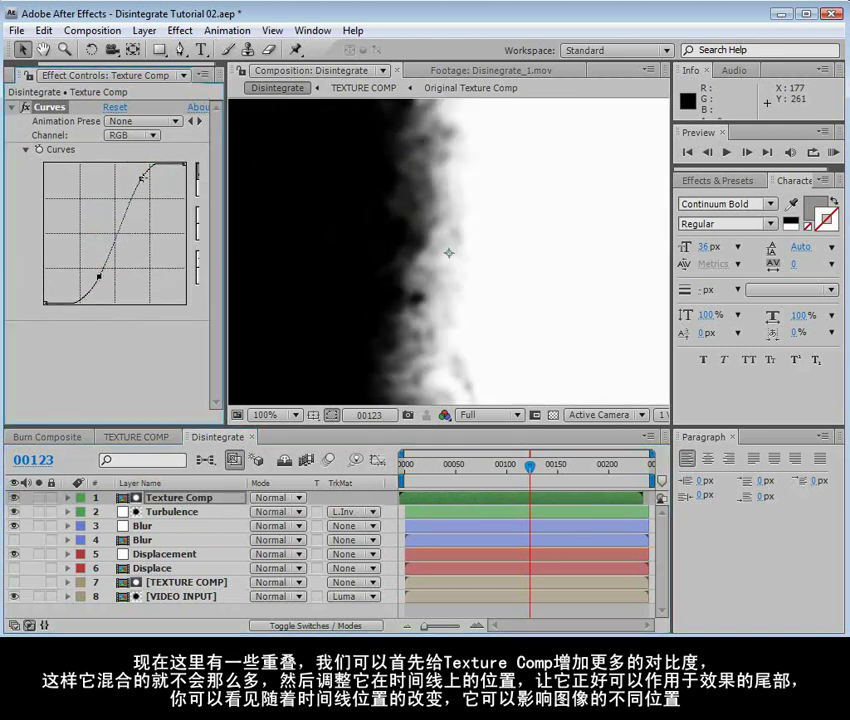
drag(142, 178, 140, 174)
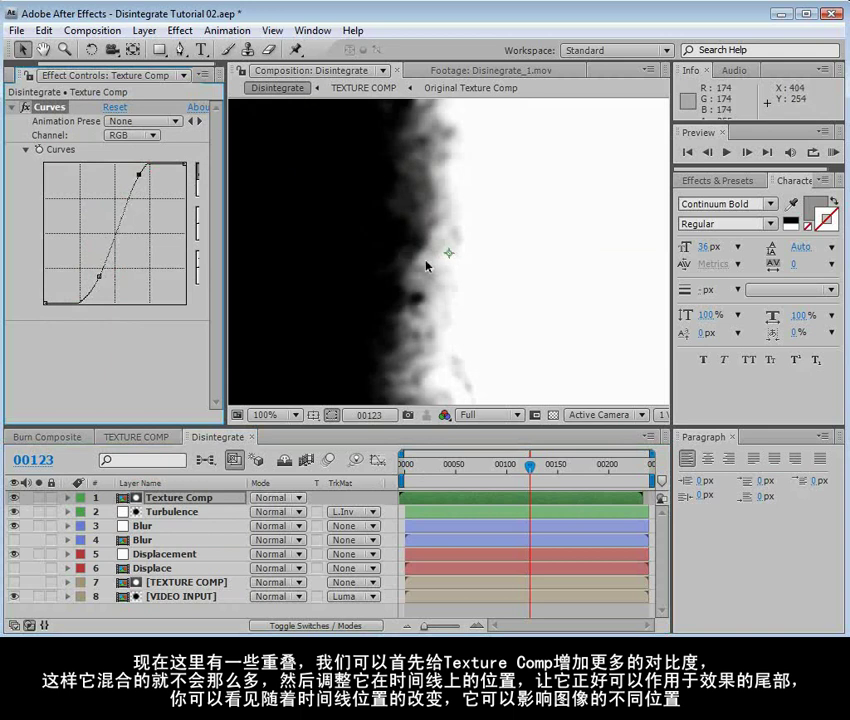
Hide the Texture Comp matte and shift its layer slightly later in time, checking the smoke around frame 122.
click(14, 497)
drag(460, 502, 528, 476)
scroll(398, 286, down, 2)
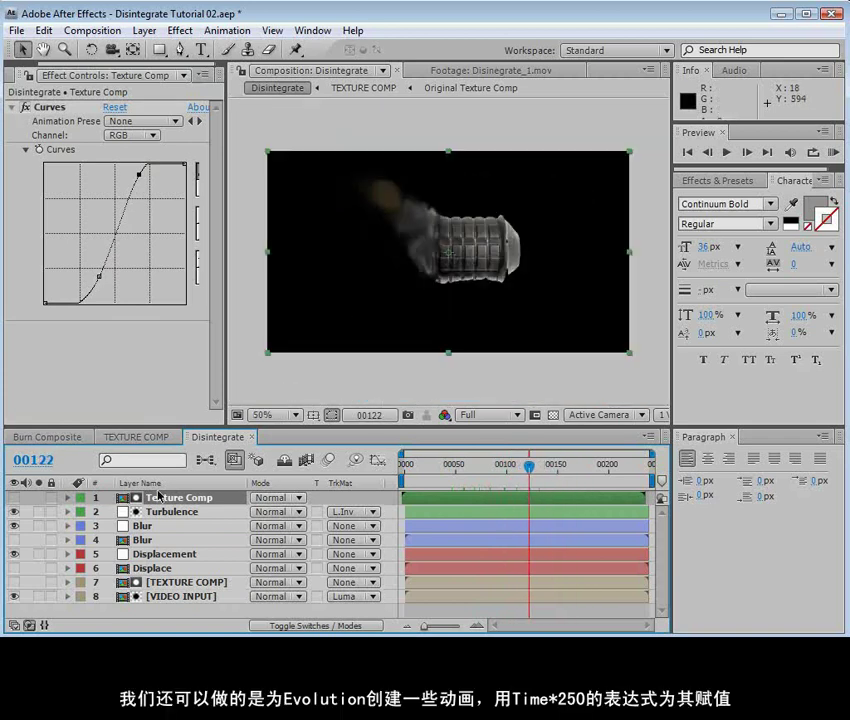
Animate the Turbulence layer's Turbulent Displace Evolution with the expression time*250.
click(170, 511)
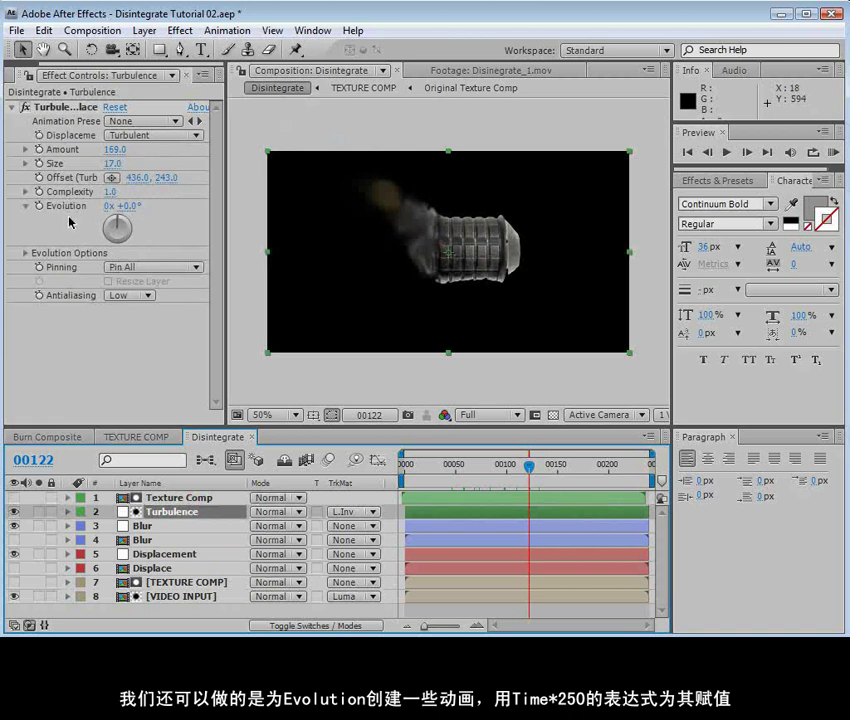
alt+click(40, 206)
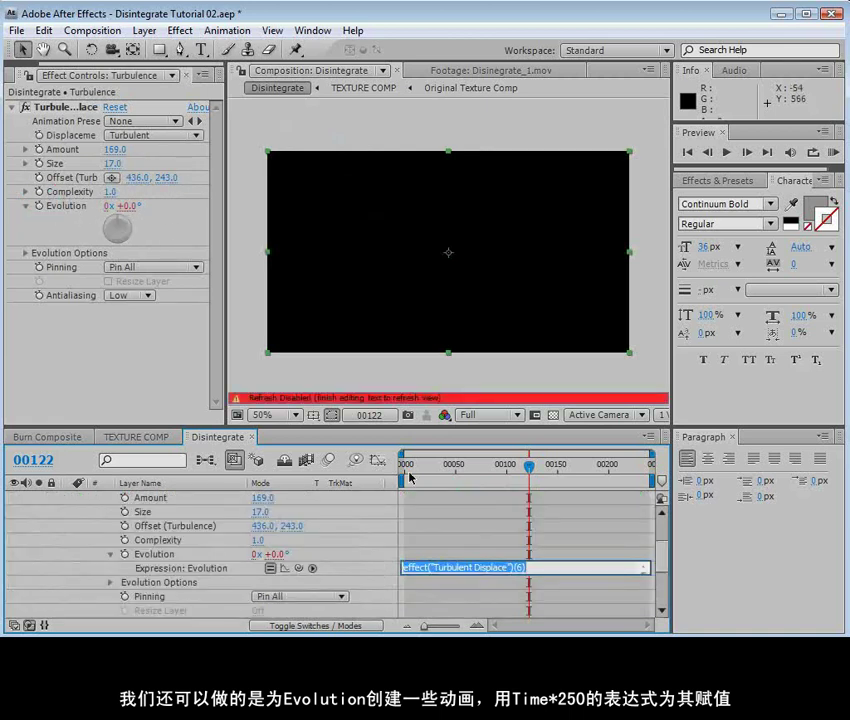
text(time*250)
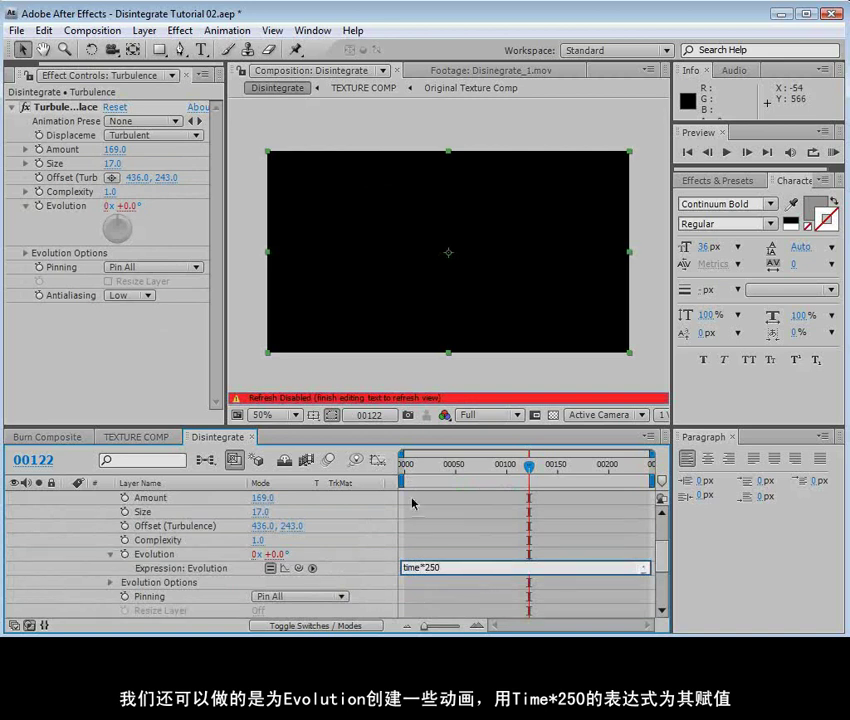
click(453, 552)
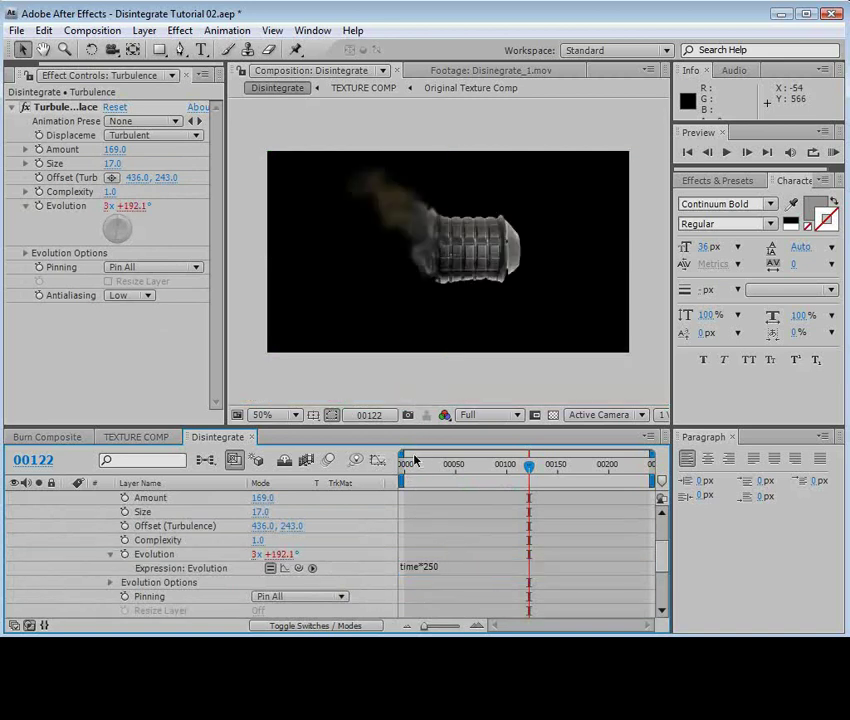
Save the project with the current time at frame 134 and close the Paragraph panel.
drag(421, 486, 541, 478)
key(ctrl+s)
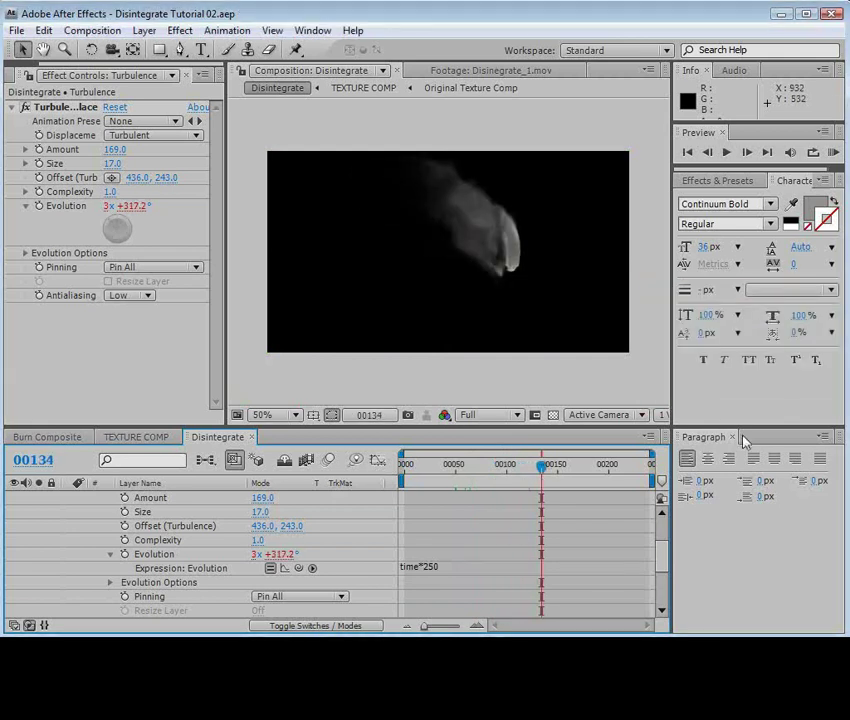
click(733, 437)
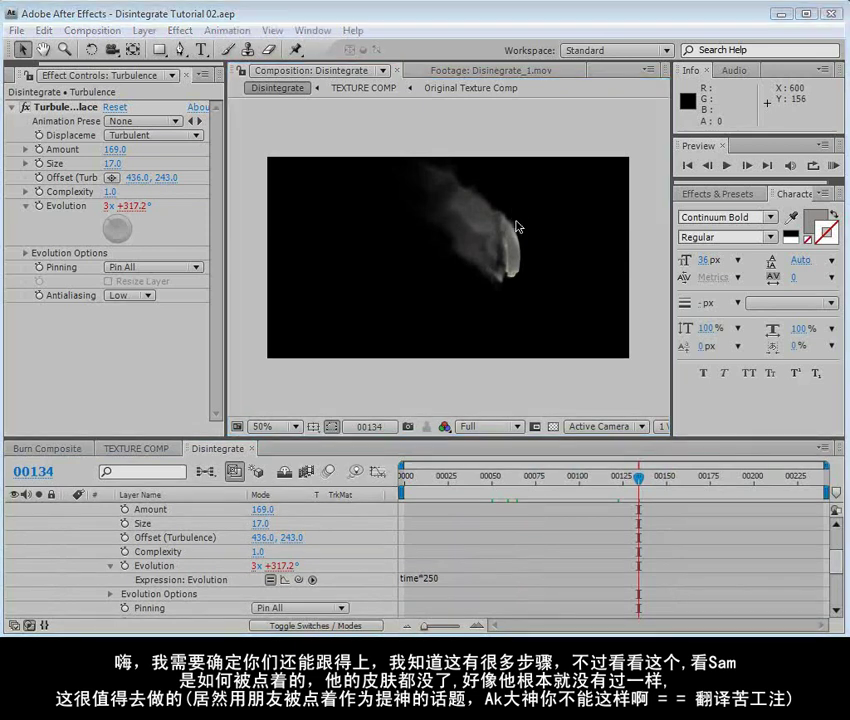
Switch to the media player to watch the sample disintegration clip of a man, and return to After Effects.
key(alt+Tab)
click(434, 533)
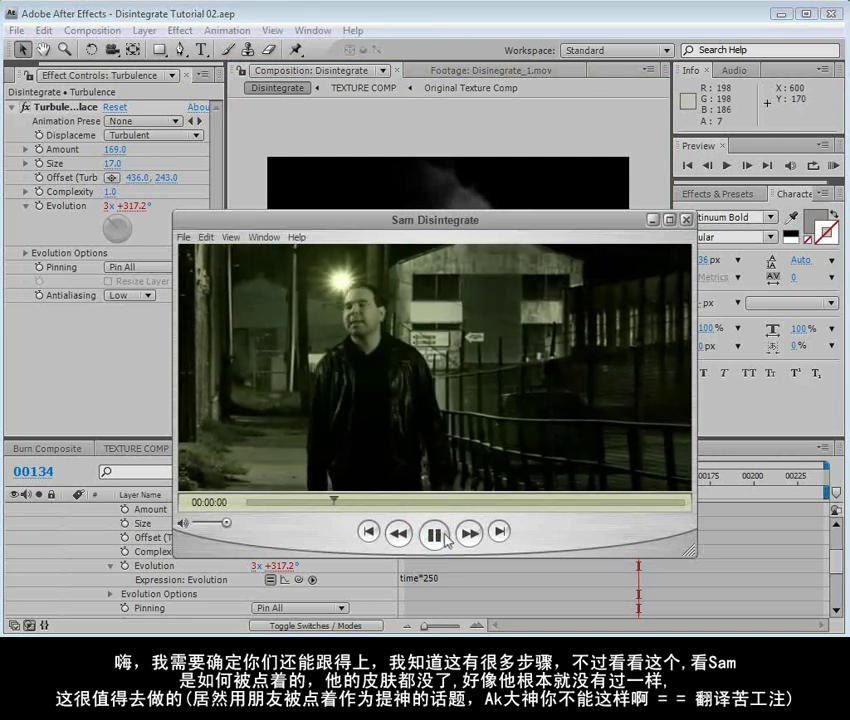
key(space)
drag(500, 501, 564, 510)
click(452, 18)
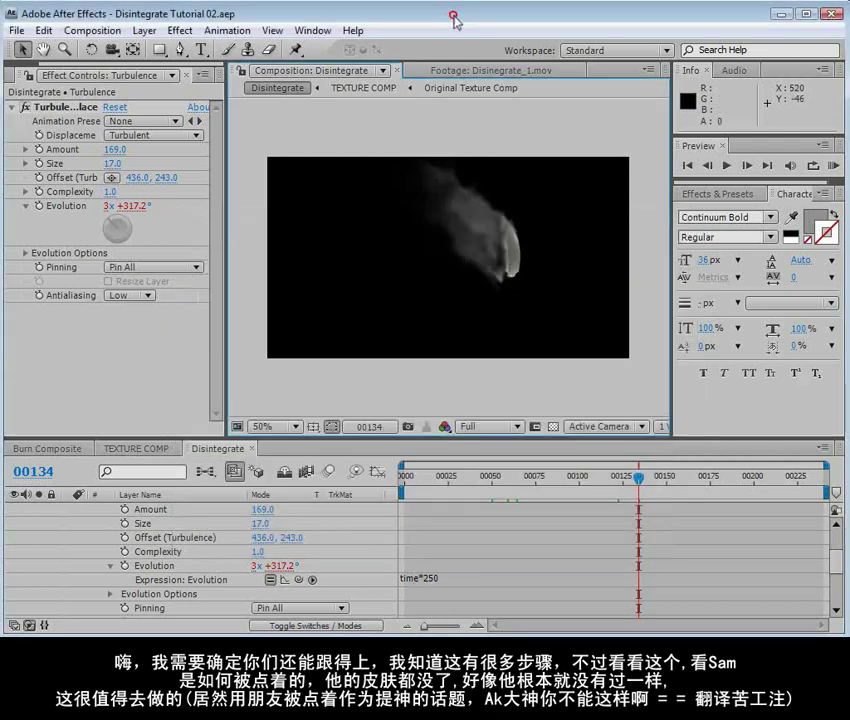
Collapse the open layer properties and set the Blur adjustment layer's Opacity to 90%.
key(ctrl+grave)
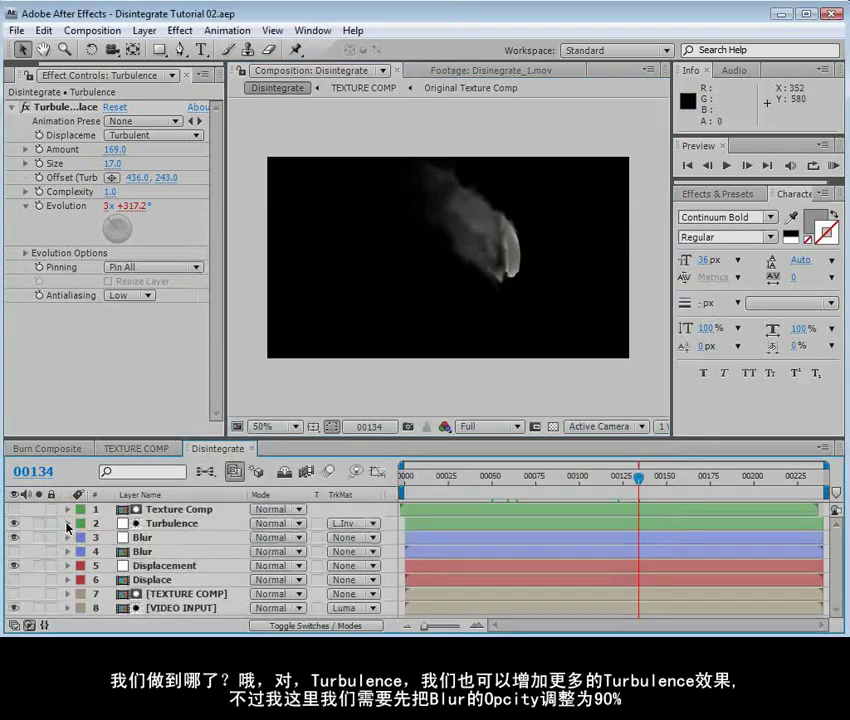
click(178, 526)
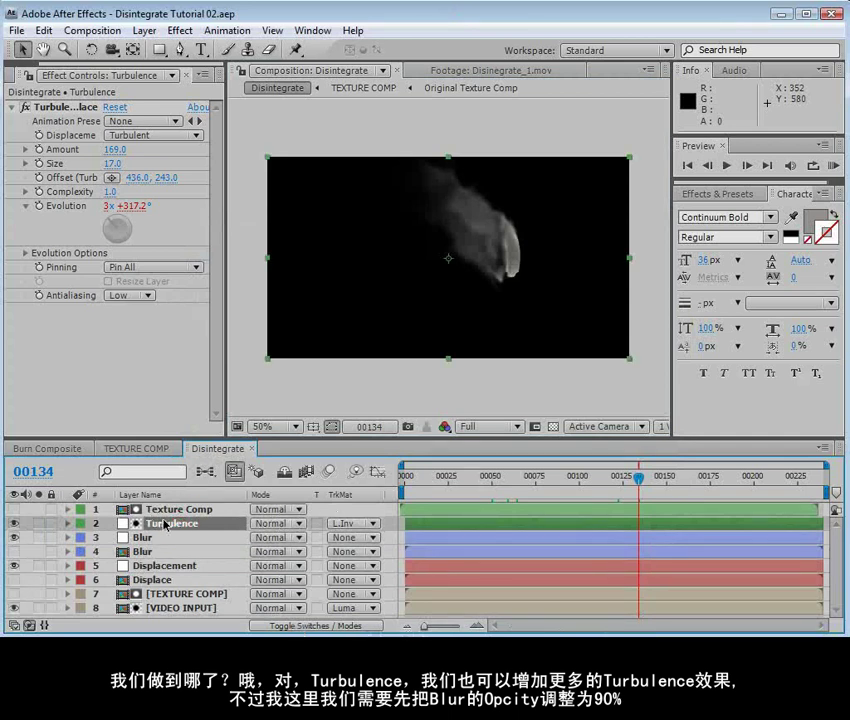
click(146, 538)
click(162, 524)
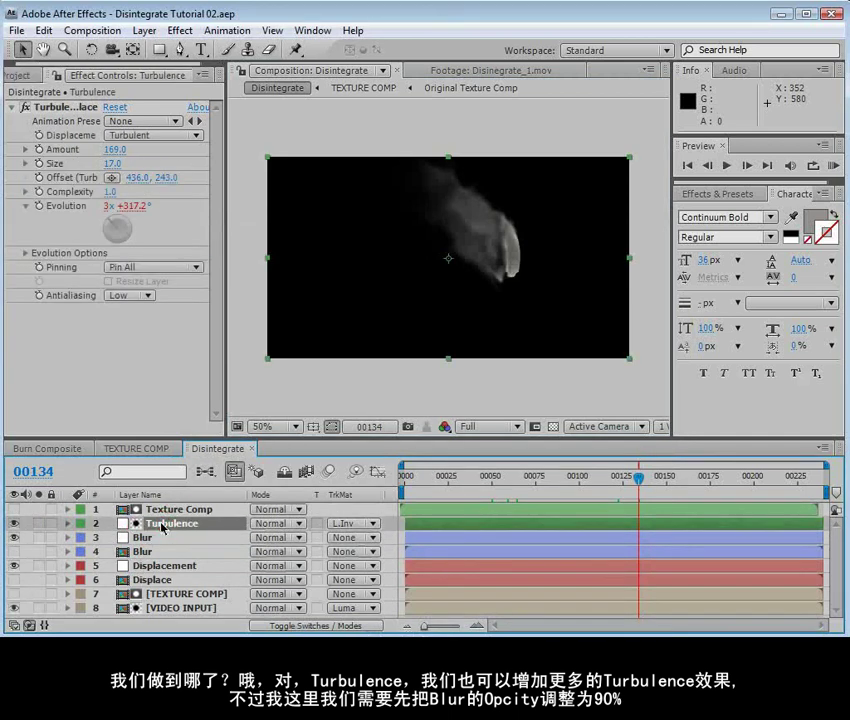
click(145, 538)
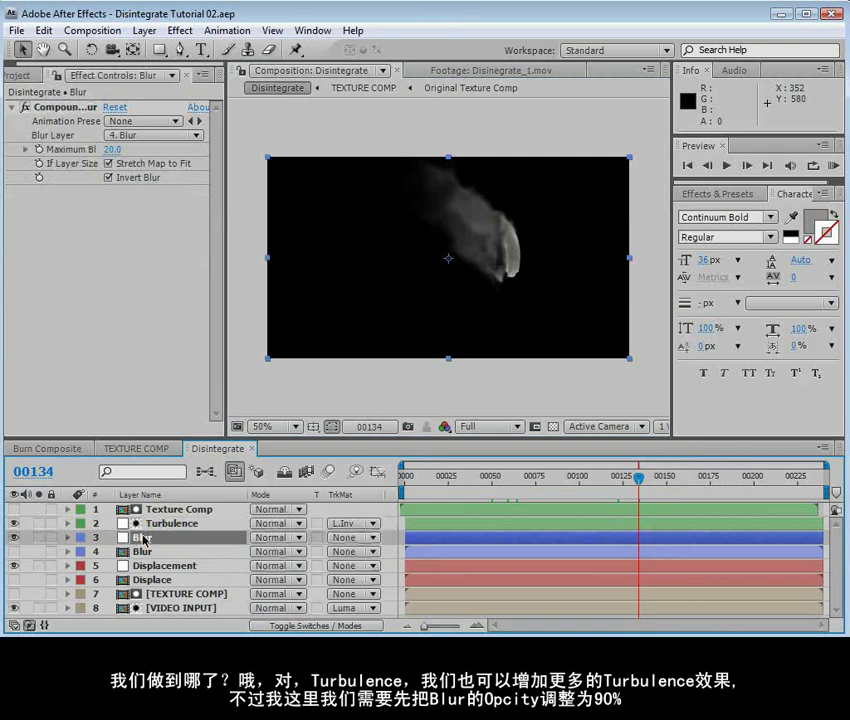
key(t)
click(261, 551)
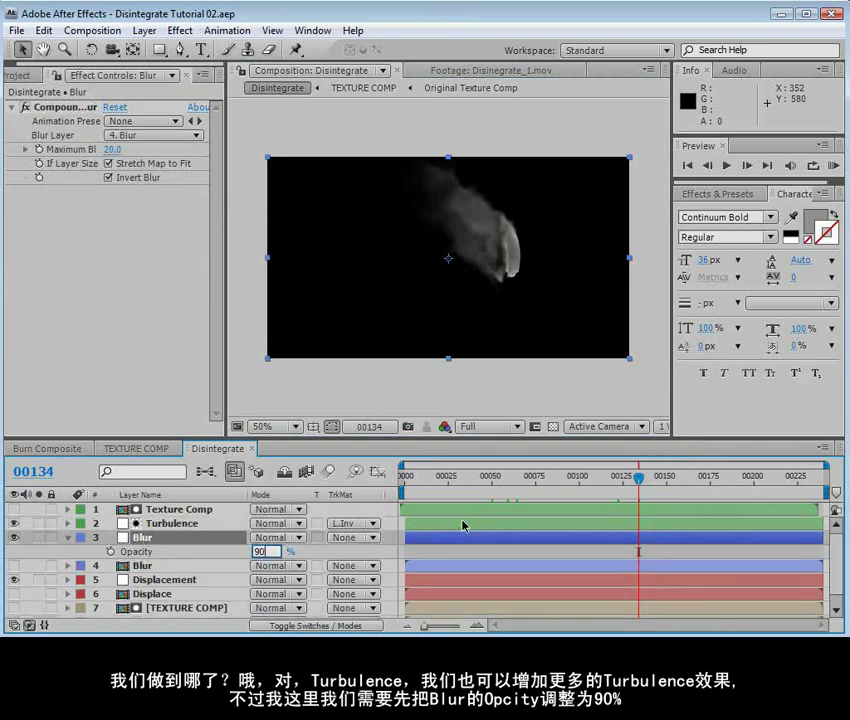
text(90)
key(Return)
Try the Blur adjustment layer's Opacity down to 0% to compare the smoke detail, and restore it to 90%.
key(slash)
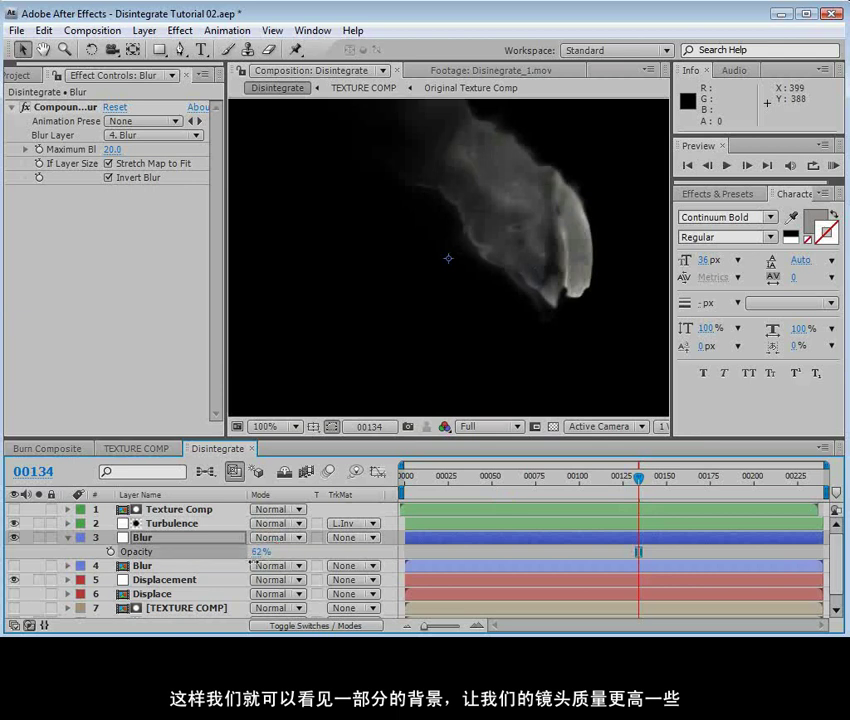
drag(252, 565, 218, 578)
click(257, 552)
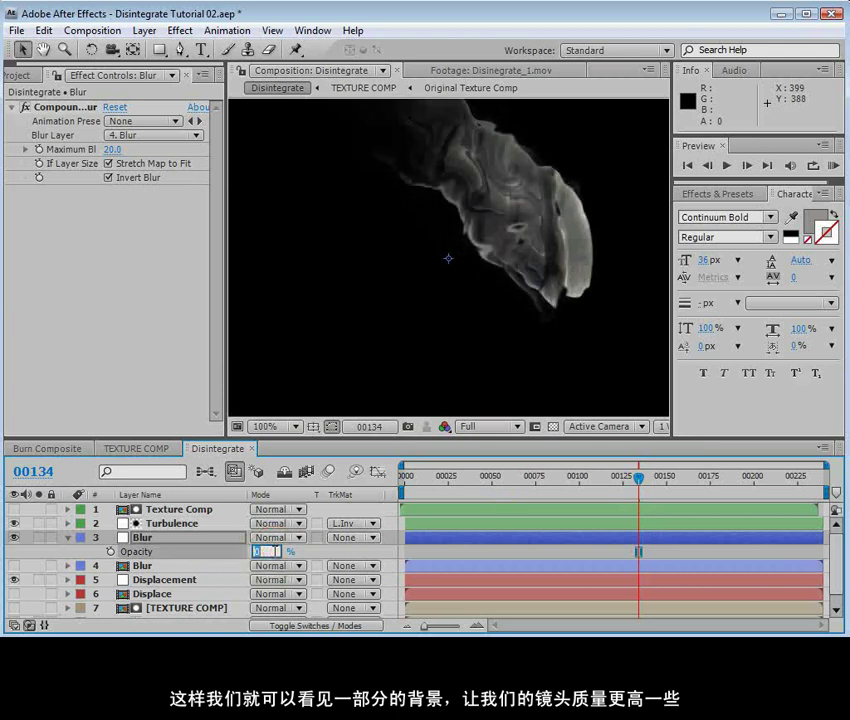
key(Return)
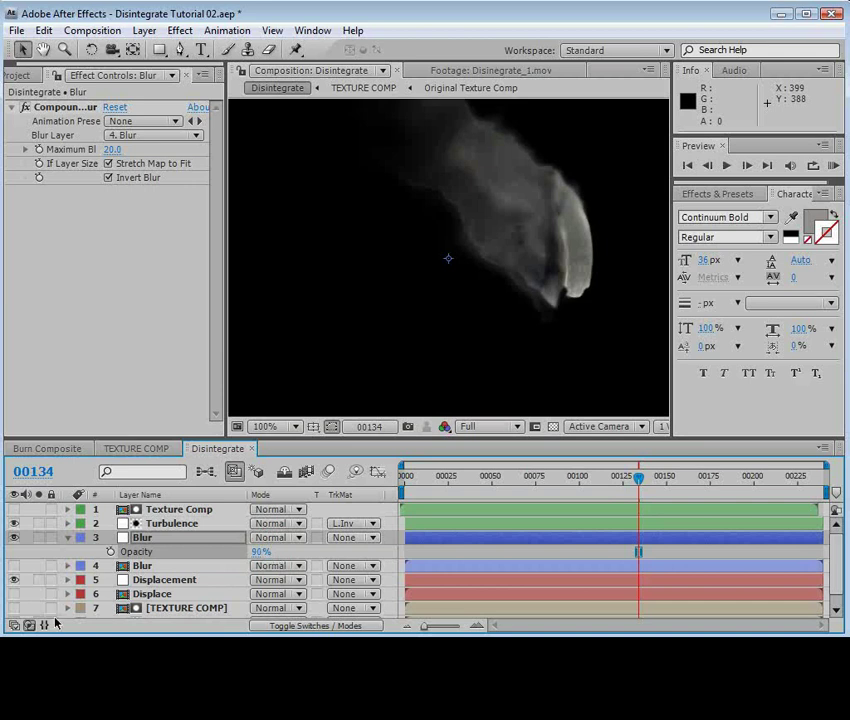
Duplicate the Texture Comp matte and the Turbulence layer together.
click(170, 523)
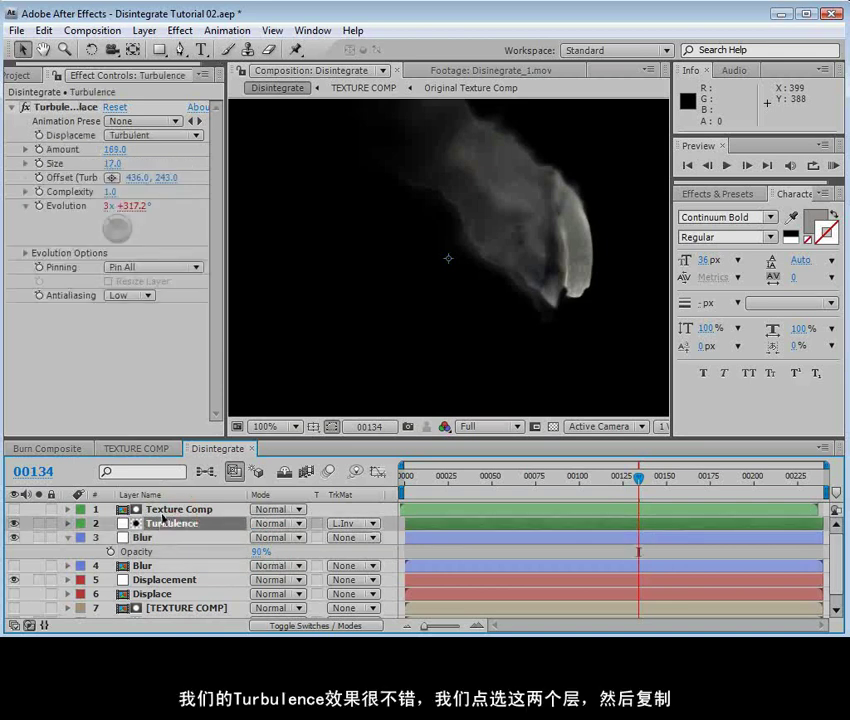
shift+click(165, 512)
click(44, 31)
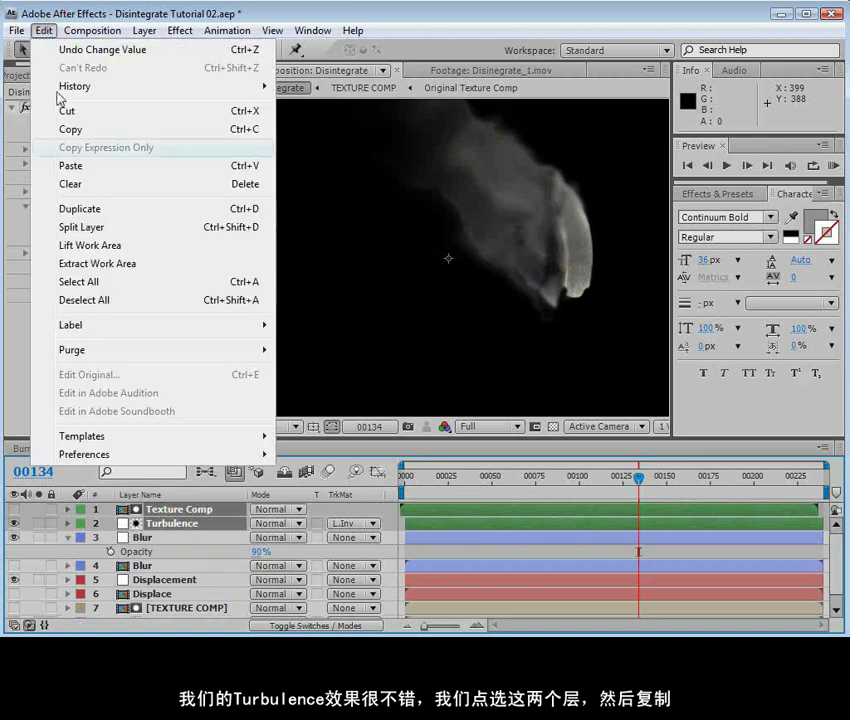
click(145, 209)
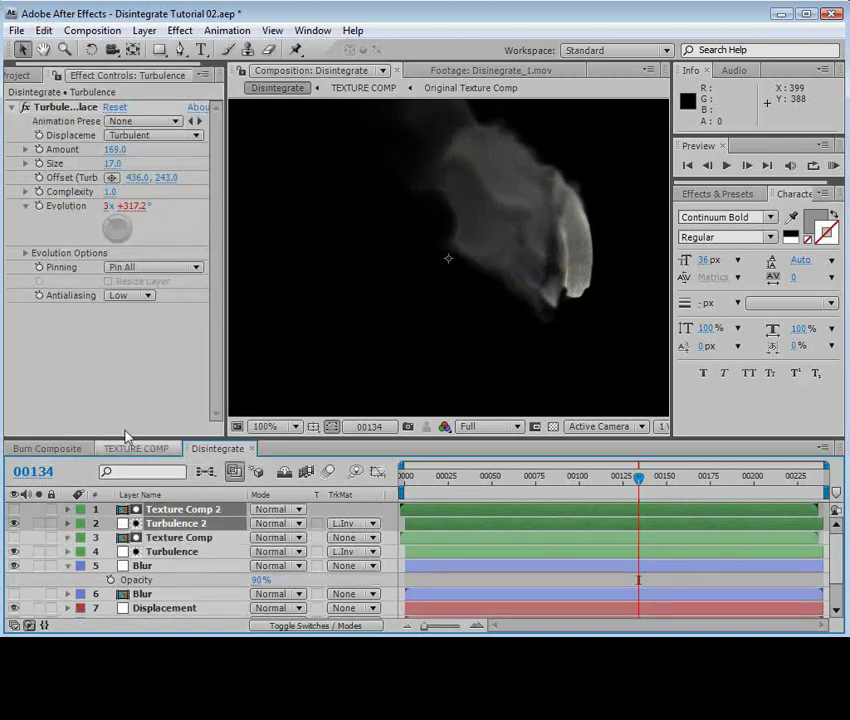
Set the duplicate Turbulence 2 layer's Turbulent Displace Amount to 249 and Size to 21.
click(175, 535)
click(173, 528)
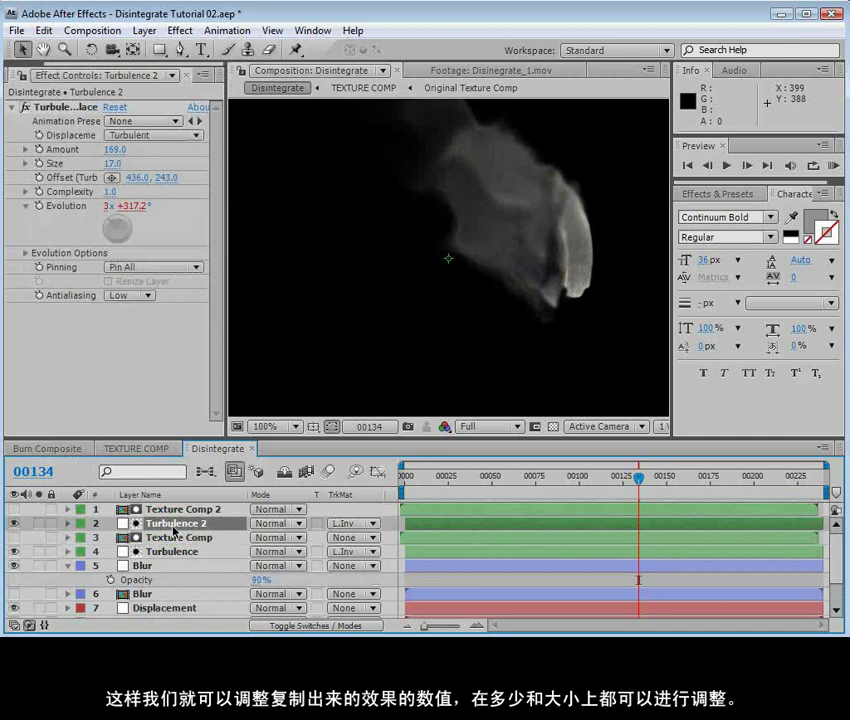
drag(115, 170, 184, 162)
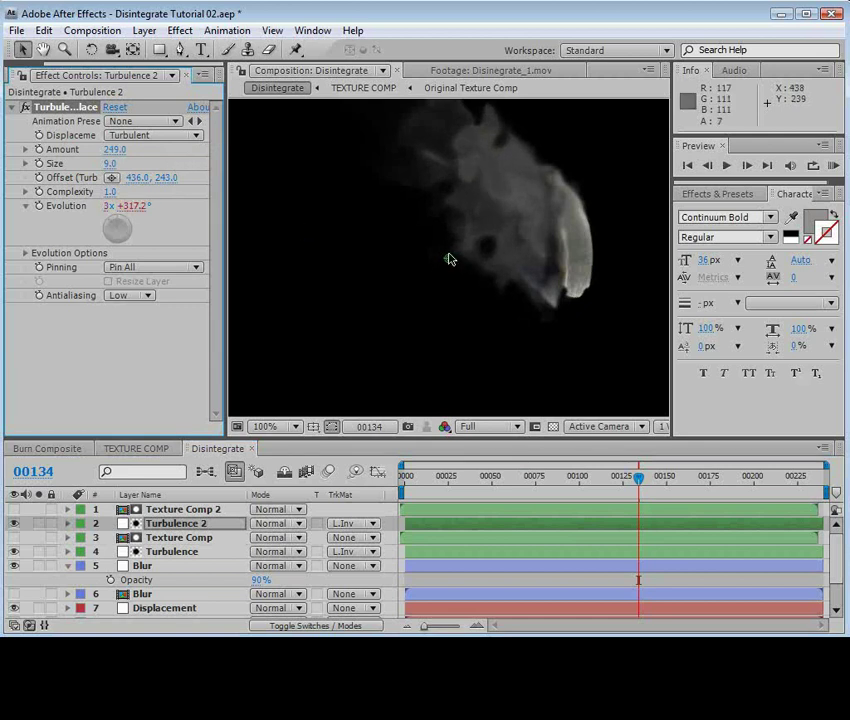
drag(109, 166, 114, 161)
key(comma)
key(comma)
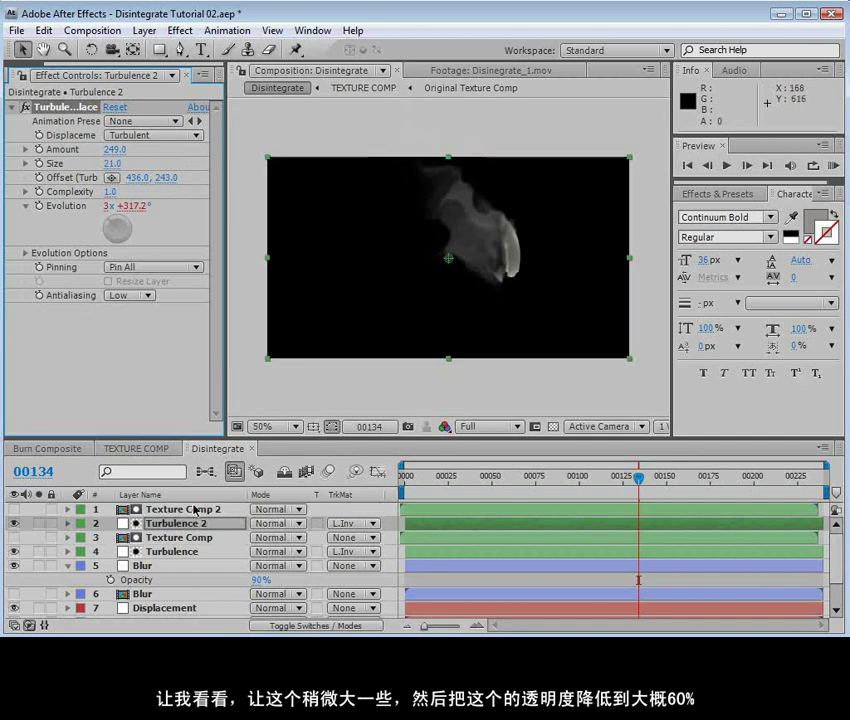
Set the Turbulence 2 layer's Opacity to 60% and check the result up close.
click(170, 528)
key(t)
click(260, 537)
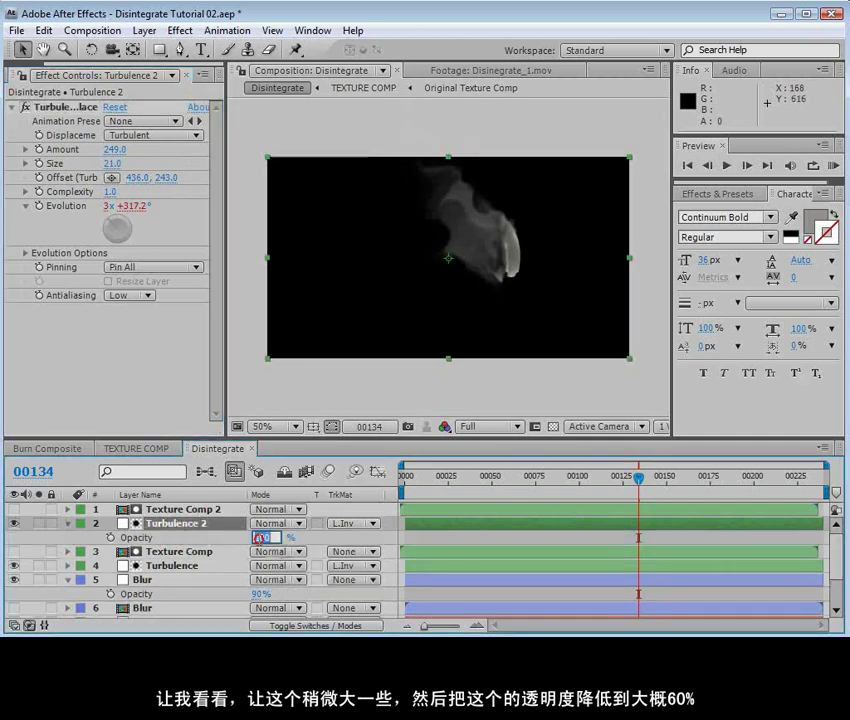
key(Return)
key(period)
key(period)
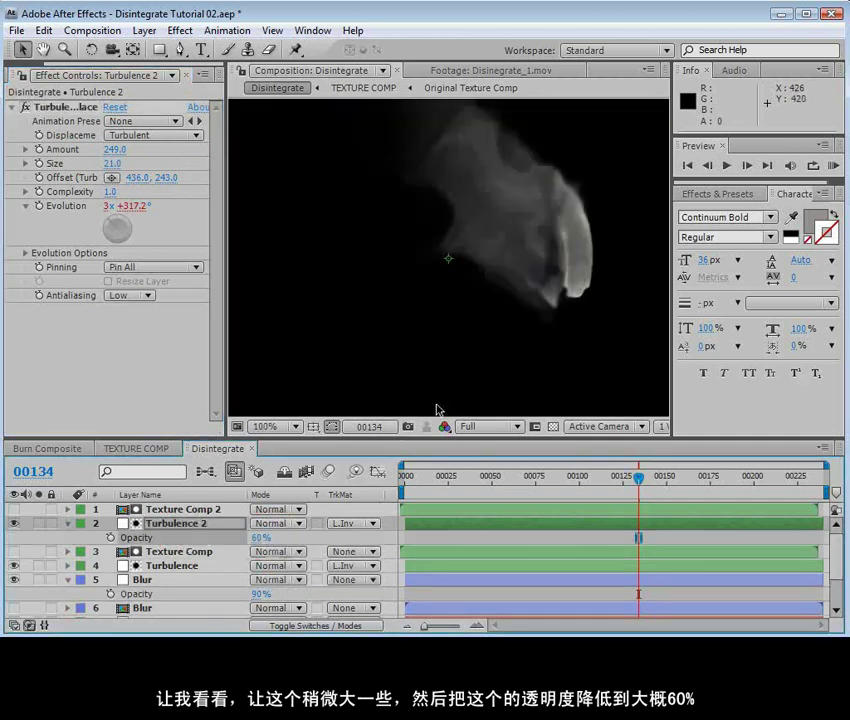
Set the original Turbulence layer's Opacity to 45% and save the project.
click(172, 565)
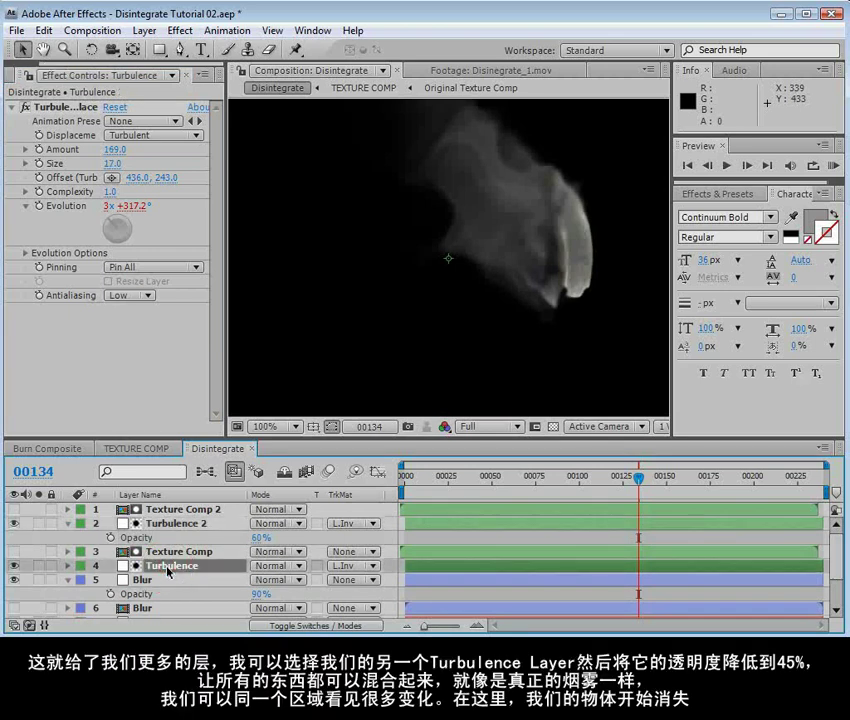
key(t)
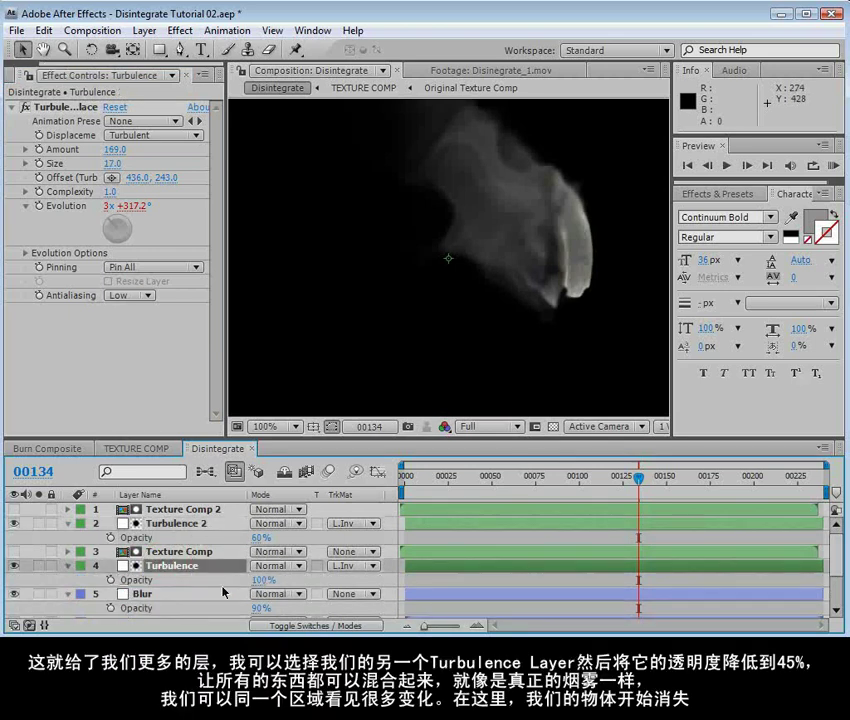
drag(262, 580, 213, 585)
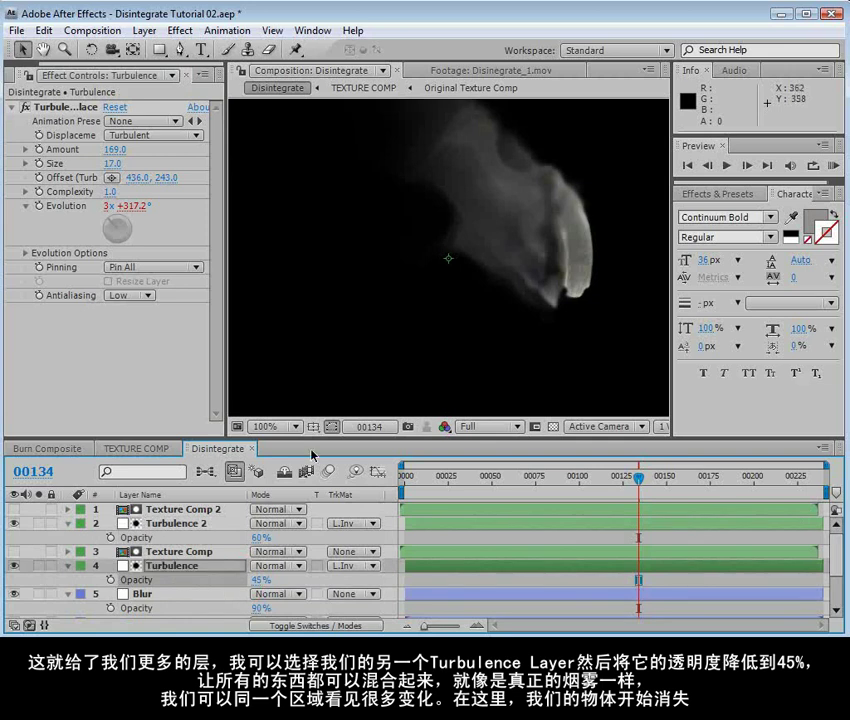
key(h)
drag(580, 204, 470, 252)
key(v)
key(ctrl+s)
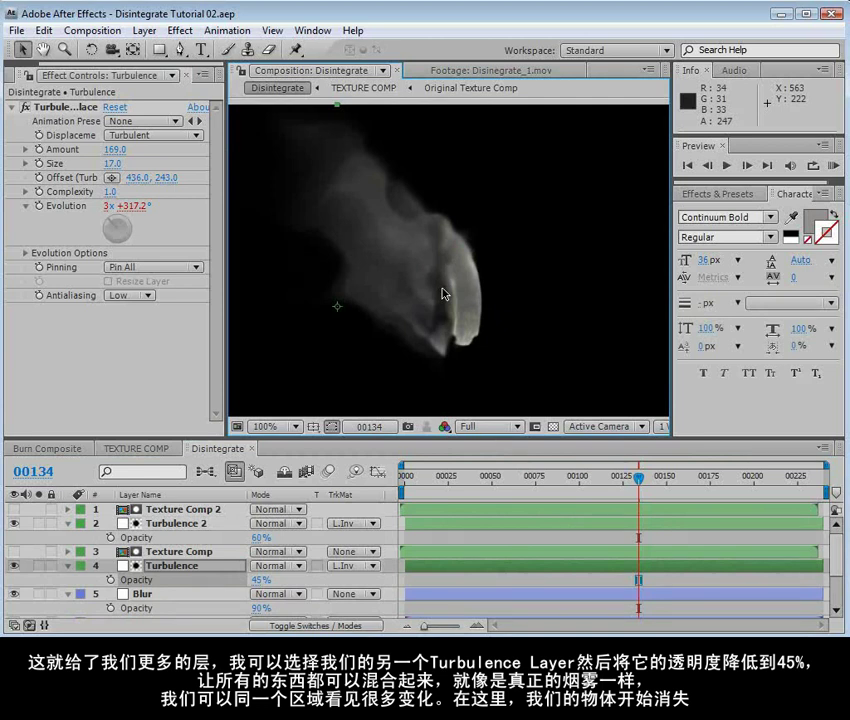
Examine the blended smoke trail around the grenade at frame 125, both close up and in full view.
mouse_move(638, 478)
mouse_down()
mouse_move(613, 481)
mouse_move(651, 485)
mouse_move(622, 486)
mouse_up()
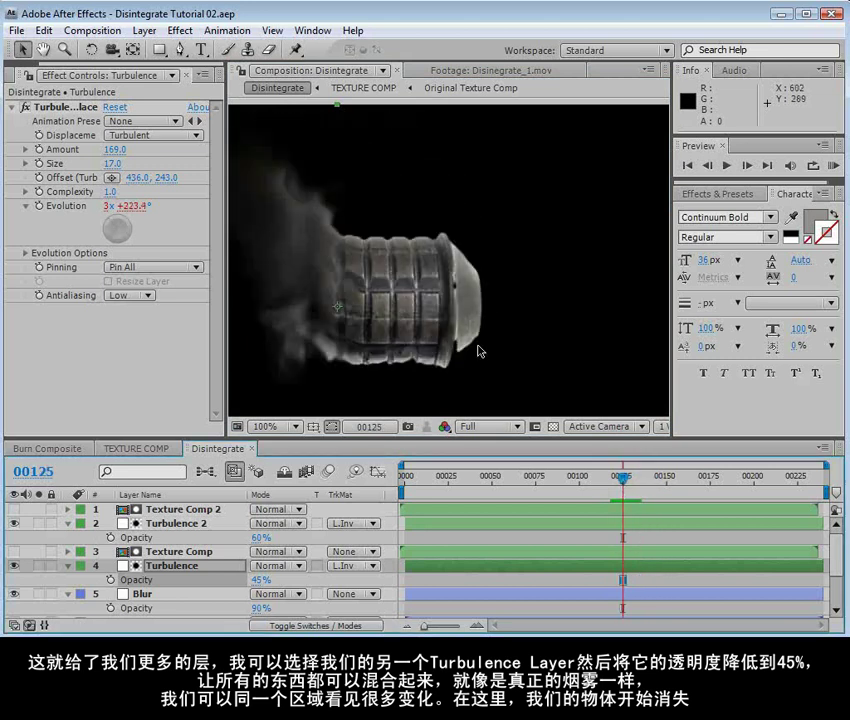
key(comma)
key(comma)
key(h)
drag(454, 340, 486, 316)
key(v)
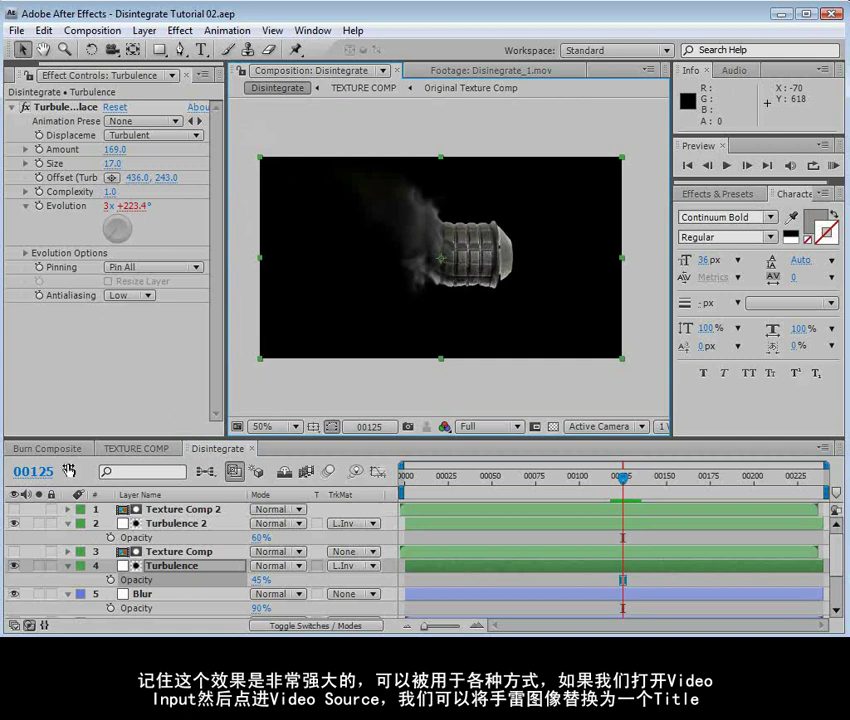
Collapse the opacity properties of the Turbulence and Blur layers and enlarge the timeline area.
click(68, 524)
click(68, 552)
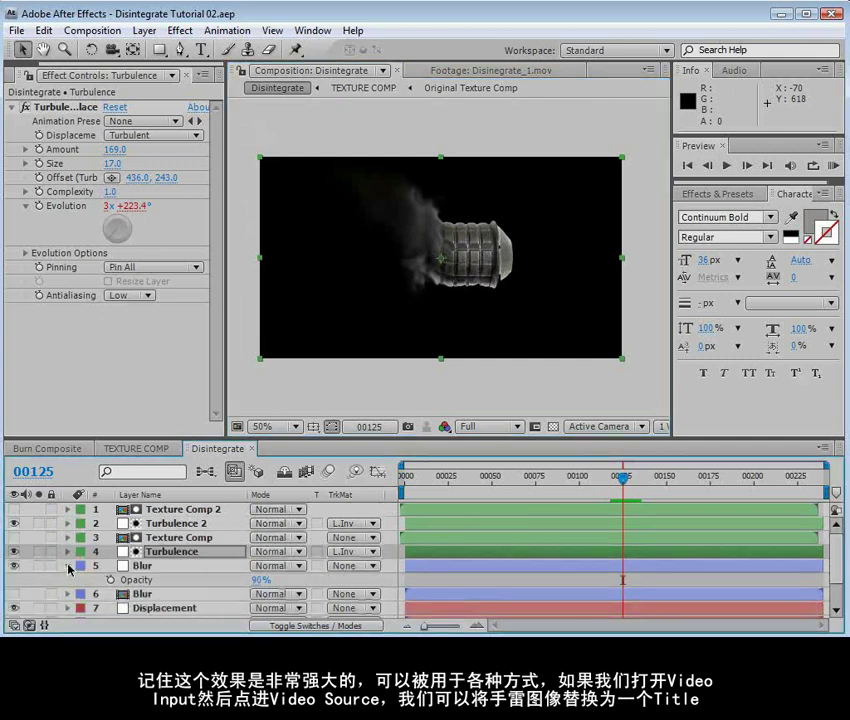
click(68, 566)
drag(161, 438, 165, 357)
Open the VIDEO INPUT composition and its nested VIDEO SOURCE composition, and select the grenade.psd layer.
click(170, 572)
double_click(173, 564)
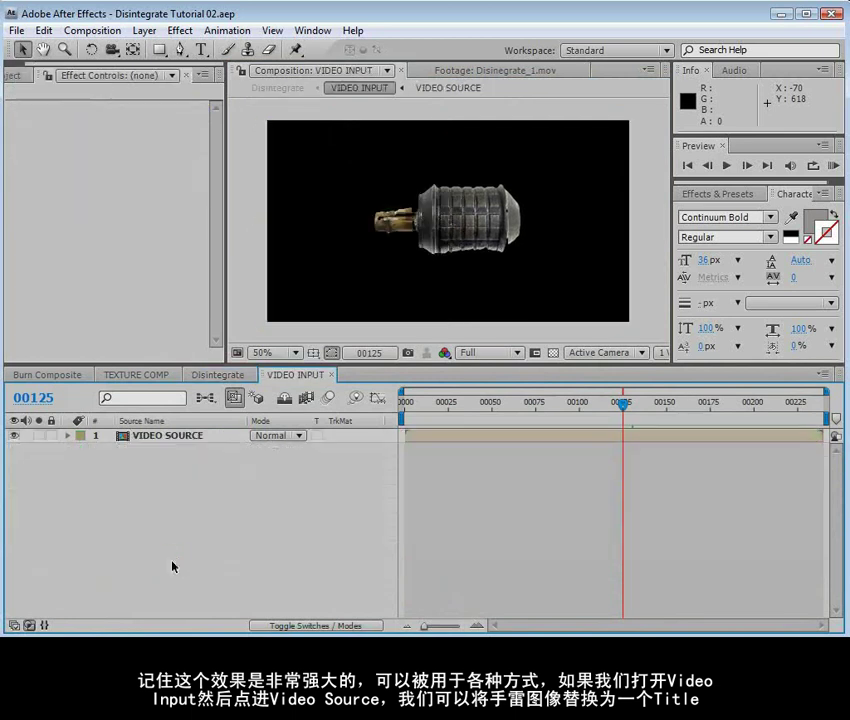
double_click(150, 436)
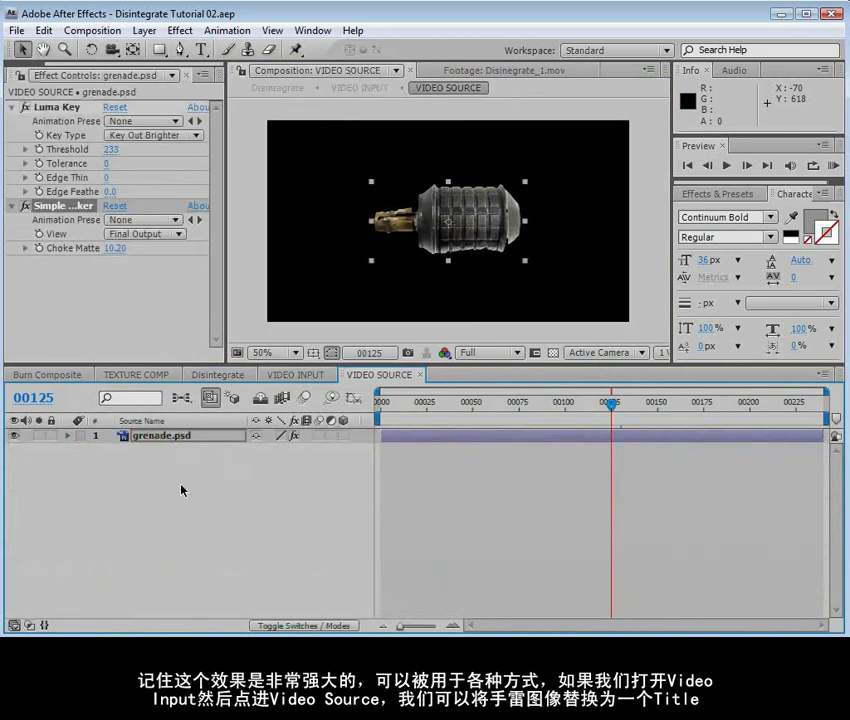
click(432, 222)
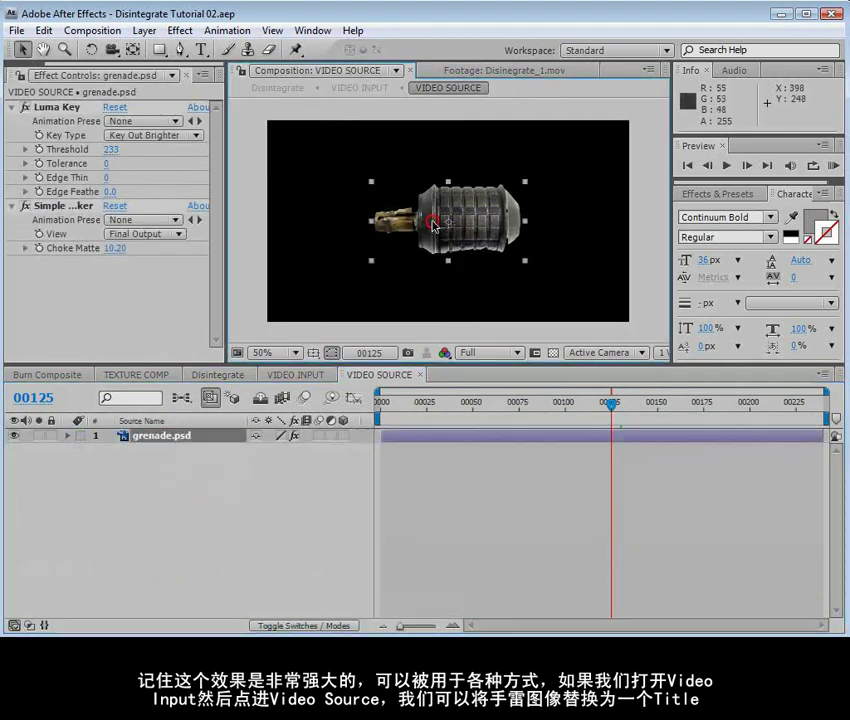
Add a COPILOT text layer over the grenade, enlarge it to about the grenade's width, and hide the grenade.psd layer.
click(201, 49)
click(365, 215)
text(CAPS)
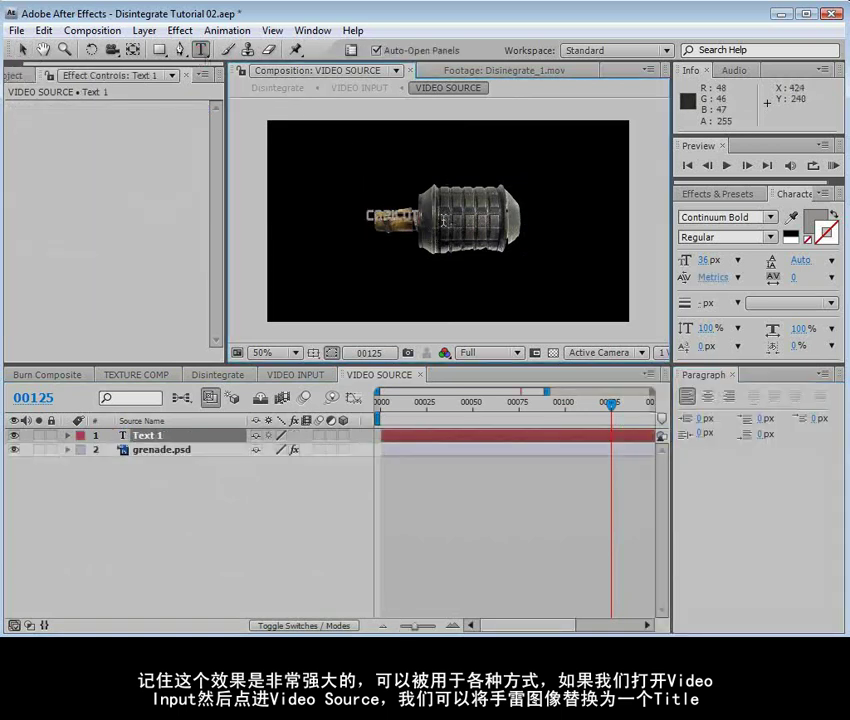
click(22, 49)
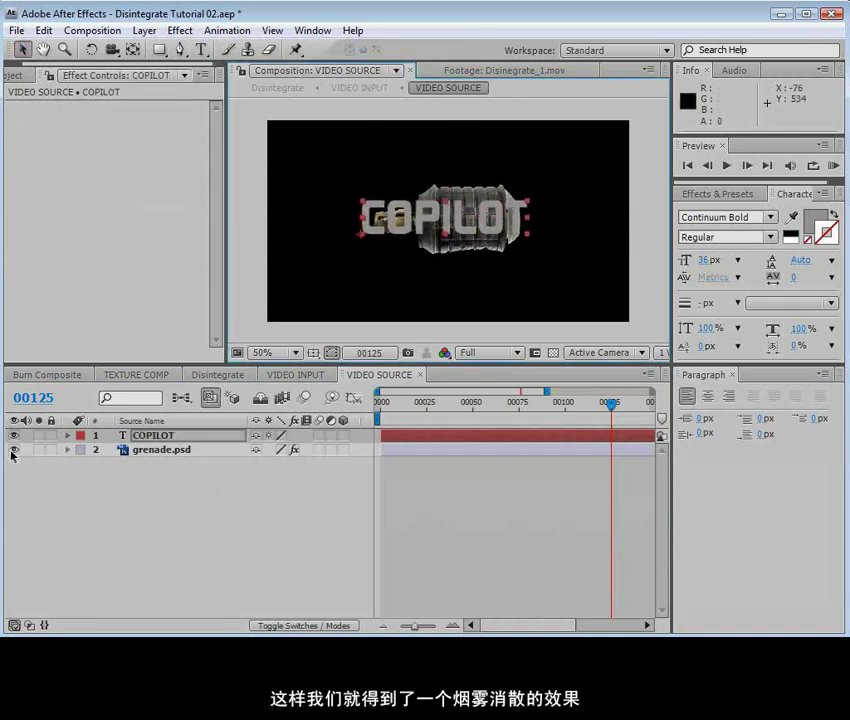
In the Disintegrate composition, set the Displacement layer's Max Vertical Displacement to -90 with the title as source, and save the project.
click(218, 375)
mouse_move(620, 404)
mouse_down()
mouse_move(572, 404)
mouse_move(618, 410)
mouse_move(590, 427)
mouse_move(630, 421)
mouse_move(620, 425)
mouse_up()
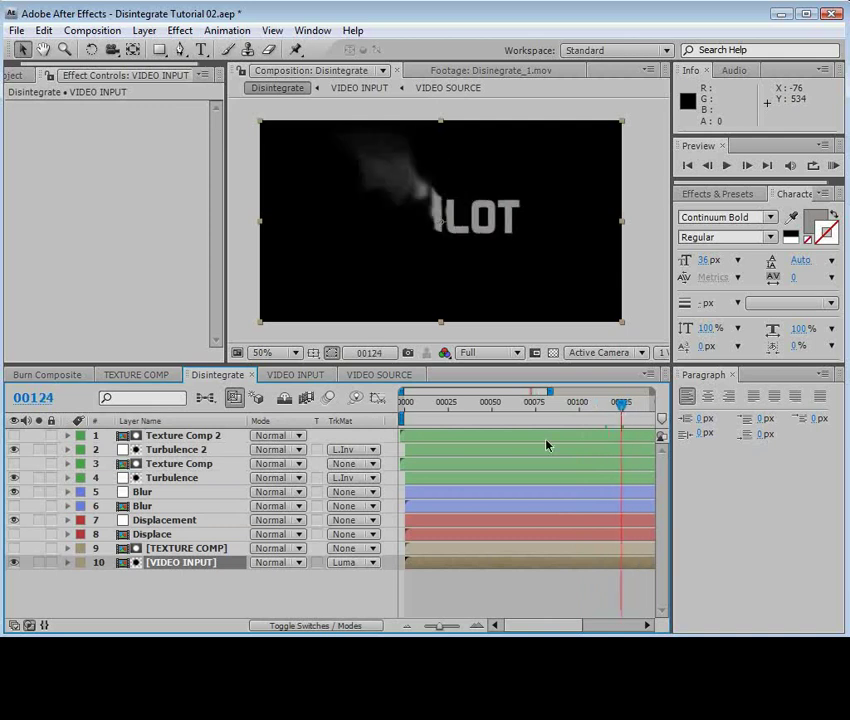
click(163, 521)
drag(120, 205, 222, 228)
drag(620, 405, 592, 433)
click(114, 205)
text(-90)
key(Return)
key(ctrl+s)
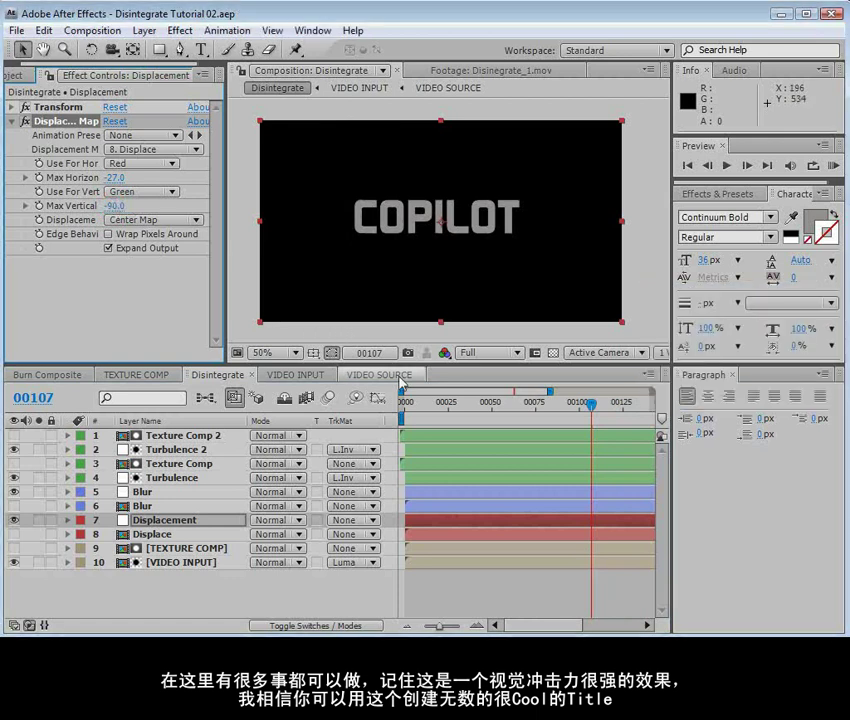
Hide the COPILOT text and show grenade.psd again in VIDEO SOURCE, and return to the Disintegrate composition with no layer selected.
click(388, 375)
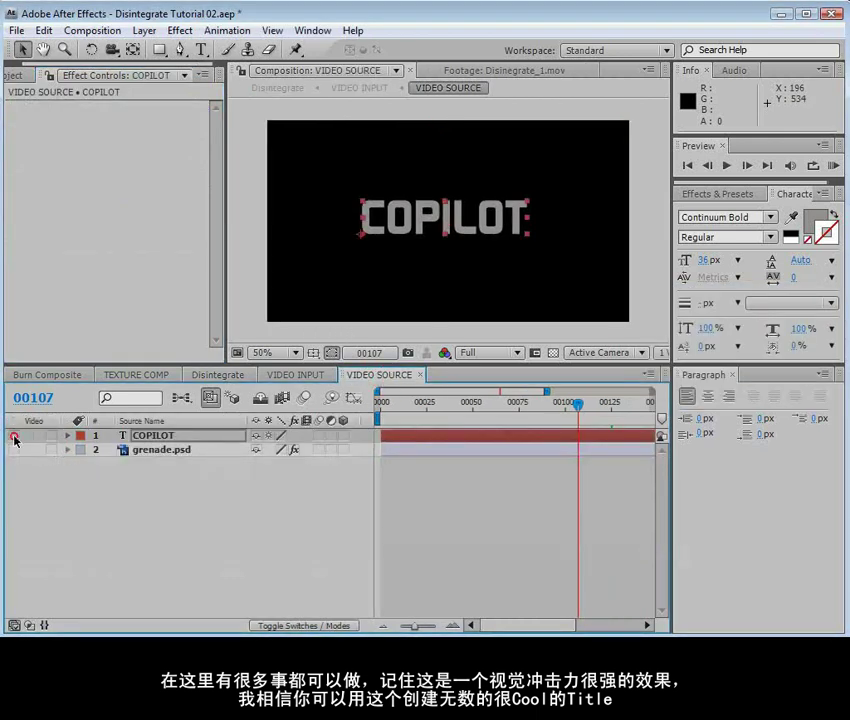
click(218, 375)
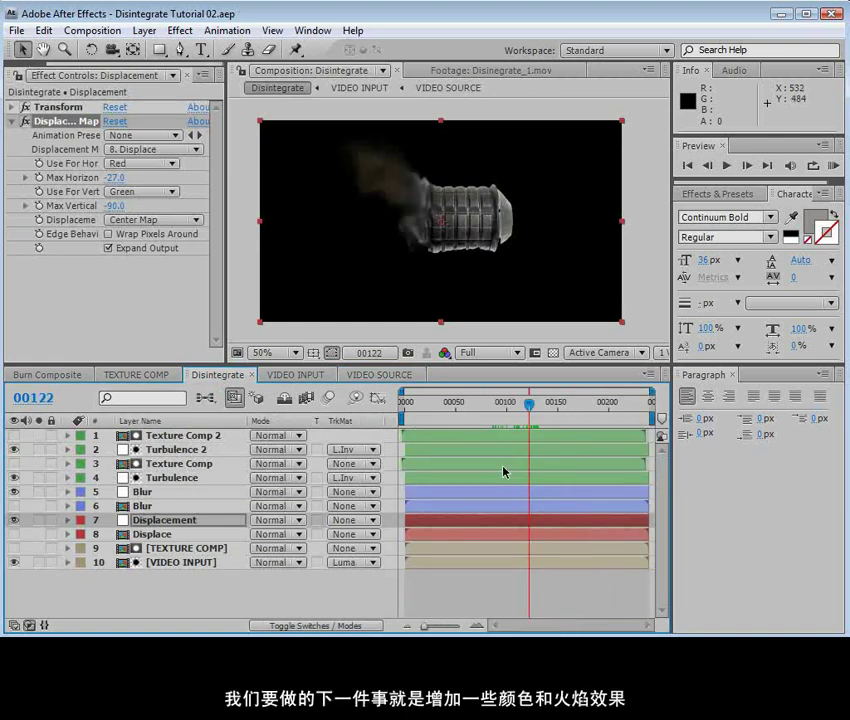
click(489, 594)
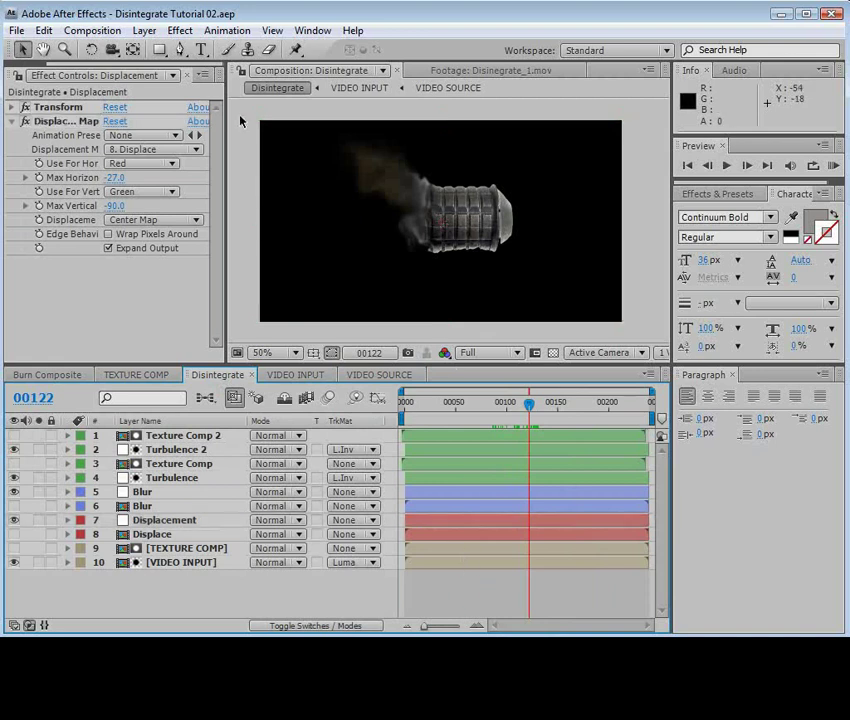
Create a new adjustment layer, duplicate Texture Comp 2, and place the duplicate directly above the adjustment layer.
click(145, 30)
mouse_move(160, 50)
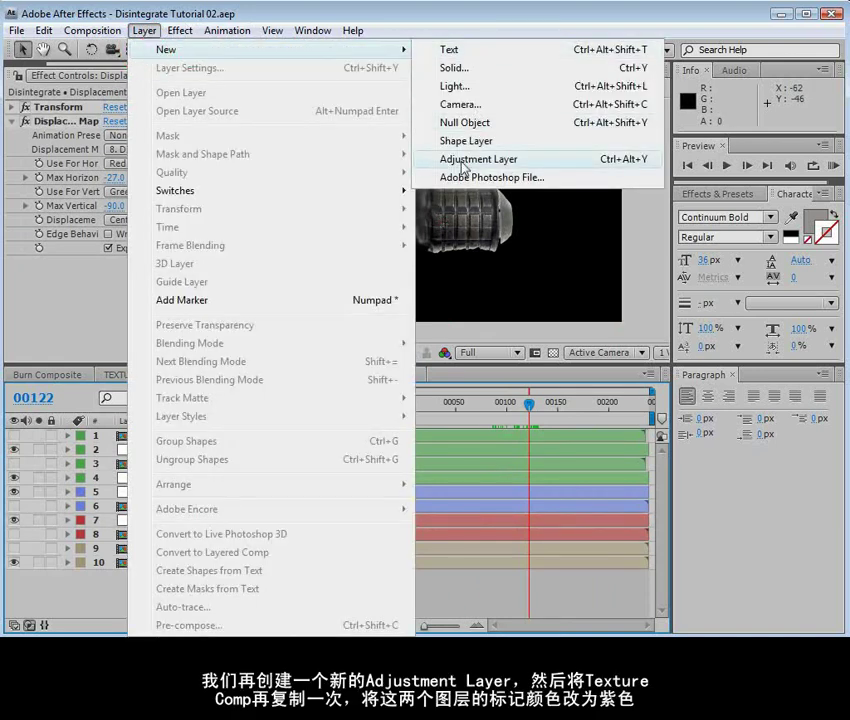
click(463, 159)
click(160, 452)
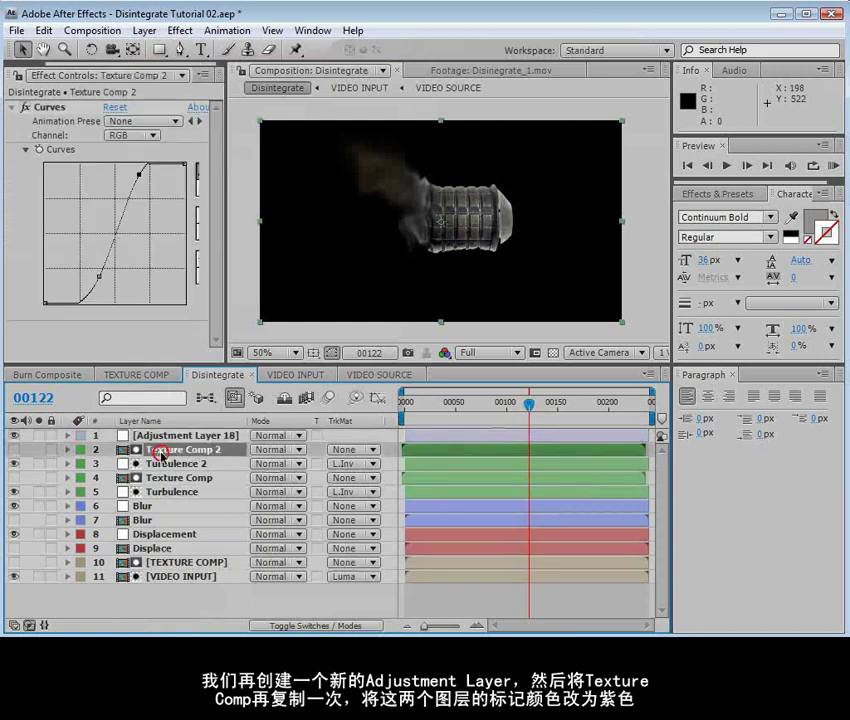
key(ctrl+d)
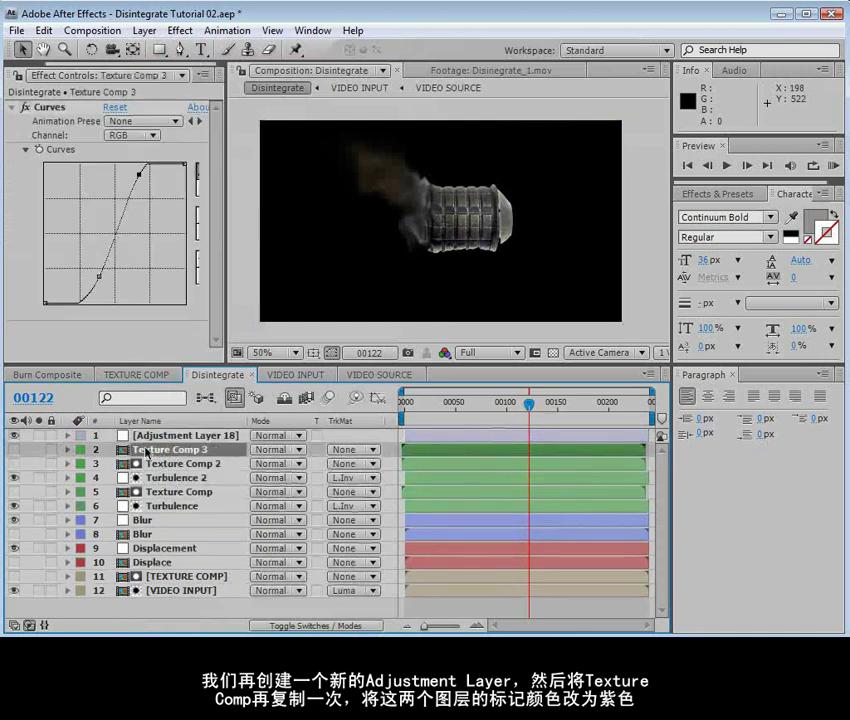
drag(146, 452, 155, 437)
Change the label colour of Texture Comp 3 and the new adjustment layer to purple.
shift+click(150, 449)
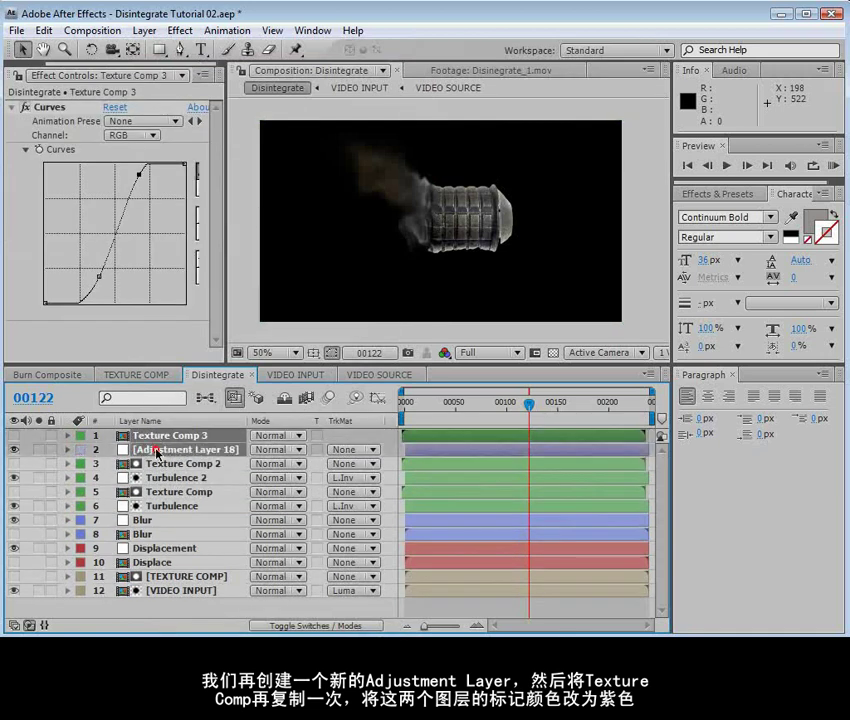
click(81, 449)
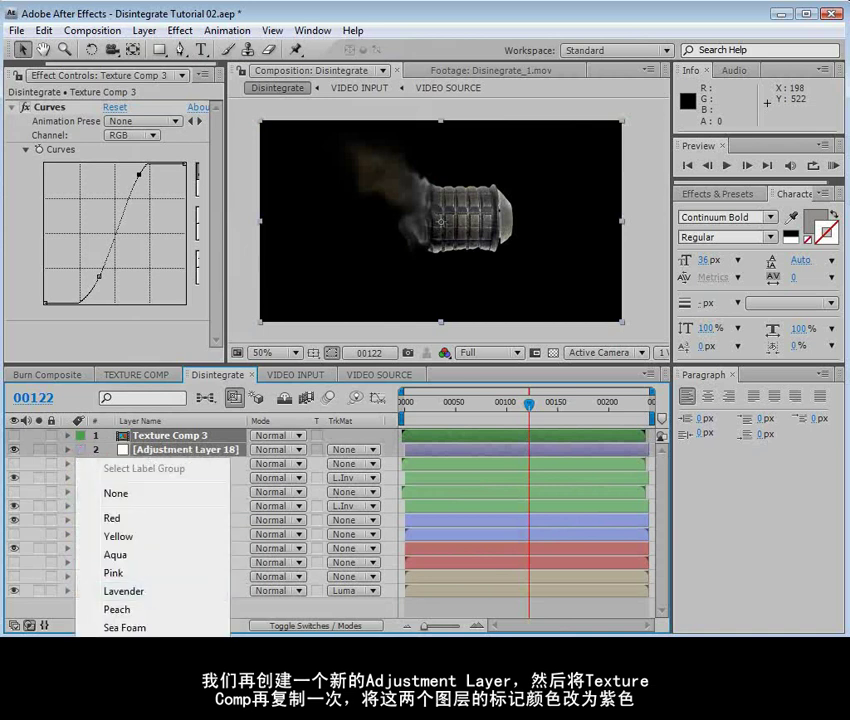
click(124, 591)
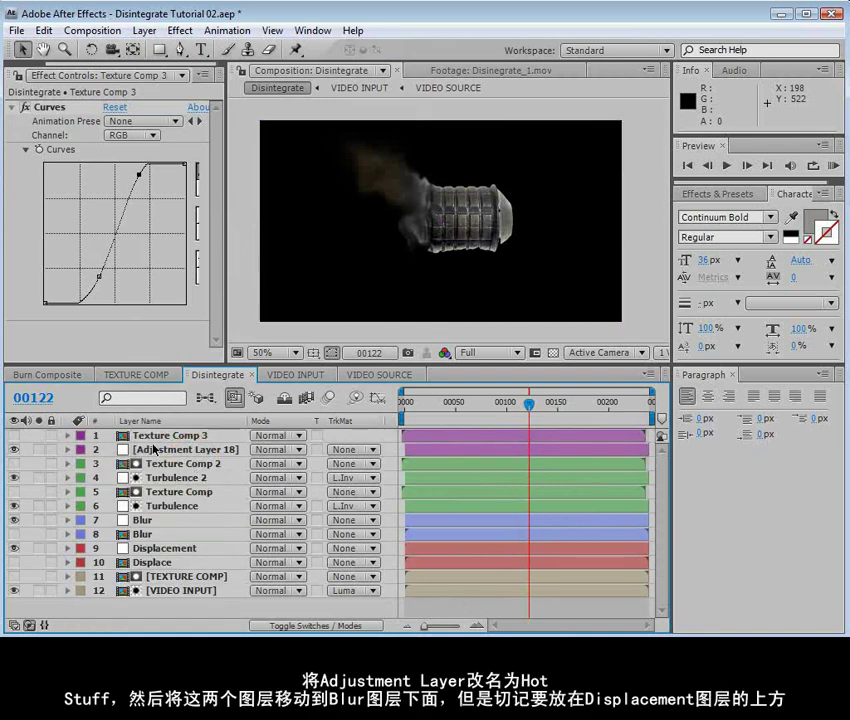
Rename the new adjustment layer to Hot Stuff and move it together with Texture Comp 3 below the Blur layers, just above Displacement.
click(166, 449)
key(Return)
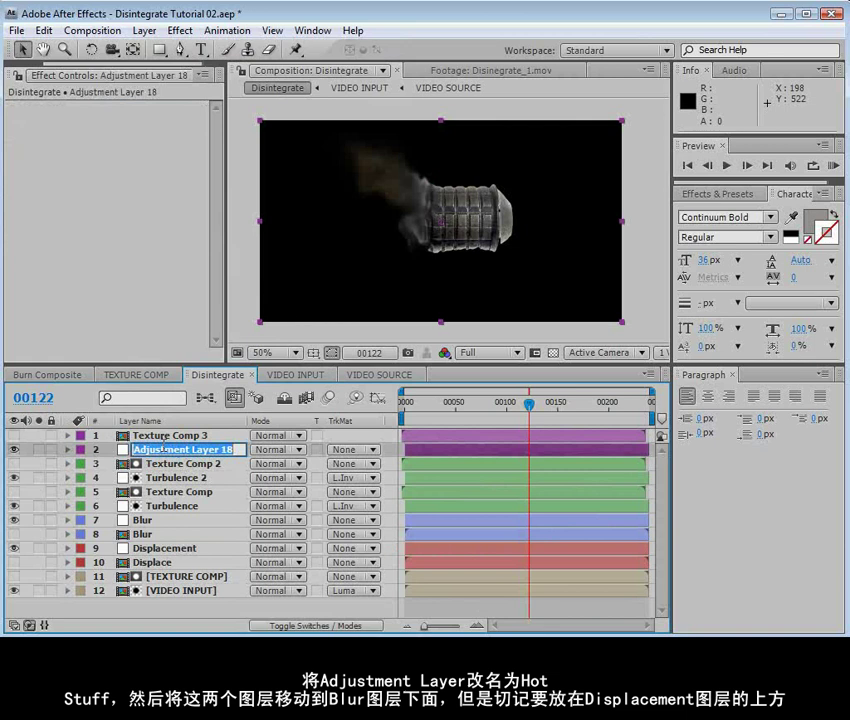
text(Hot Stuff)
key(Return)
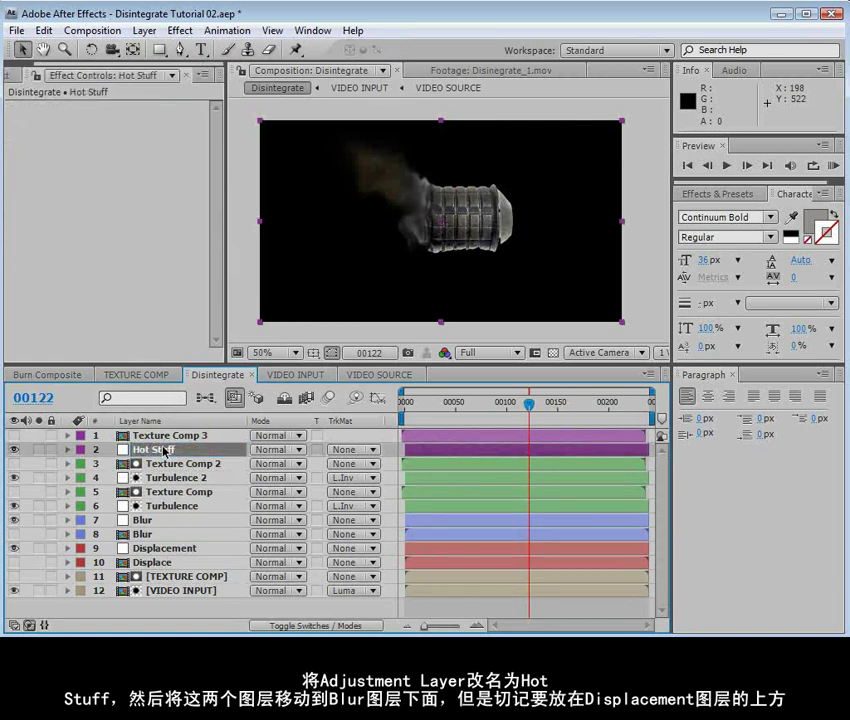
shift+click(155, 436)
drag(157, 449, 157, 541)
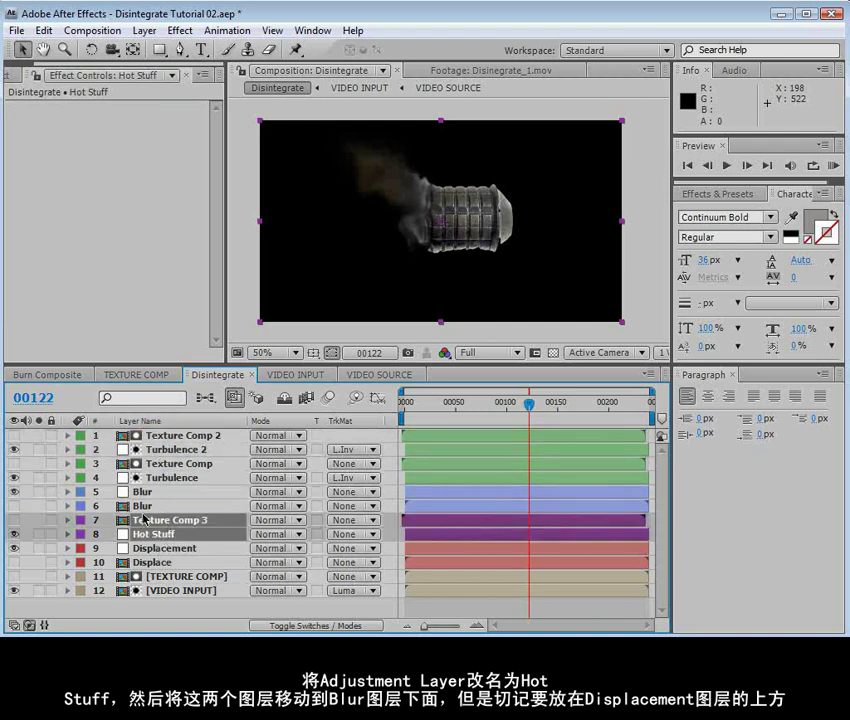
Solo the Texture Comp 3 layer.
click(158, 538)
click(105, 520)
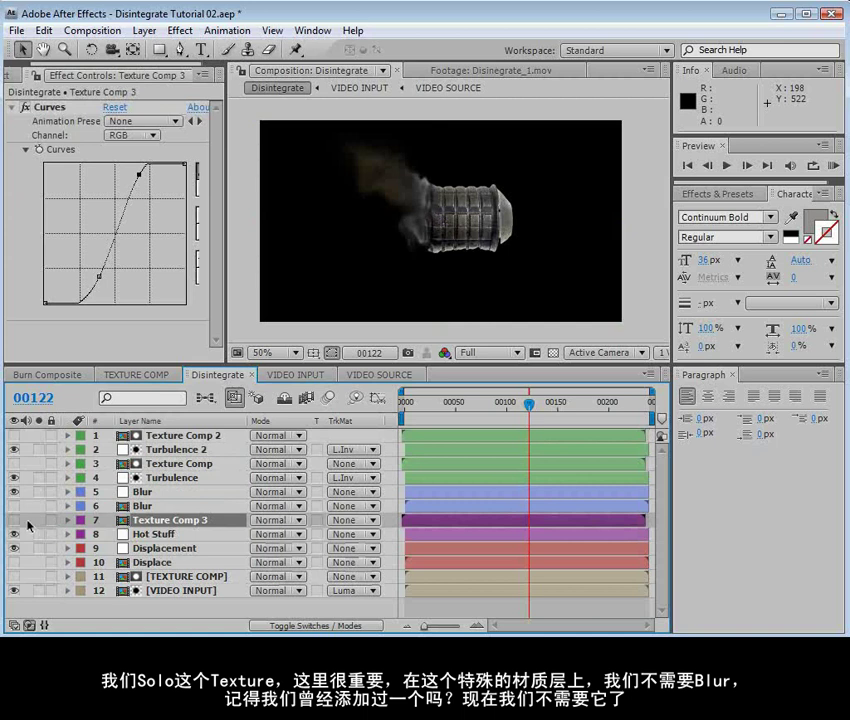
click(38, 520)
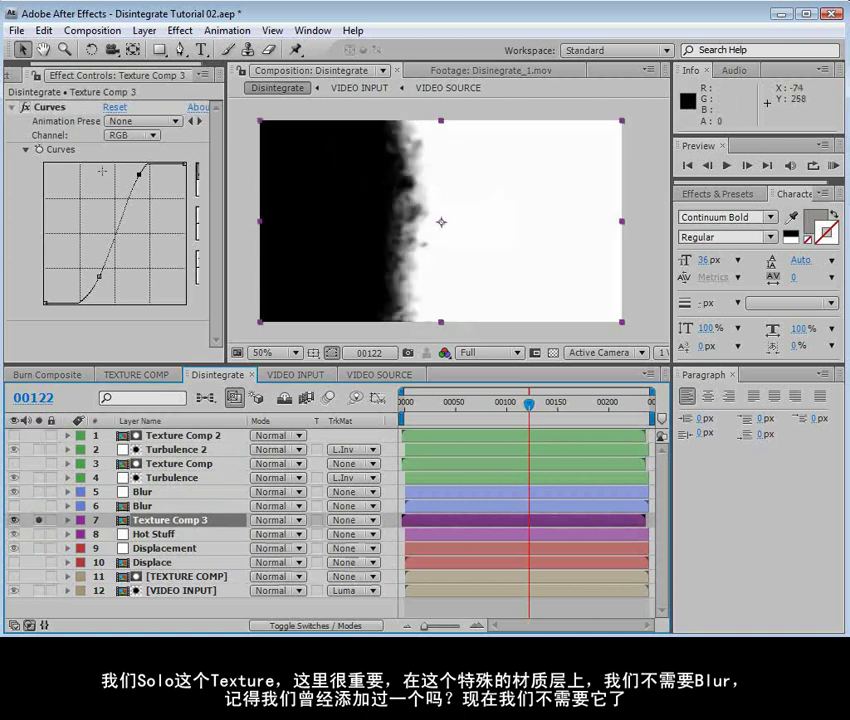
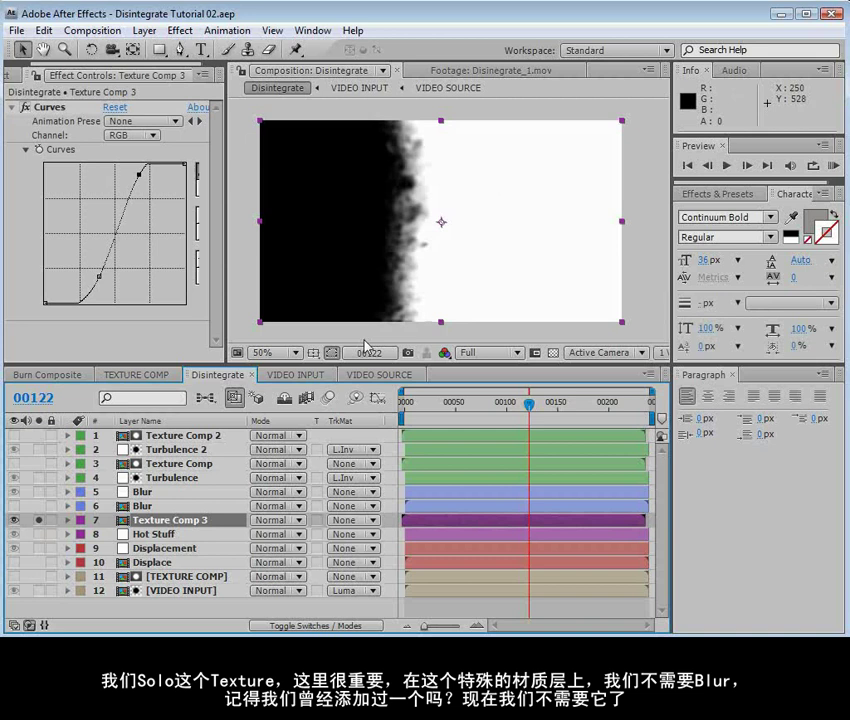
Open TEXTURE COMP and compare the texture with its Fast Blur effect switched off and back on.
double_click(167, 524)
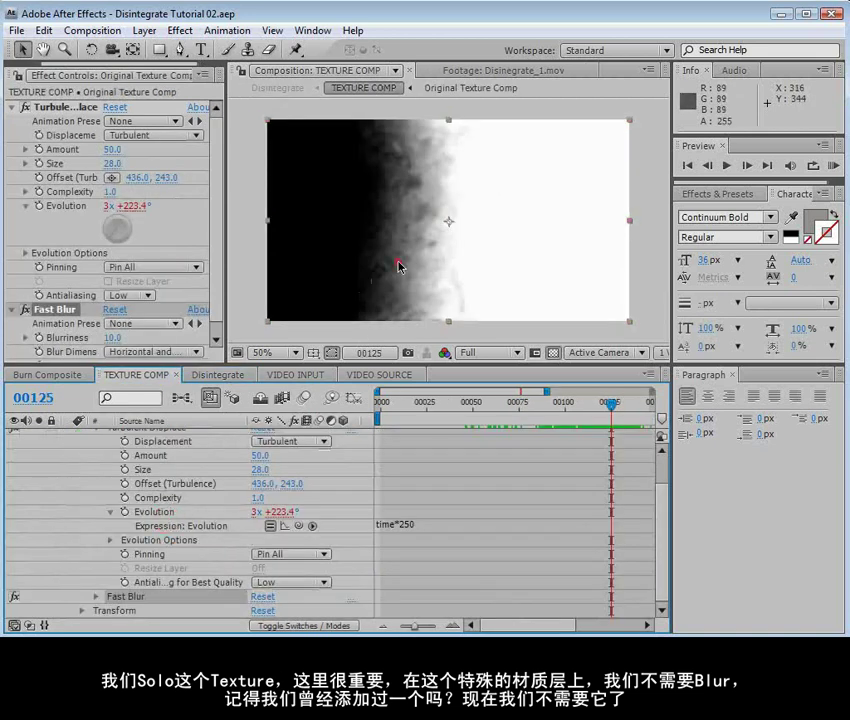
scroll(66, 469, up, 2)
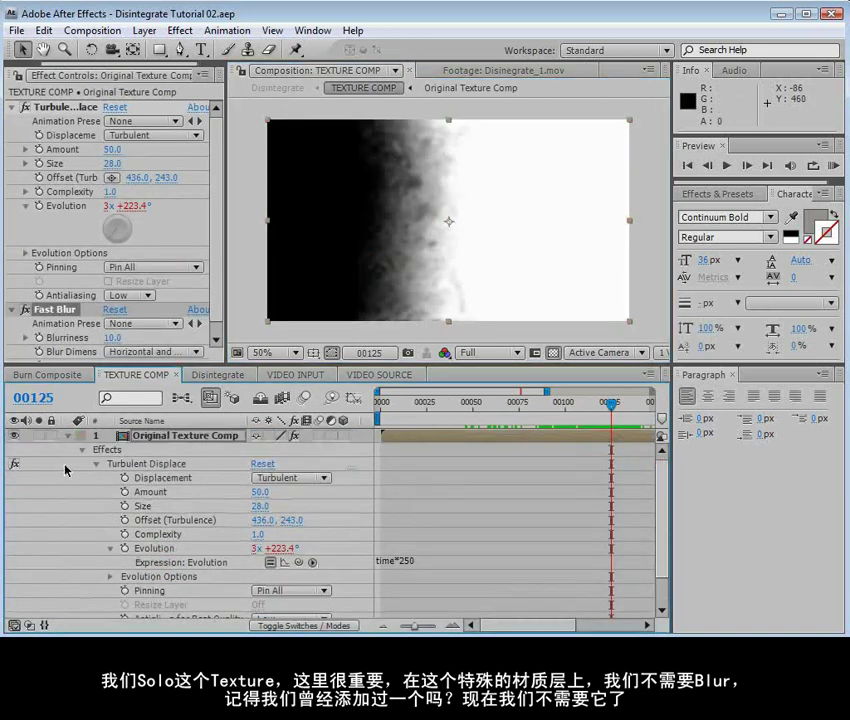
click(68, 436)
click(24, 310)
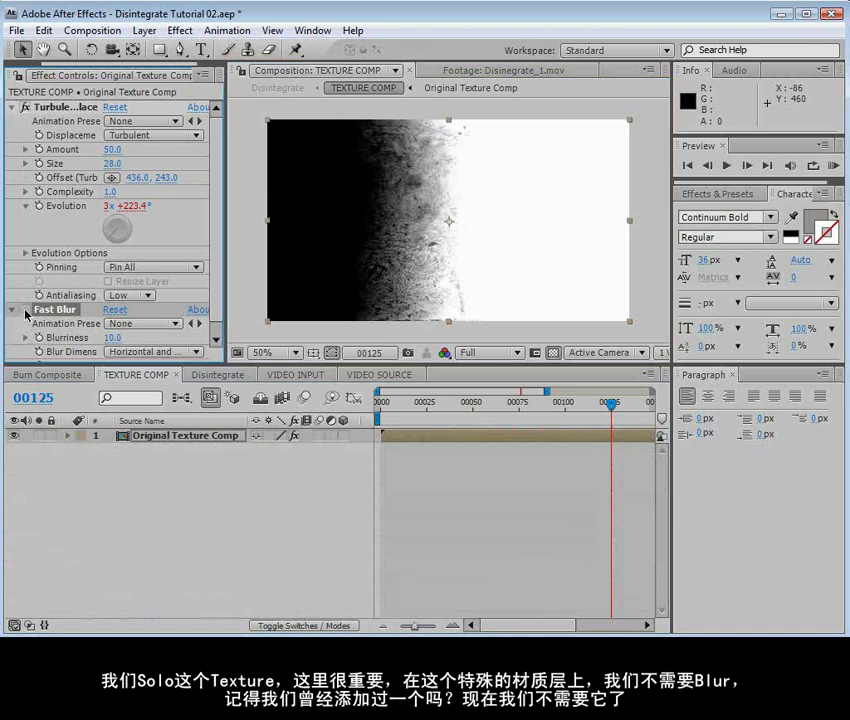
click(25, 310)
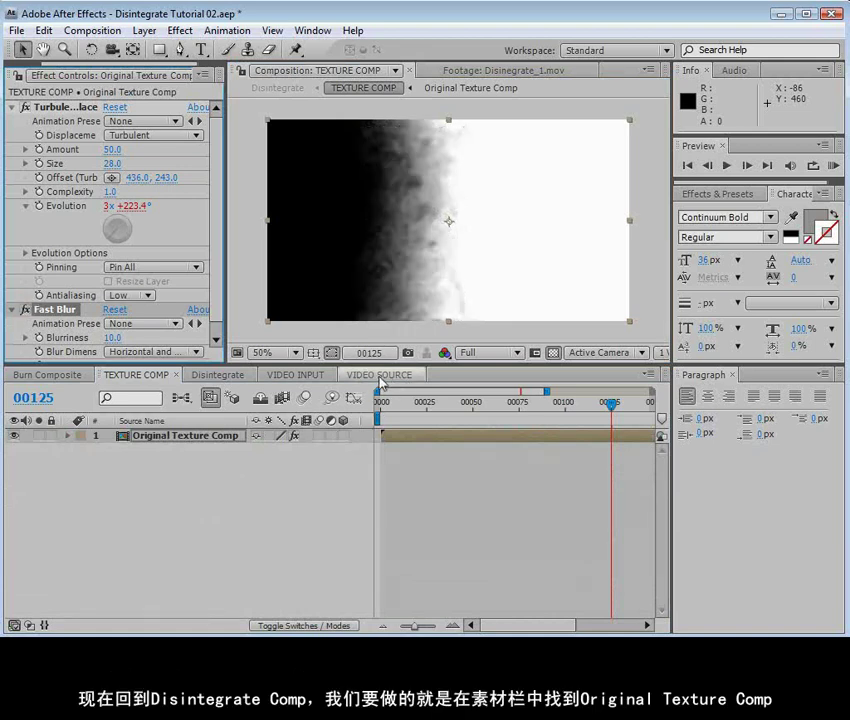
Find Original Texture Comp in the project, open it, and examine its unblurred transition at frame 120.
click(217, 374)
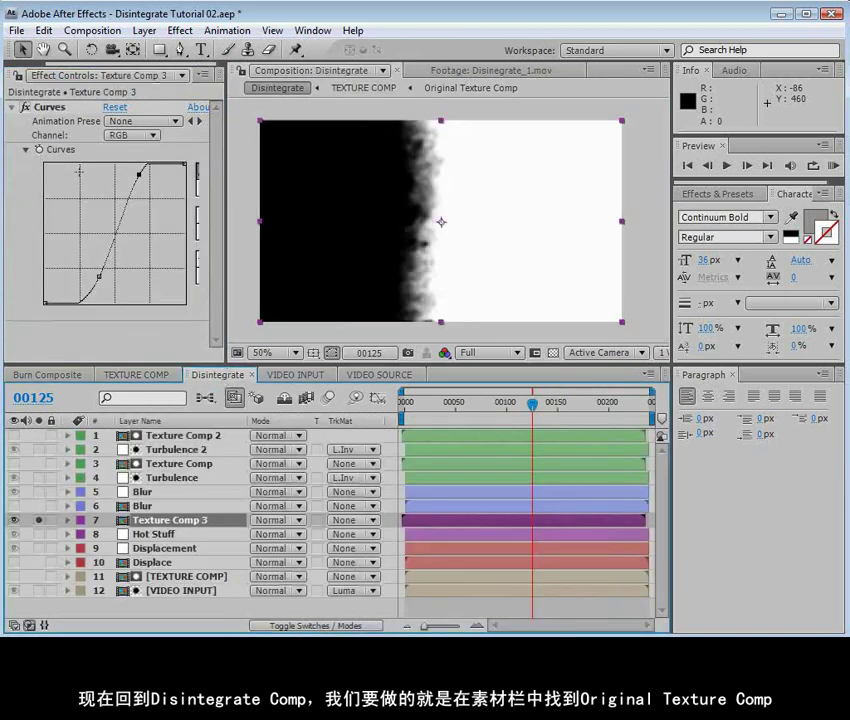
click(20, 75)
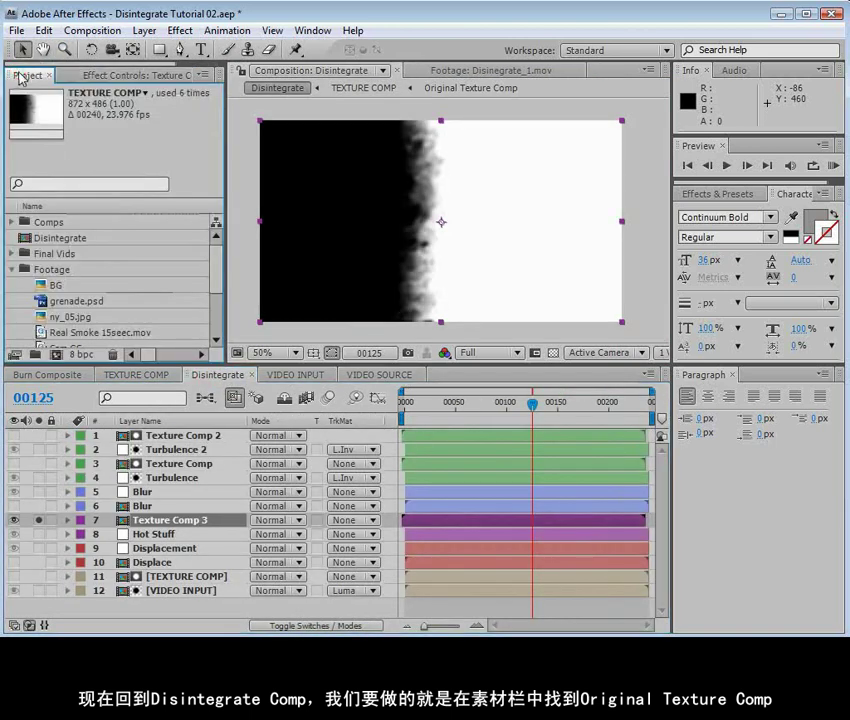
drag(215, 272, 214, 300)
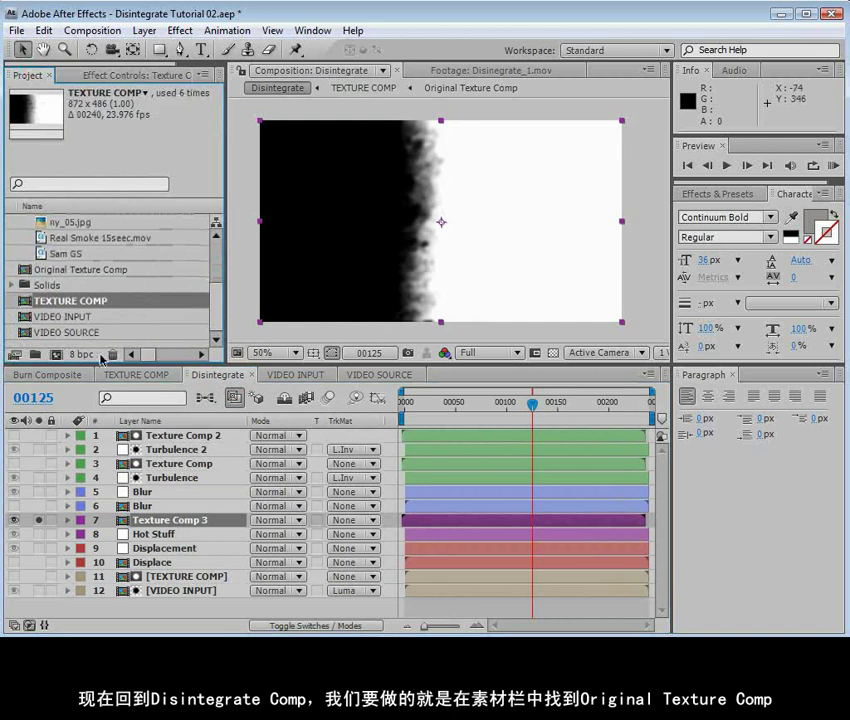
click(94, 270)
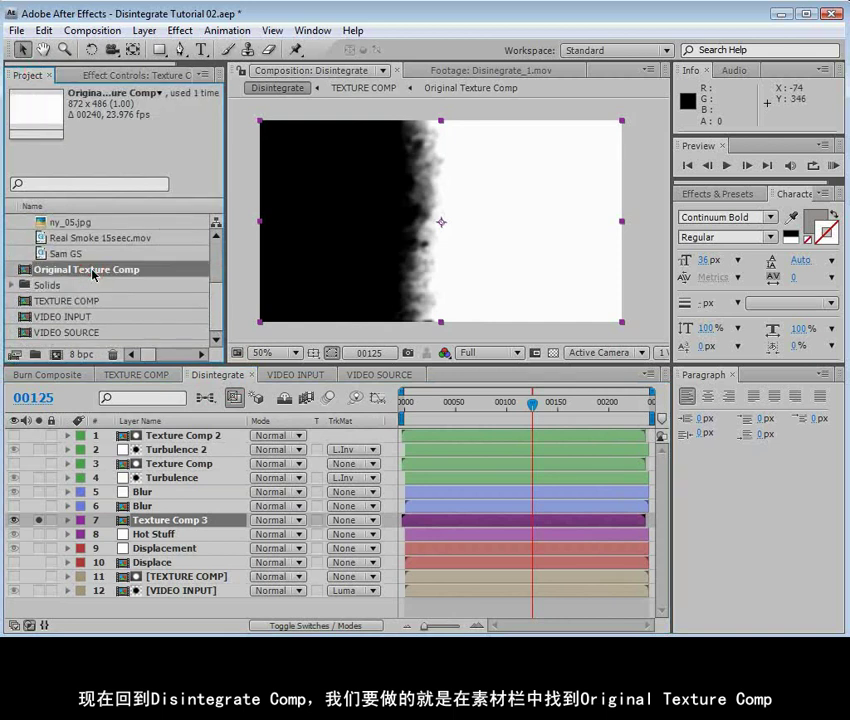
double_click(27, 270)
drag(476, 404, 515, 420)
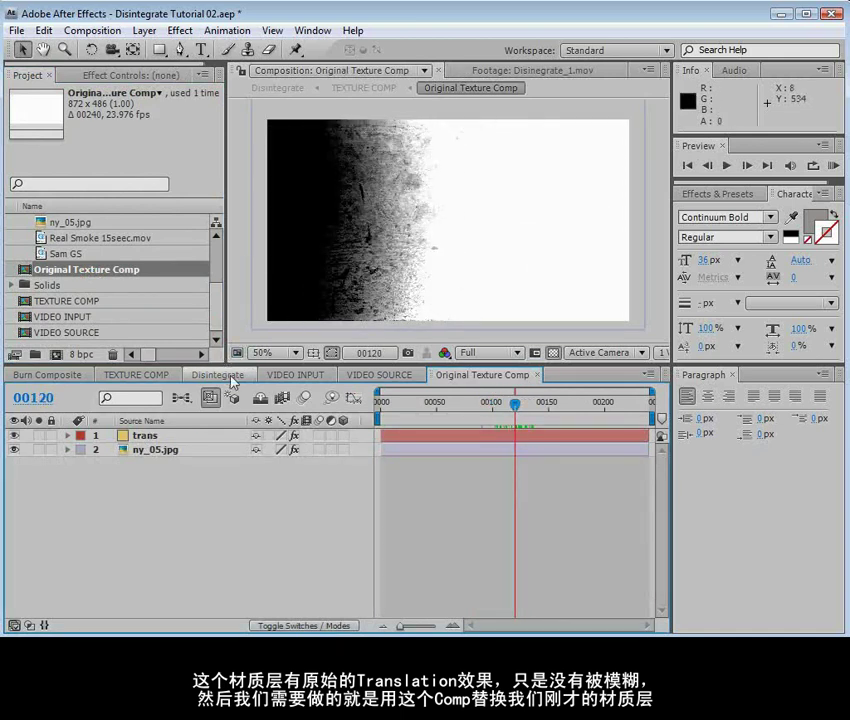
Return to the Disintegrate composition and replace the source of Texture Comp 3 with Original Texture Comp.
click(283, 375)
click(205, 375)
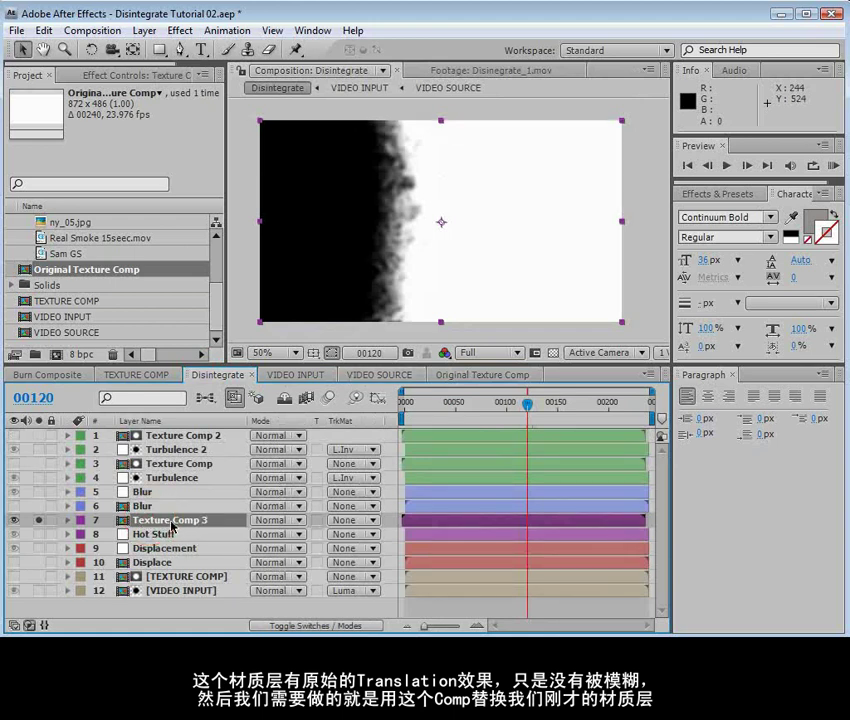
drag(63, 275, 188, 528)
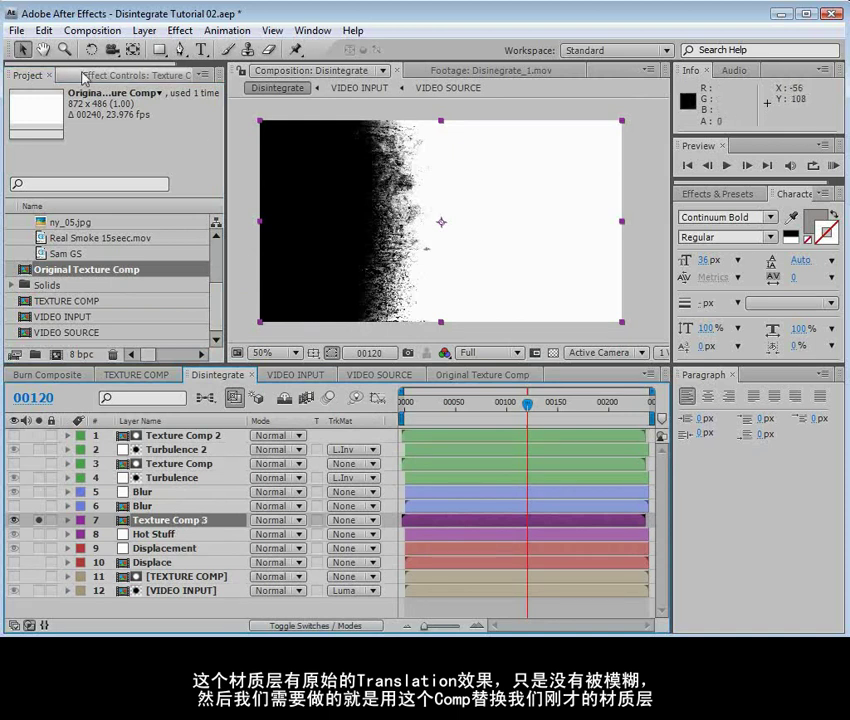
Apply a Fast Blur effect to Texture Comp 3 with Blurriness set to 1.
key(period)
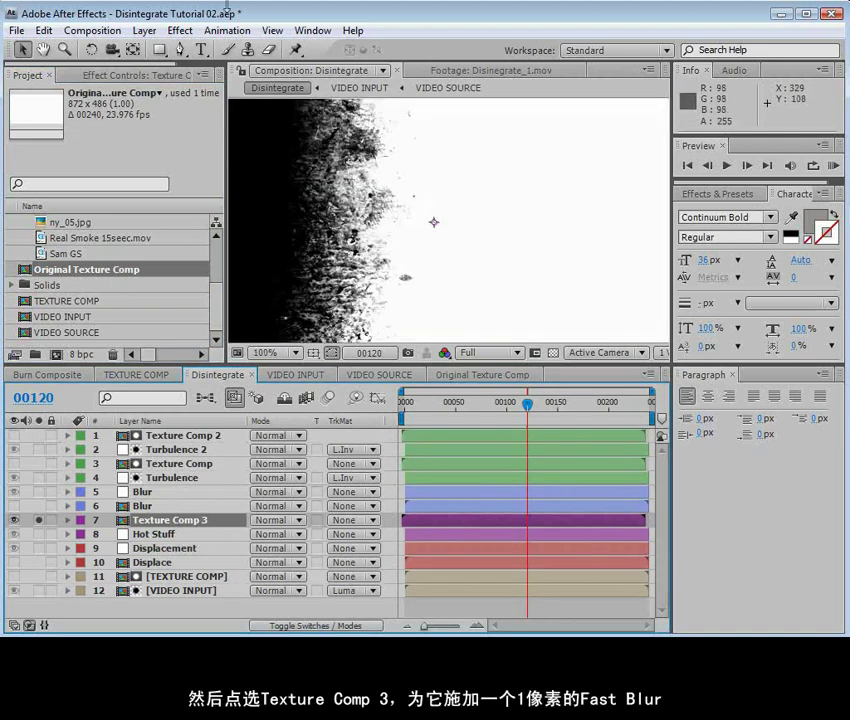
click(180, 30)
mouse_move(226, 155)
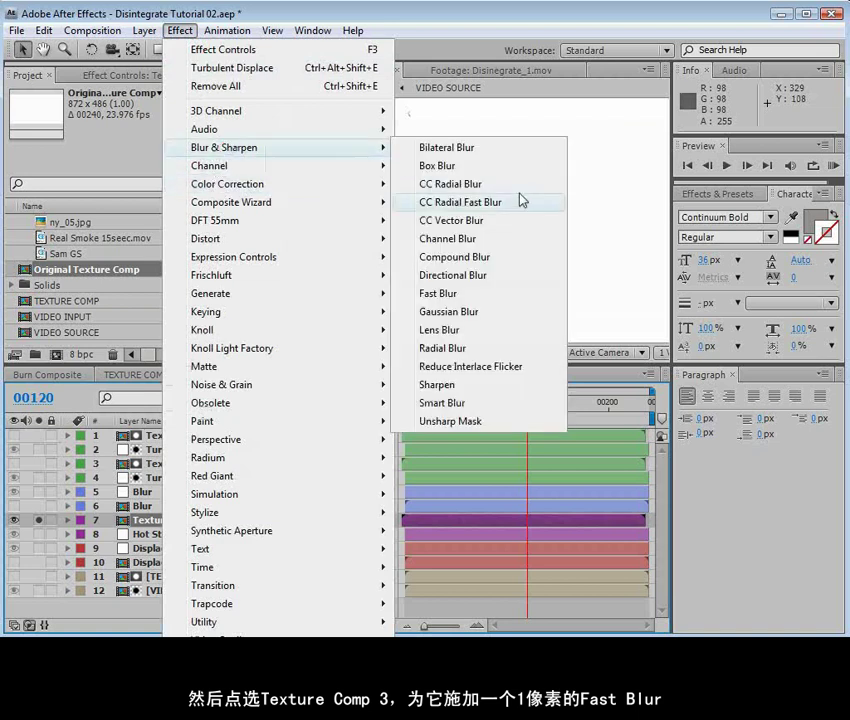
click(470, 297)
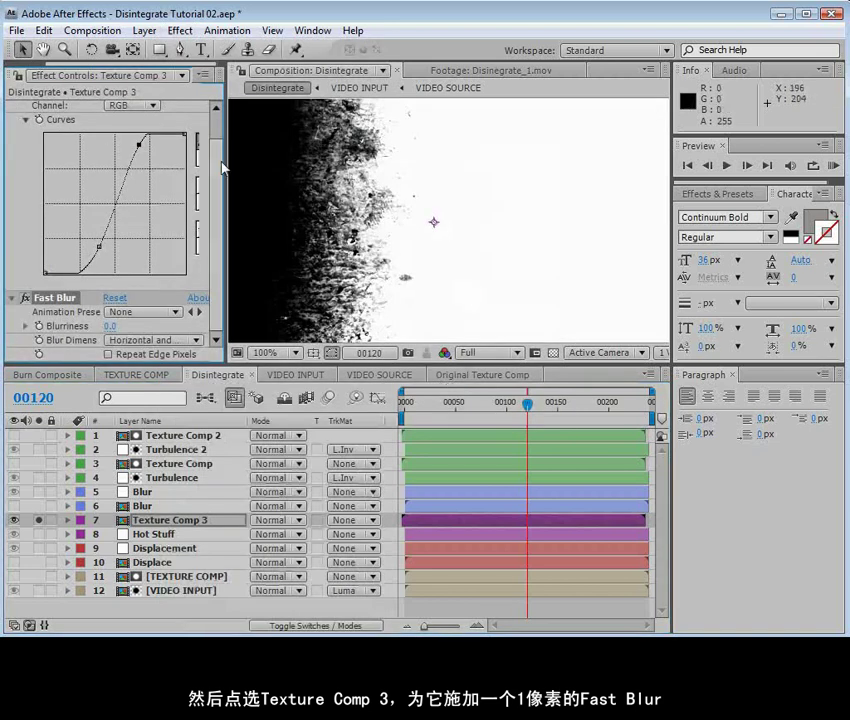
scroll(176, 113, up, 2)
click(15, 104)
click(111, 149)
text(1)
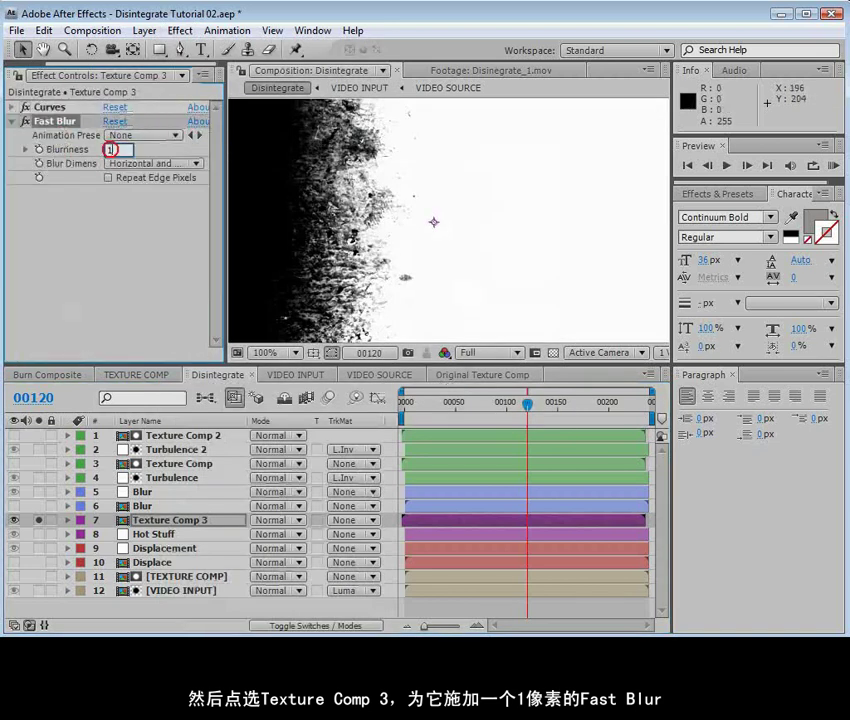
key(Return)
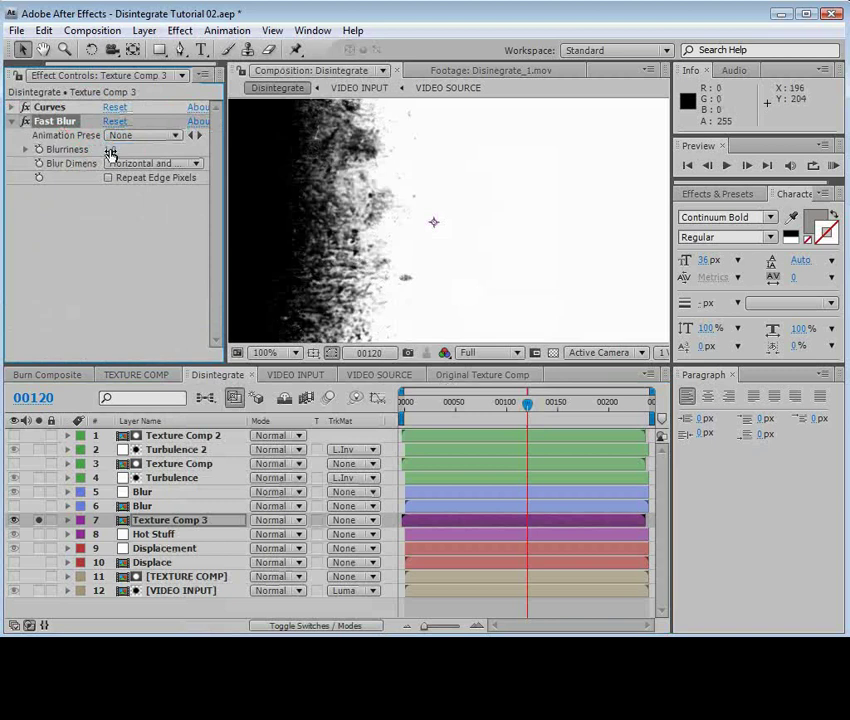
Apply a Turbulent Displace effect to Texture Comp 3 and set its Size to 13.
click(180, 31)
mouse_move(230, 238)
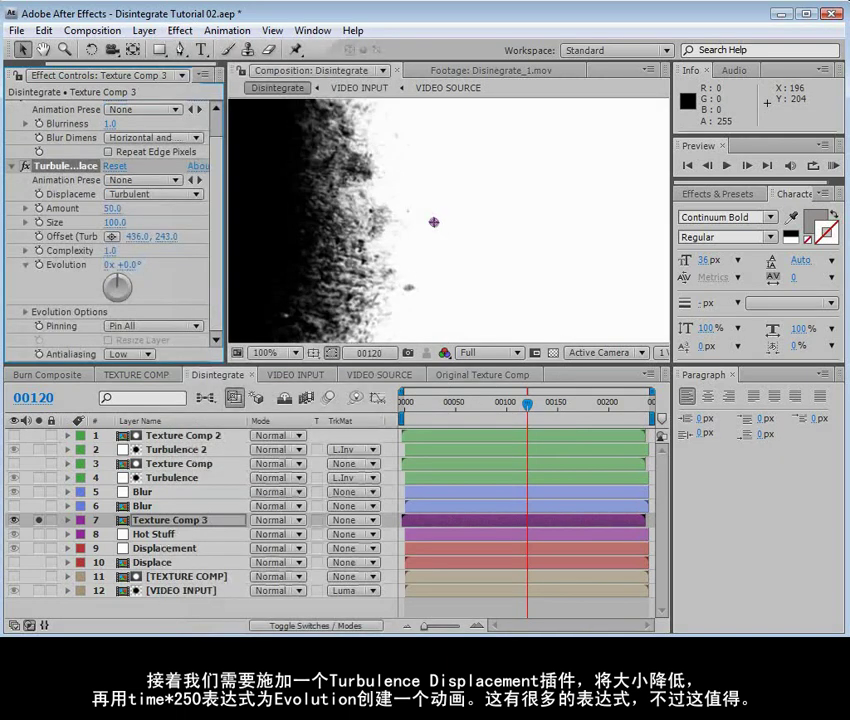
drag(111, 222, 108, 222)
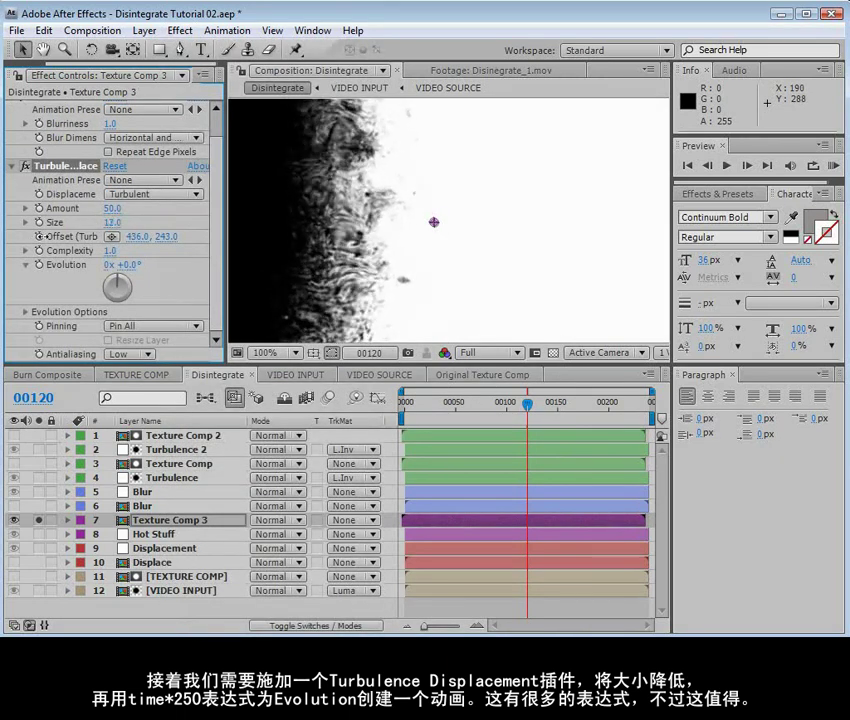
Animate the Evolution of Texture Comp 3's Turbulent Displace with the expression time*250.
alt+click(38, 266)
text(time*250)
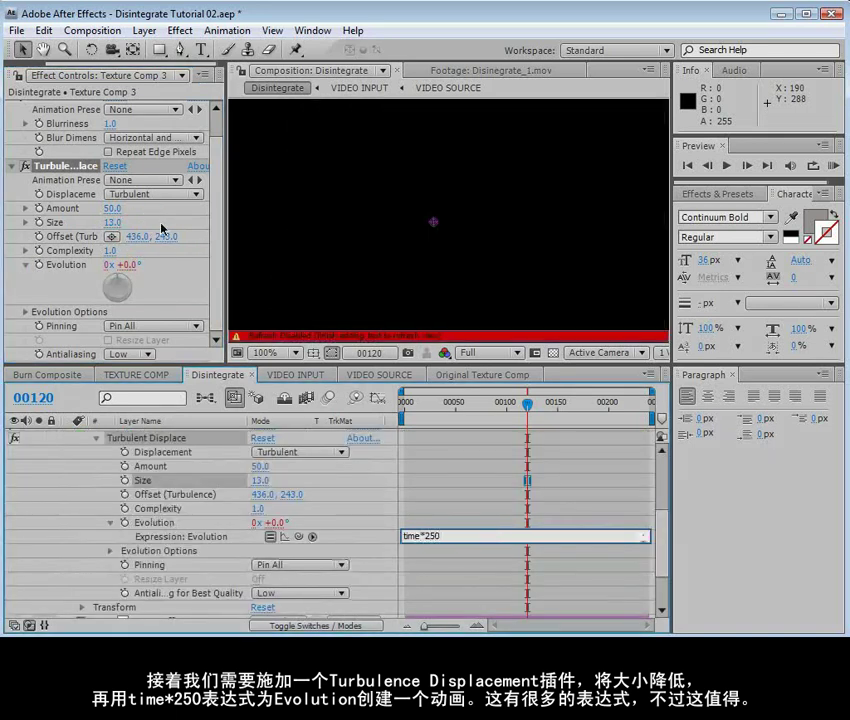
click(413, 516)
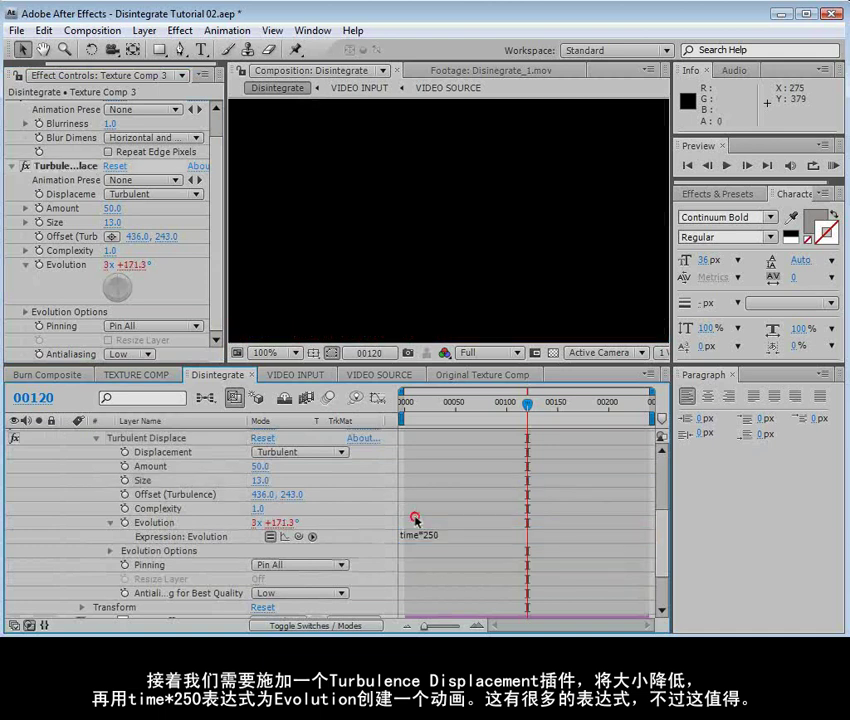
drag(662, 550, 662, 530)
scroll(99, 468, up, 2)
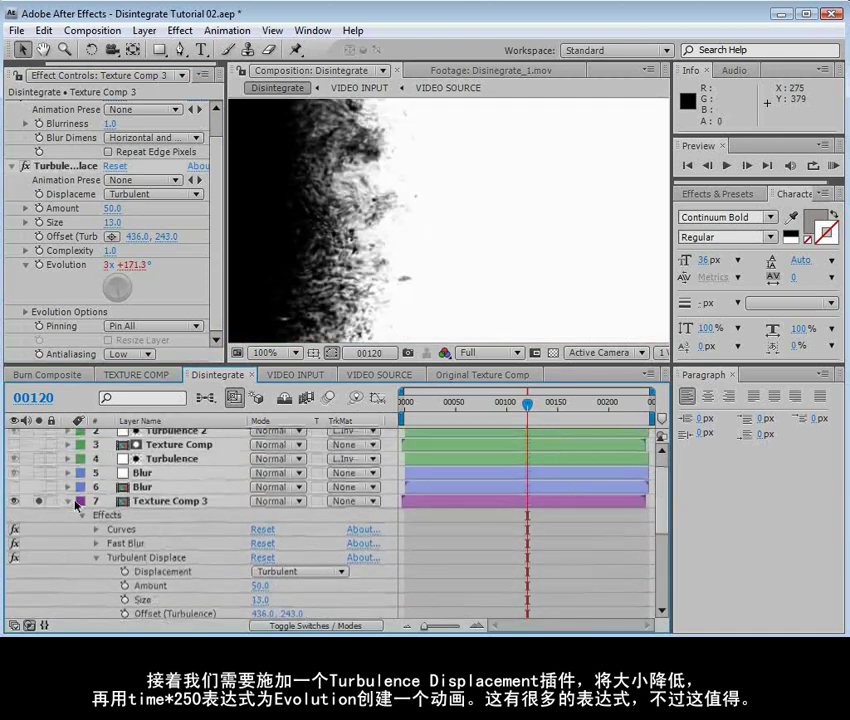
click(68, 501)
Check the animated texture at frame 129 and save the project.
drag(527, 403, 546, 406)
scroll(460, 248, down, 2)
key(ctrl+s)
Disable the Curves effect on Texture Comp 3 and apply a Colorama effect to the layer.
click(152, 533)
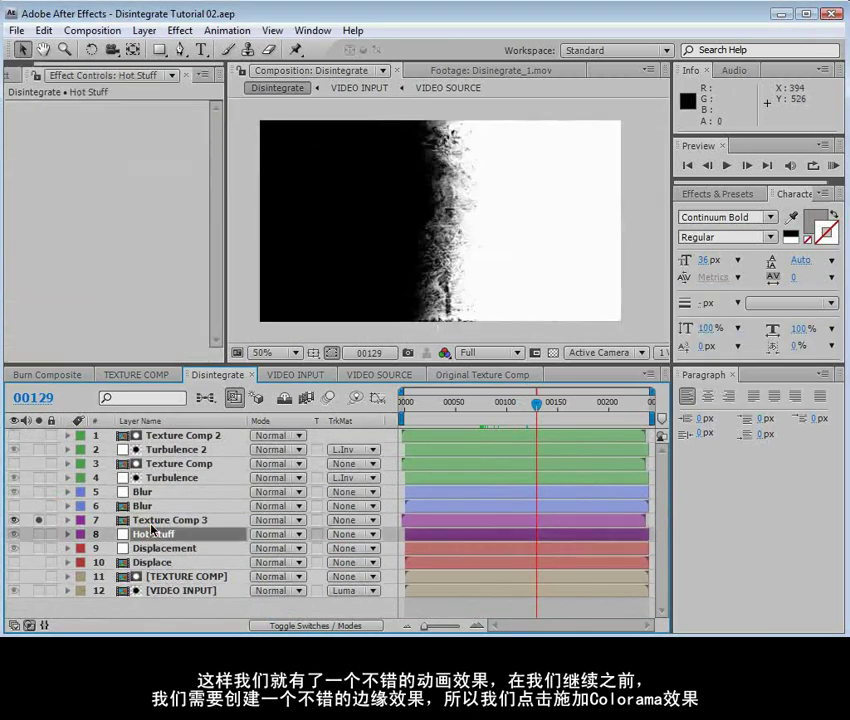
click(155, 520)
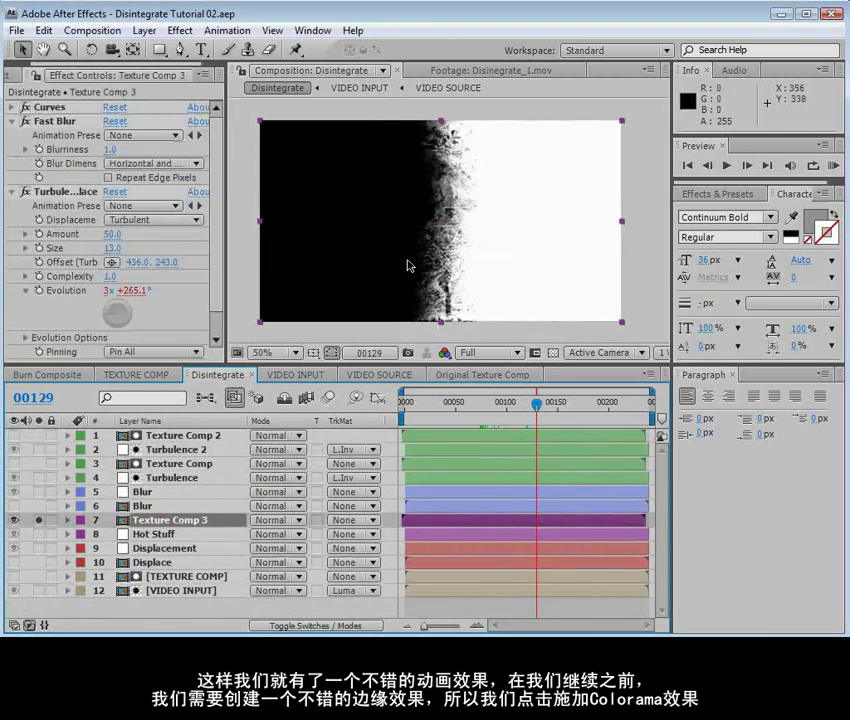
click(11, 121)
click(11, 135)
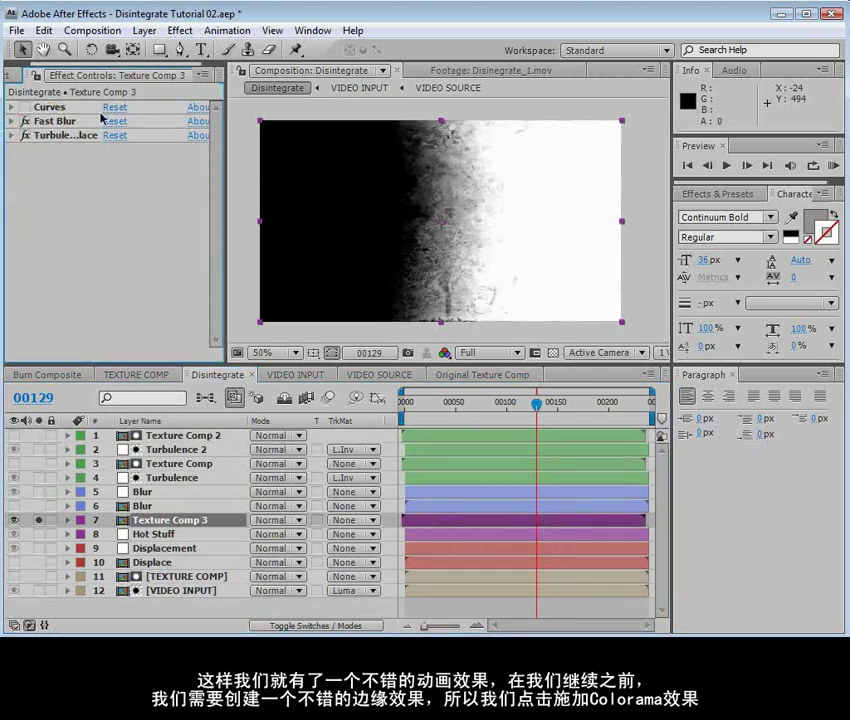
click(180, 30)
click(222, 190)
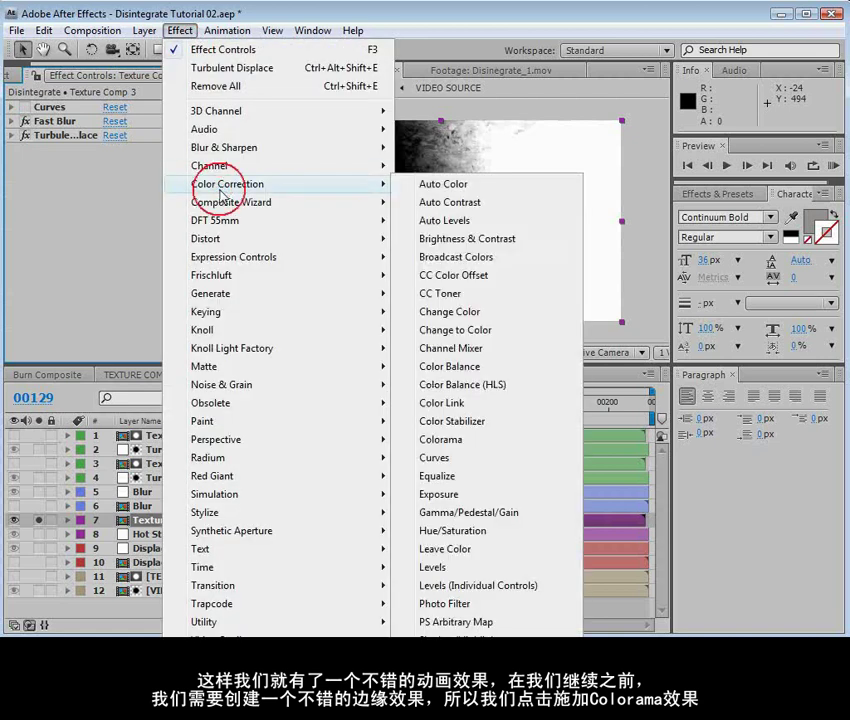
click(484, 441)
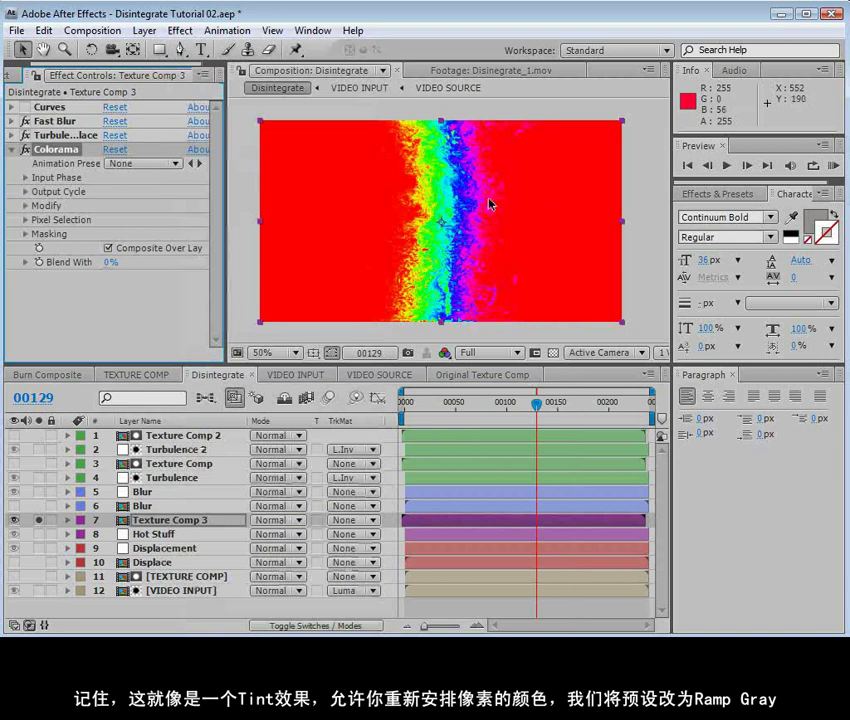
Load the Ramp Grey palette in Colorama's Output Cycle and change the white color at the top of the wheel to black.
click(25, 192)
click(141, 140)
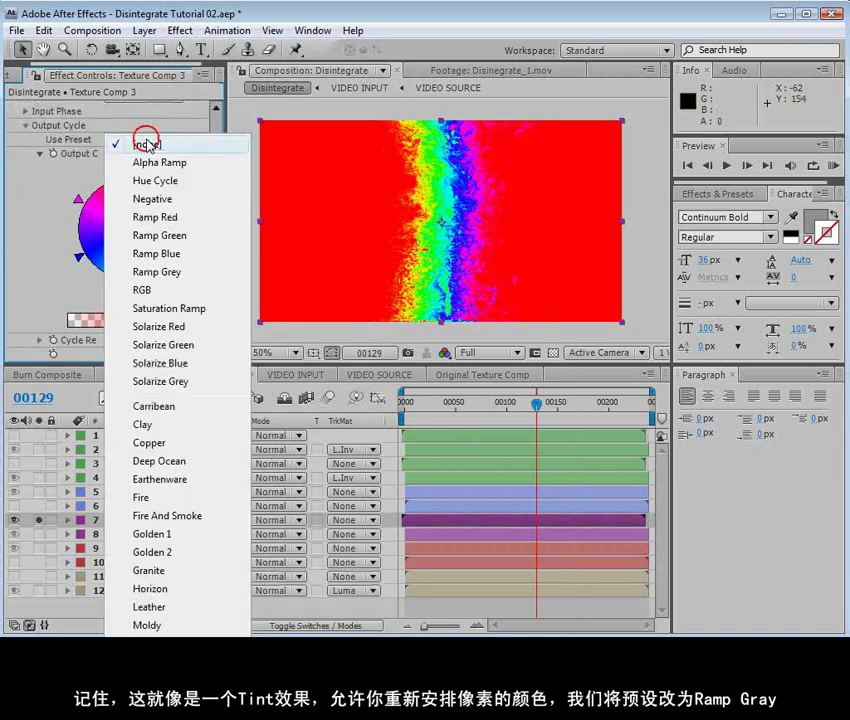
click(145, 271)
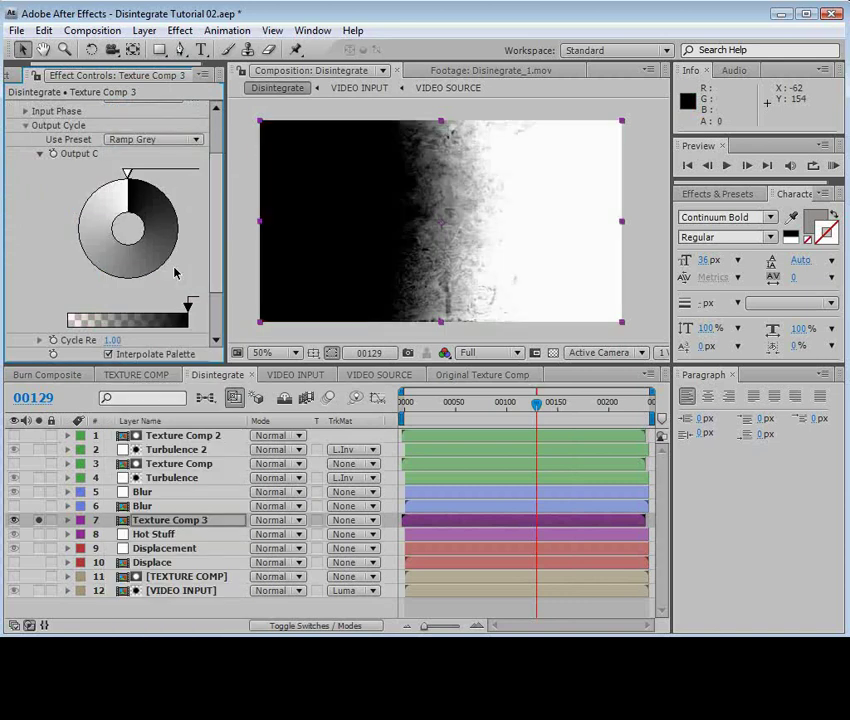
click(127, 173)
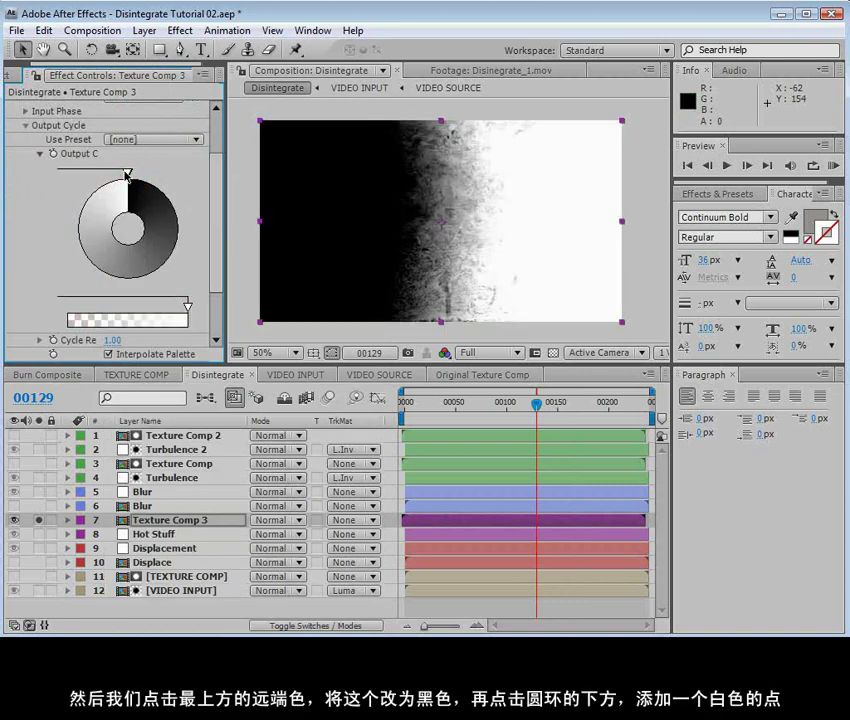
double_click(127, 173)
click(22, 178)
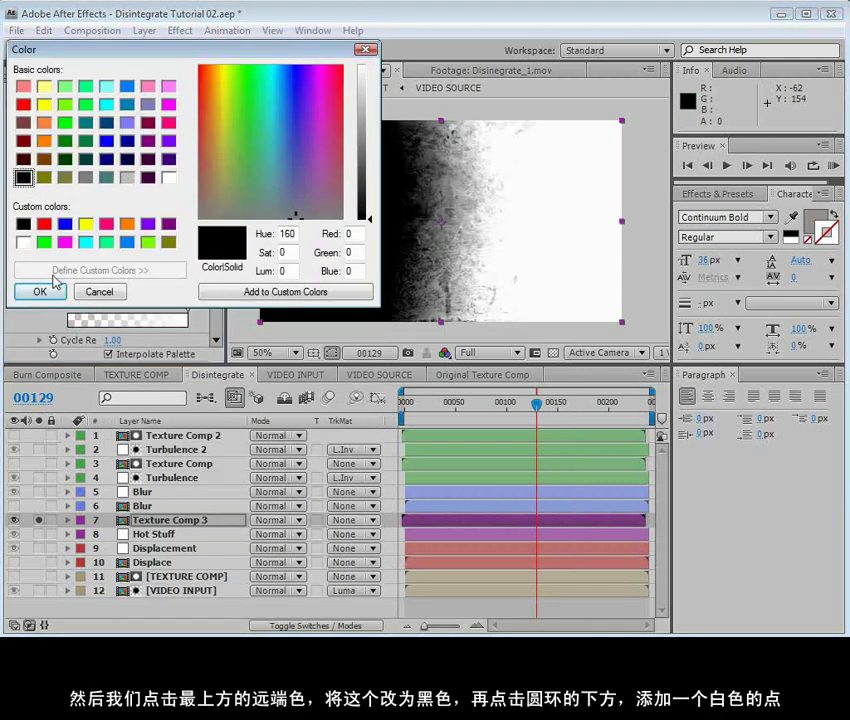
click(40, 291)
Add a white color point at the bottom of Colorama's Output Cycle wheel.
drag(229, 295, 272, 300)
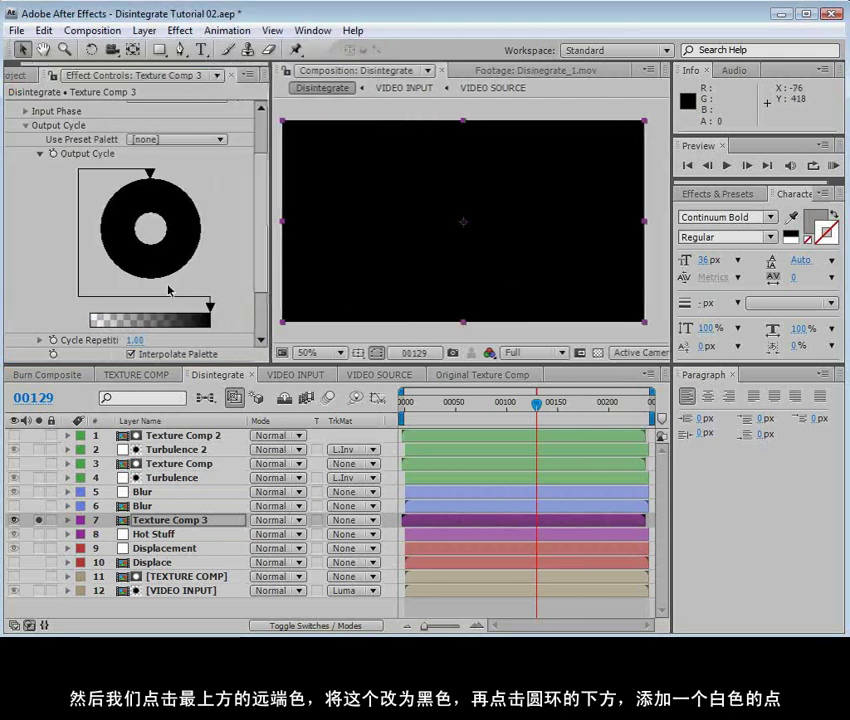
double_click(152, 286)
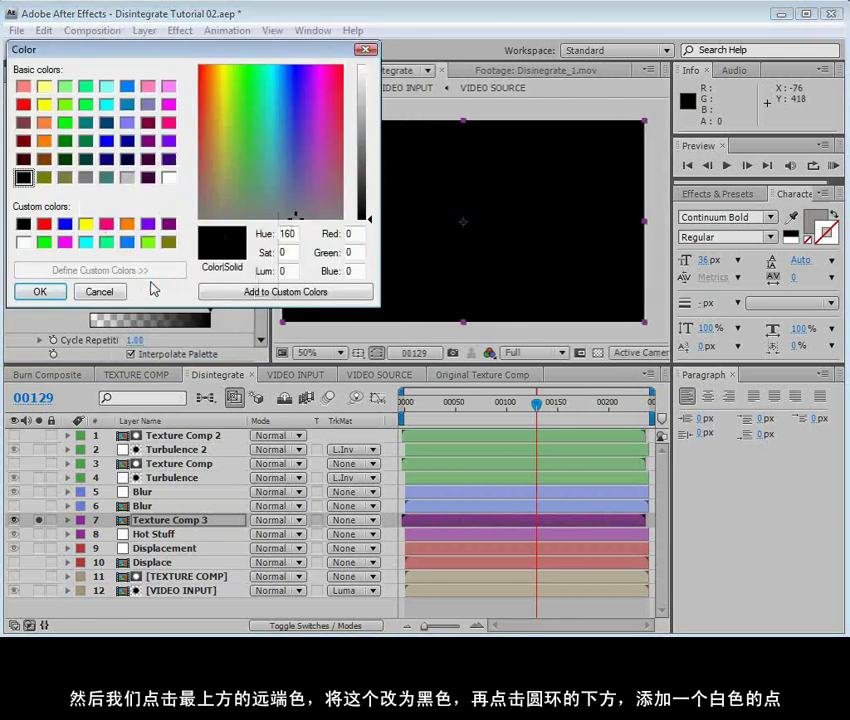
drag(374, 135, 374, 64)
click(40, 291)
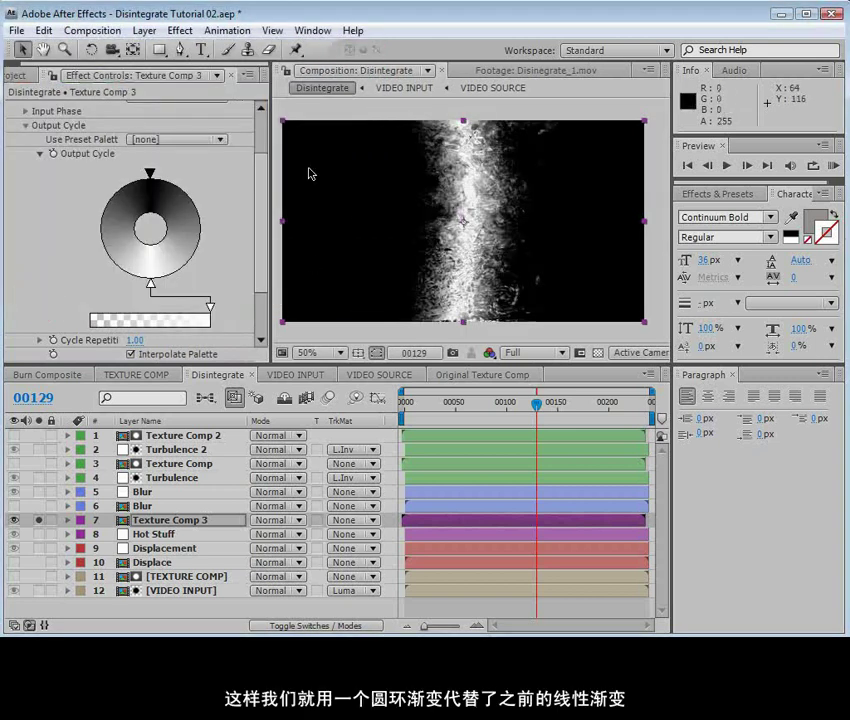
Compare Texture Comp 3 with its Colorama effect switched off and back on.
scroll(258, 203, up, 3)
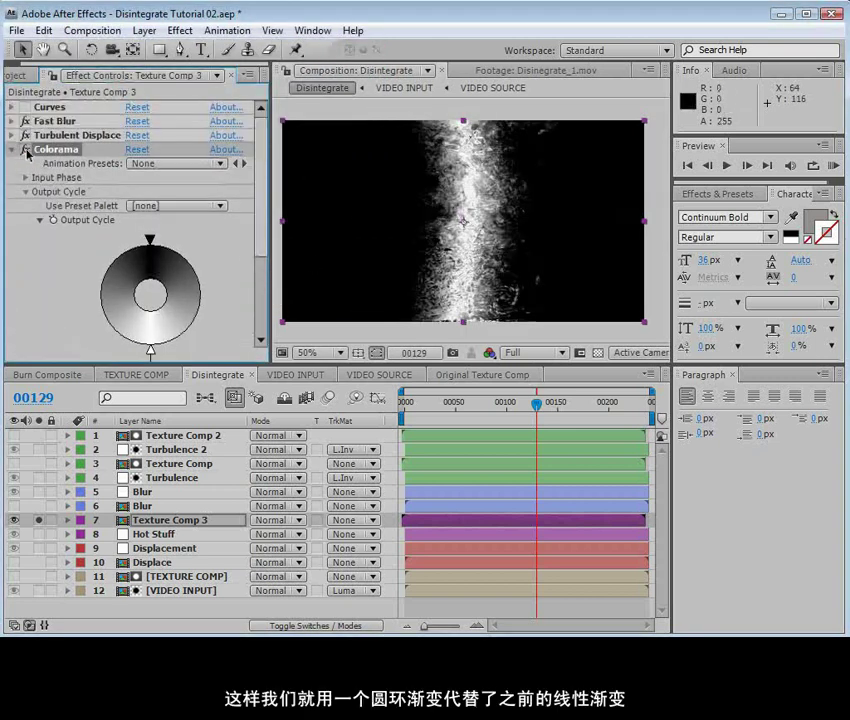
click(26, 149)
click(25, 150)
click(25, 150)
click(25, 150)
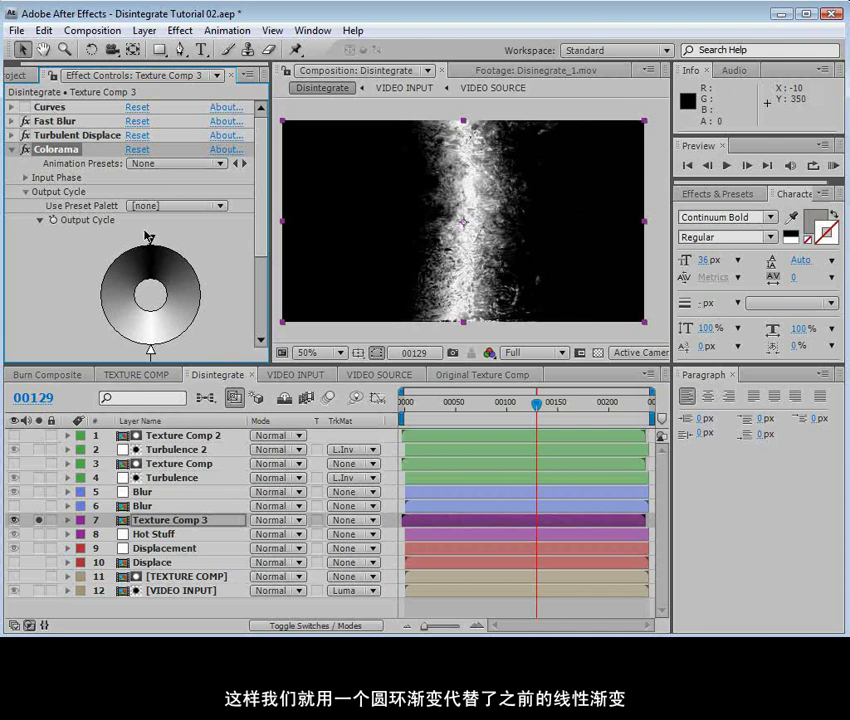
Add a black color point on each side of the Output Cycle wheel to narrow the white band.
double_click(103, 308)
click(23, 224)
click(37, 291)
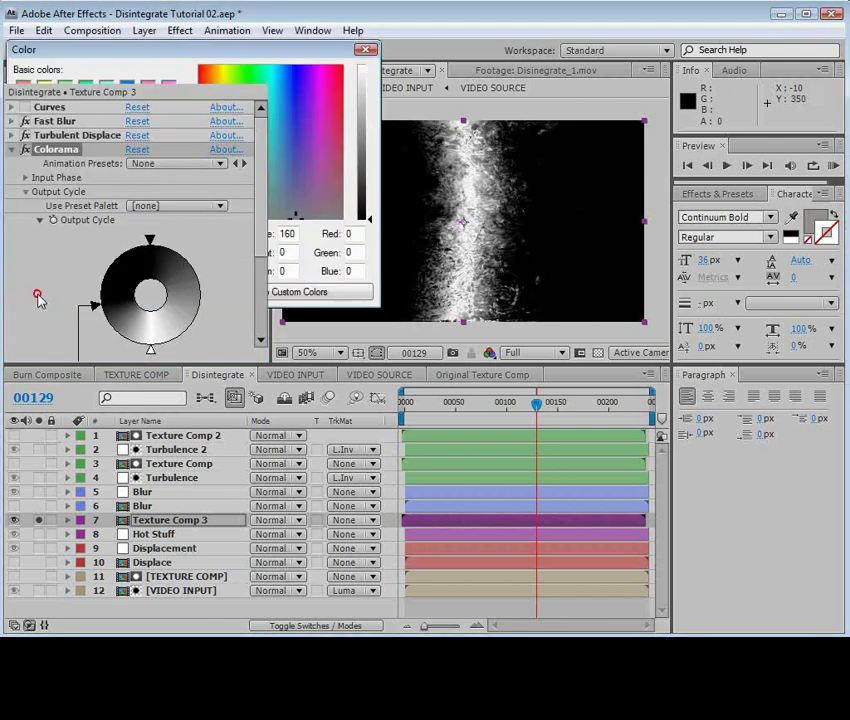
double_click(198, 313)
click(23, 224)
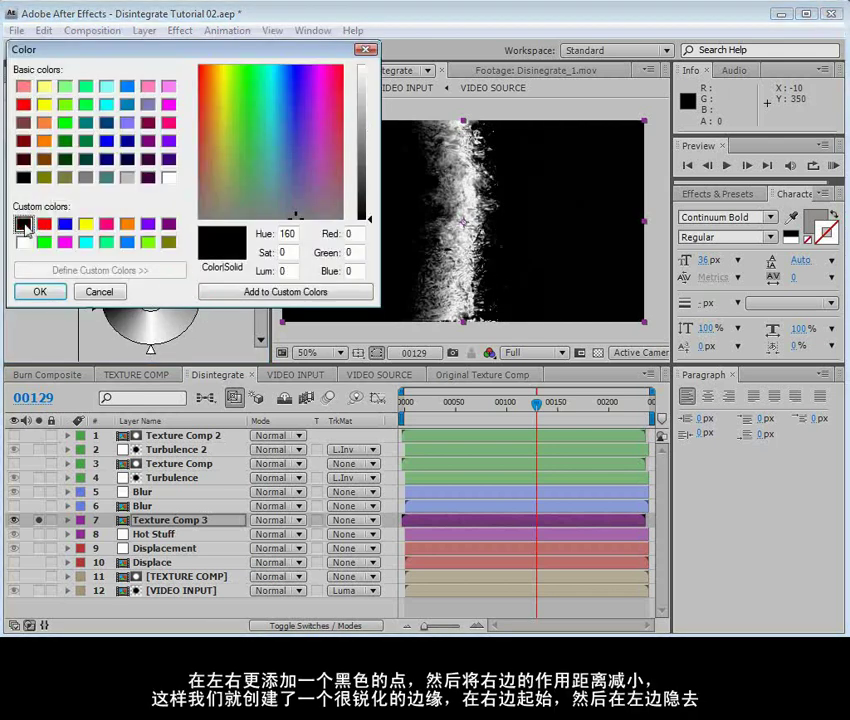
click(39, 290)
Reposition the wheel's black points, the left one close to white and the right one at three o'clock, for a hard right edge and soft left fade.
mouse_move(207, 308)
mouse_down()
mouse_move(195, 330)
mouse_move(170, 345)
mouse_up()
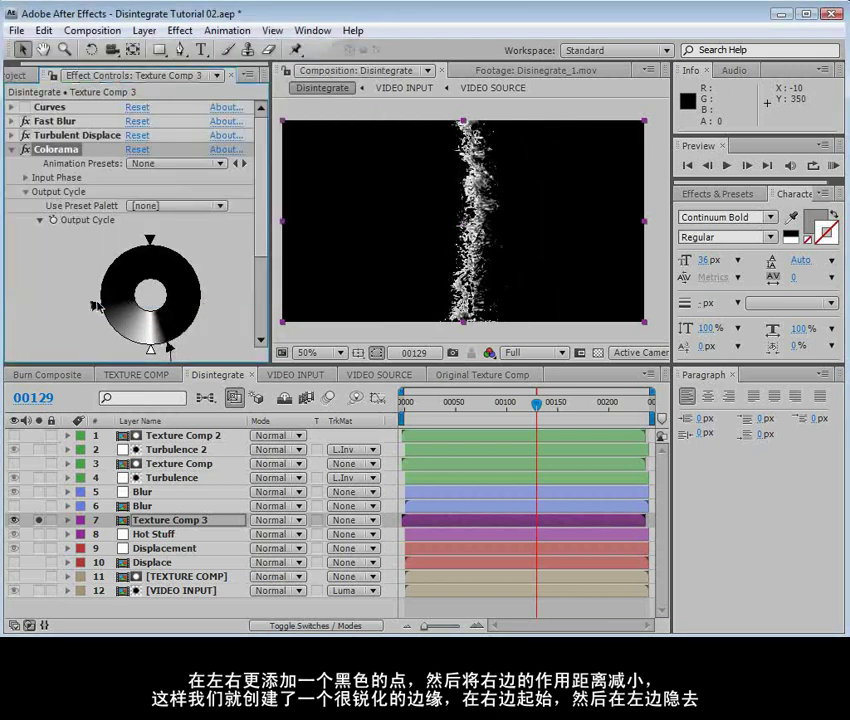
drag(98, 307, 91, 285)
scroll(480, 230, up, 1)
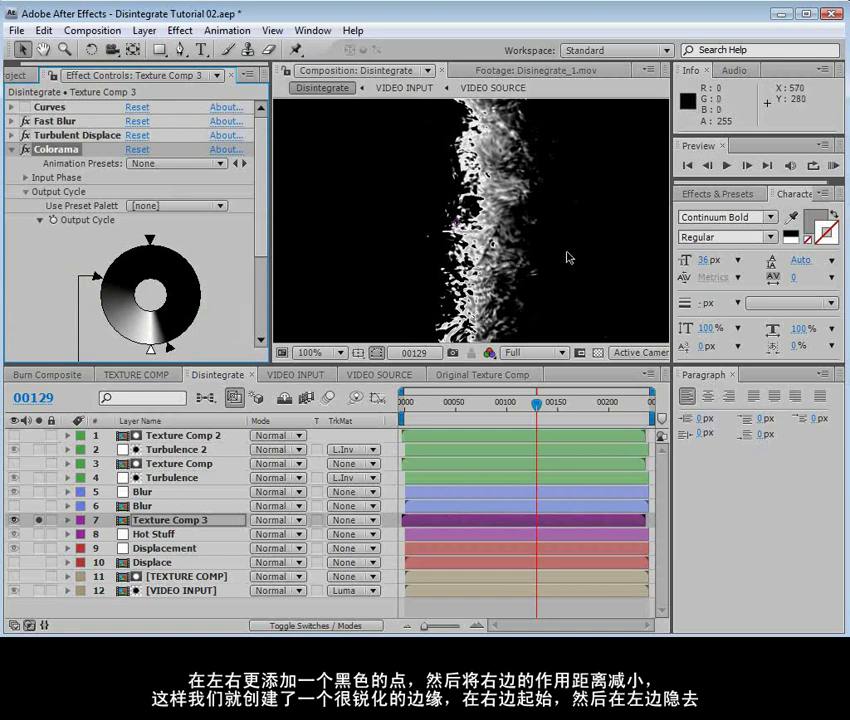
mouse_move(95, 279)
mouse_down()
mouse_move(128, 345)
mouse_move(165, 348)
mouse_move(195, 328)
mouse_move(198, 284)
mouse_move(207, 293)
mouse_up()
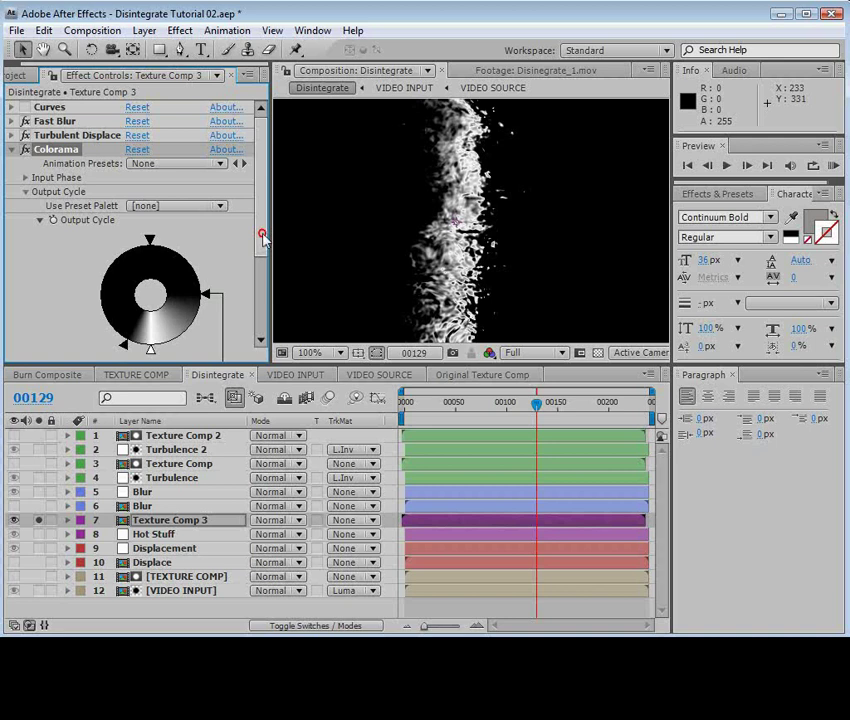
Set the Fast Blur Blurriness on Texture Comp 3 to 2.
click(10, 121)
click(135, 149)
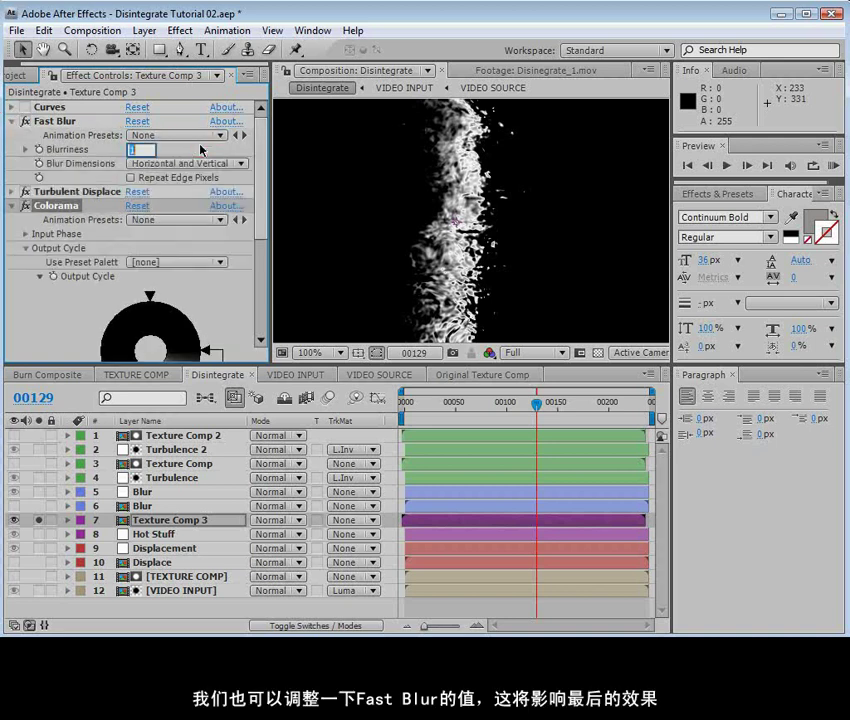
key(Return)
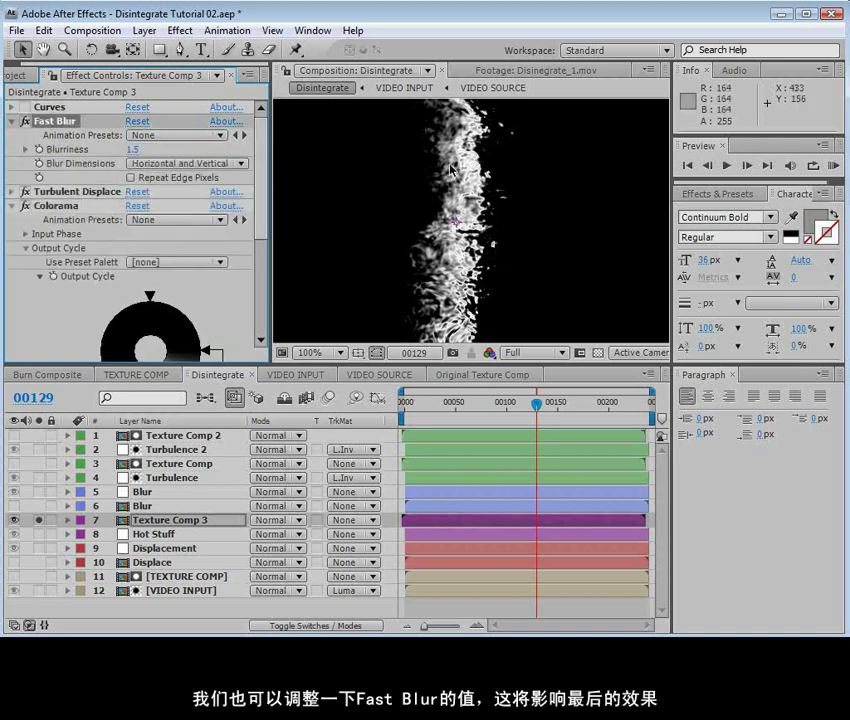
mouse_move(134, 149)
mouse_down()
mouse_move(150, 150)
mouse_move(133, 157)
mouse_up()
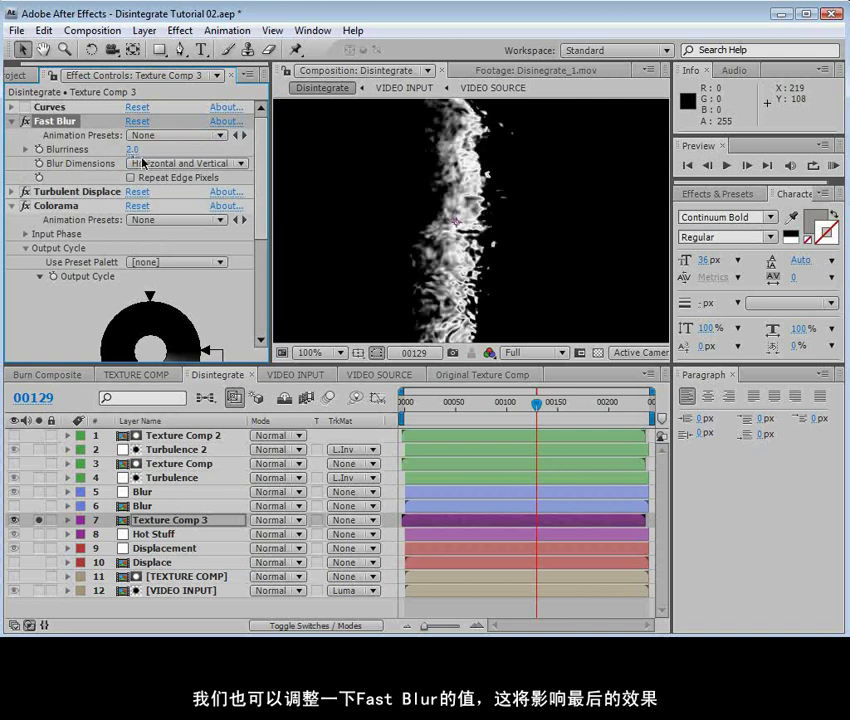
click(11, 121)
click(11, 149)
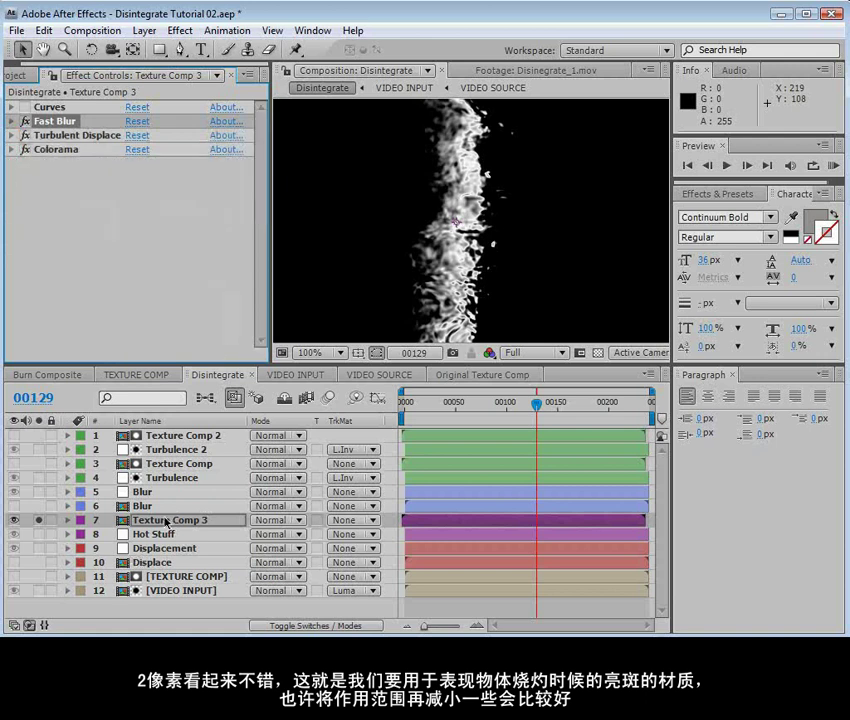
Move both side black points of Colorama's Output Cycle closer to the white point to thin the edge texture.
click(167, 521)
key(comma)
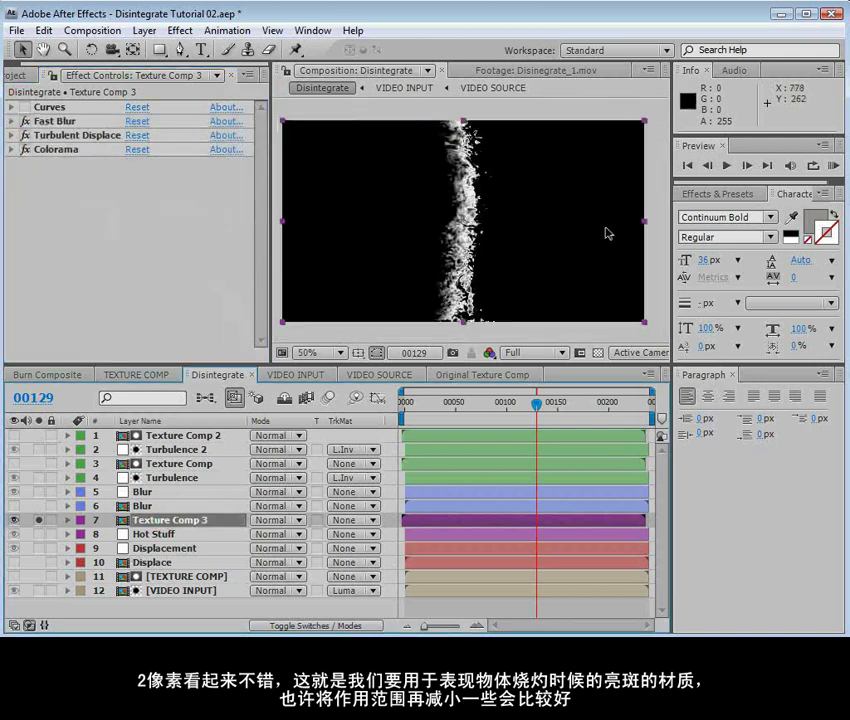
key(period)
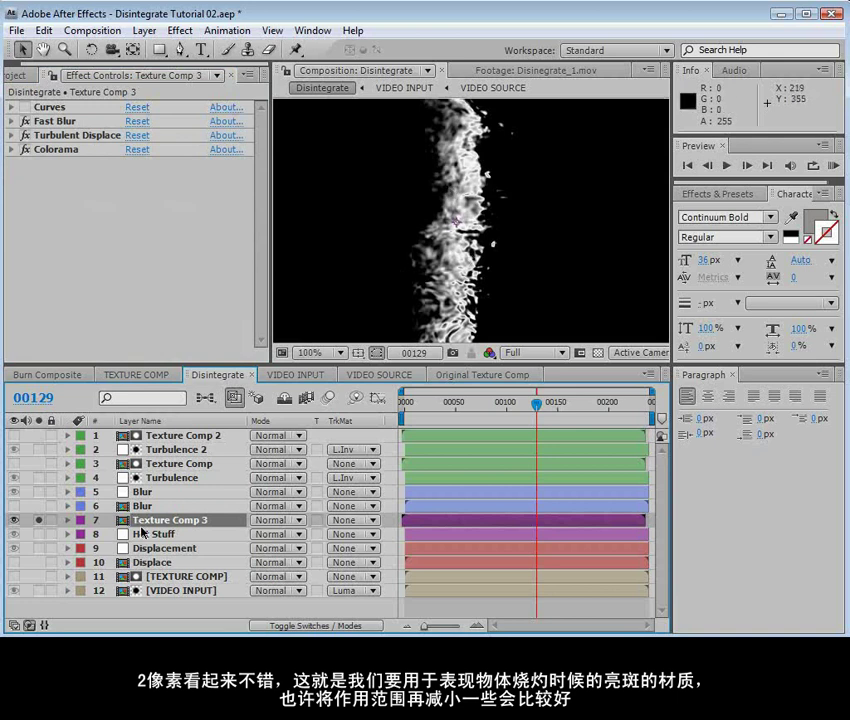
click(11, 149)
drag(122, 302, 135, 308)
drag(206, 259, 196, 308)
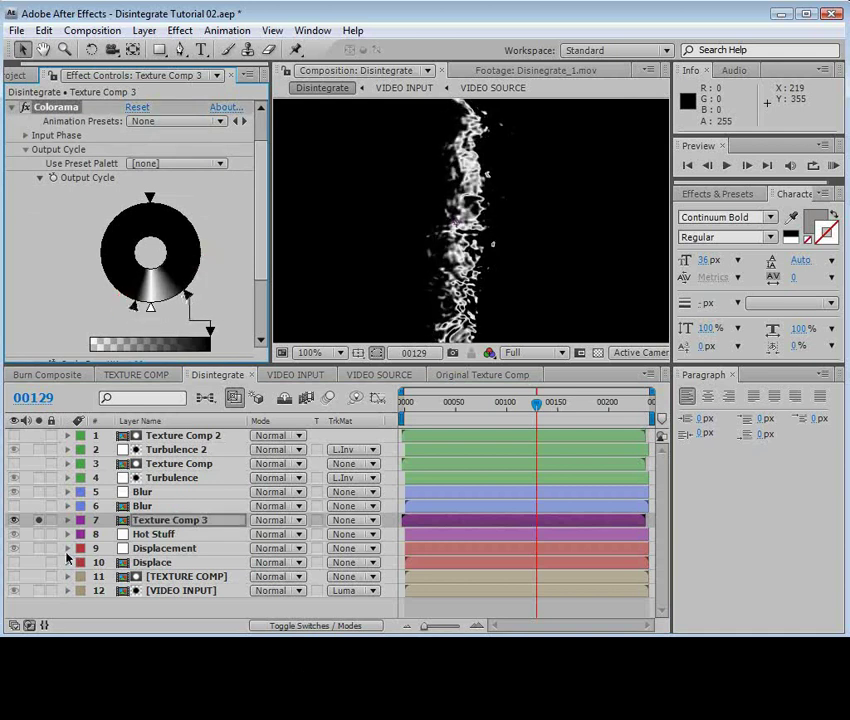
Turn off the solo and visibility of Texture Comp 3 and apply a Curves effect to the Hot Stuff layer.
click(14, 520)
click(153, 534)
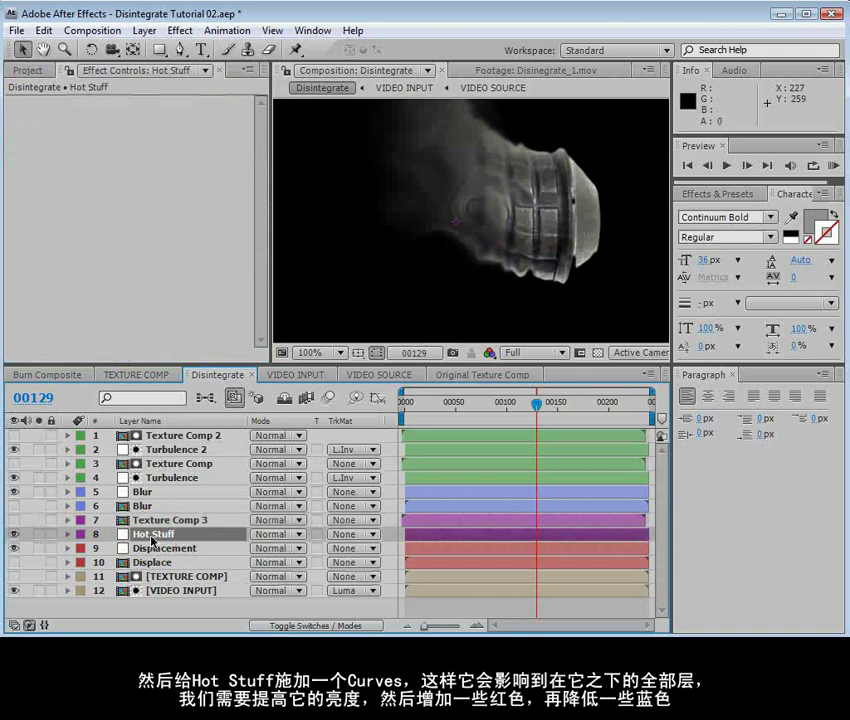
click(190, 33)
mouse_move(224, 184)
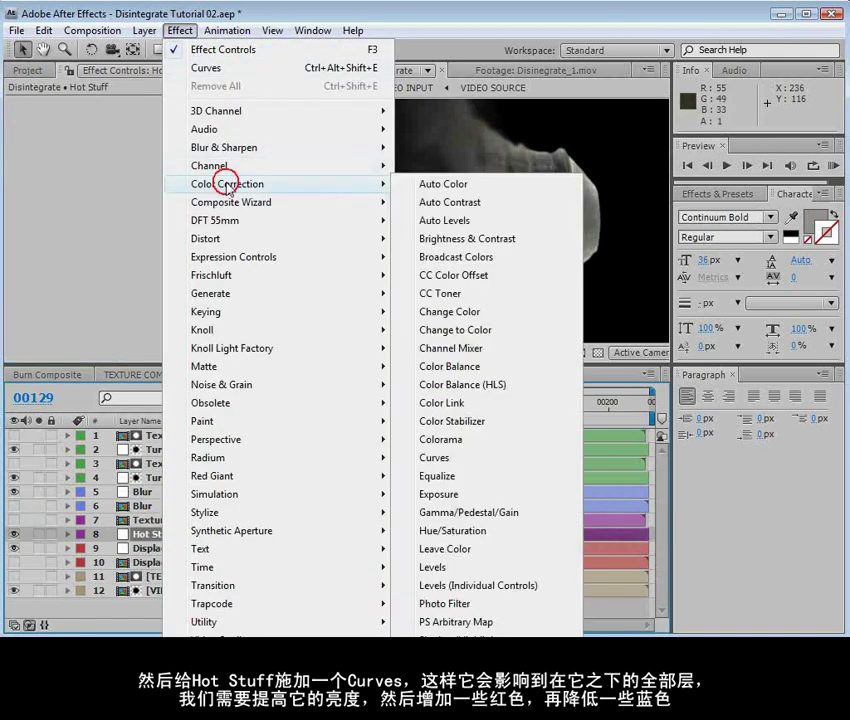
click(436, 458)
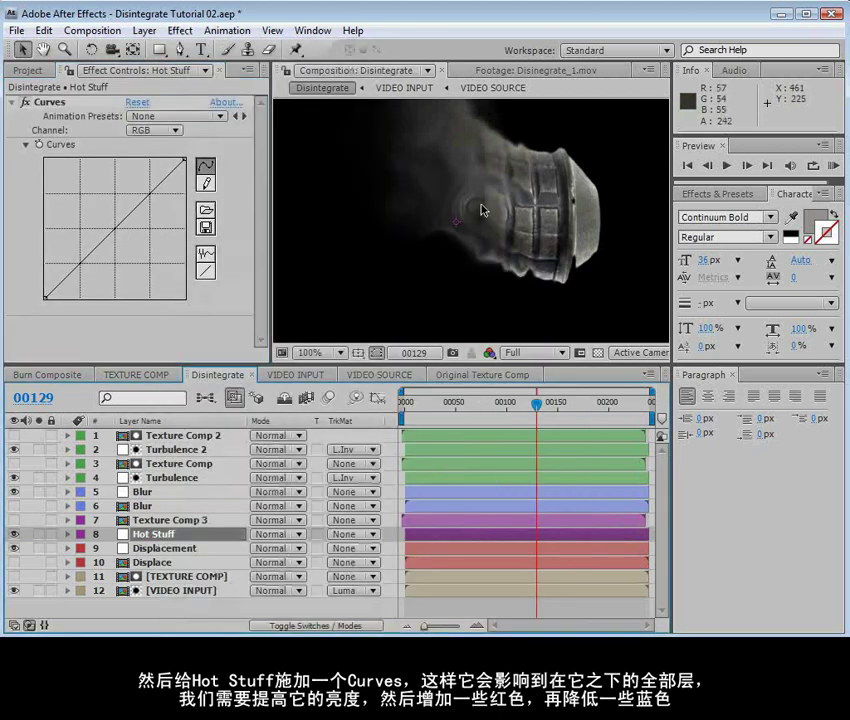
Adjust Hot Stuff's Curves to brighten the overall image, raise the red channel and lower the blue channel for a fiery glow.
drag(101, 227, 147, 225)
click(155, 130)
click(148, 150)
click(172, 133)
click(130, 122)
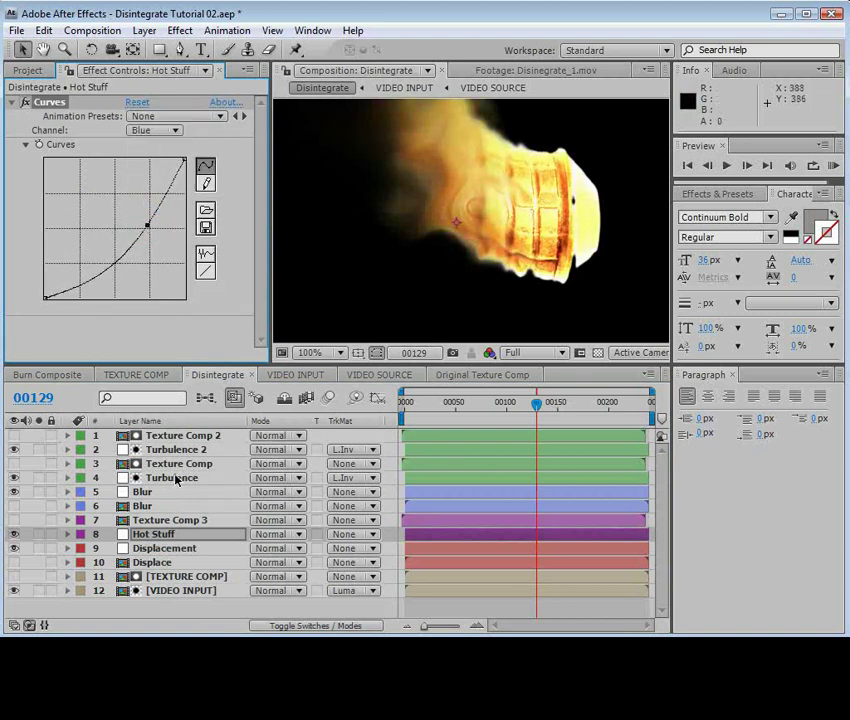
Set Hot Stuff's track matte to Luma Matte "Texture Comp 3" and shift Texture Comp 3 slightly earlier in the timeline.
click(166, 537)
click(346, 535)
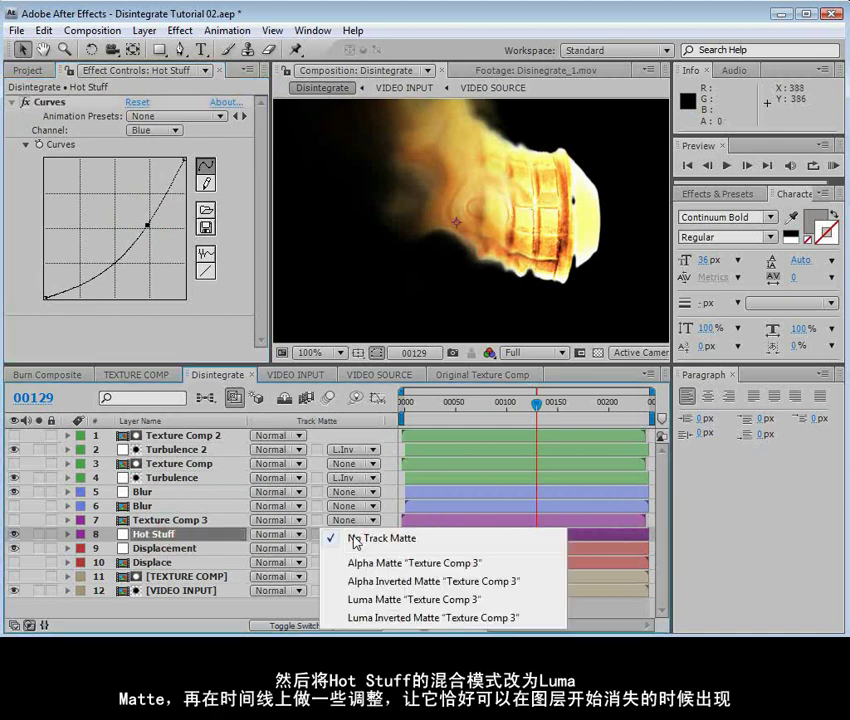
click(425, 601)
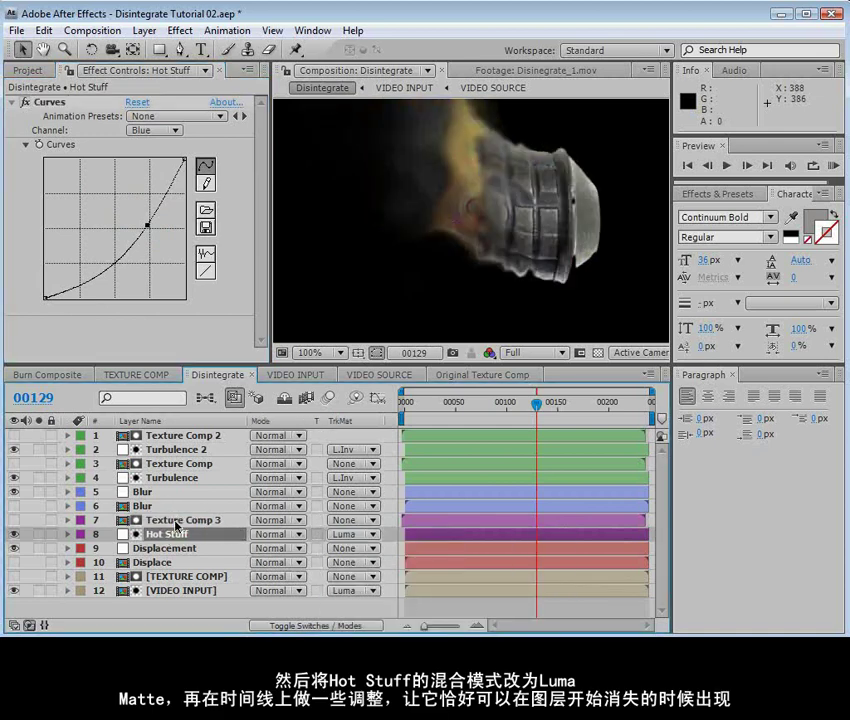
click(176, 522)
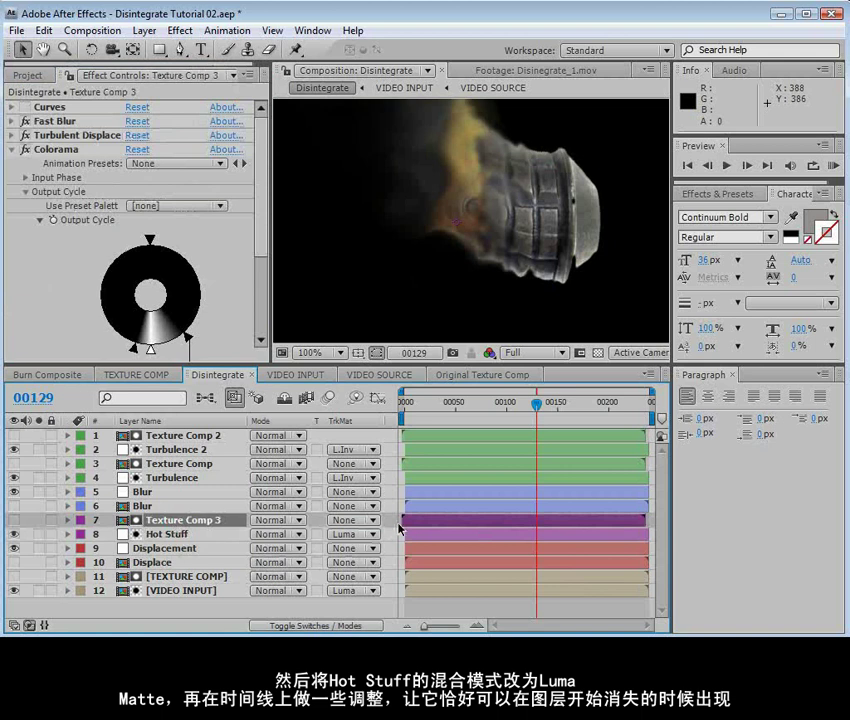
drag(419, 522, 408, 530)
mouse_move(533, 408)
mouse_down()
mouse_move(500, 412)
mouse_move(519, 422)
mouse_move(536, 396)
mouse_move(540, 409)
mouse_move(529, 415)
mouse_move(537, 408)
mouse_up()
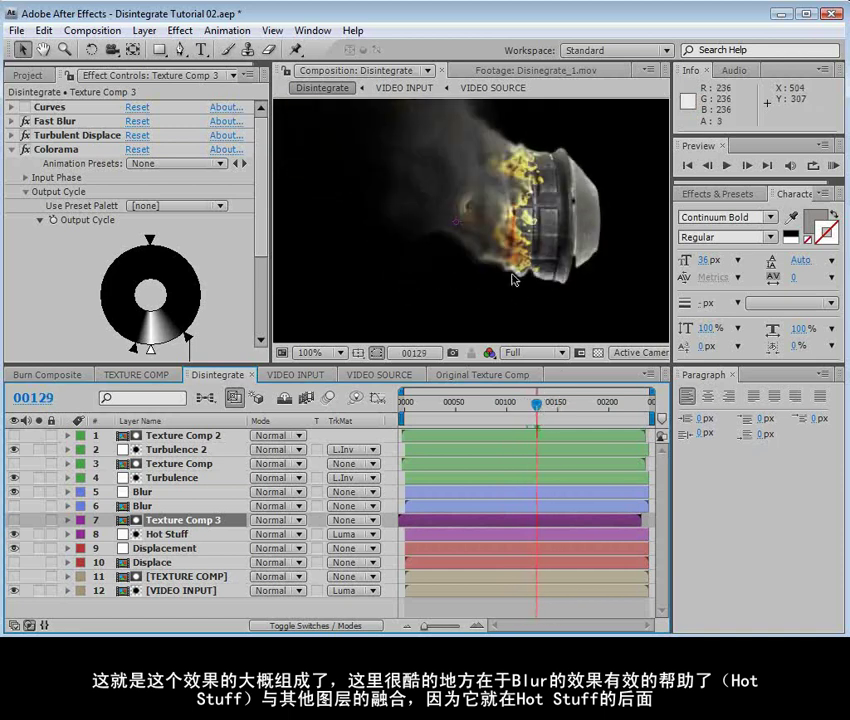
Compare the burning edge up close with the Blur adjustment layer hidden and shown.
scroll(513, 280, up, 1)
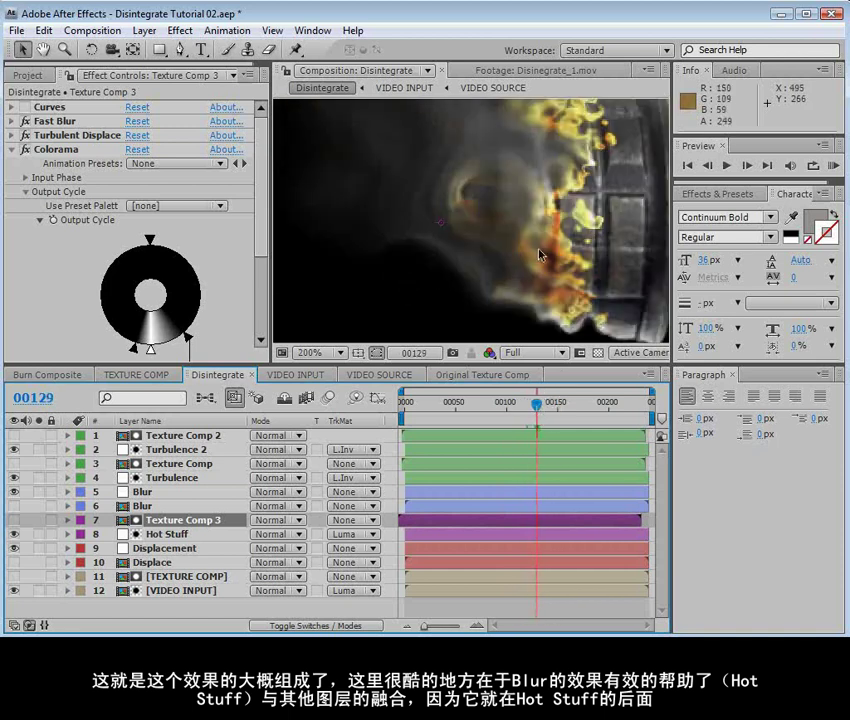
click(143, 493)
click(13, 492)
click(13, 492)
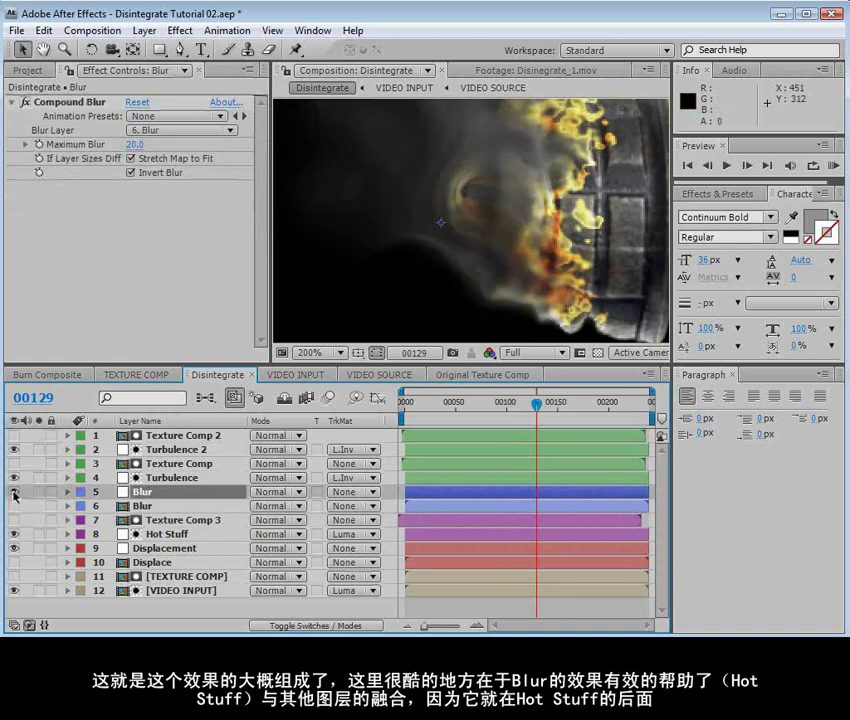
click(13, 492)
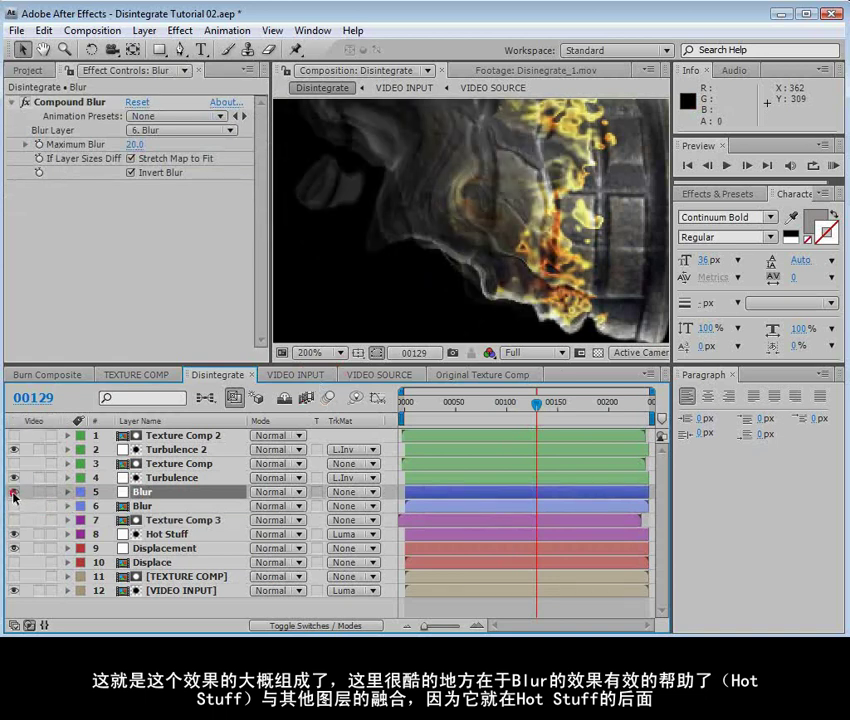
click(14, 491)
Set the Hot Stuff layer's blending mode to Add and advance the current time to frame 130.
click(160, 533)
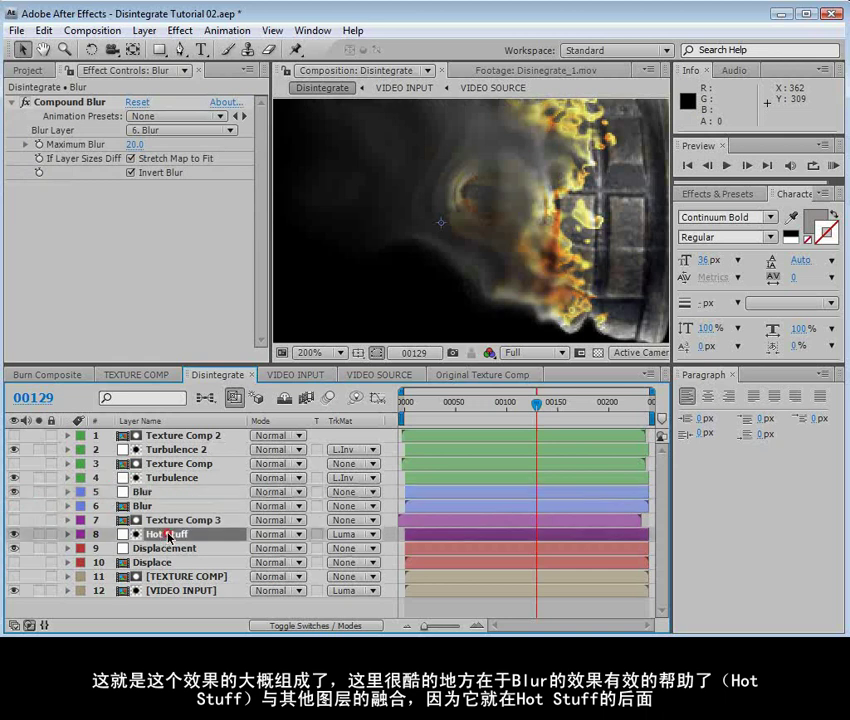
scroll(497, 281, down, 2)
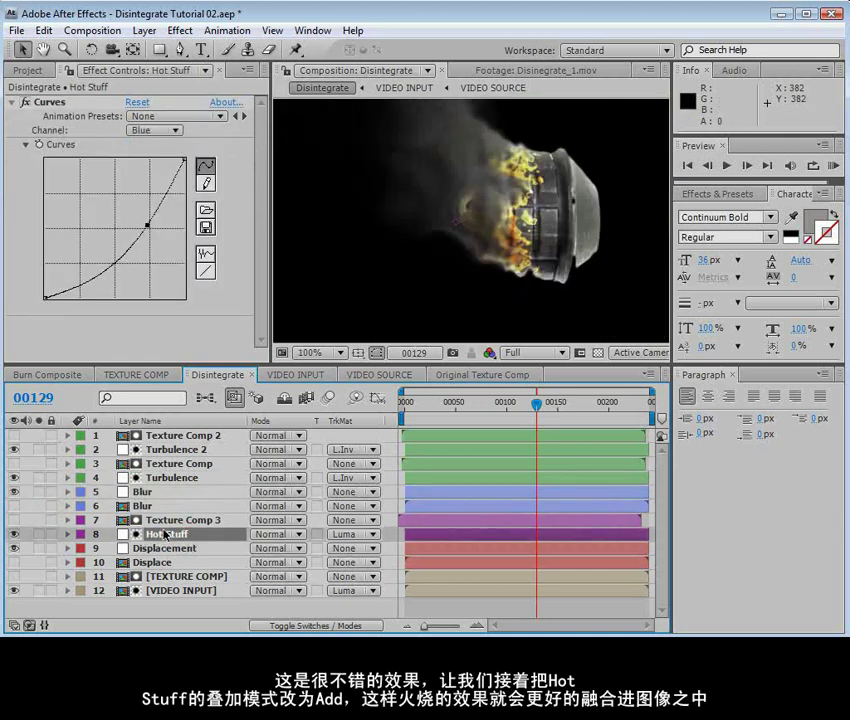
click(266, 536)
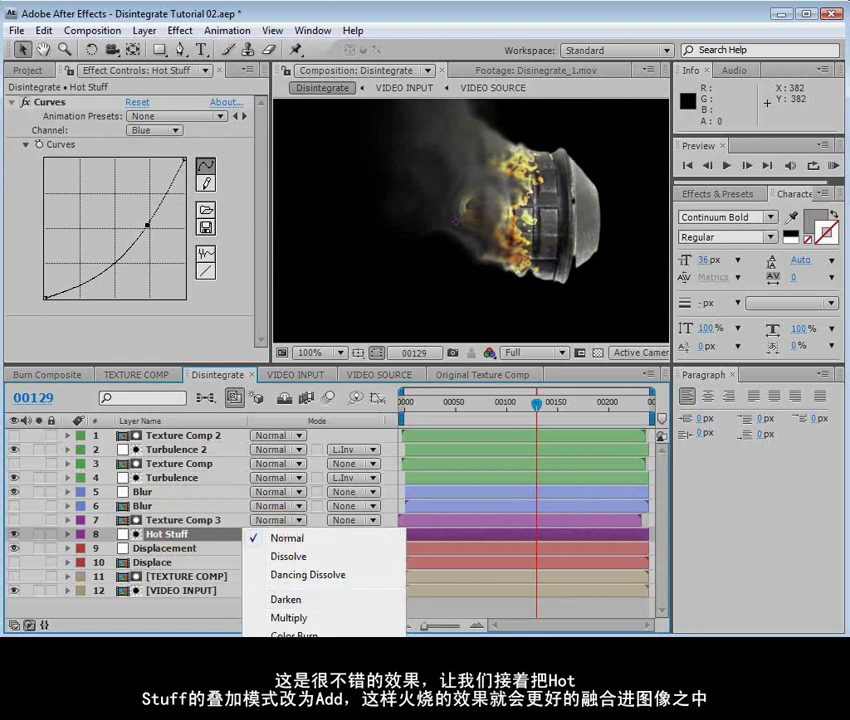
click(285, 712)
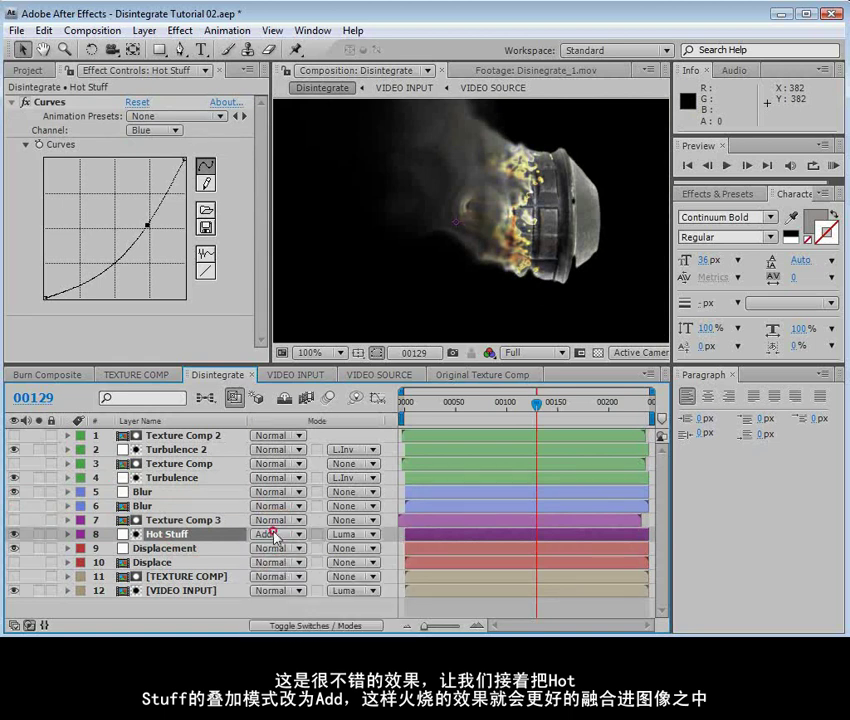
mouse_move(536, 403)
mouse_down()
mouse_move(511, 404)
mouse_move(537, 408)
mouse_up()
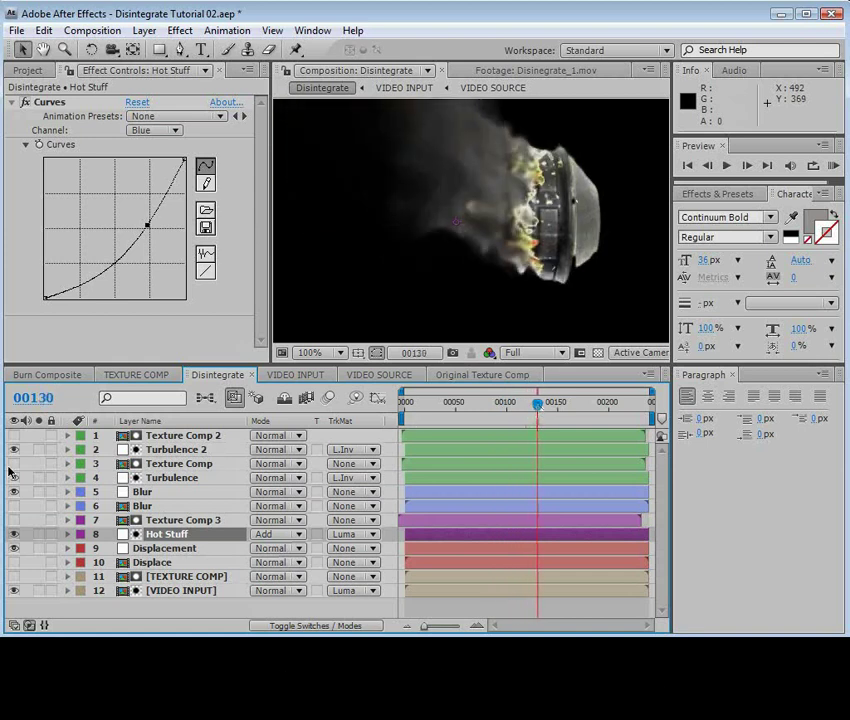
Create a new adjustment layer above all layers and rename it Color.
scroll(417, 261, down, 2)
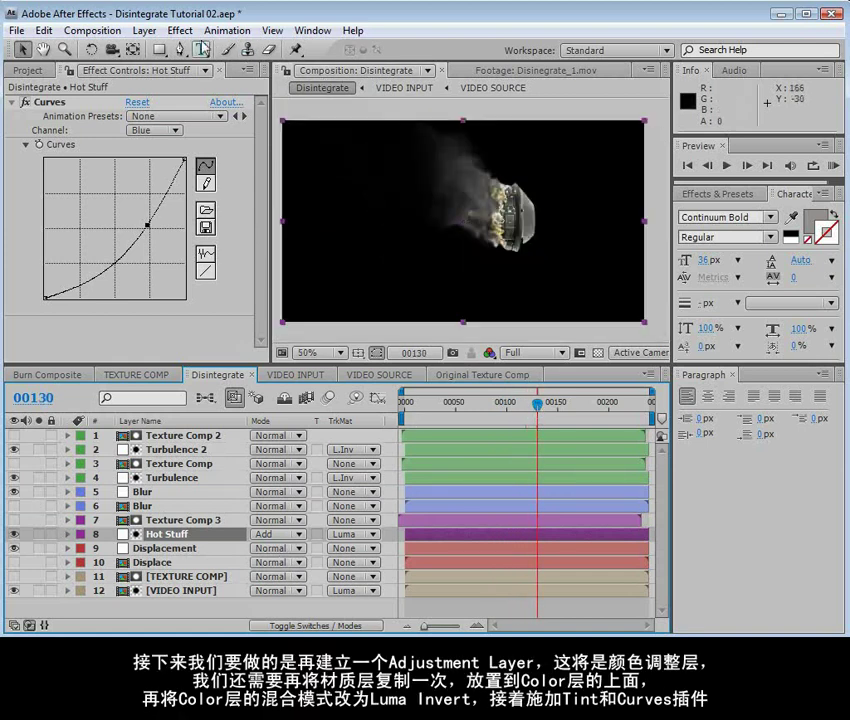
click(143, 30)
mouse_move(190, 48)
click(550, 159)
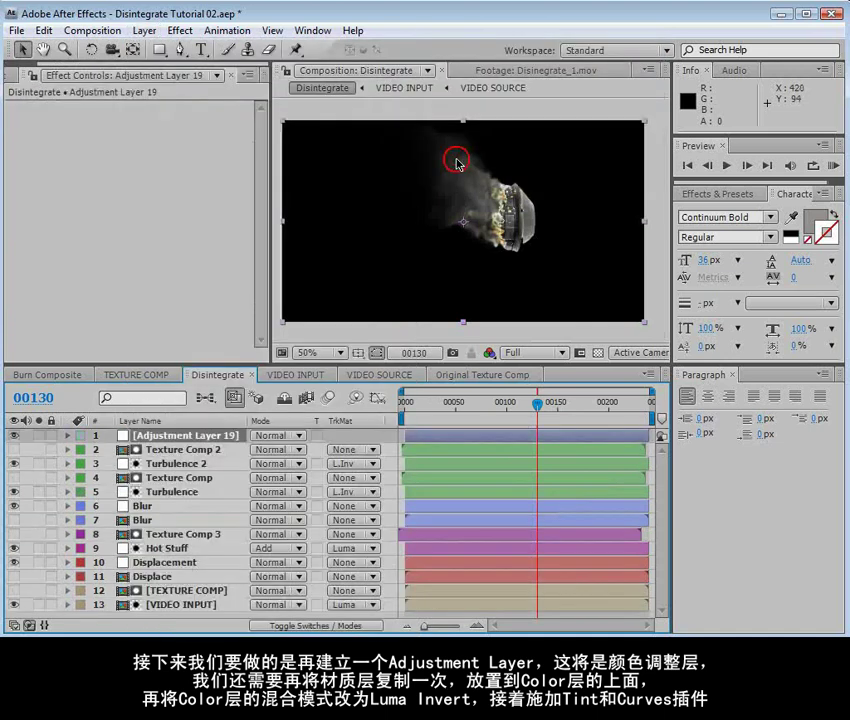
key(Return)
text(Color)
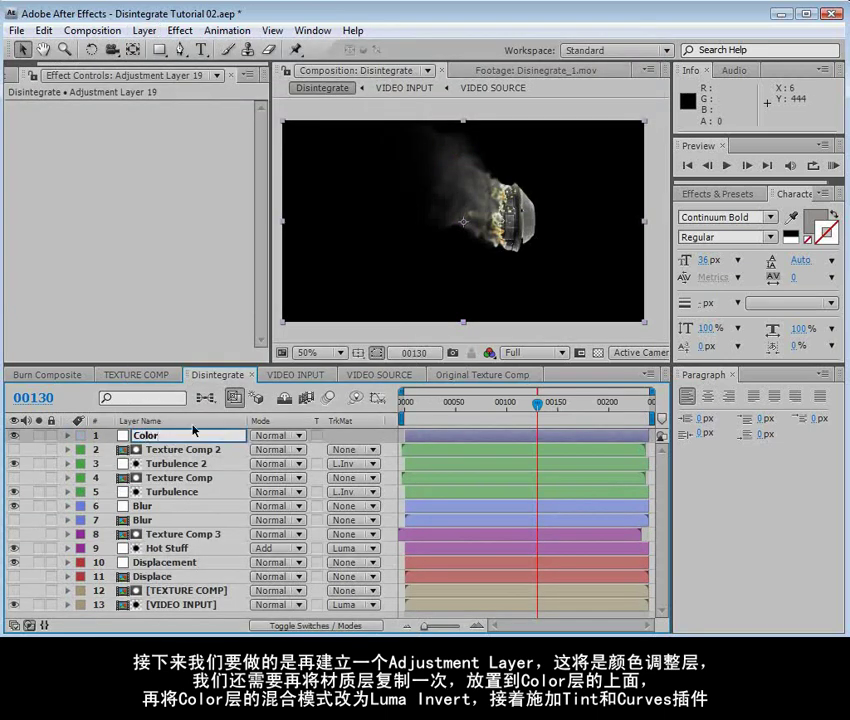
Duplicate Texture Comp 2, place the copy above Color, and set Color's track matte to Luma Inverted using that copy.
click(190, 455)
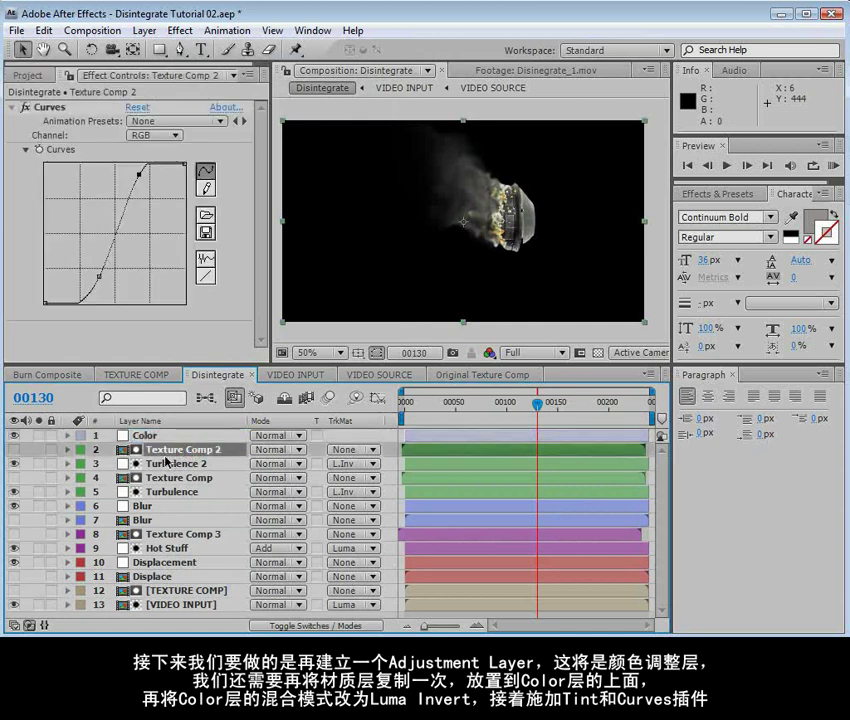
key(ctrl+d)
drag(146, 449, 147, 436)
click(146, 451)
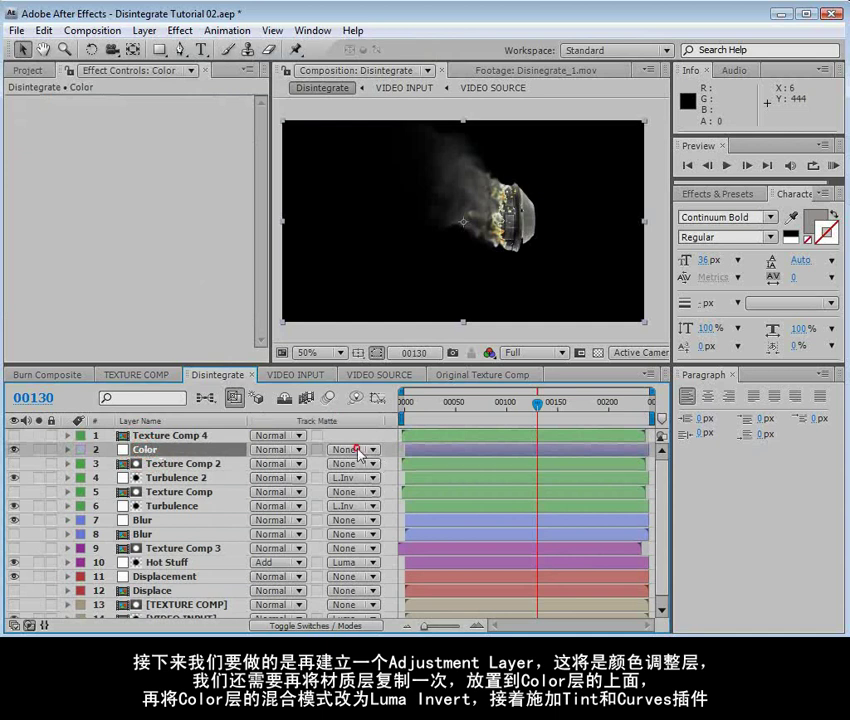
click(358, 452)
click(376, 536)
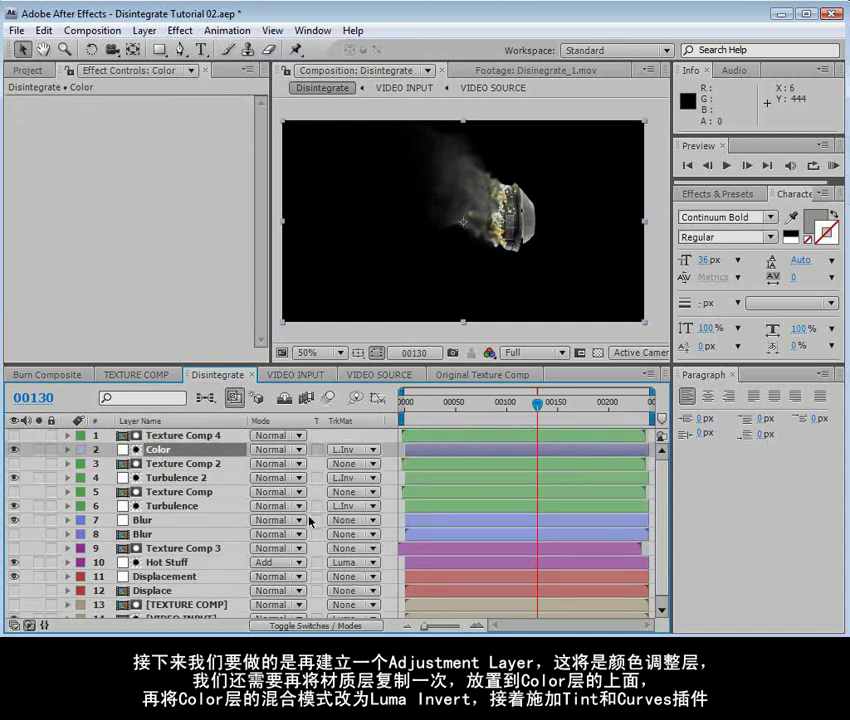
Apply the Tint and Curves color correction effects to the Color adjustment layer.
click(172, 29)
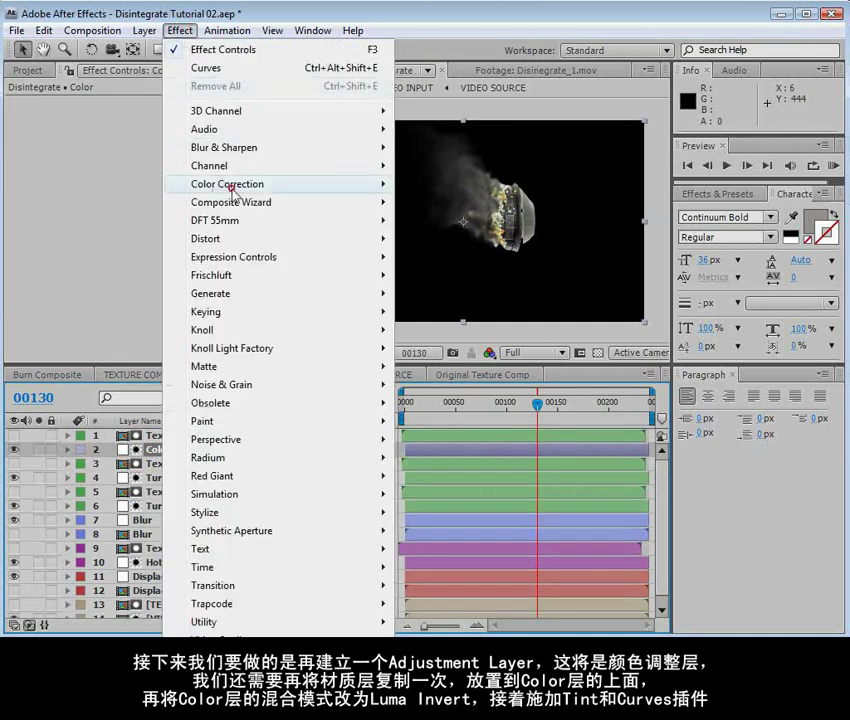
mouse_move(230, 184)
click(440, 676)
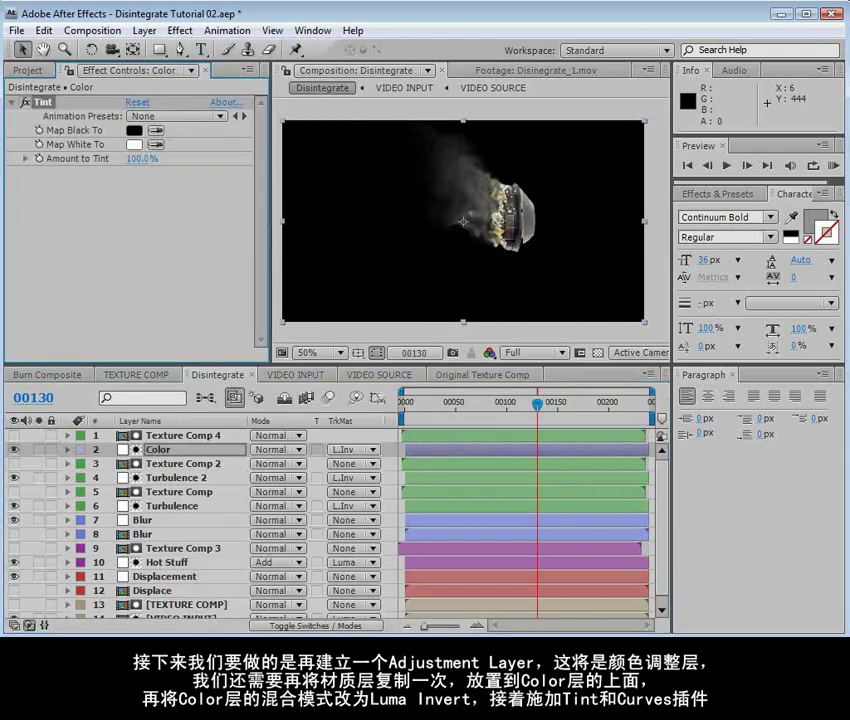
click(180, 30)
mouse_move(215, 184)
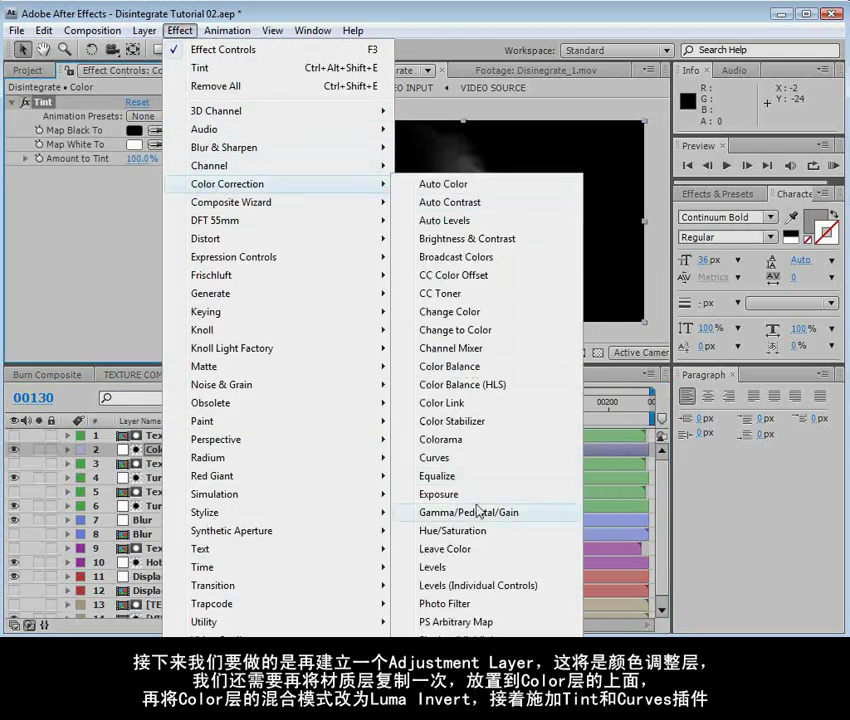
click(437, 458)
Adjust Color's Curves to steeply brighten the RGB channel, raise the red channel and lower the blue channel for an orange fire look.
drag(115, 273, 67, 229)
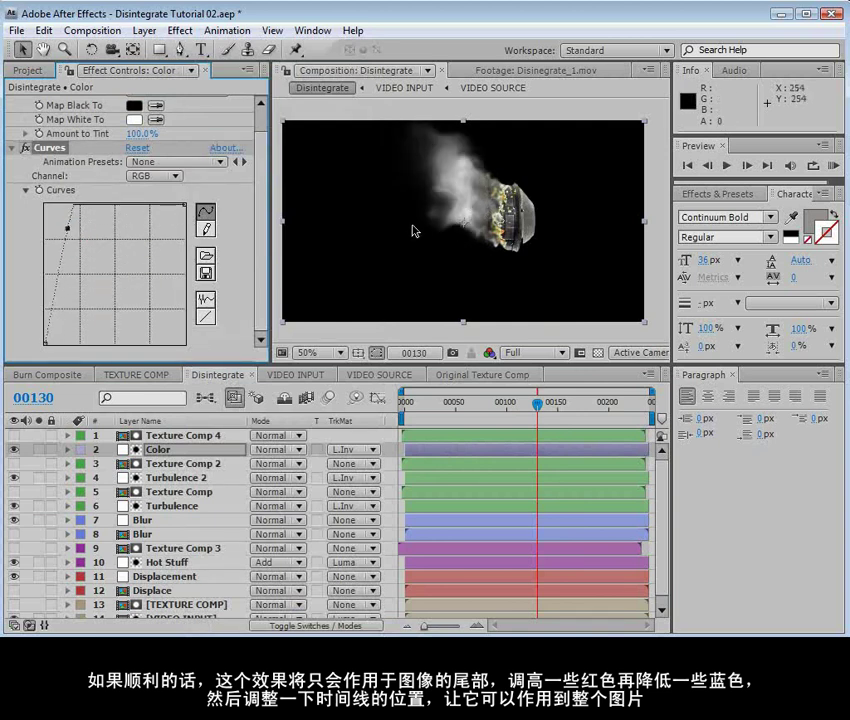
click(150, 176)
click(166, 206)
mouse_move(115, 273)
mouse_down()
mouse_move(93, 259)
mouse_move(142, 281)
mouse_up()
click(170, 176)
click(167, 214)
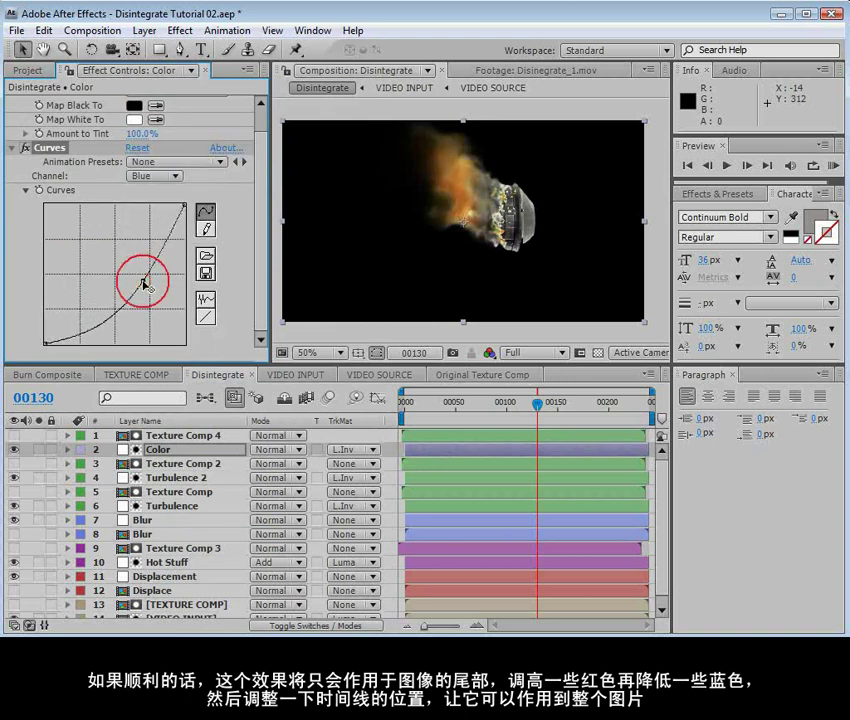
Shift Texture Comp 4 slightly earlier and steepen its Curves for higher contrast, showing the layer temporarily to judge the matte edge.
scroll(448, 230, up, 2)
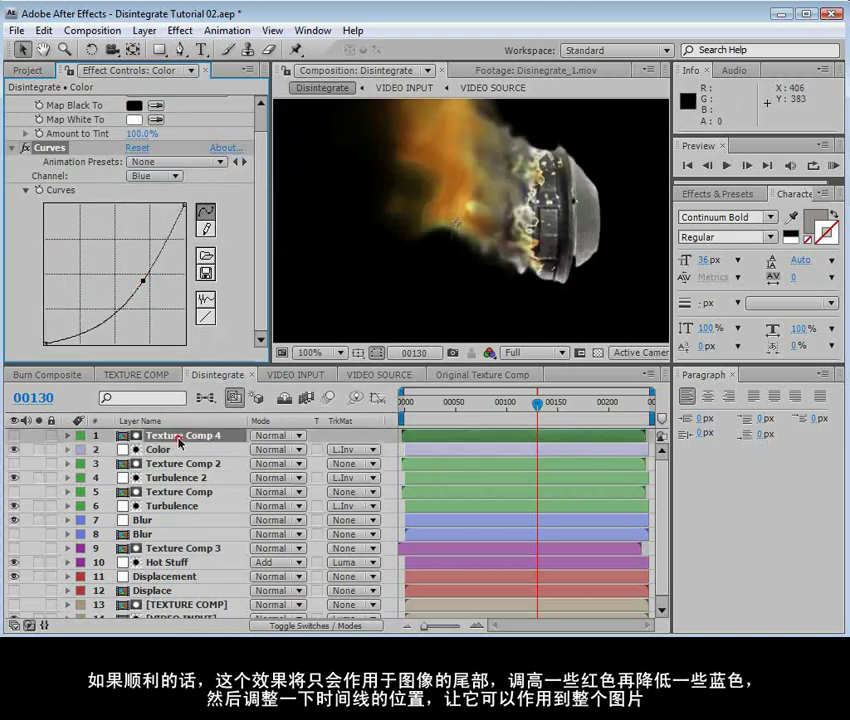
click(229, 437)
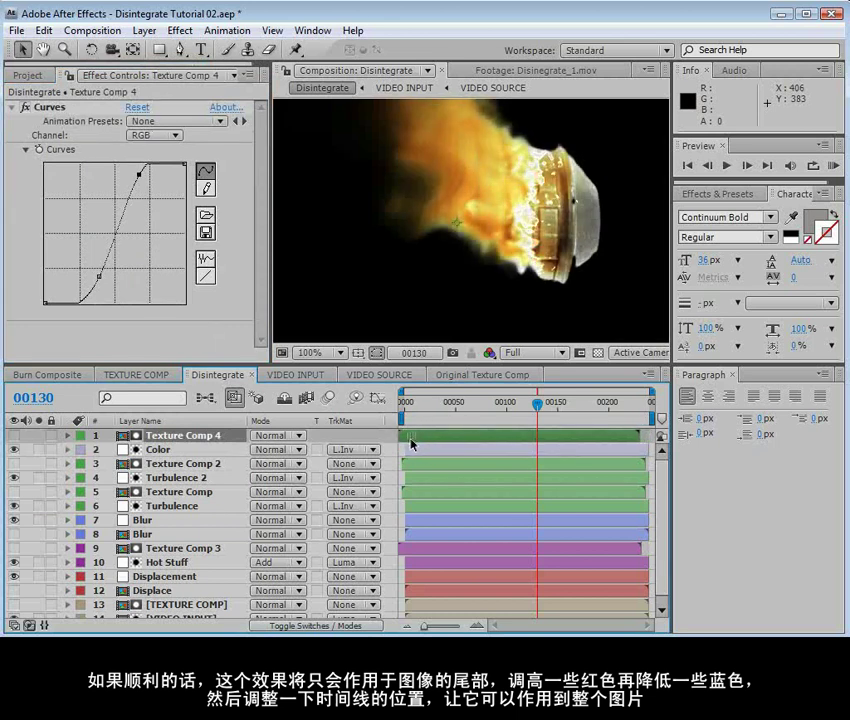
drag(99, 275, 108, 284)
drag(140, 174, 135, 171)
click(13, 436)
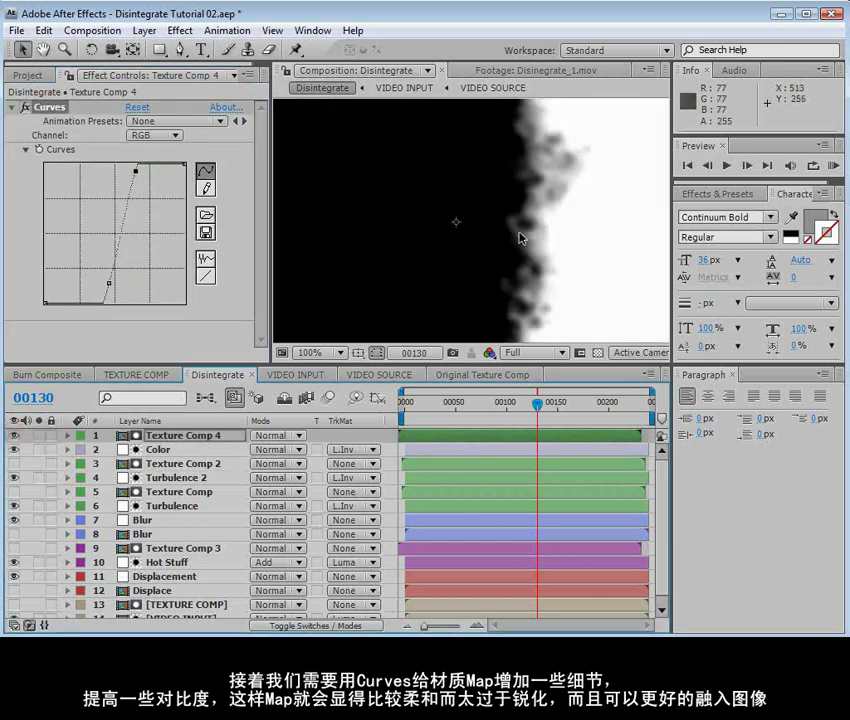
mouse_move(108, 284)
mouse_down()
mouse_move(79, 280)
mouse_move(112, 284)
mouse_up()
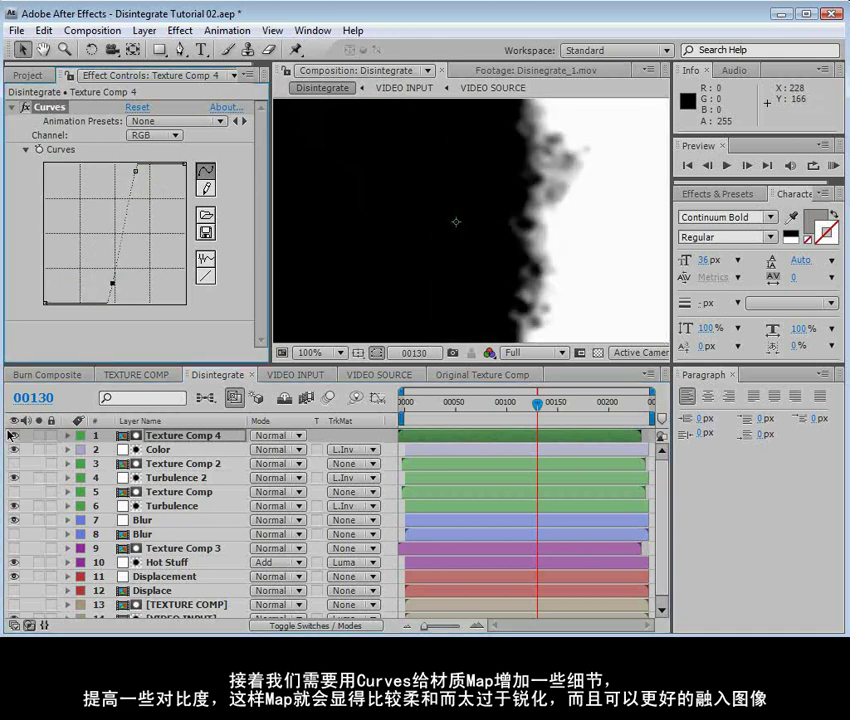
click(12, 436)
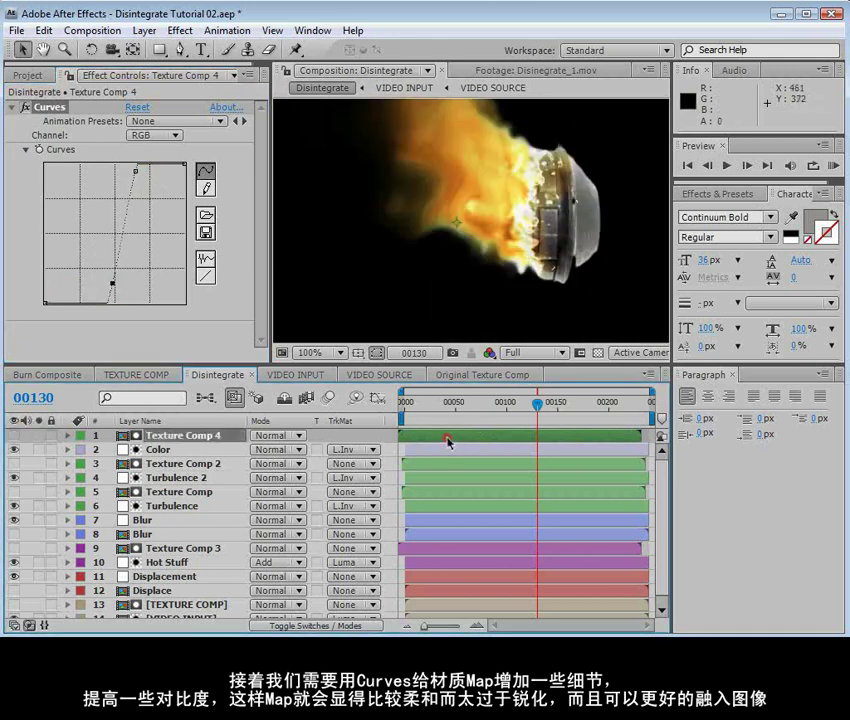
Fine-tune Texture Comp 4's timeline offset while checking nearby frames, ending with the current time at frame 129.
mouse_move(537, 405)
mouse_down()
mouse_move(523, 406)
mouse_move(530, 406)
mouse_up()
drag(481, 431, 466, 439)
drag(548, 406, 531, 417)
Shape the green channel of Color's Curves into an S-curve, raising the highlights and lowering the shadows.
click(158, 449)
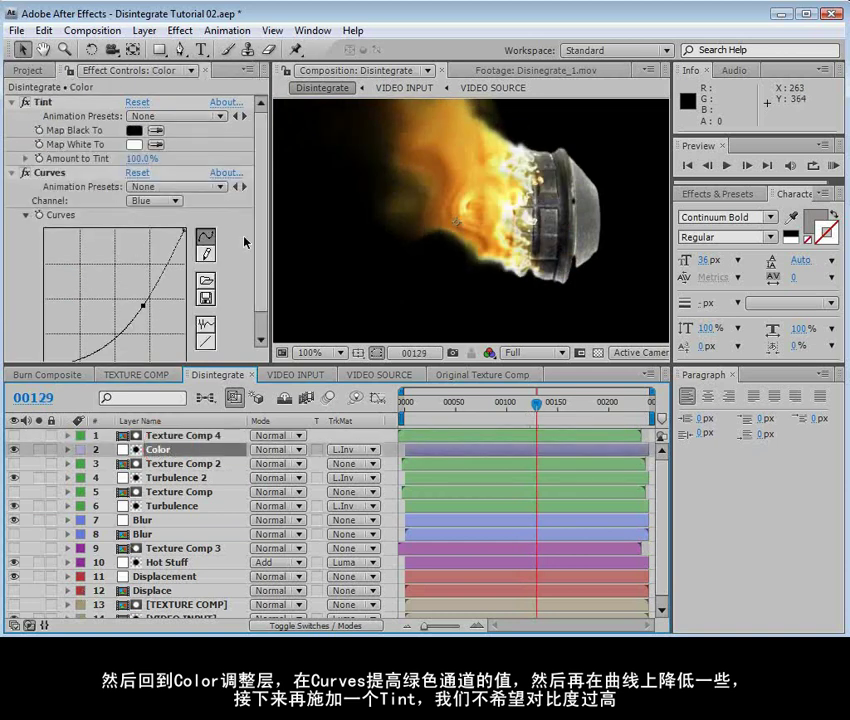
scroll(262, 240, down, 1)
click(160, 175)
click(160, 157)
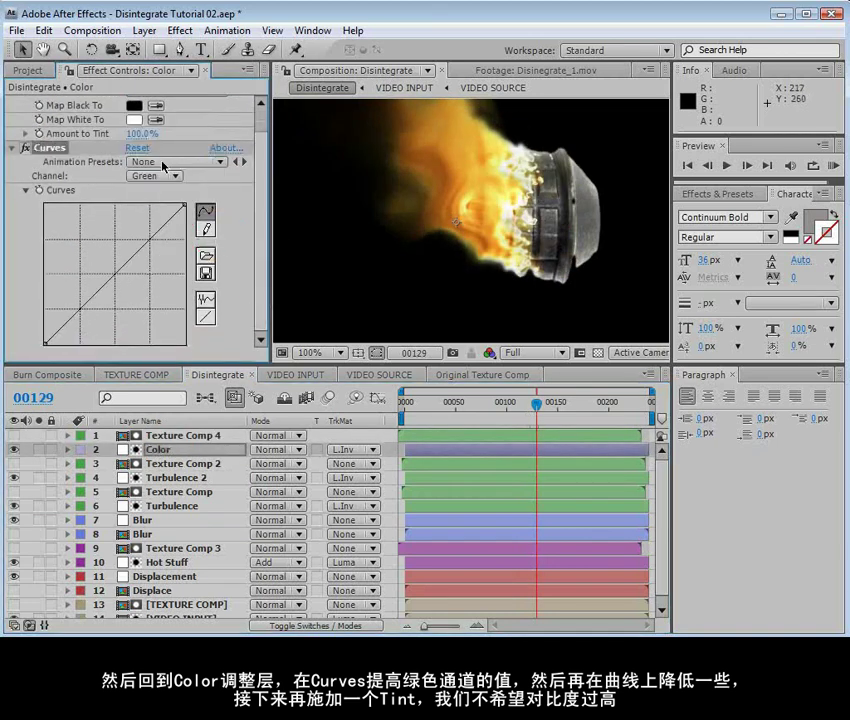
drag(140, 249, 137, 241)
drag(91, 287, 87, 315)
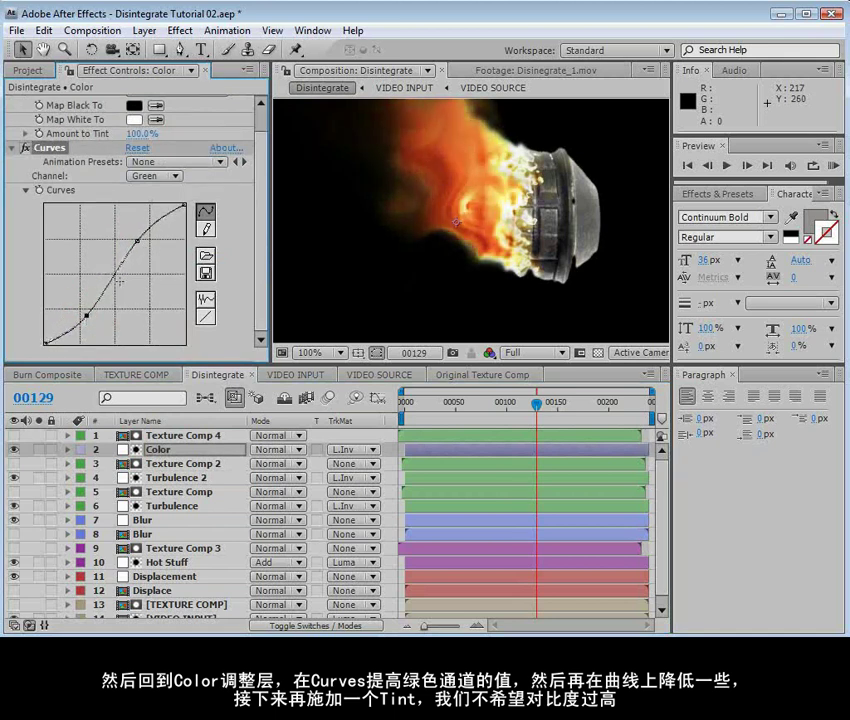
Strengthen the upper part of the Color layer's green curve and add a second Tint effect with its amount at 35%.
drag(137, 241, 133, 241)
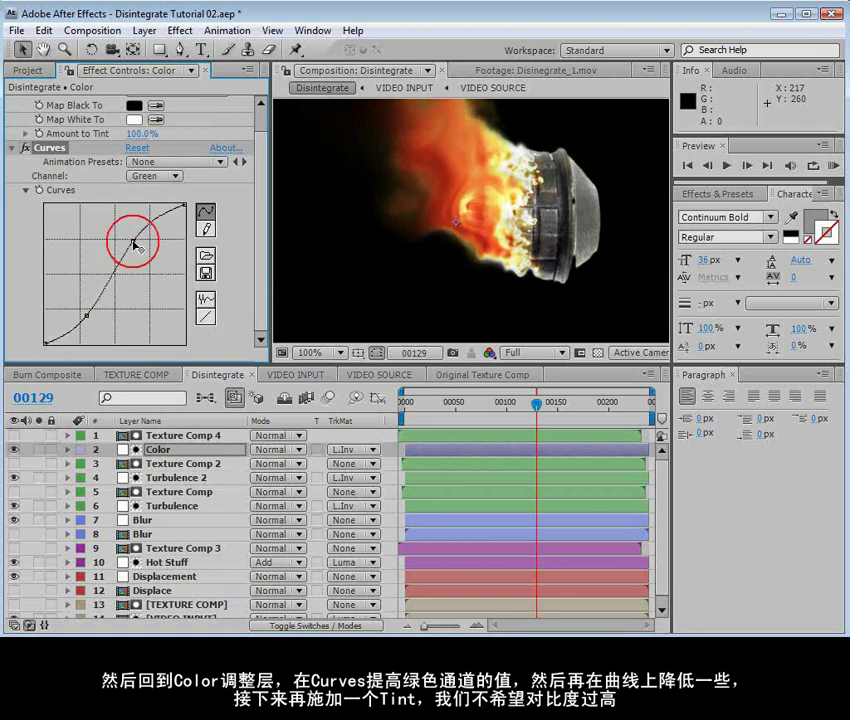
click(180, 30)
mouse_move(247, 184)
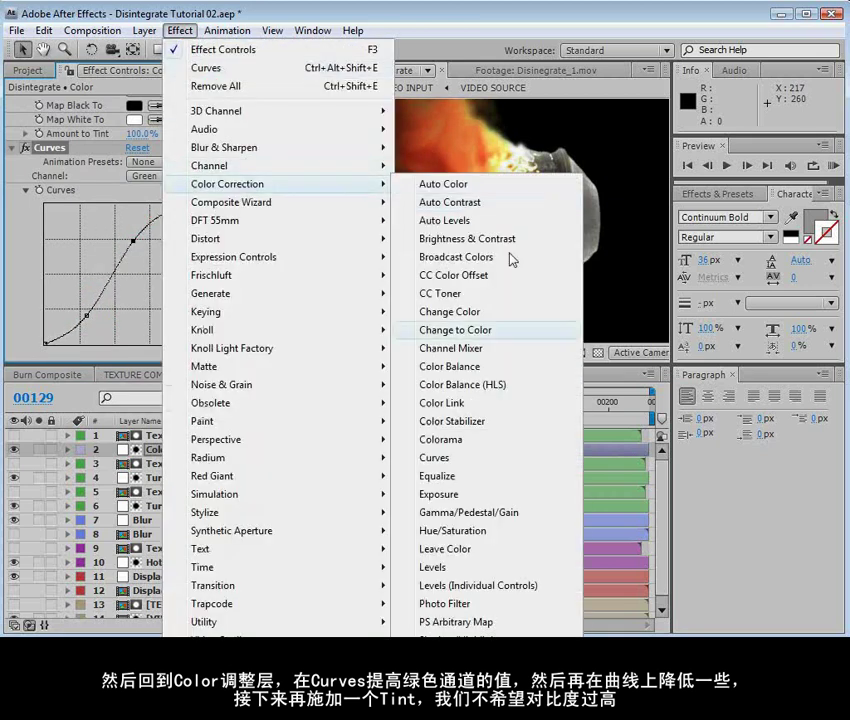
click(413, 543)
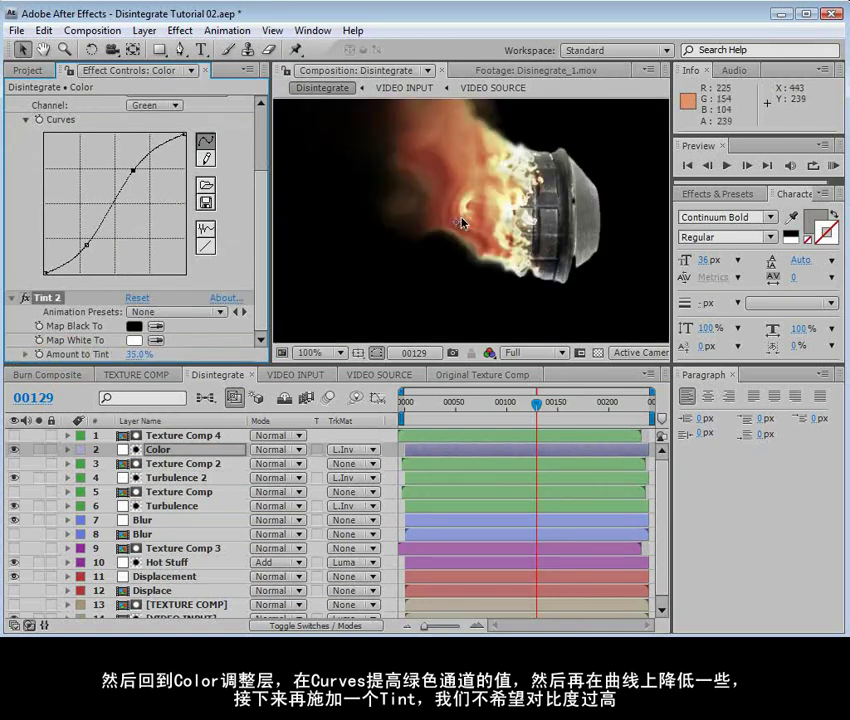
Try a Glow effect on the Color layer and undo it.
click(181, 33)
click(460, 502)
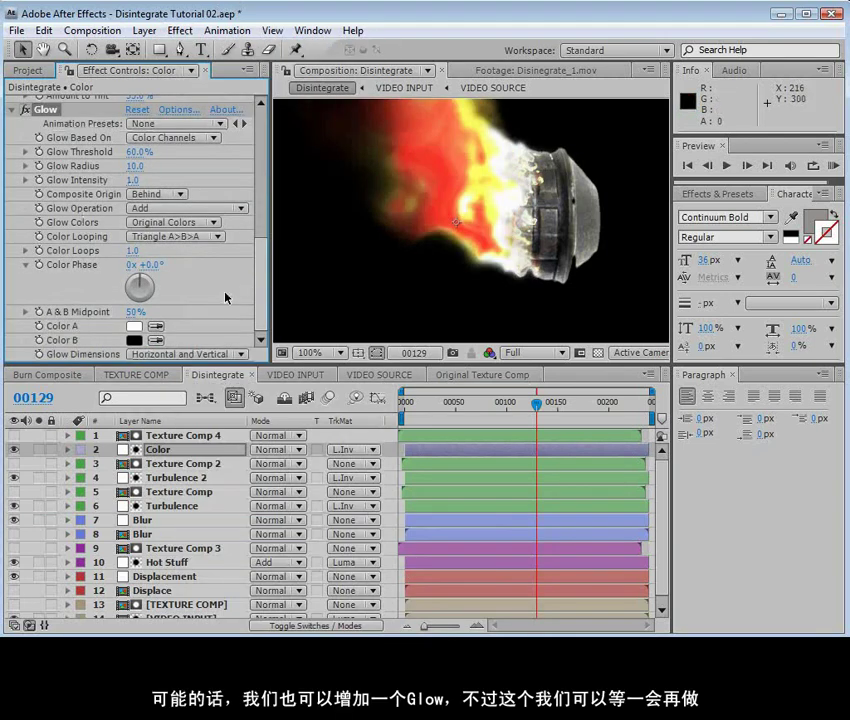
key(ctrl+z)
Check the Disintegrate composition's background against the transparency grid and return to the normal black view.
key(comma)
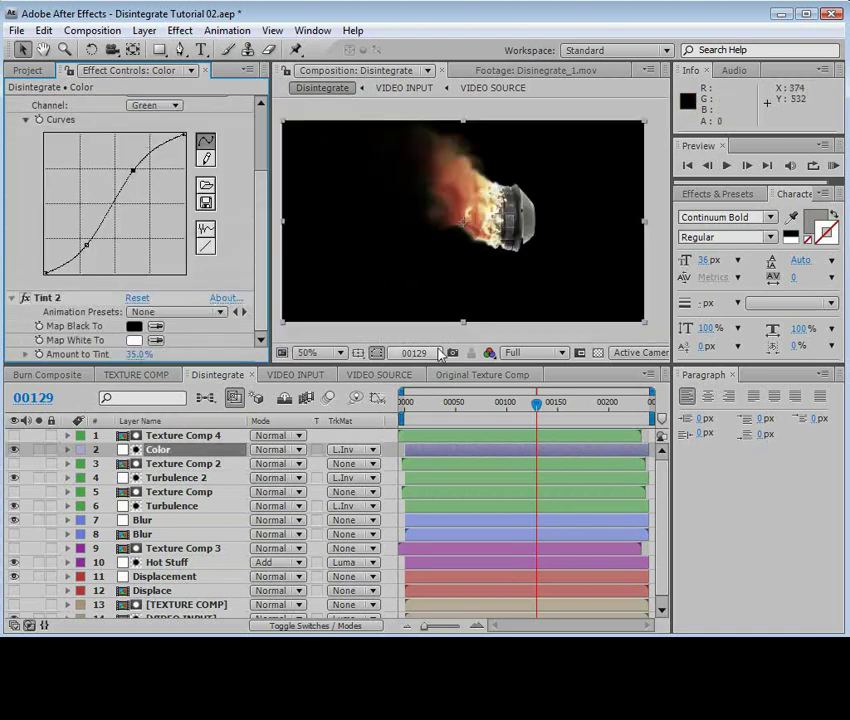
click(598, 353)
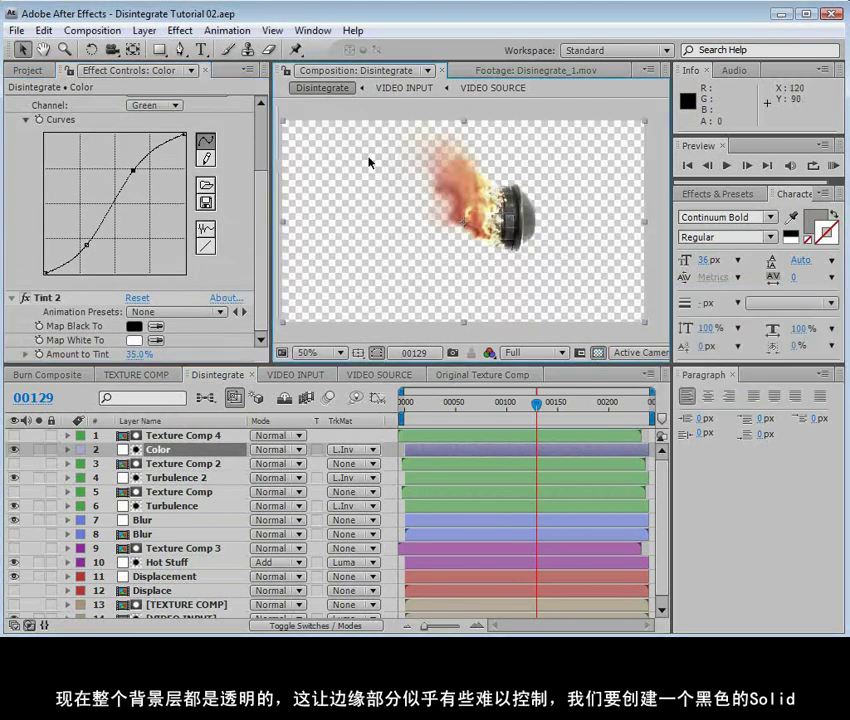
click(597, 353)
key(period)
drag(402, 214, 421, 290)
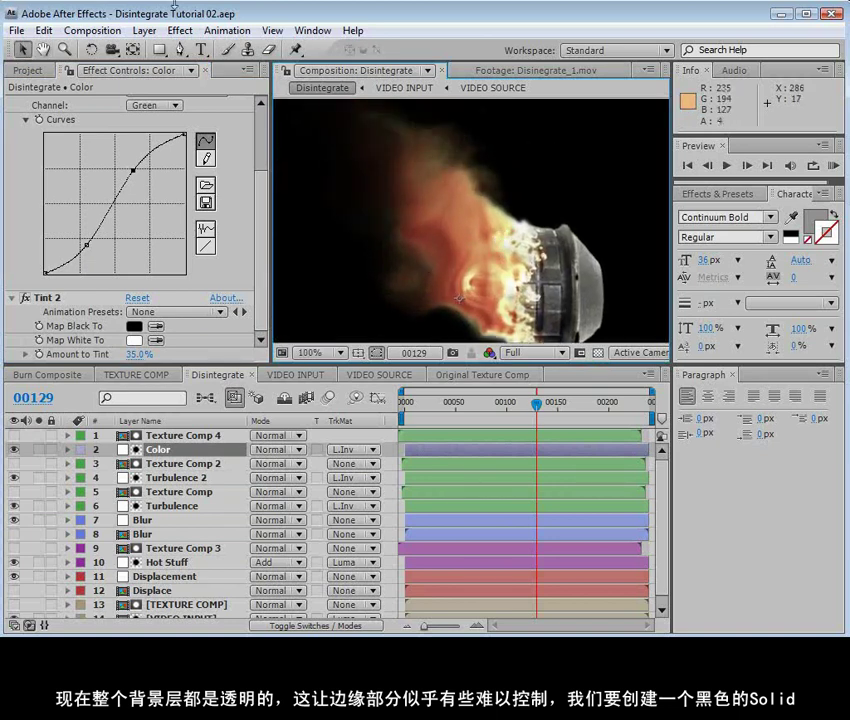
Create a black solid of 872 x 486 px in the Disintegrate composition.
click(146, 30)
mouse_move(180, 46)
click(486, 66)
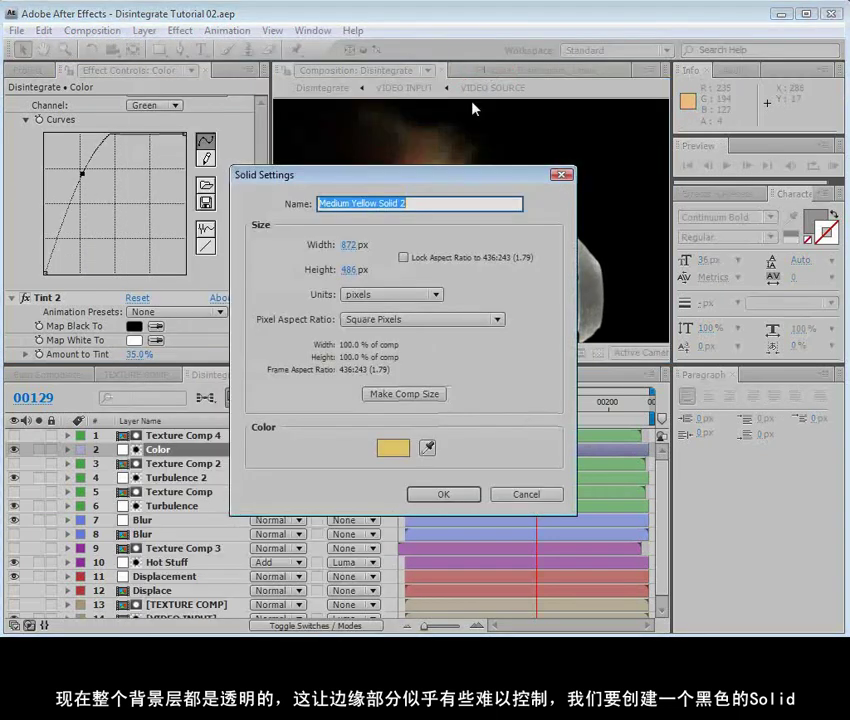
click(393, 450)
drag(408, 527, 302, 307)
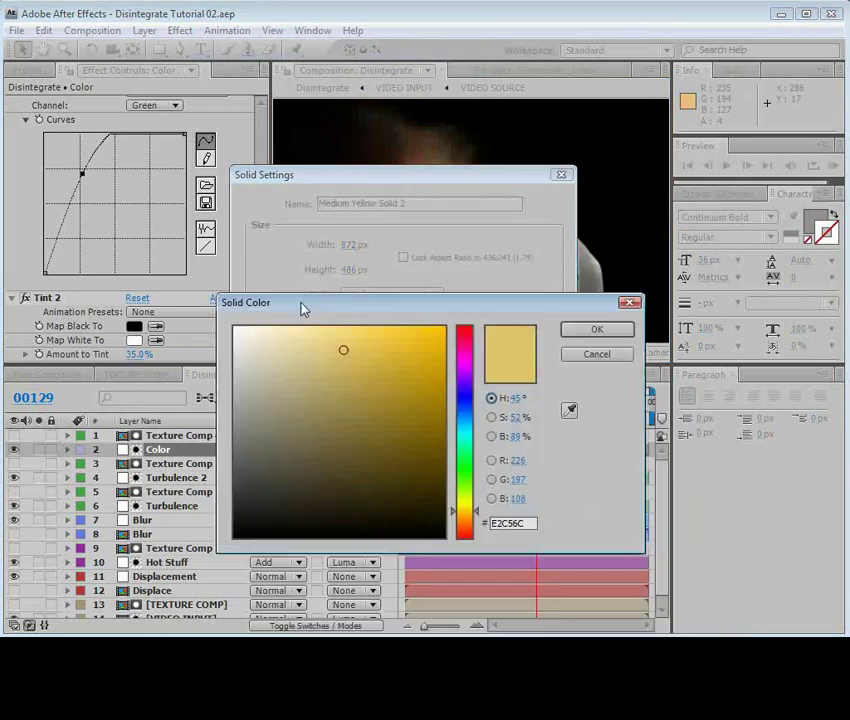
click(421, 503)
drag(421, 503, 446, 538)
click(596, 329)
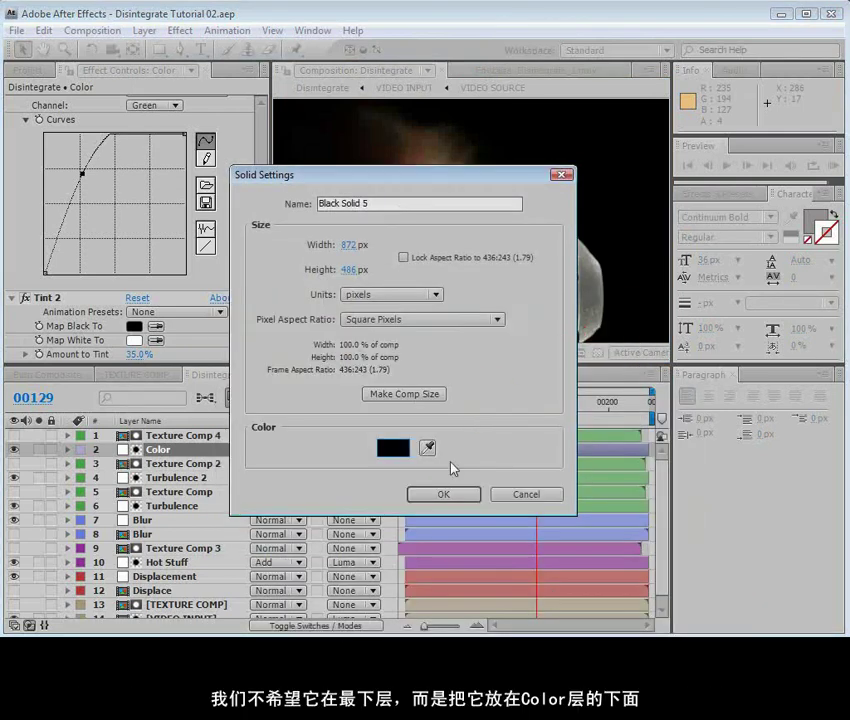
click(443, 491)
Place the black solid directly below the Color layer and set its blending mode to Screen.
drag(205, 361, 192, 259)
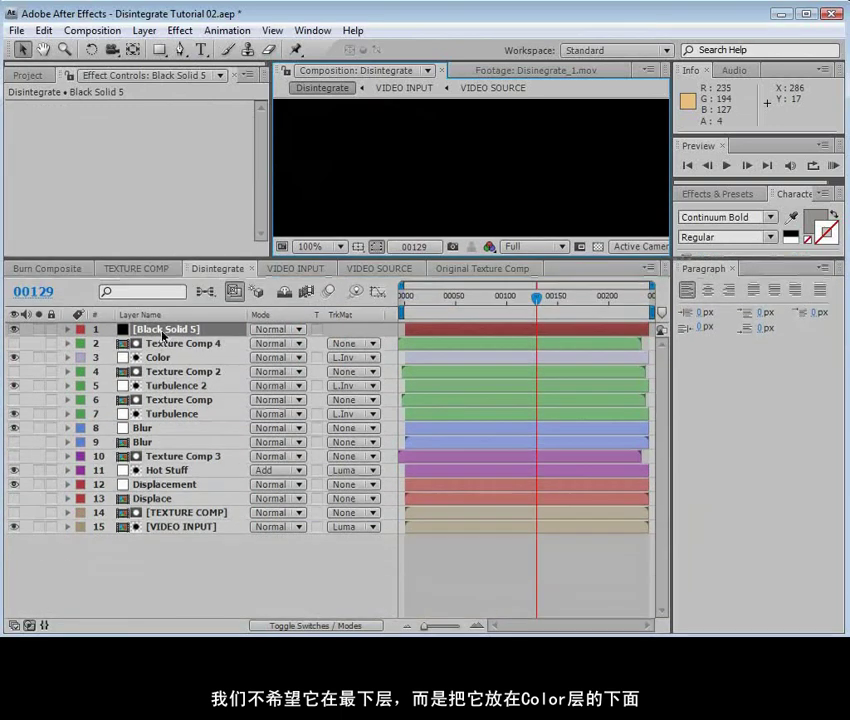
drag(161, 548, 176, 357)
drag(190, 258, 180, 401)
click(268, 493)
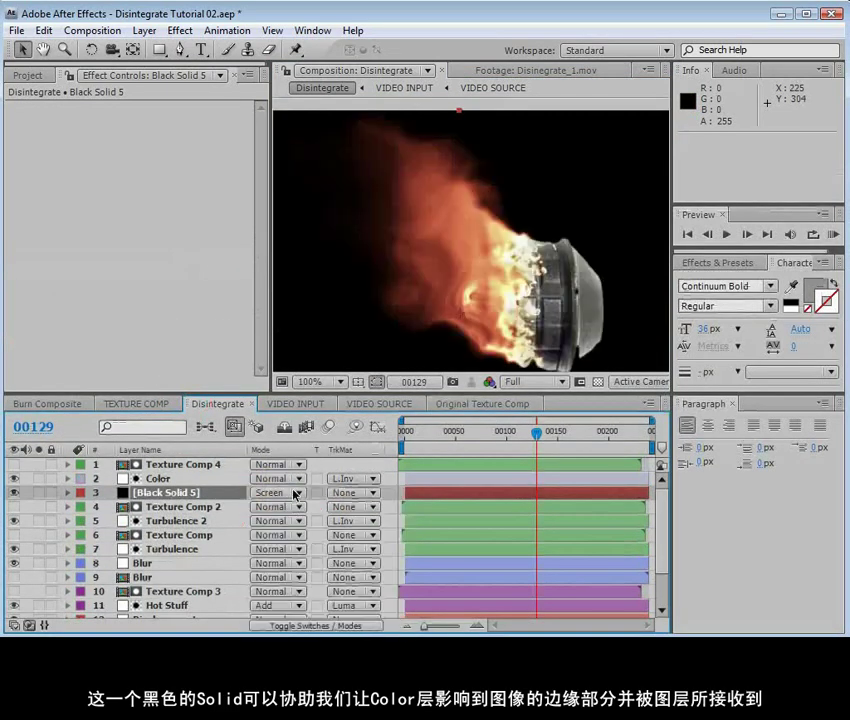
click(268, 493)
click(269, 497)
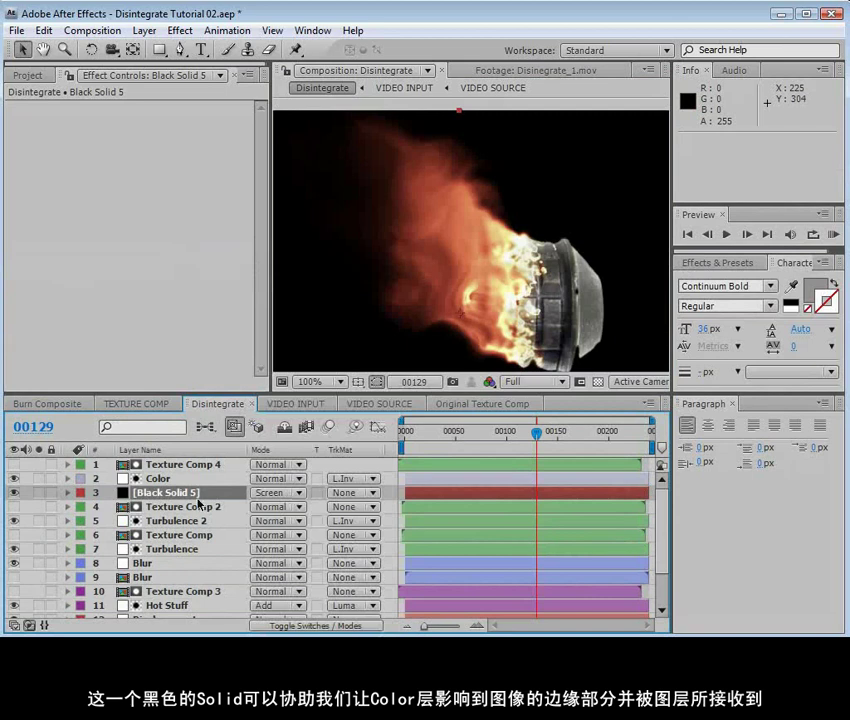
Compare the flame edges with the black solid hidden and shown, and examine the burning object enlarged and at frame 133.
click(13, 492)
click(13, 492)
click(13, 492)
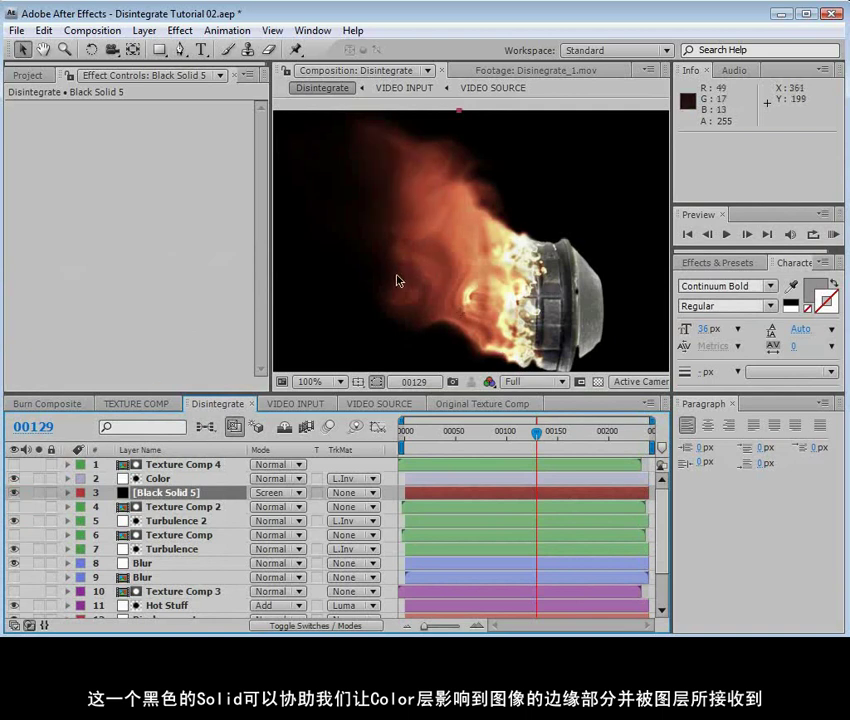
key(grave)
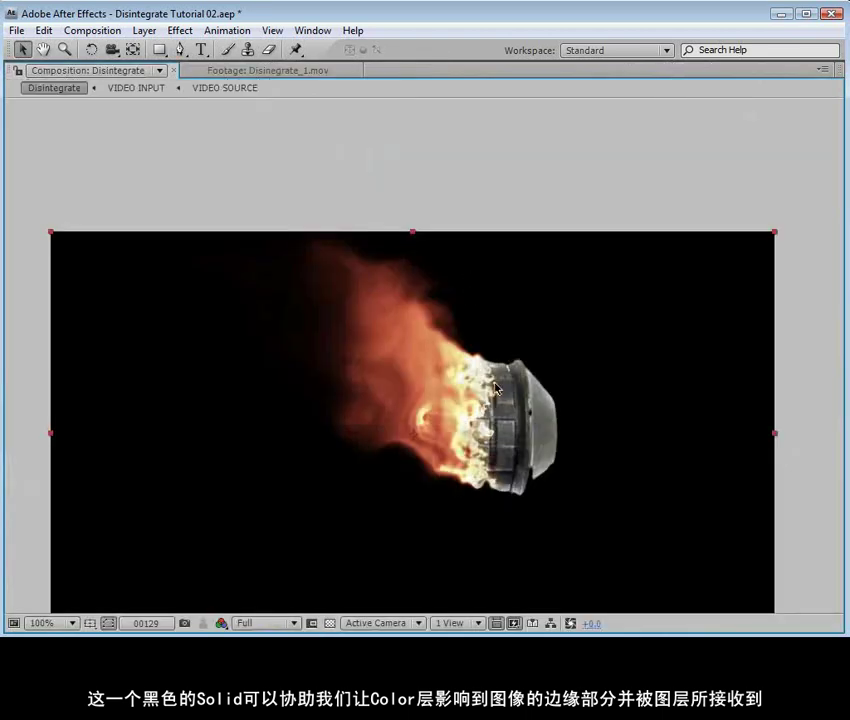
scroll(463, 306, down, 2)
key(grave)
mouse_move(537, 433)
mouse_down()
mouse_move(518, 433)
mouse_move(538, 434)
mouse_move(541, 452)
mouse_move(525, 452)
mouse_move(535, 453)
mouse_up()
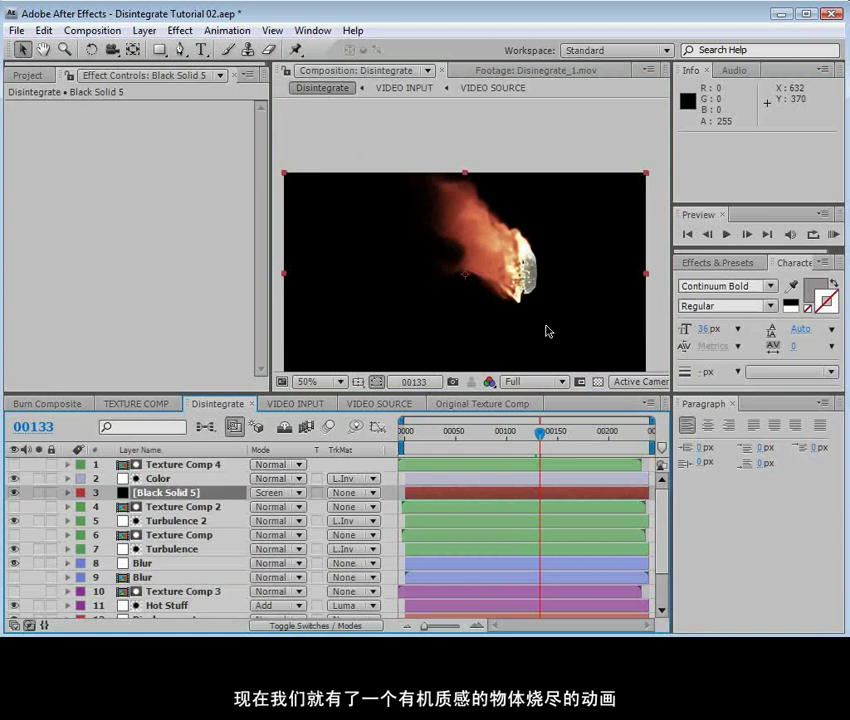
scroll(548, 330, down, 2)
scroll(651, 522, down, 3)
key(h)
drag(516, 167, 489, 216)
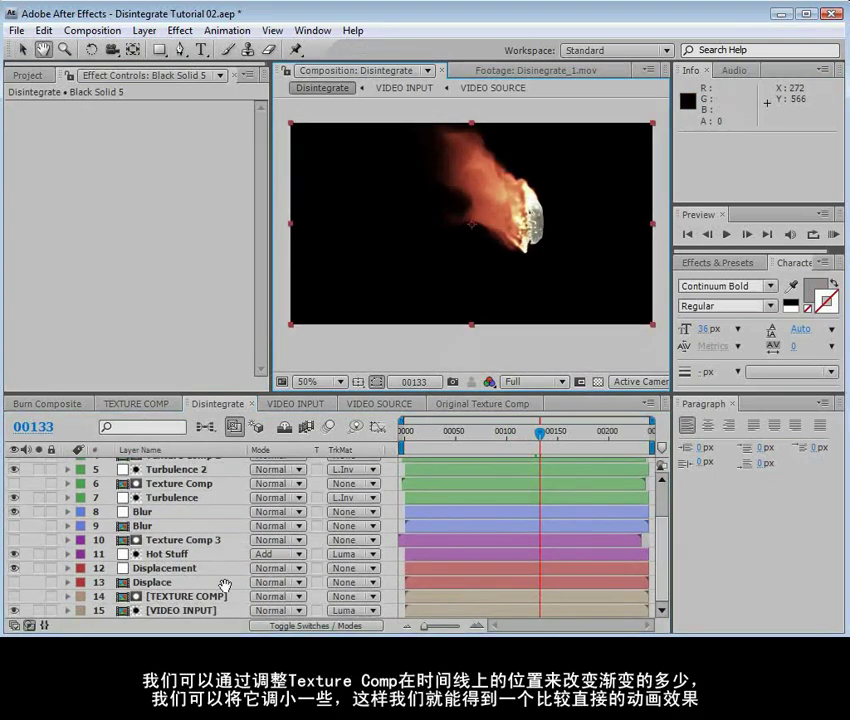
Slide the TEXTURE COMP layer earlier in the timeline so that it starts at frame -4, checking the burn at frame 127.
key(v)
click(190, 596)
click(198, 611)
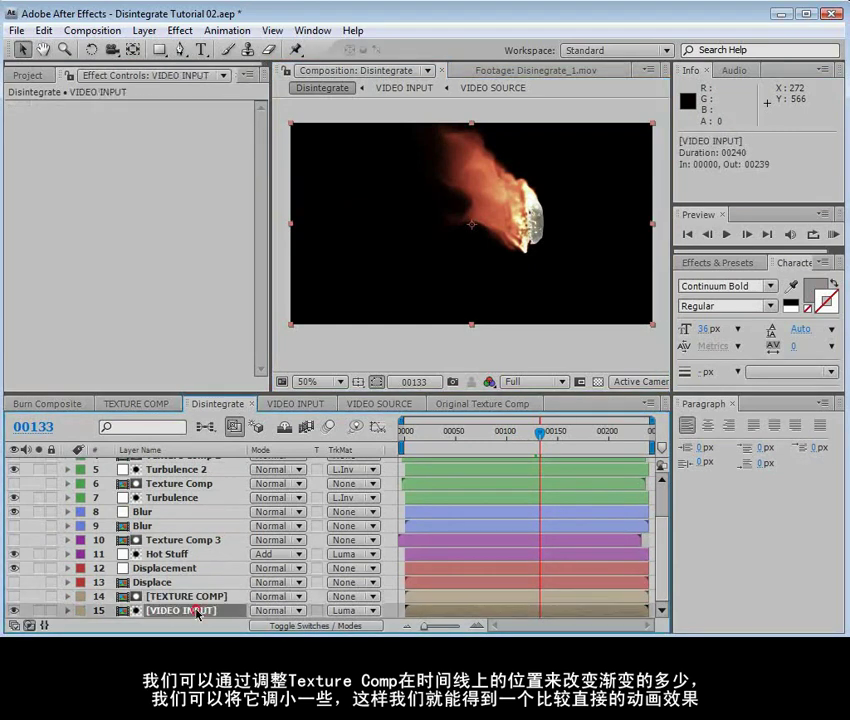
click(176, 597)
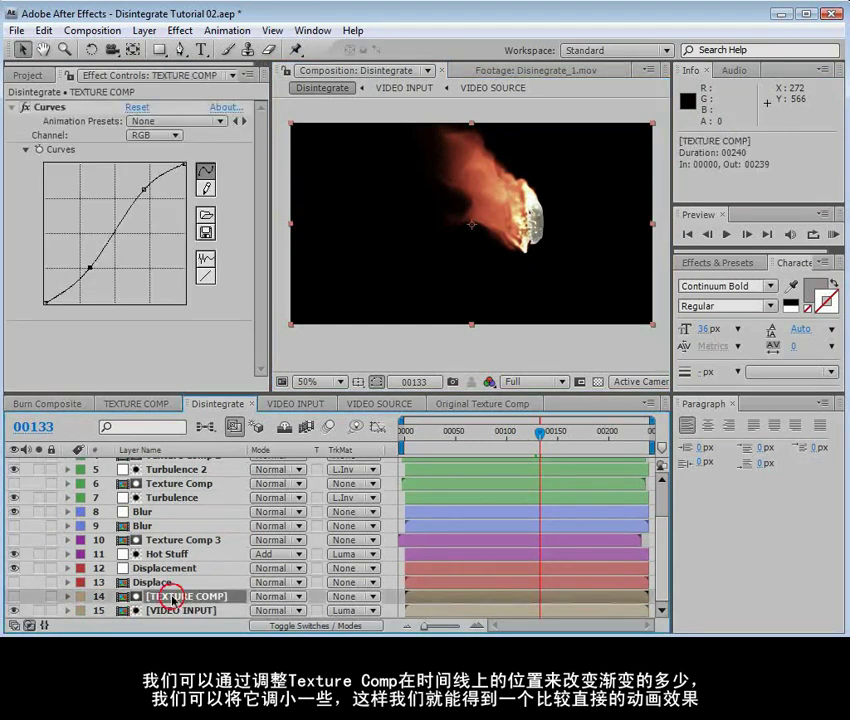
mouse_move(421, 601)
mouse_down()
mouse_move(413, 604)
mouse_move(420, 604)
mouse_up()
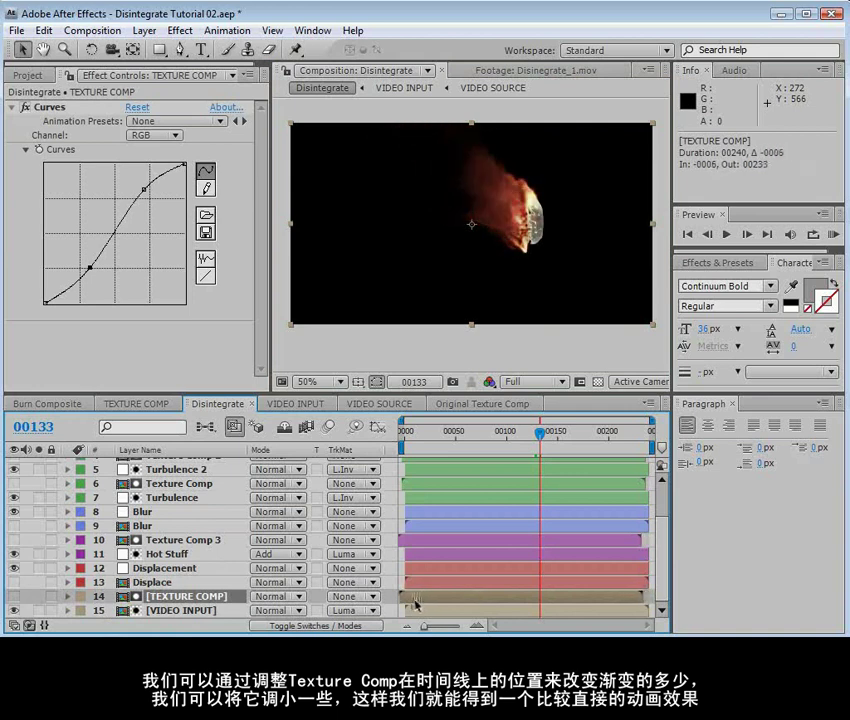
drag(453, 433, 534, 445)
key(period)
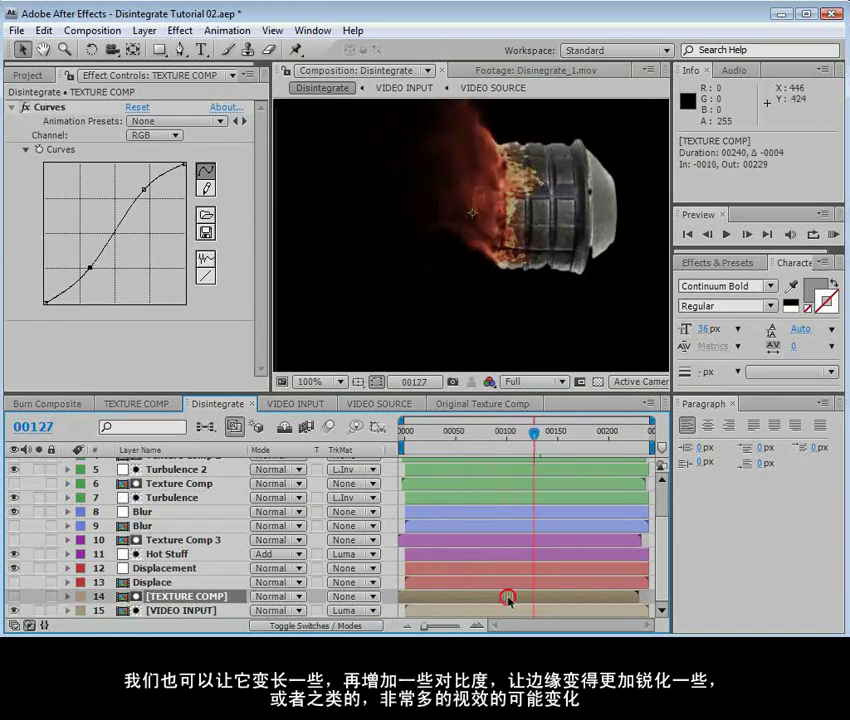
drag(512, 600, 515, 600)
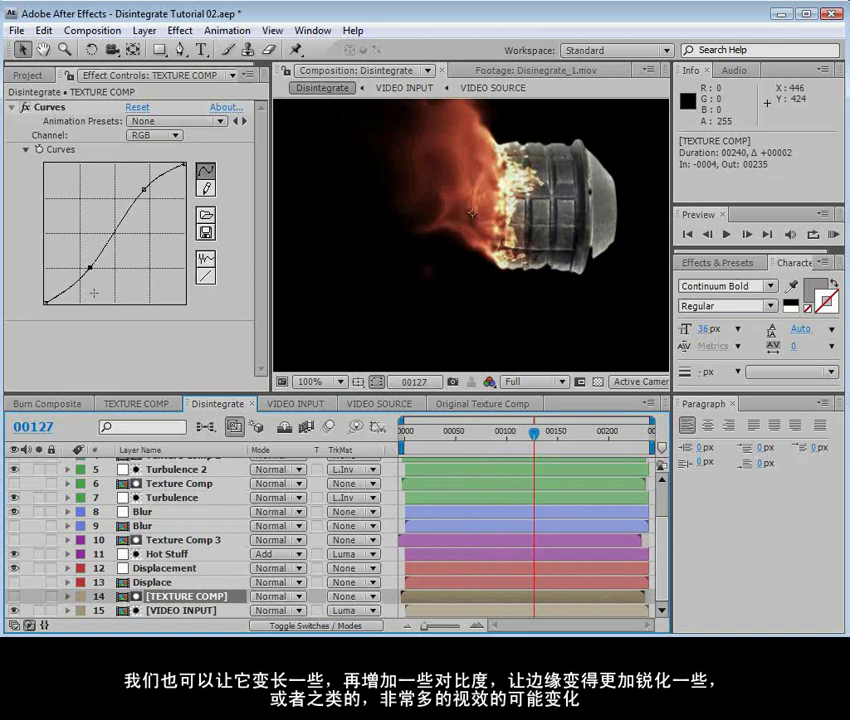
Increase the contrast of the TEXTURE COMP layer by steepening the S-shape of its RGB curve, and inspect the sharper burn edge.
drag(84, 267, 88, 274)
mouse_move(144, 188)
mouse_down()
mouse_move(138, 176)
mouse_move(144, 180)
mouse_up()
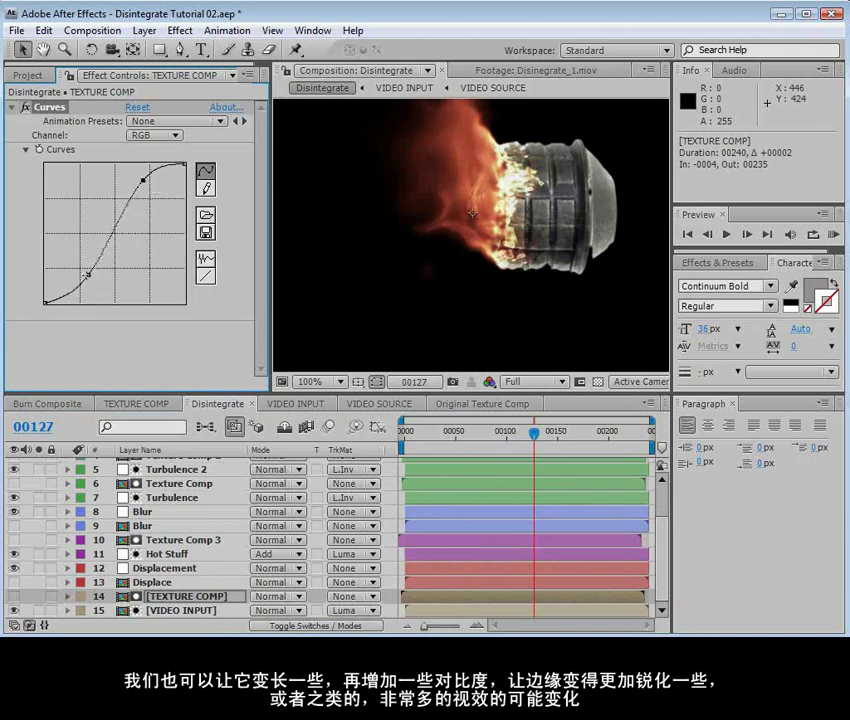
key(grave)
key(grave)
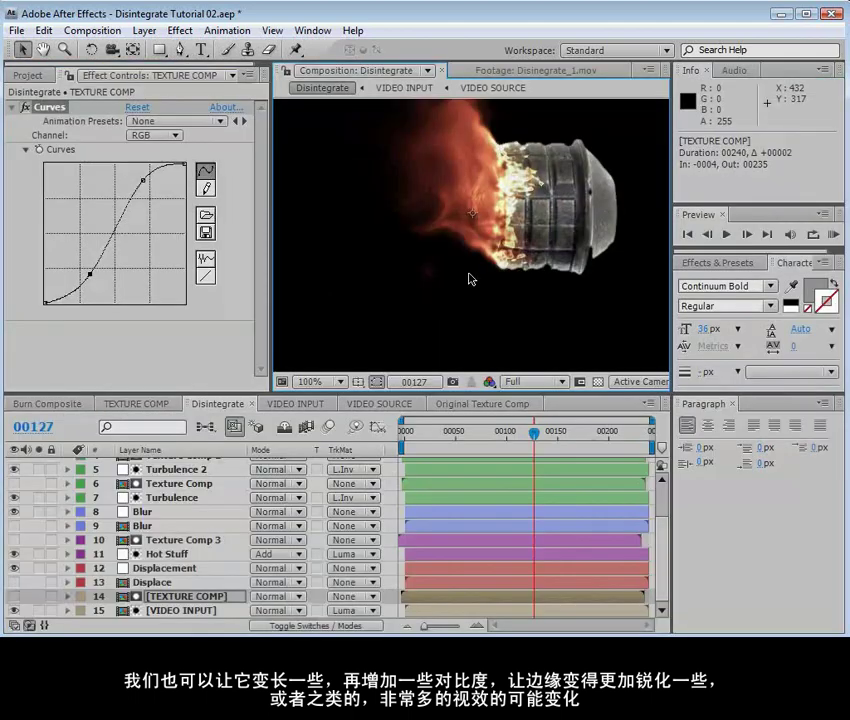
Set the Displacement layer's maximum vertical displacement to 0.
click(165, 567)
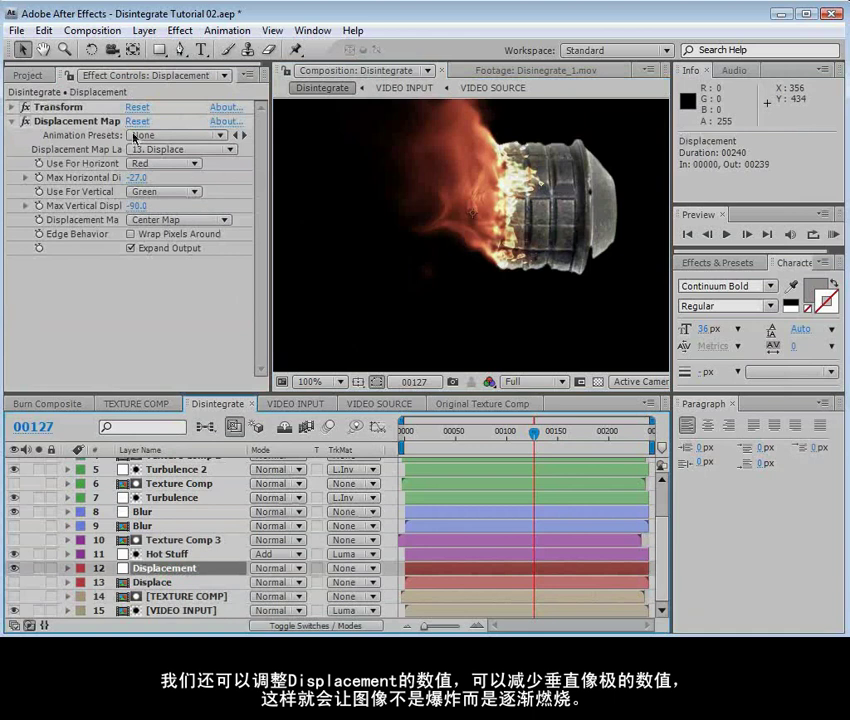
scroll(449, 218, down, 1)
click(140, 206)
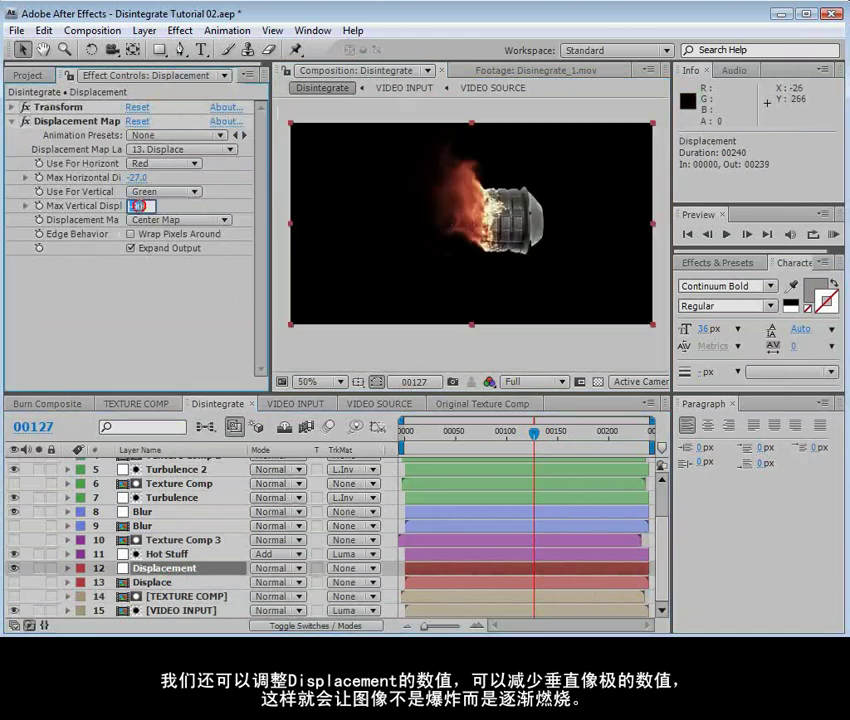
text(0)
key(Return)
Try negative and positive maximum horizontal displacements on the Displacement layer, ending at 75, while checking different frames.
mouse_move(536, 444)
mouse_down()
mouse_move(519, 443)
mouse_move(546, 440)
mouse_move(525, 440)
mouse_move(539, 440)
mouse_up()
scroll(390, 236, up, 1)
drag(140, 187, 60, 181)
scroll(493, 299, down, 1)
drag(476, 424, 531, 440)
drag(140, 177, 259, 184)
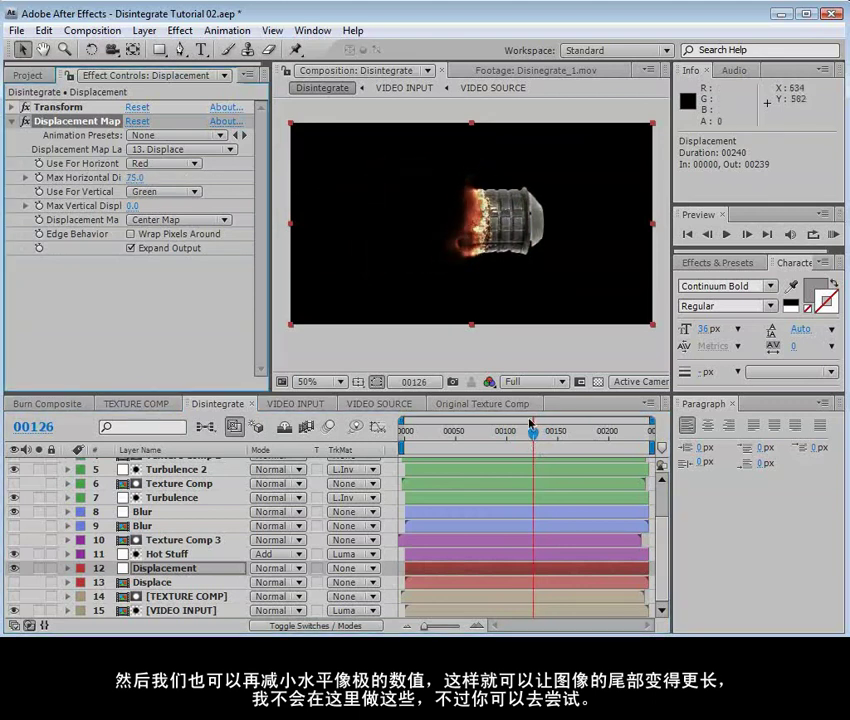
Set the Displacement layer's maximum horizontal displacement to -50 and vertical displacement to -34, and view the result enlarged.
mouse_move(533, 433)
mouse_down()
mouse_move(512, 437)
mouse_move(540, 437)
mouse_move(517, 443)
mouse_move(531, 447)
mouse_up()
key(slash)
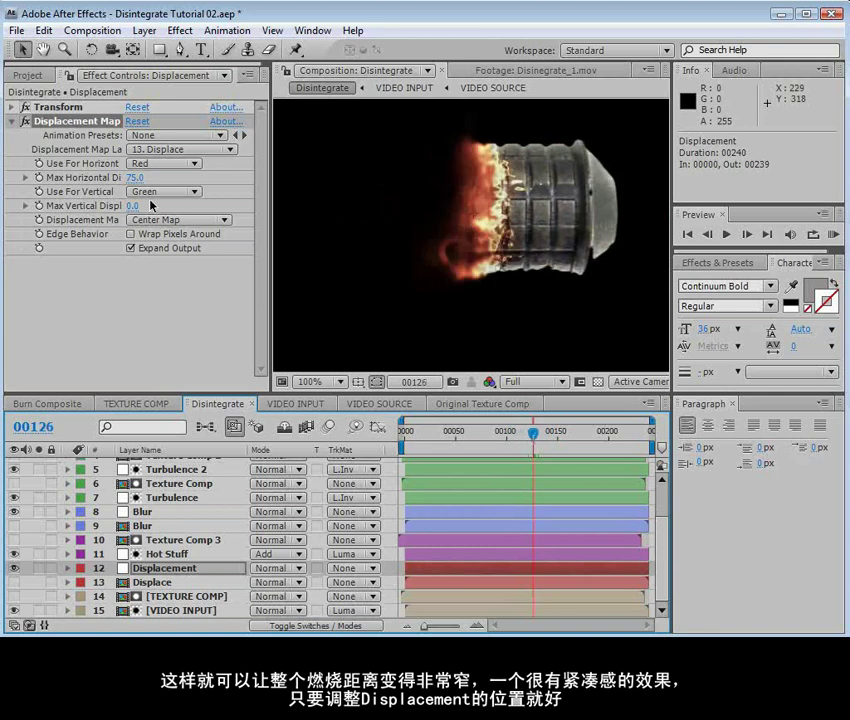
drag(130, 177, 68, 190)
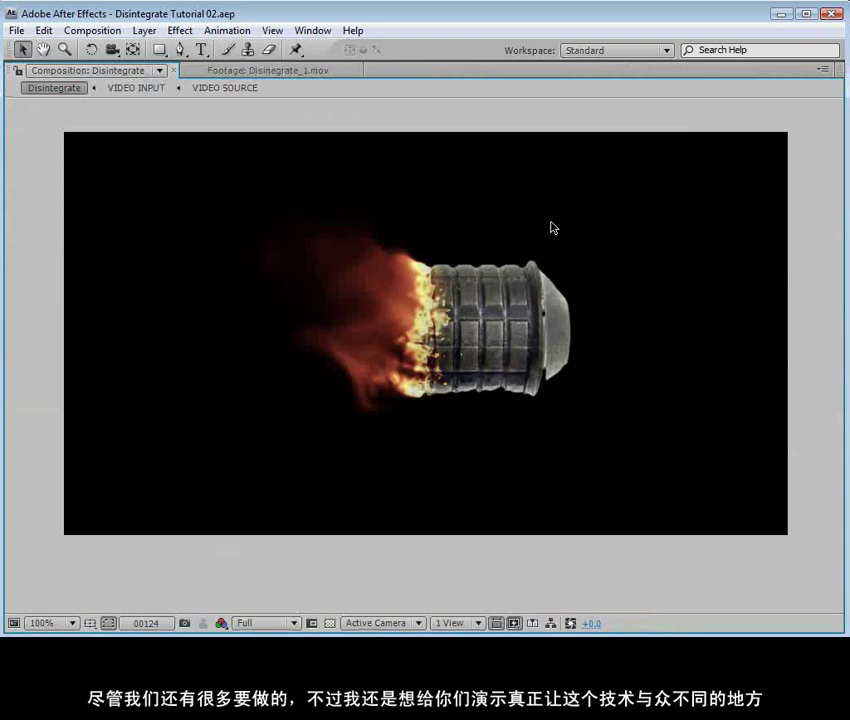
key(grave)
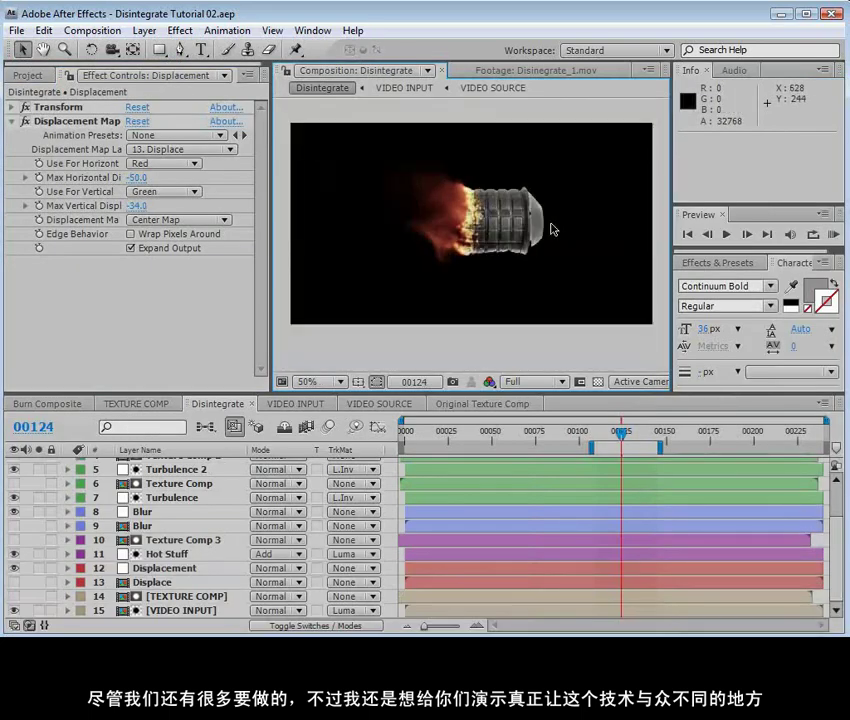
In Original Texture Comp, set the trans layer's Linear Wipe angle to 170° and return to the Disintegrate composition.
click(494, 405)
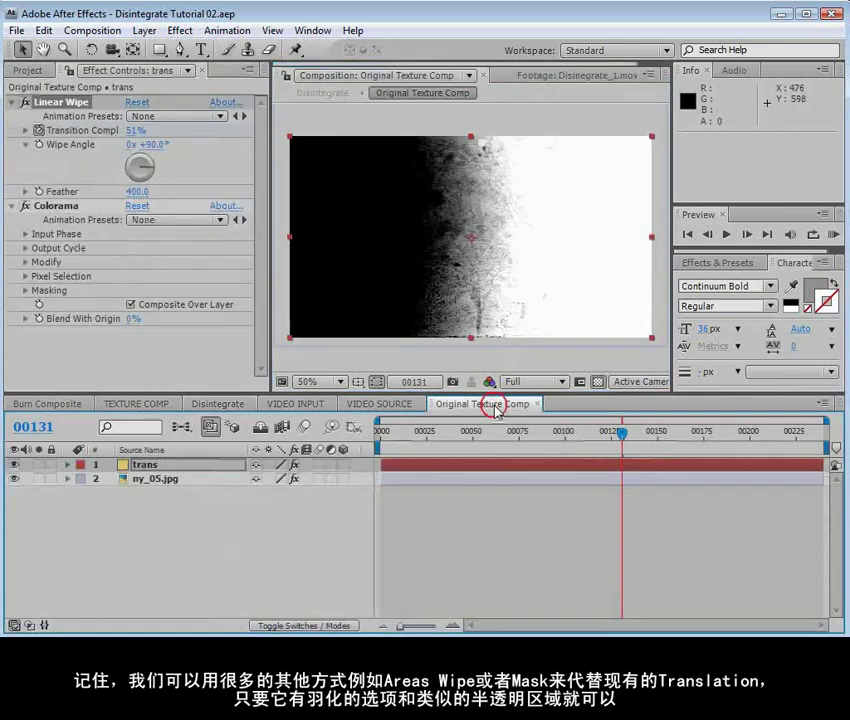
click(150, 464)
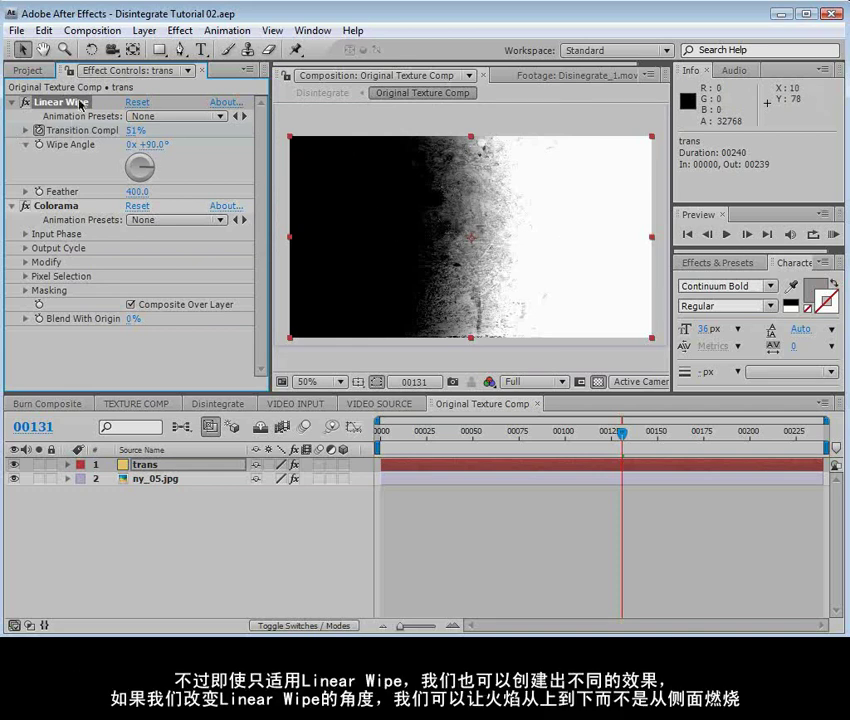
mouse_move(143, 165)
mouse_down()
mouse_move(135, 161)
mouse_move(151, 173)
mouse_move(145, 180)
mouse_up()
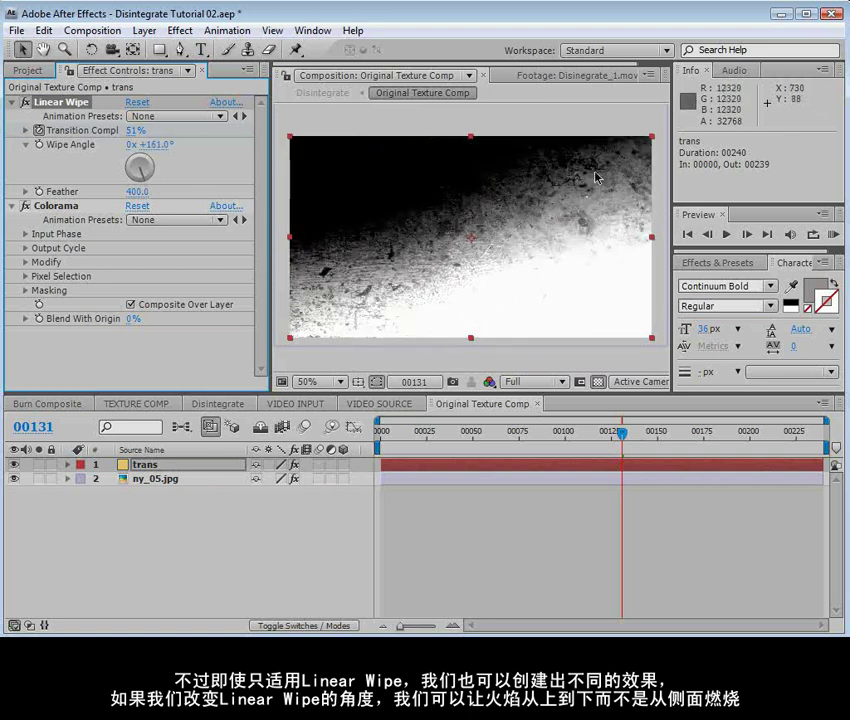
drag(146, 184, 142, 182)
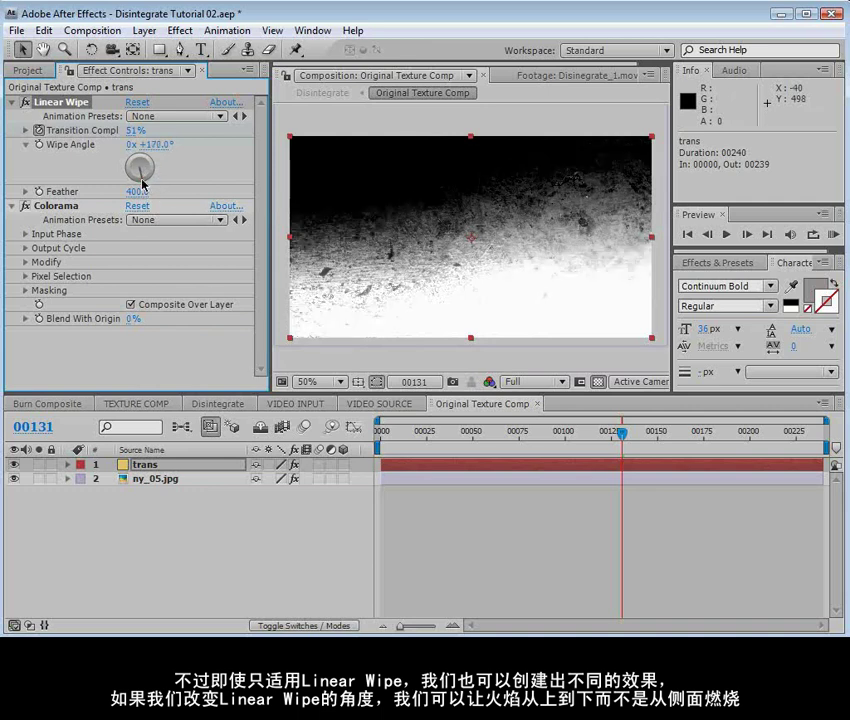
click(209, 410)
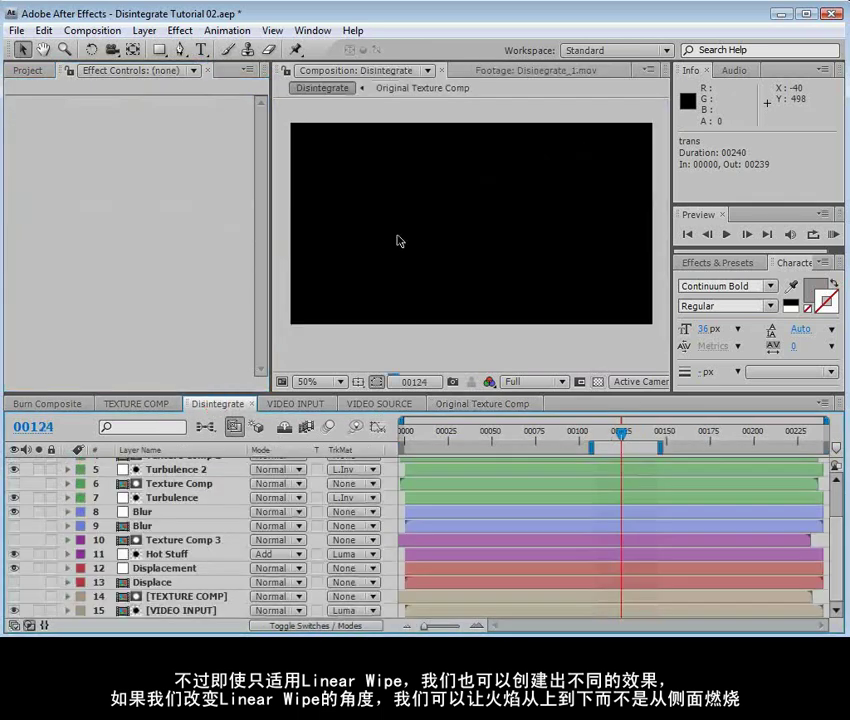
In Original Texture Comp, set the trans layer's Linear Wipe angle to 99° and return to the Disintegrate composition.
key(grave)
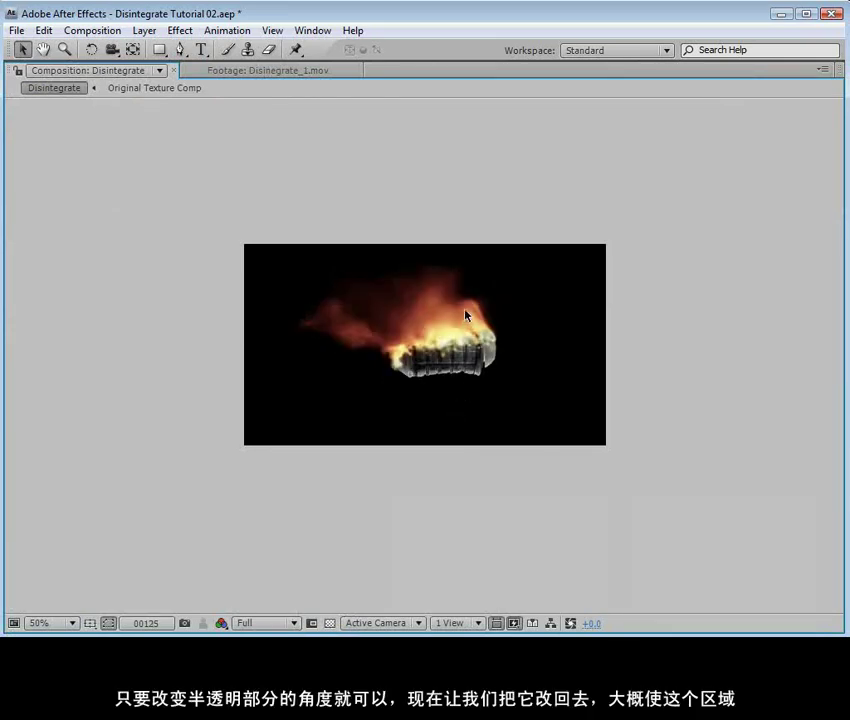
key(grave)
click(482, 404)
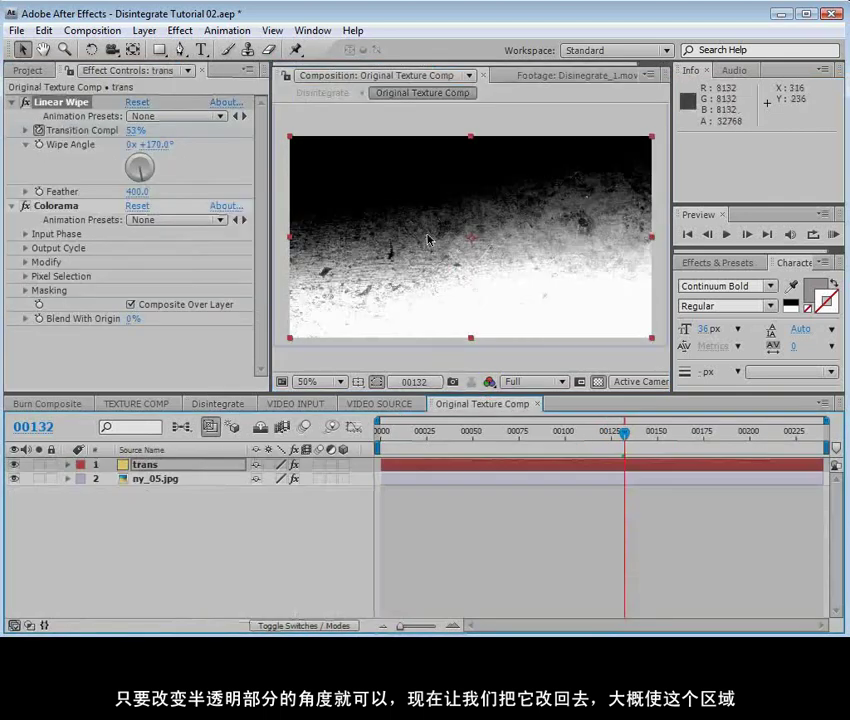
drag(146, 144, 154, 174)
click(150, 145)
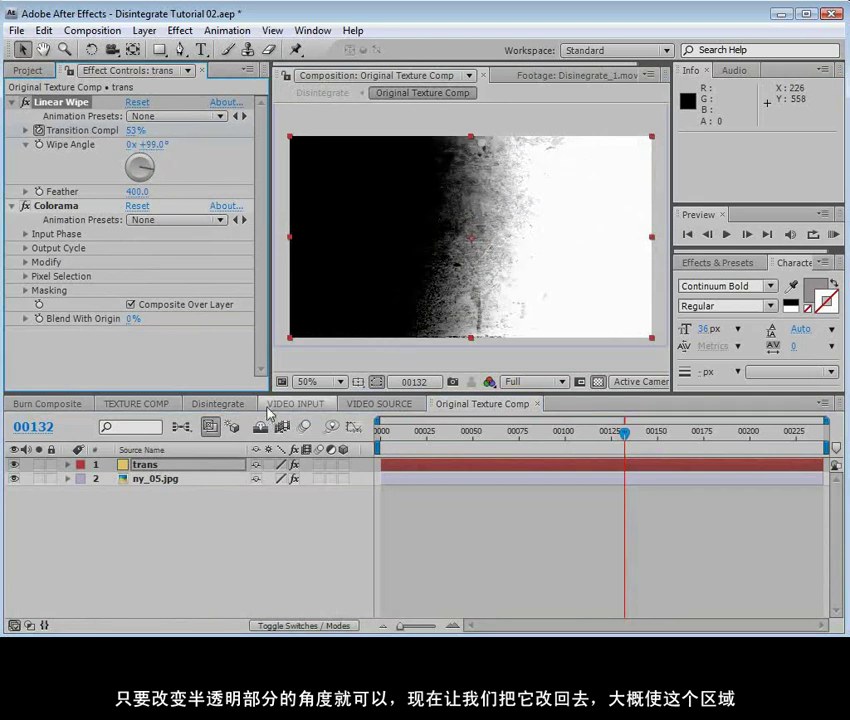
click(218, 404)
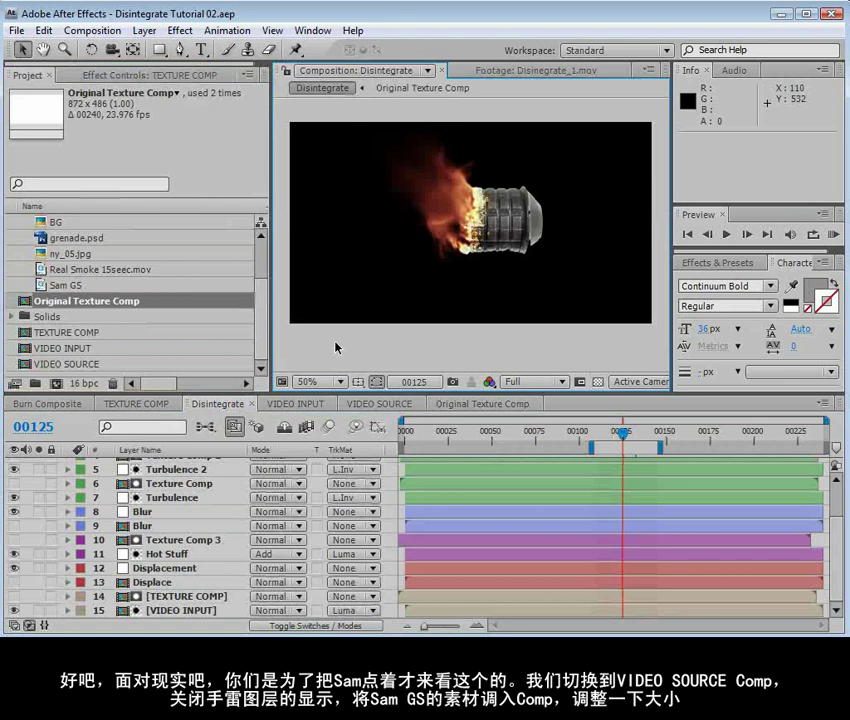
In the VIDEO SOURCE composition, hide the grenade.psd layer and add the Sam GS footage.
click(380, 404)
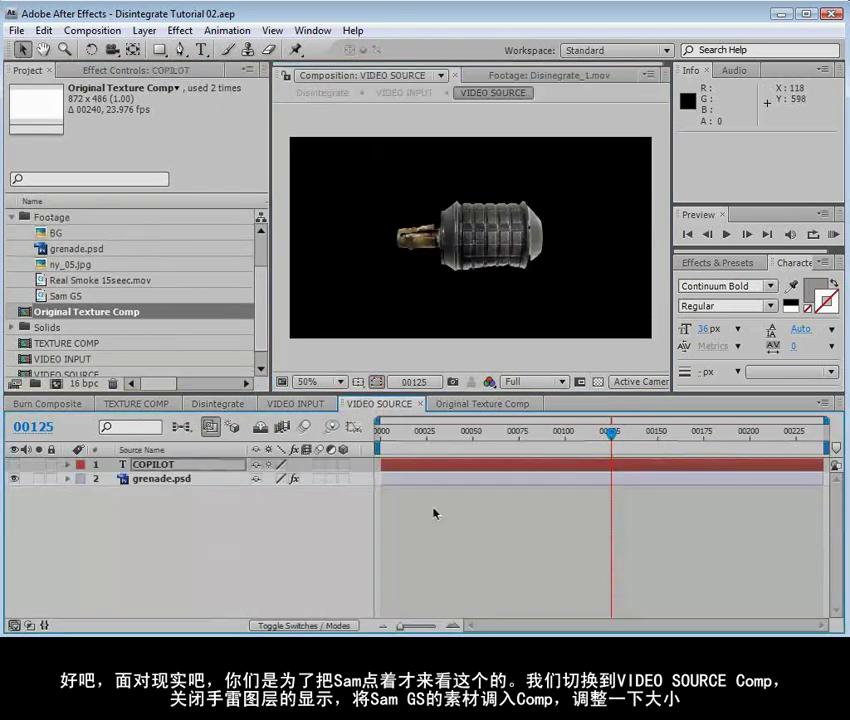
click(195, 481)
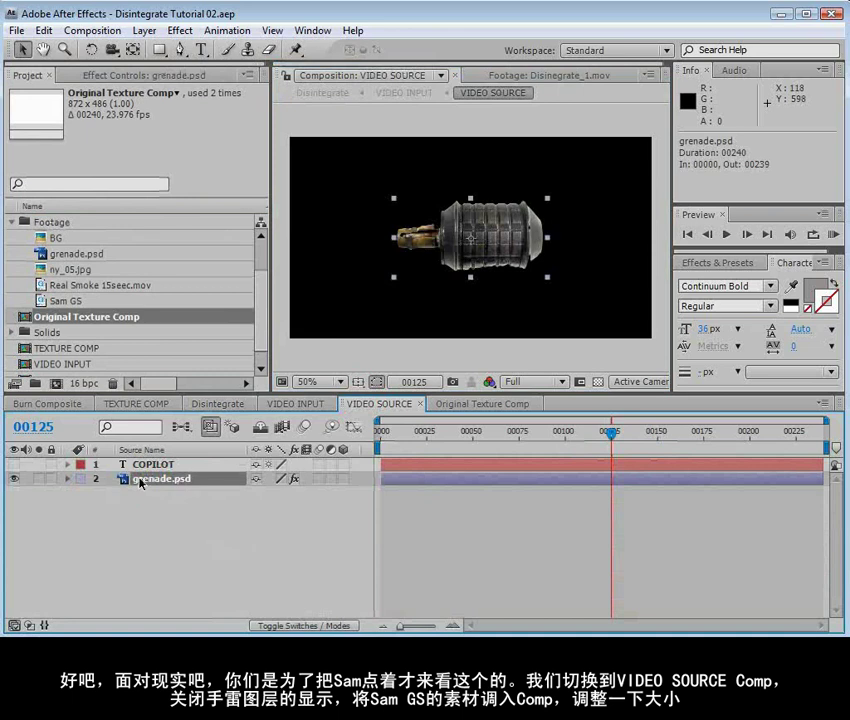
click(14, 480)
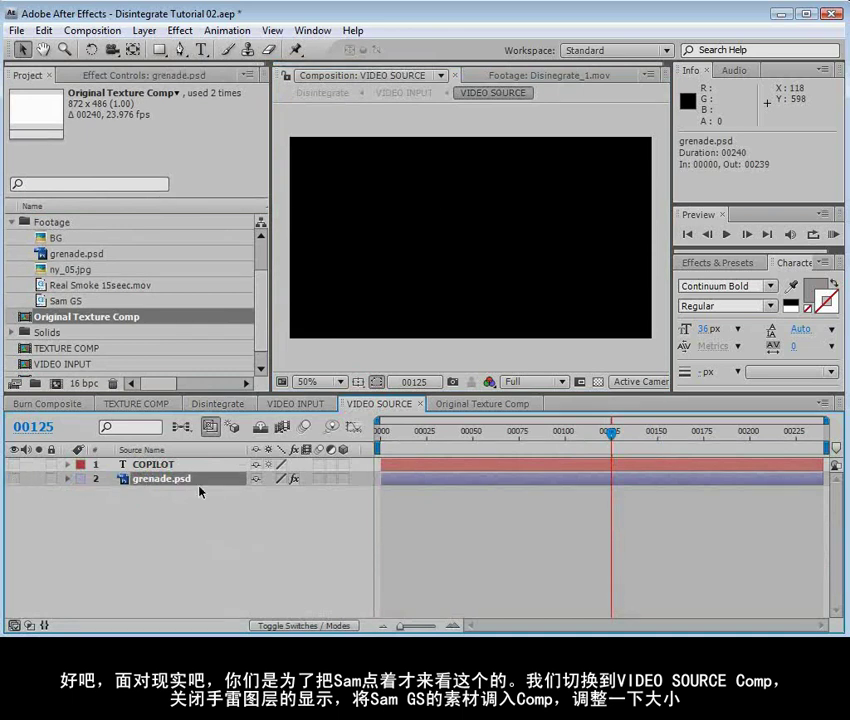
click(42, 299)
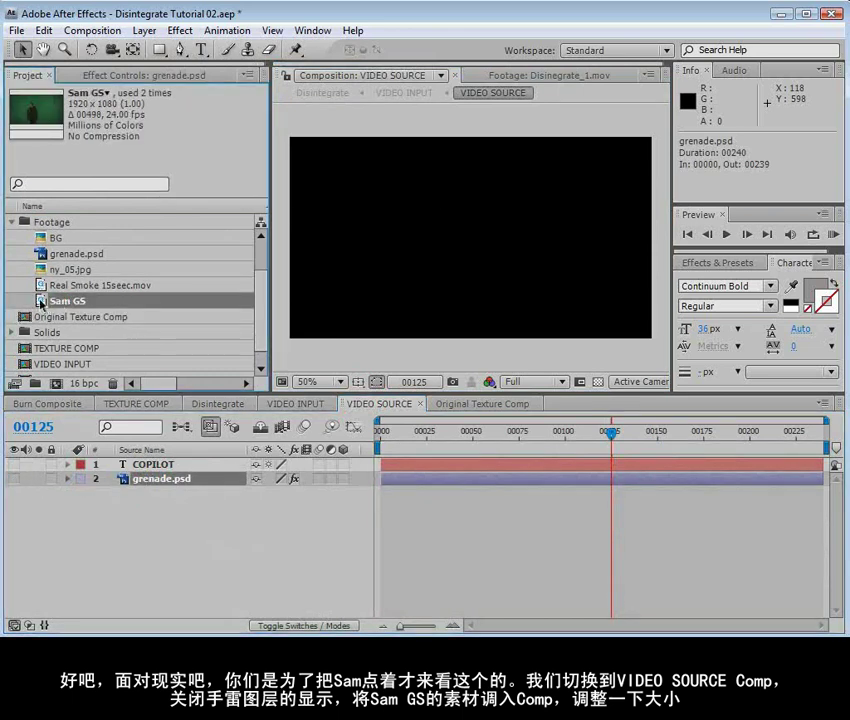
drag(42, 300, 545, 308)
Scale the Sam GS layer to 51%, move it to about 450, 267, and go to frame 93.
key(s)
drag(310, 484, 261, 484)
drag(500, 294, 495, 298)
drag(605, 443, 552, 474)
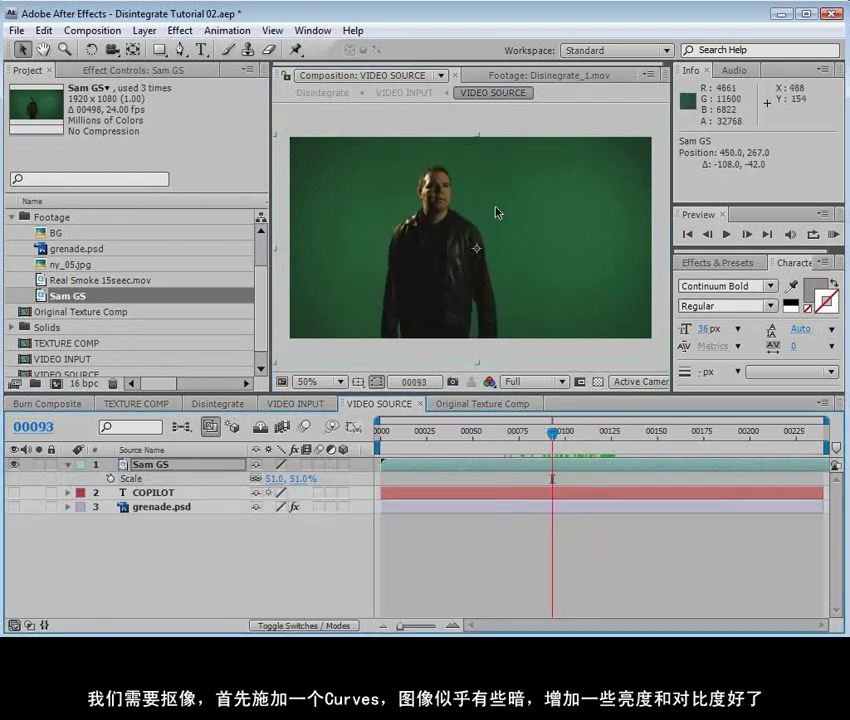
Apply Curves to the Sam GS layer and bend the RGB curve to raise brightness and contrast.
click(180, 30)
mouse_move(230, 184)
click(434, 458)
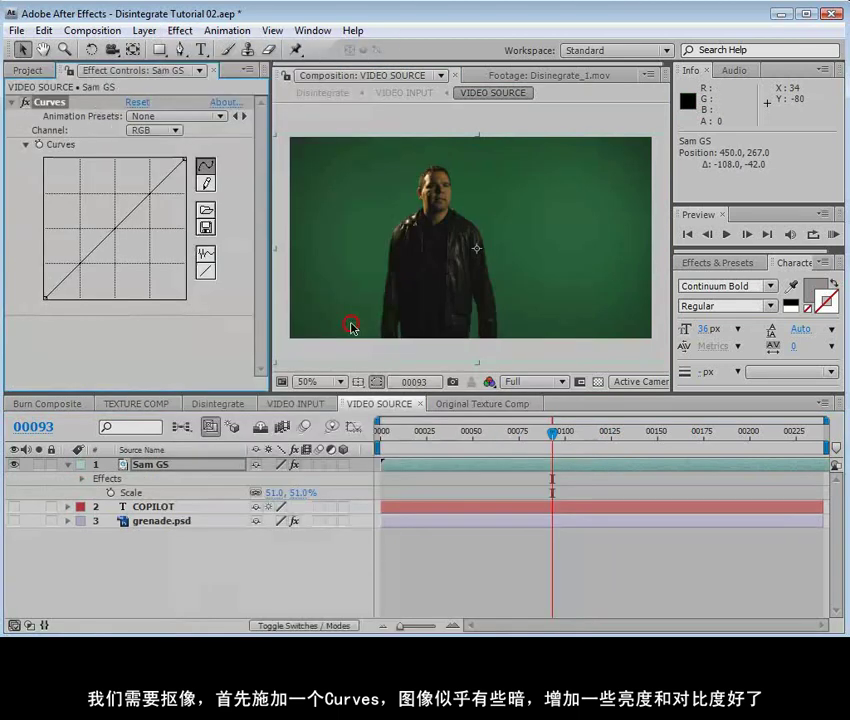
drag(100, 240, 104, 208)
drag(76, 250, 64, 275)
Apply Keylight (1.2) to the Sam GS layer, sample the green backdrop as Screen Colour and show the transparency grid.
click(150, 465)
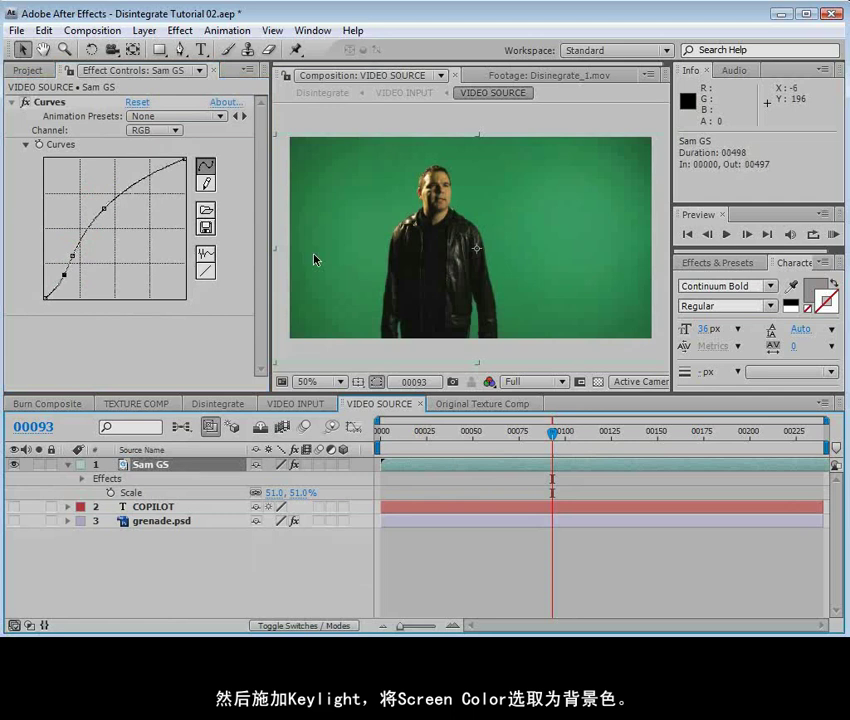
click(179, 31)
mouse_move(242, 312)
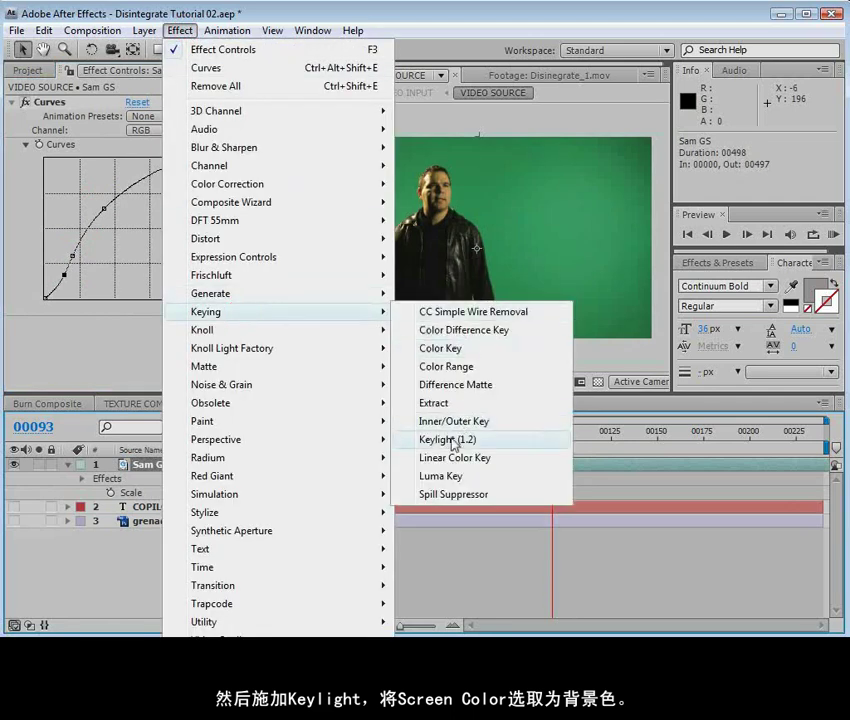
click(489, 440)
click(156, 220)
click(360, 193)
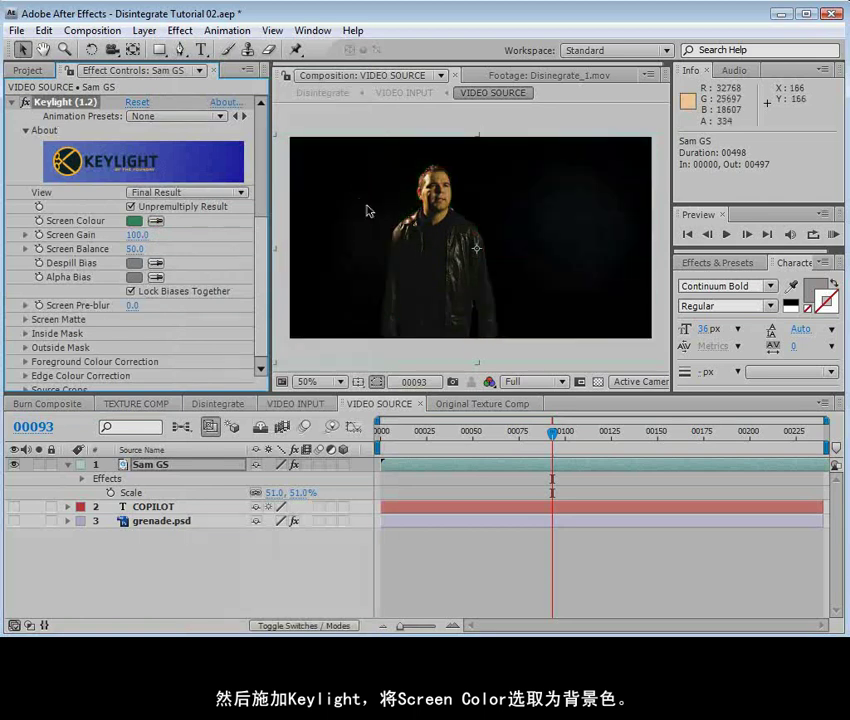
click(598, 381)
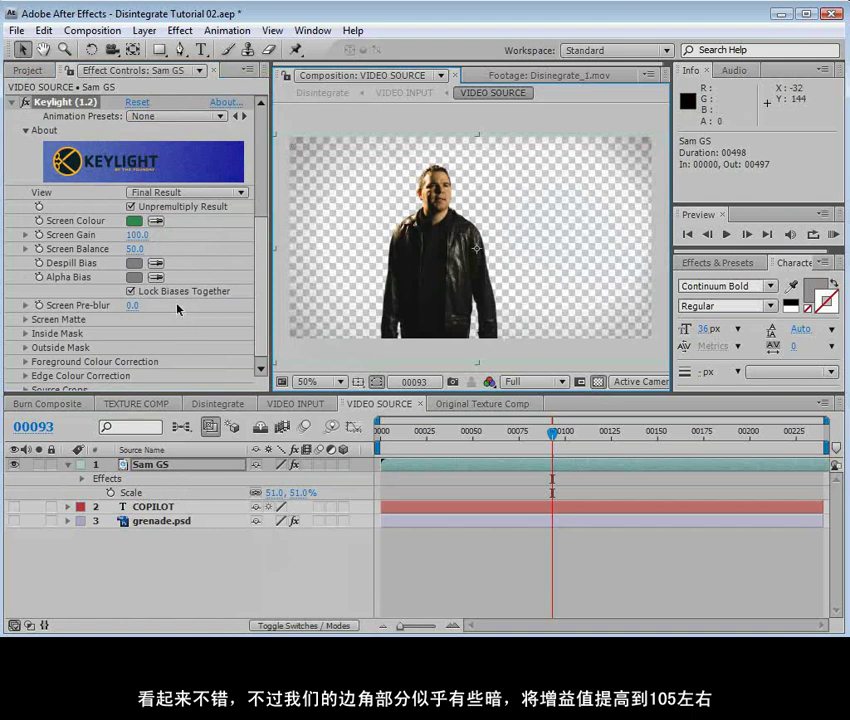
Set Keylight's Screen Gain to 105.
click(141, 240)
text(105)
key(Return)
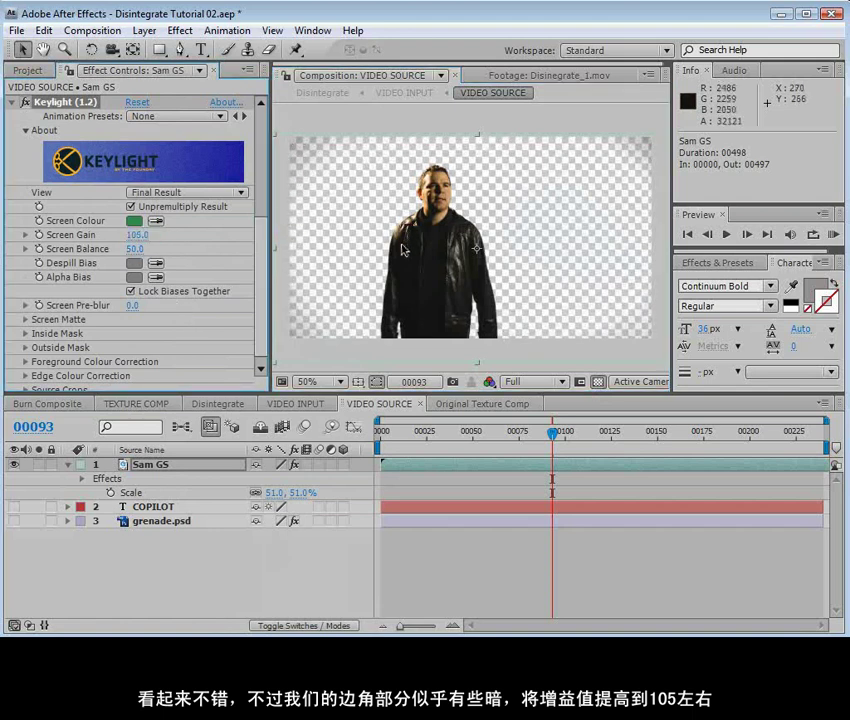
In Keylight's Screen Matte settings, set Clip White to 90 and Clip Black to 10.
key(period)
drag(404, 248, 428, 198)
key(v)
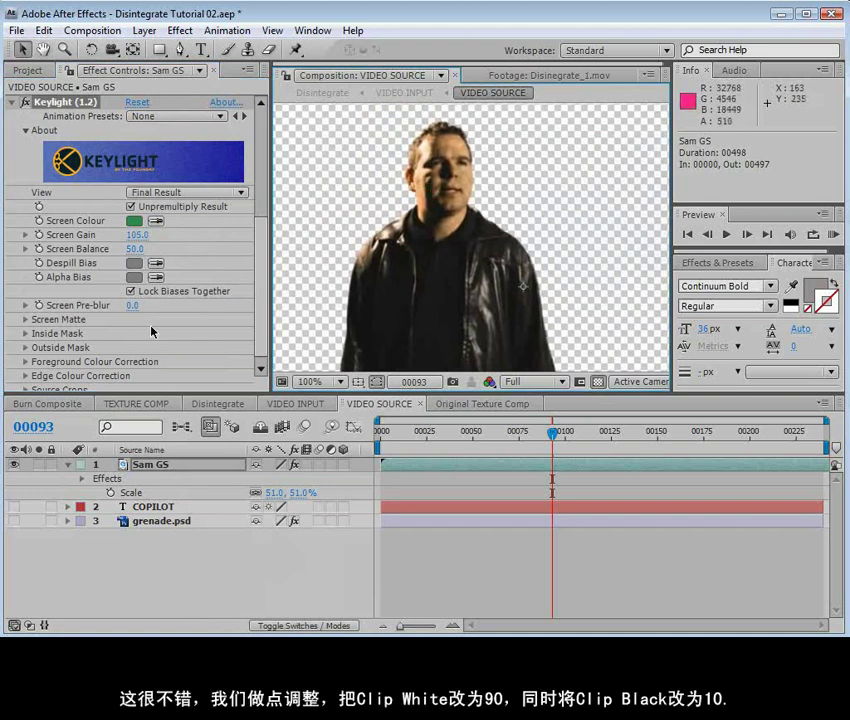
click(24, 319)
scroll(82, 206, down, 3)
click(134, 284)
text(9)
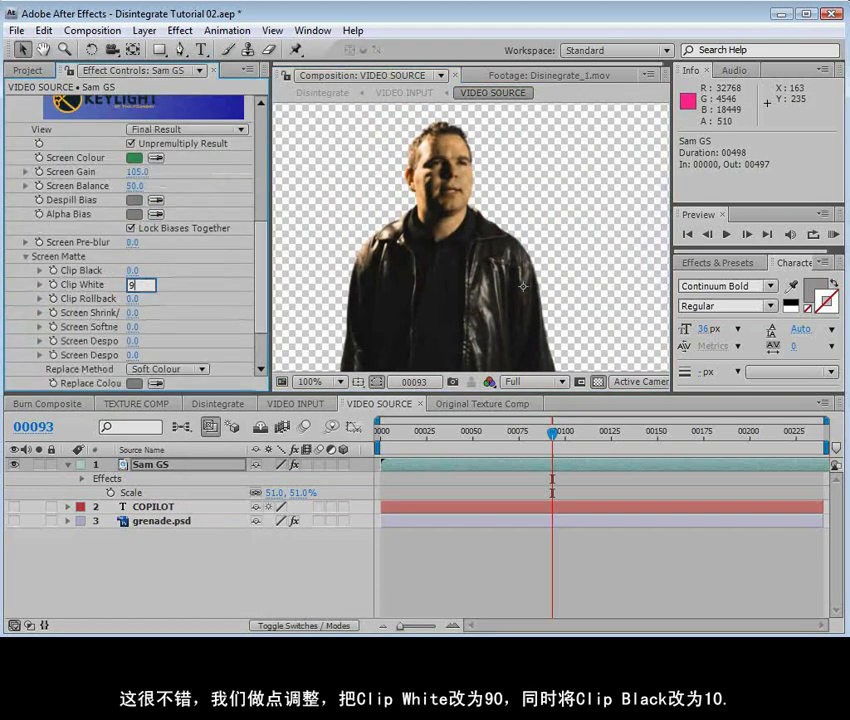
text(0)
key(Return)
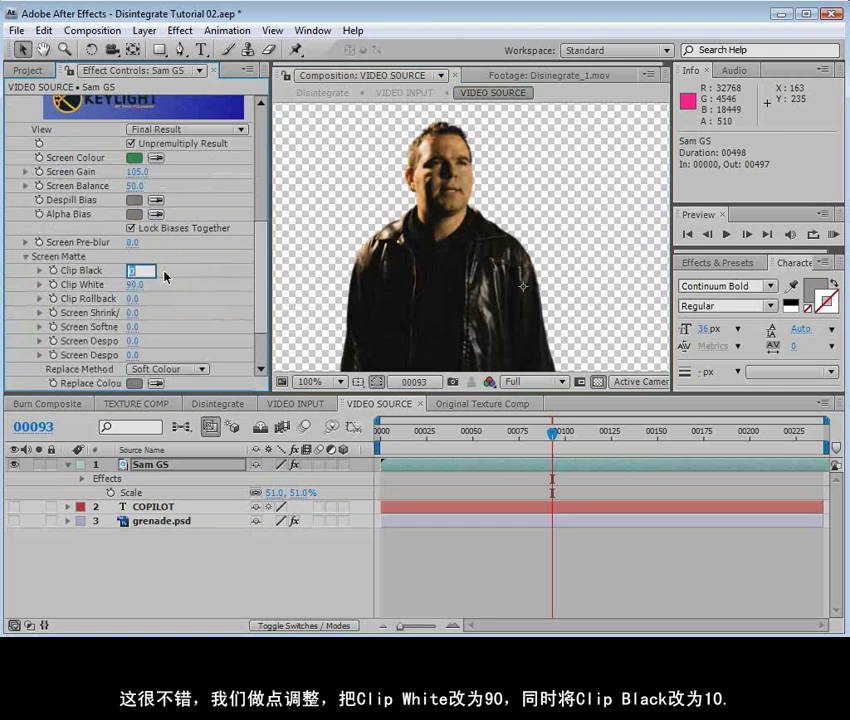
Set Keylight's Screen Balance to 41 and inspect the keyed edges around the man's head and jacket.
scroll(410, 235, up, 1)
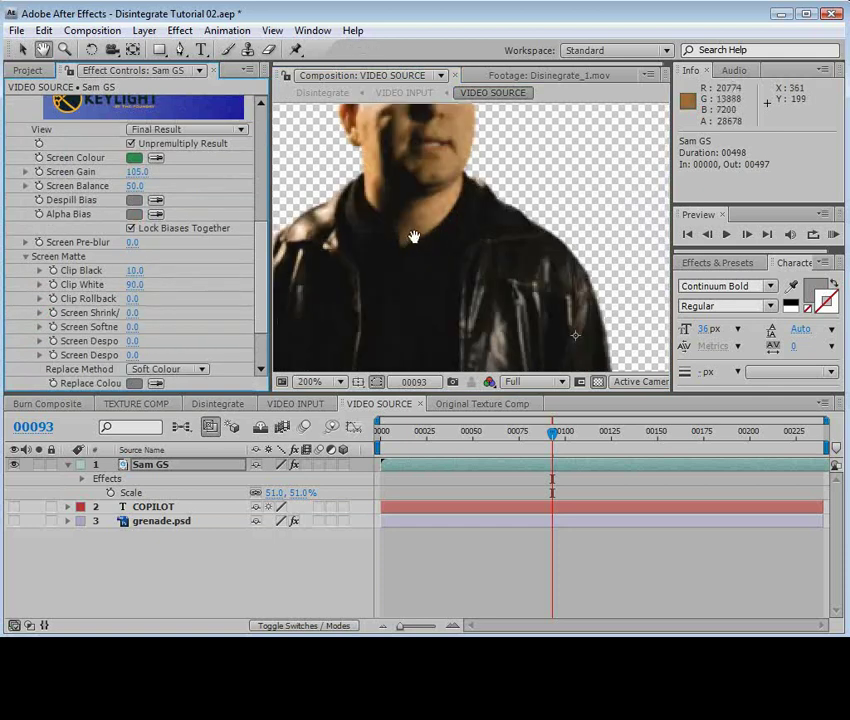
scroll(465, 214, up, 3)
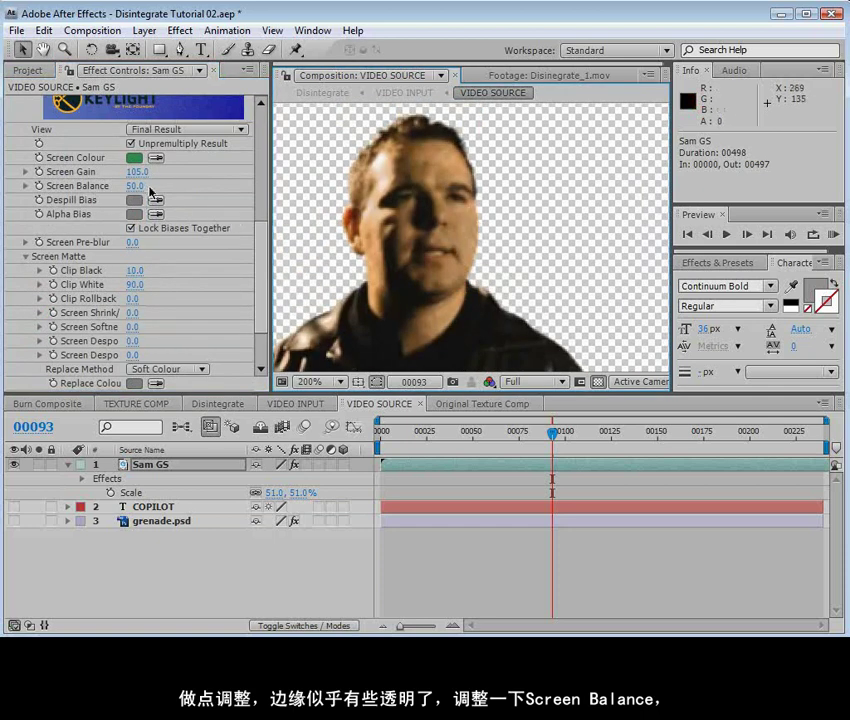
drag(133, 186, 133, 186)
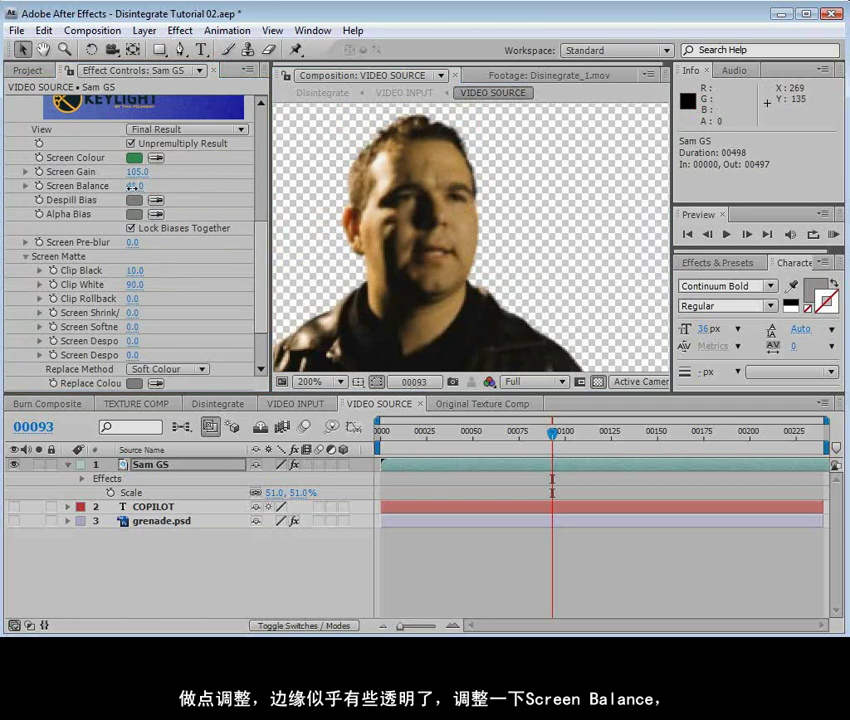
key(grave)
drag(450, 294, 497, 304)
key(grave)
scroll(497, 250, down, 3)
drag(504, 245, 497, 248)
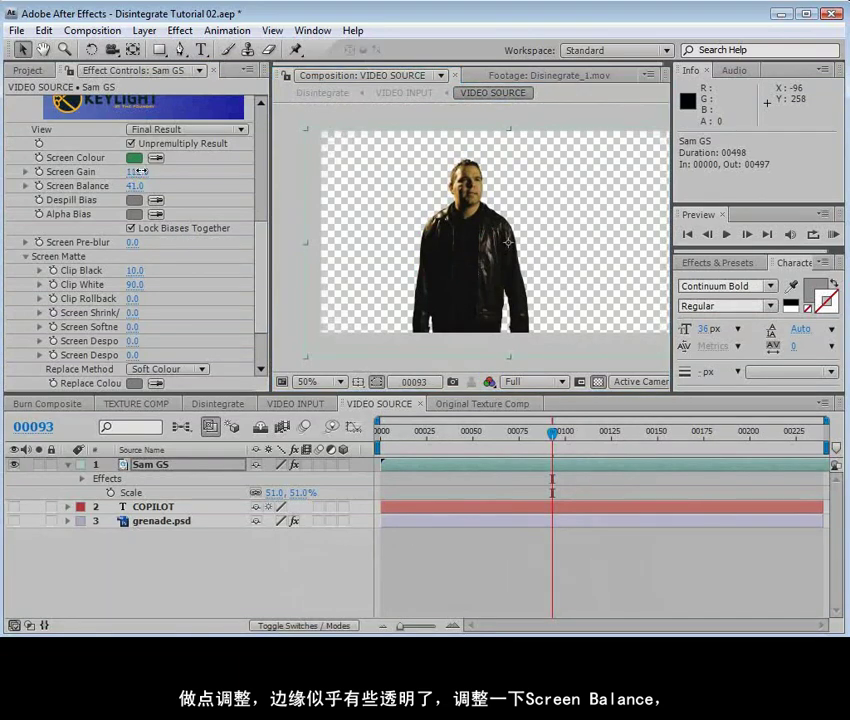
Set Keylight's Screen Gain to 110 and check the key in the enlarged view.
text(10)
key(Return)
key(grave)
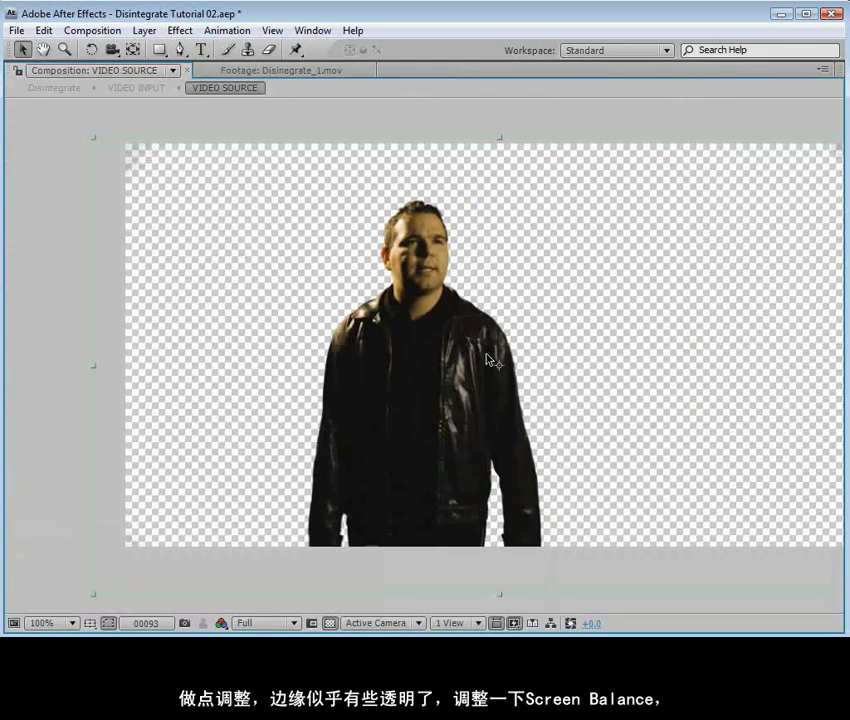
key(grave)
At frame 64, draw a loose four-point curved garbage mask around the man on the Sam GS layer.
drag(550, 433, 498, 516)
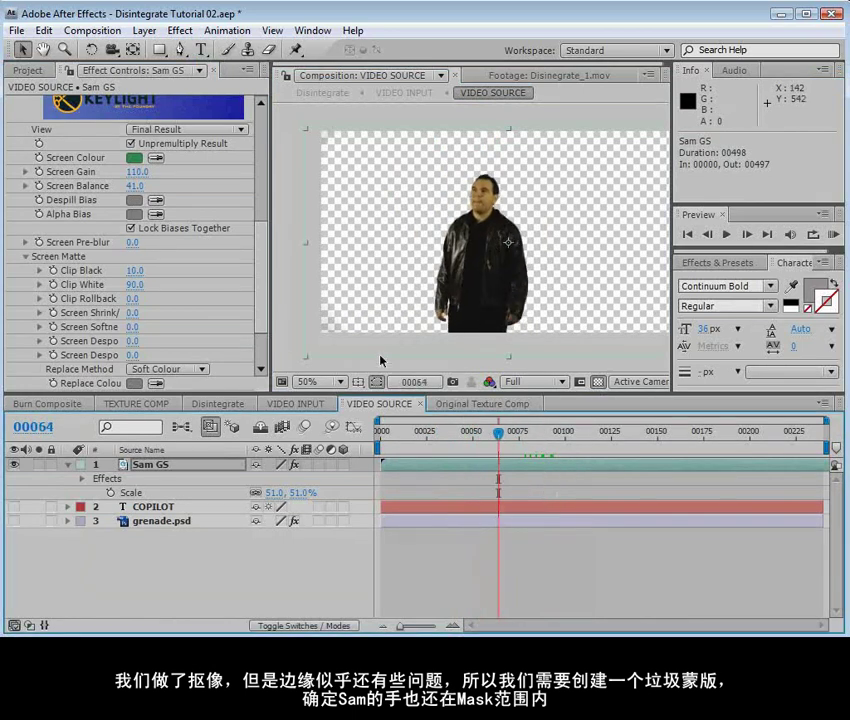
click(179, 49)
key(comma)
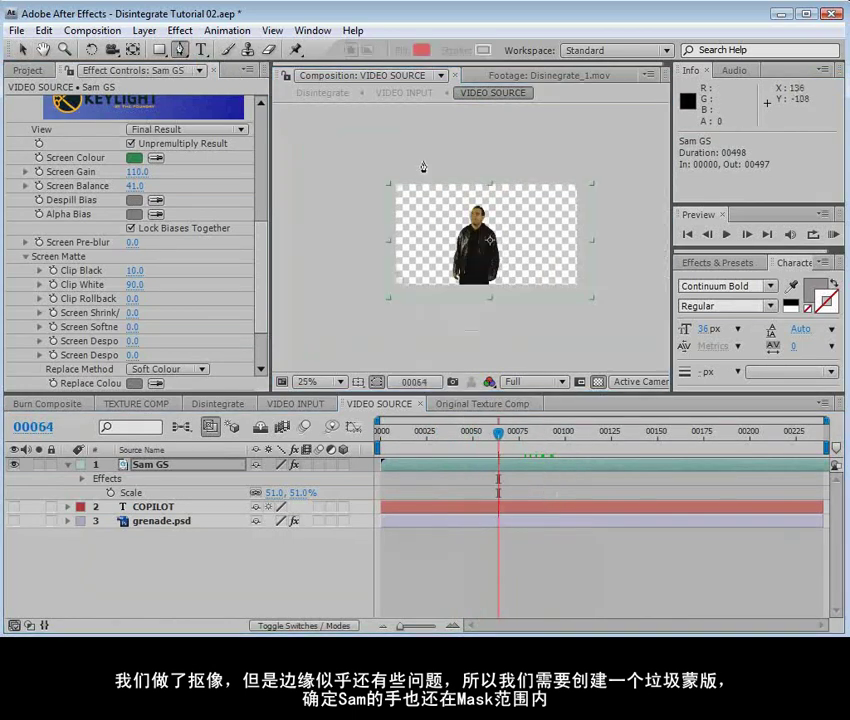
click(432, 203)
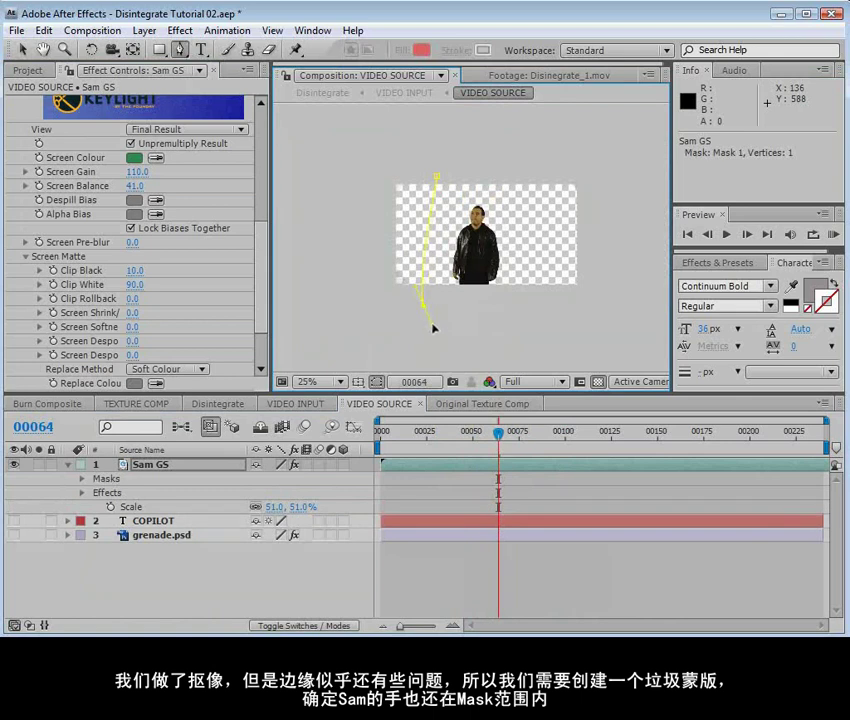
click(436, 180)
Set Mask 1's feather to 75 pixels and check that the man stays inside the mask at different frames.
key(f)
click(299, 492)
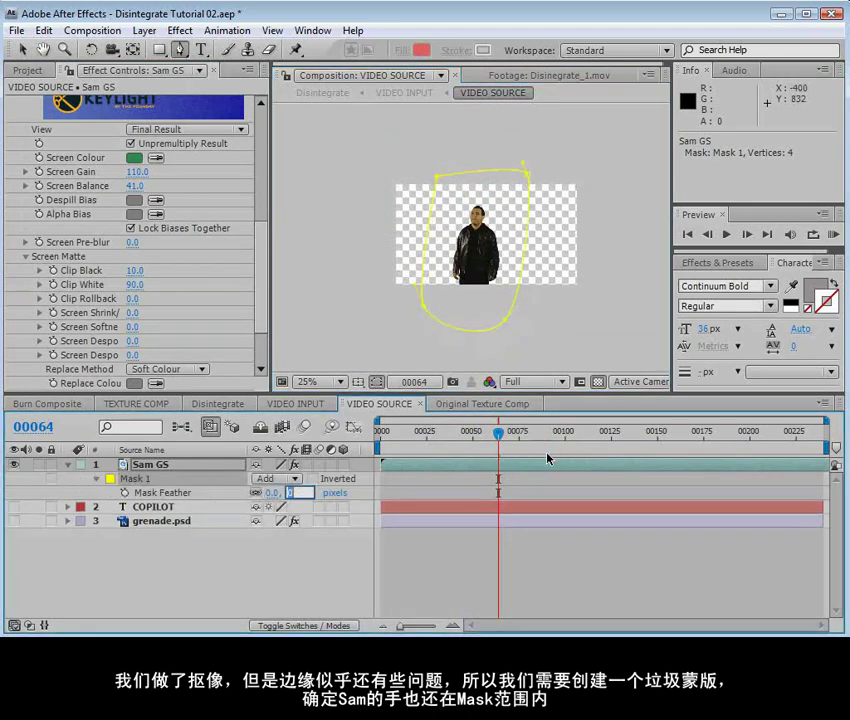
text(75)
key(Return)
drag(535, 453, 634, 478)
scroll(444, 347, up, 1)
key(h)
drag(410, 351, 404, 279)
key(v)
drag(634, 433, 559, 465)
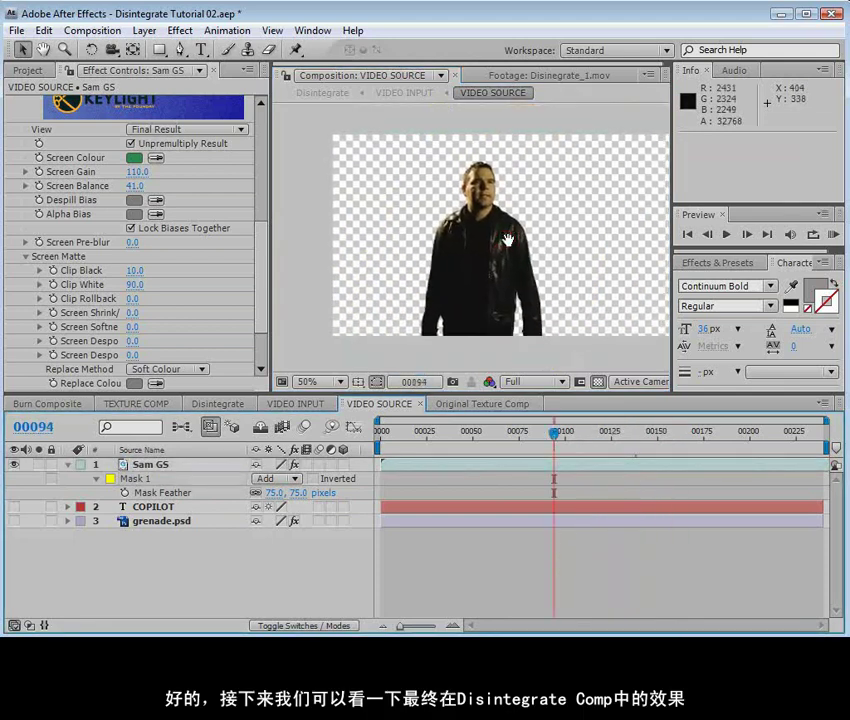
Collapse the Curves and Keylight settings of the Sam GS layer and deselect the layer.
click(455, 481)
click(206, 224)
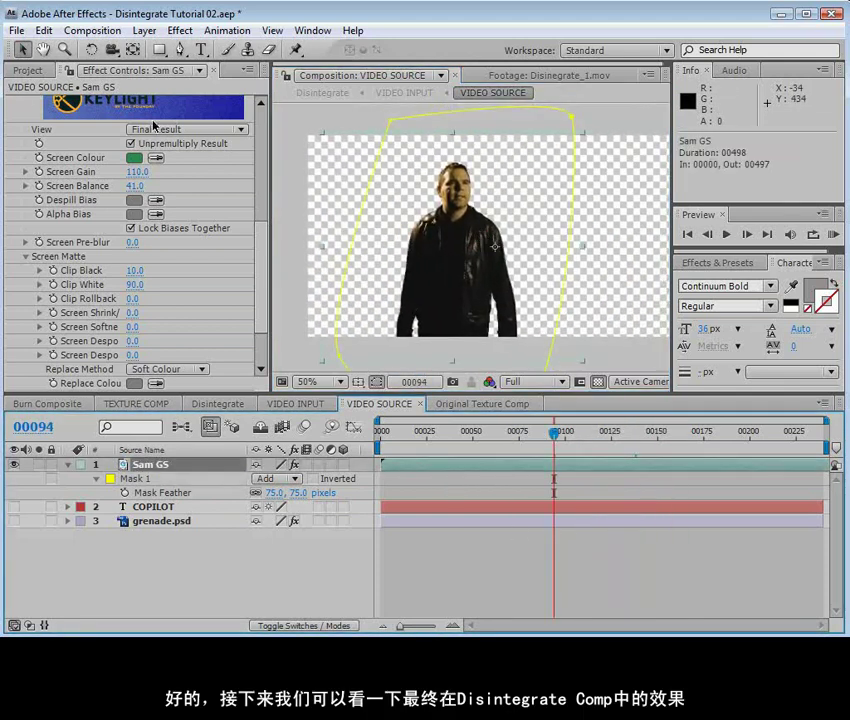
drag(262, 254, 270, 127)
click(12, 103)
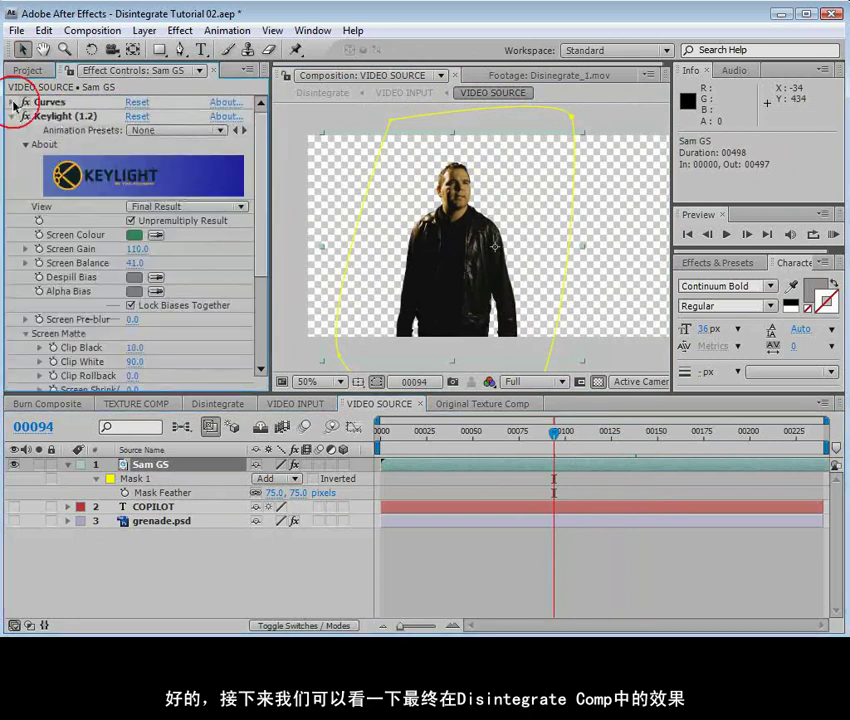
click(11, 117)
click(483, 540)
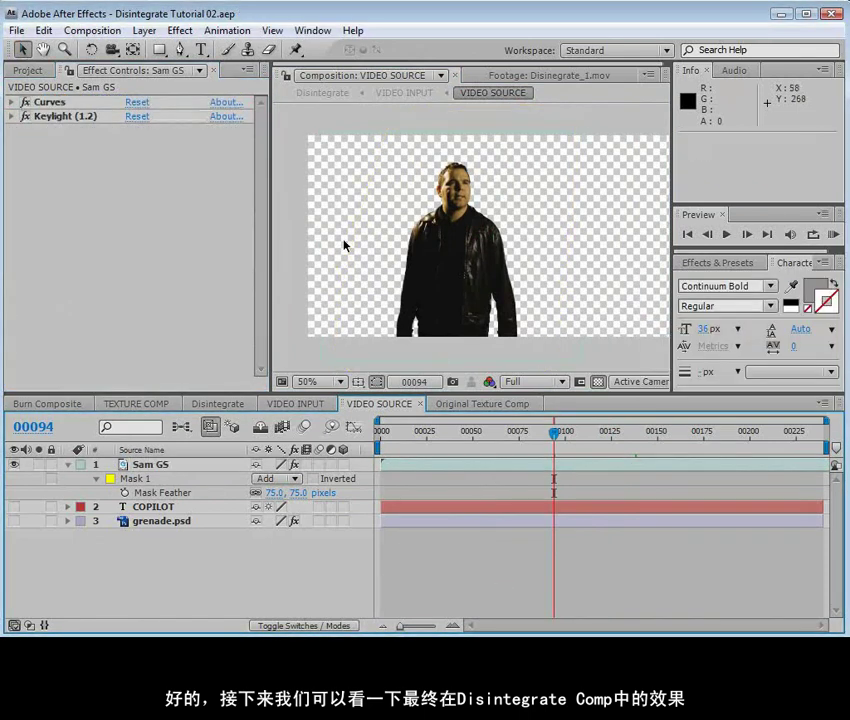
In the Disintegrate composition, examine the burning effect on the man at frames 120 and 112 in the enlarged view.
click(234, 413)
drag(586, 444, 614, 461)
key(grave)
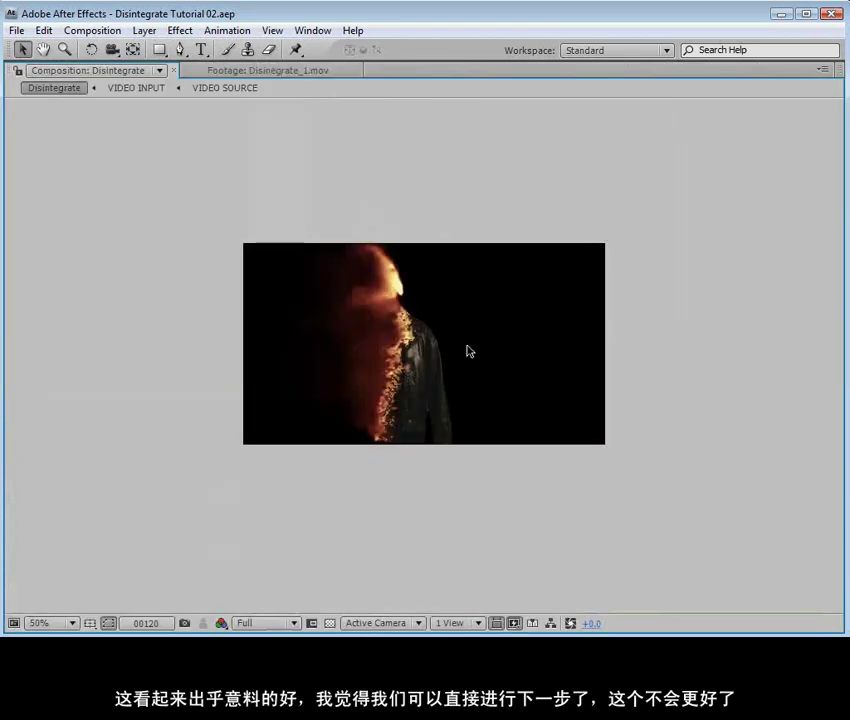
key(grave)
drag(614, 440, 601, 438)
key(grave)
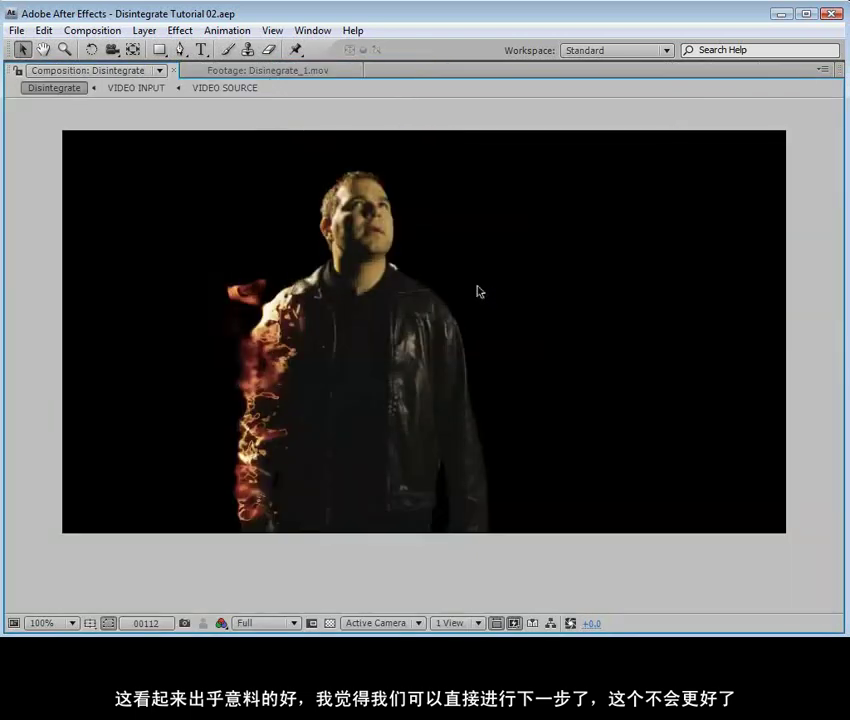
key(comma)
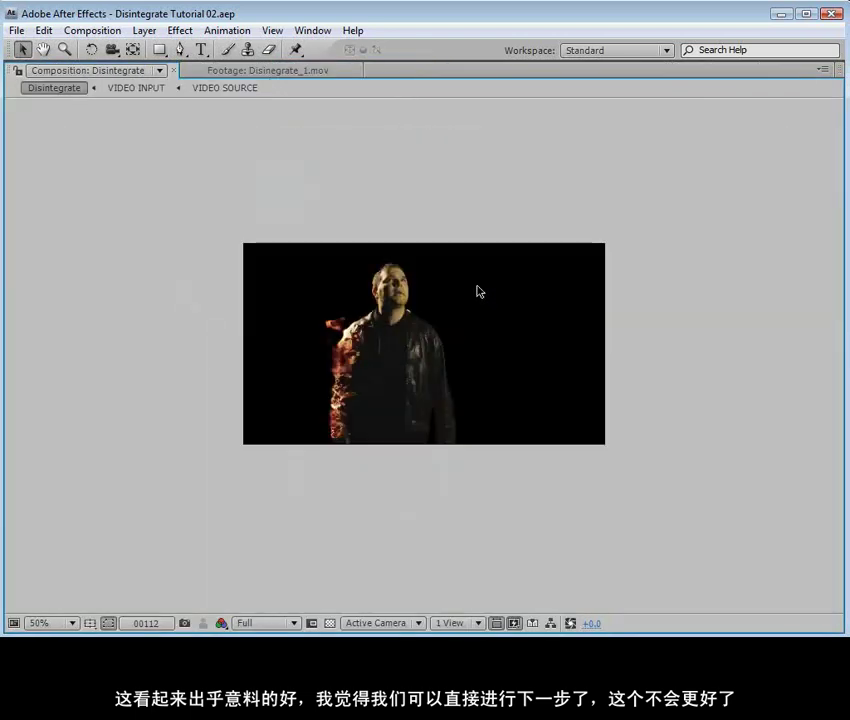
key(grave)
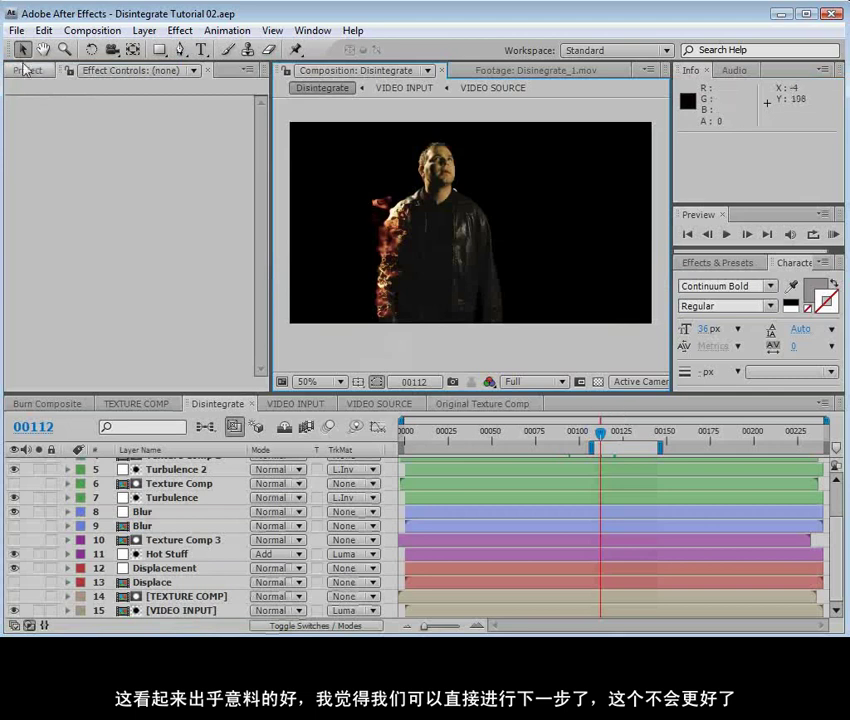
Collapse the Footage folder, create a new composition from the Disintegrate composition, and go to frame 58.
key(ctrl+0)
scroll(262, 224, up, 1)
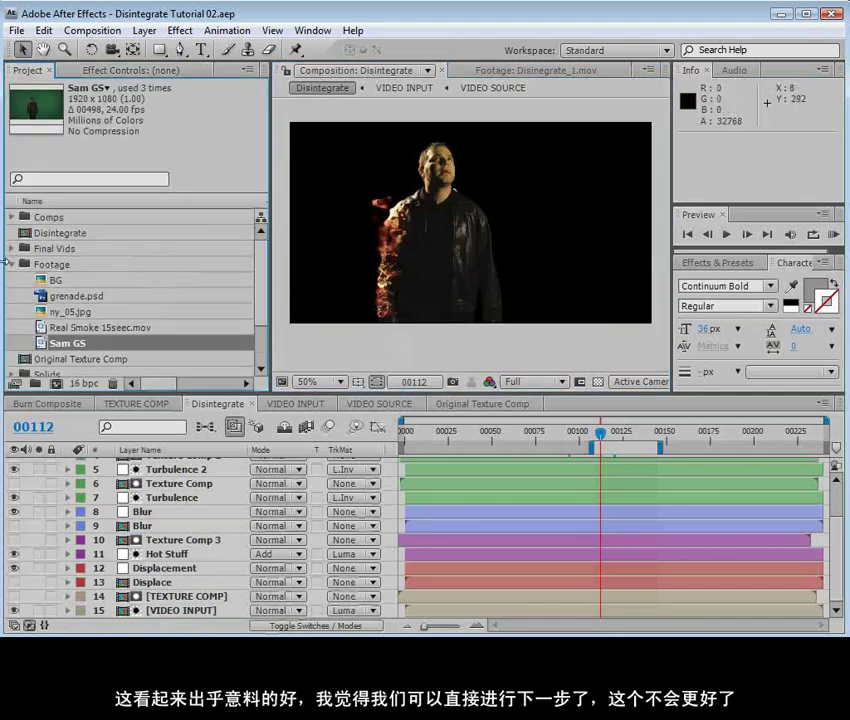
click(9, 264)
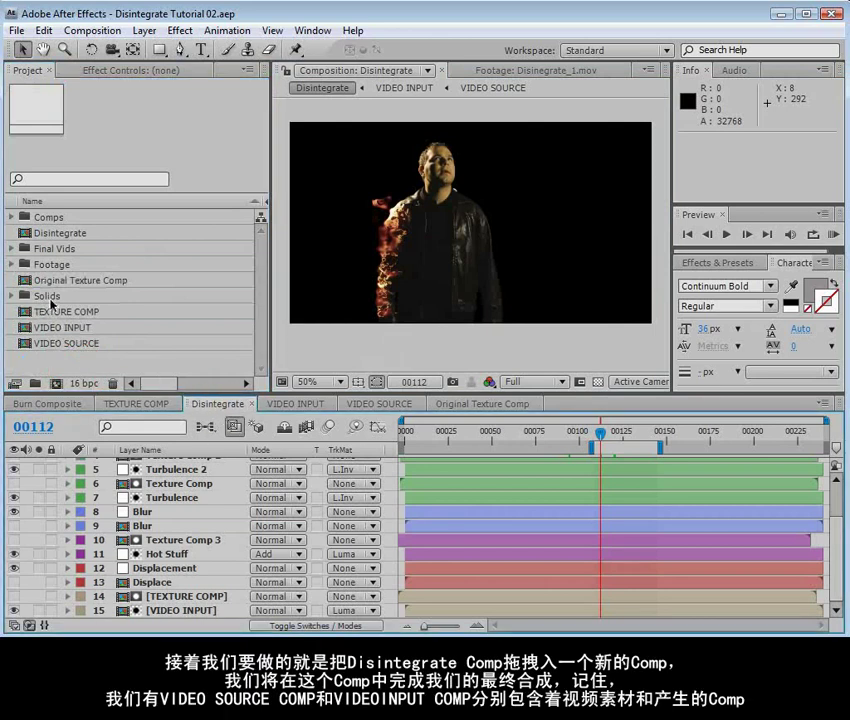
click(50, 232)
drag(50, 232, 57, 385)
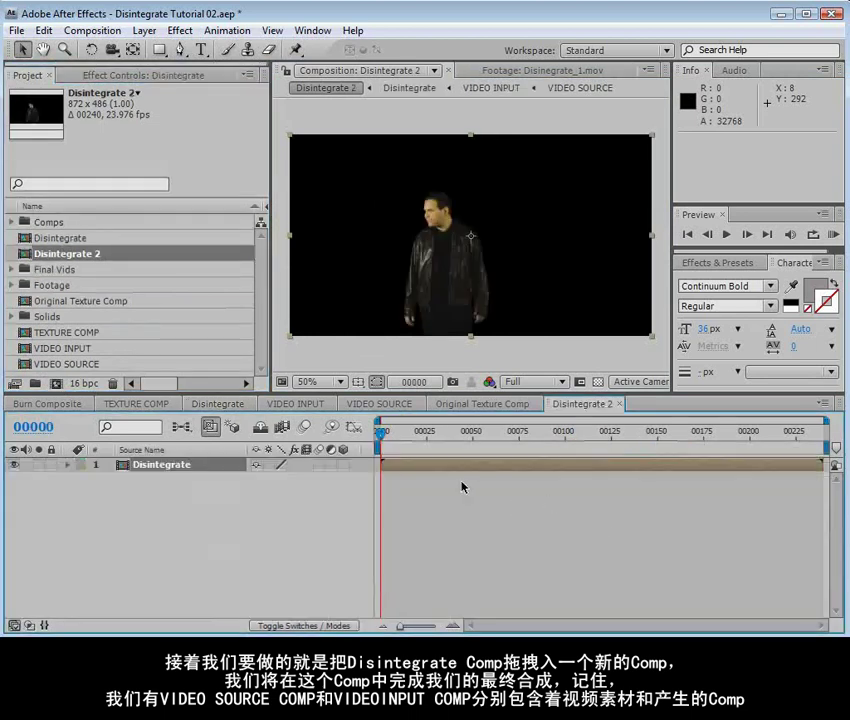
drag(455, 437, 488, 440)
Collapse the Sam GS layer in the VIDEO SOURCE composition and look over the VIDEO SOURCE layer in the VIDEO INPUT composition.
click(383, 404)
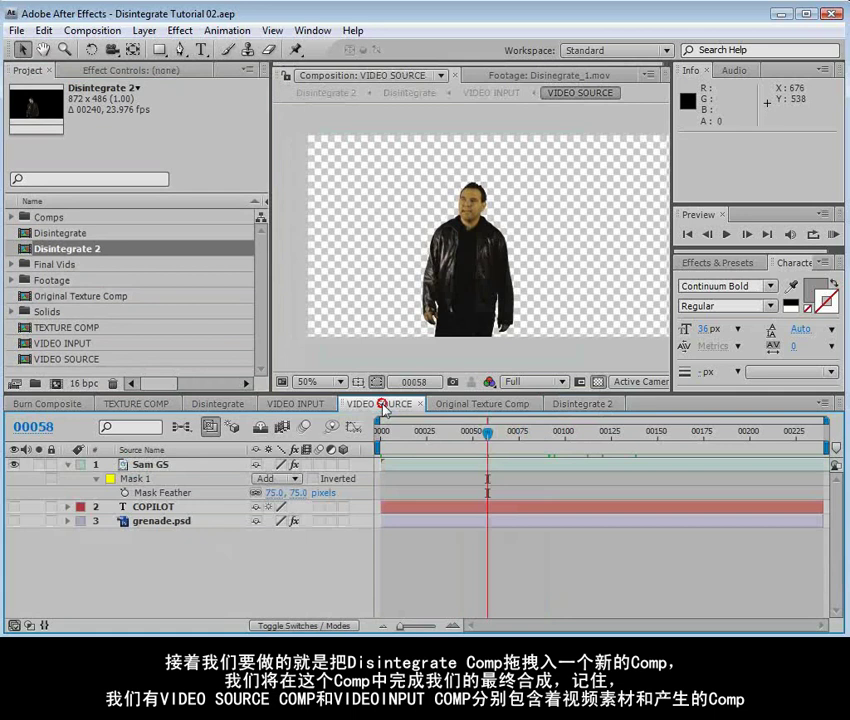
click(67, 465)
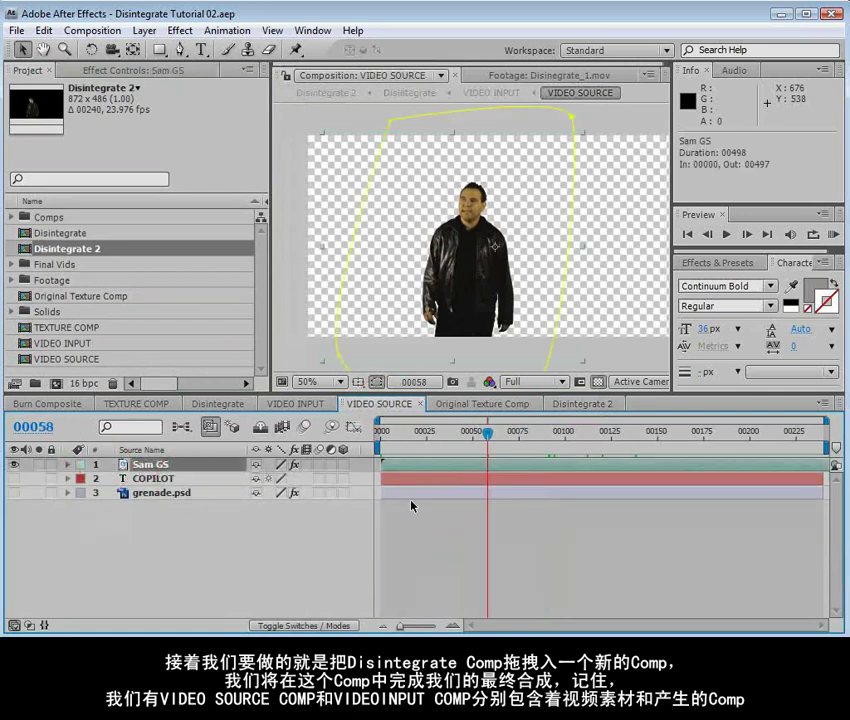
click(295, 404)
click(154, 486)
click(440, 461)
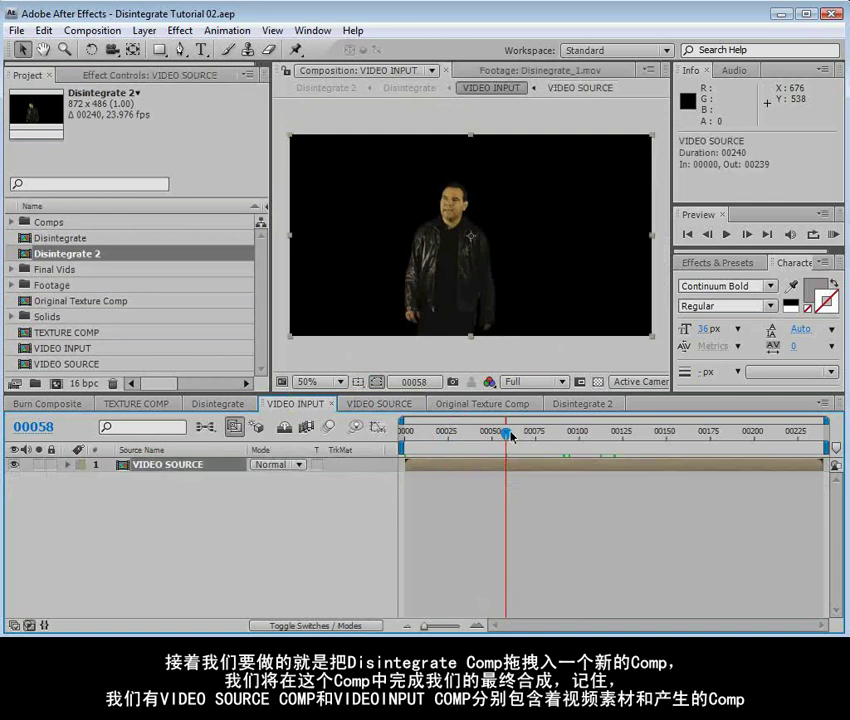
click(167, 478)
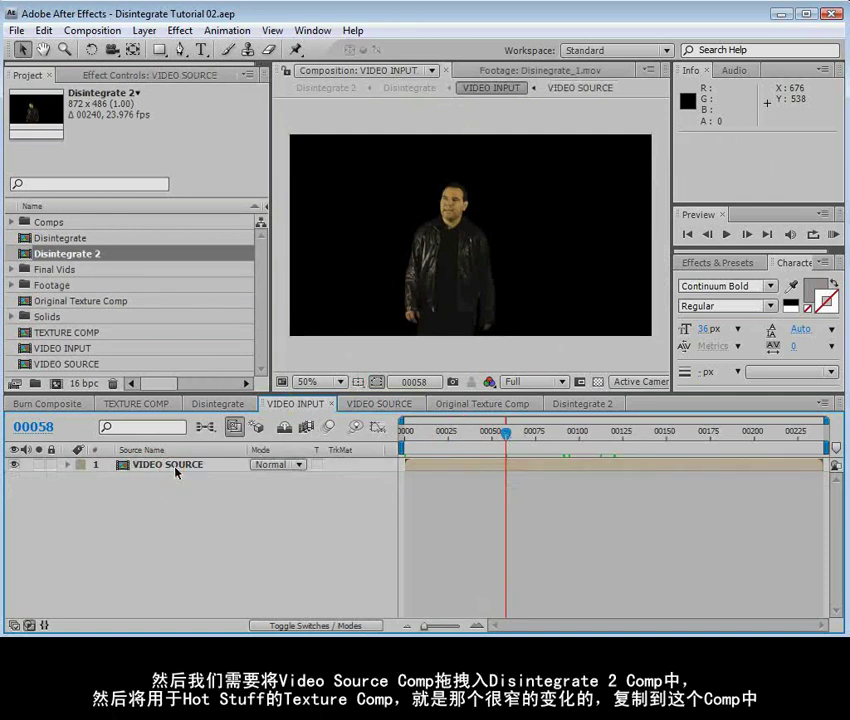
click(140, 466)
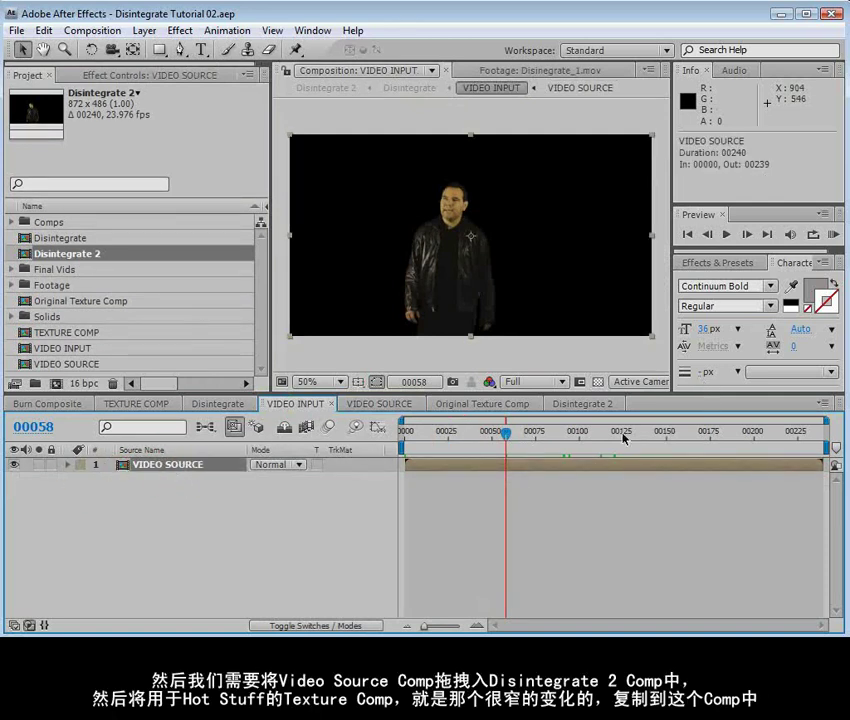
Add the VIDEO SOURCE composition as a layer above Disintegrate in the Disintegrate 2 composition.
click(587, 404)
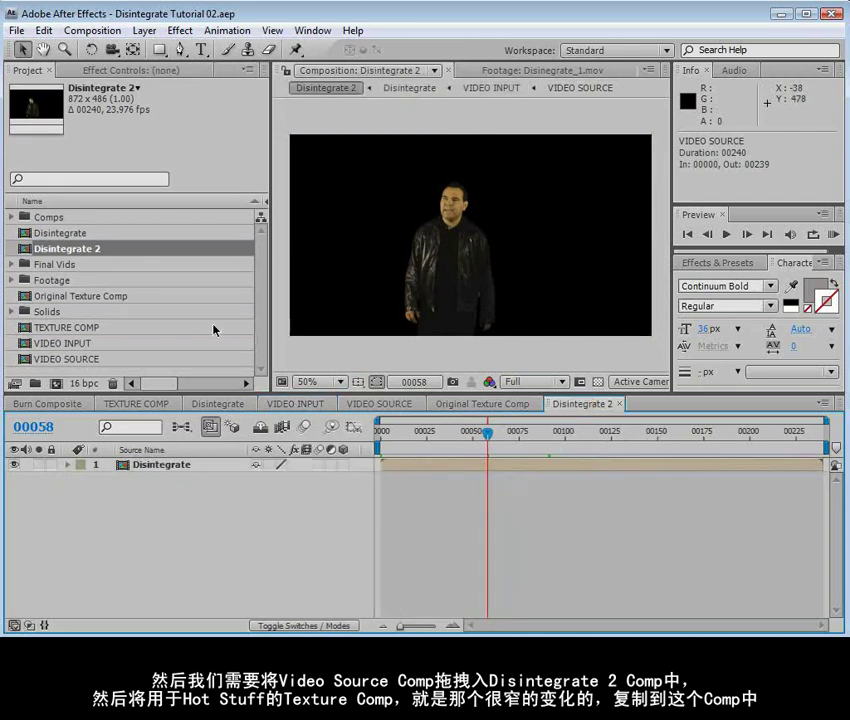
drag(55, 359, 138, 463)
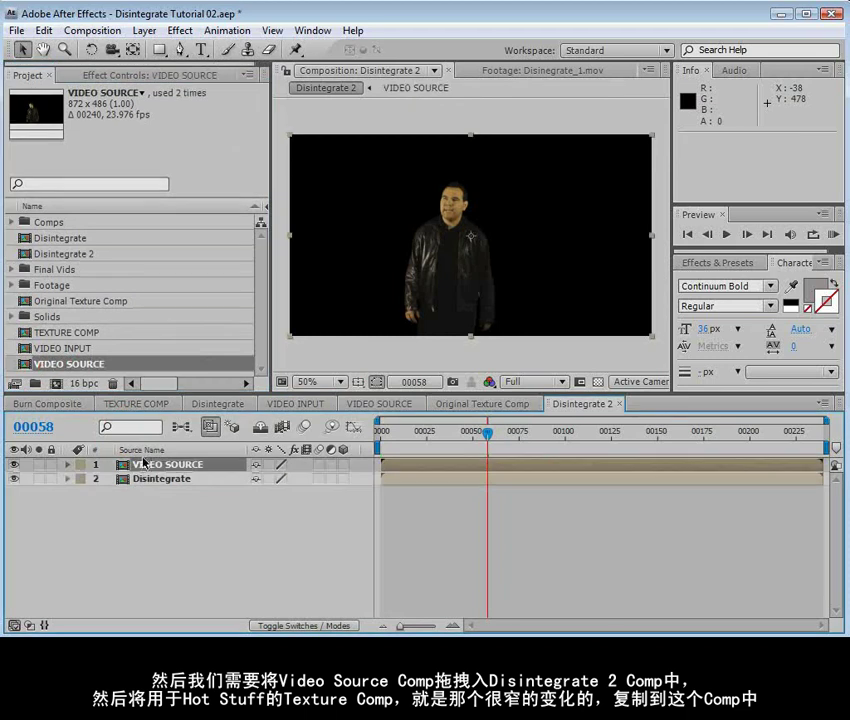
click(436, 514)
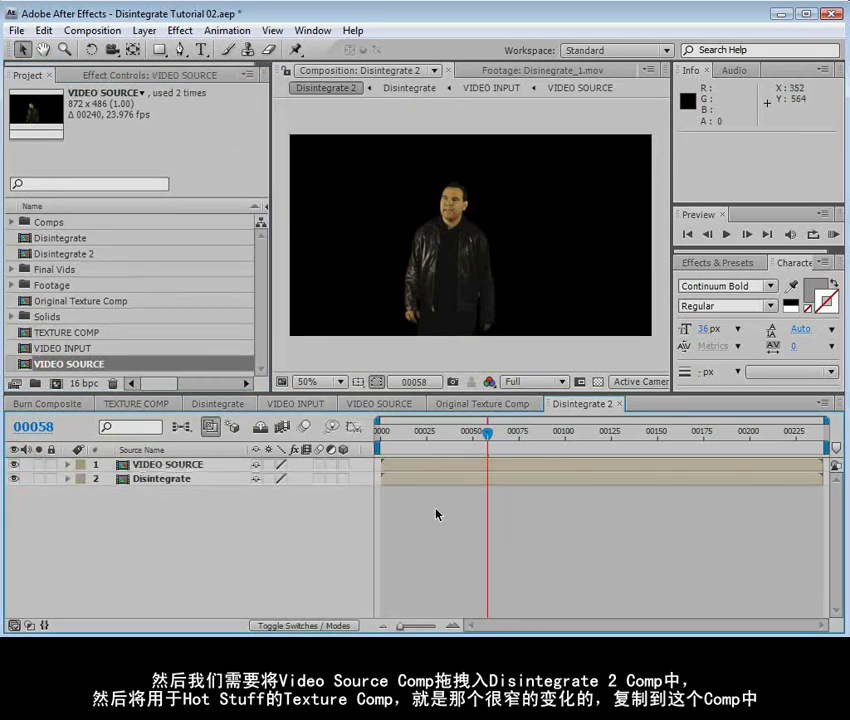
Inspect Texture Comp 3 soloed at frame 115 in Disintegrate, unsolo it, and copy the layer to the top of Disintegrate 2.
click(214, 404)
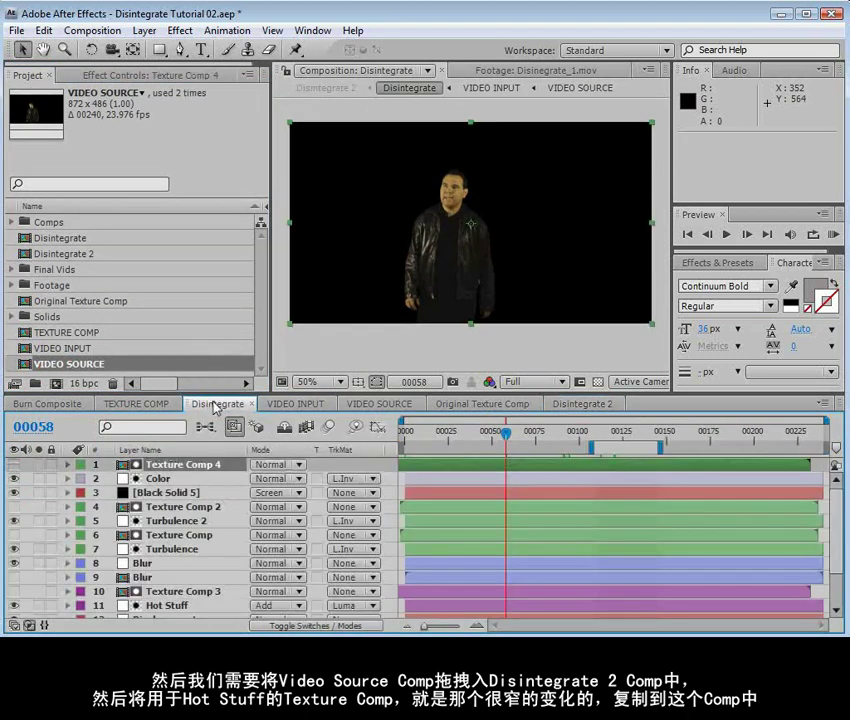
click(181, 592)
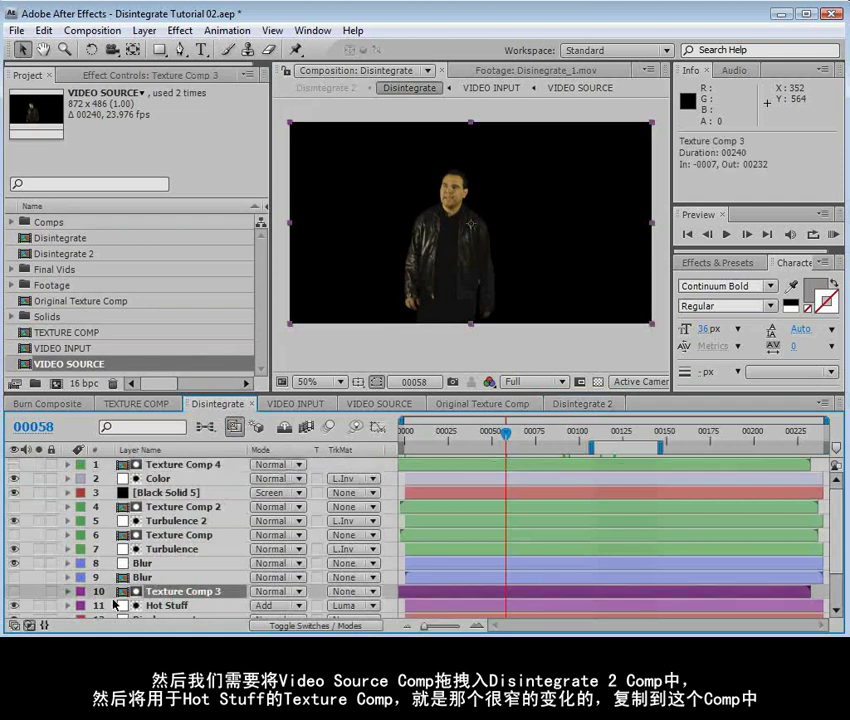
click(36, 592)
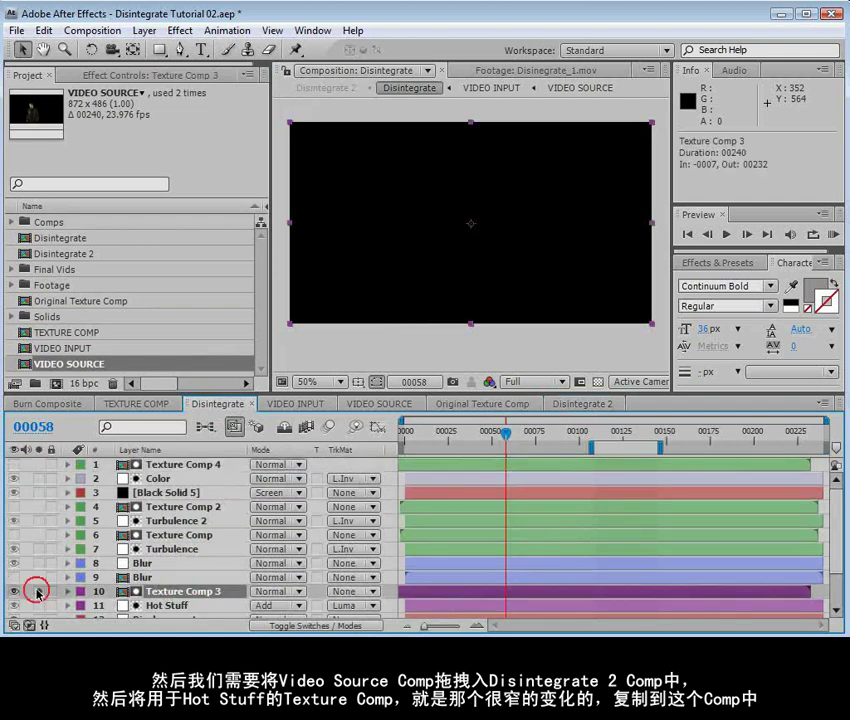
drag(510, 434, 605, 440)
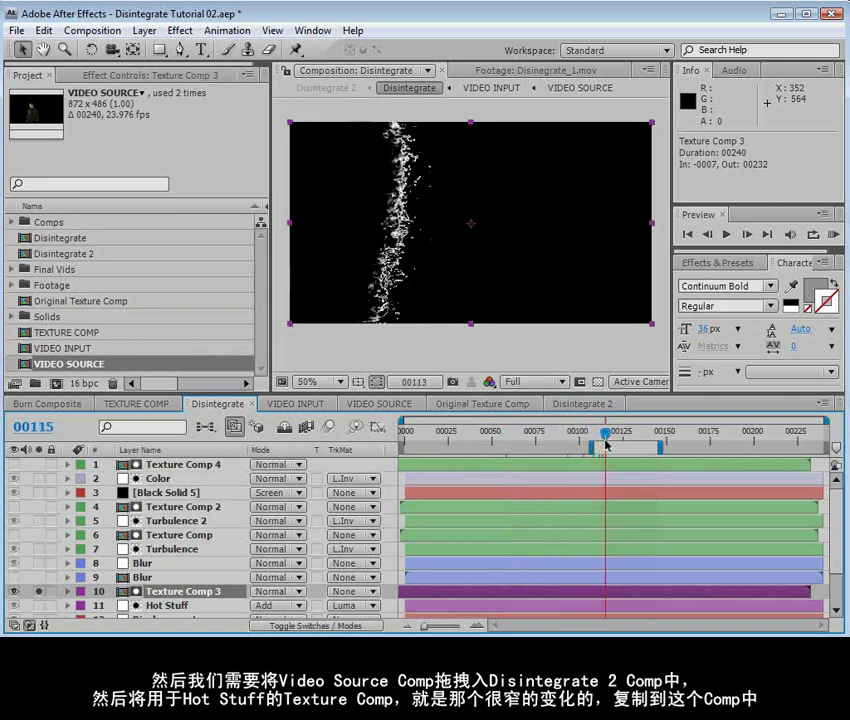
click(37, 592)
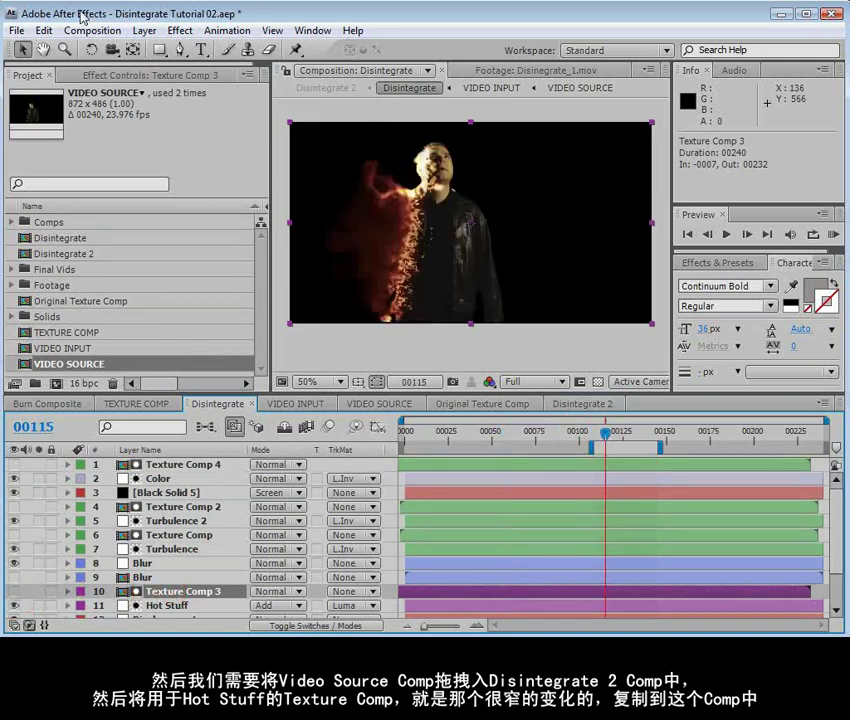
click(43, 30)
click(72, 131)
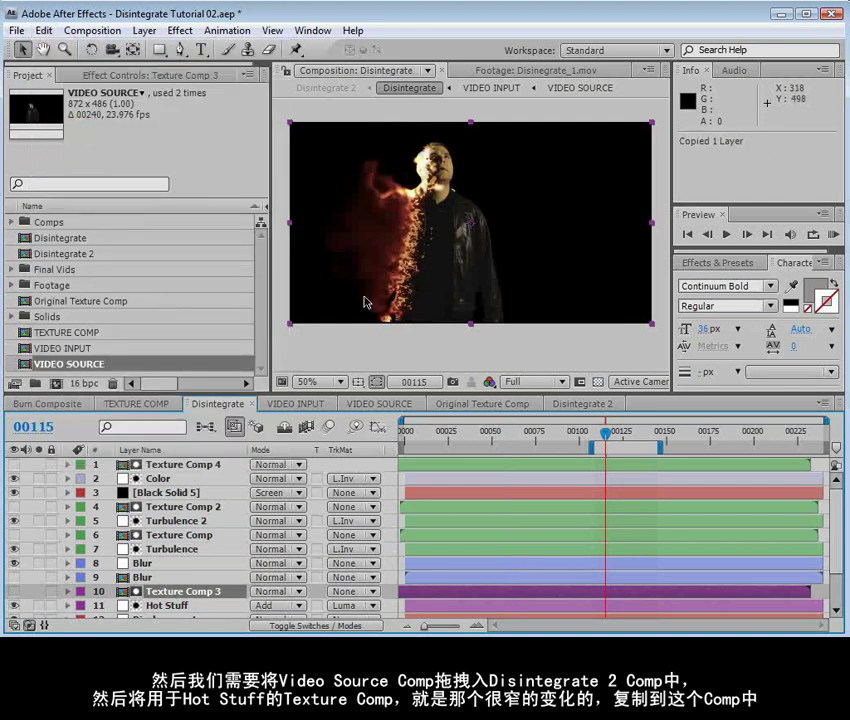
click(583, 403)
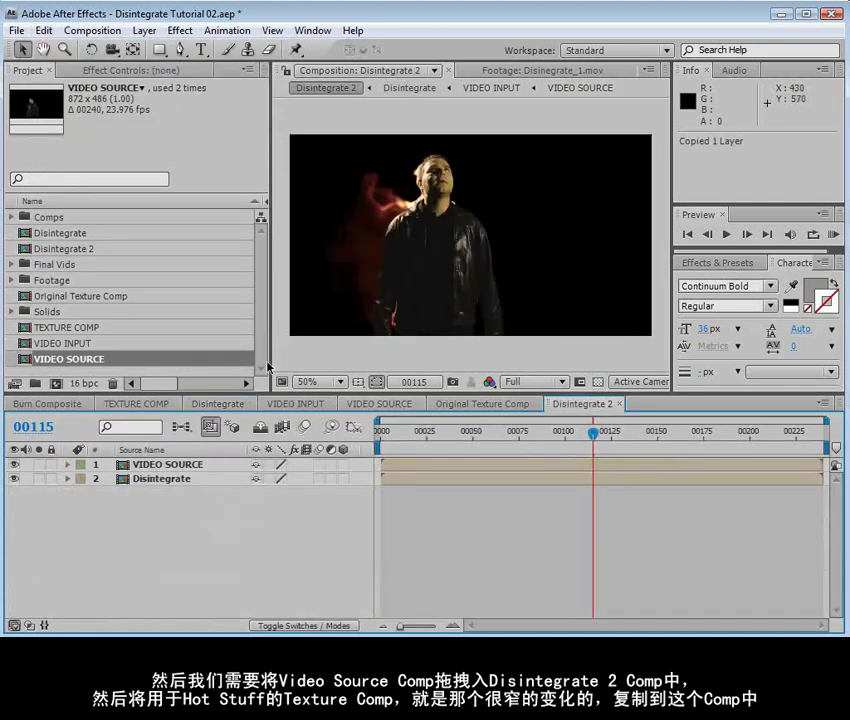
click(43, 30)
click(72, 164)
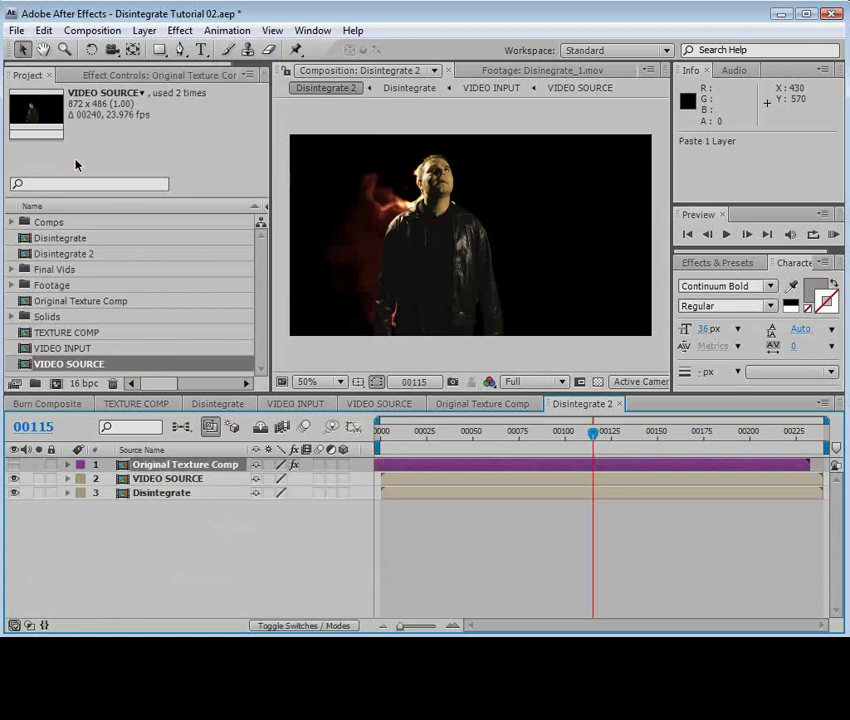
Turn off Colorama and Turbulent Displace on the pasted Original Texture Comp layer, with the layer made visible at frame 125.
click(150, 75)
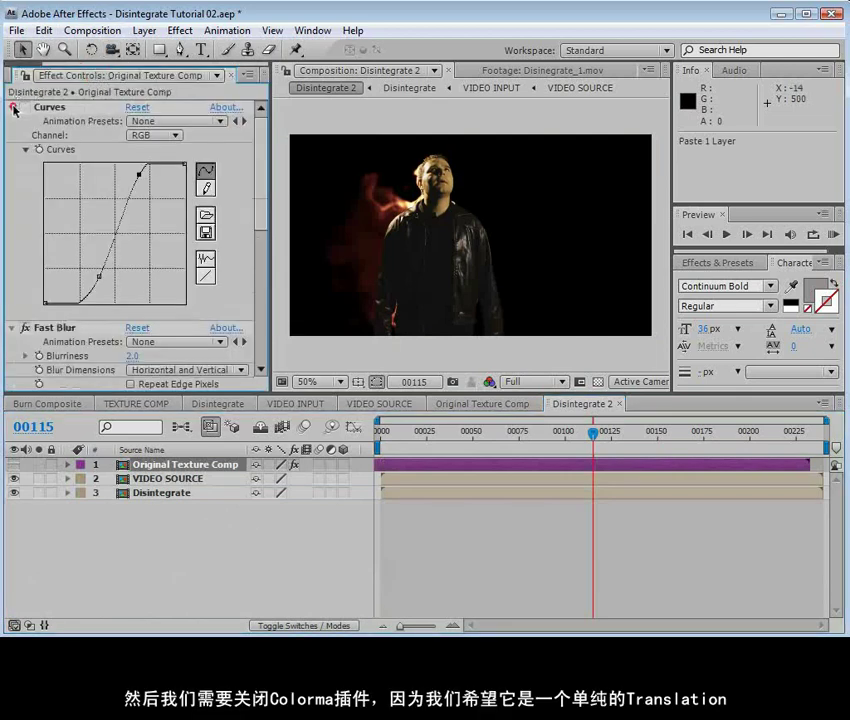
click(12, 107)
click(12, 121)
click(12, 135)
click(25, 149)
click(14, 464)
drag(600, 425, 610, 452)
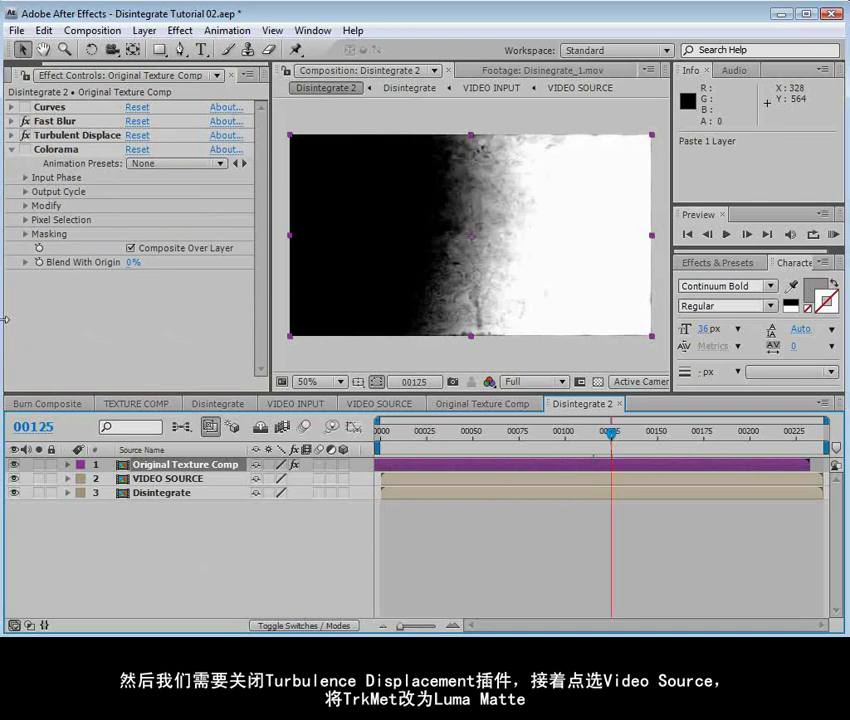
click(25, 136)
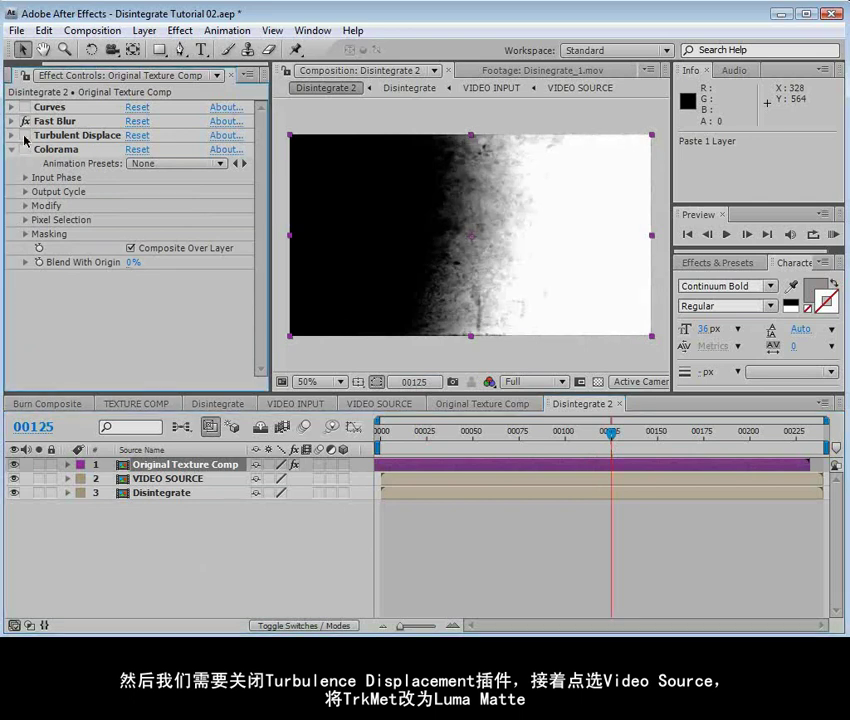
Solo VIDEO SOURCE, set its track matte to Luma using the texture layer above, and check it at frame 115 over the transparency grid.
click(168, 481)
click(38, 479)
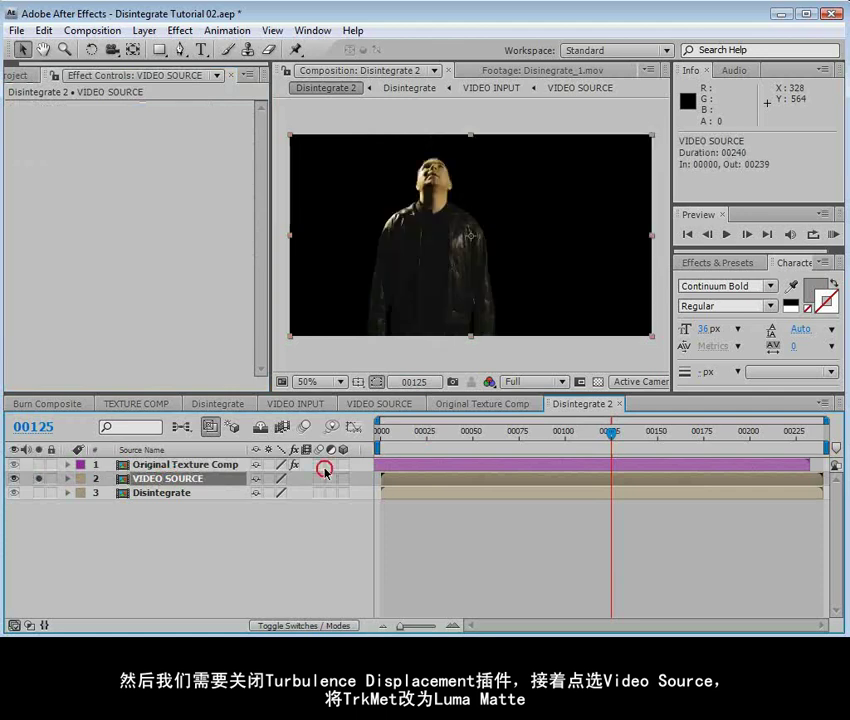
mouse_move(615, 433)
mouse_down()
mouse_move(632, 437)
mouse_move(616, 440)
mouse_up()
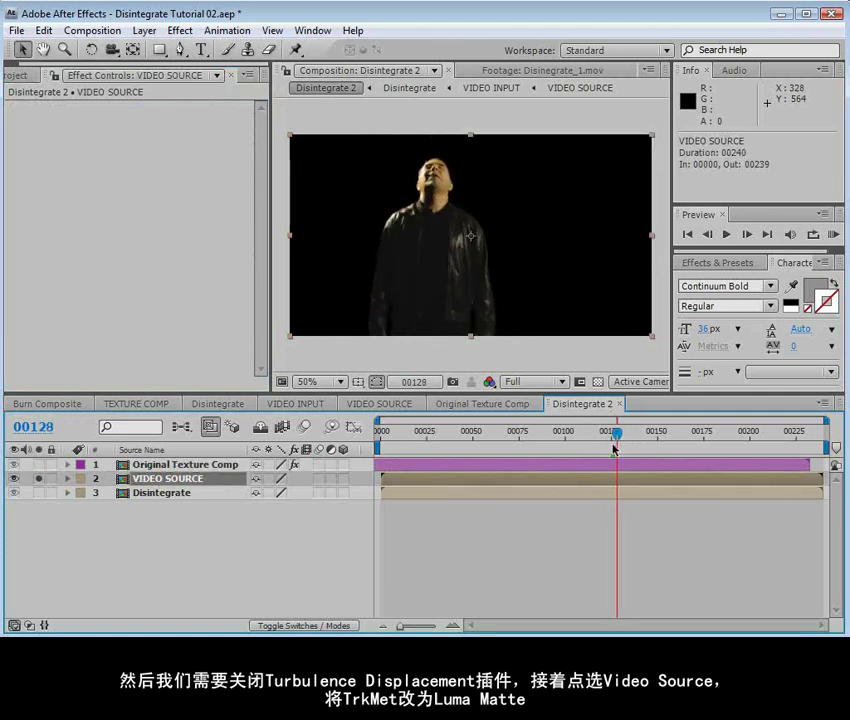
click(285, 628)
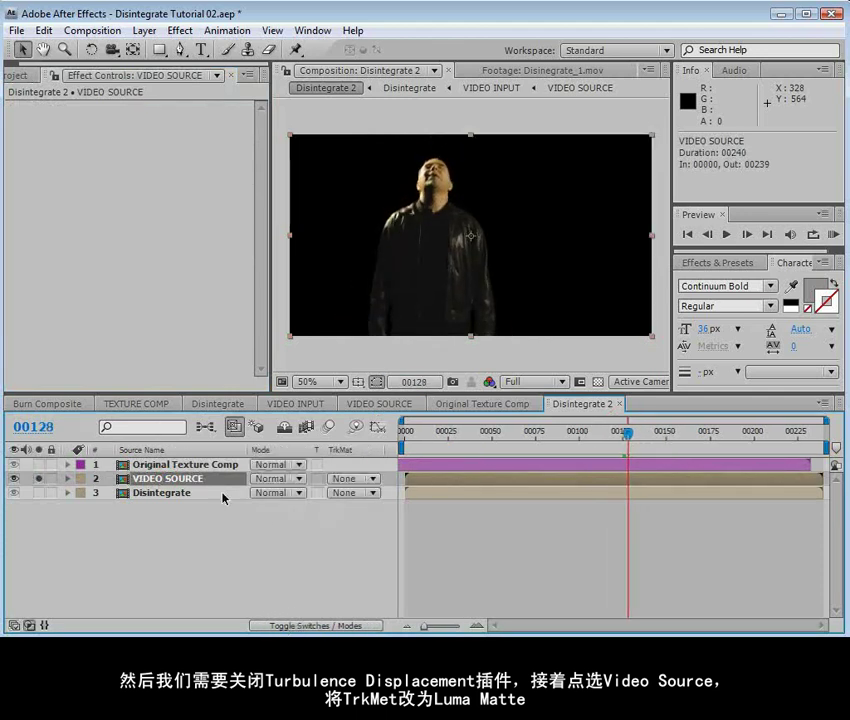
click(352, 484)
click(360, 565)
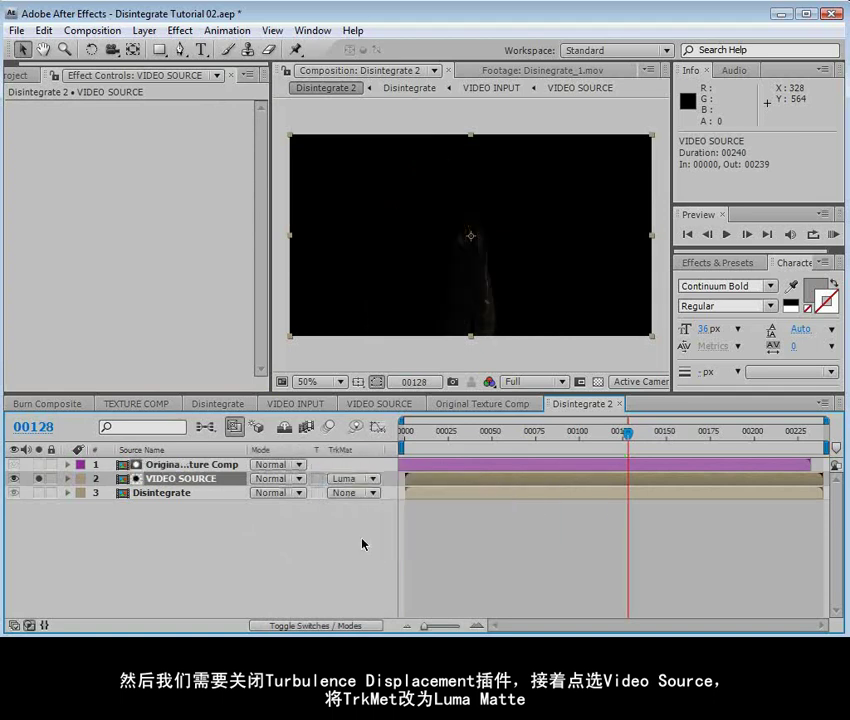
drag(633, 444, 607, 446)
click(598, 383)
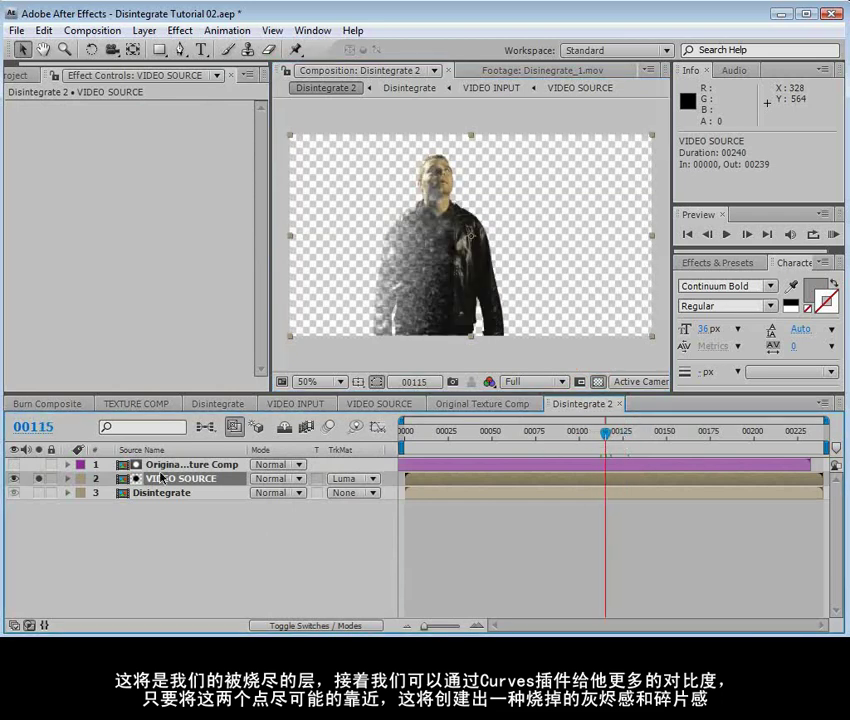
Enable Curves on Original Texture Comp, move it below Fast Blur, and pull the two curve points close together for a high-contrast matte.
click(168, 464)
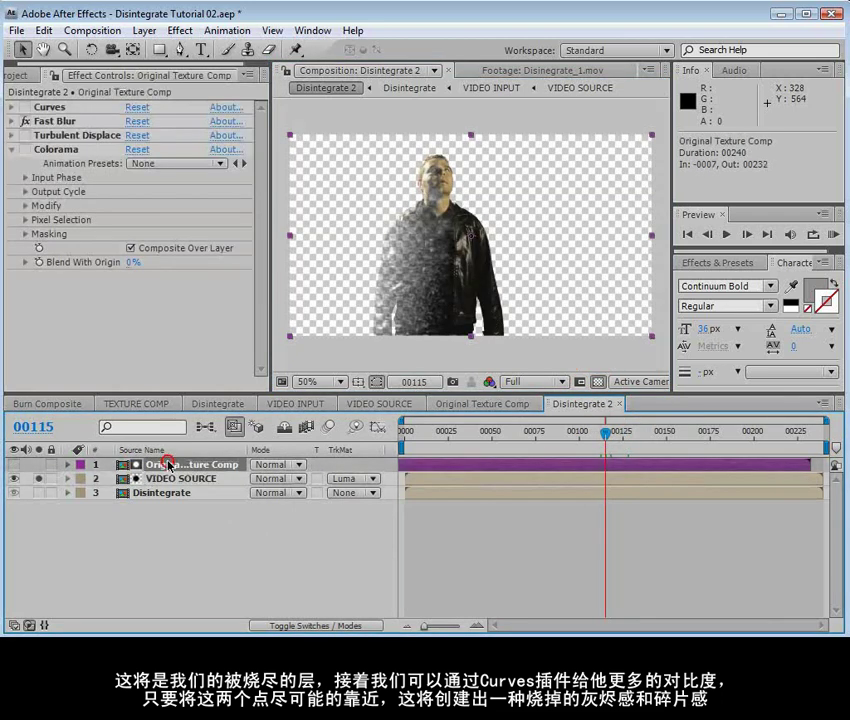
click(26, 107)
drag(60, 113, 40, 126)
click(12, 121)
drag(98, 289, 96, 297)
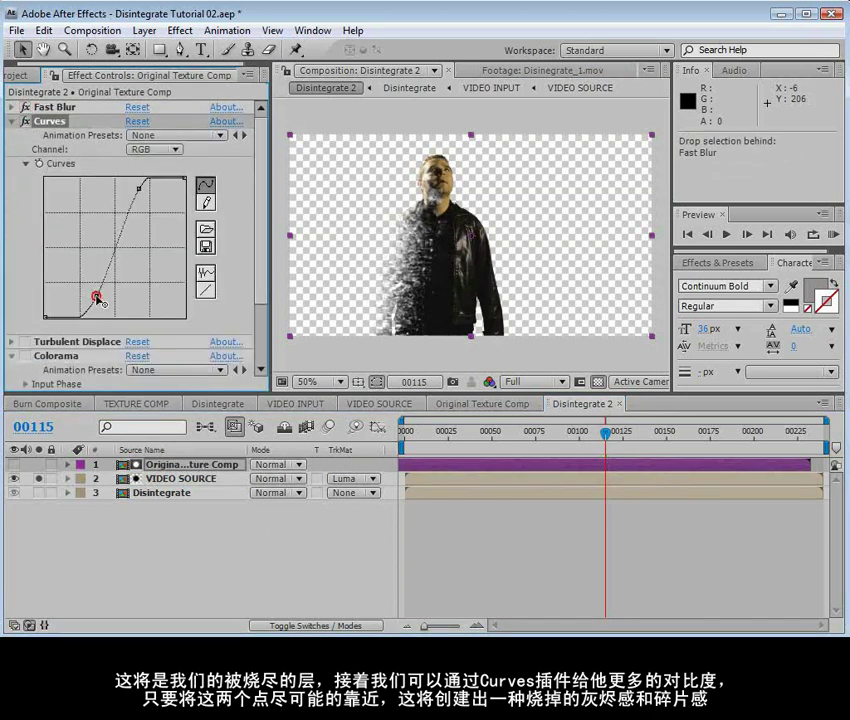
drag(139, 191, 121, 185)
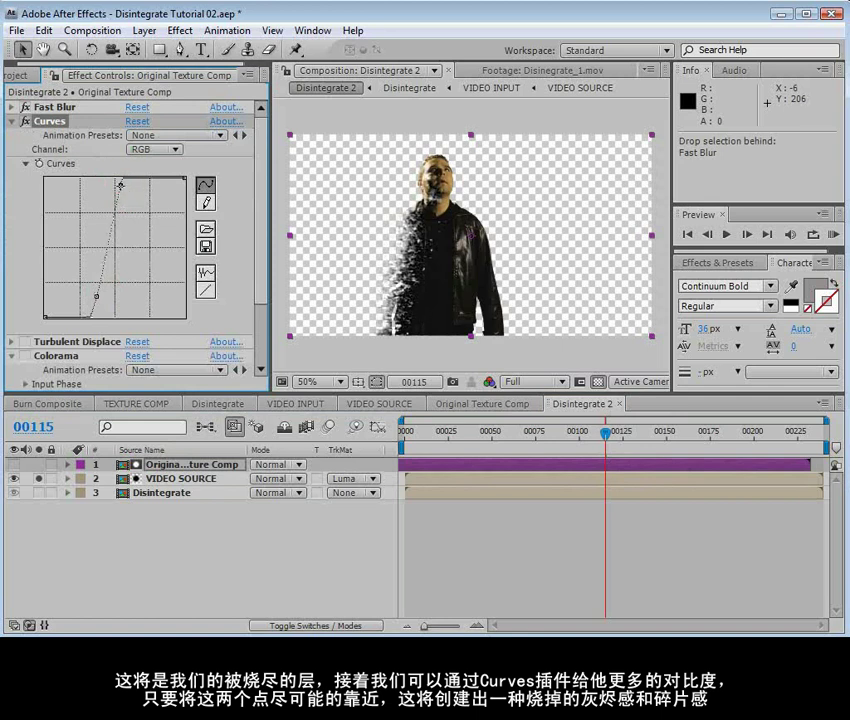
scroll(408, 294, up, 2)
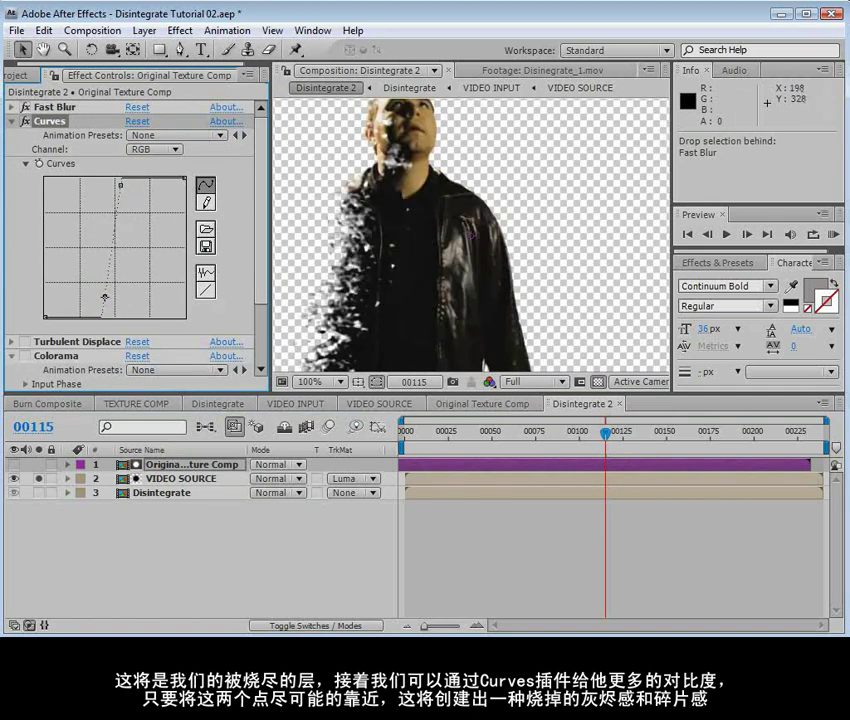
click(5, 488)
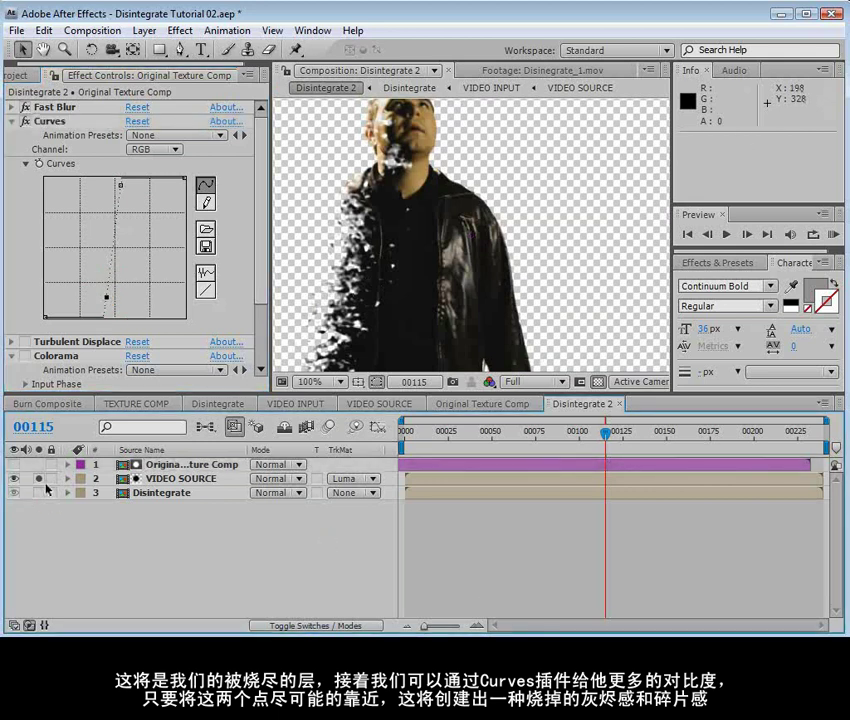
Unsolo VIDEO SOURCE, check the charred pieces against the burning effect at frame 115, and select the Original Texture Comp layer.
click(38, 478)
key(h)
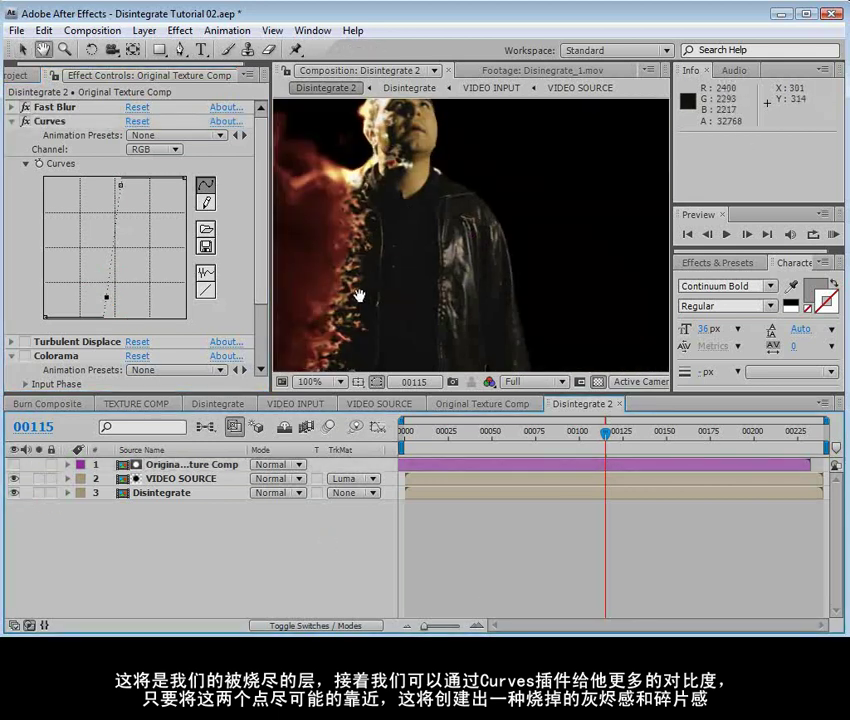
scroll(358, 296, down, 2)
key(v)
click(172, 465)
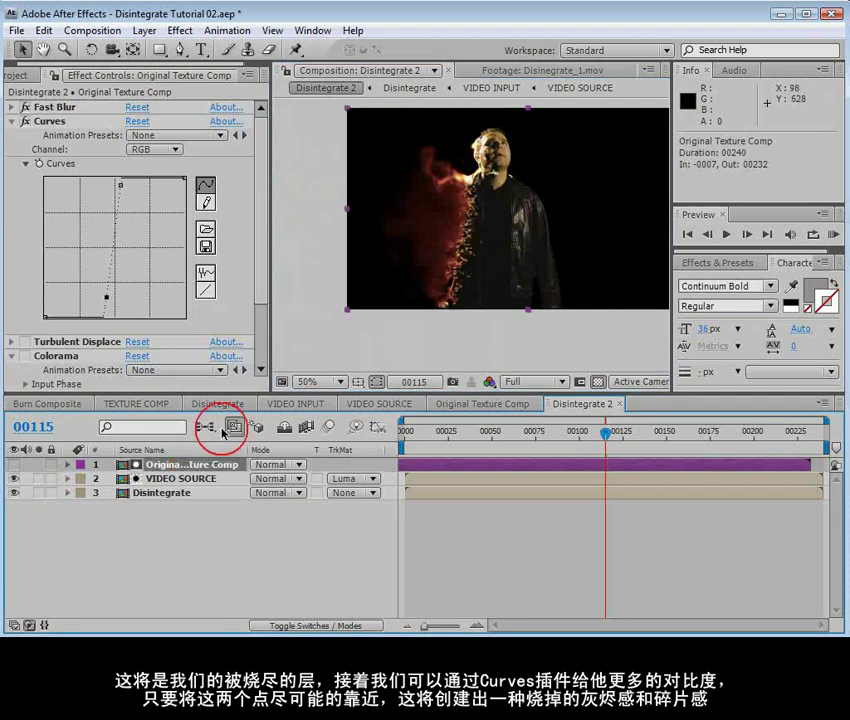
scroll(461, 195, up, 2)
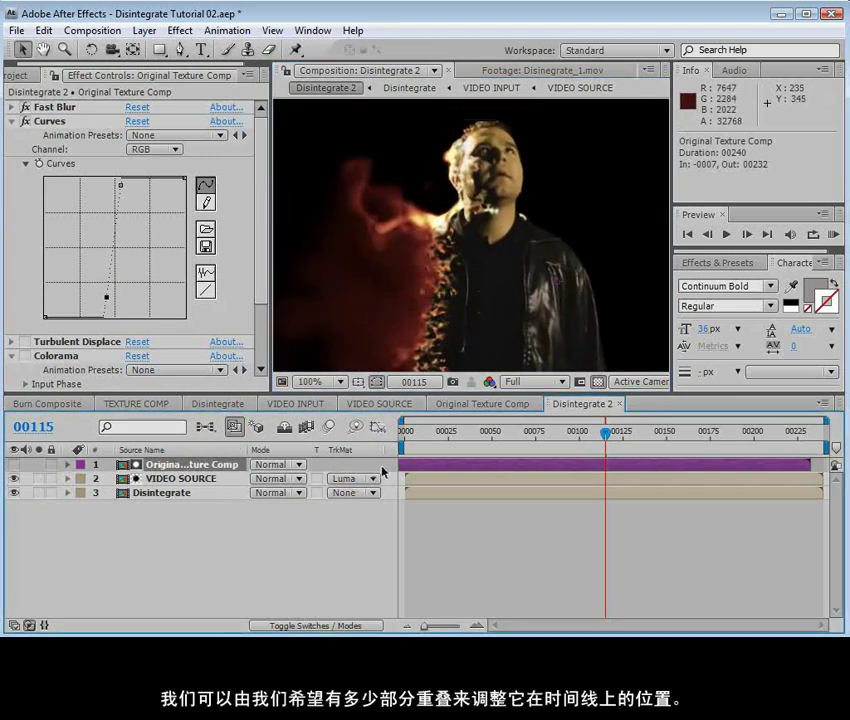
Slide the Original Texture Comp layer three frames earlier to start at frame -10, and check the composite at frame 83.
mouse_move(420, 470)
mouse_down()
mouse_move(415, 480)
mouse_move(406, 472)
mouse_move(414, 479)
mouse_up()
drag(605, 432, 547, 432)
click(512, 531)
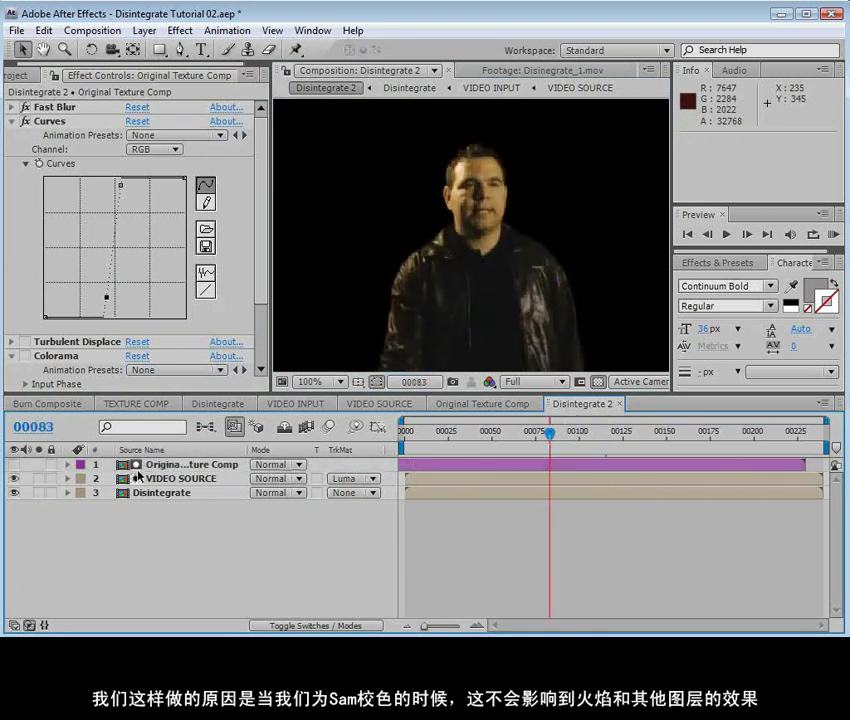
Compare the Disintegrate layer on its own with the combined layers at frames 83 and 115.
click(178, 478)
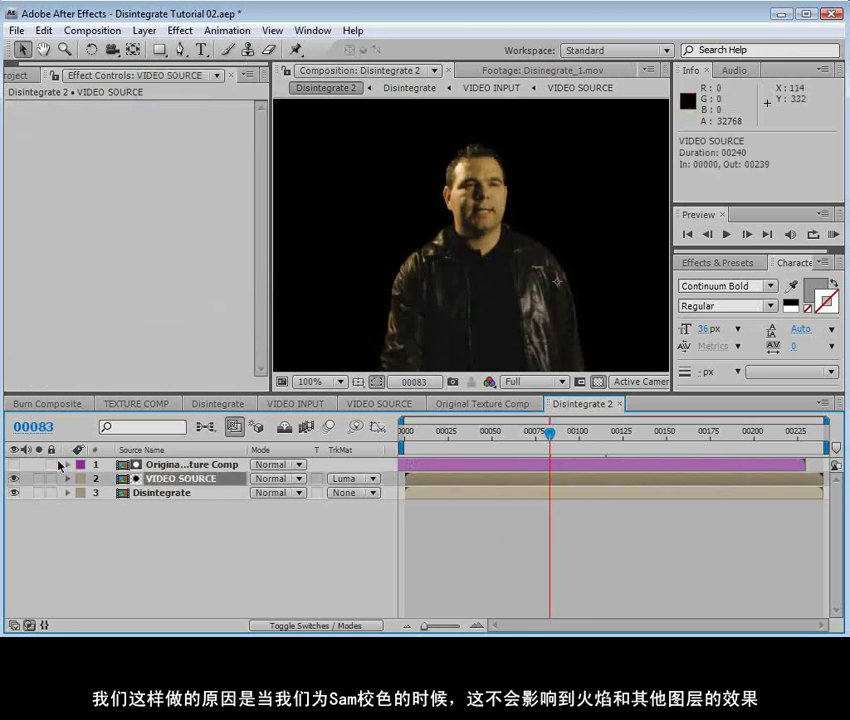
click(142, 494)
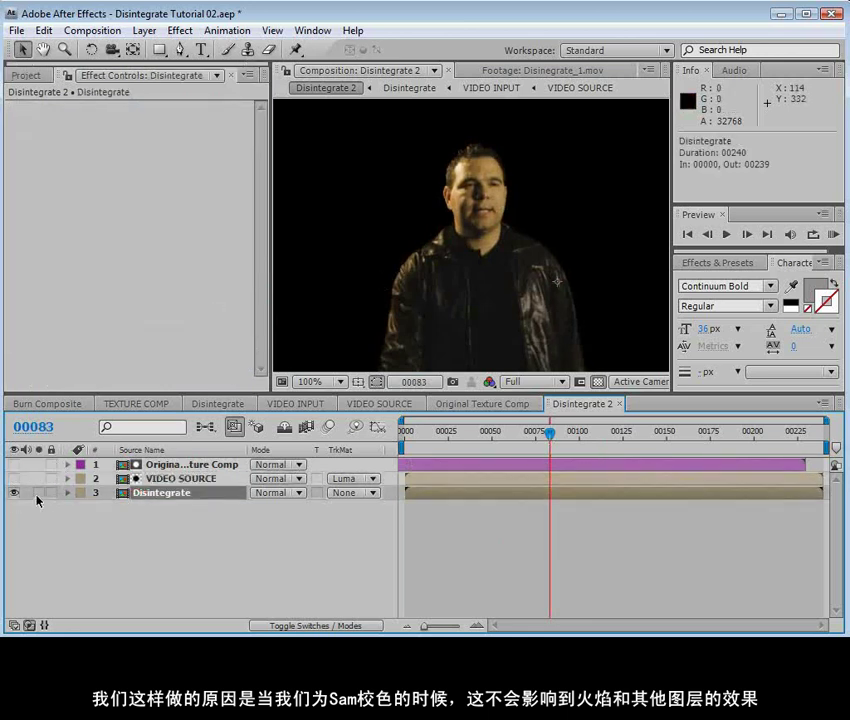
drag(597, 432, 604, 432)
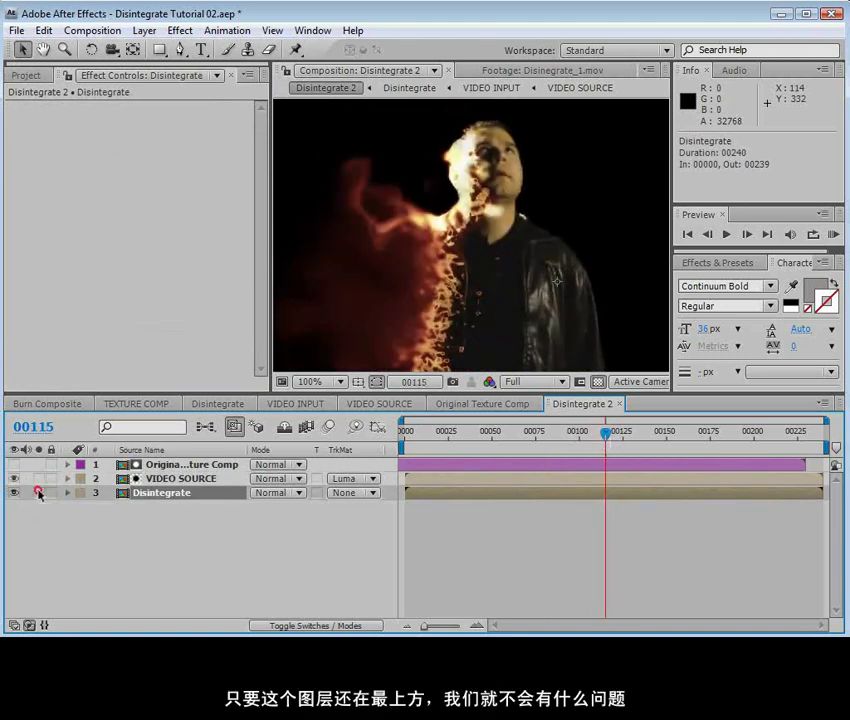
click(167, 478)
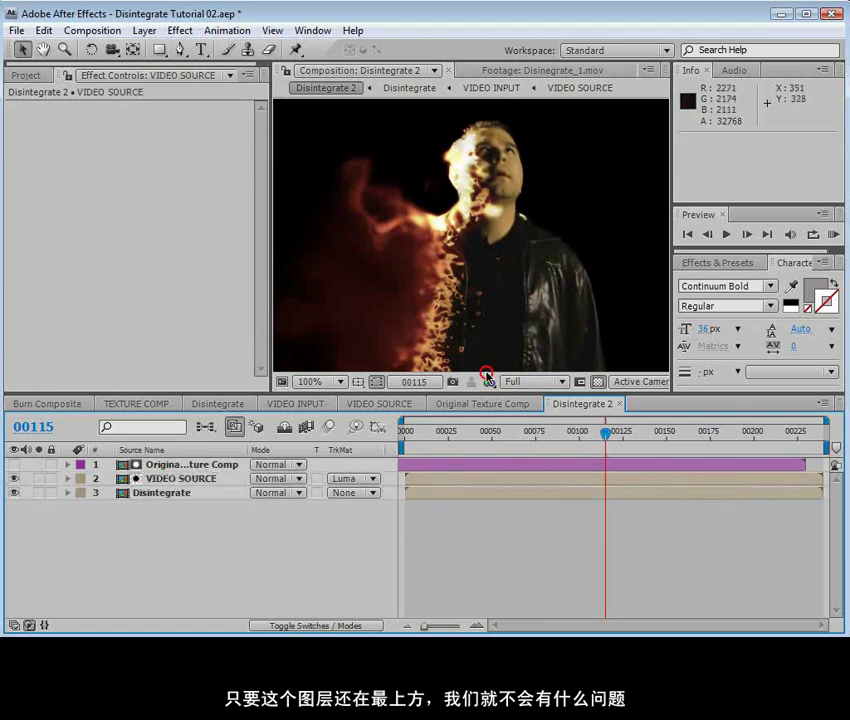
Save the project after reviewing the full composite at frame 115.
scroll(508, 319, down, 2)
drag(508, 319, 480, 300)
key(ctrl+s)
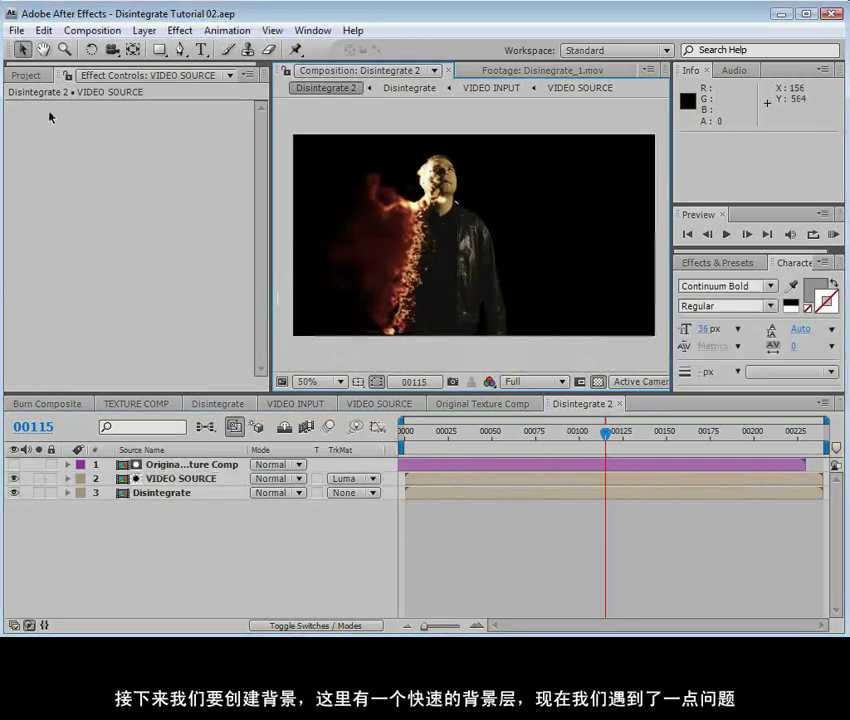
Add the BG image from the Footage folder to Disintegrate 2 as the lowest layer.
click(27, 75)
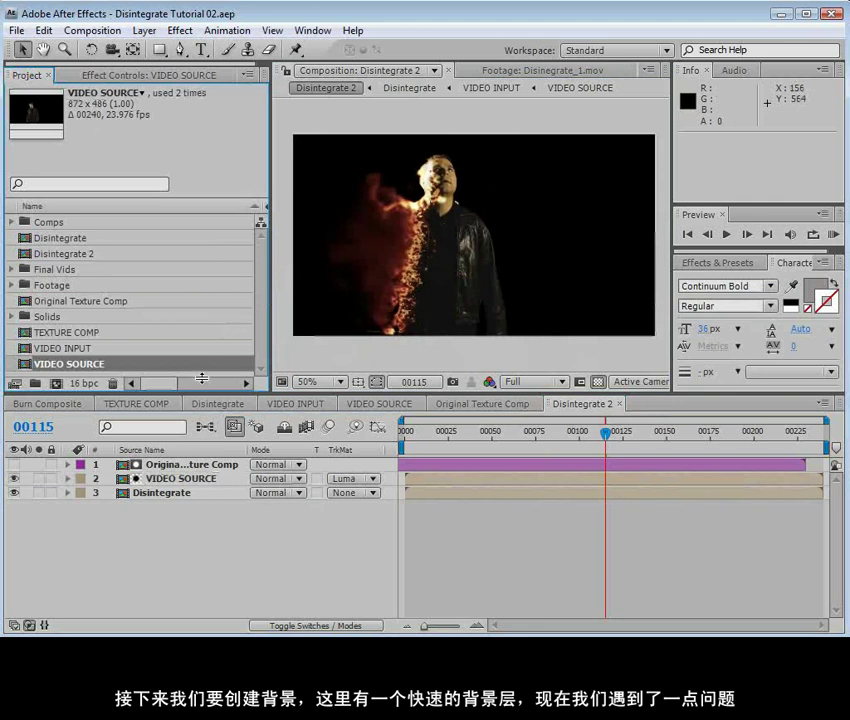
drag(123, 390, 123, 433)
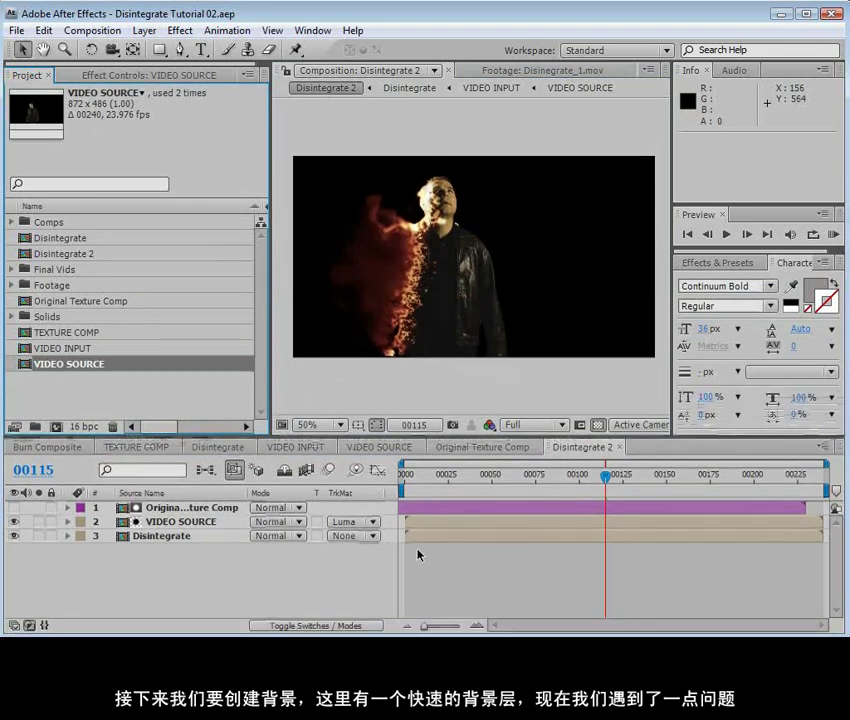
click(12, 285)
click(72, 331)
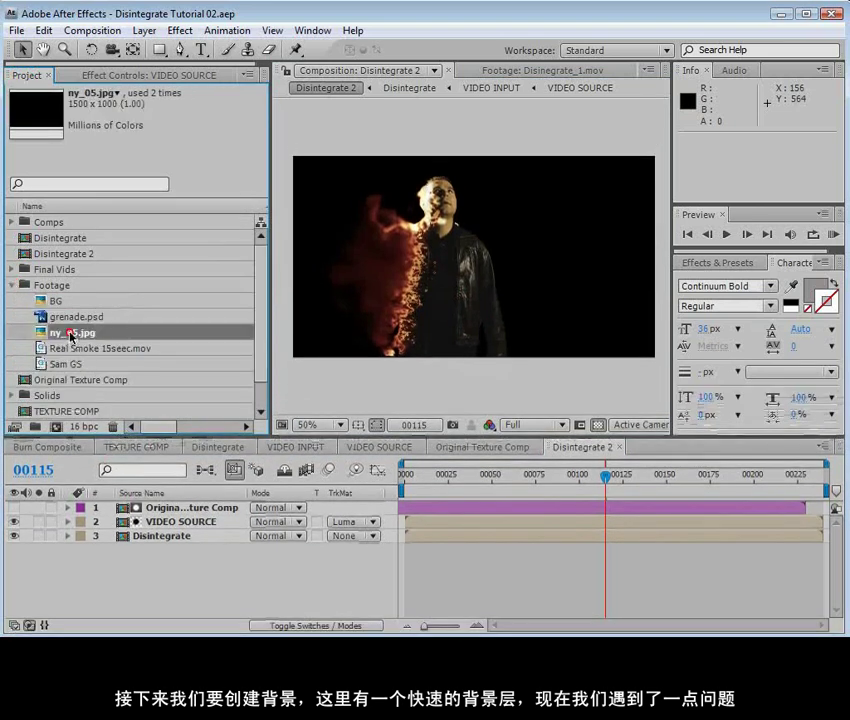
click(55, 301)
drag(57, 306, 397, 575)
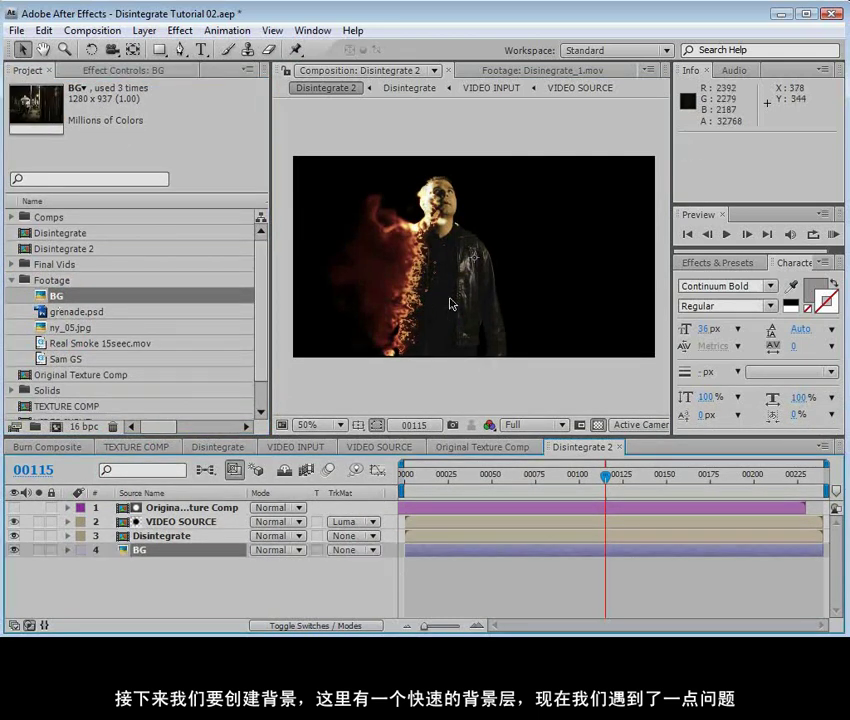
Set the Disintegrate layer's blending mode to Screen.
key(comma)
key(comma)
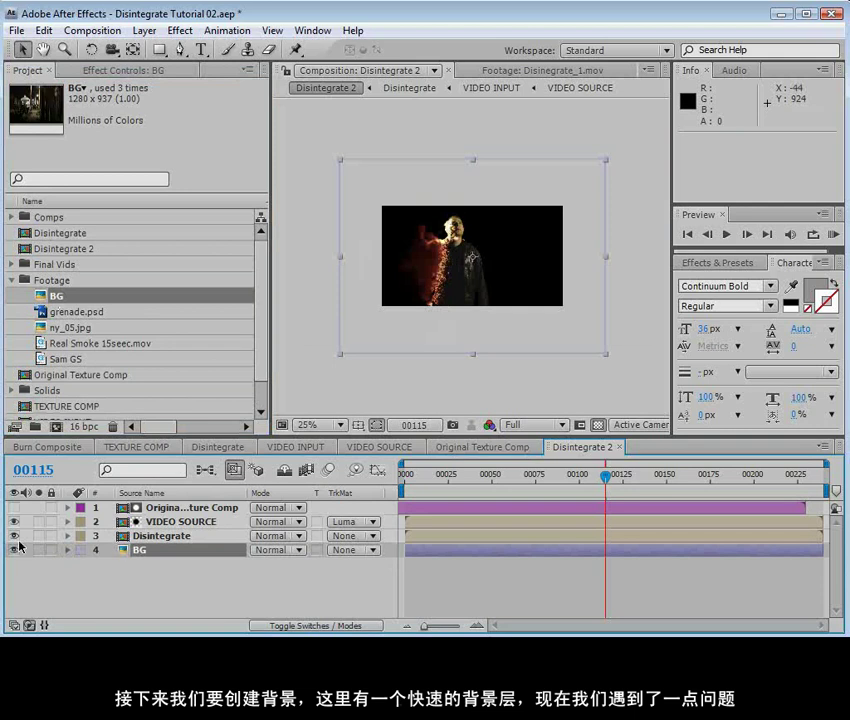
click(210, 535)
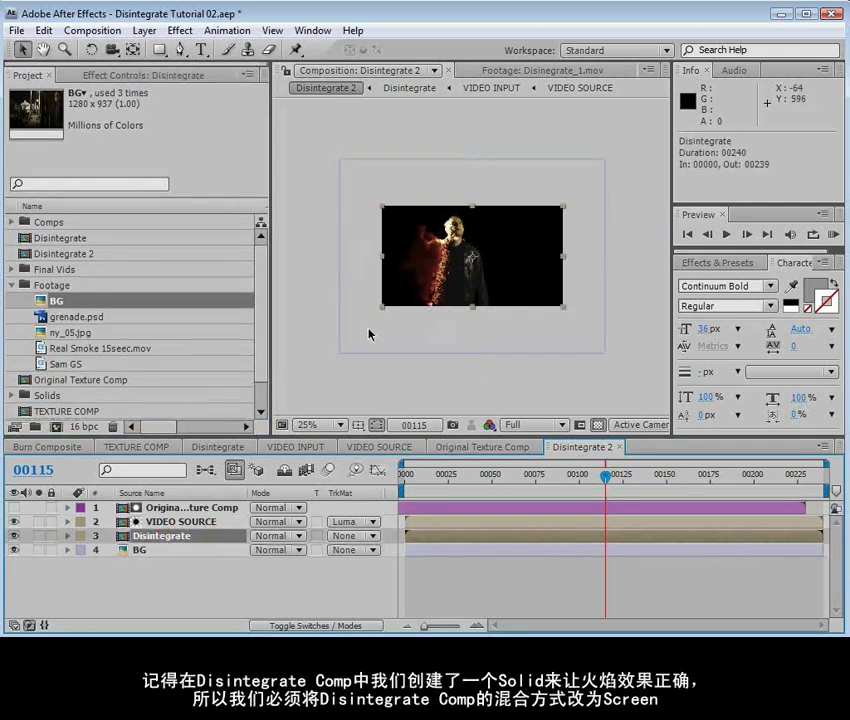
key(period)
key(period)
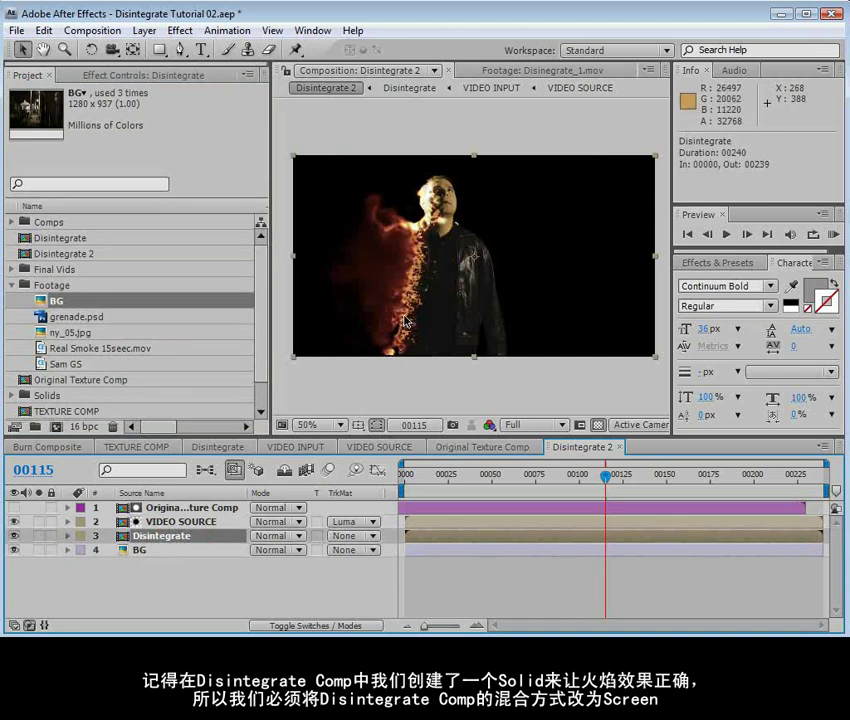
click(272, 536)
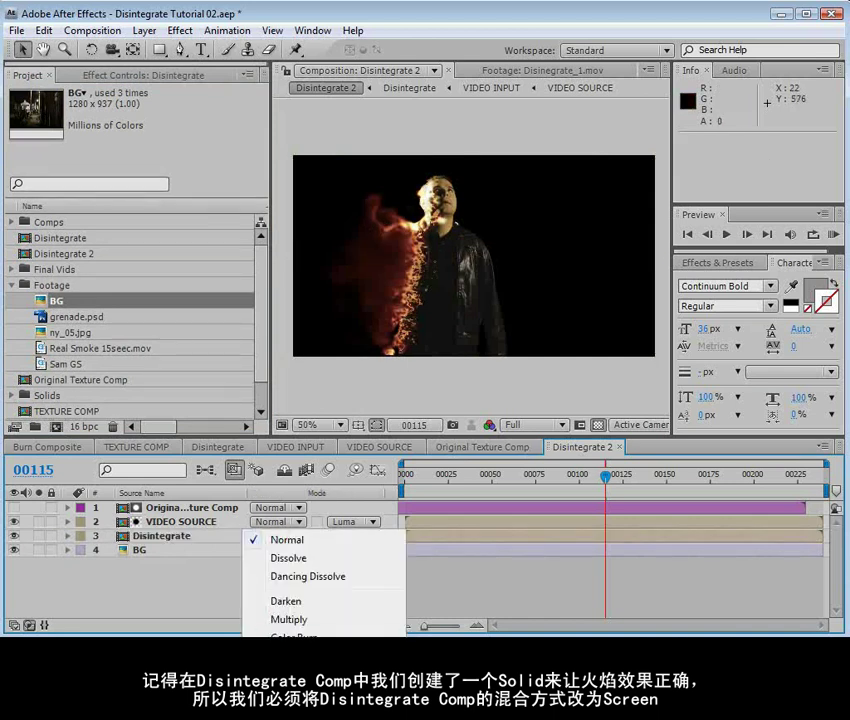
click(290, 719)
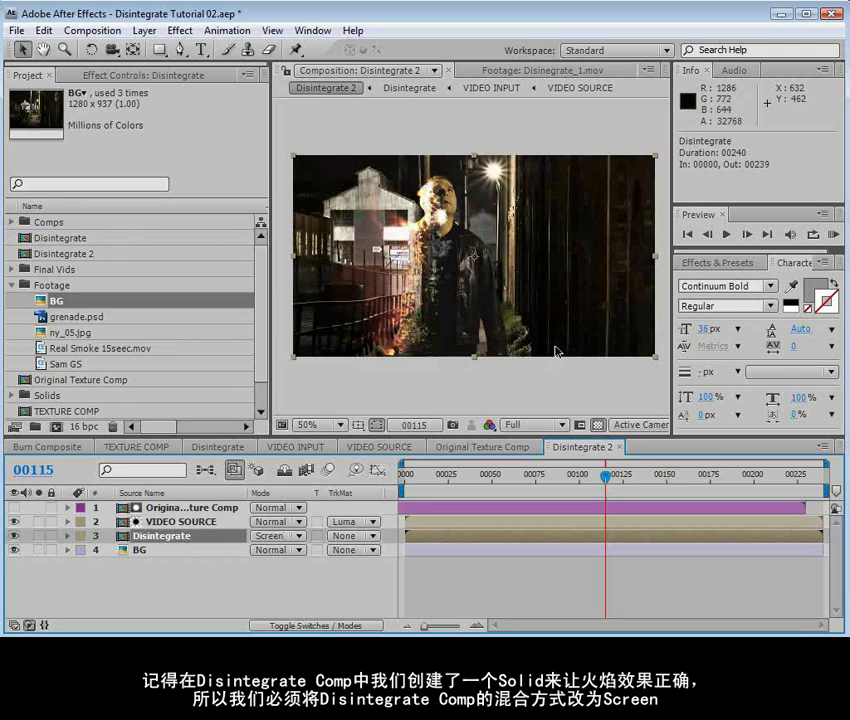
Flip the BG layer horizontally, stretch it somewhat wider, and reposition it behind the man at about 278, 173.
click(142, 550)
key(comma)
drag(615, 272, 322, 260)
key(period)
drag(612, 320, 519, 303)
key(comma)
drag(584, 249, 590, 247)
drag(498, 294, 515, 311)
key(period)
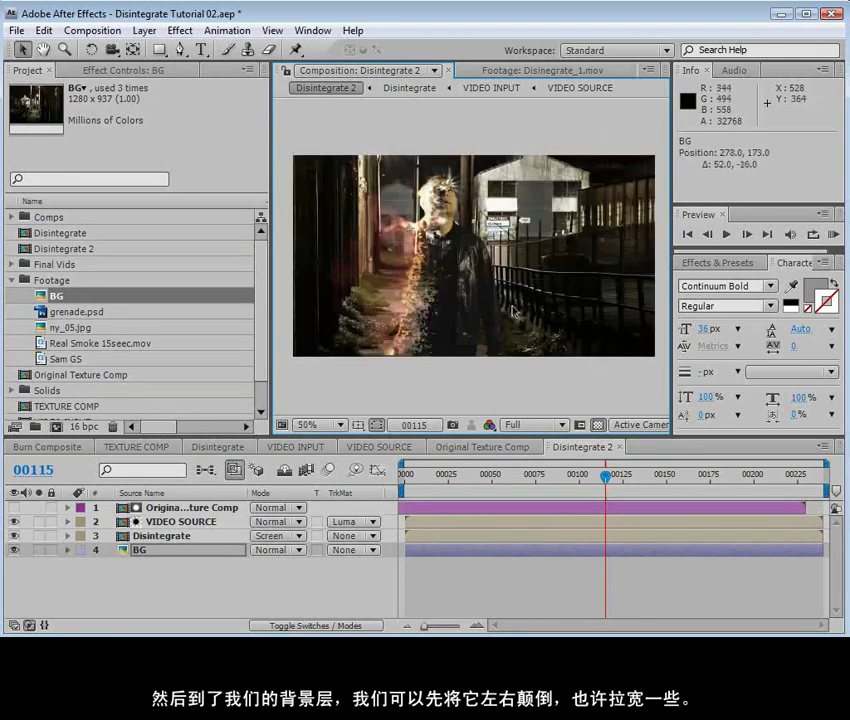
Check how the top layer fills in the man against the background at frames 98 and 116.
drag(586, 478, 576, 478)
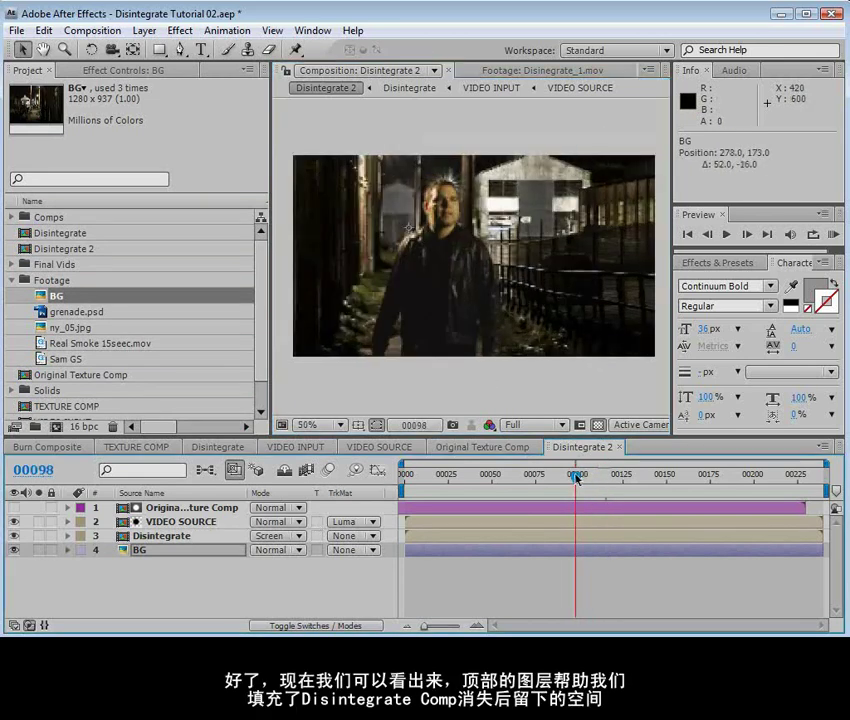
key(period)
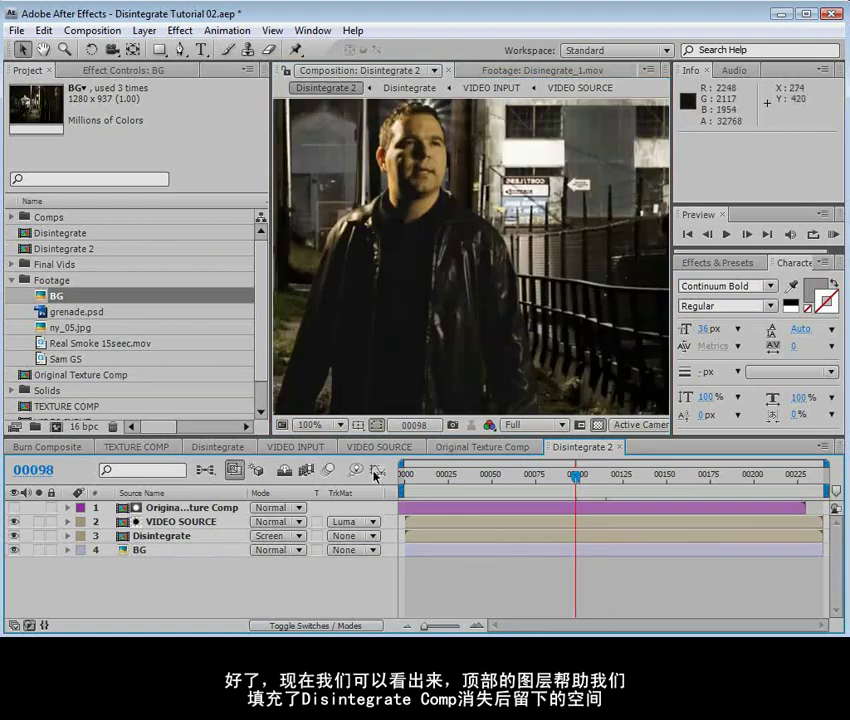
drag(568, 489, 607, 491)
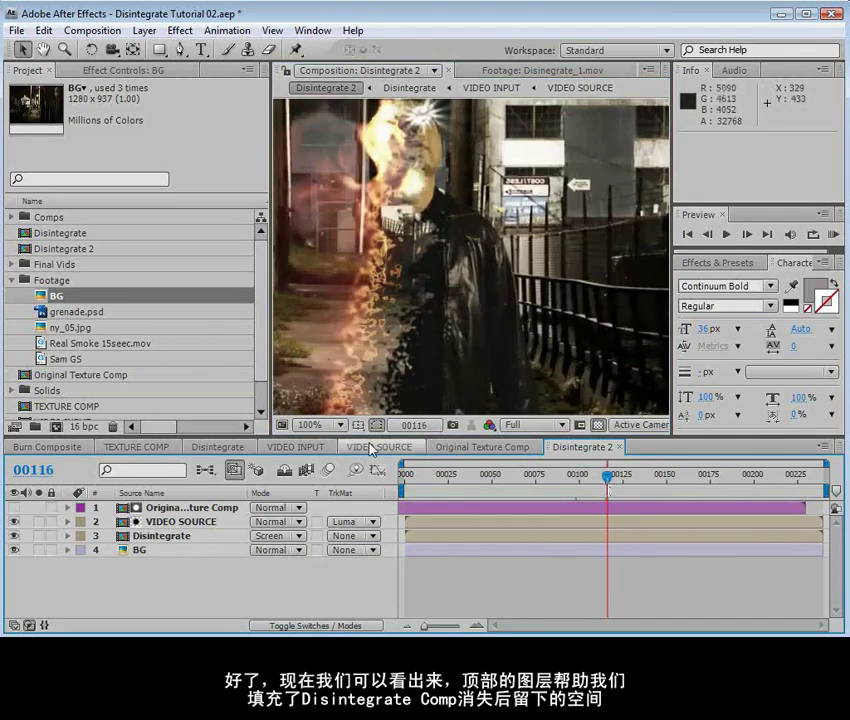
Change the Disintegrate layer's label color to orange.
click(165, 537)
click(80, 536)
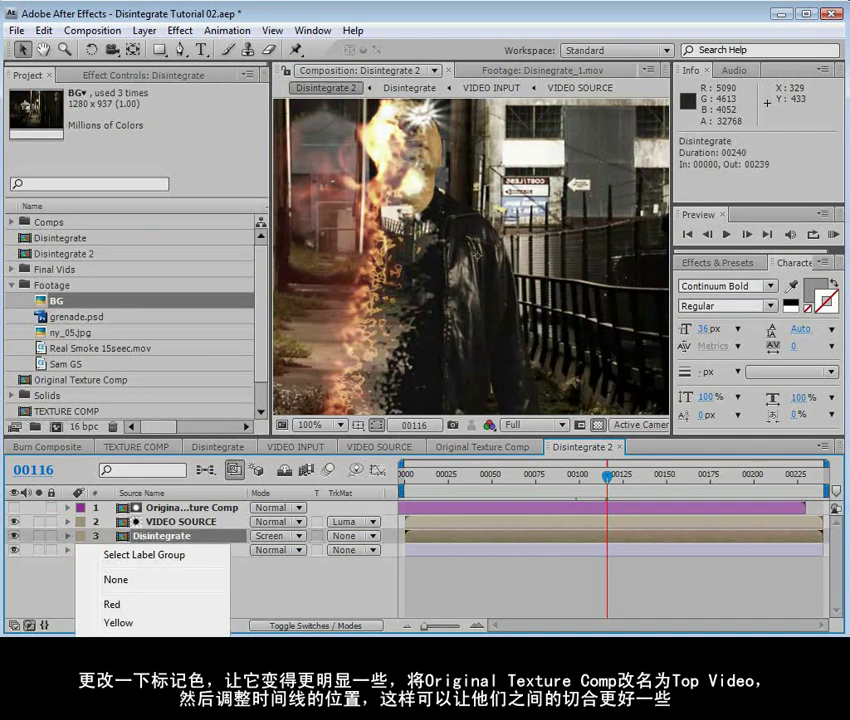
click(130, 712)
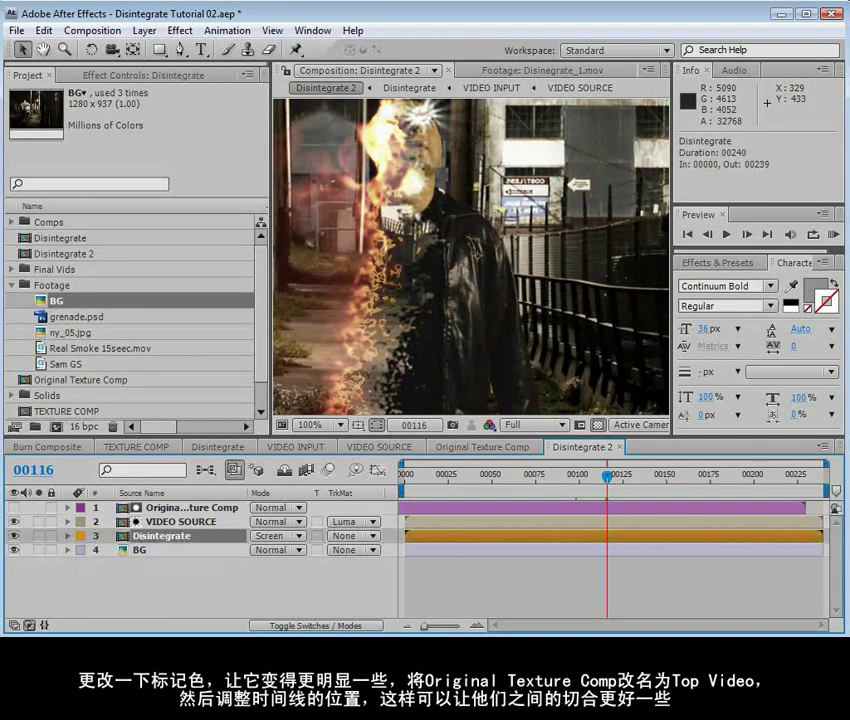
Rename the VIDEO SOURCE layer as Top Video.
click(164, 522)
key(Return)
text(T)
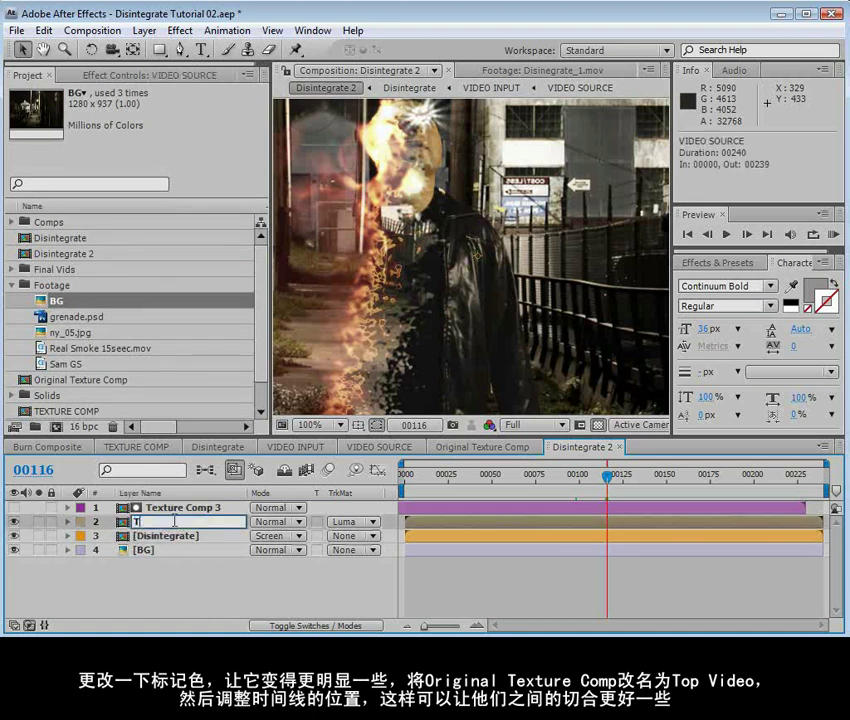
text(op Video)
key(Return)
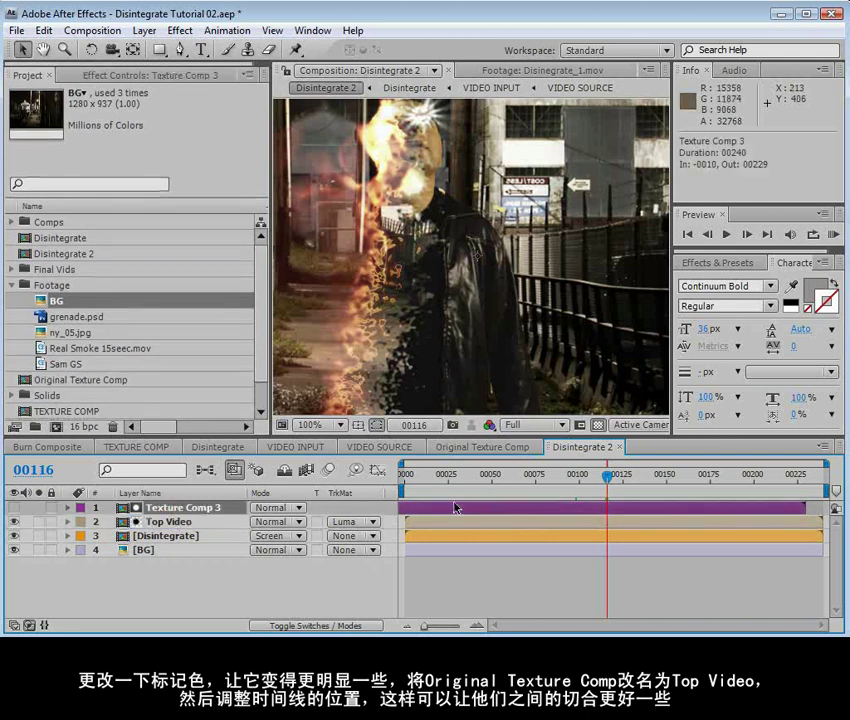
Slide Texture Comp 3 two frames later to start at frame -8, and check the burning edge from frame 115 to 118.
drag(455, 507, 460, 509)
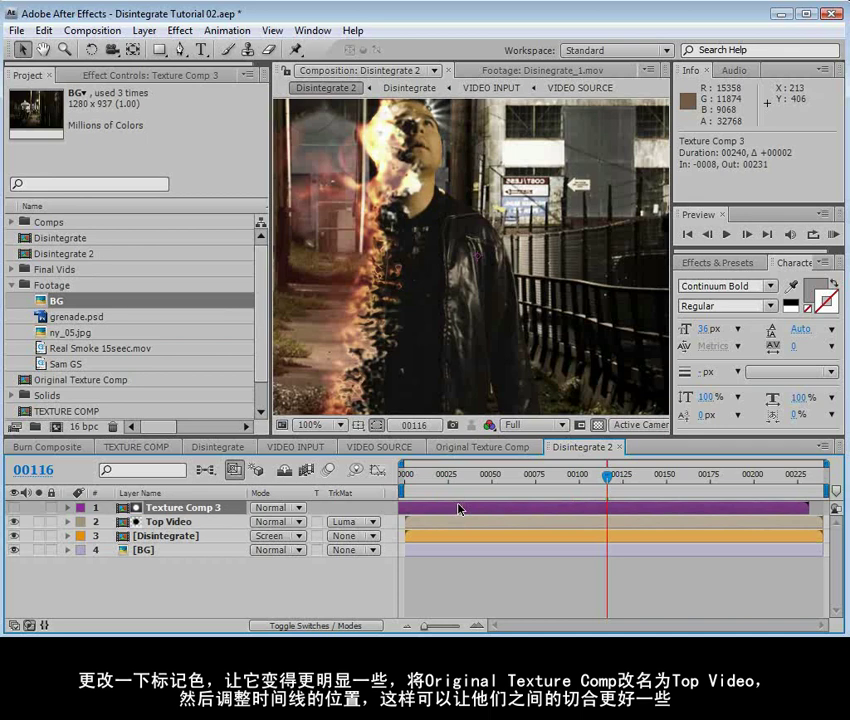
mouse_move(604, 485)
mouse_down()
mouse_move(592, 486)
mouse_move(612, 486)
mouse_move(604, 486)
mouse_up()
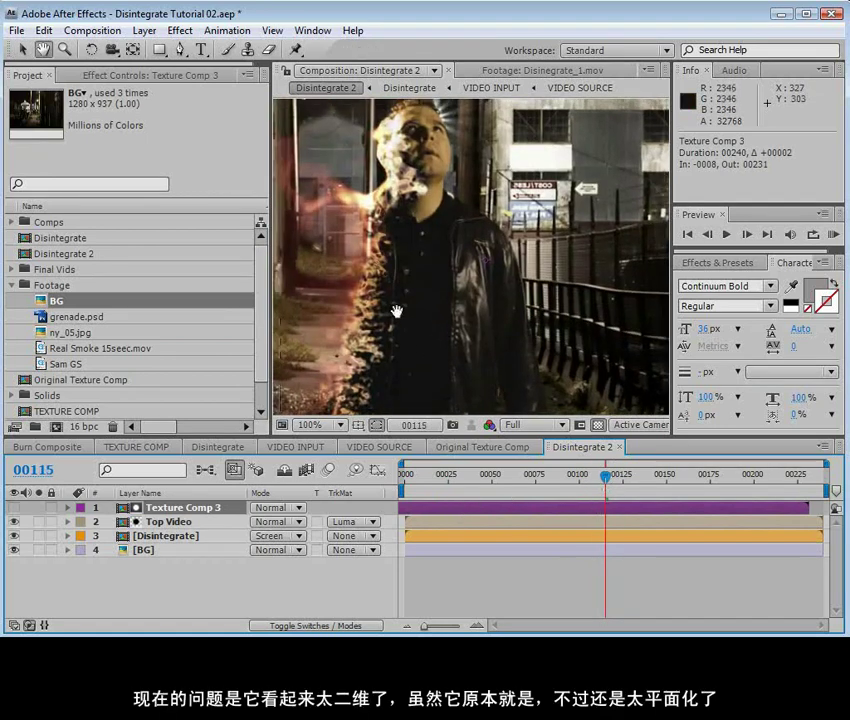
click(610, 485)
drag(608, 480, 614, 484)
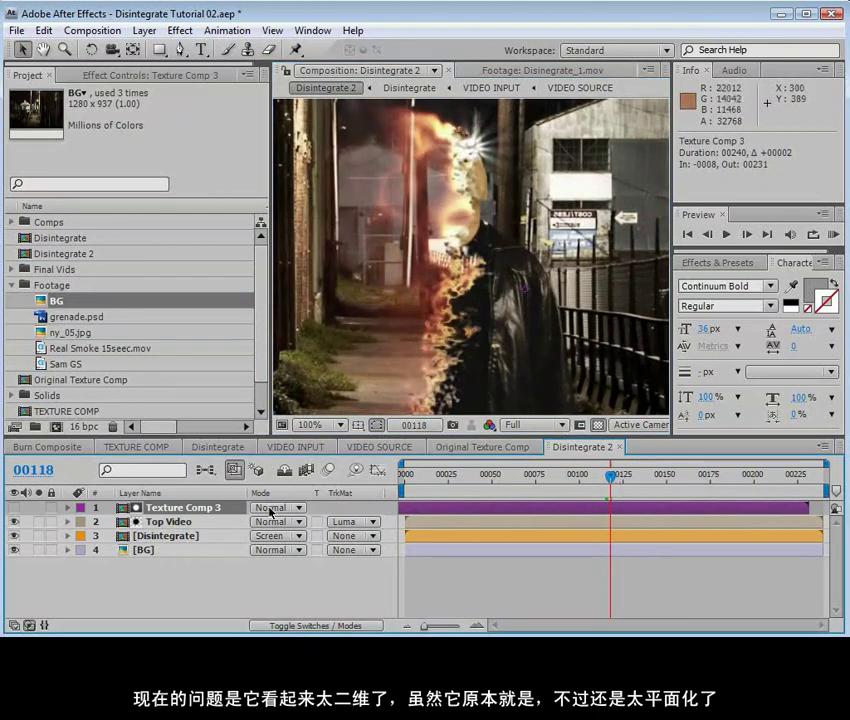
Duplicate the Texture Comp 3 and Top Video layers together.
click(546, 575)
click(165, 521)
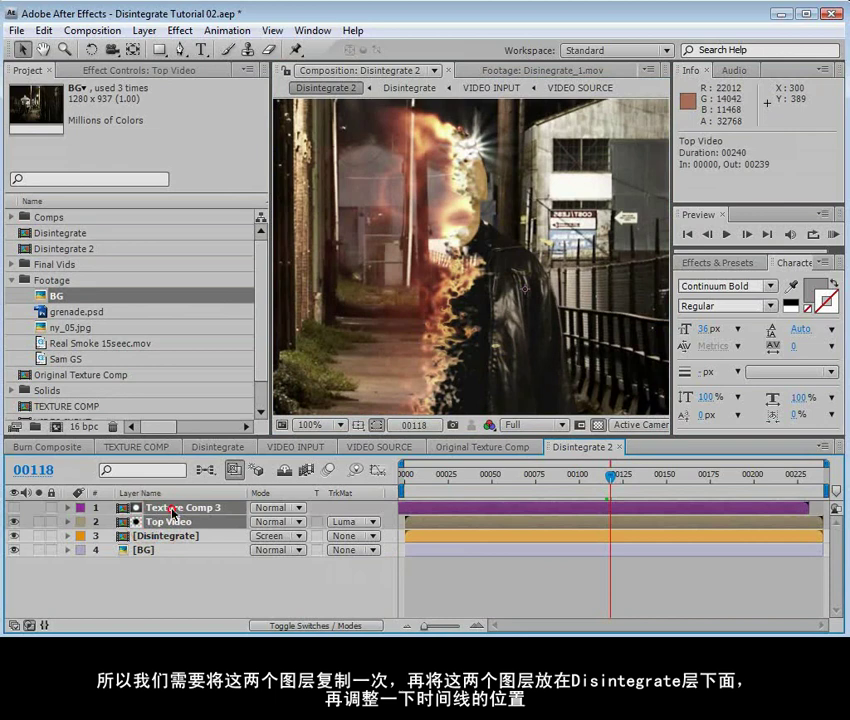
ctrl+click(158, 509)
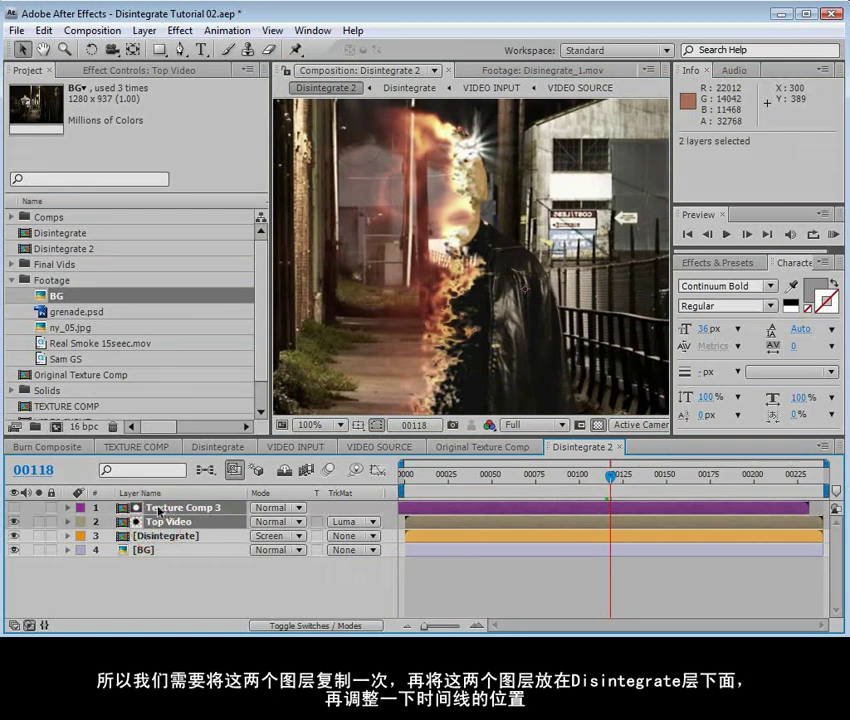
click(46, 34)
click(110, 212)
Move the duplicated pair below Disintegrate and slide Texture Comp 4 four frames later to start at frame -4.
drag(183, 526, 158, 576)
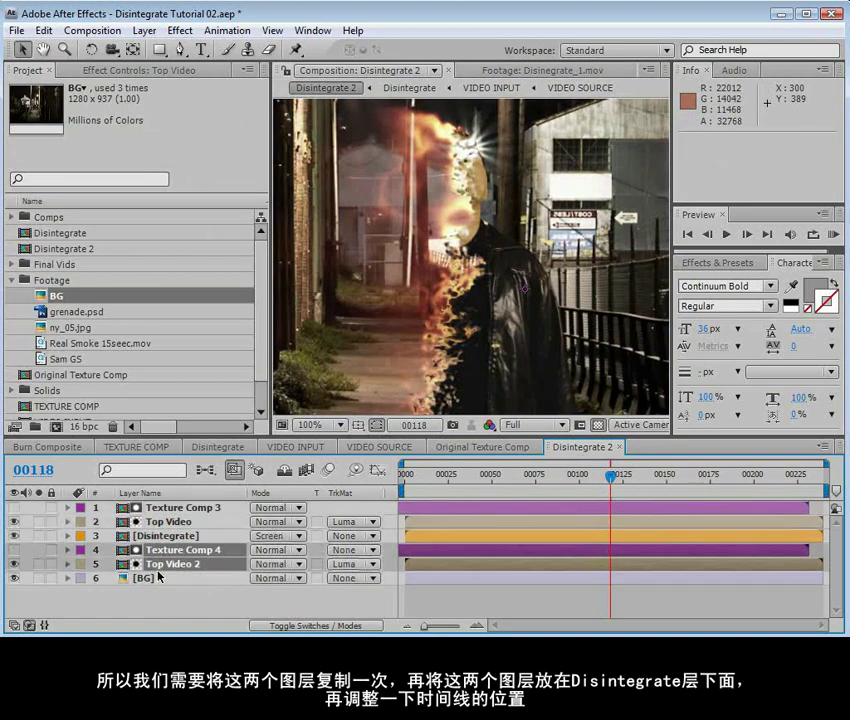
click(436, 550)
drag(436, 550, 440, 551)
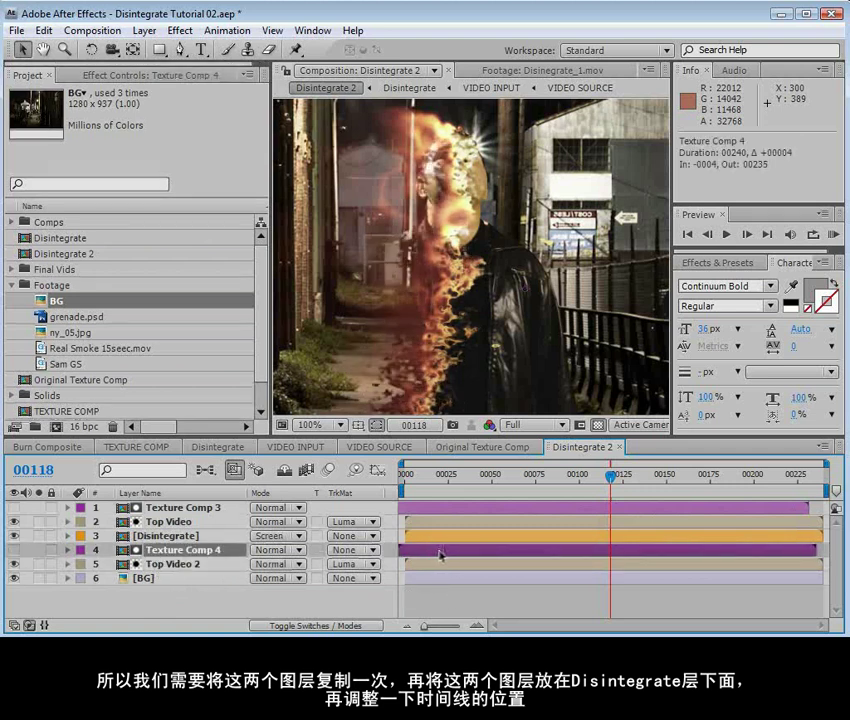
Apply Tint to Top Video 2 with Map White To set to black (000000), and select the Texture Comp 4 layer.
click(176, 563)
click(180, 30)
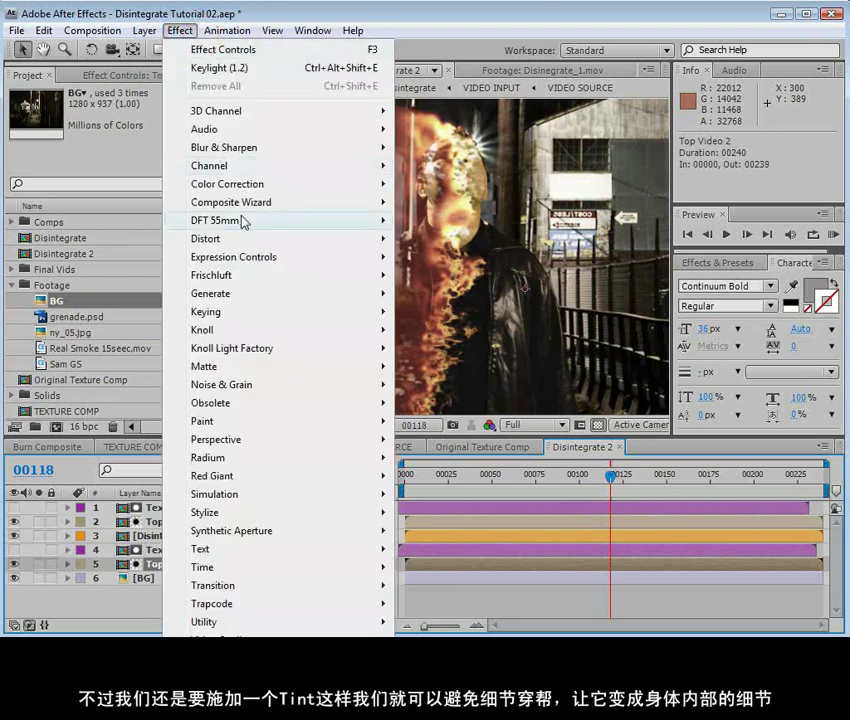
mouse_move(245, 183)
click(445, 676)
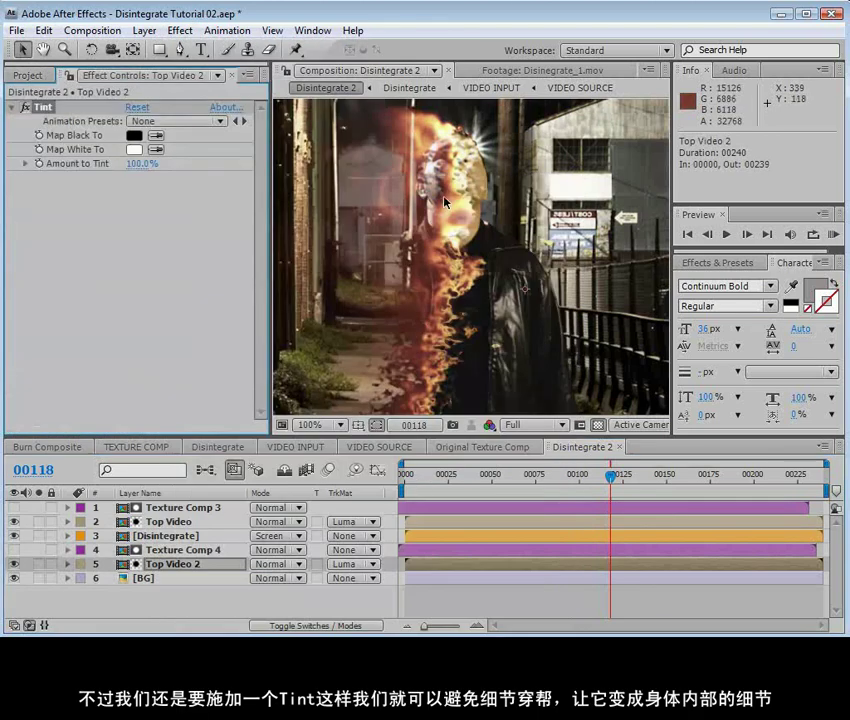
click(134, 149)
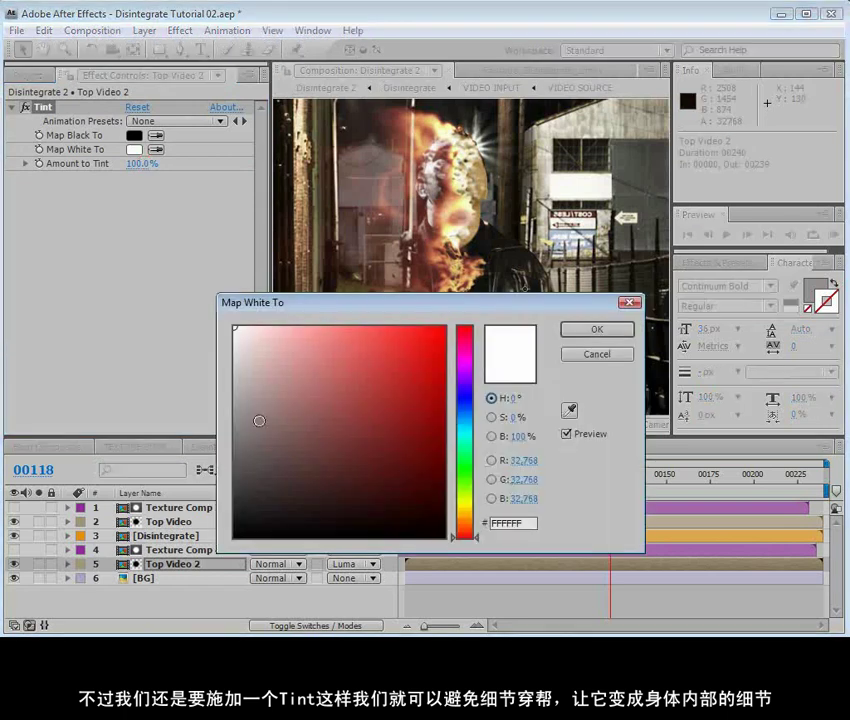
drag(260, 420, 545, 584)
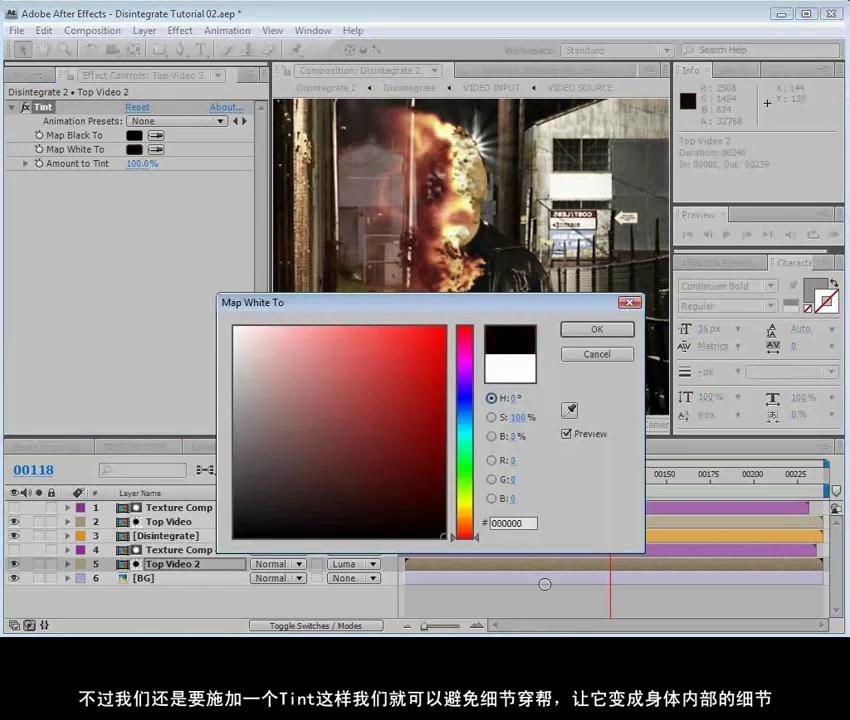
click(596, 329)
click(190, 550)
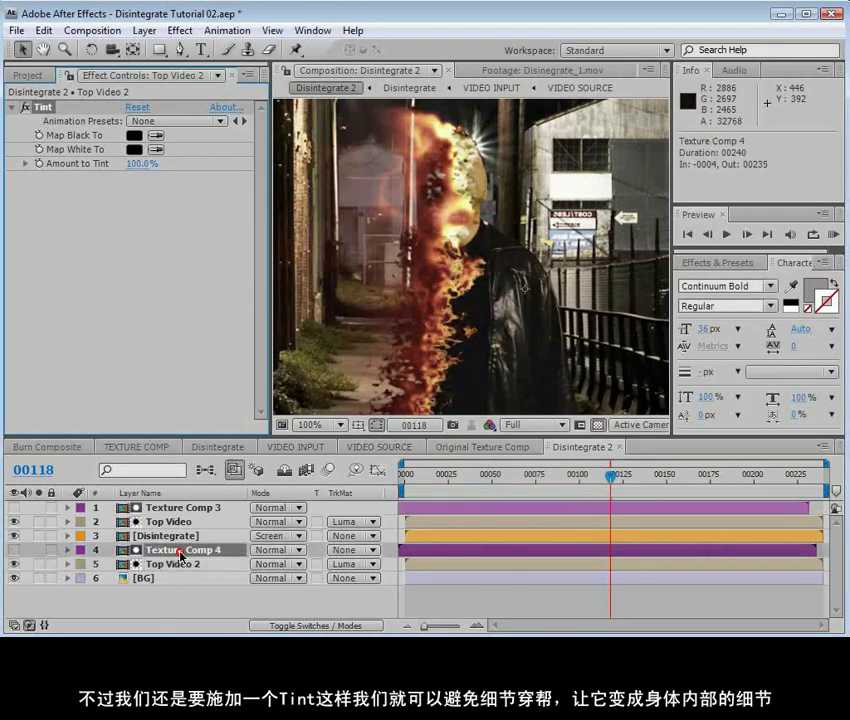
Set Texture Comp 4's Fast Blur Blurriness to 8.0 and readjust the lower point of its steep Curves effect.
drag(137, 132, 128, 205)
drag(107, 354, 111, 355)
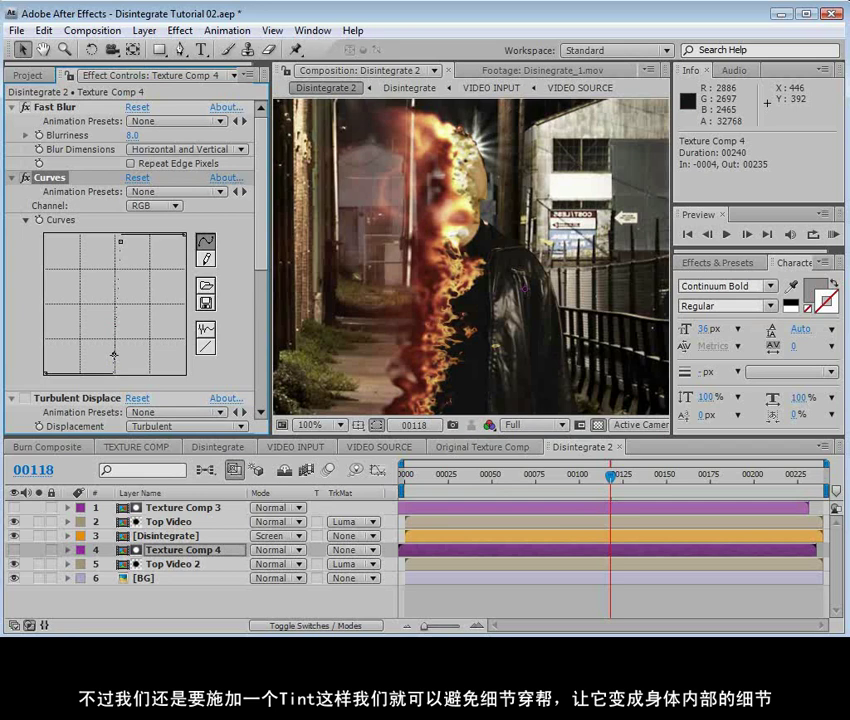
drag(516, 548, 518, 551)
mouse_move(600, 490)
mouse_down()
mouse_move(582, 491)
mouse_move(617, 489)
mouse_move(608, 490)
mouse_up()
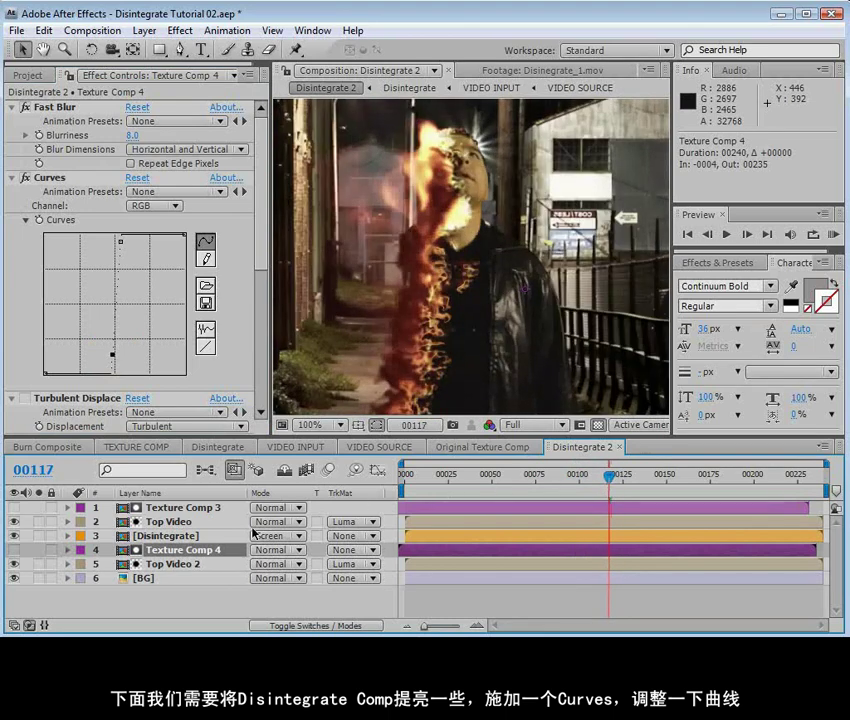
Apply Curves to the Disintegrate layer and raise the RGB curve's midpoint to brighten the fire.
click(160, 536)
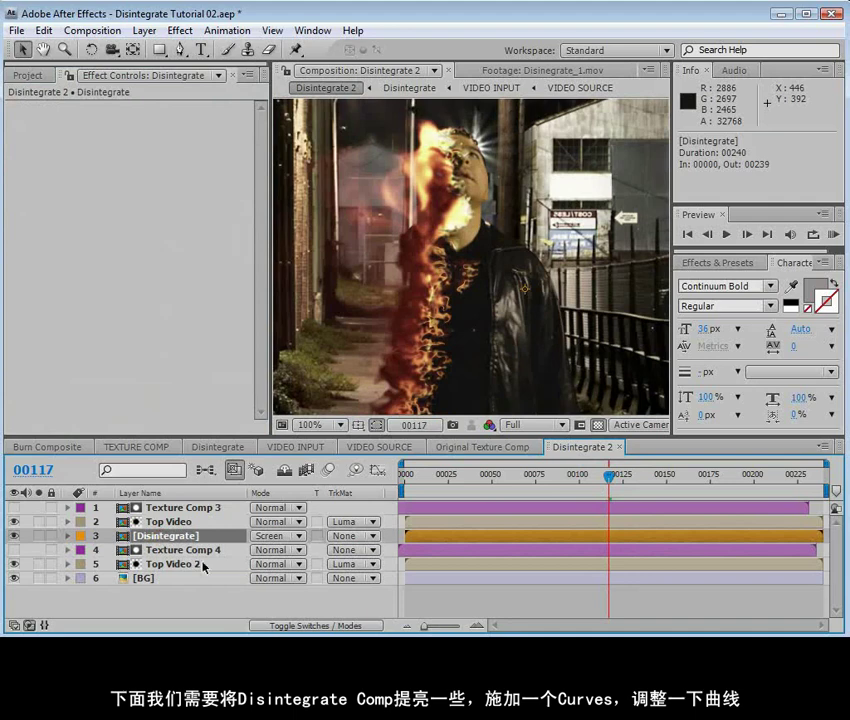
click(180, 30)
mouse_move(228, 184)
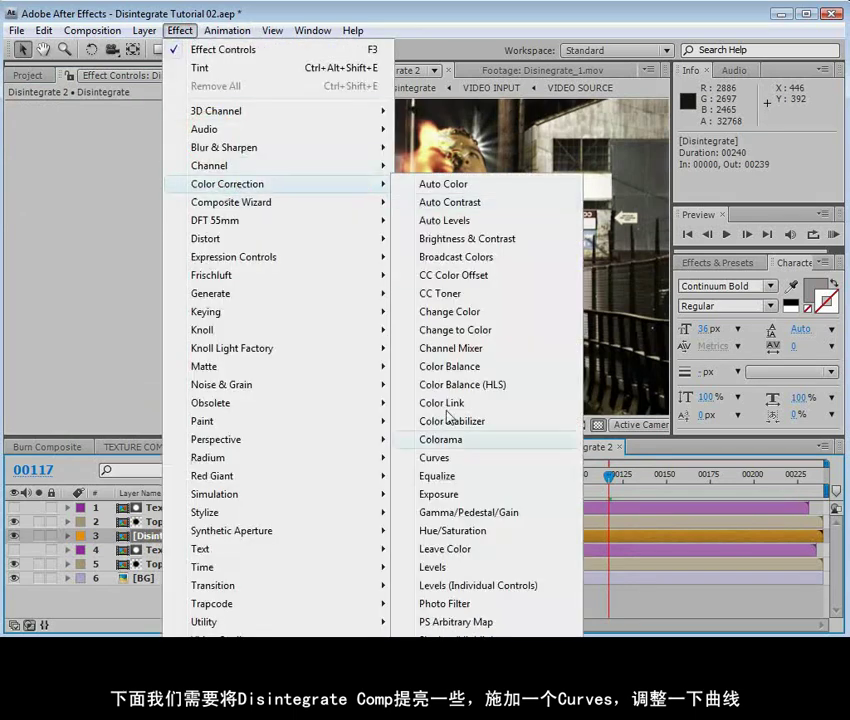
click(436, 458)
mouse_move(112, 230)
mouse_down()
mouse_move(100, 209)
mouse_move(107, 208)
mouse_up()
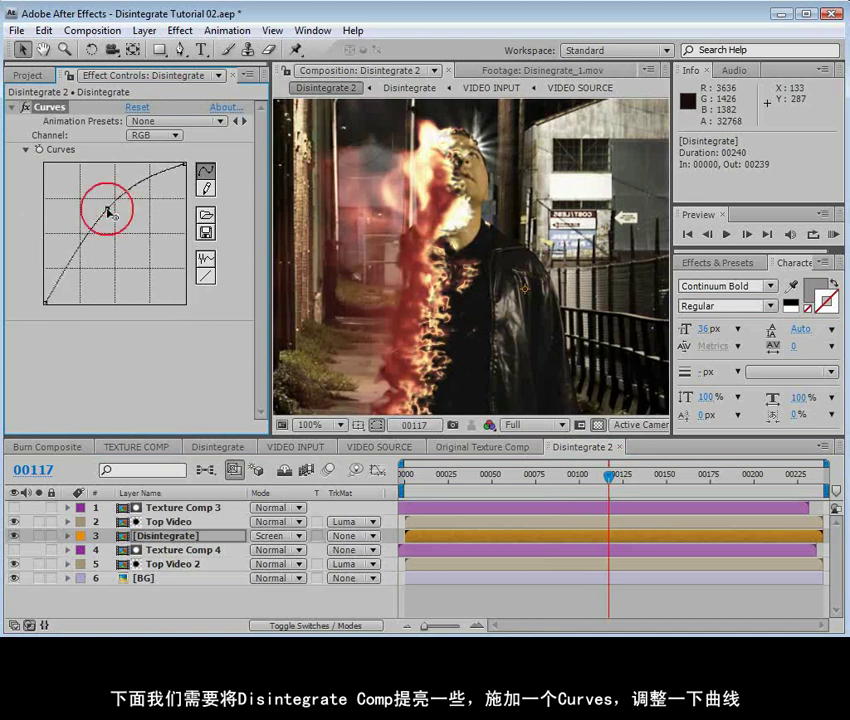
key(comma)
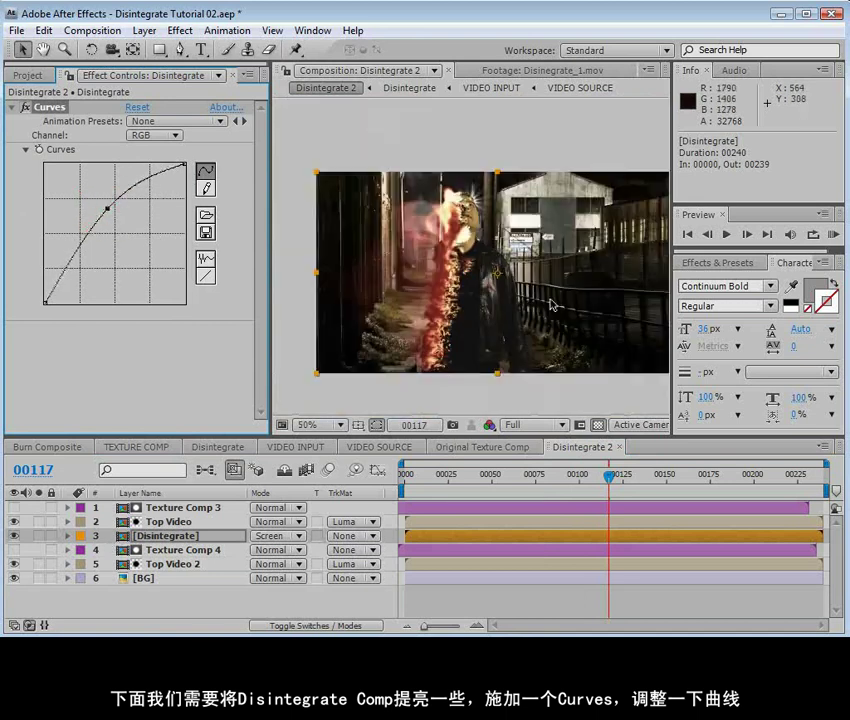
Apply Curves to the BG layer and darken the highlights and midtones while lifting the curve's low end to retain shadow detail.
click(146, 578)
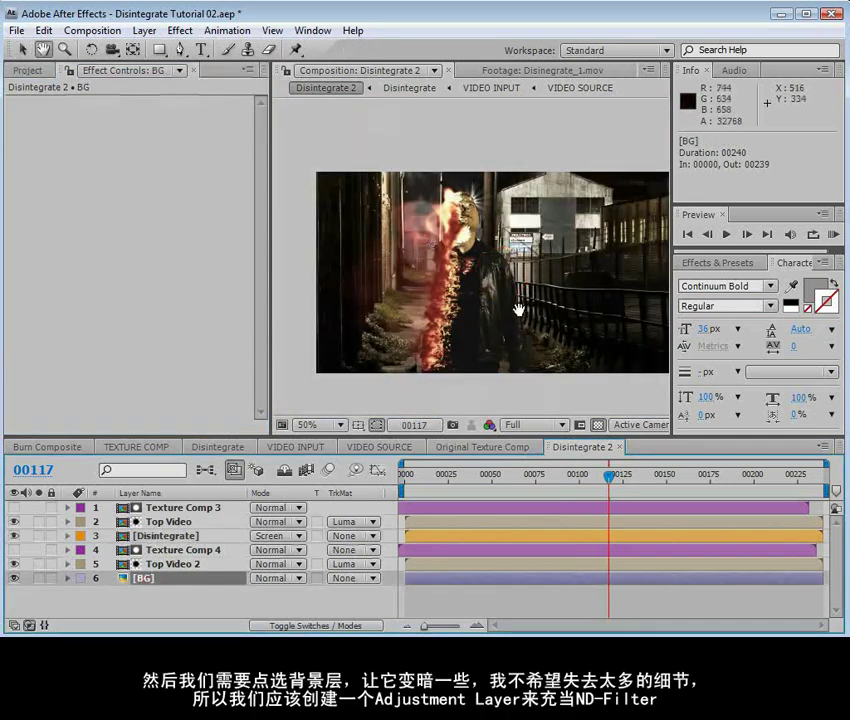
drag(516, 304, 489, 296)
click(180, 31)
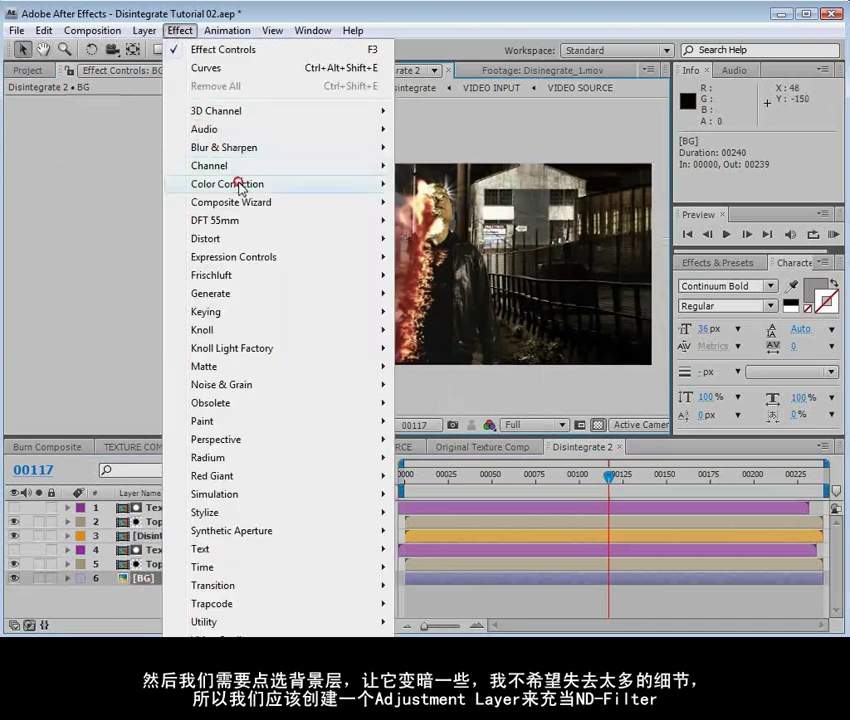
mouse_move(239, 184)
click(435, 458)
drag(163, 180, 170, 182)
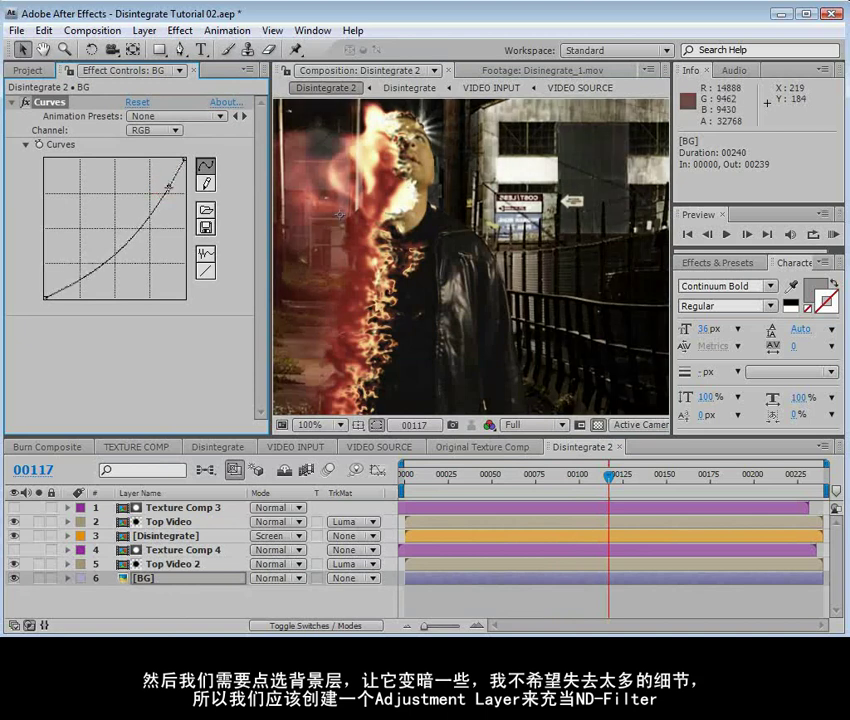
scroll(493, 258, down, 2)
click(102, 261)
drag(82, 277, 78, 283)
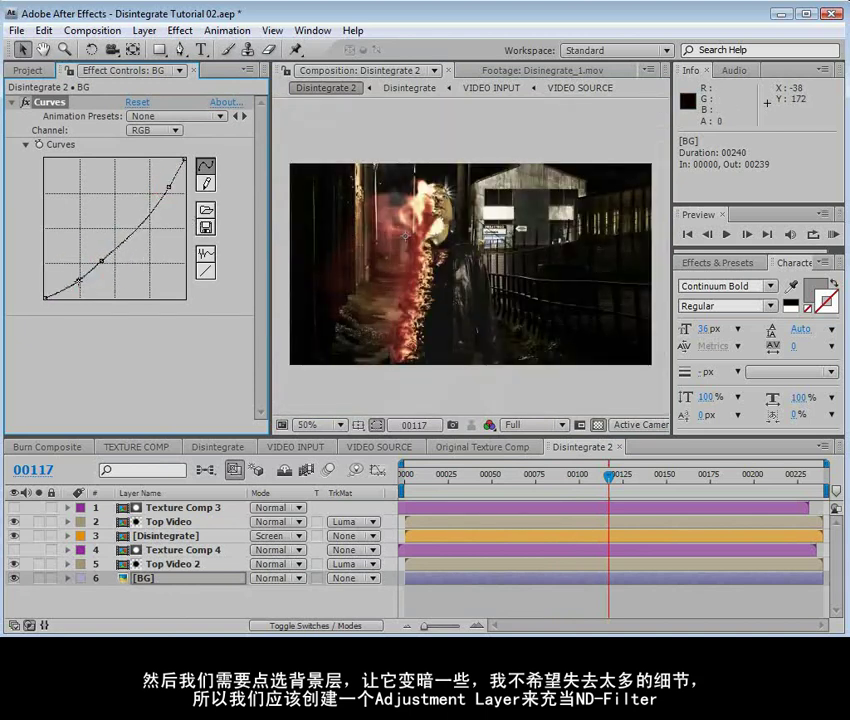
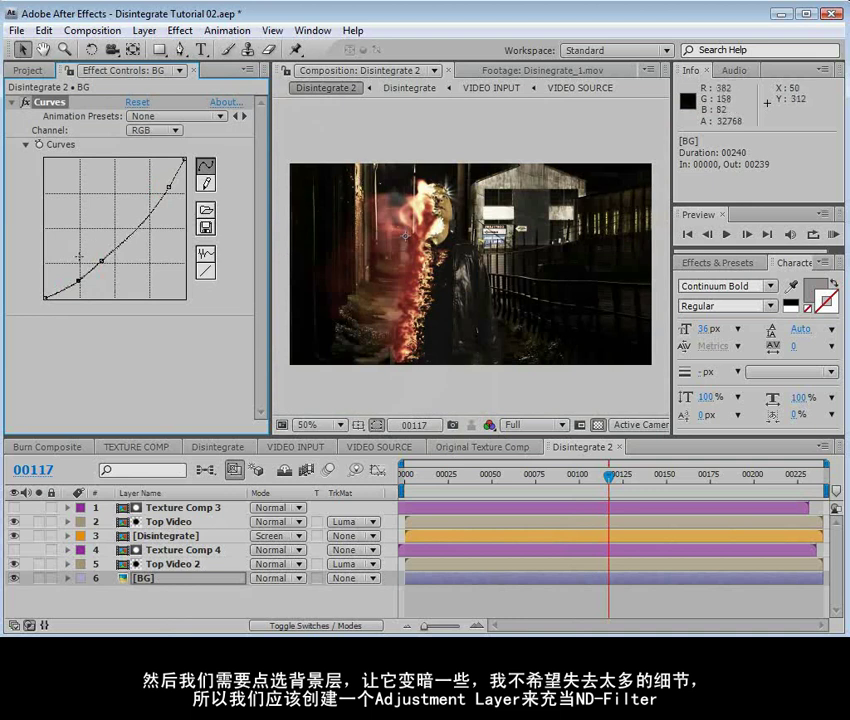
drag(77, 279, 72, 279)
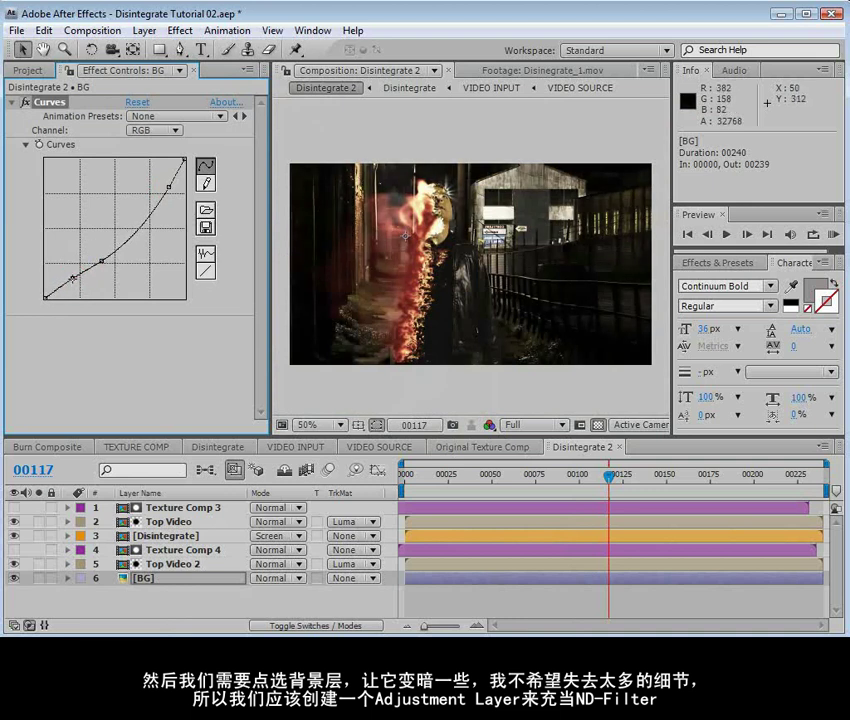
Create an adjustment layer directly above BG and solo it together with BG.
click(143, 30)
mouse_move(180, 49)
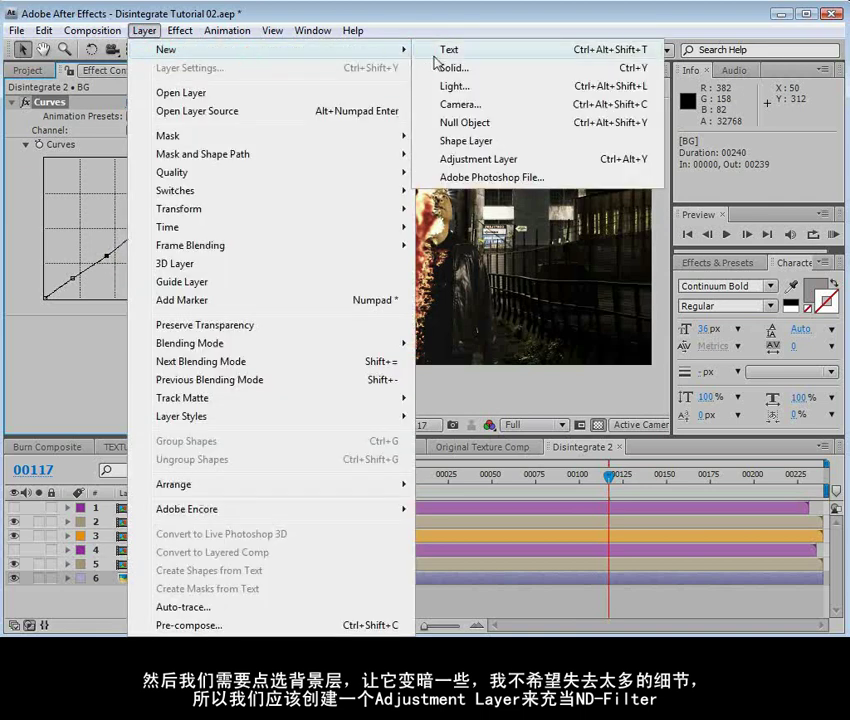
click(478, 159)
drag(158, 516, 91, 579)
click(37, 593)
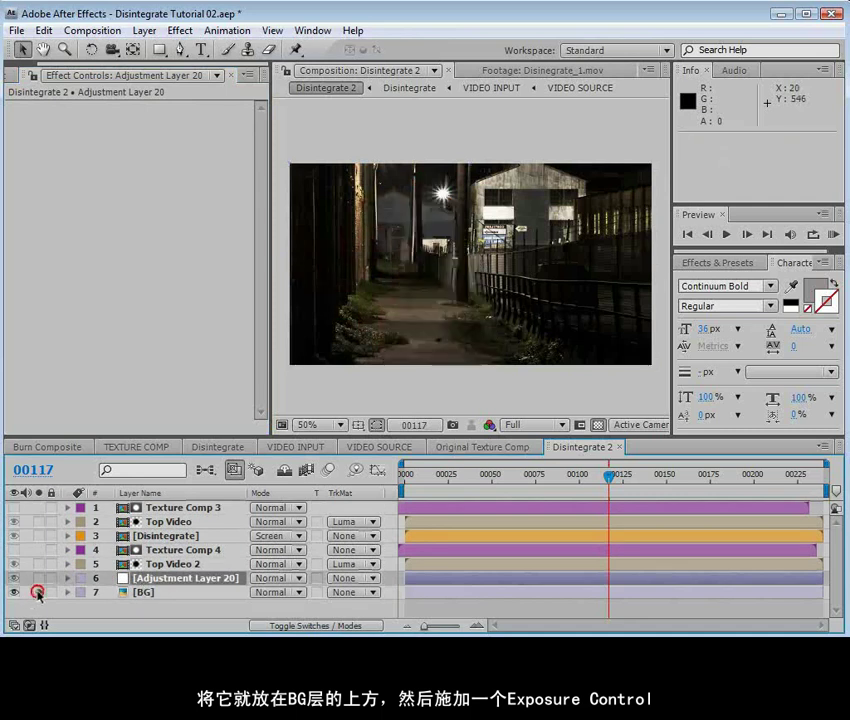
click(38, 578)
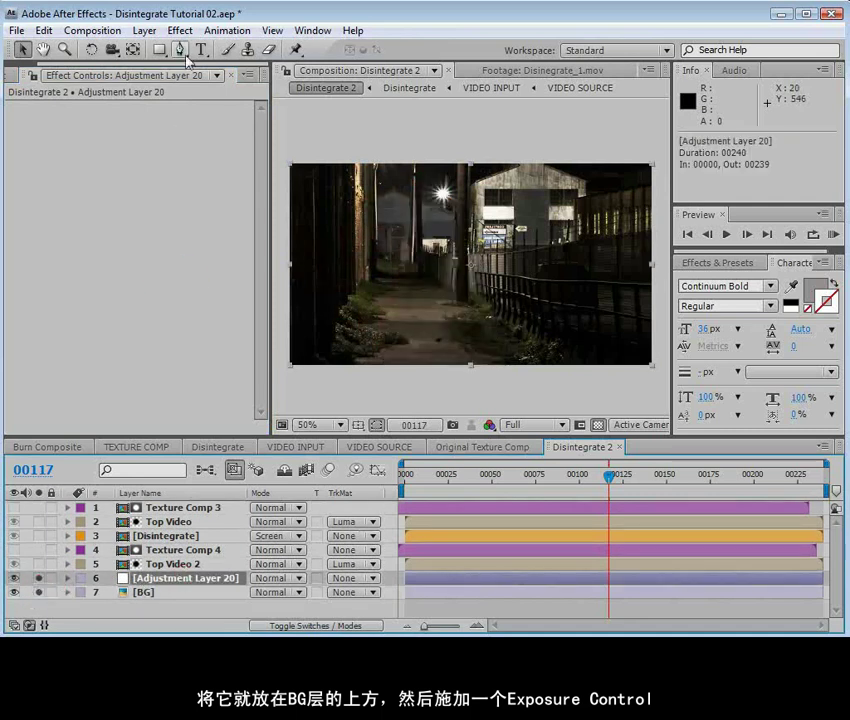
Apply Exposure to the adjustment layer with Exposure -1.50 and Gamma Correction 0.89.
click(180, 30)
mouse_move(254, 186)
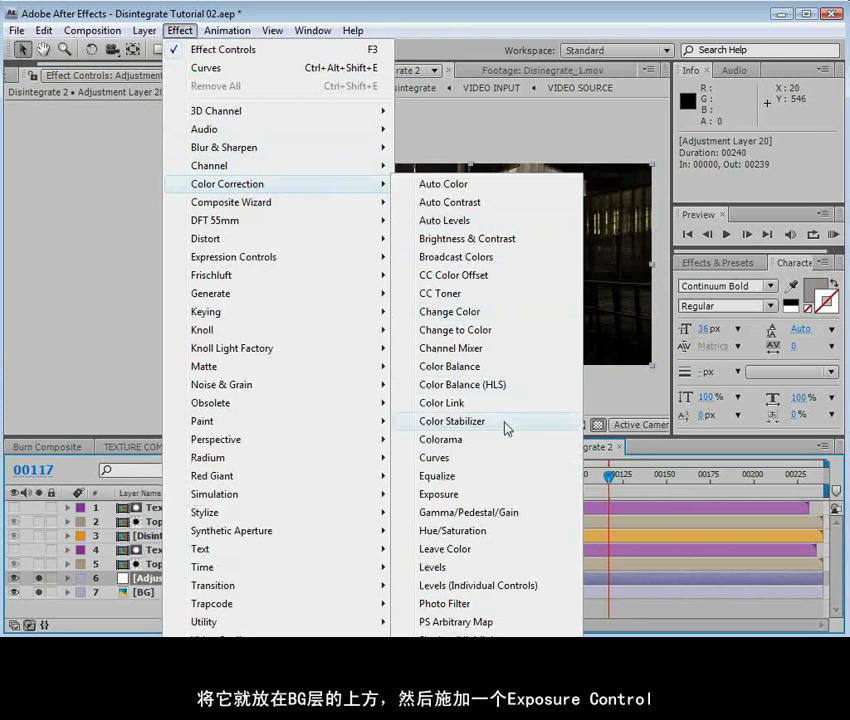
click(440, 494)
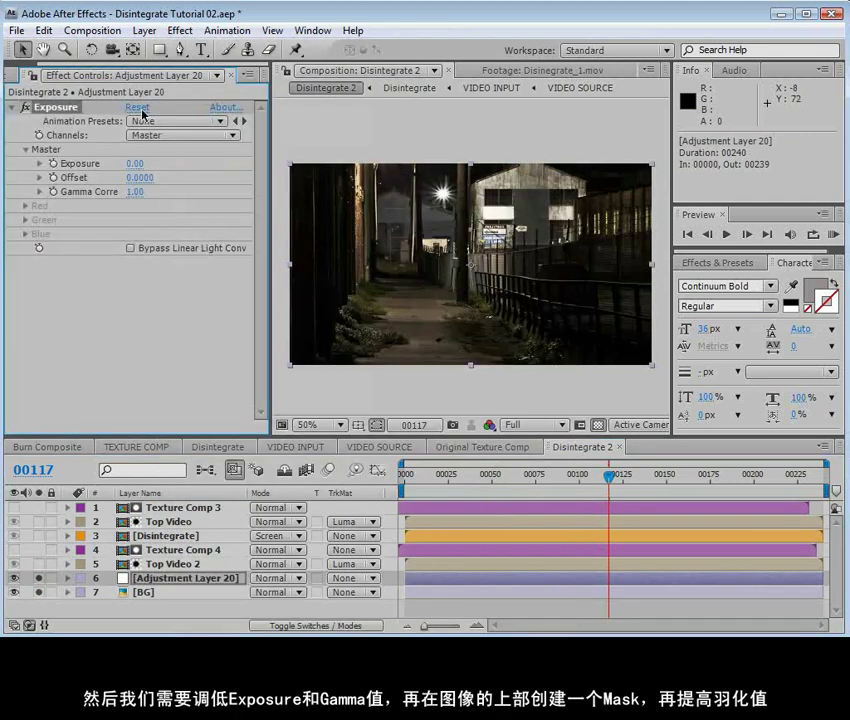
drag(140, 169, 129, 194)
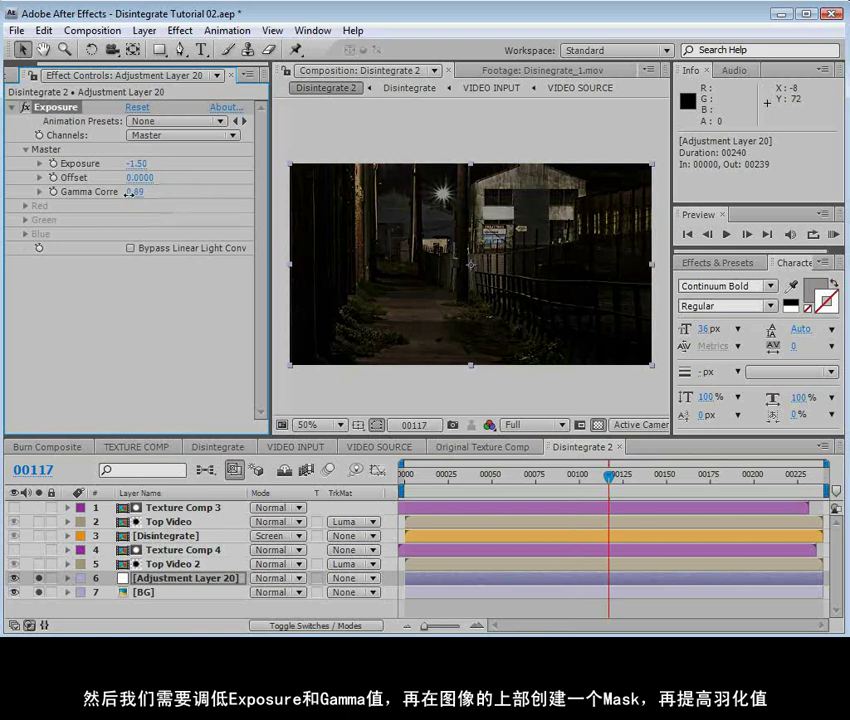
Mask the adjustment layer with a rectangle over the upper half of the frame and set Mask Feather to 156 pixels.
click(164, 52)
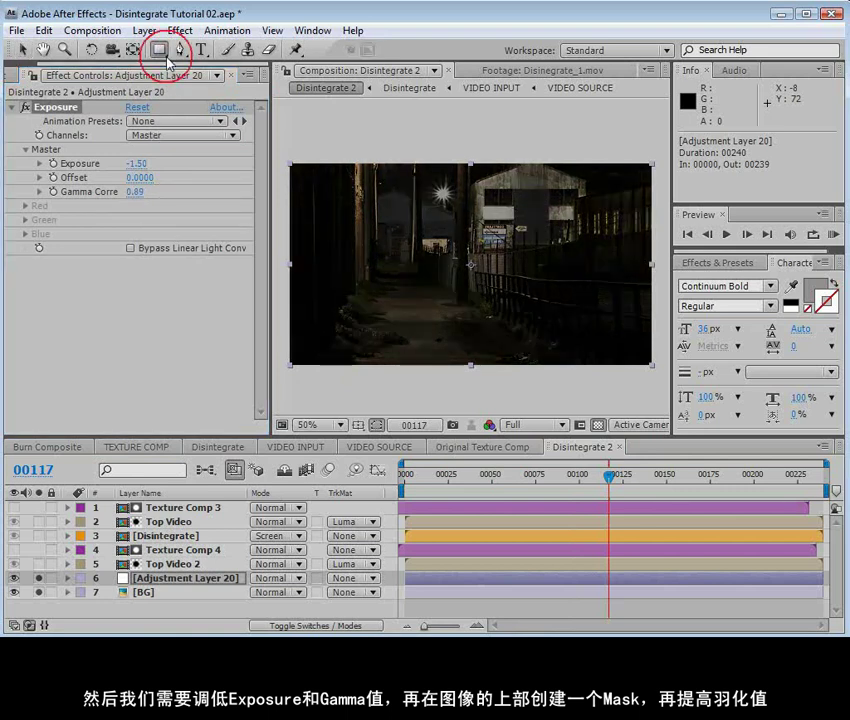
key(comma)
drag(336, 171, 594, 231)
key(period)
key(f)
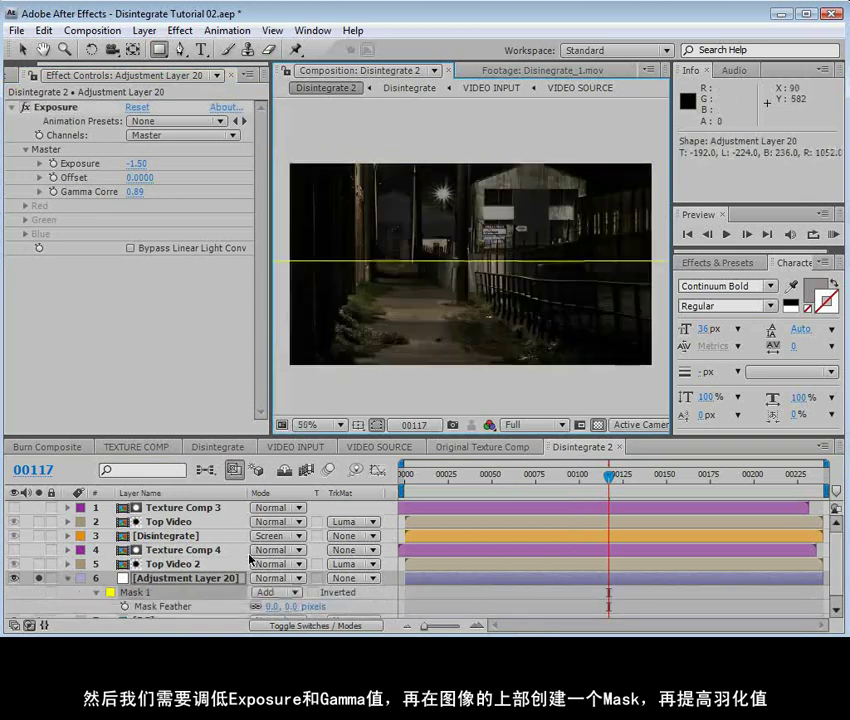
drag(285, 607, 483, 607)
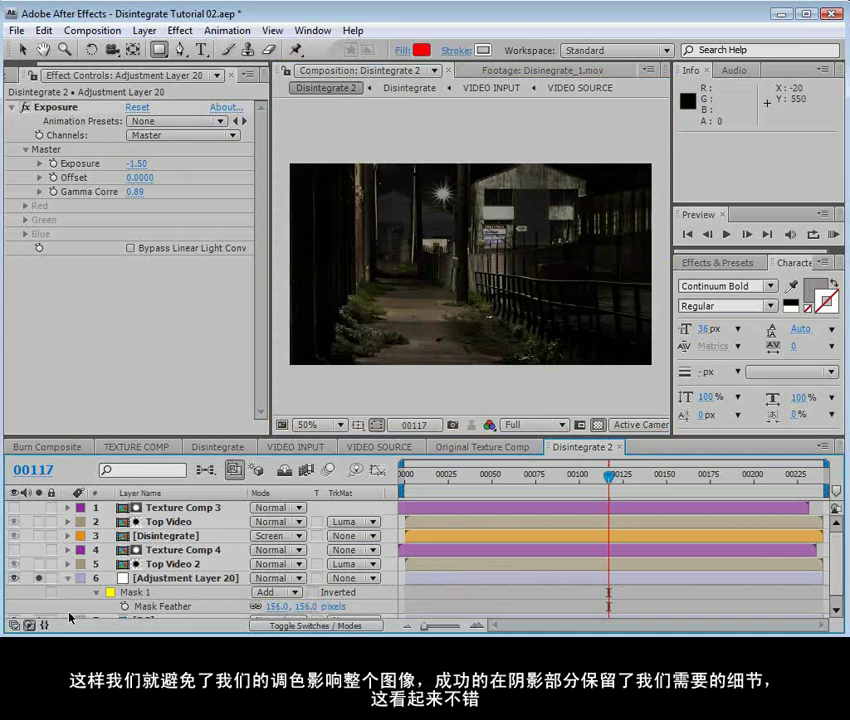
Compare the background with and without the adjustment layer, and turn off solo for both layers.
click(69, 578)
click(39, 579)
click(39, 579)
click(39, 579)
click(39, 579)
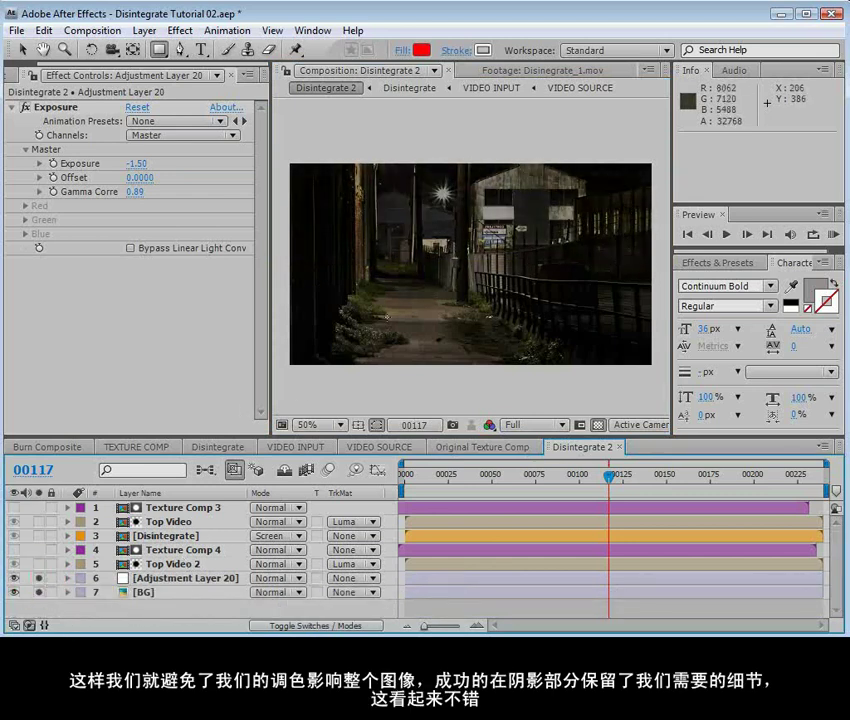
click(39, 592)
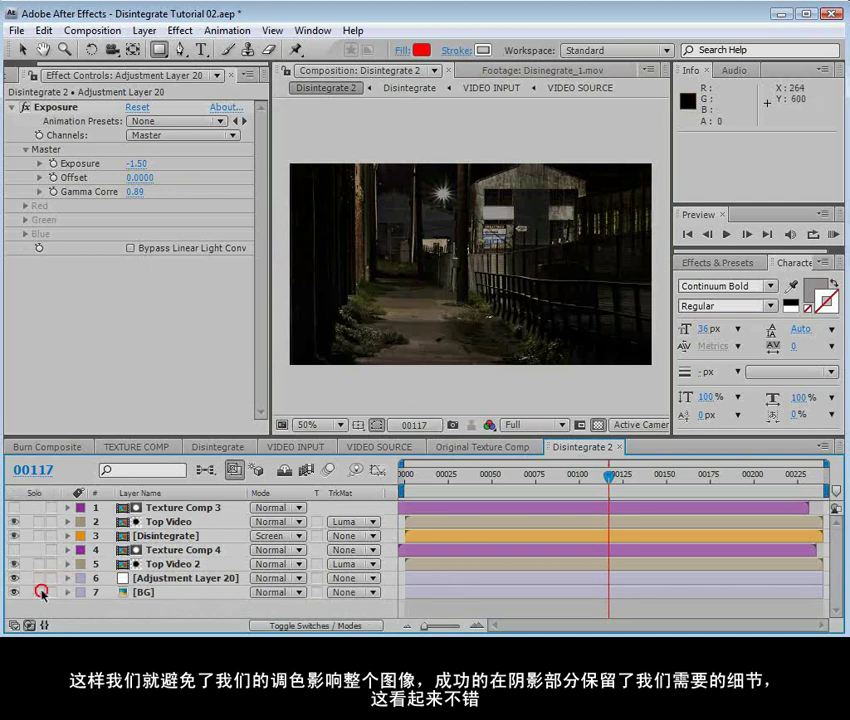
Check the full composite between frames 115 and 117 and save the project.
click(142, 592)
mouse_move(594, 480)
mouse_down()
mouse_move(610, 482)
mouse_move(606, 490)
mouse_up()
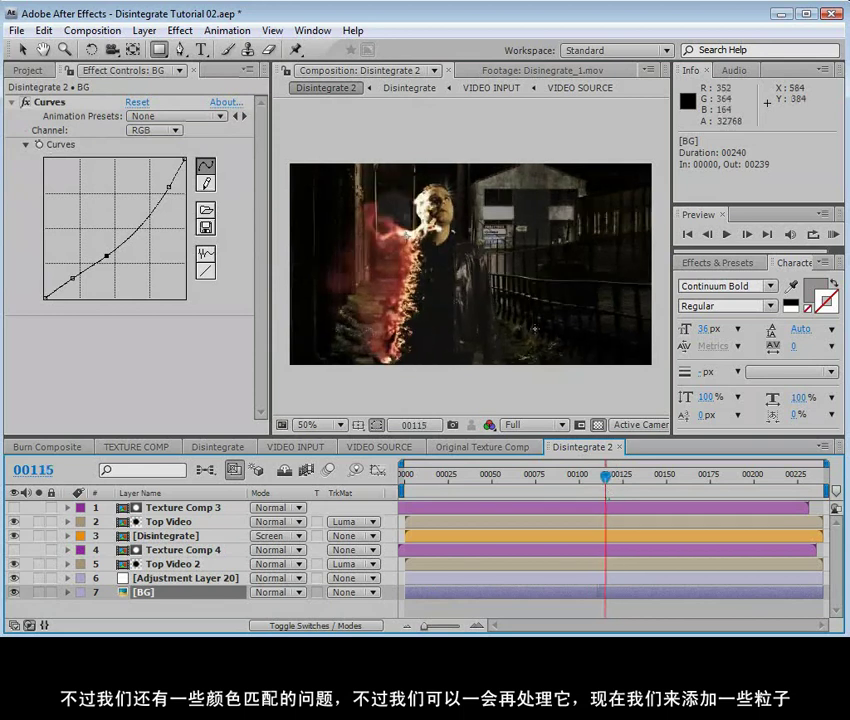
scroll(437, 270, up, 1)
scroll(437, 270, down, 1)
key(ctrl+s)
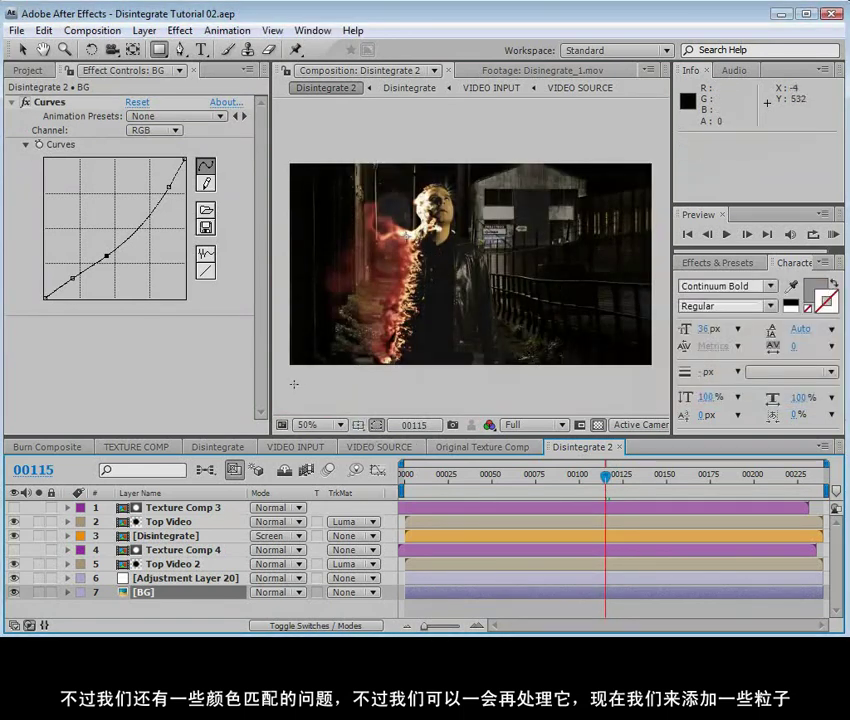
drag(272, 388, 174, 388)
key(Page_Down)
key(Page_Down)
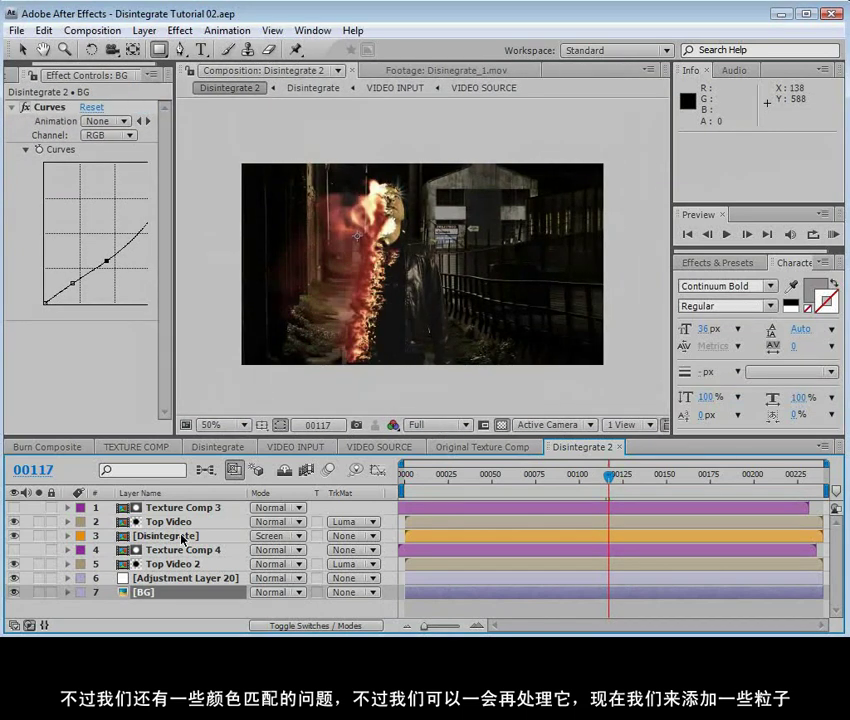
Create an 872 x 486 px blue solid named Particles and save the project.
click(144, 30)
mouse_move(170, 49)
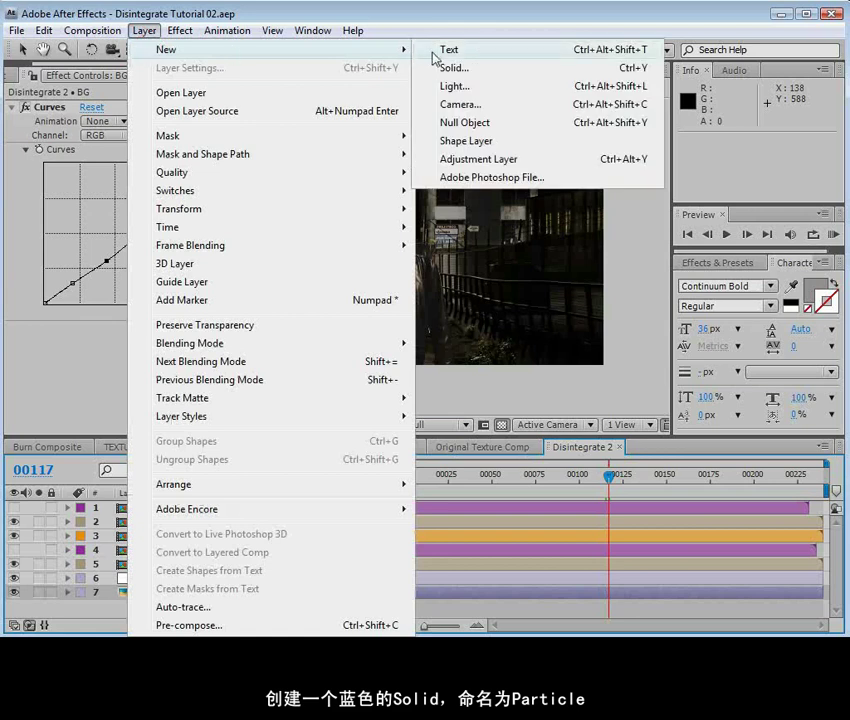
click(440, 66)
click(390, 448)
click(467, 417)
drag(440, 330, 480, 309)
click(592, 330)
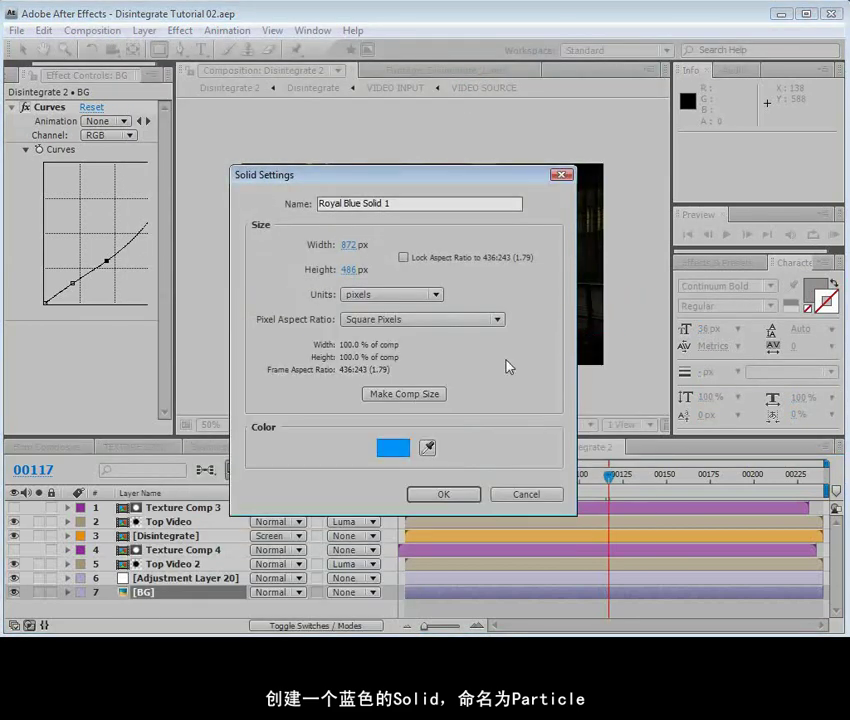
click(197, 199)
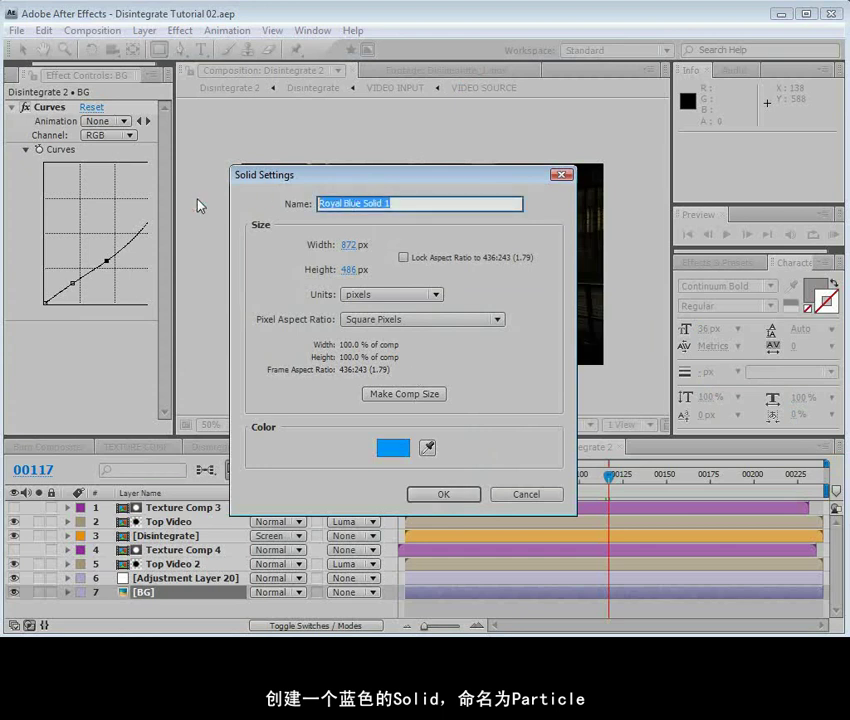
text(Particles)
key(Return)
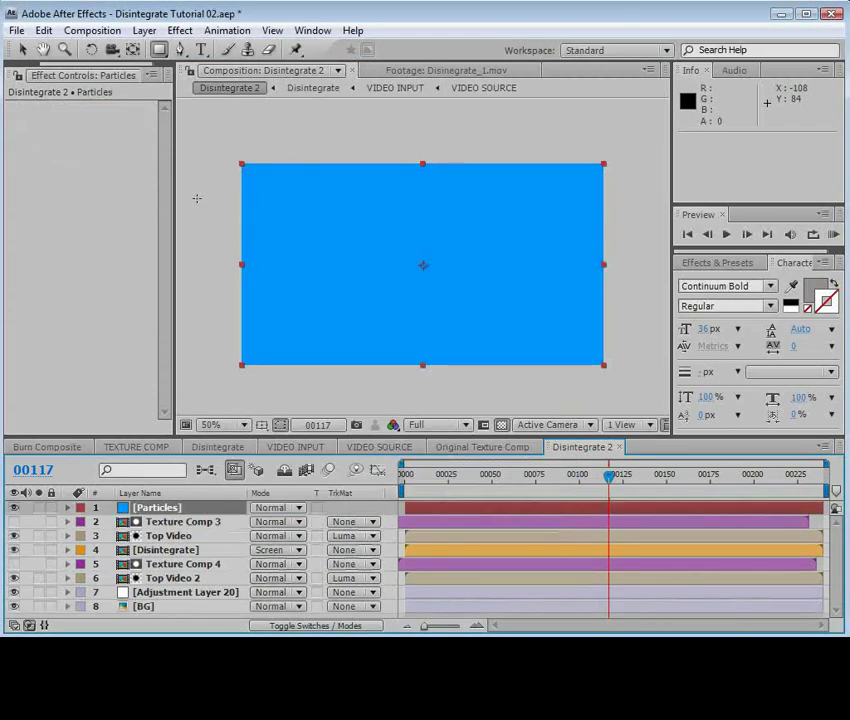
key(ctrl+s)
Apply CC Particle World to the Particles layer and set its Grid to Off.
click(181, 29)
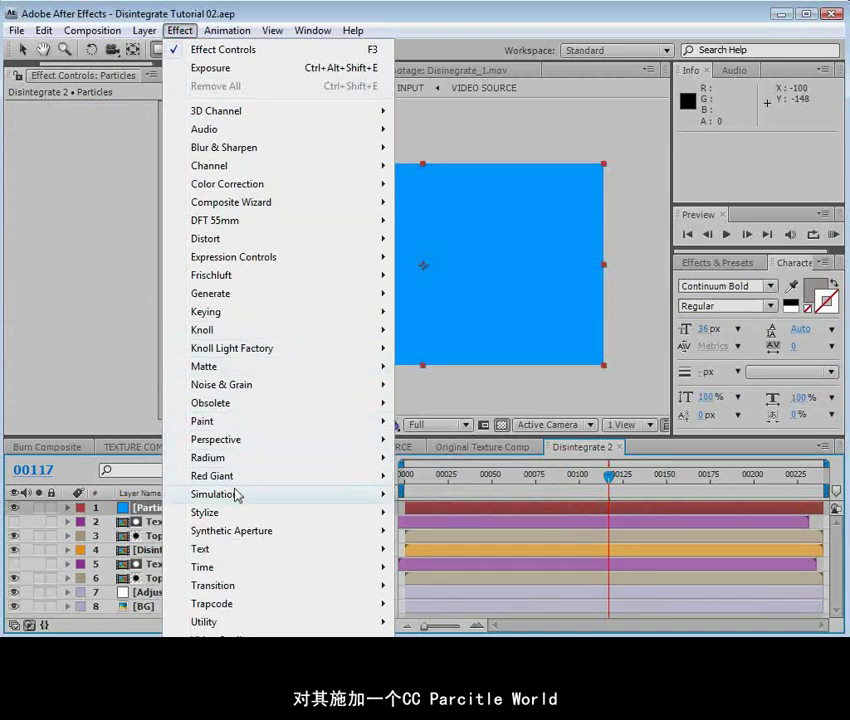
mouse_move(237, 494)
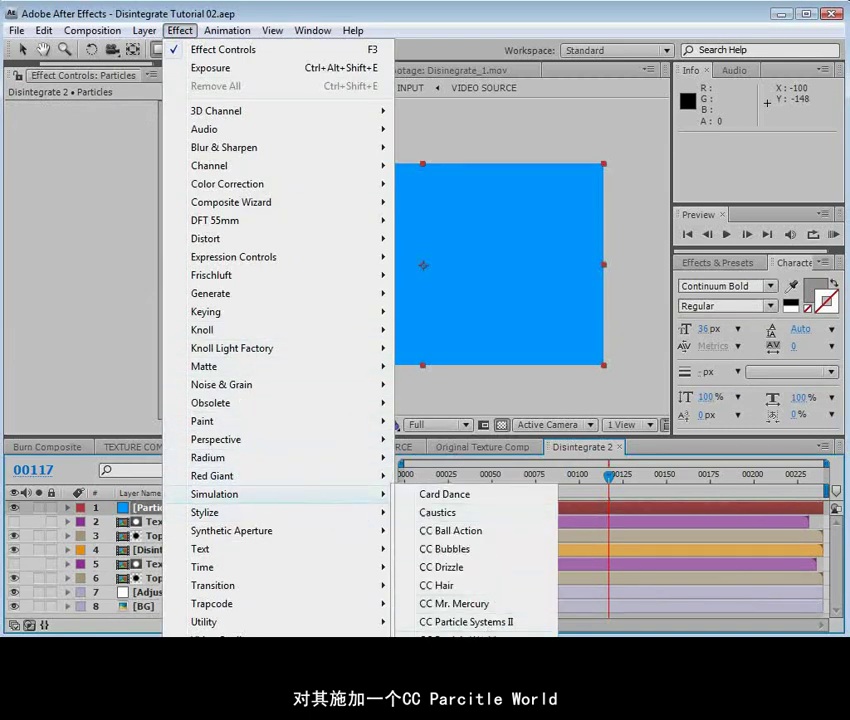
click(460, 640)
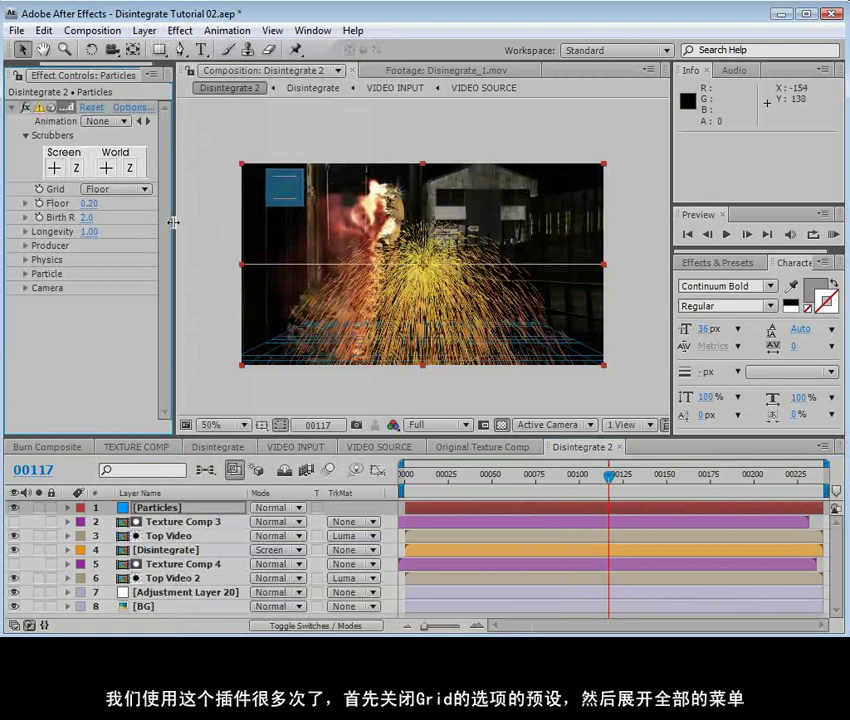
drag(174, 222, 220, 222)
click(141, 190)
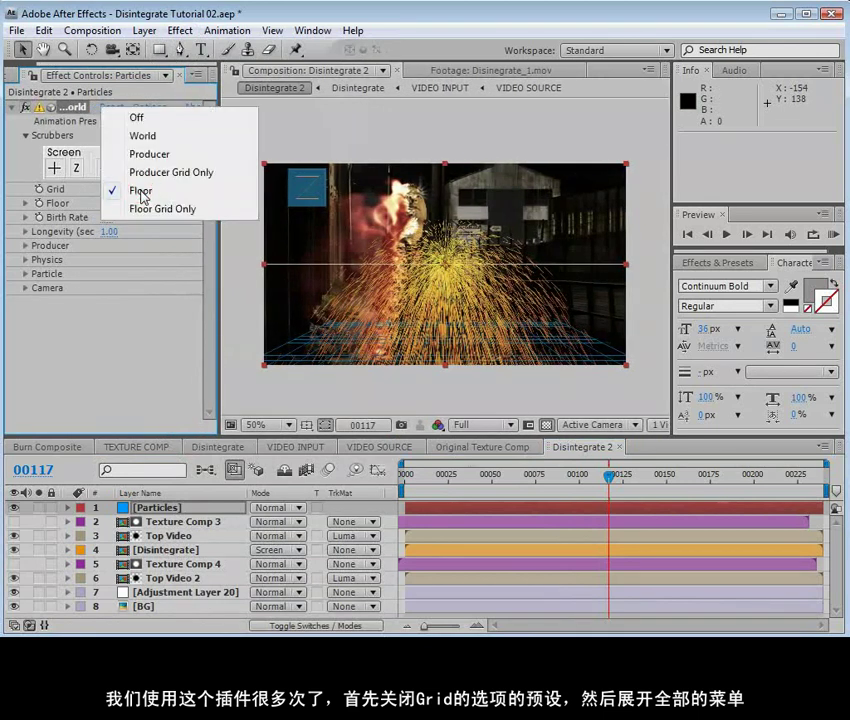
click(147, 120)
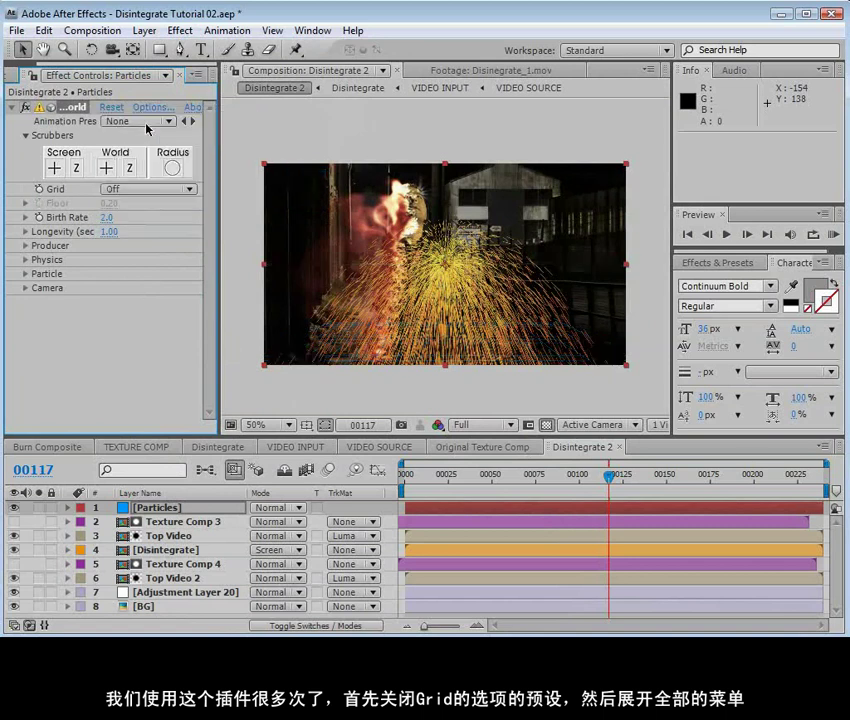
Expand the Producer, Physics and Particle settings of CC Particle World and set the Particle Type to Faded Sphere.
click(24, 245)
click(25, 344)
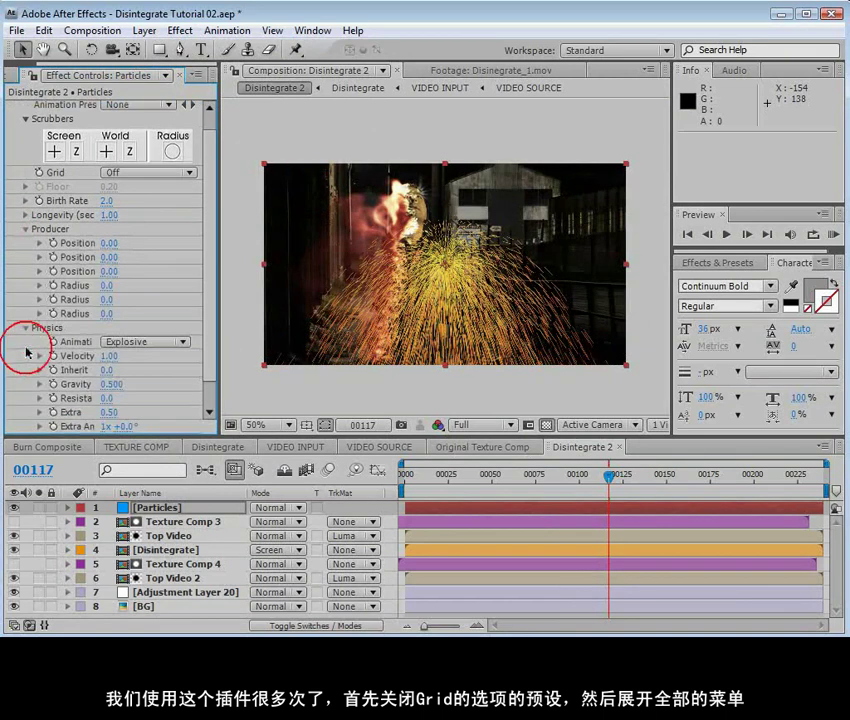
scroll(209, 339, down, 1)
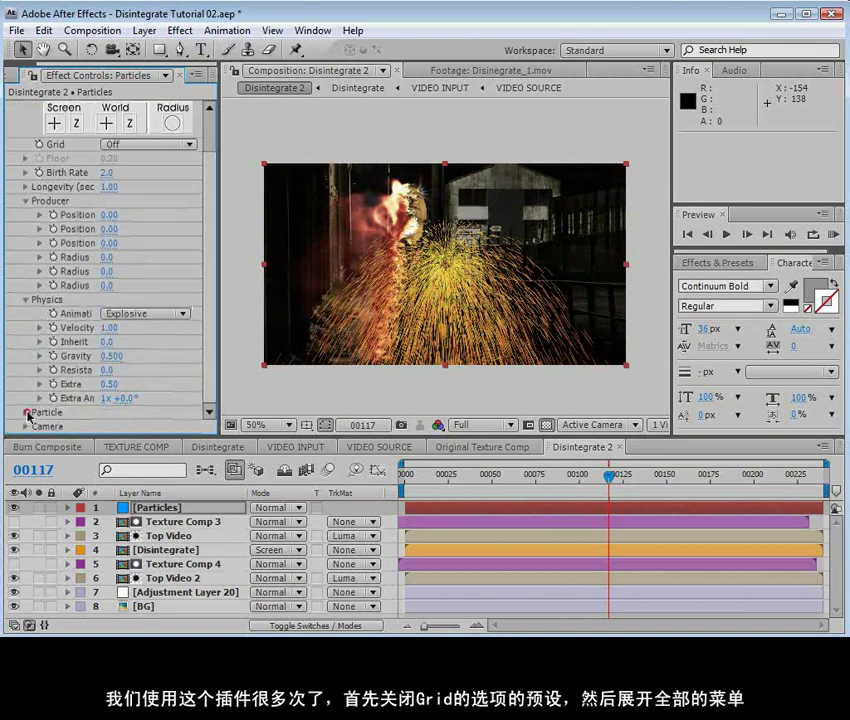
click(27, 414)
click(118, 215)
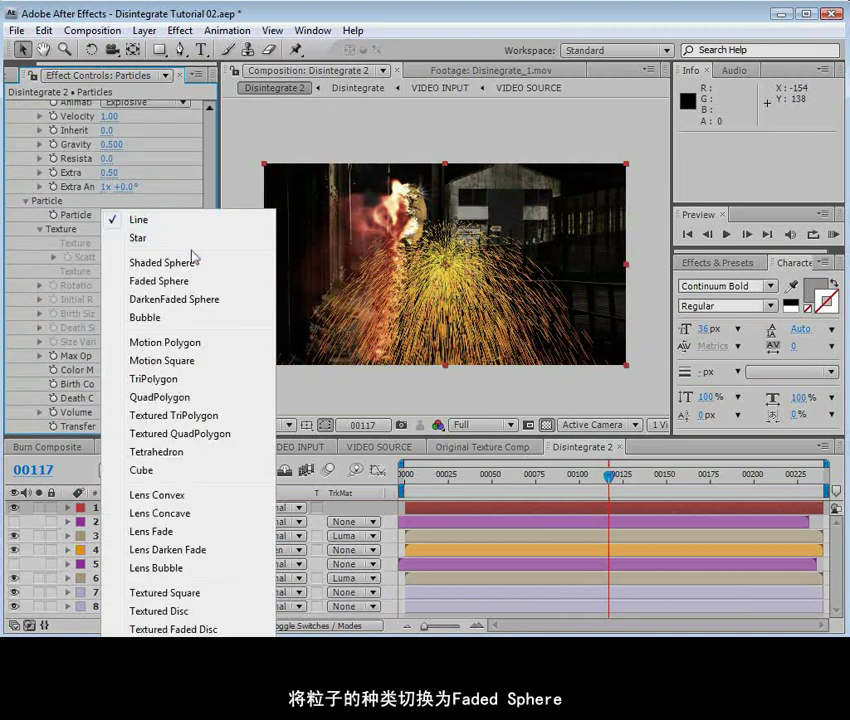
click(160, 282)
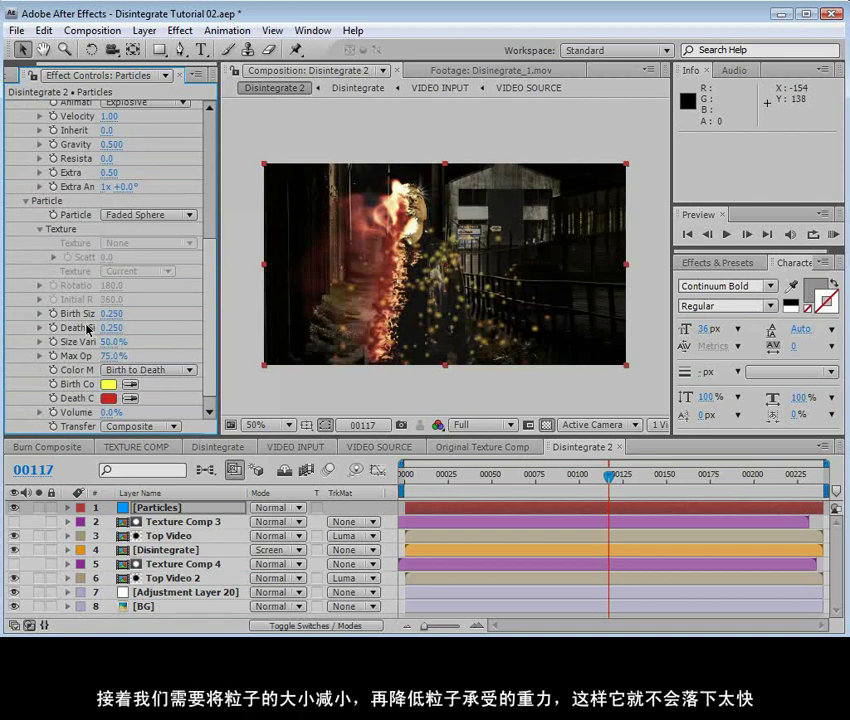
Set the particles' Birth Size to 0.180, Death Size to 0.020 and Velocity to 0.46.
drag(109, 312, 103, 327)
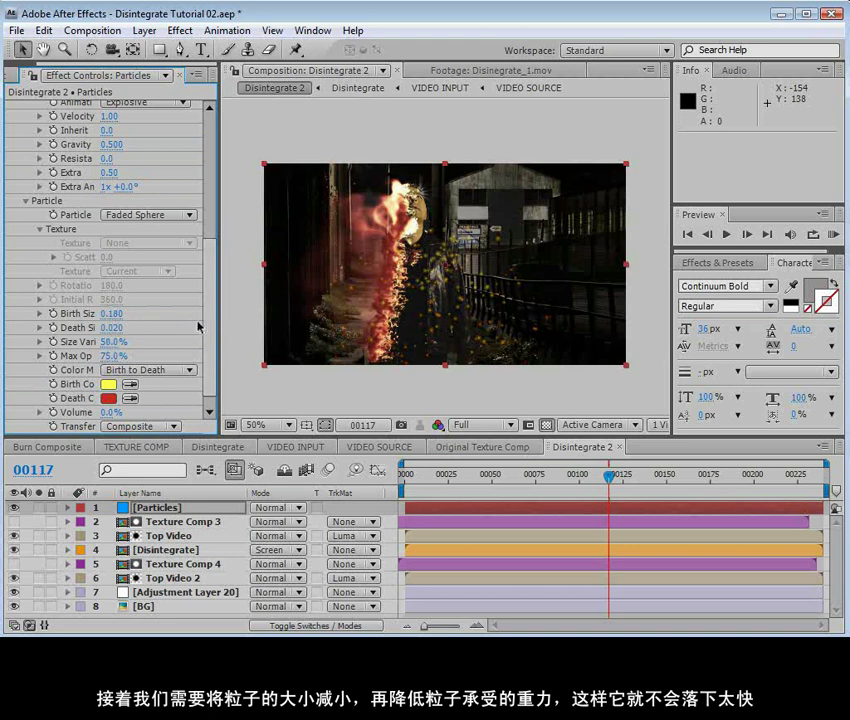
scroll(203, 321, up, 3)
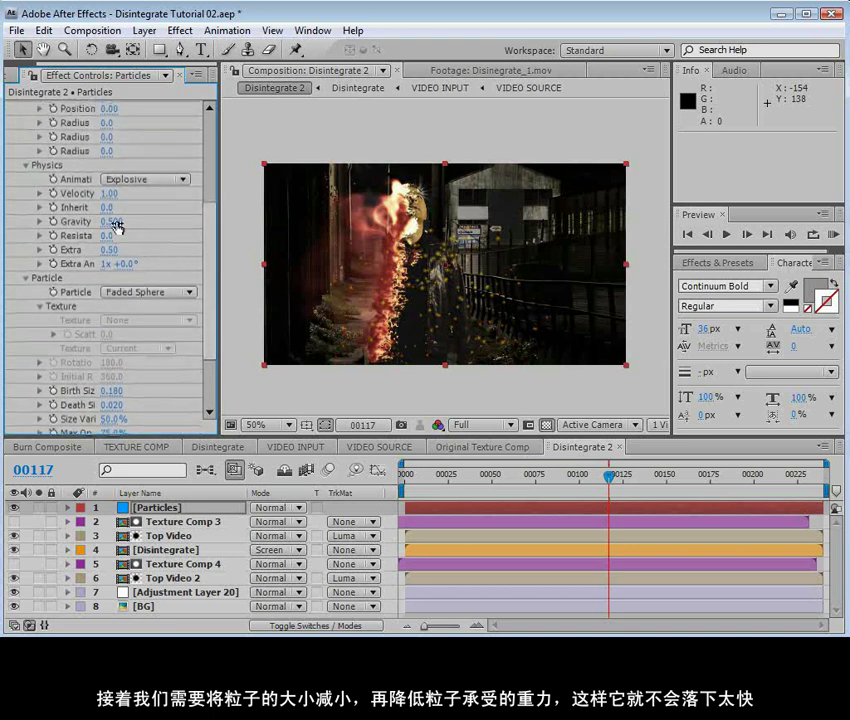
drag(109, 197, 76, 206)
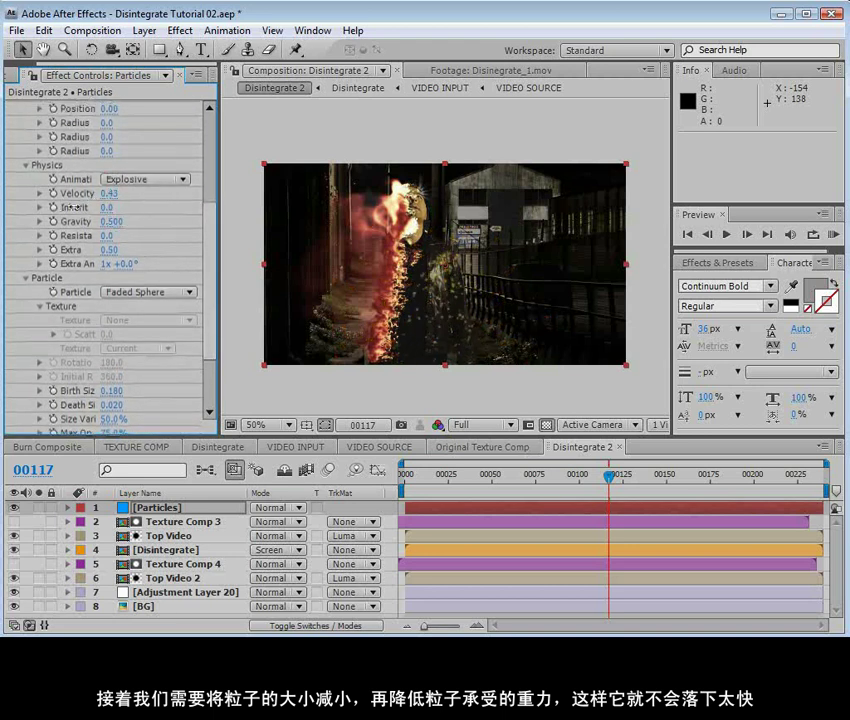
In the CC Particle World options, apply the Fade Out preset to the Opacity Map and enable Force Motionblur for rendering.
scroll(198, 176, up, 5)
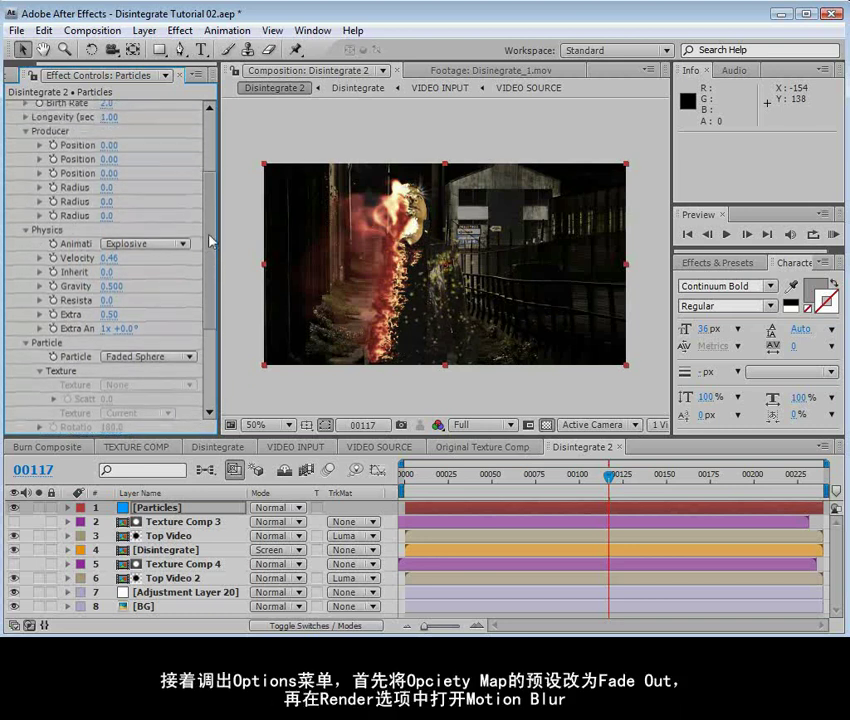
scroll(205, 155, up, 1)
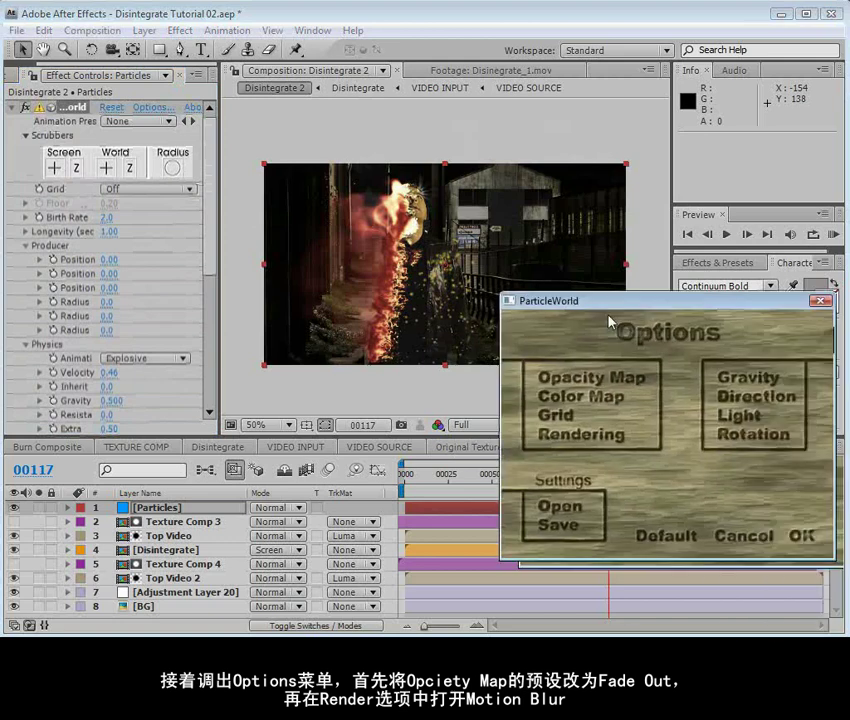
click(450, 314)
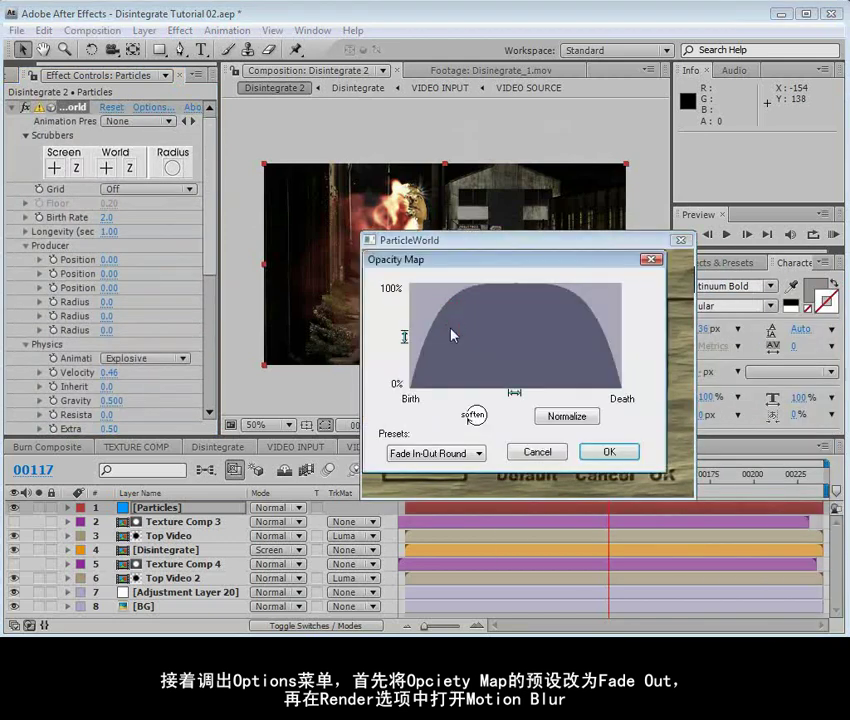
click(452, 452)
click(436, 527)
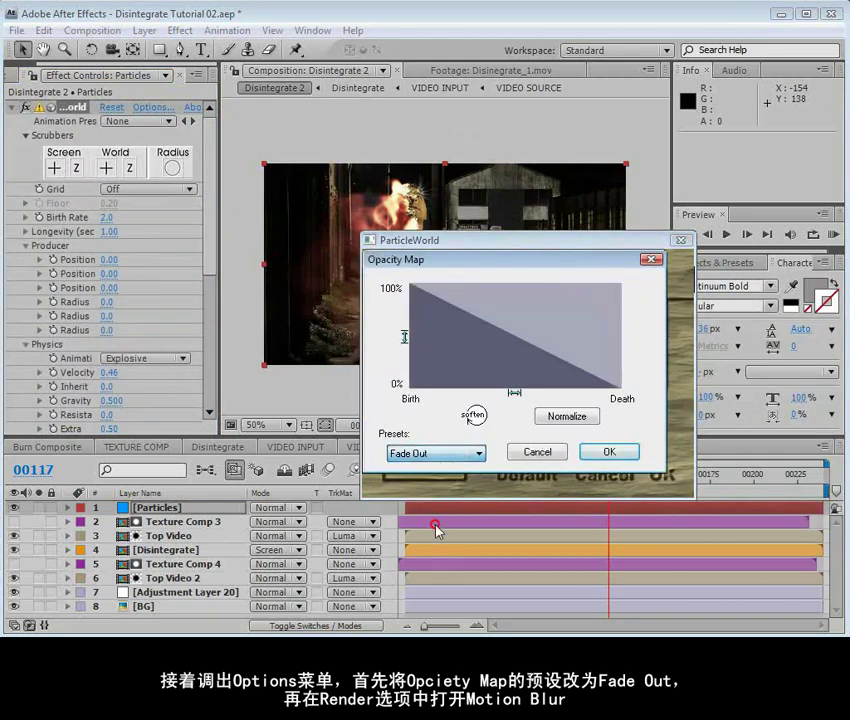
click(608, 452)
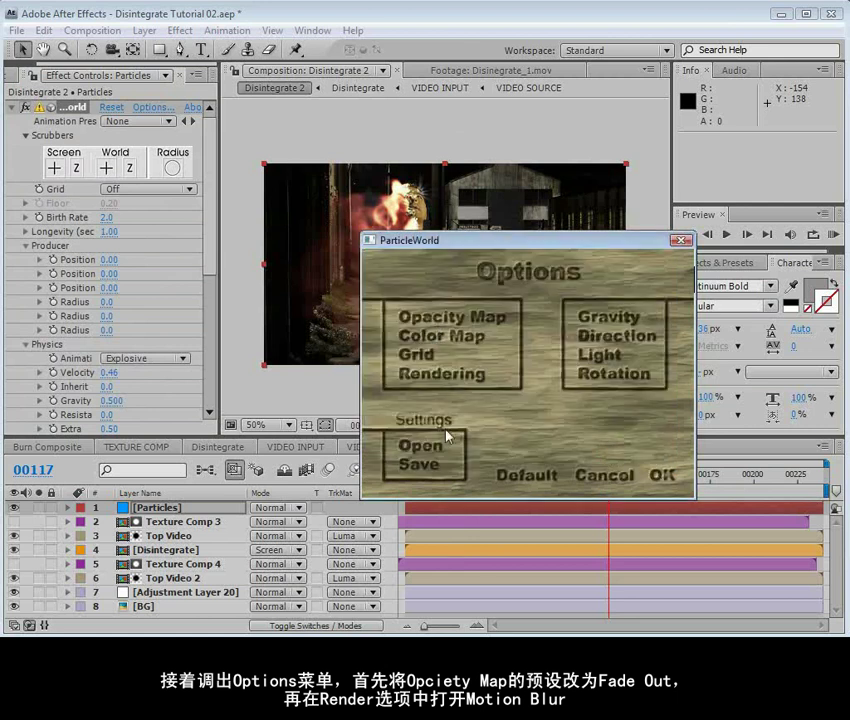
click(443, 374)
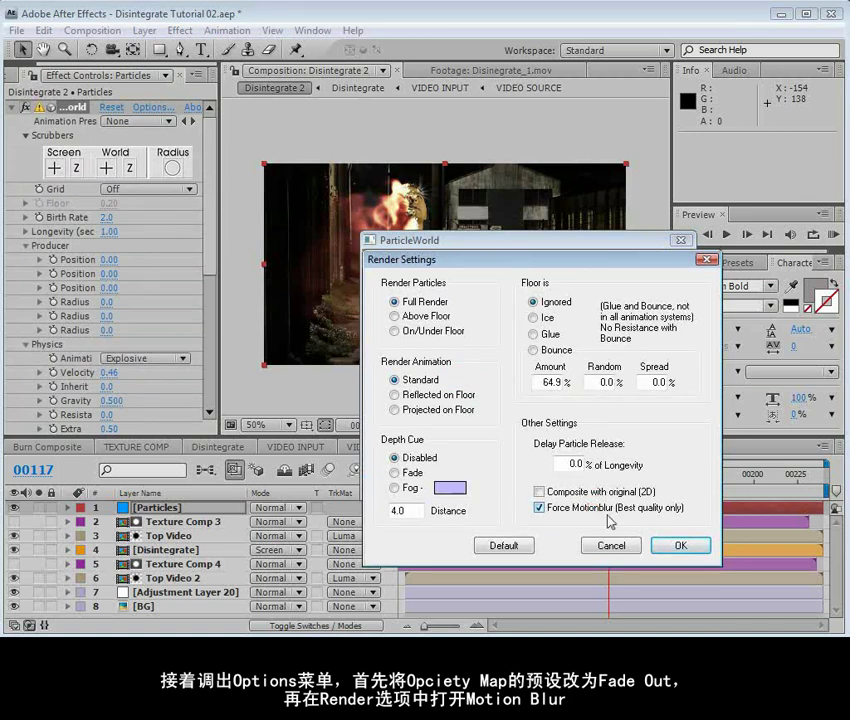
click(682, 545)
click(662, 482)
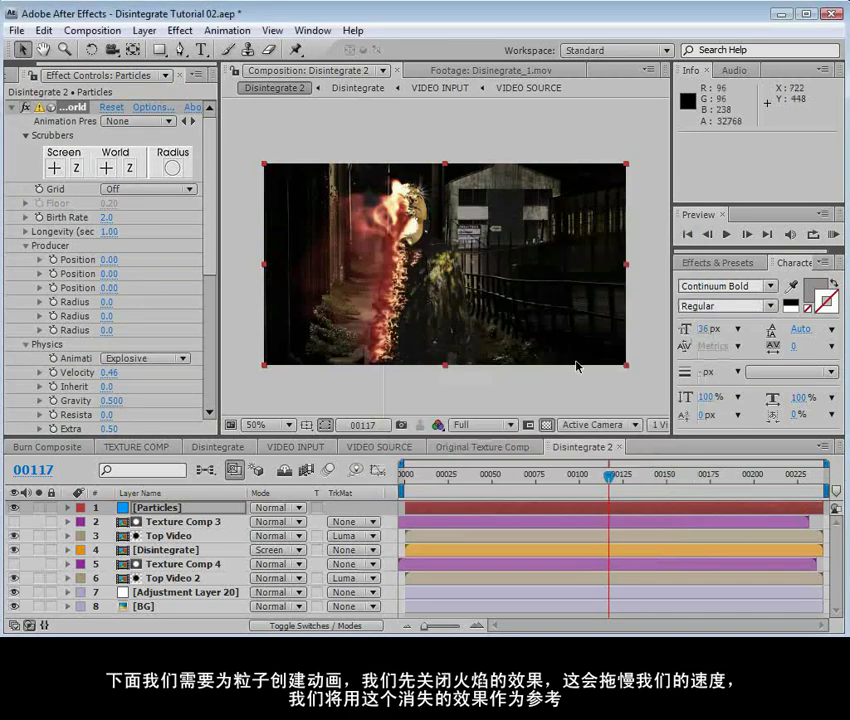
Hide the Disintegrate and BG layers and go to frame 111, using the man's disappearing edge as reference.
scroll(430, 345, up, 2)
scroll(452, 313, down, 2)
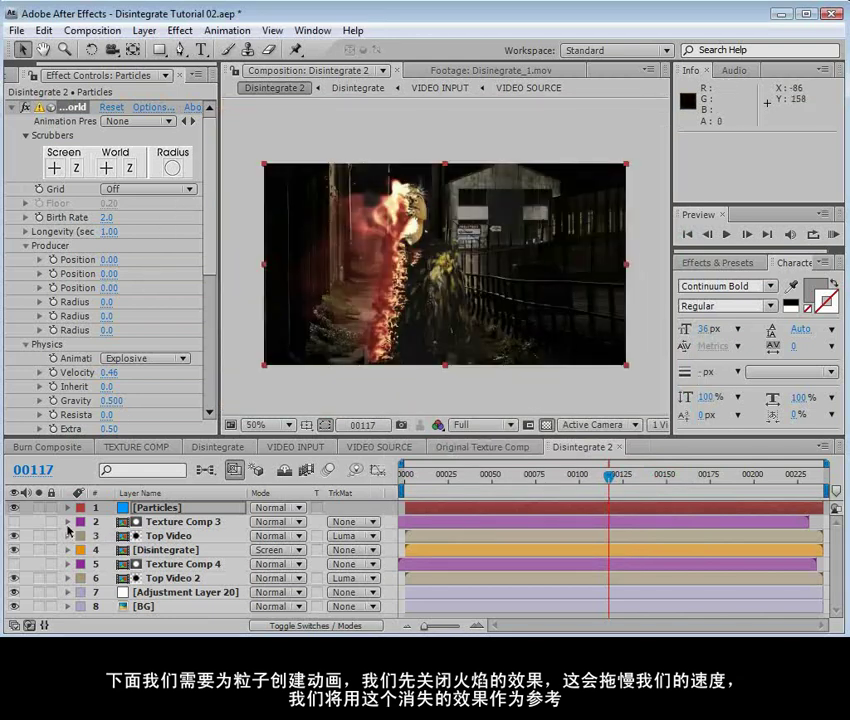
mouse_move(618, 479)
mouse_down()
mouse_move(574, 480)
mouse_move(608, 488)
mouse_up()
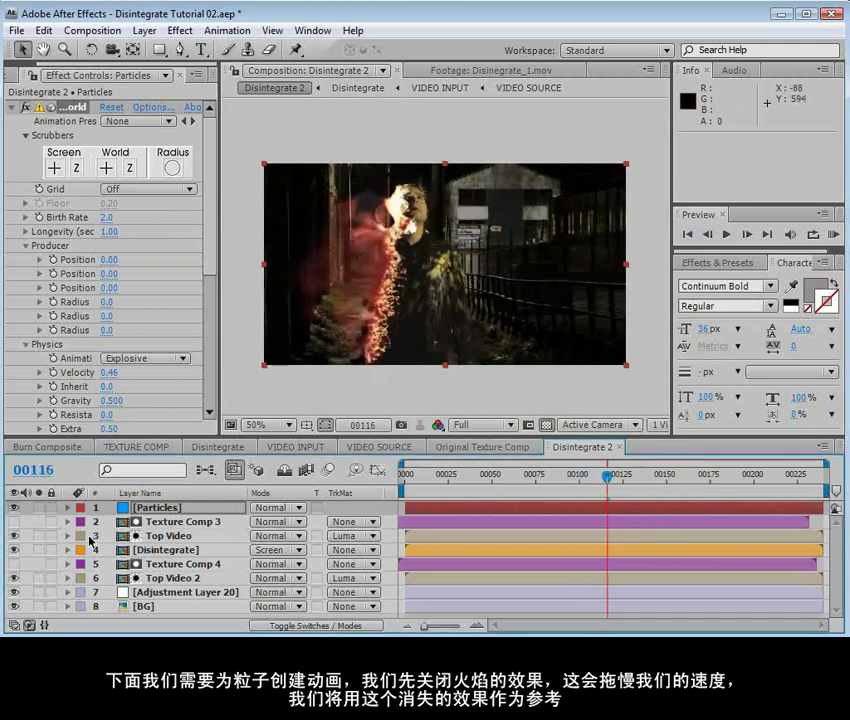
click(83, 551)
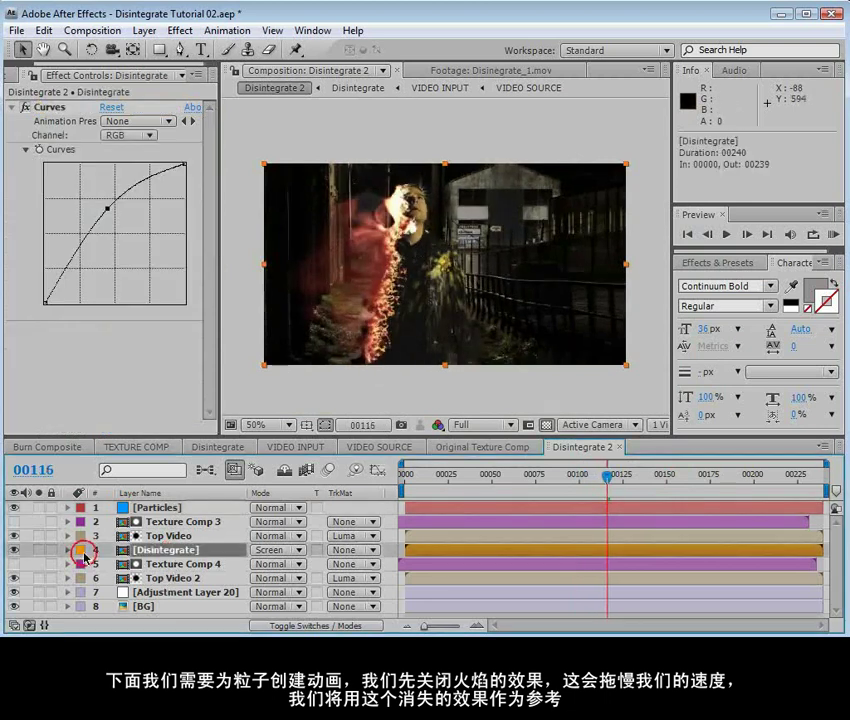
click(15, 550)
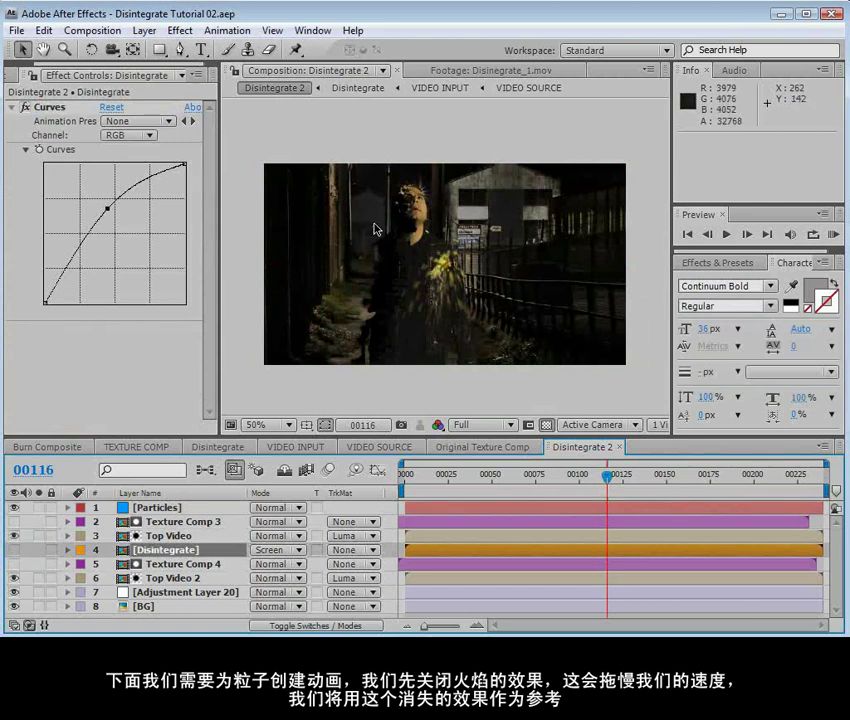
click(16, 606)
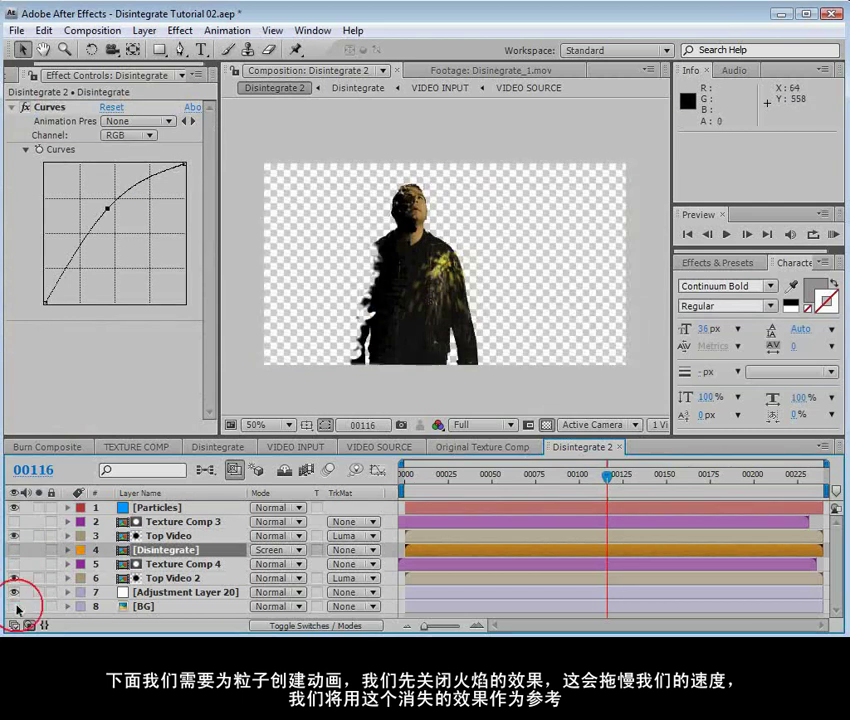
drag(605, 476, 643, 503)
drag(644, 503, 599, 517)
Set the Particles producer to Position X -0.23, Position Y 0.03 and Radius Y 0.3, with the transparency grid turned off.
click(153, 508)
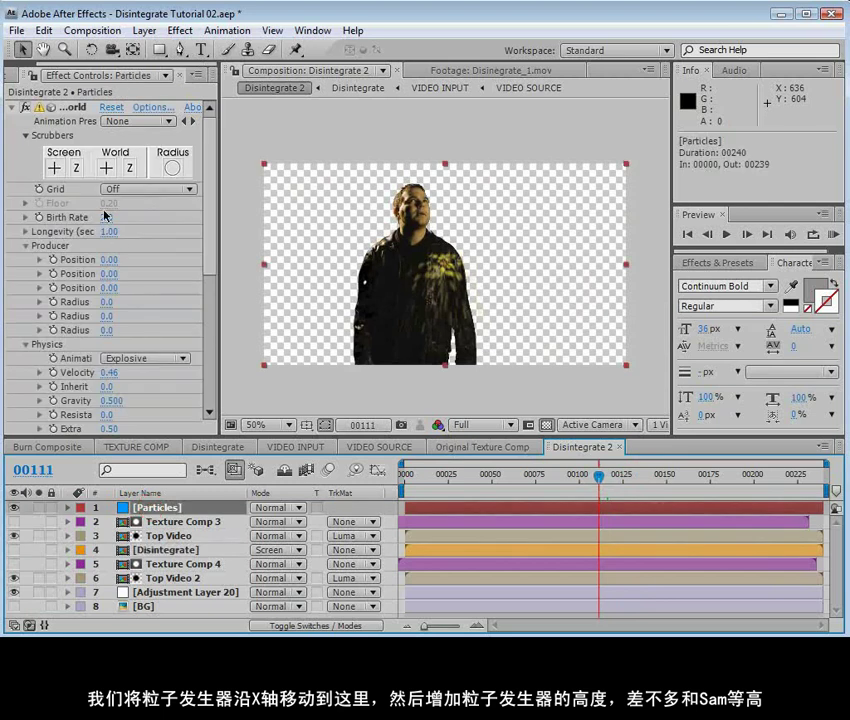
drag(220, 286, 245, 343)
drag(120, 259, 108, 260)
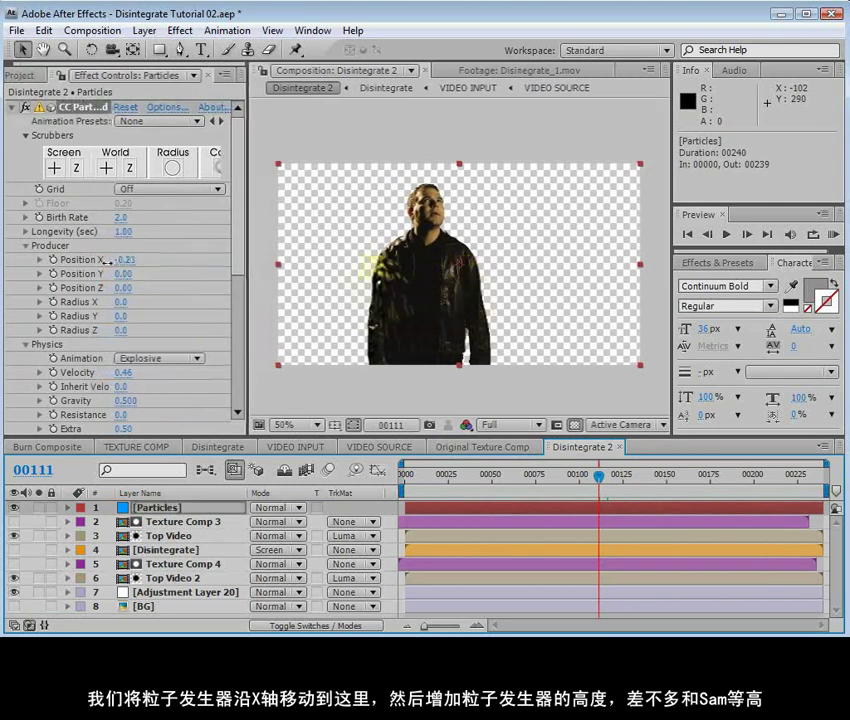
click(575, 426)
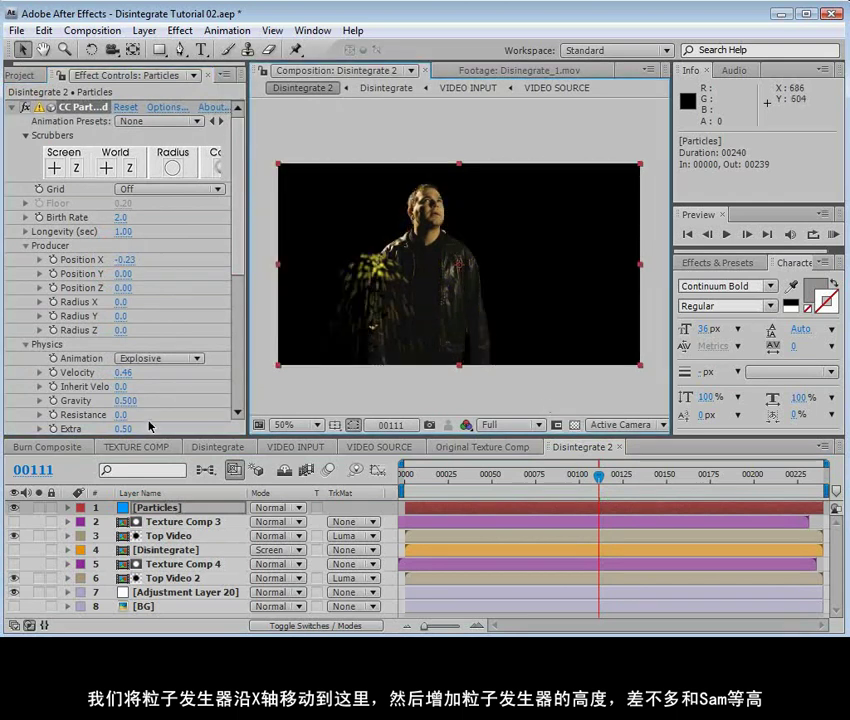
drag(121, 322, 137, 317)
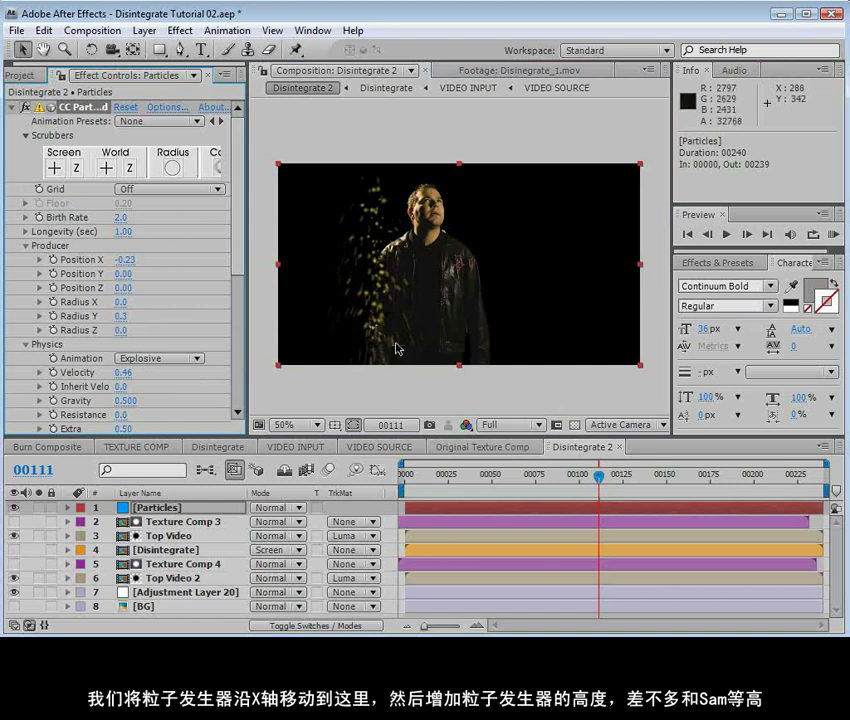
mouse_move(121, 274)
mouse_down()
mouse_move(140, 274)
mouse_move(122, 274)
mouse_up()
Set the particles' Birth Size to 0.060, Death Size to 0.050 and Size Variation to 74%.
scroll(235, 266, down, 5)
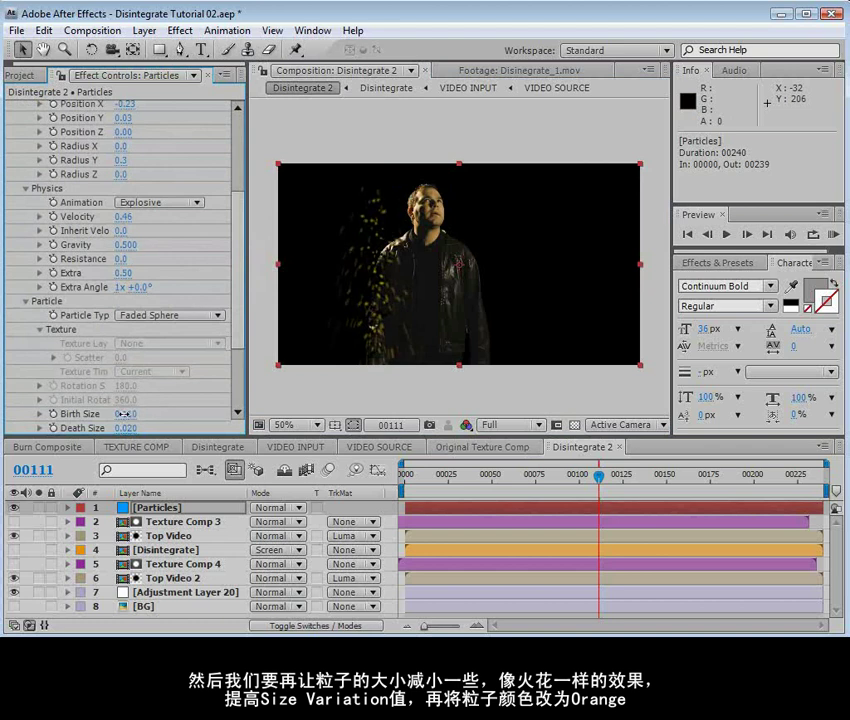
key(period)
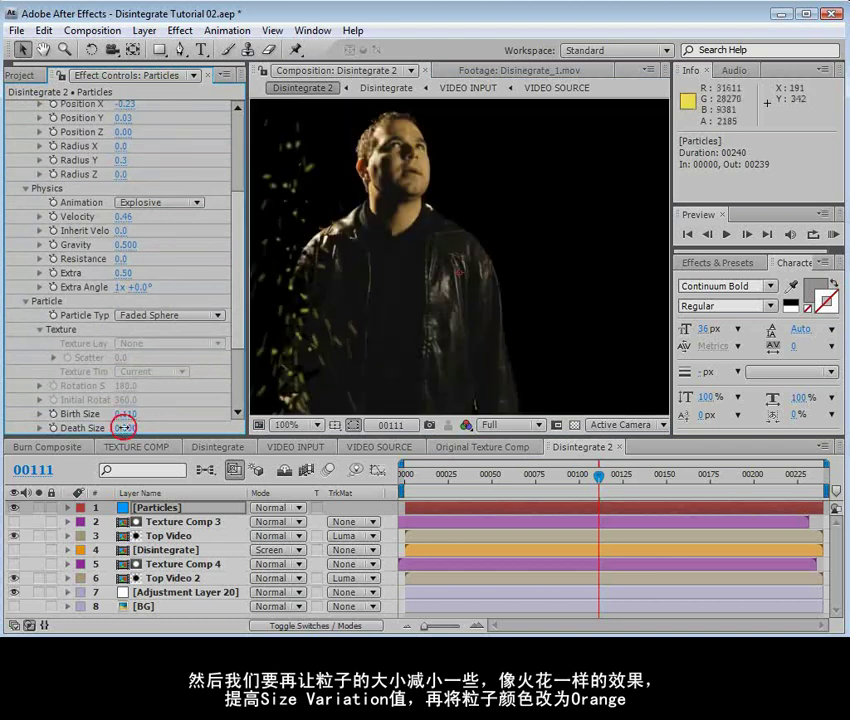
drag(130, 418, 124, 414)
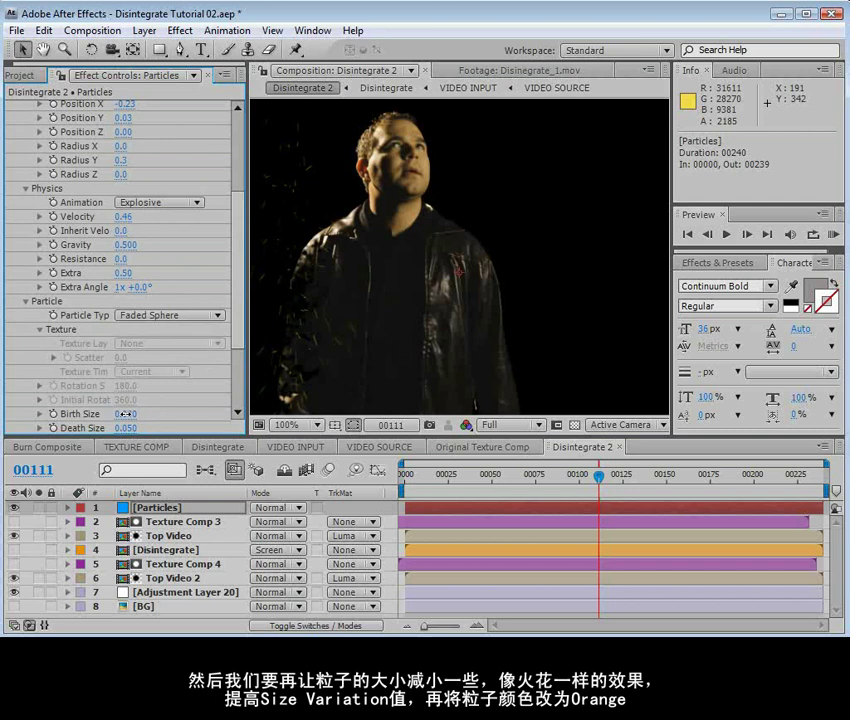
scroll(228, 325, down, 5)
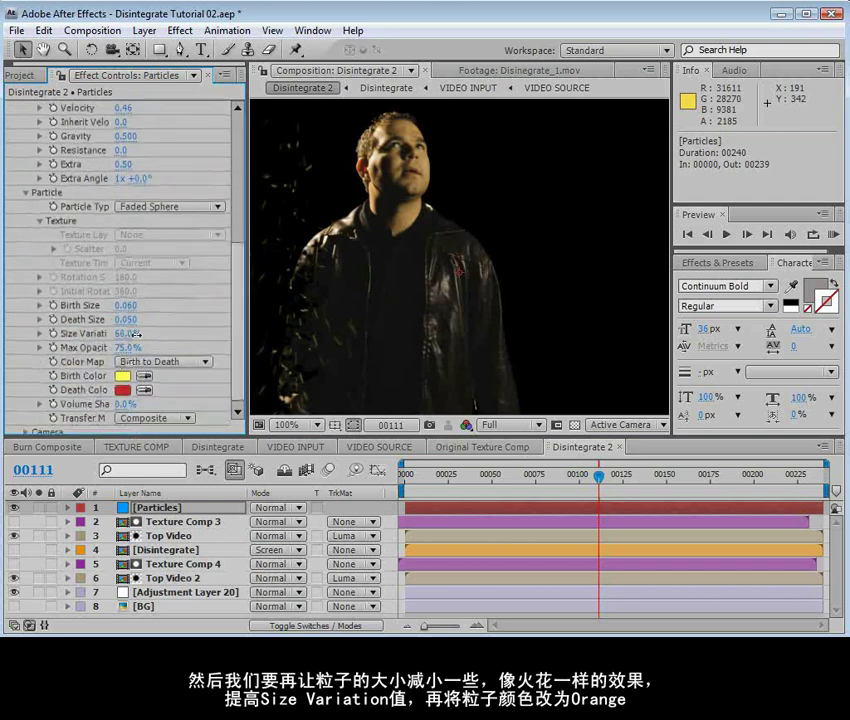
drag(152, 336, 140, 336)
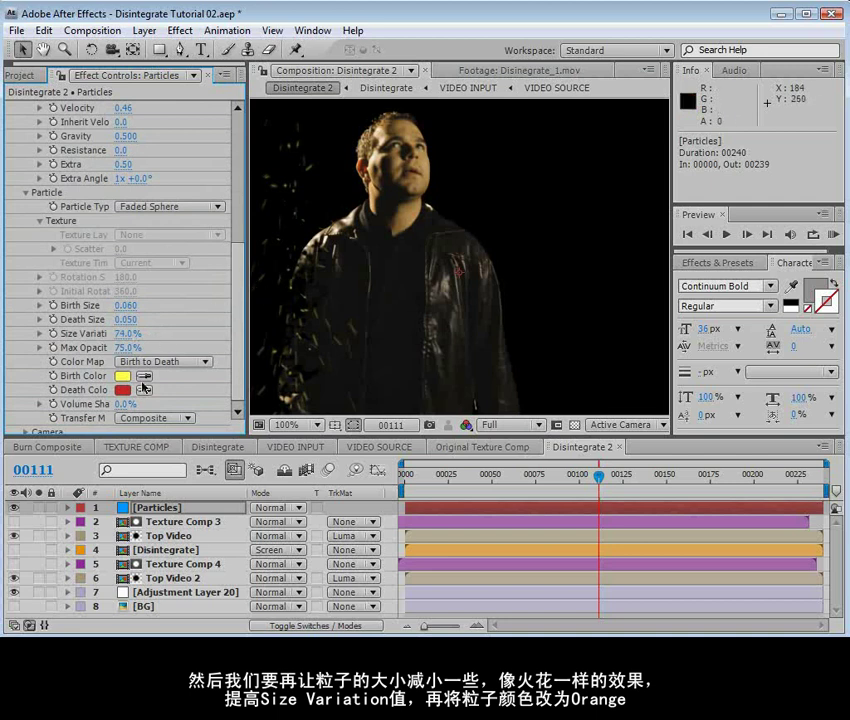
Change the particles' Death Color to a light orange and raise their Max Opacity.
click(123, 390)
drag(466, 537, 468, 528)
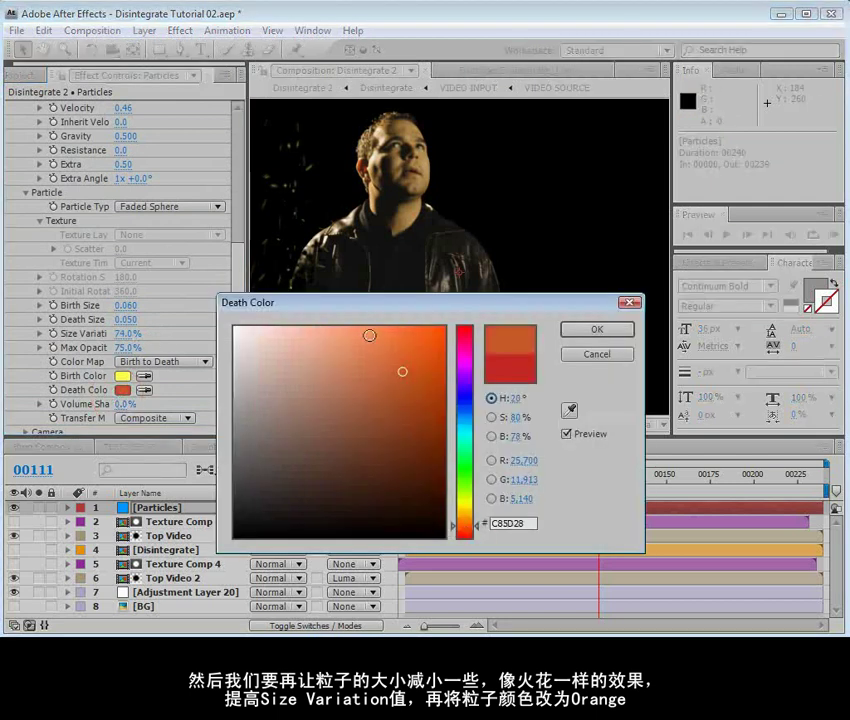
click(597, 329)
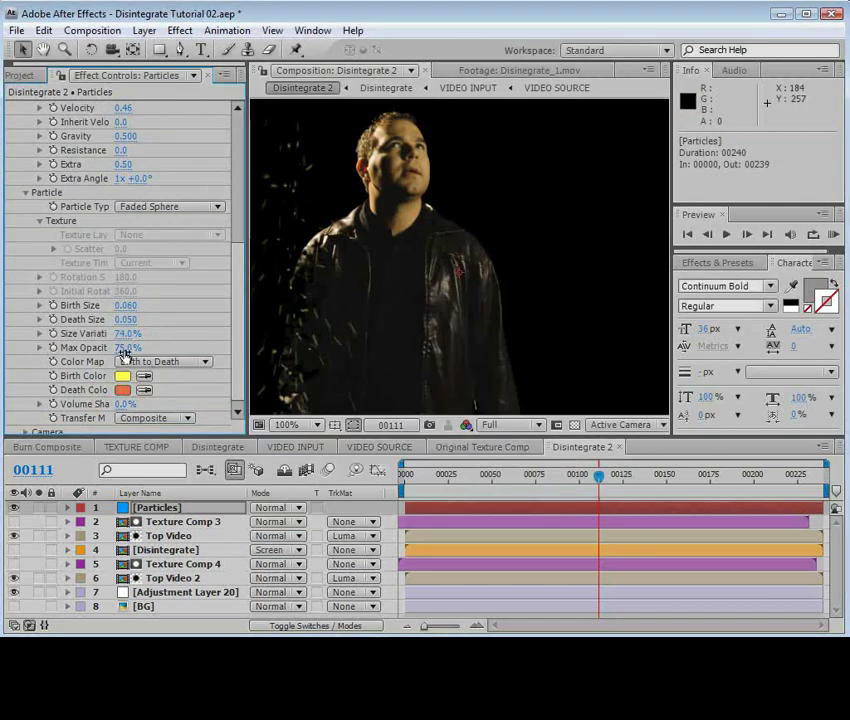
drag(125, 352, 160, 350)
drag(255, 349, 345, 294)
scroll(243, 325, up, 5)
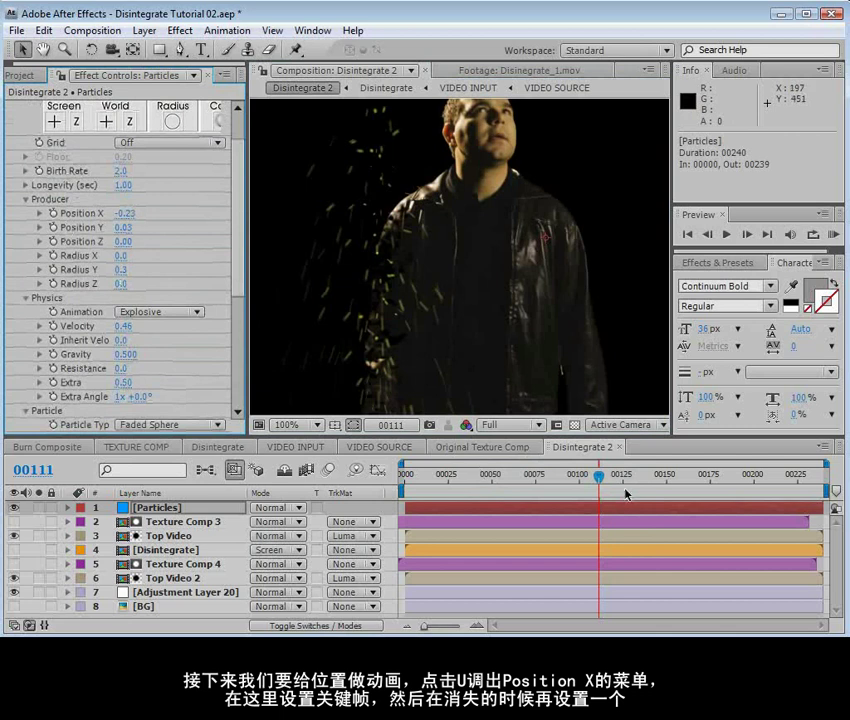
Keyframe the Particles' Position X at -0.23 on frame 111, and raise it at frame 129 so the particles travel across the man.
click(53, 213)
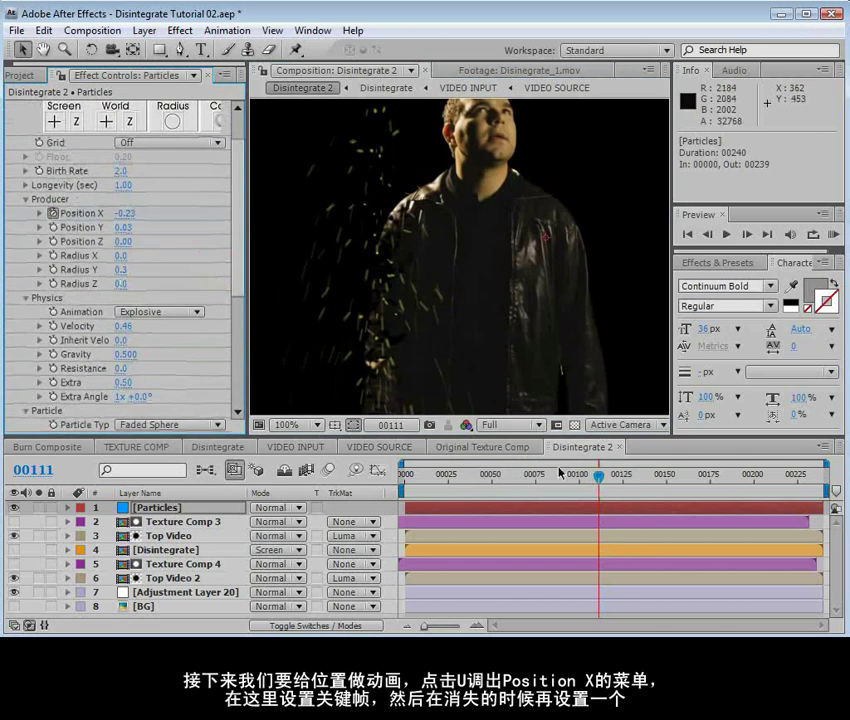
key(u)
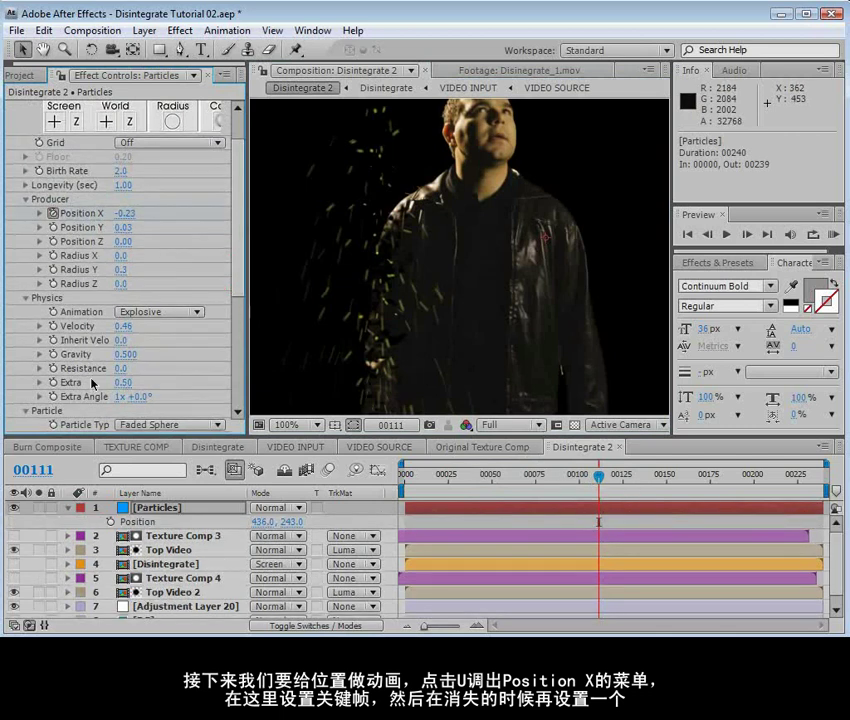
key(u)
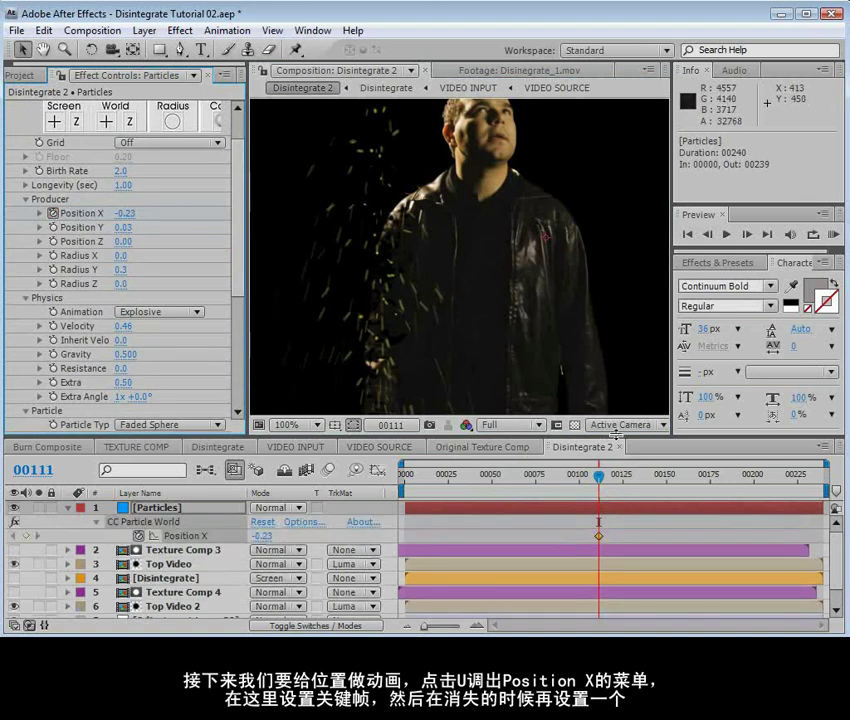
drag(600, 481, 629, 481)
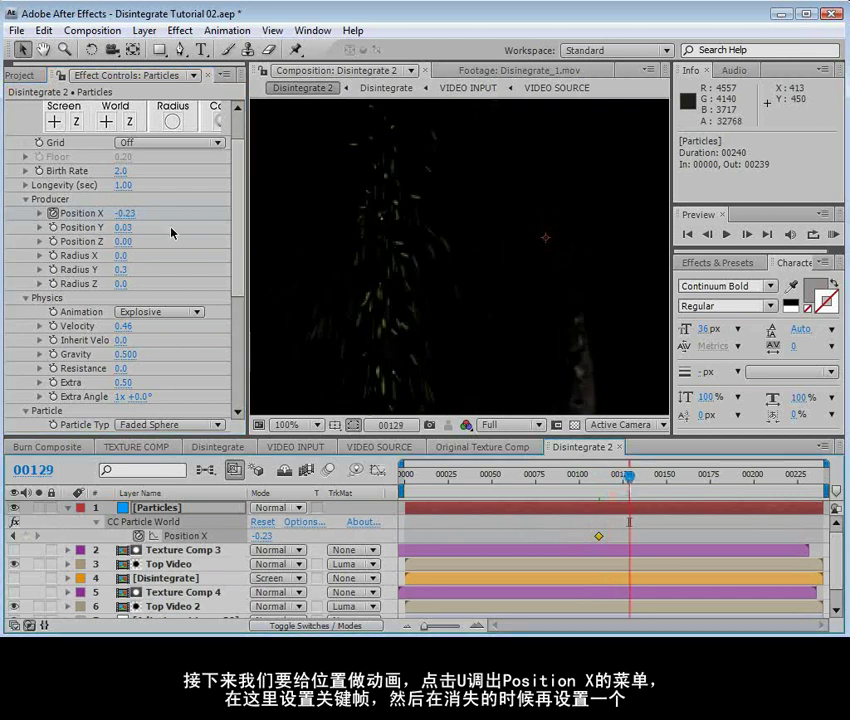
drag(129, 212, 155, 216)
Shift both Position X keyframes three frames earlier so the particle movement starts at frame 108, and check it against the disappearing edge.
drag(626, 474, 596, 543)
shift+click(599, 537)
drag(616, 481, 597, 499)
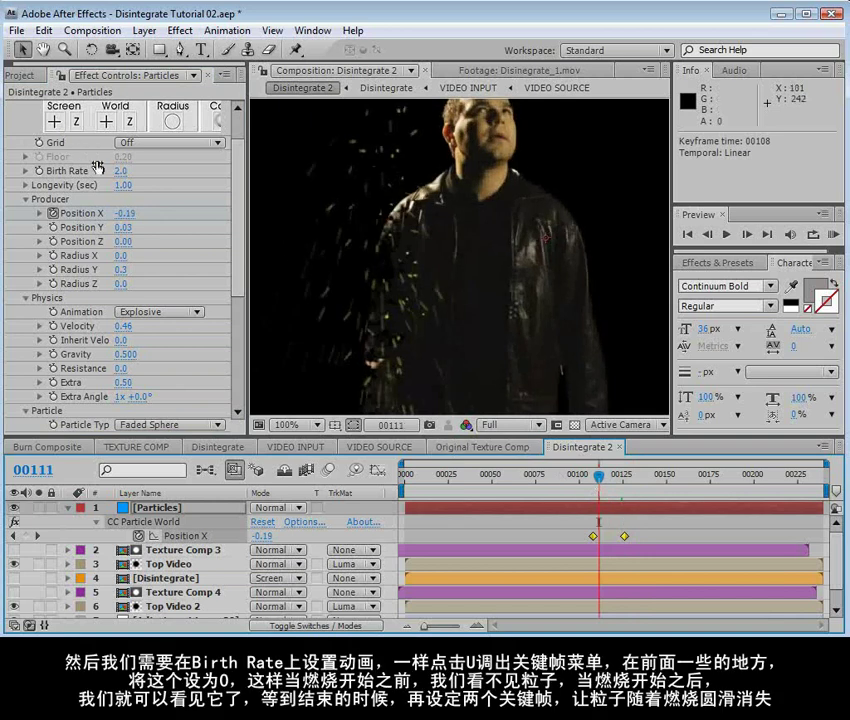
Keyframe the Particles' Birth Rate at 0 on frame 108 and 2.0 on frame 111.
scroll(202, 180, up, 3)
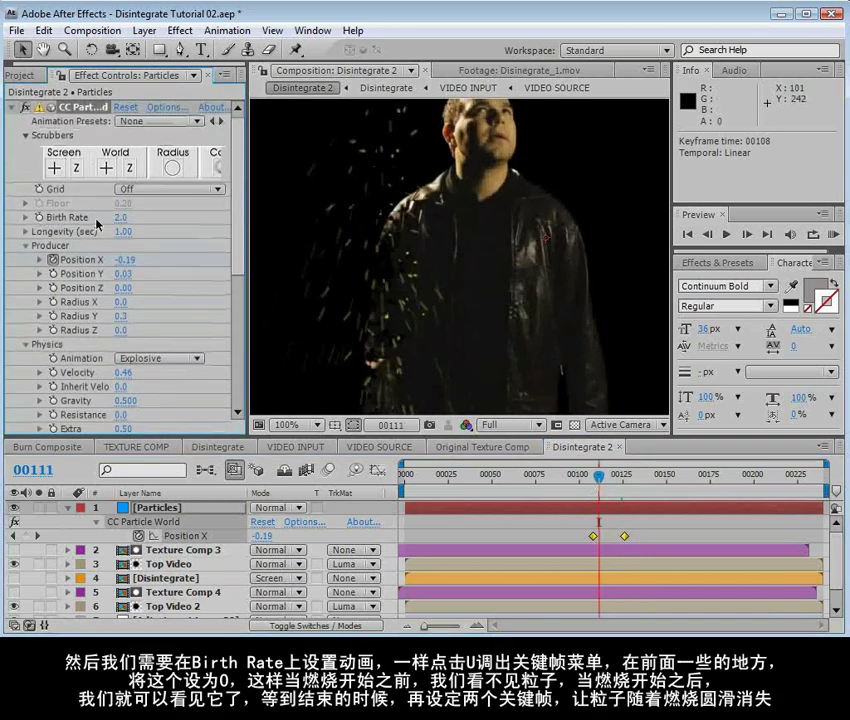
click(38, 218)
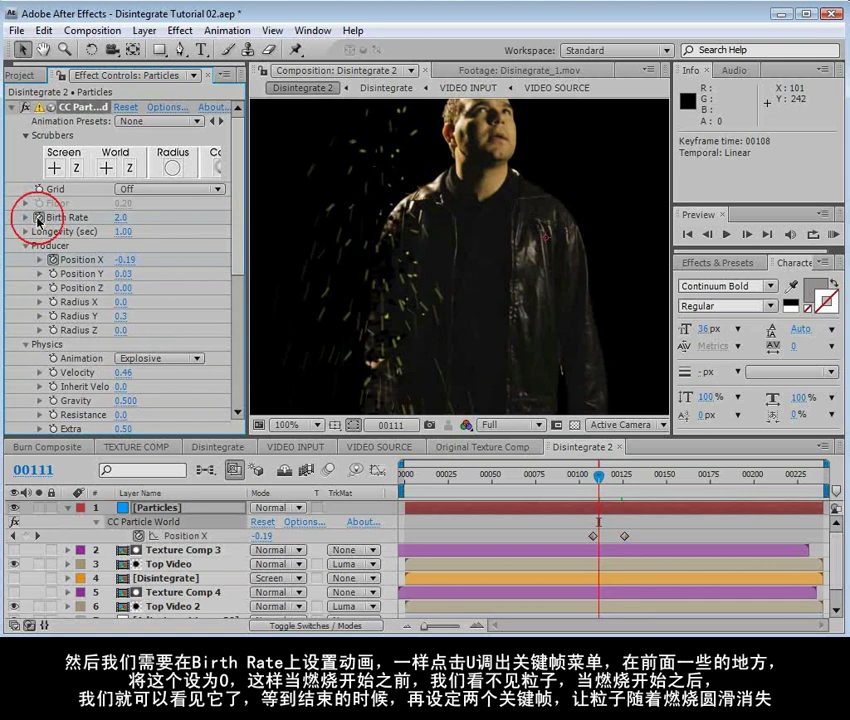
key(u)
drag(606, 493, 593, 486)
click(120, 217)
text(0)
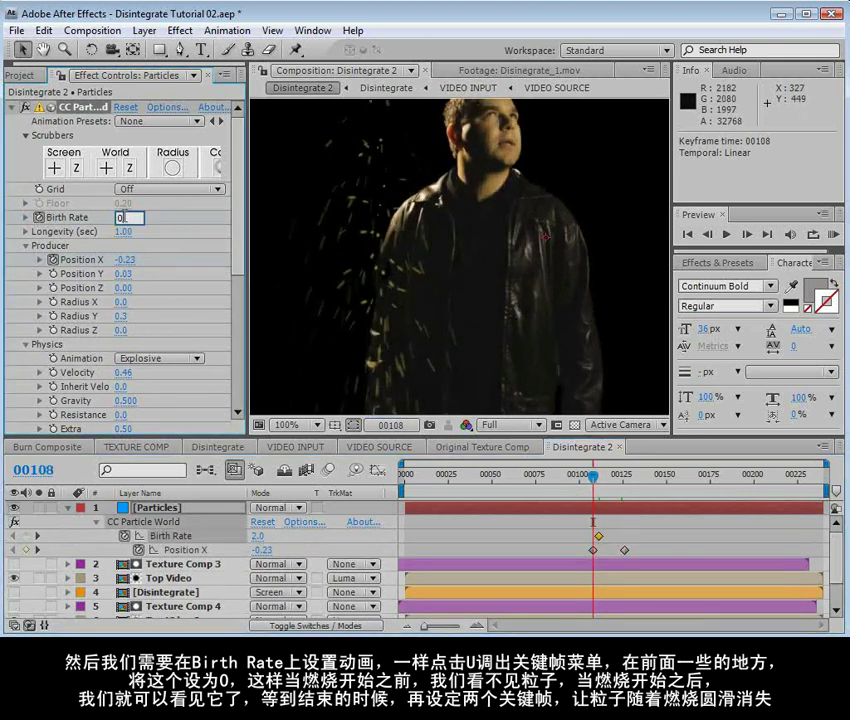
key(Return)
drag(590, 481, 597, 481)
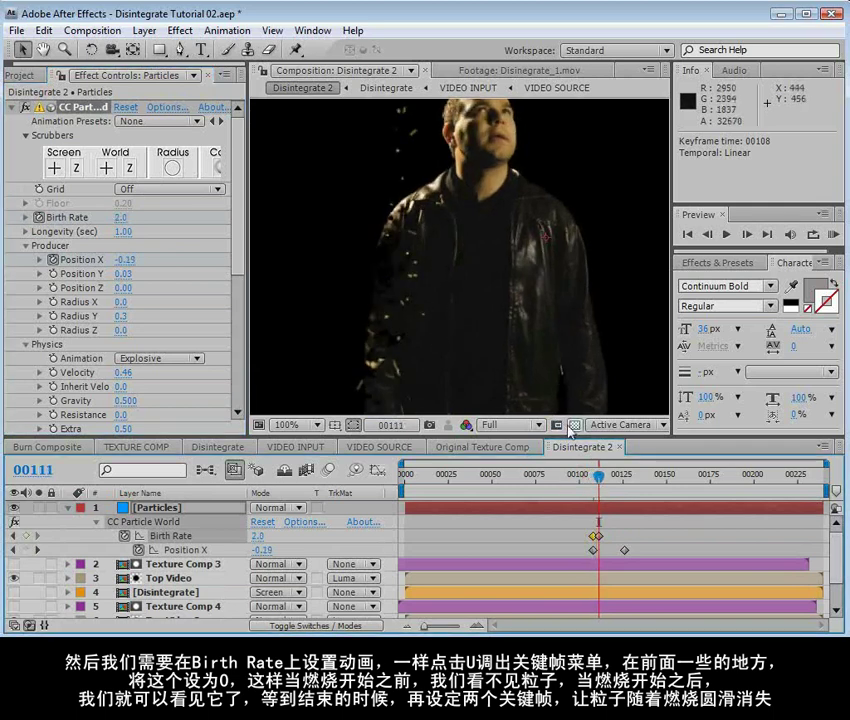
Add two closing Birth Rate keyframes, starting from 2.0, to fade the particles out, and shift the pair to begin at frame 126.
click(574, 424)
drag(599, 483, 618, 483)
click(574, 424)
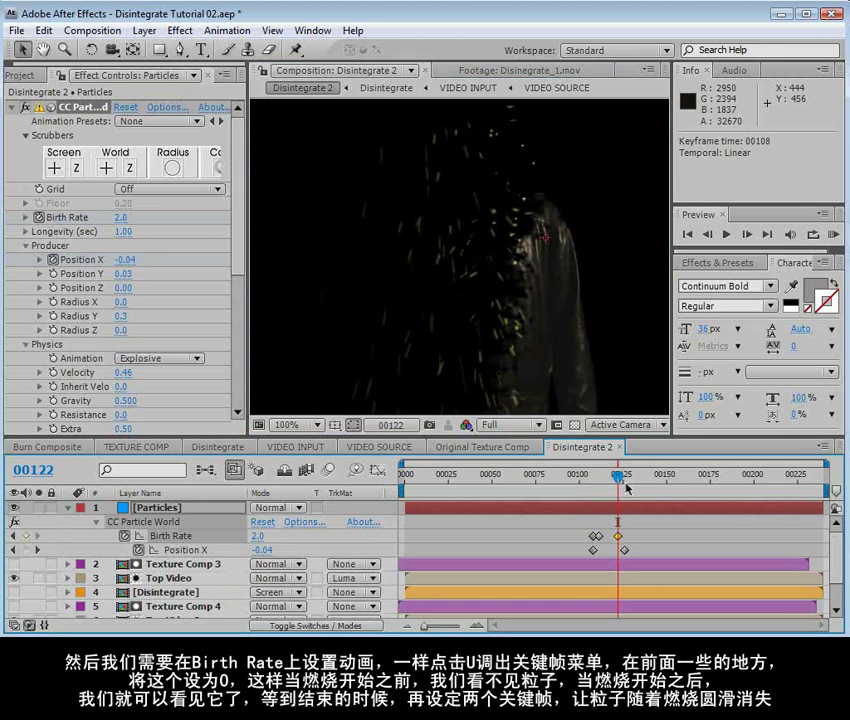
key(Page_Down)
key(Page_Down)
key(Return)
mouse_move(627, 472)
mouse_down()
mouse_move(617, 472)
mouse_move(638, 480)
mouse_up()
drag(617, 537, 622, 540)
mouse_move(622, 474)
mouse_down()
mouse_move(641, 477)
mouse_move(600, 494)
mouse_move(614, 492)
mouse_up()
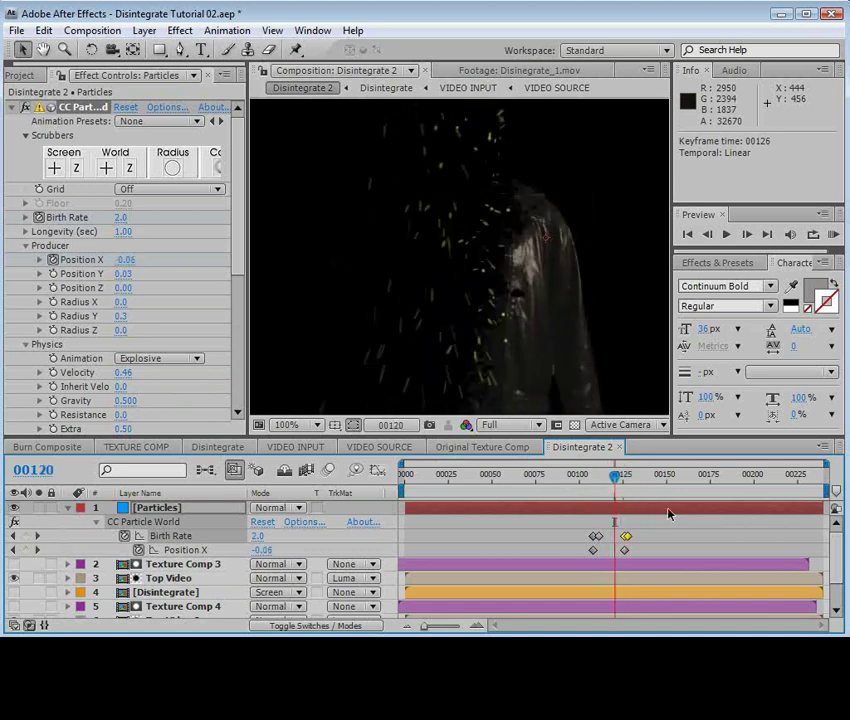
scroll(551, 362, down, 1)
scroll(551, 362, up, 1)
key(grave)
key(grave)
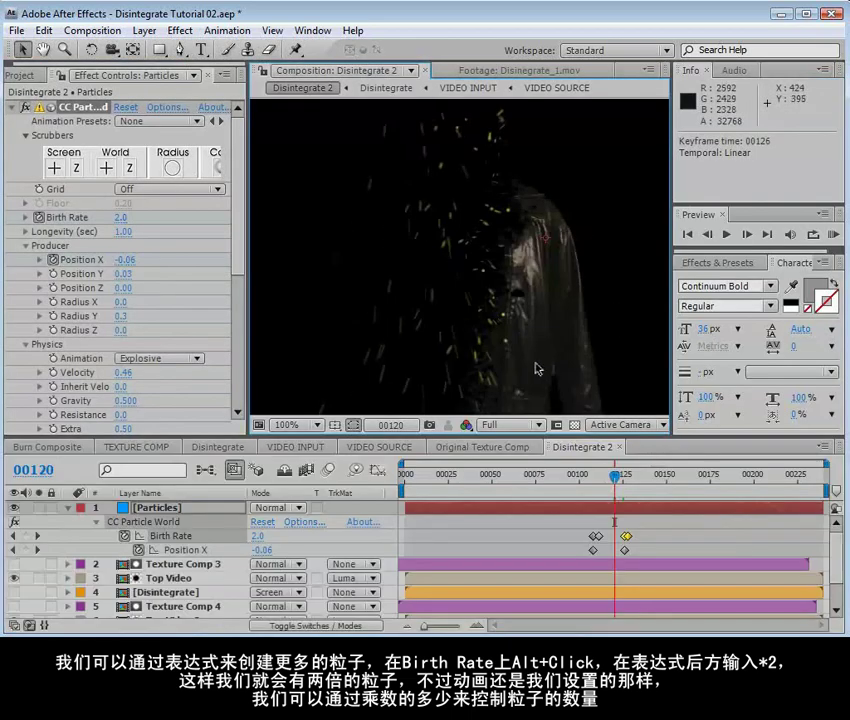
Add an expression to the Birth Rate that multiplies its keyframed value by 2, and check the denser particles over several frames.
click(500, 535)
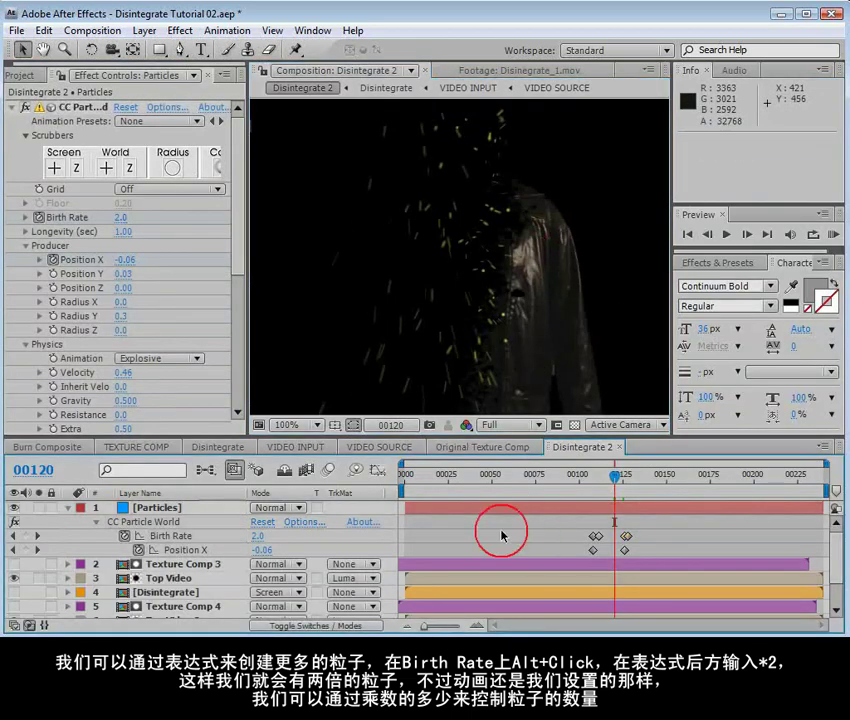
alt+click(125, 537)
click(590, 548)
text(*2)
key(KP_Enter)
mouse_move(613, 516)
mouse_down()
mouse_move(612, 492)
mouse_move(595, 490)
mouse_move(639, 491)
mouse_move(617, 508)
mouse_up()
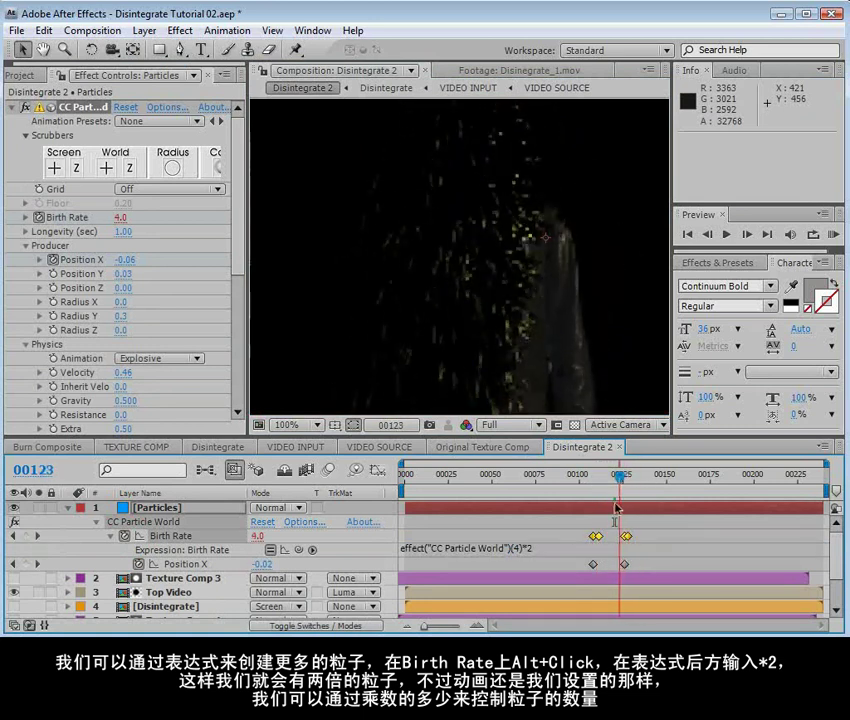
click(530, 549)
click(535, 549)
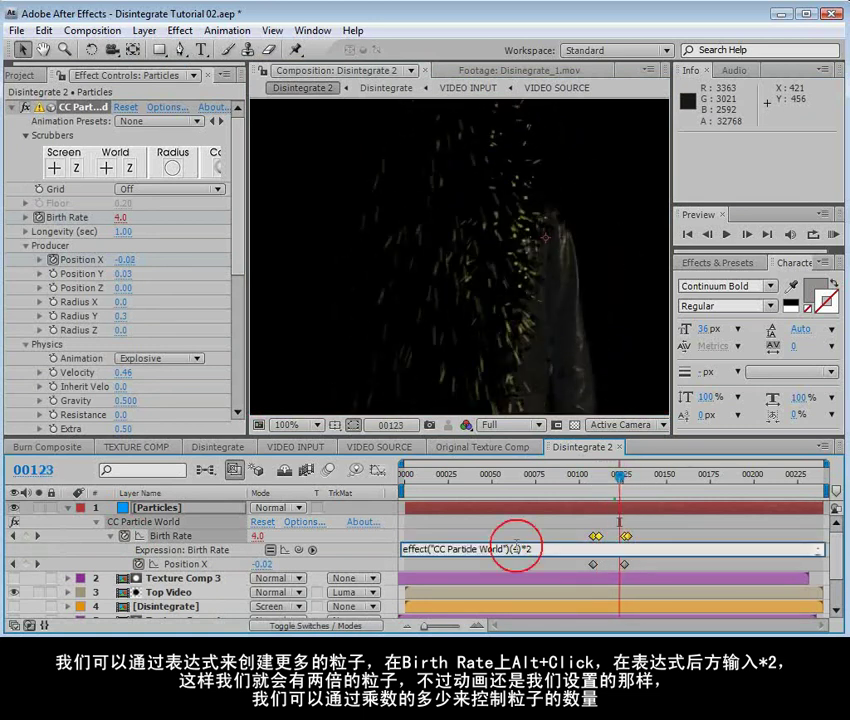
click(531, 538)
click(607, 491)
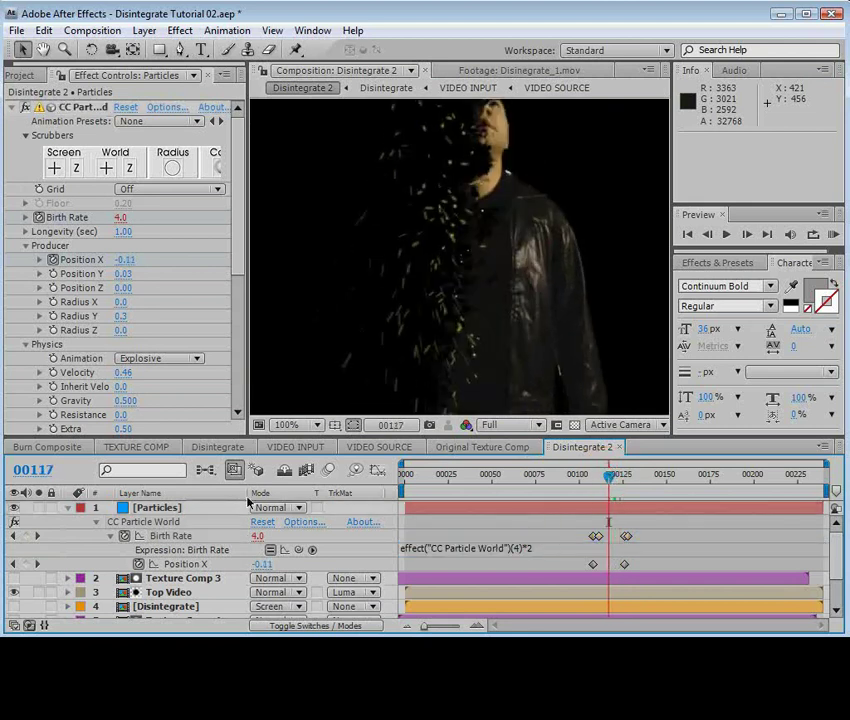
Collapse the Particles layer and turn the BG and Disintegrate layers back on to view the composite at frame 119.
click(68, 508)
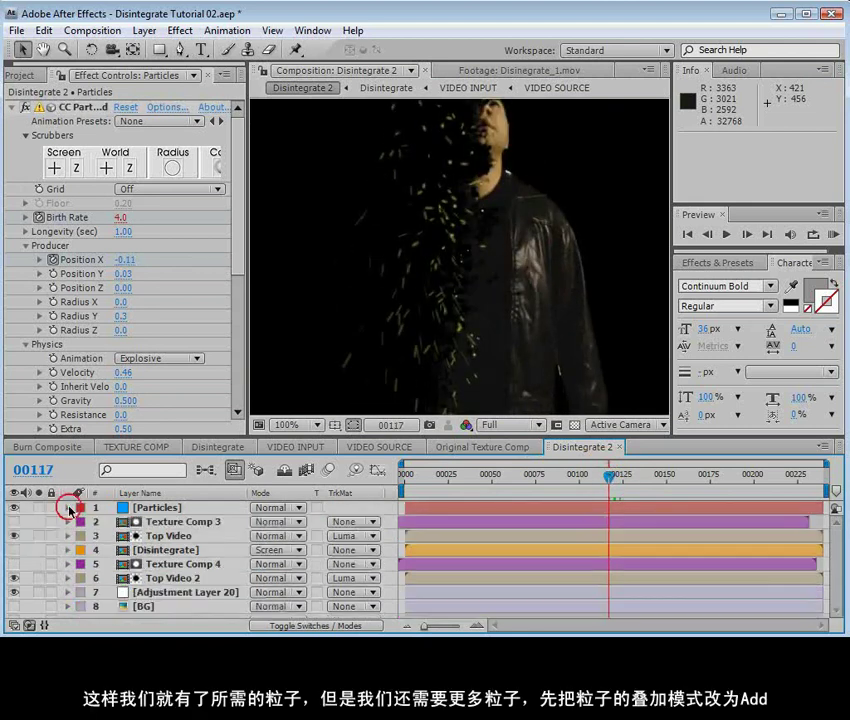
click(13, 606)
scroll(539, 315, down, 1)
drag(614, 478, 612, 477)
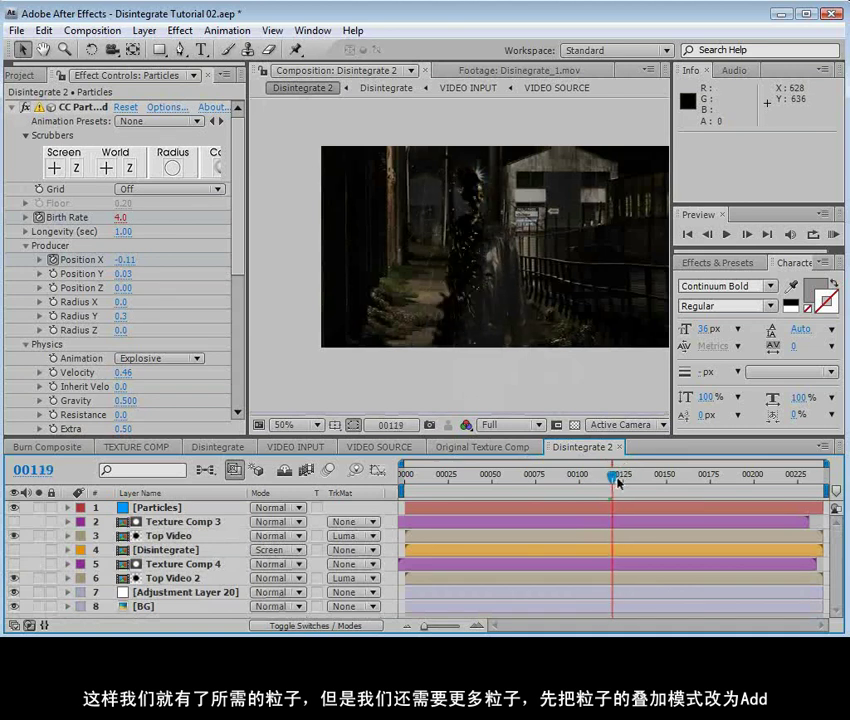
click(14, 564)
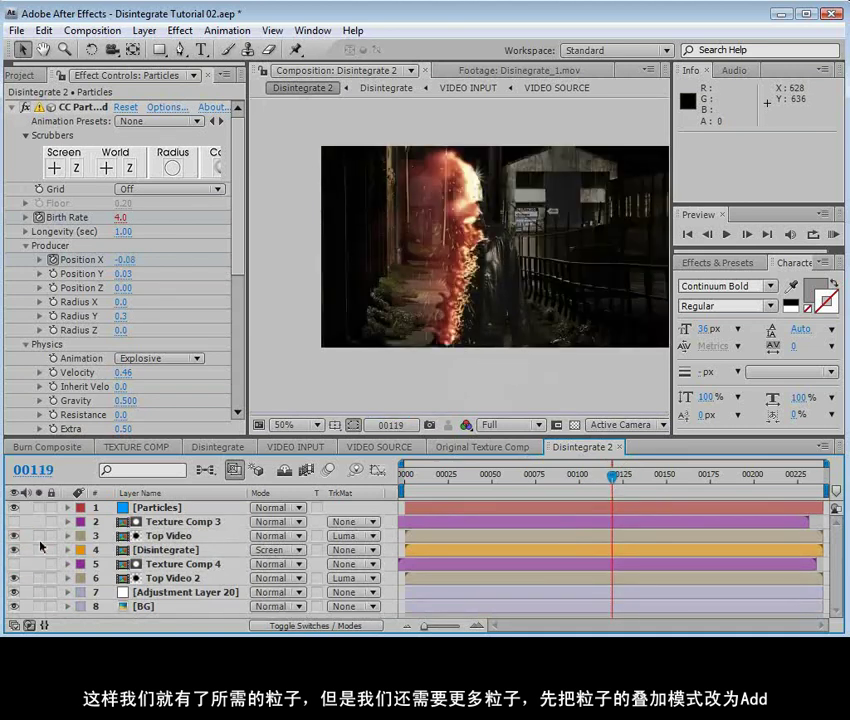
scroll(507, 340, up, 1)
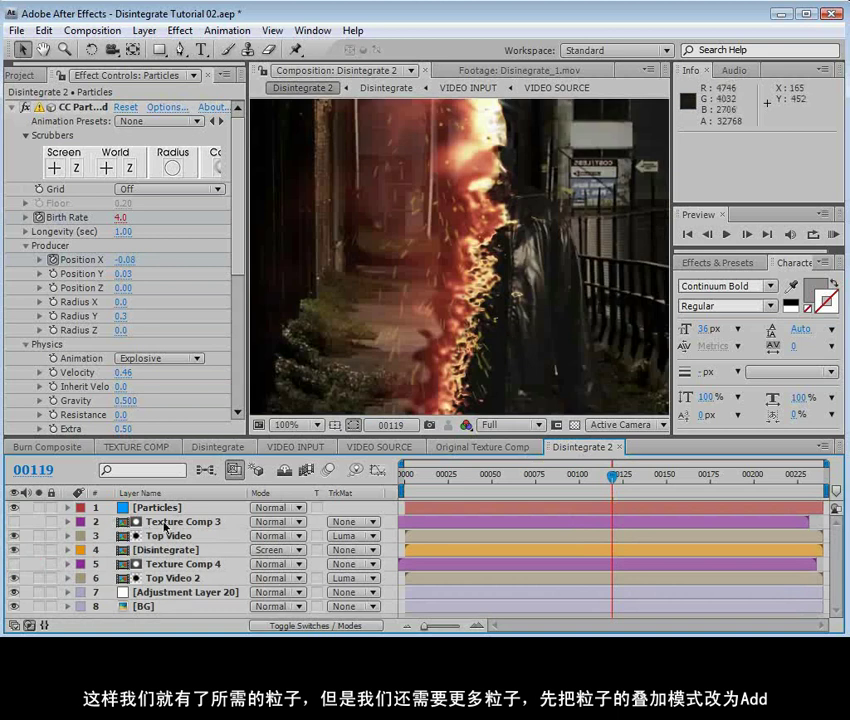
Set the Particles layer's blending mode to Add.
click(220, 508)
key(F4)
key(F4)
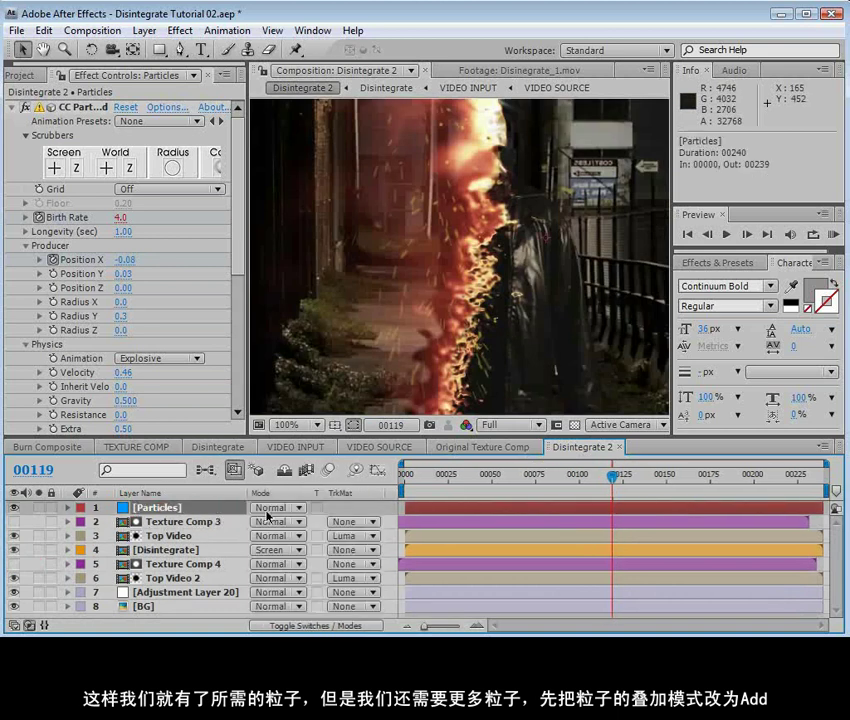
click(270, 508)
click(285, 630)
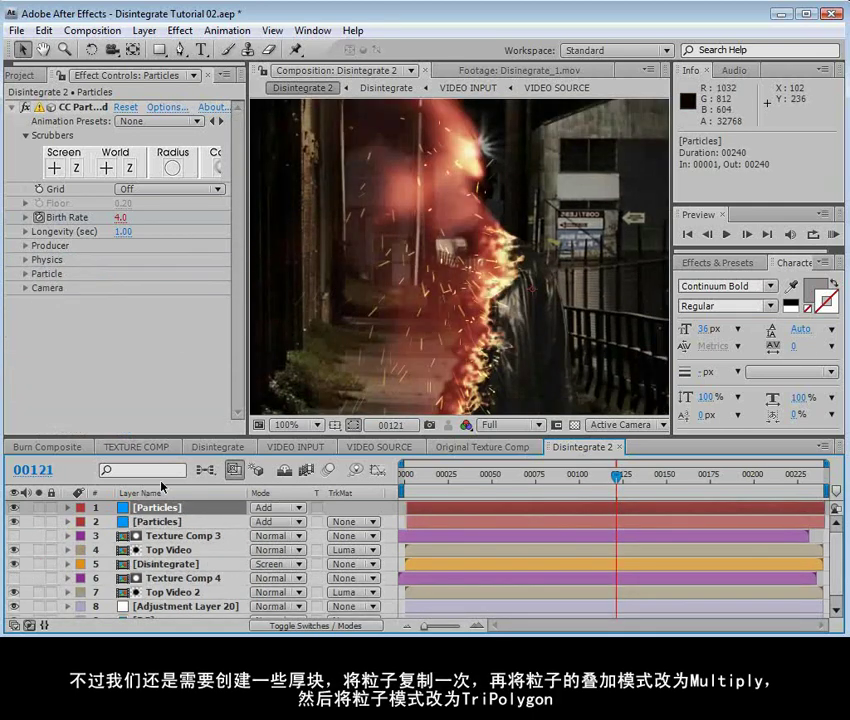
Set the upper Particles copy to Multiply blending and change its Particle Type to TriPolygon.
click(276, 508)
click(318, 412)
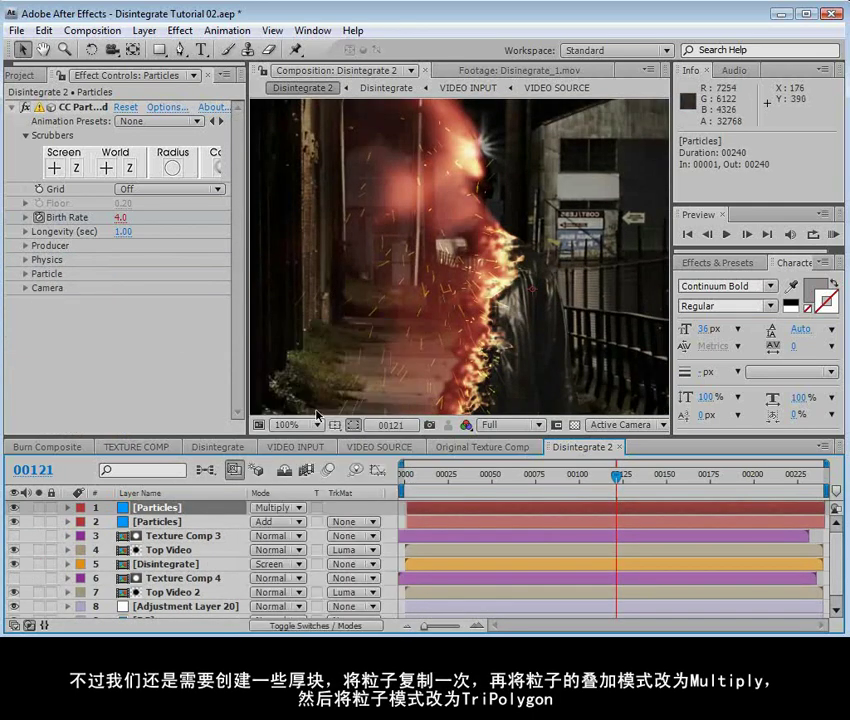
click(23, 260)
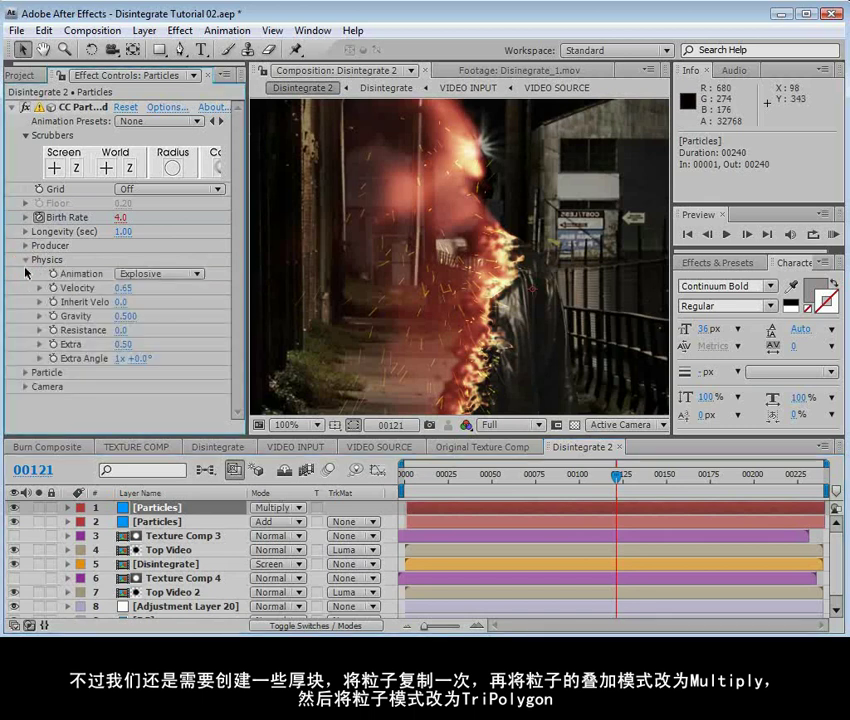
click(26, 372)
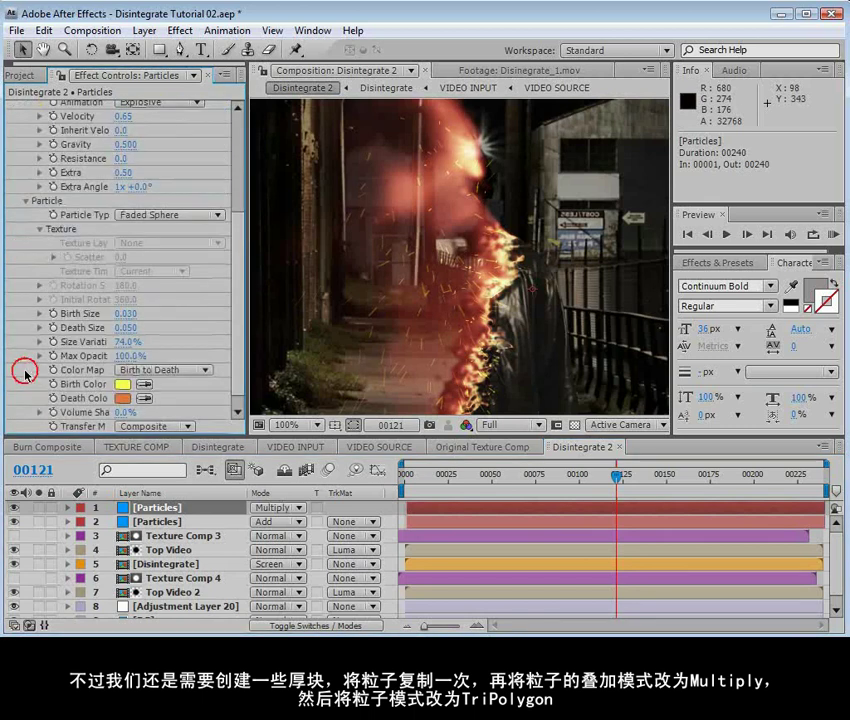
click(172, 215)
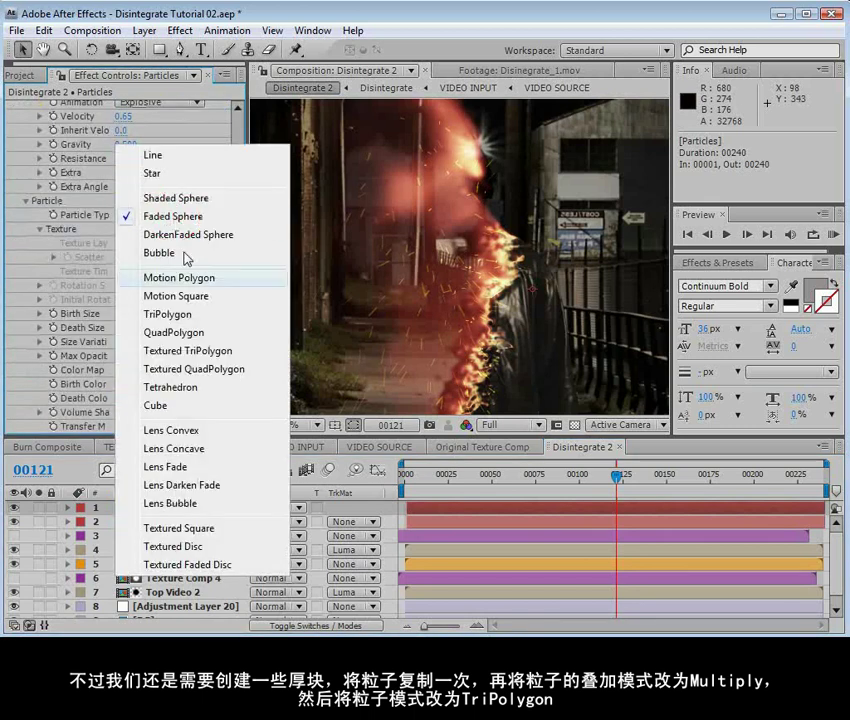
click(180, 315)
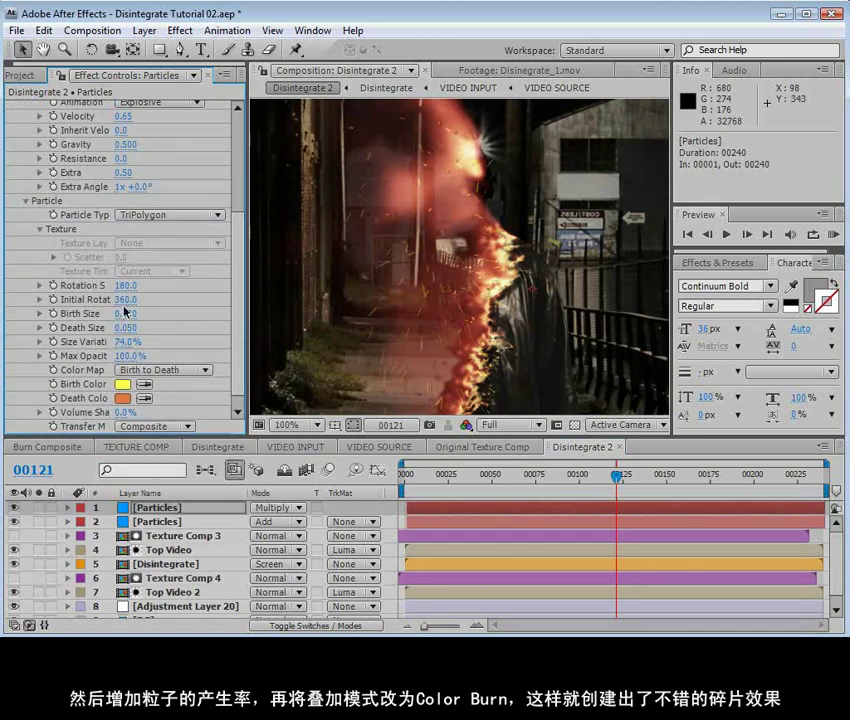
Set the TriPolygon particles' Birth Size to 0.210 and Death Size to 0.200, and switch their layer to Color Burn blending.
mouse_move(122, 316)
mouse_down()
mouse_move(142, 315)
mouse_move(133, 327)
mouse_up()
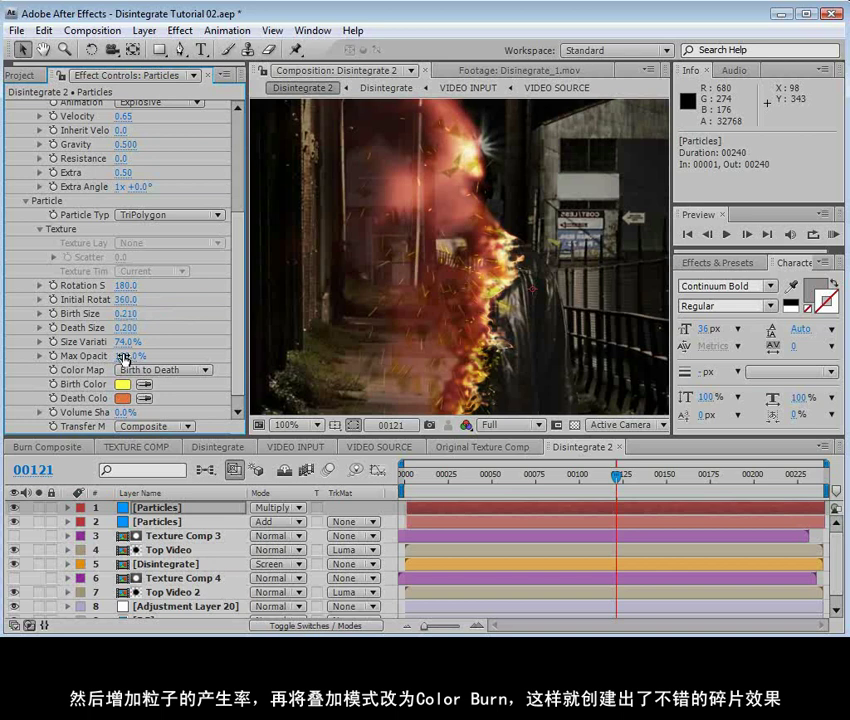
click(297, 510)
click(290, 524)
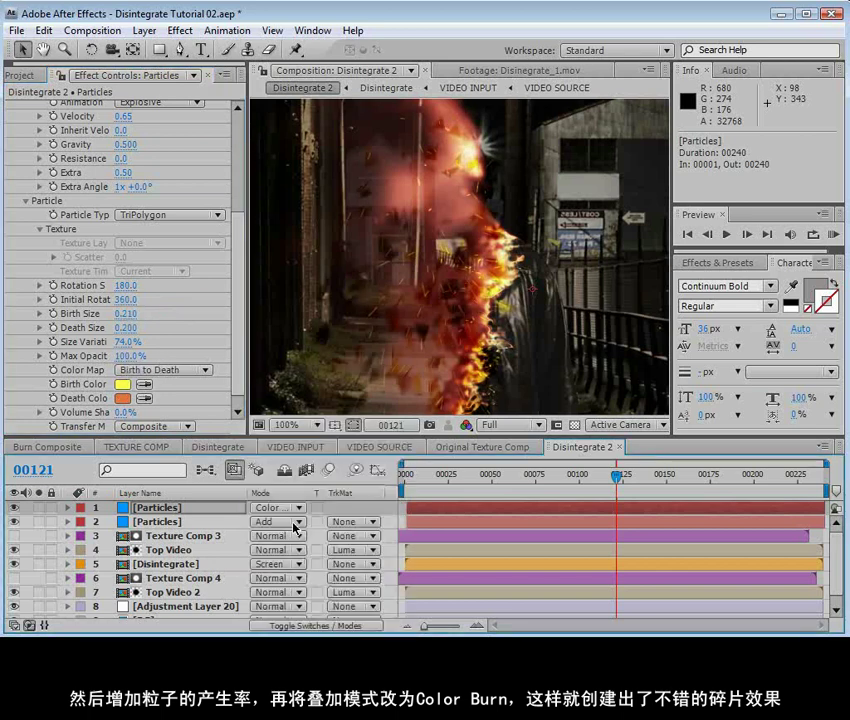
key(grave)
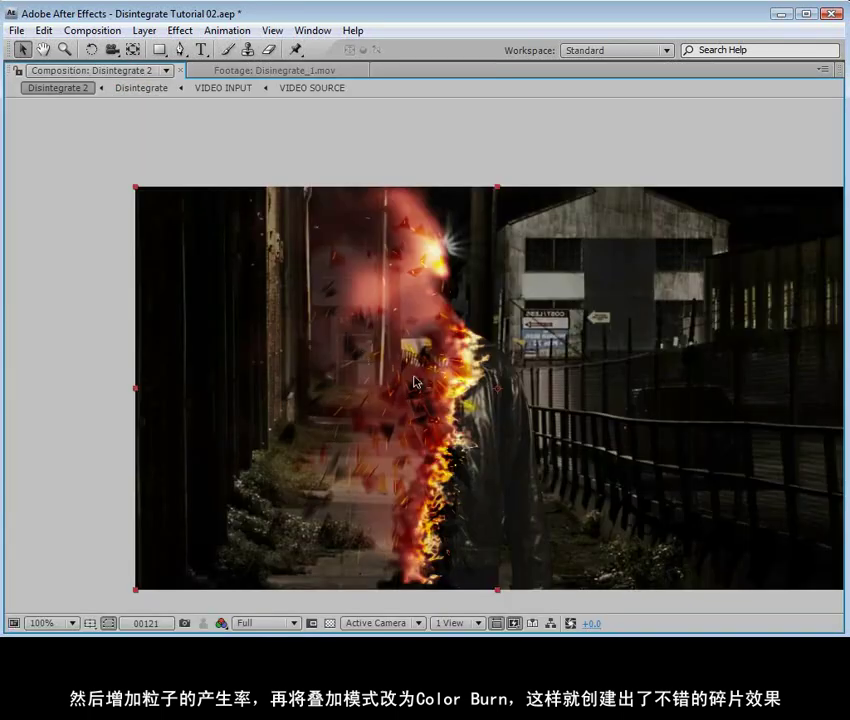
key(grave)
Move the upper Particles layer one frame earlier and shift its Birth Rate and Position X keyframes two frames earlier.
drag(575, 512, 571, 512)
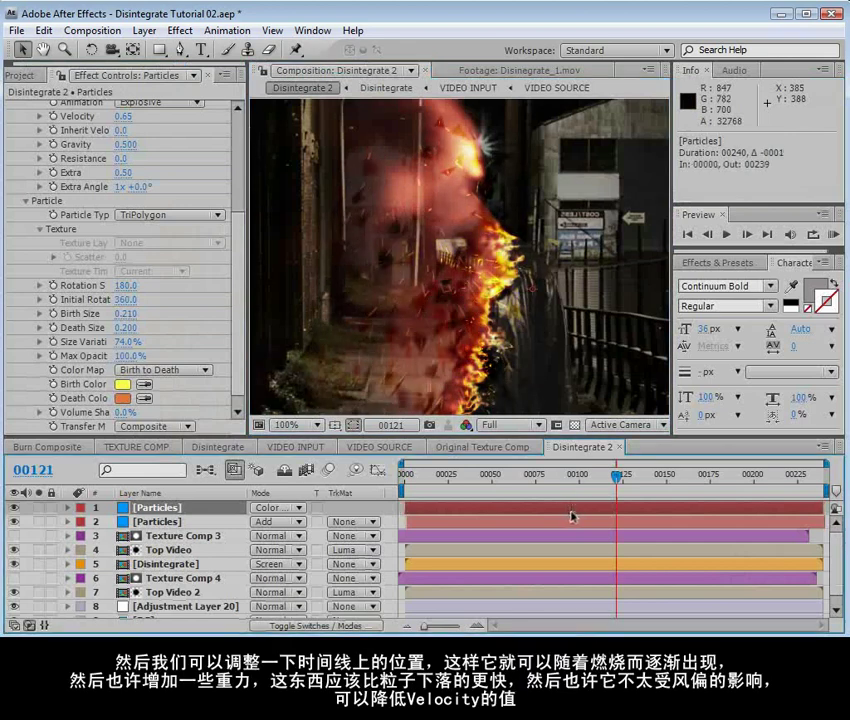
key(u)
drag(621, 549, 620, 568)
mouse_move(616, 477)
mouse_down()
mouse_move(598, 485)
mouse_move(616, 480)
mouse_up()
Set the upper Particles layer's Gravity to 0.720 and Inherit Velocity to 40.0, checking the falling debris on nearby frames.
drag(231, 300, 233, 286)
drag(126, 181, 140, 179)
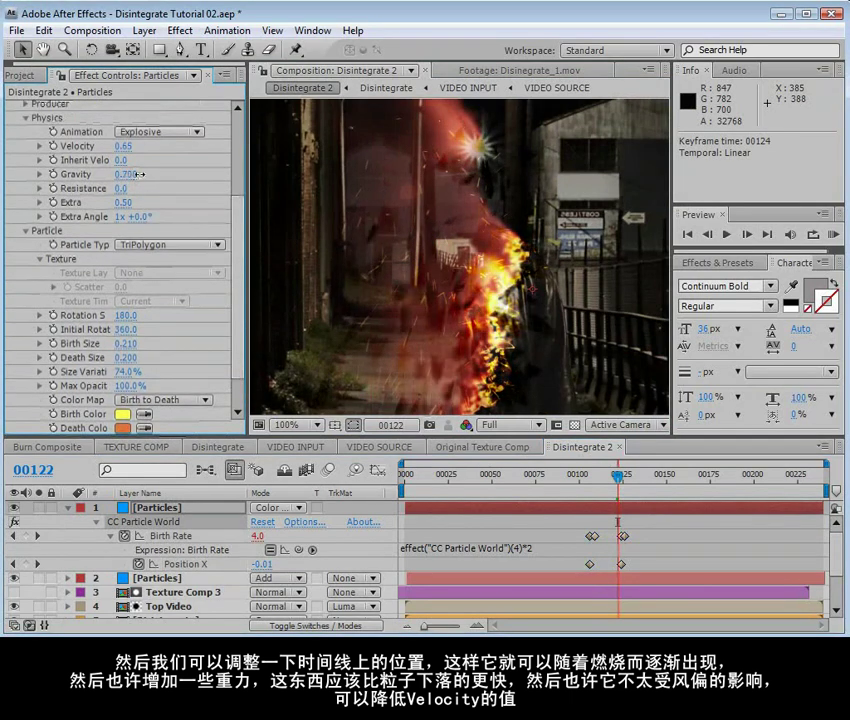
mouse_move(617, 480)
mouse_down()
mouse_move(607, 480)
mouse_move(614, 481)
mouse_up()
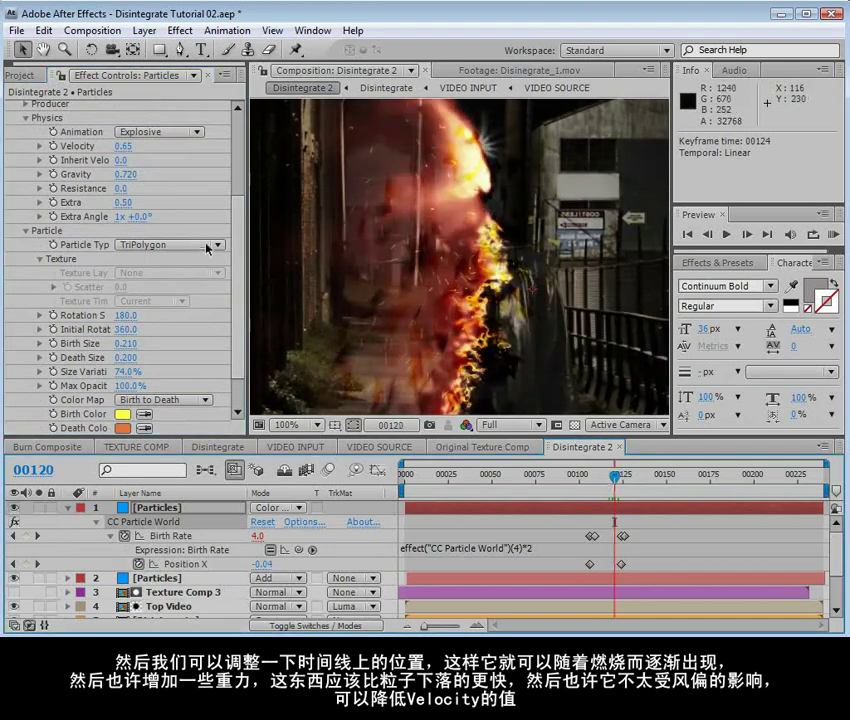
drag(119, 163, 150, 163)
mouse_move(614, 477)
mouse_down()
mouse_move(599, 478)
mouse_move(632, 487)
mouse_move(607, 480)
mouse_move(620, 480)
mouse_up()
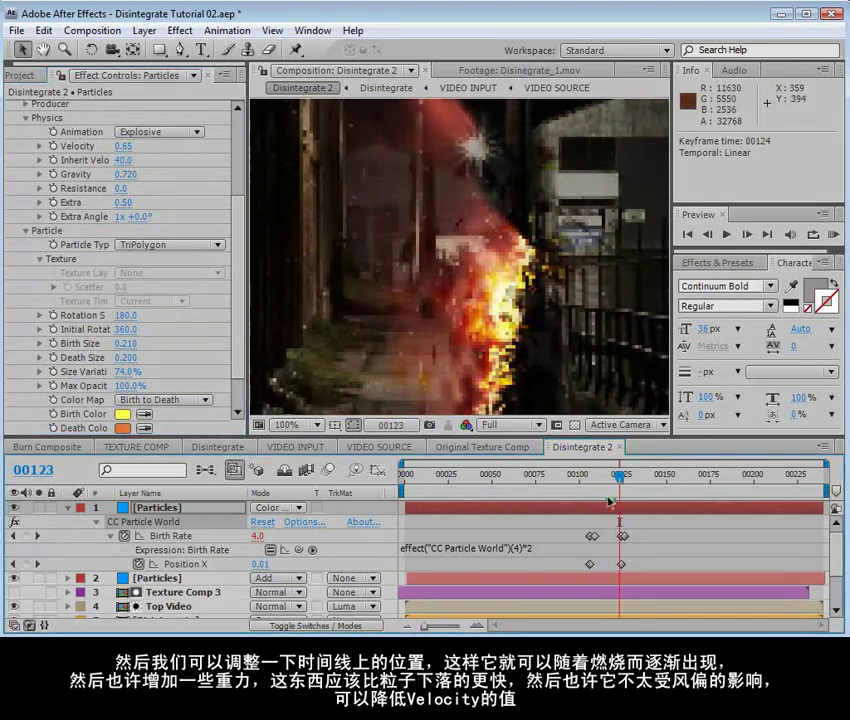
Change the upper Particles layer's blending mode to Classic Color Burn.
click(275, 508)
click(288, 525)
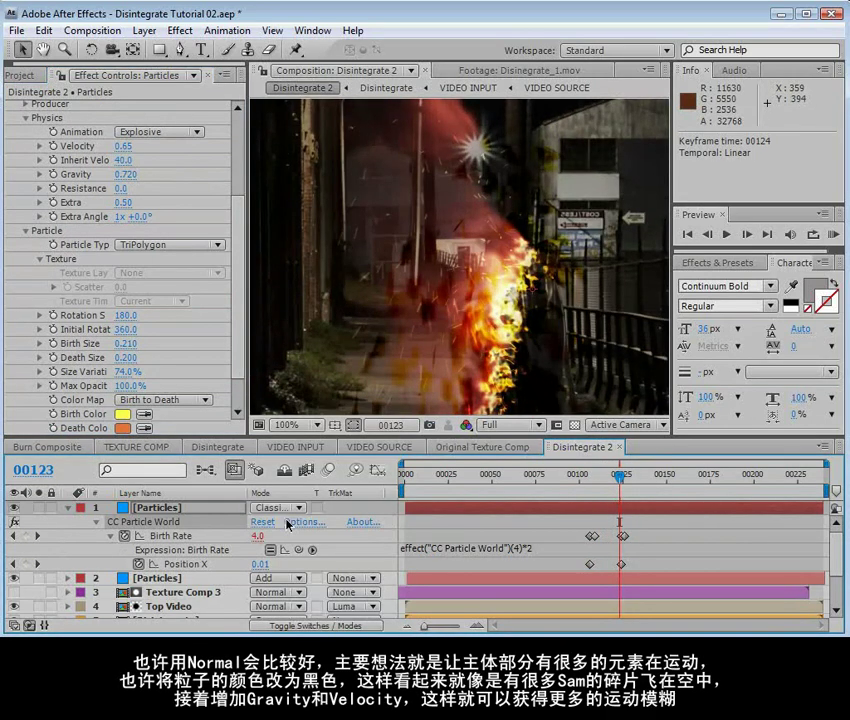
Try Linear Burn blending on the upper Particles layer and check an earlier frame.
key(shift+equal)
key(shift+equal)
key(shift+minus)
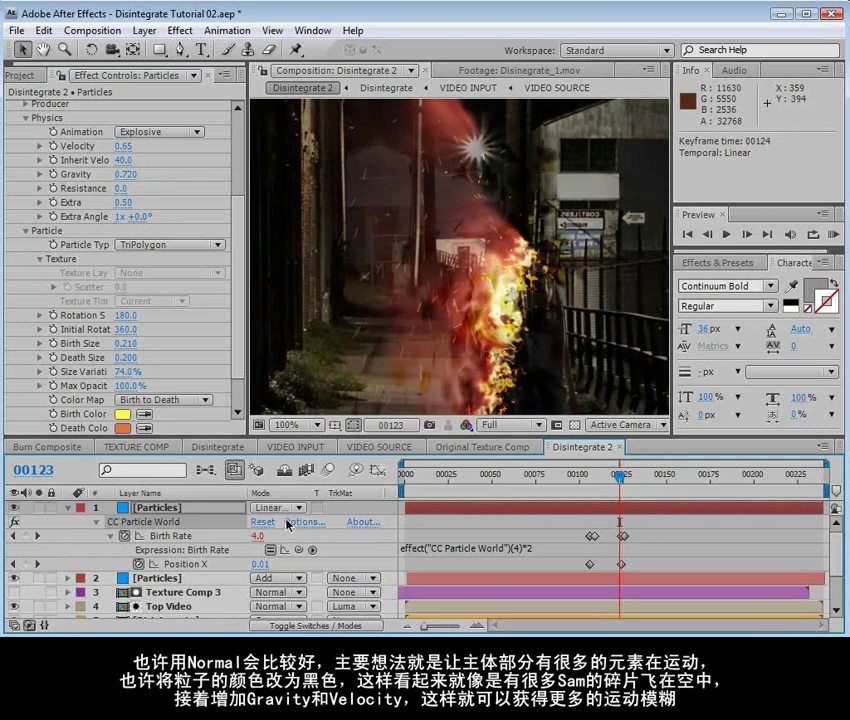
click(279, 508)
key(Escape)
mouse_move(619, 477)
mouse_down()
mouse_move(600, 479)
mouse_move(613, 482)
mouse_up()
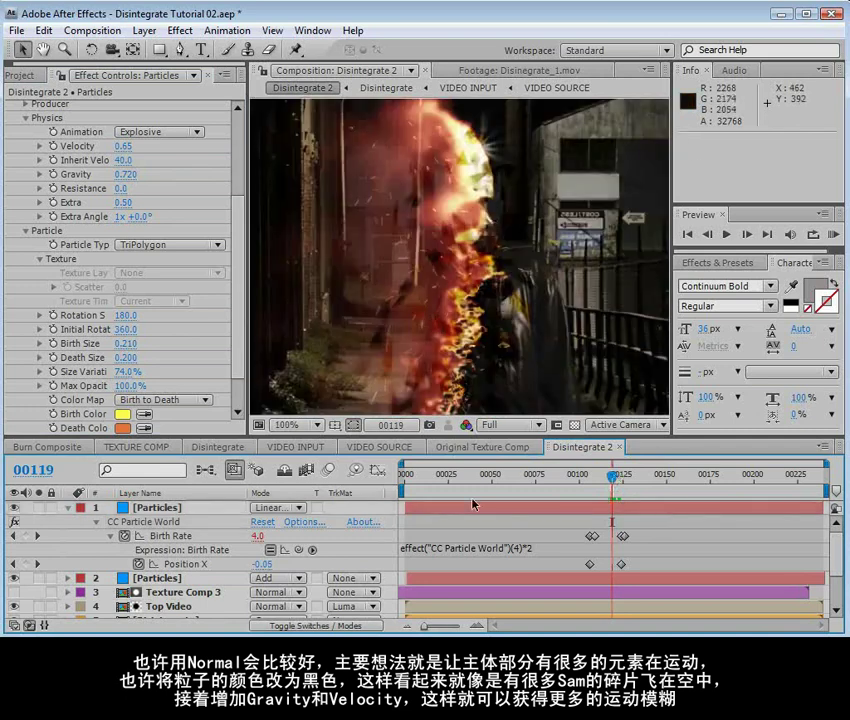
Shift the upper Particles layer to start at frame 4 and set its blending mode to Normal.
click(69, 508)
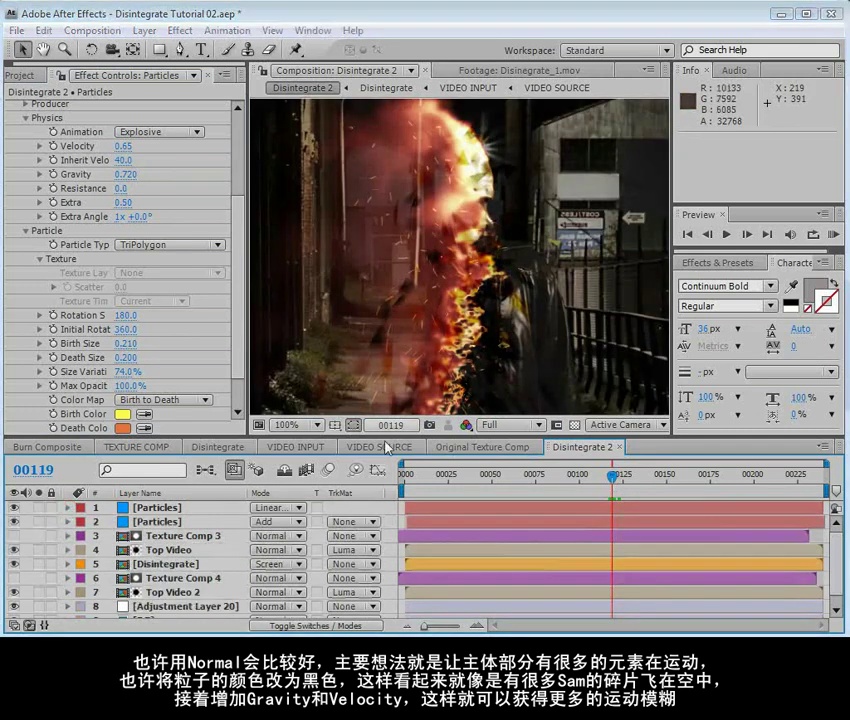
drag(602, 514, 607, 515)
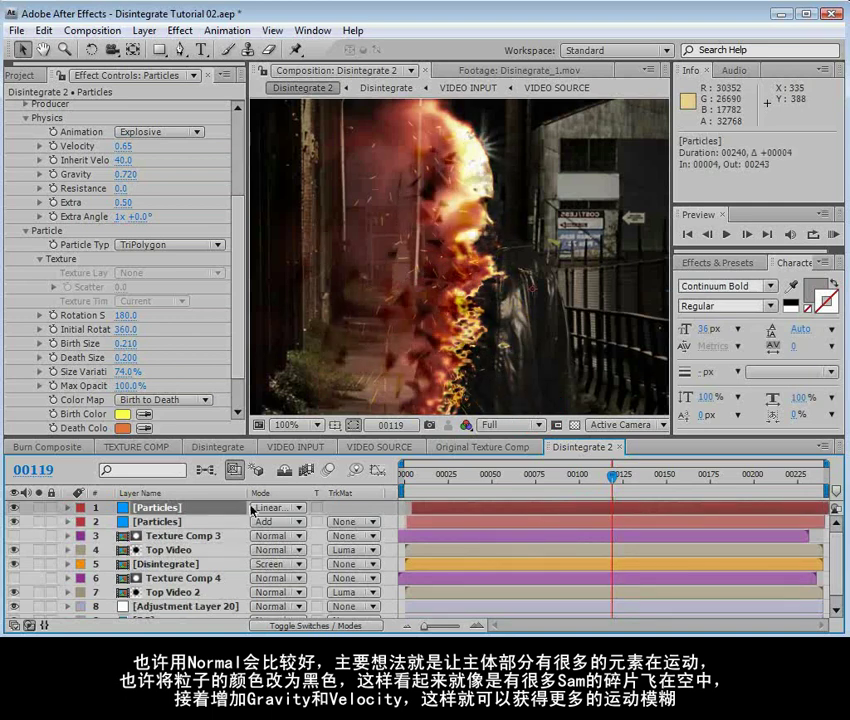
click(252, 508)
click(268, 377)
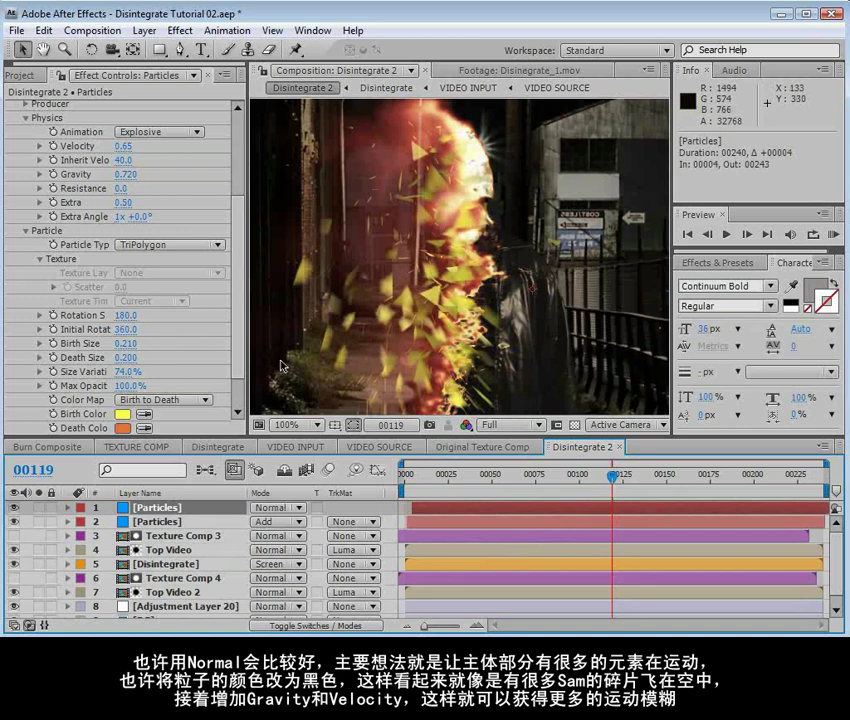
Set the upper Particles layer's Birth Color to black.
scroll(130, 250, down, 2)
click(124, 369)
click(435, 531)
drag(482, 554, 484, 556)
click(380, 388)
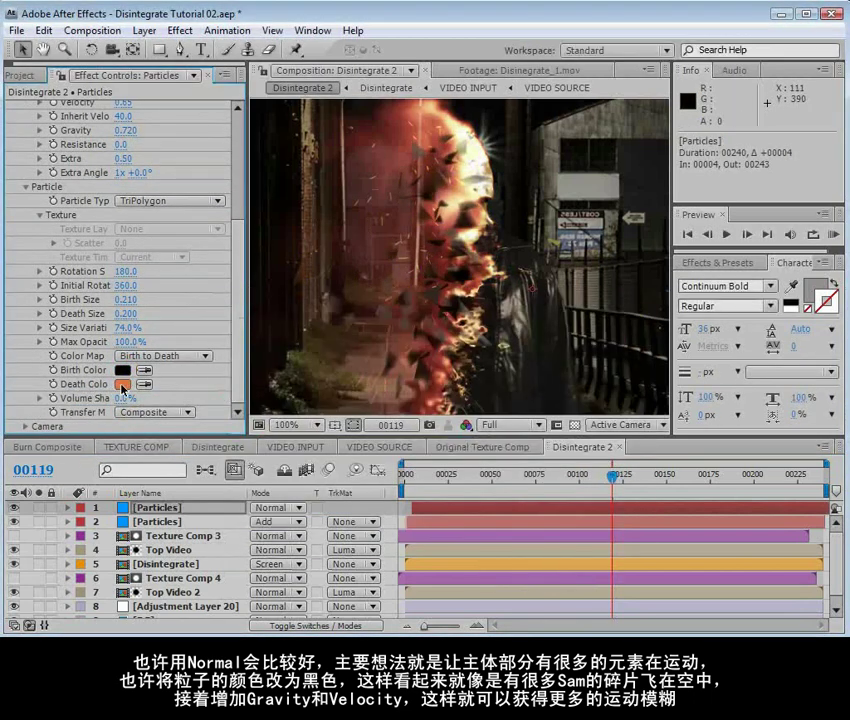
Set the upper Particles layer's Death Color to black.
click(125, 385)
drag(412, 459, 435, 332)
drag(517, 304, 466, 435)
drag(313, 524, 409, 571)
click(468, 566)
text(0)
click(543, 459)
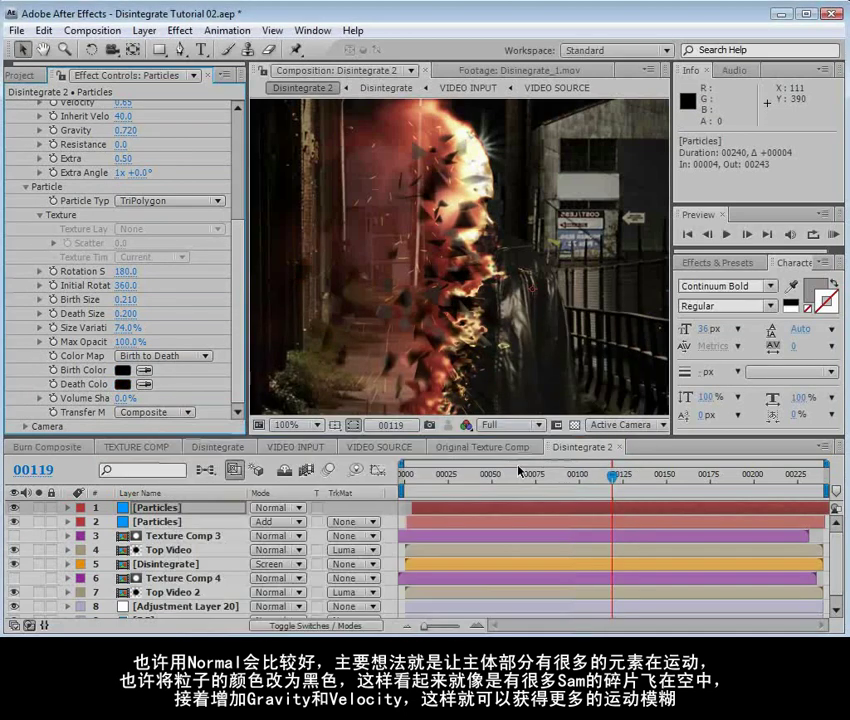
Set the upper Particles layer's Velocity to 0.92 and Gravity to 0.840, and reduce its Birth Size to 0.050.
drag(598, 485, 609, 481)
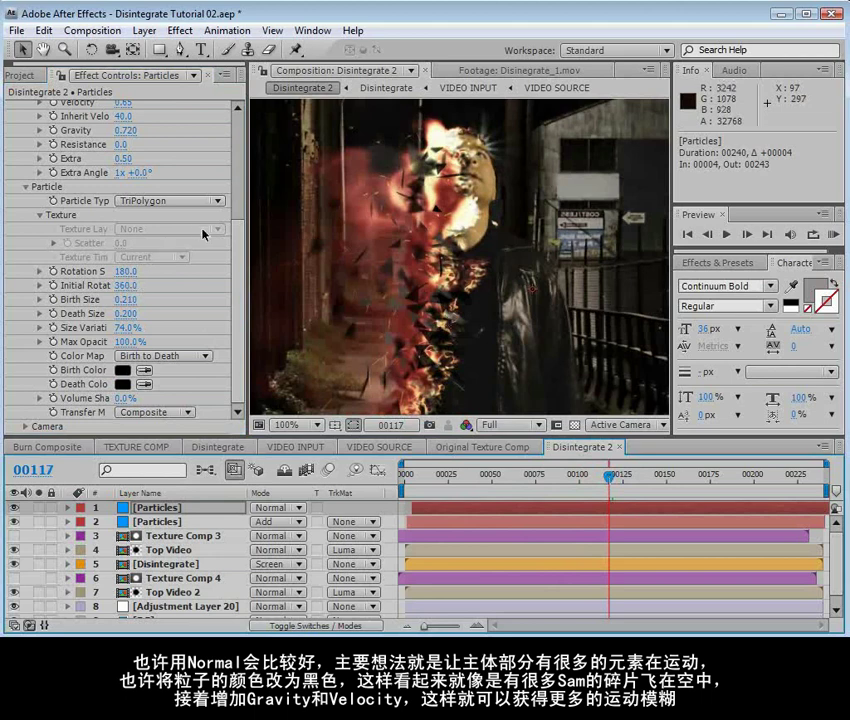
scroll(203, 233, up, 5)
click(133, 197)
drag(133, 197, 133, 230)
scroll(232, 297, down, 3)
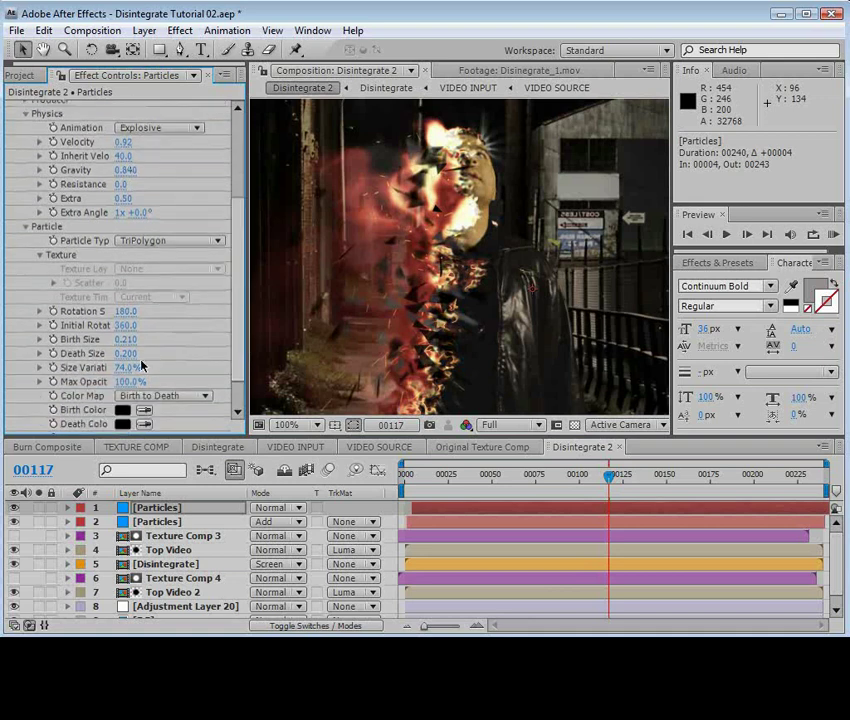
drag(128, 347, 124, 347)
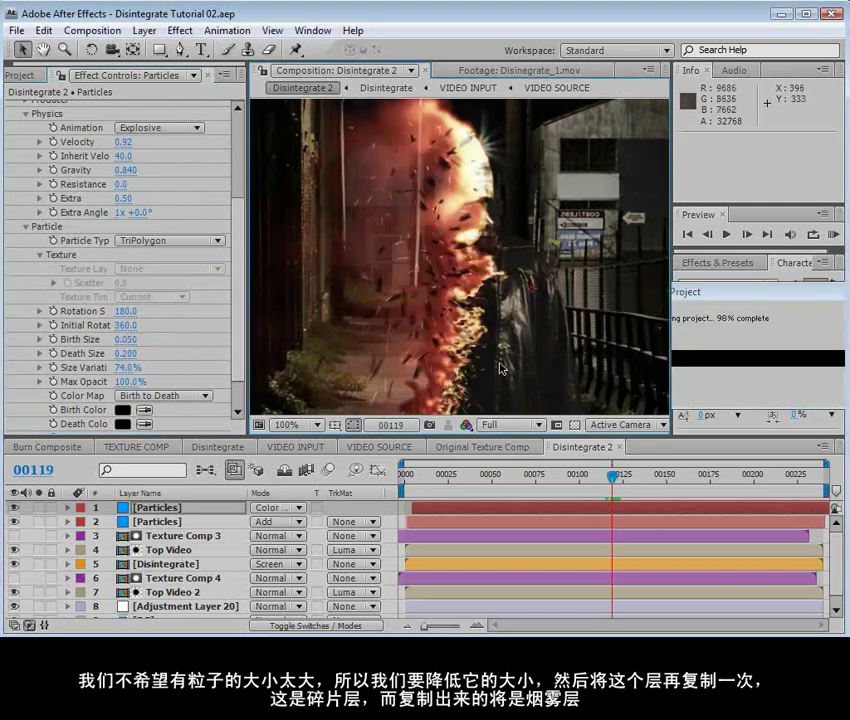
Duplicate the topmost Particles layer and rename the lower of the two copies Chunks.
click(153, 505)
key(ctrl+d)
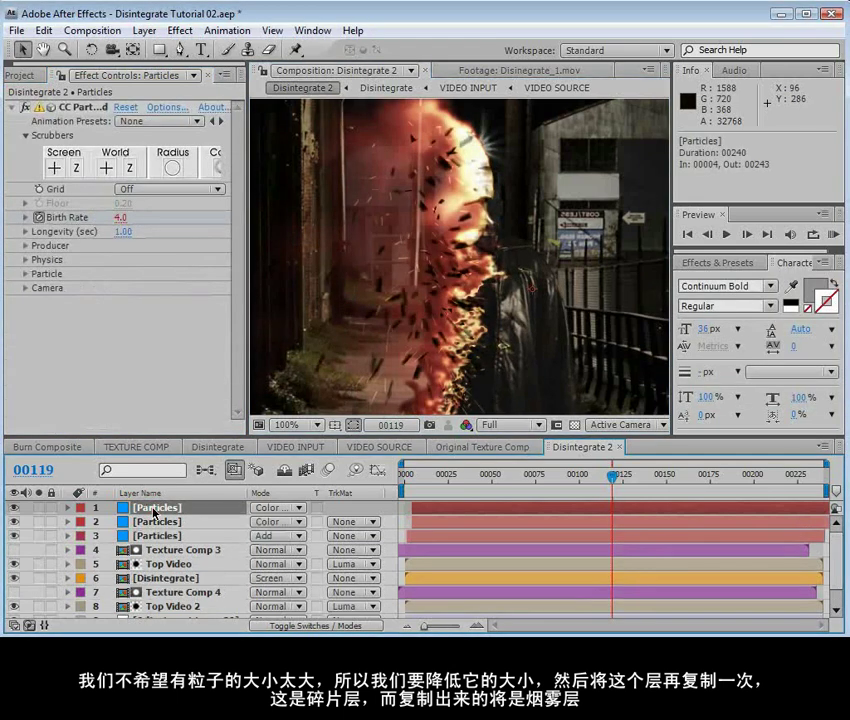
click(157, 522)
key(Return)
text(C)
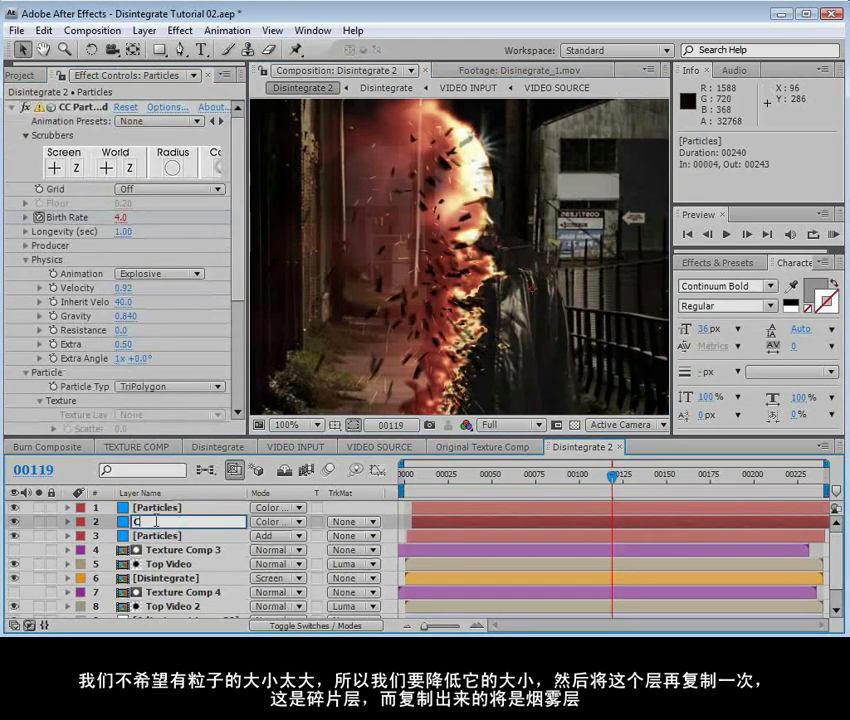
text(hunks)
key(Return)
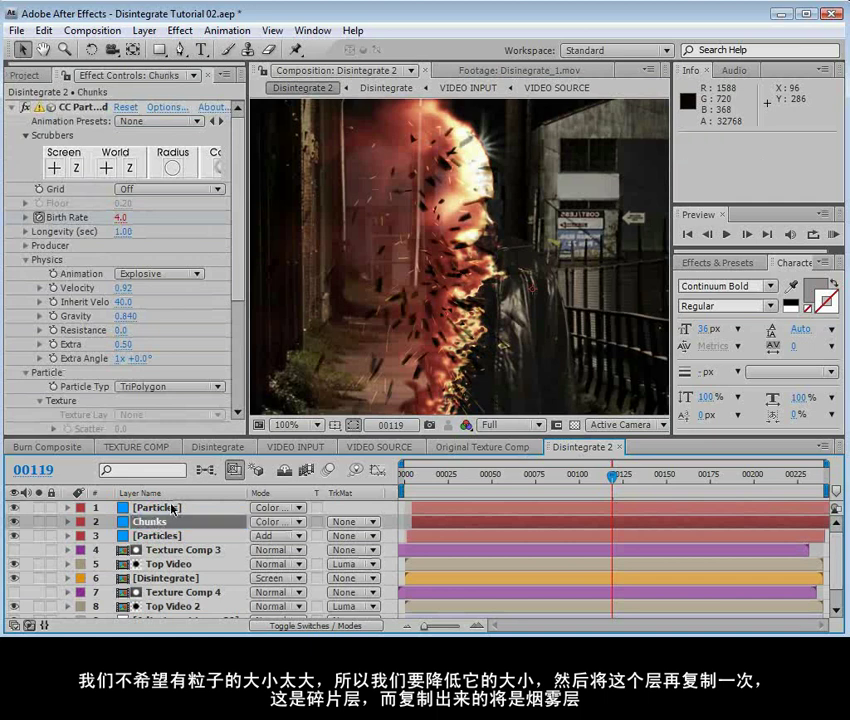
Rename the duplicated particle layer on top of the stack Smoke.
click(172, 509)
key(Return)
text(Smoke)
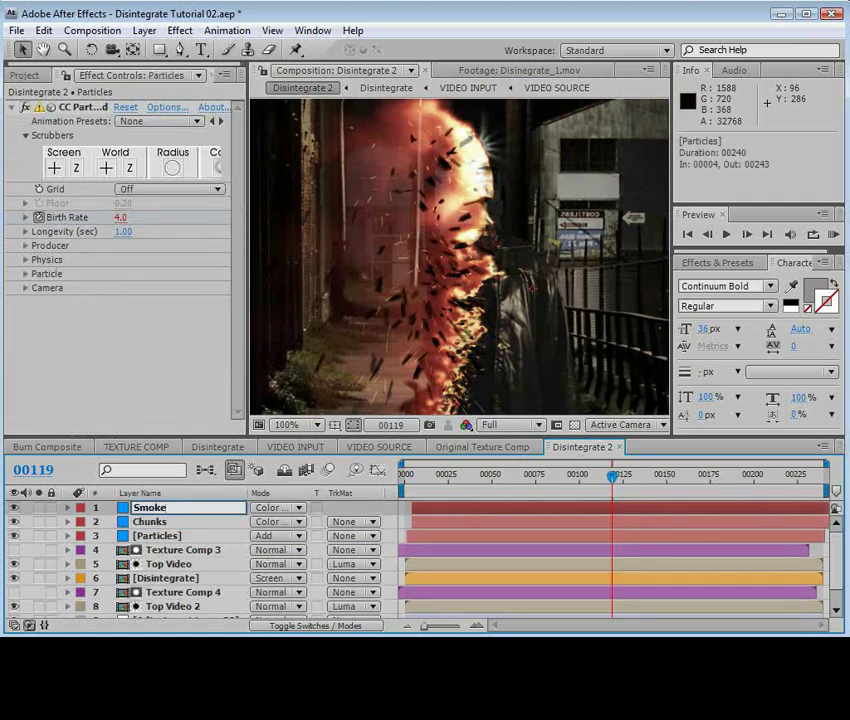
key(Return)
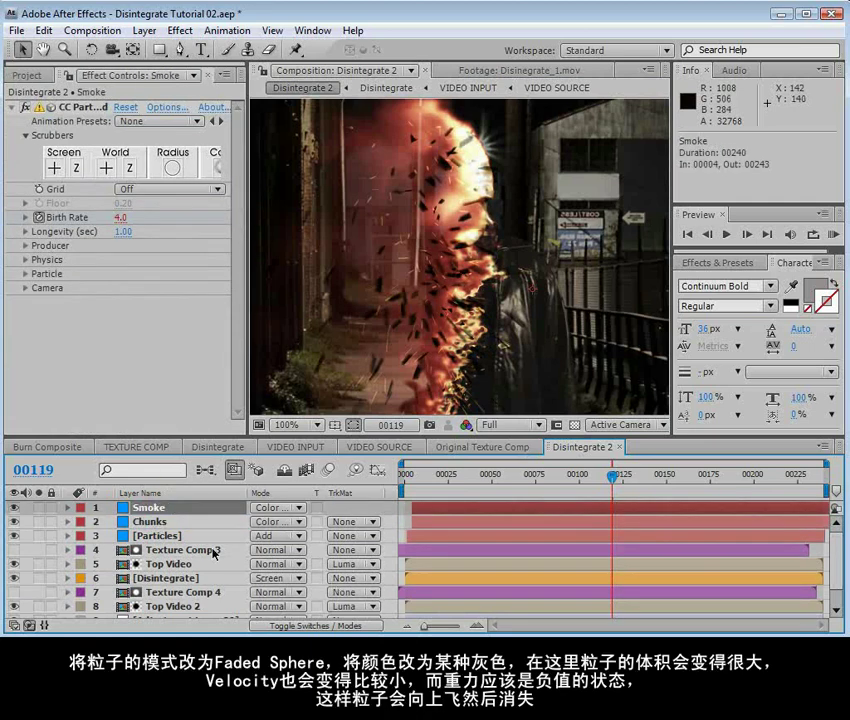
Change the Smoke layer's particle type to Faded Sphere.
click(26, 274)
click(167, 259)
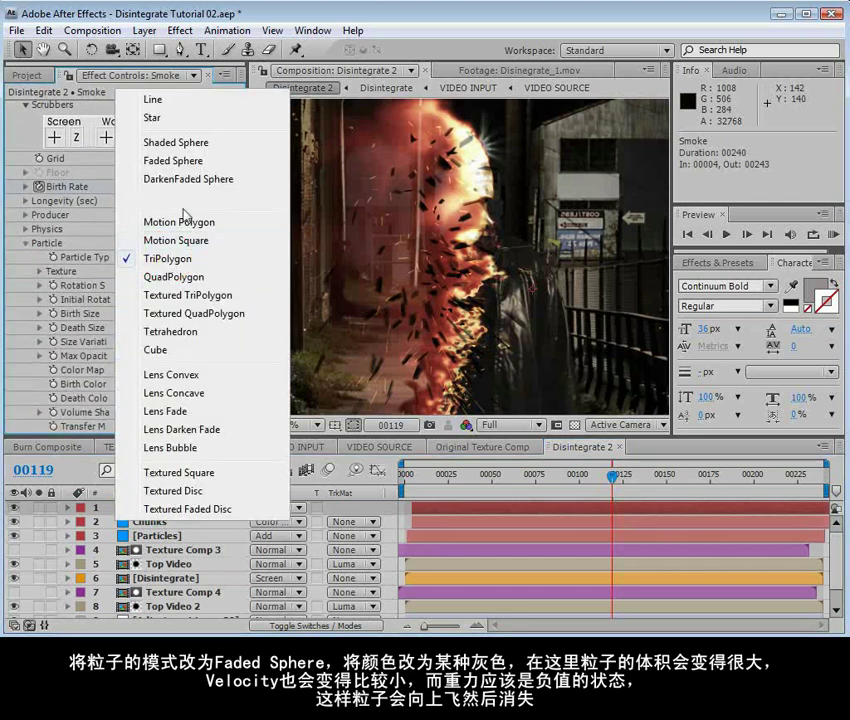
click(226, 172)
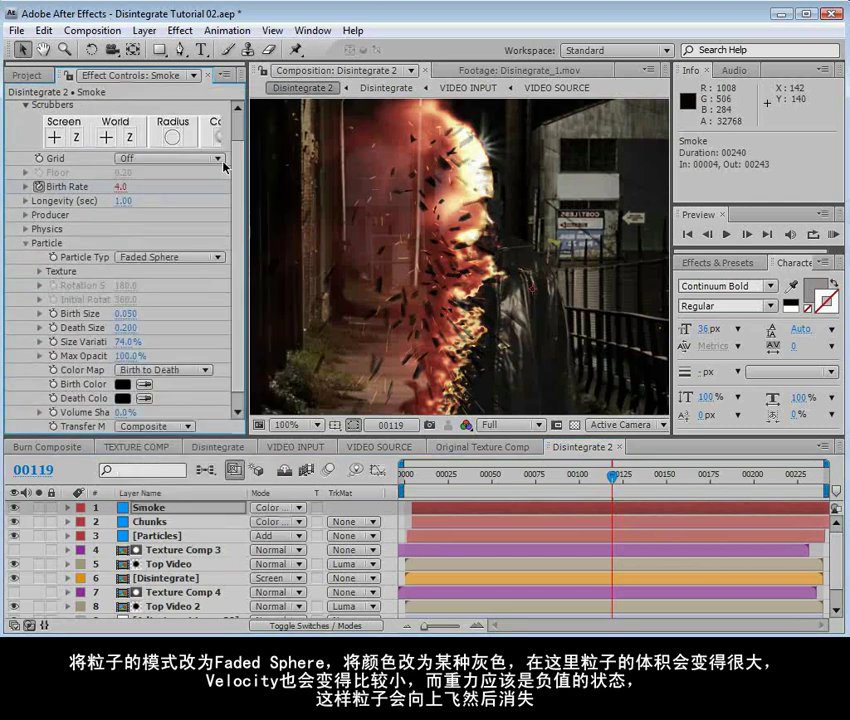
Set the Smoke particles' Birth Color to a light pinkish gray and their Death Color to a light gray.
click(121, 388)
click(205, 512)
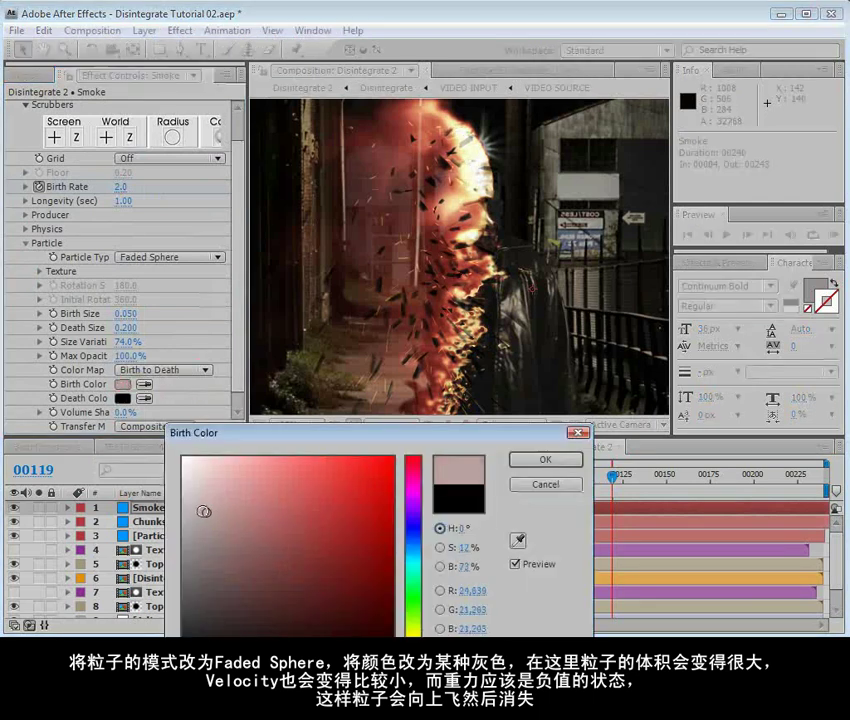
click(544, 459)
click(121, 398)
click(209, 499)
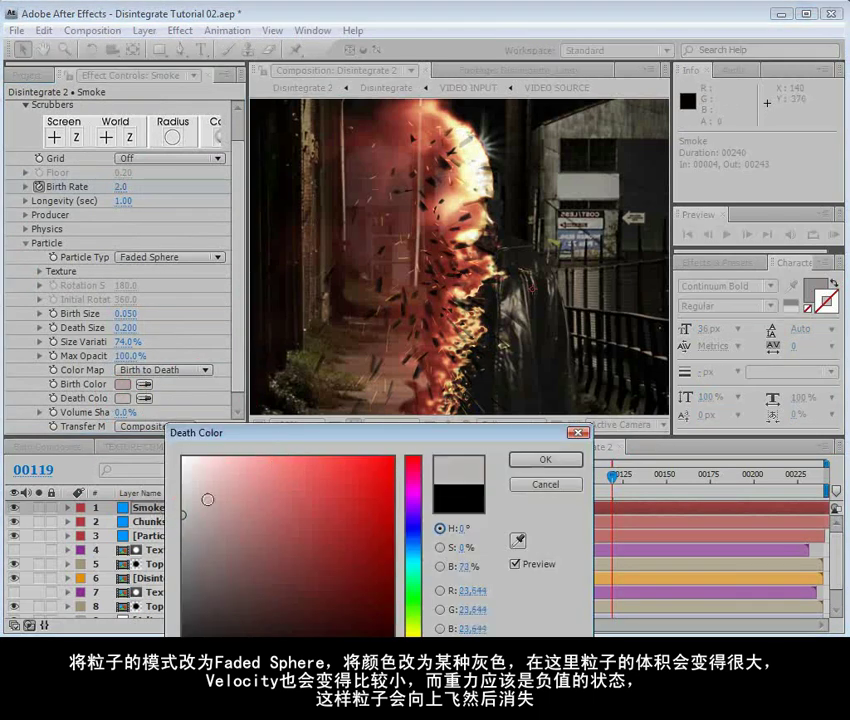
click(545, 458)
Switch the Smoke layer to Screen blending and raise its particles' Death Size to 2.190.
click(275, 507)
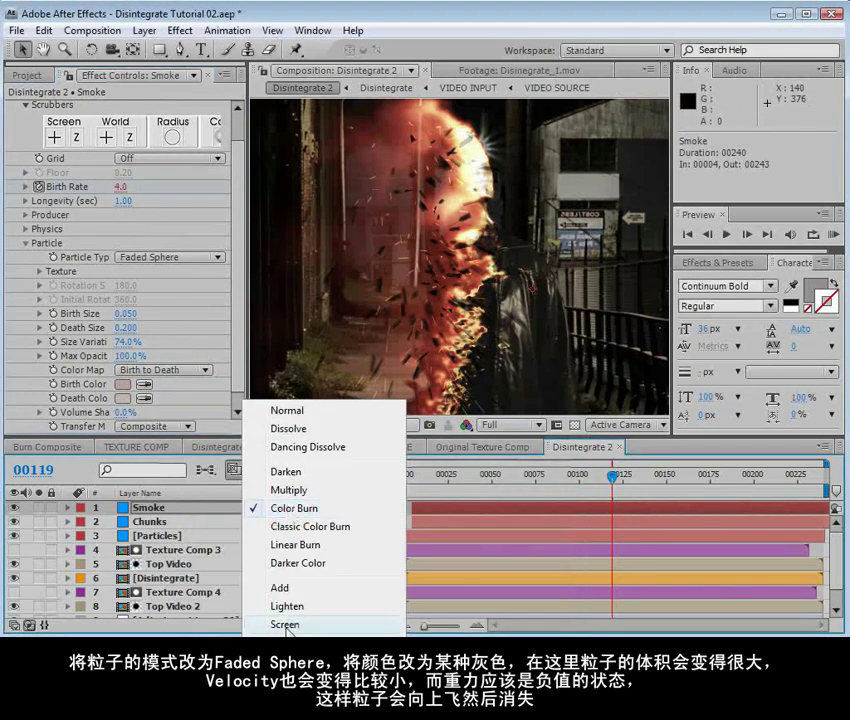
click(285, 623)
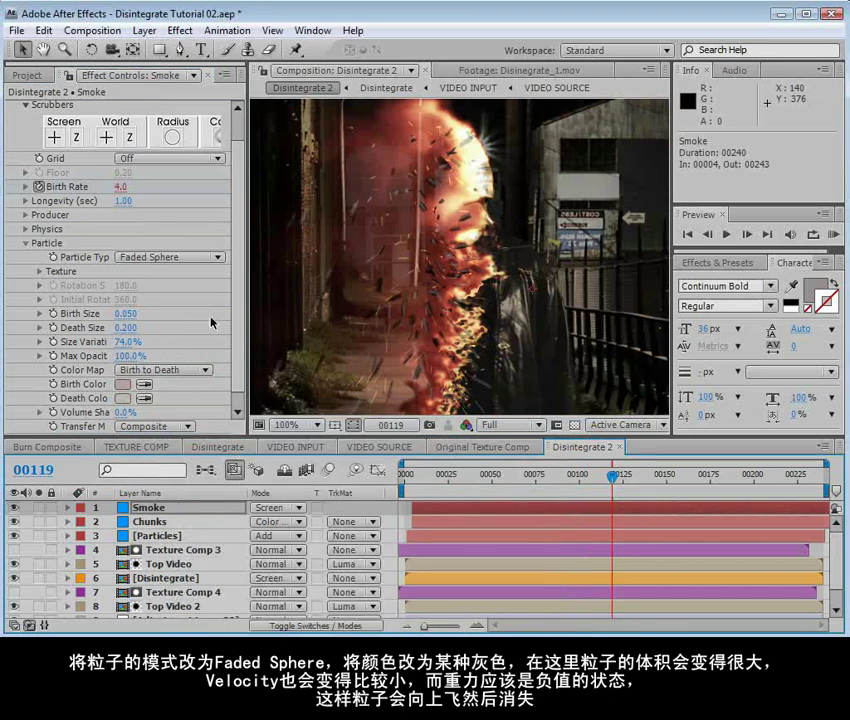
click(238, 349)
drag(125, 317, 275, 316)
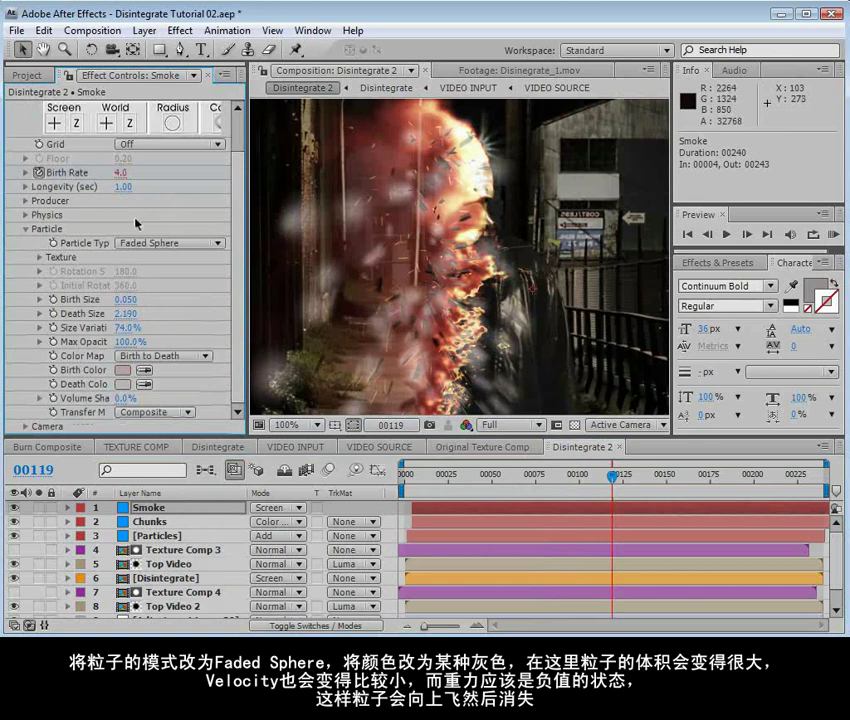
Set the Smoke particles' Velocity to 0.39 and Gravity to -1.140.
click(26, 201)
click(26, 300)
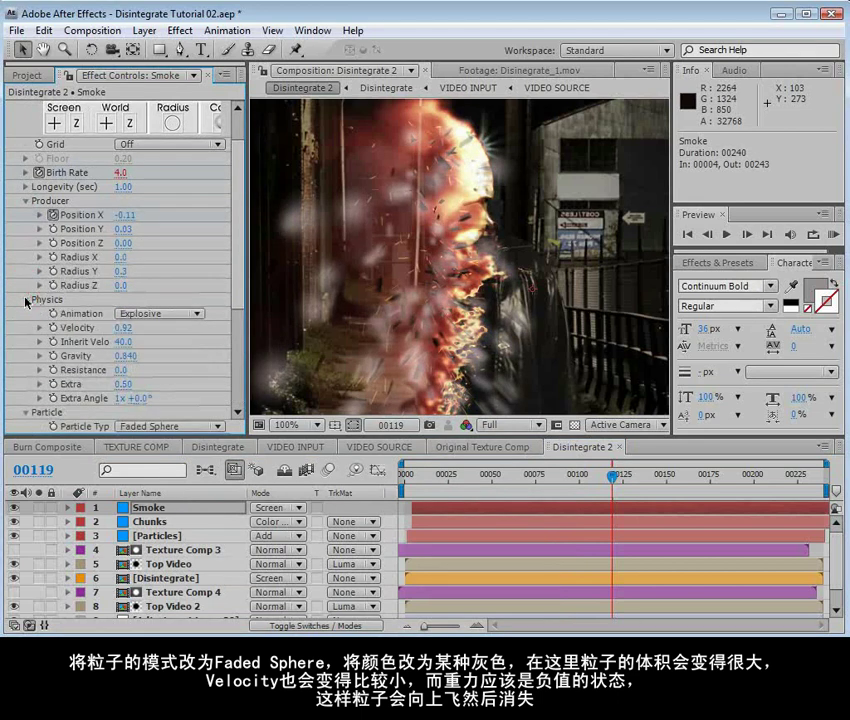
scroll(148, 277, down, 3)
drag(116, 232, 4, 287)
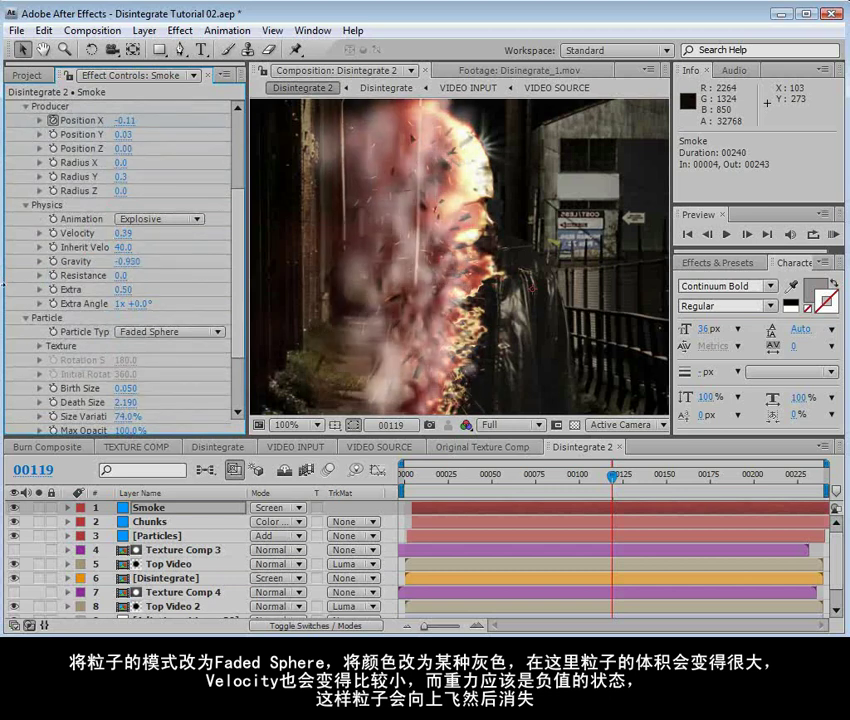
drag(131, 266, 171, 313)
Set the Smoke particles' Transfer Mode to Screen, with Birth Size 0.360 and Death Size 3.250.
scroll(162, 314, down, 2)
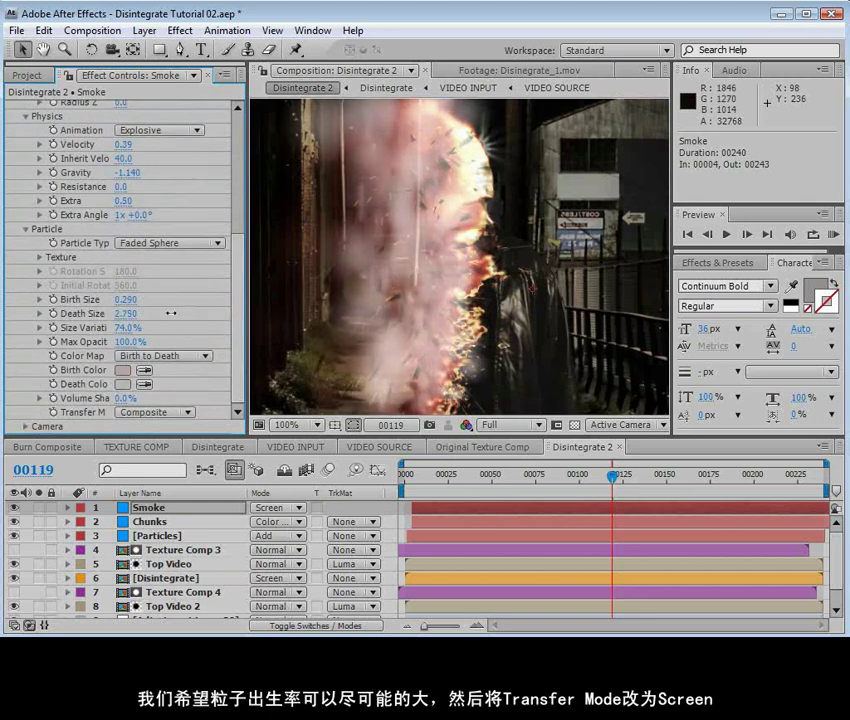
click(127, 414)
click(150, 435)
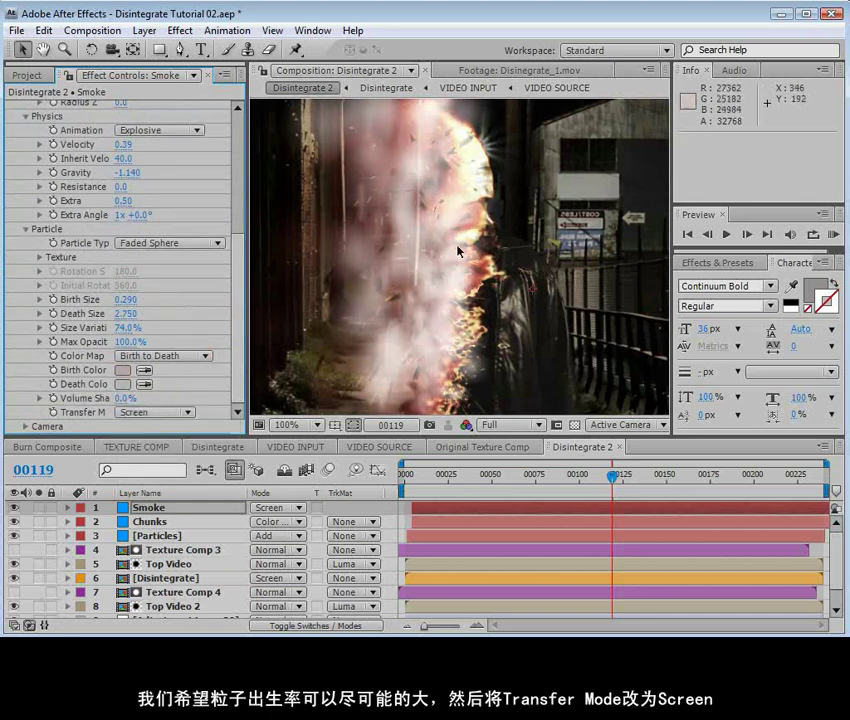
drag(133, 314, 94, 316)
Reshape the Smoke effect's Opacity Map so particles fade in from zero at birth and fade out toward death.
scroll(240, 330, up, 5)
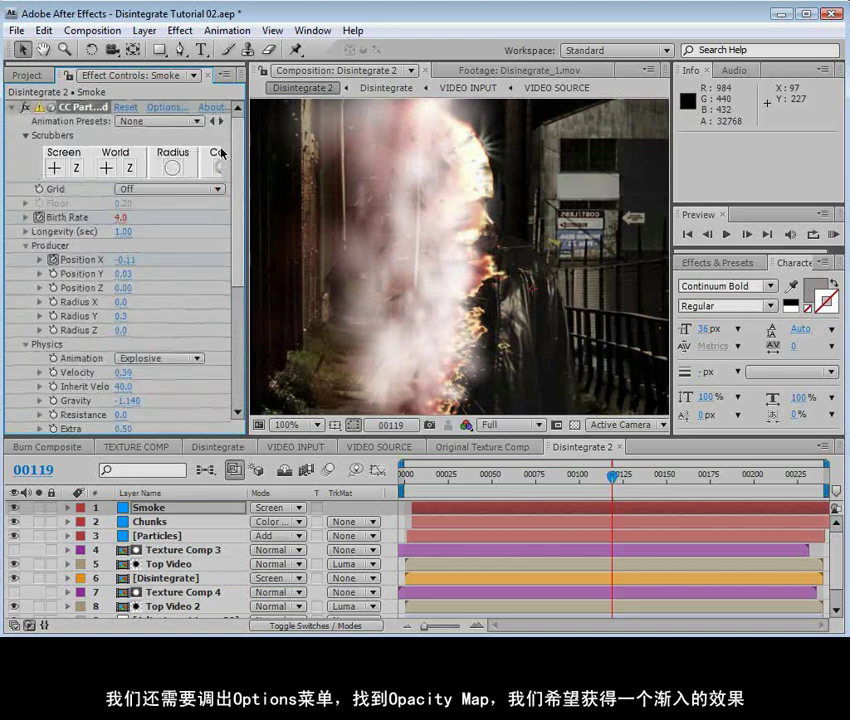
click(167, 107)
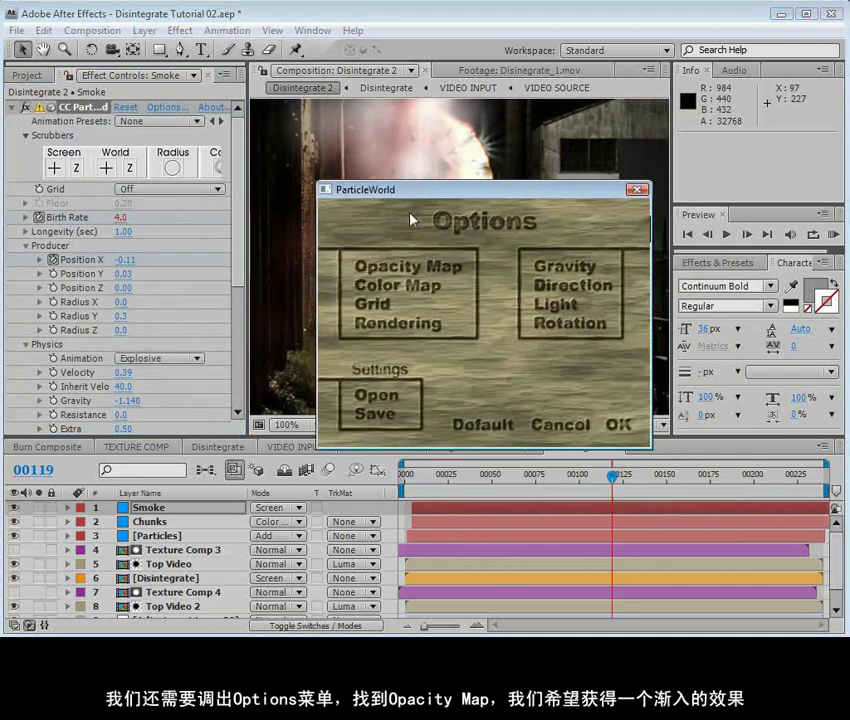
click(424, 272)
mouse_move(411, 256)
mouse_down()
mouse_move(359, 348)
mouse_move(384, 308)
mouse_up()
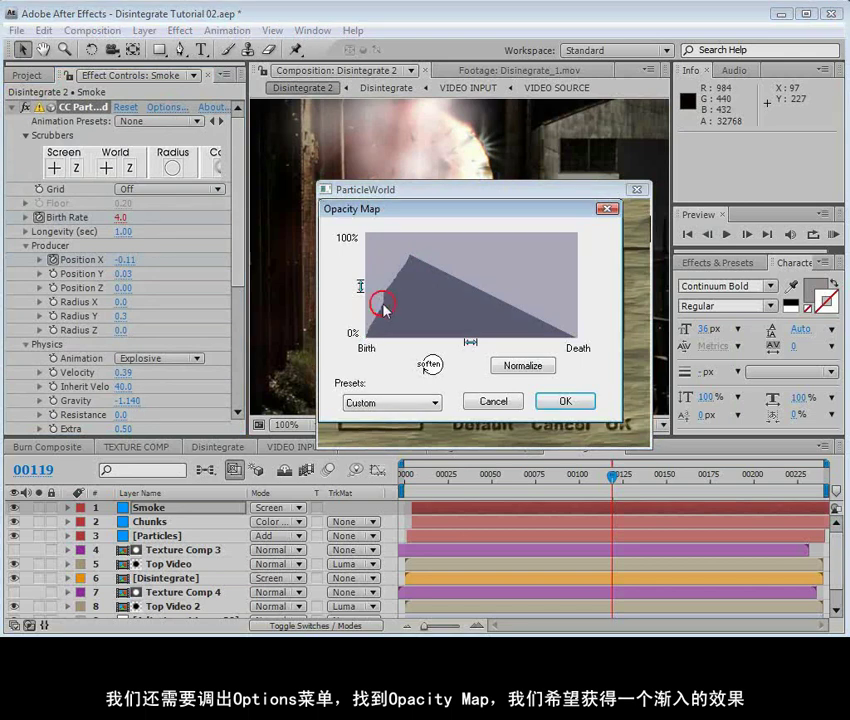
click(565, 400)
click(615, 423)
Lower the Smoke particles' Max Opacity to 27.0%, judging the smoke around frame 121.
drag(587, 479, 615, 478)
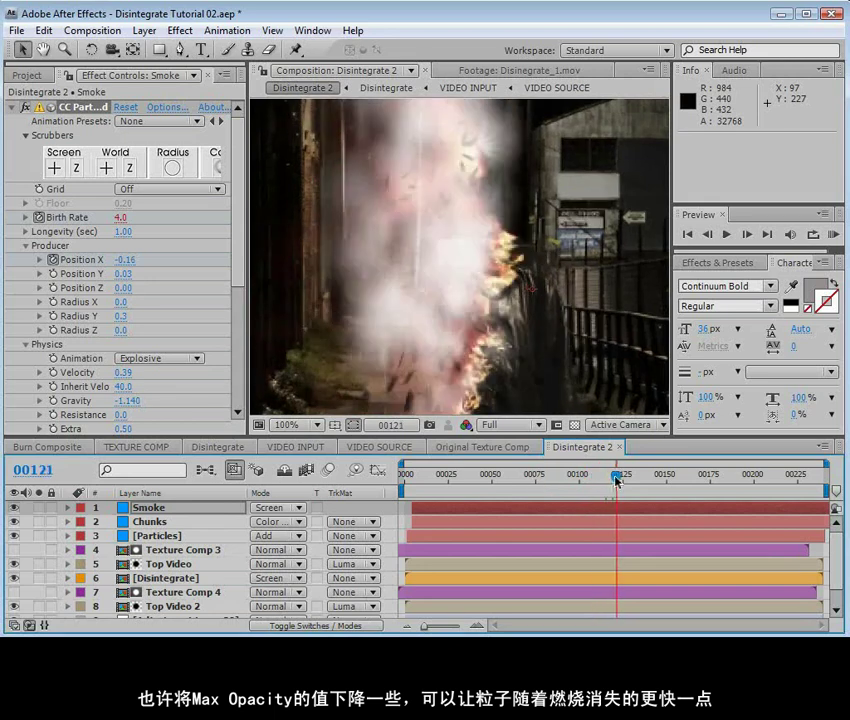
scroll(238, 238, down, 5)
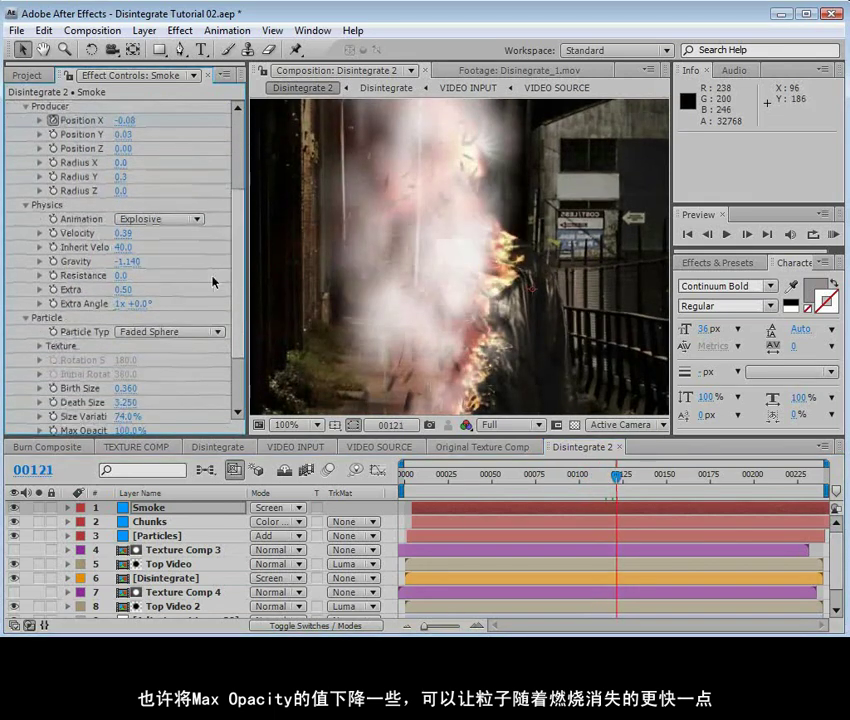
scroll(238, 340, down, 3)
drag(128, 346, 70, 352)
Move the Smoke layer's last two Birth Rate keyframes earlier, placing the first of them at frame 125.
drag(616, 476, 635, 505)
key(u)
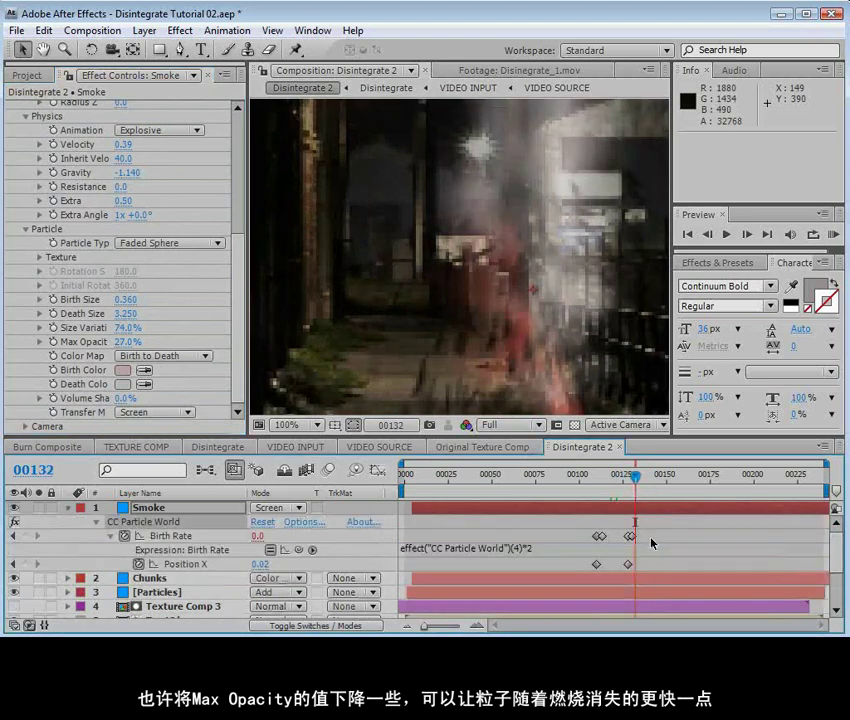
click(628, 536)
mouse_move(632, 494)
mouse_down()
mouse_move(601, 486)
mouse_move(655, 500)
mouse_move(622, 502)
mouse_up()
key(comma)
Save the project and collapse the Smoke layer's properties.
key(ctrl+s)
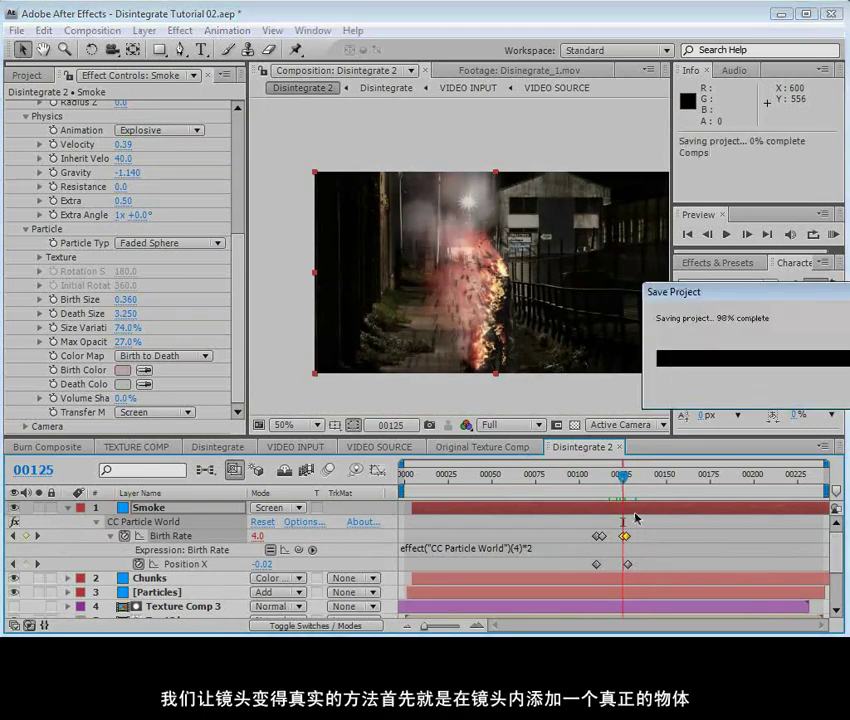
click(68, 509)
click(393, 375)
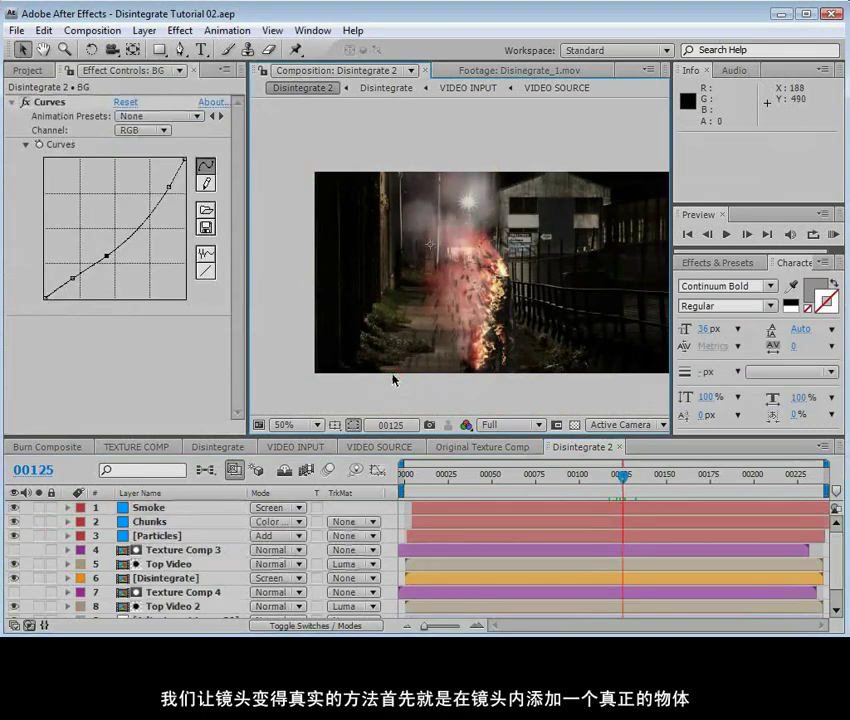
drag(572, 340, 546, 328)
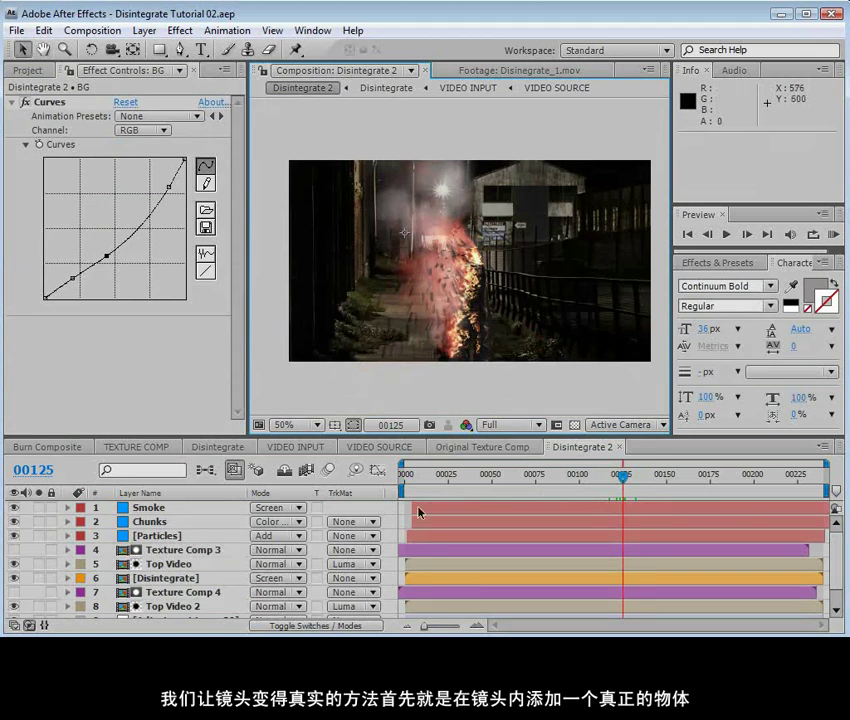
Open the Real Smoke 15seec.mov footage and scrub through it to judge its smoke, returning to the Disintegrate 2 composition.
click(28, 70)
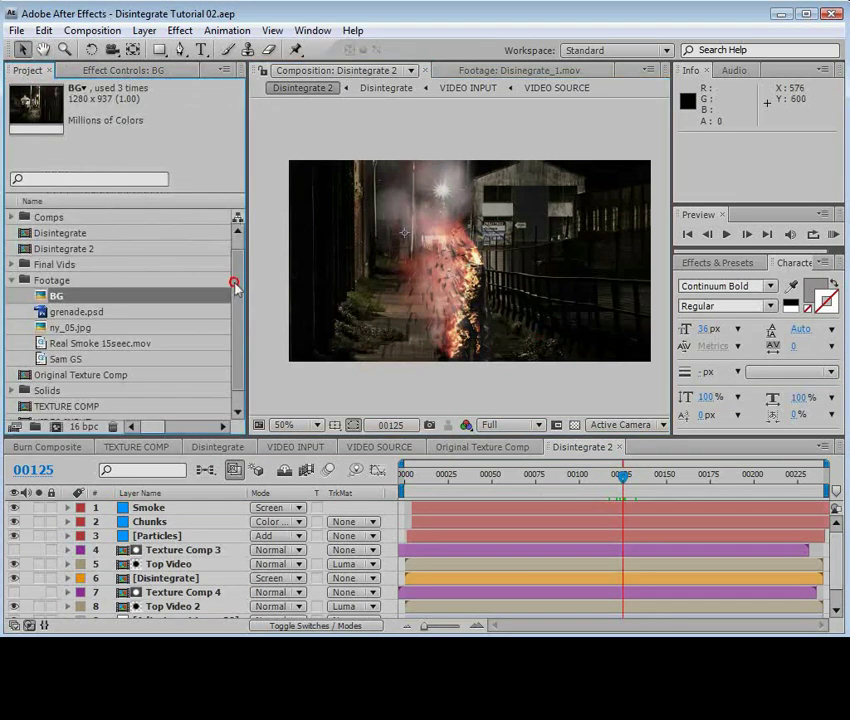
scroll(240, 322, down, 2)
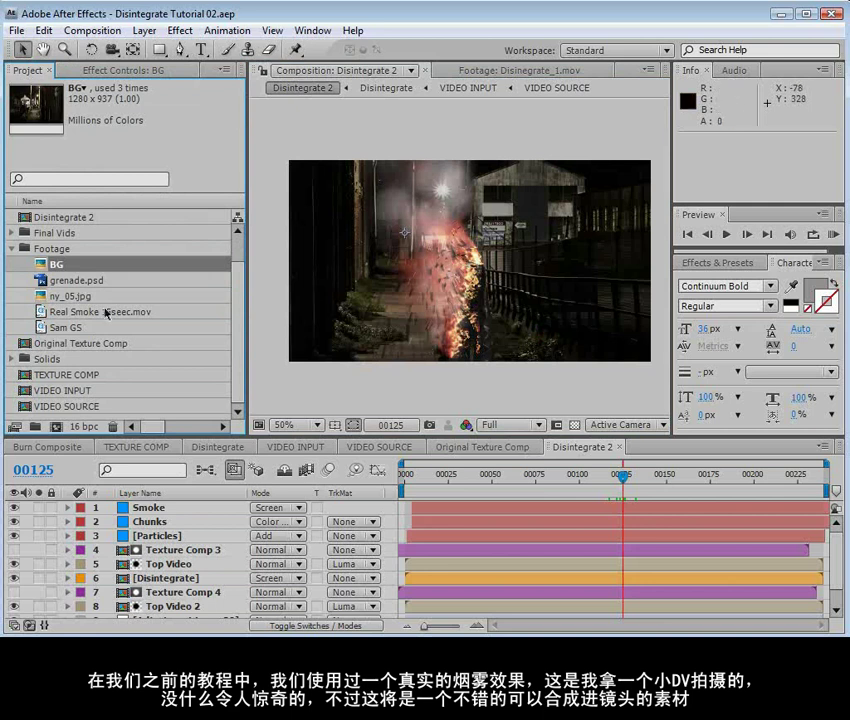
click(50, 311)
double_click(28, 313)
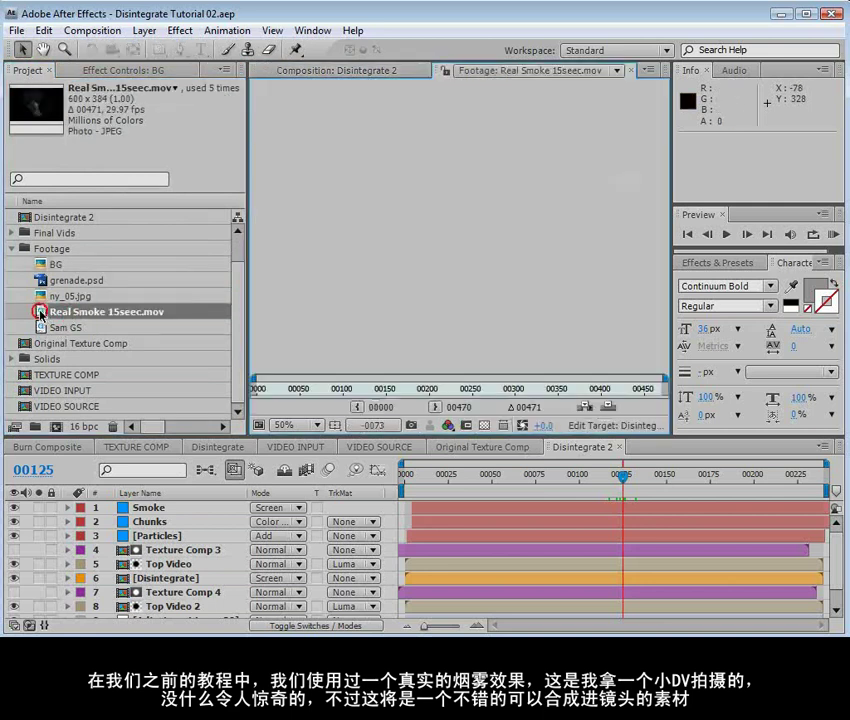
drag(433, 389, 489, 412)
scroll(442, 279, up, 2)
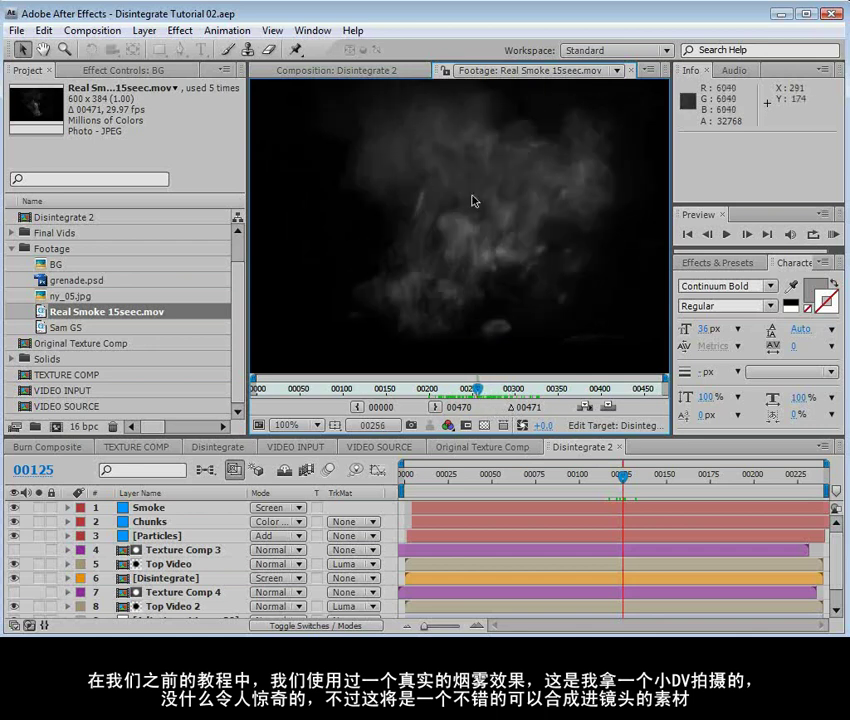
click(320, 68)
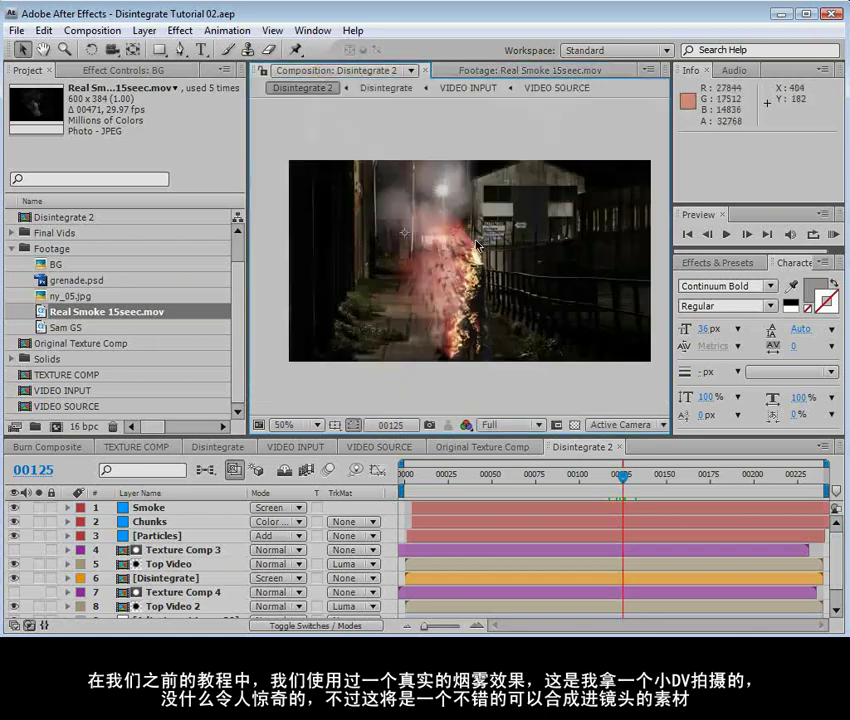
Add Real Smoke 15seec.mov as the top layer of the Disintegrate 2 composition and solo it.
scroll(484, 286, up, 2)
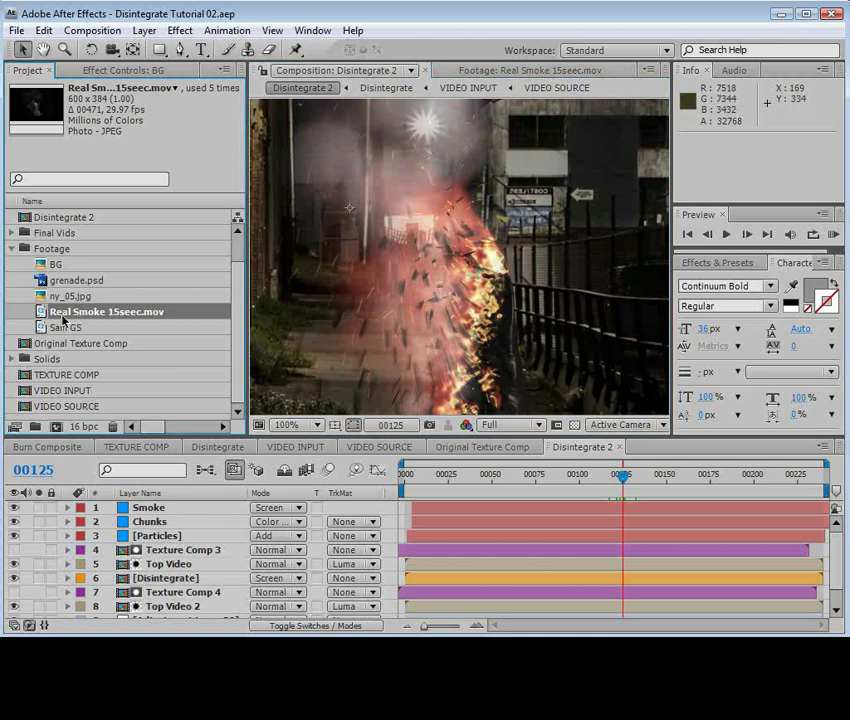
drag(53, 315, 457, 505)
click(38, 507)
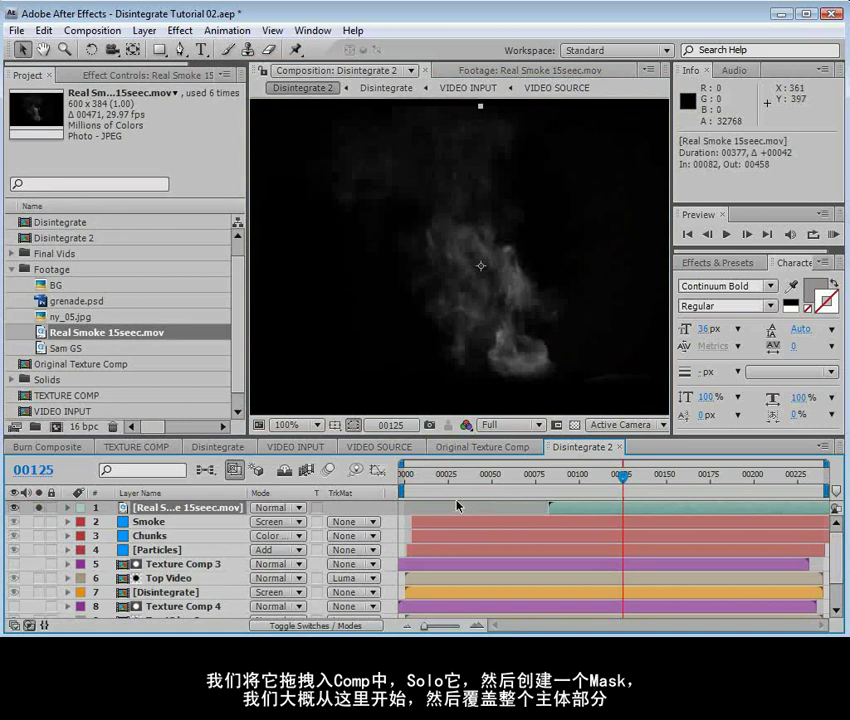
Draw a closed six-point Pen mask on the Real Smoke layer, just below the smoke.
click(179, 50)
scroll(497, 256, down, 2)
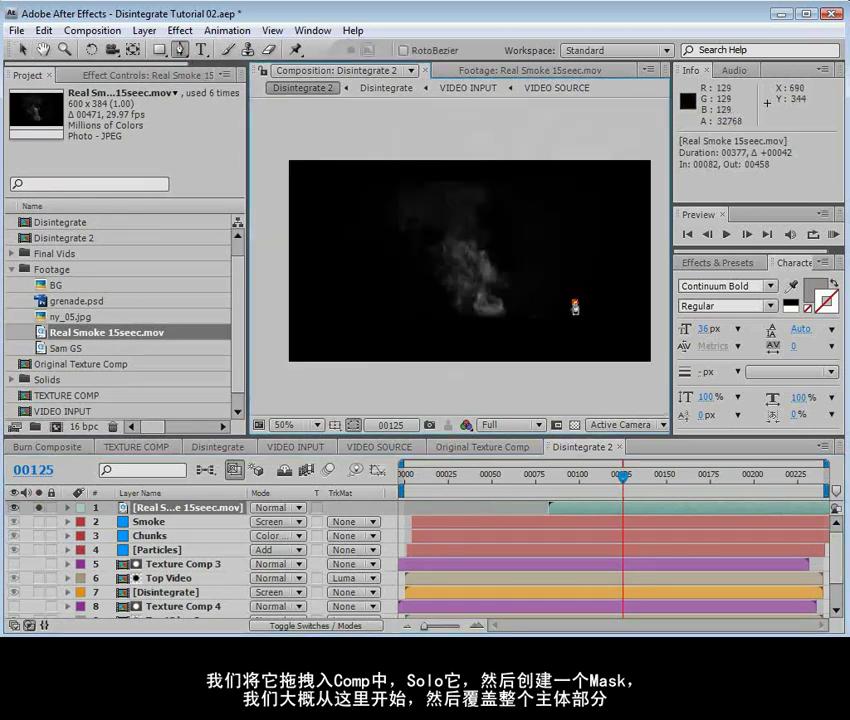
click(574, 301)
click(474, 329)
click(414, 337)
click(400, 386)
scroll(431, 397, down, 1)
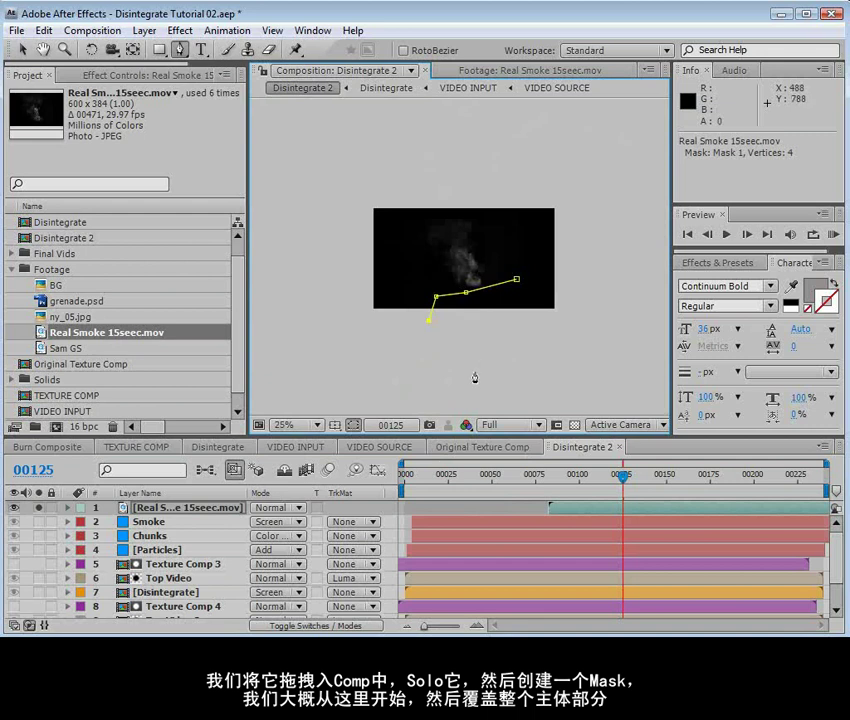
click(515, 279)
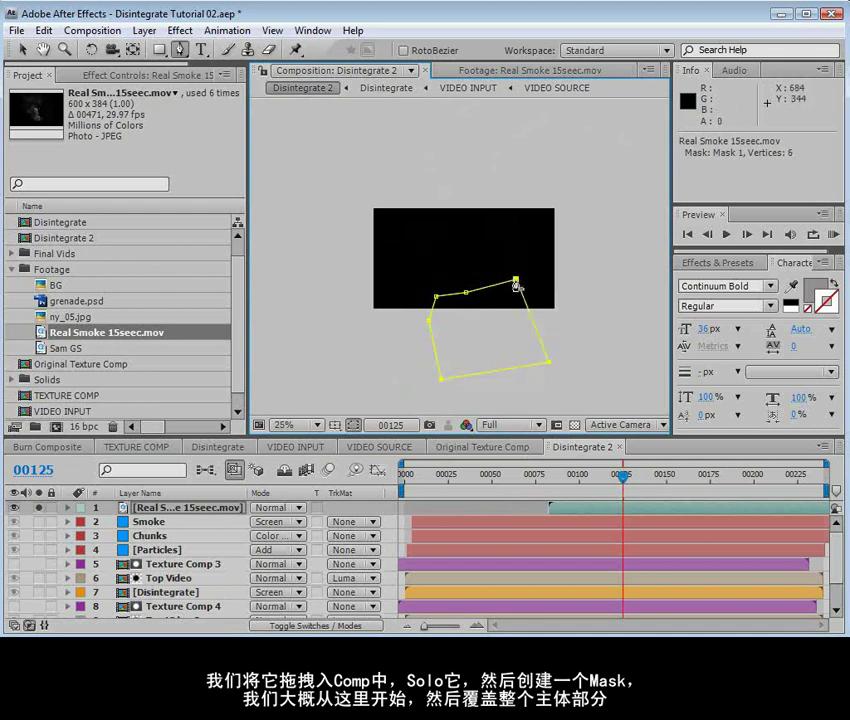
Move the whole mask up so that it surrounds the smoke at frame 125.
mouse_move(515, 280)
mouse_down()
mouse_move(509, 267)
mouse_move(509, 286)
mouse_move(500, 257)
mouse_move(512, 289)
mouse_up()
double_click(497, 338)
drag(497, 338, 468, 259)
key(period)
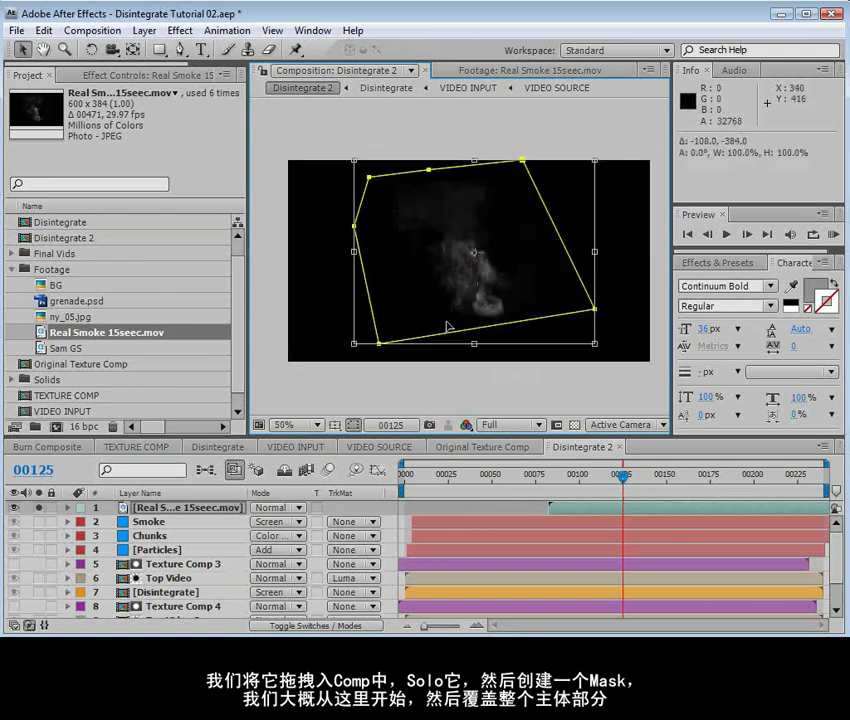
Set the smoke mask's mode to Subtract and its feather to 120 pixels.
key(m)
key(m)
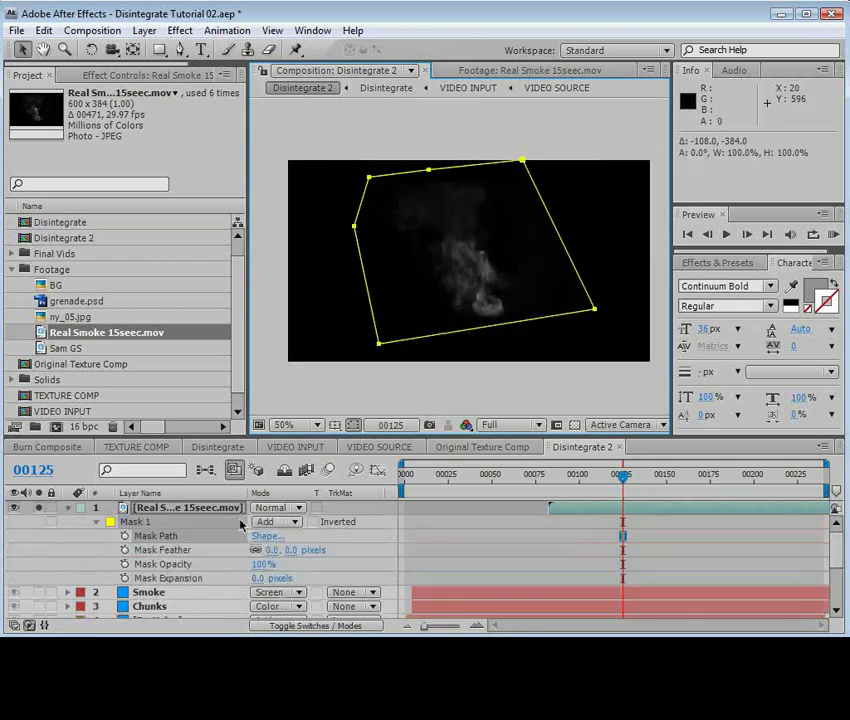
click(266, 524)
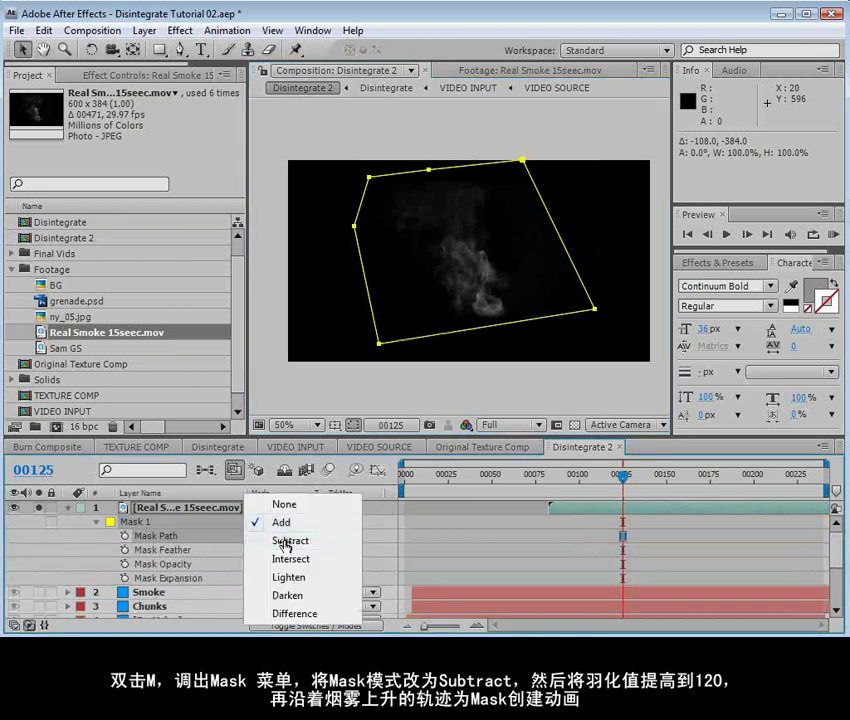
click(252, 542)
click(312, 550)
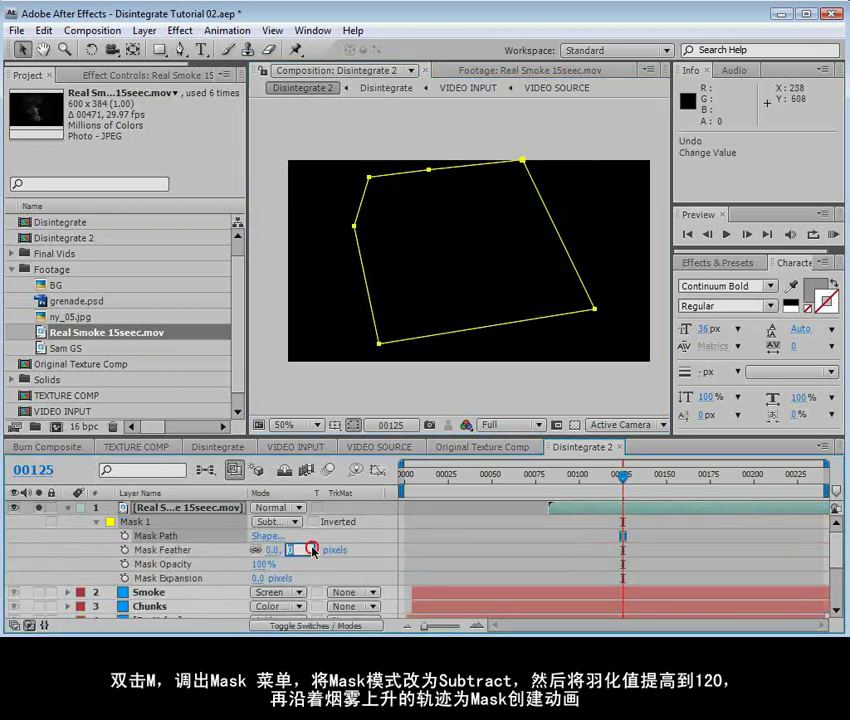
text(120)
key(Return)
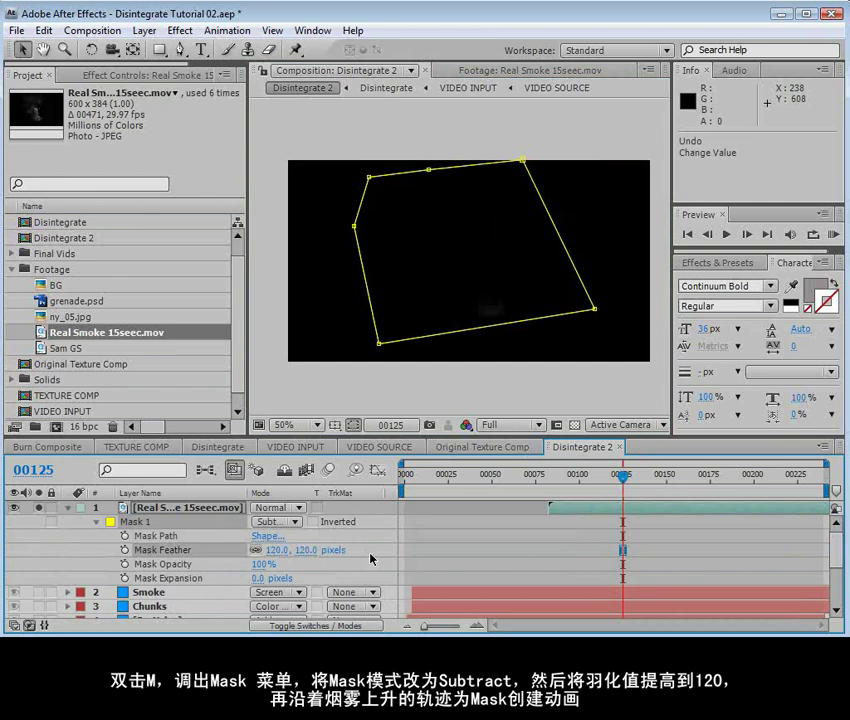
Animate the mask path from covering the smoke at frame 125 to sitting above the smoke at frame 153.
click(124, 536)
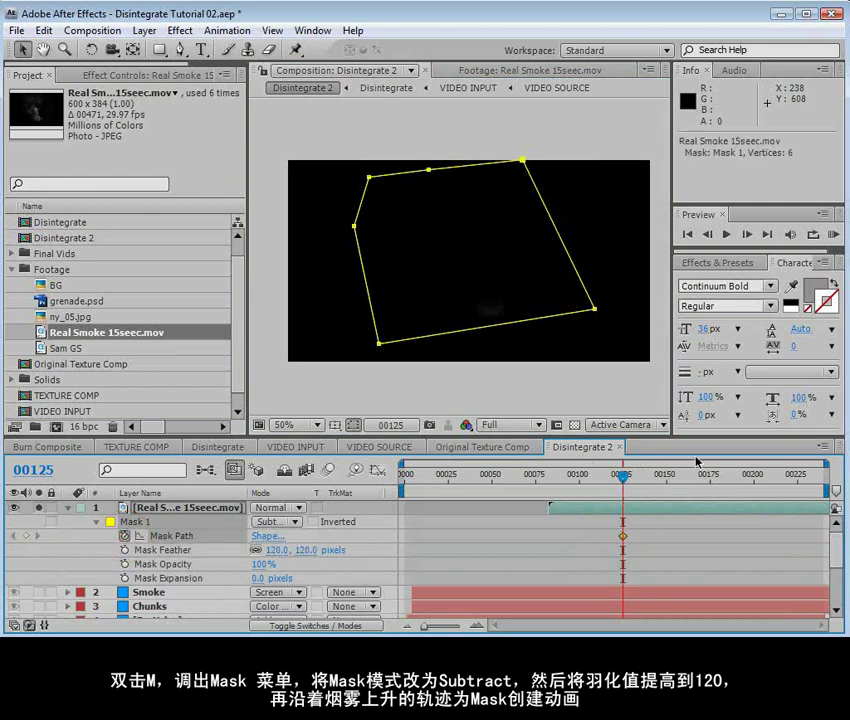
drag(627, 480, 671, 480)
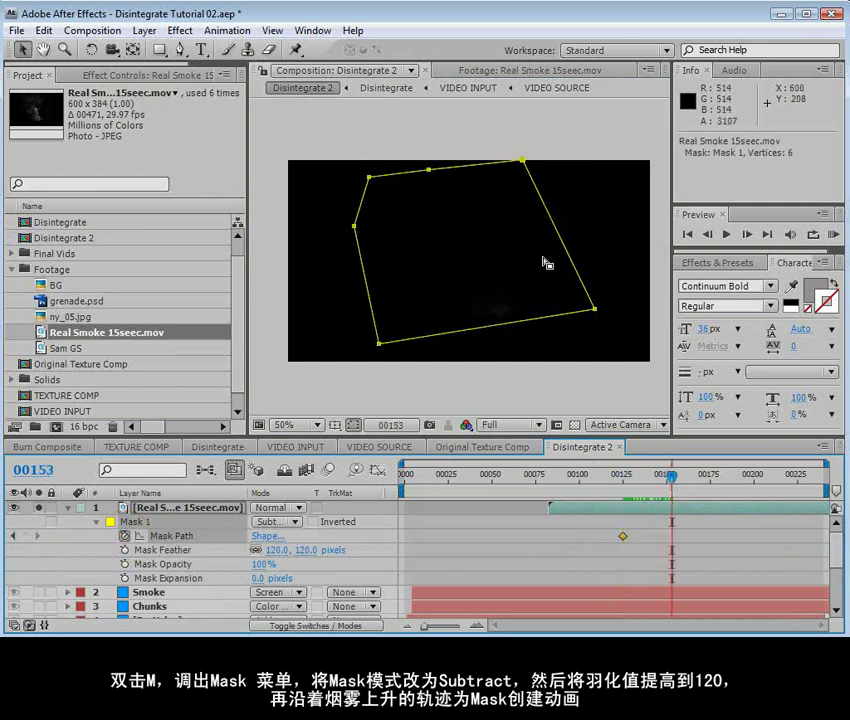
drag(593, 311, 543, 158)
mouse_move(686, 482)
mouse_down()
mouse_move(623, 477)
mouse_move(645, 477)
mouse_move(665, 492)
mouse_move(675, 482)
mouse_up()
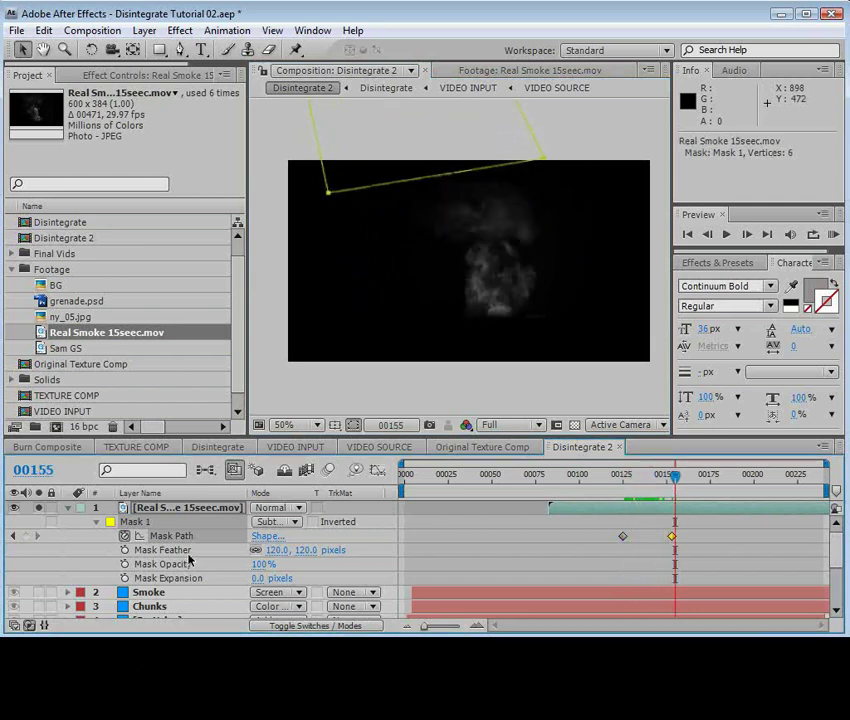
Duplicate Mask 1 and shift the copy's two path keyframes later, so they start about where Mask 1's animation ends.
click(137, 522)
key(ctrl+d)
drag(172, 436, 172, 362)
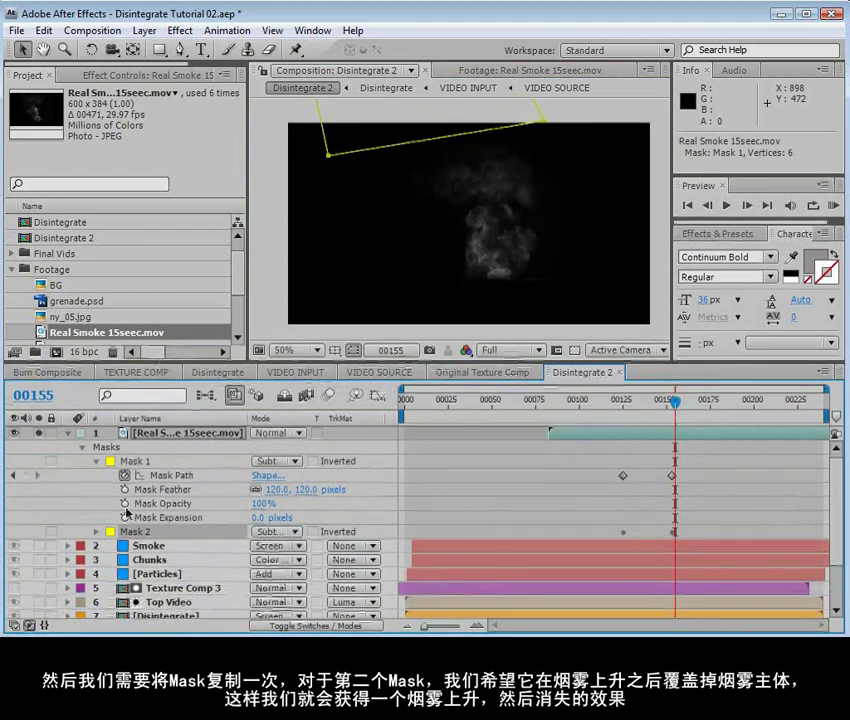
click(96, 531)
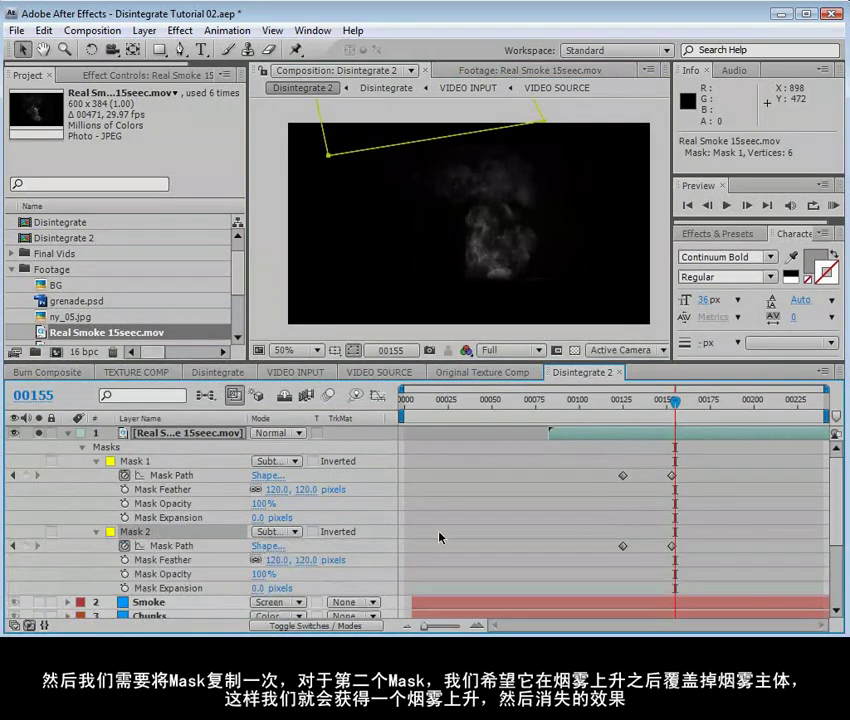
click(622, 546)
shift+click(671, 546)
drag(671, 546, 718, 556)
Animate Mask 2 to start below the smoke at its first keyframe and move up over the smoke by its second.
mouse_move(675, 405)
mouse_down()
mouse_move(690, 408)
mouse_move(669, 418)
mouse_up()
drag(520, 128, 573, 307)
drag(670, 418, 717, 415)
drag(332, 155, 379, 191)
drag(717, 425, 670, 446)
Retime Mask 2's two path keyframes so the second falls at frame 170, checking the smoke around frame 143.
drag(645, 535, 703, 551)
drag(648, 401, 655, 452)
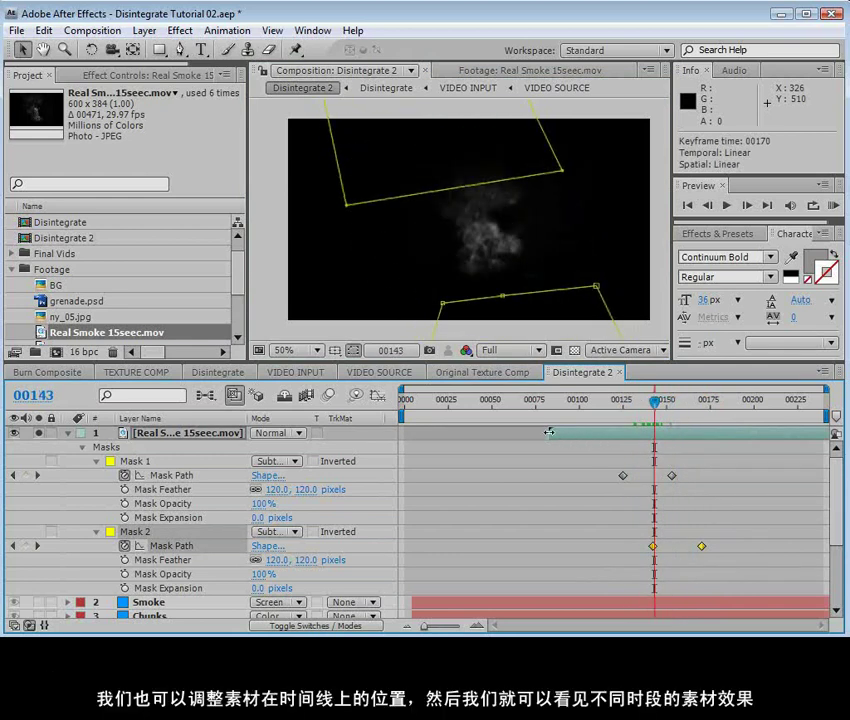
drag(711, 399, 651, 449)
Collapse and unsolo the Real Smoke layer, and set its blending mode to Screen.
click(68, 433)
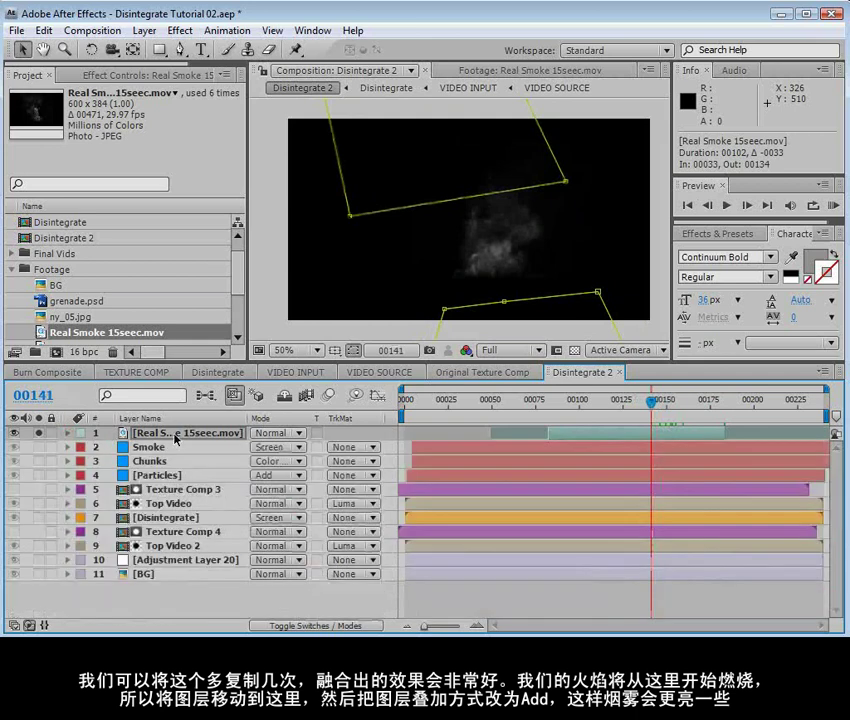
click(556, 595)
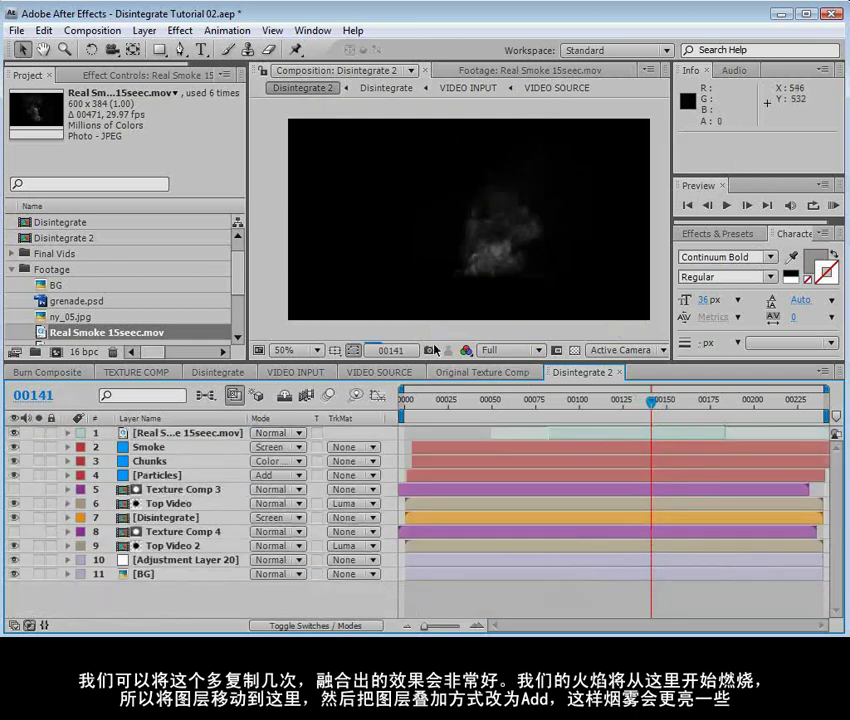
drag(452, 366, 448, 409)
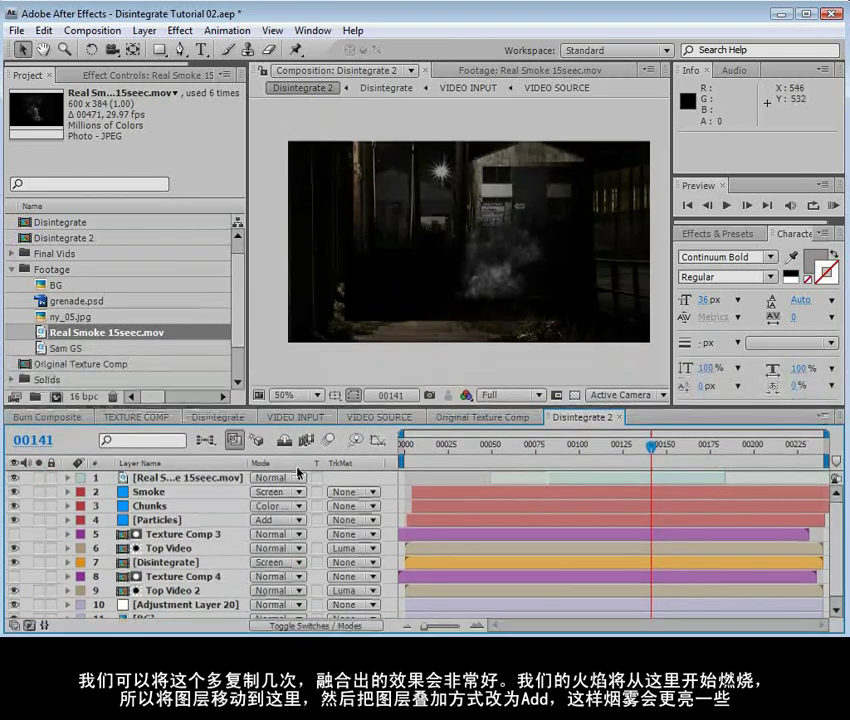
click(289, 478)
click(295, 696)
Place the real smoke over the man's disintegrating edge at frame 112 and slide its layer 16 frames earlier.
drag(575, 446, 600, 467)
drag(469, 242, 351, 203)
drag(600, 475, 572, 478)
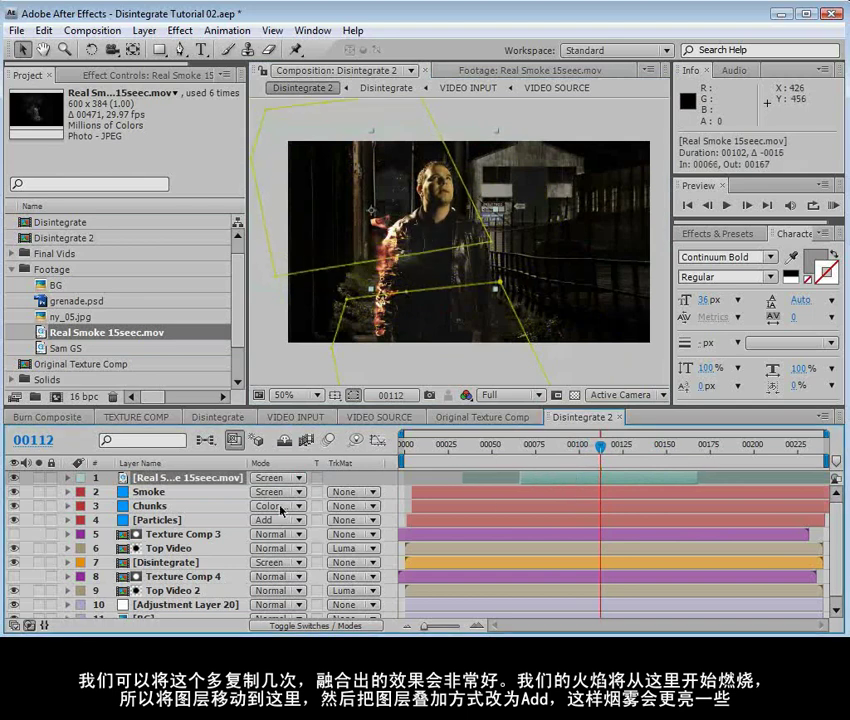
Switch the Real Smoke layer to Add mode, lower it along the burning edge and slide it 12 frames earlier.
click(268, 477)
click(272, 441)
drag(414, 289, 404, 334)
drag(601, 460, 580, 492)
Apply a Curves effect to the Real Smoke layer, raising the highlights and pulling down the darkest shadows.
click(180, 30)
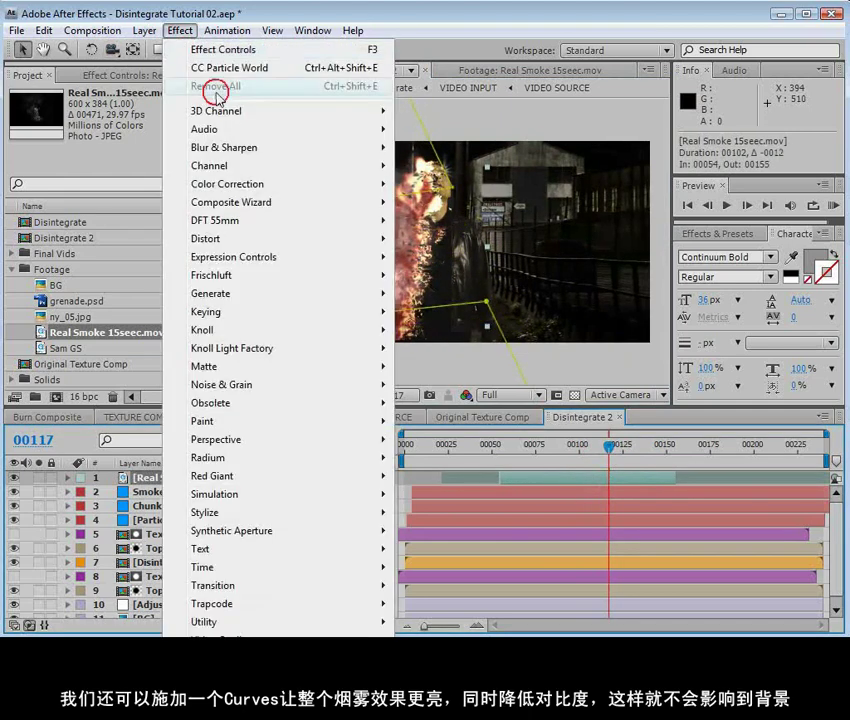
mouse_move(230, 187)
click(434, 456)
drag(110, 232, 127, 202)
drag(81, 257, 60, 293)
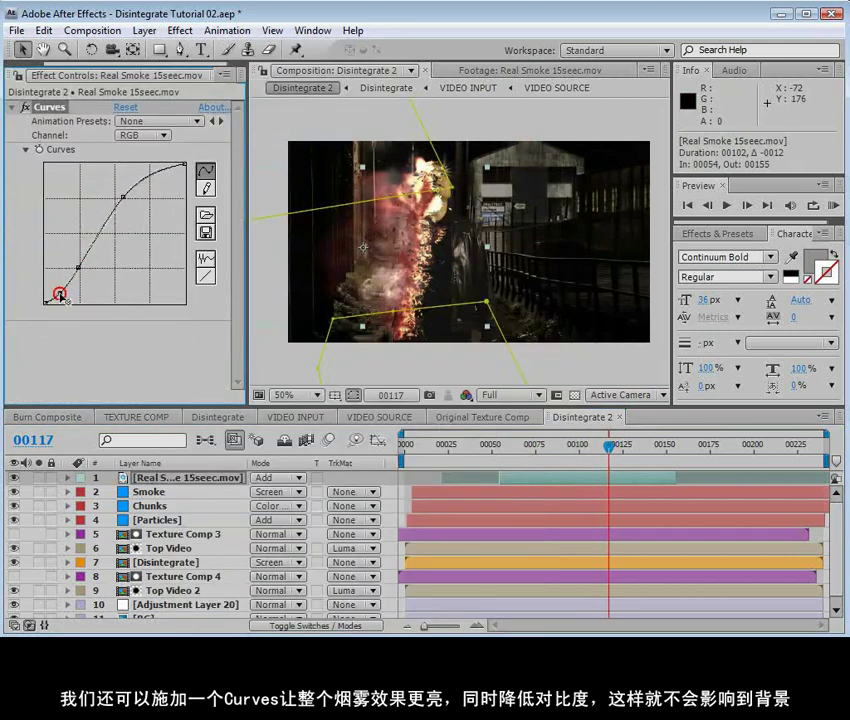
mouse_move(609, 447)
mouse_down()
mouse_move(593, 447)
mouse_move(612, 447)
mouse_up()
Duplicate the Real Smoke layer, start the copy later and shift its smoke toward the burning edge around frame 121.
key(ctrl+d)
drag(508, 487, 540, 485)
drag(366, 286, 425, 297)
drag(425, 297, 416, 293)
click(581, 479)
drag(719, 473, 719, 481)
drag(560, 449, 617, 455)
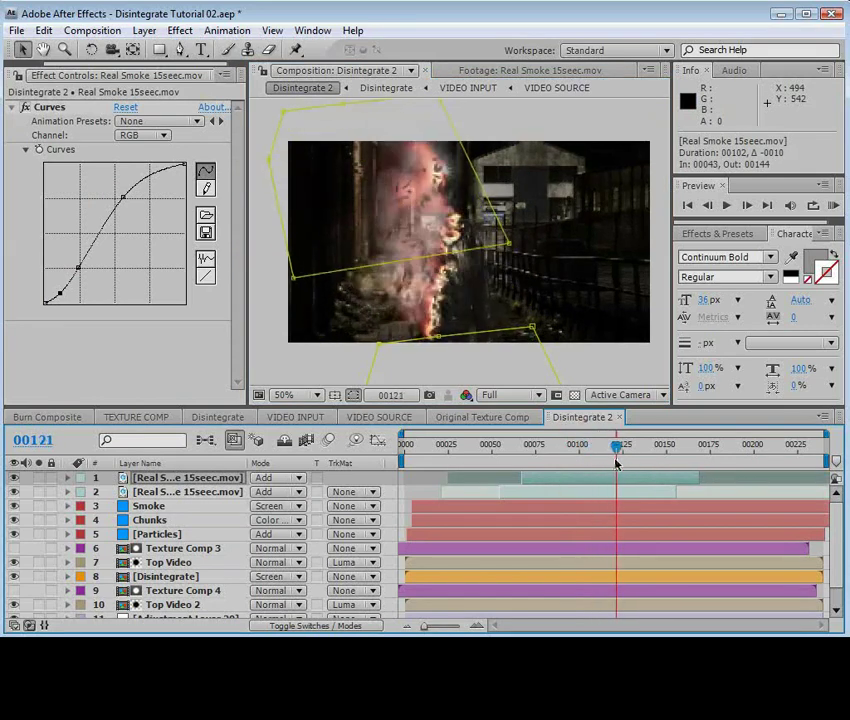
Create a third Real Smoke layer from the second, start it later and move it up and right along the burn.
click(569, 481)
key(ctrl+d)
drag(560, 480, 575, 481)
drag(294, 218, 358, 189)
drag(627, 450, 632, 449)
drag(497, 284, 505, 320)
drag(580, 481, 588, 449)
Fade in the lowest Real Smoke layer with Opacity keyframes of 0% at frame 106 and 100% at frame 113.
click(545, 506)
key(t)
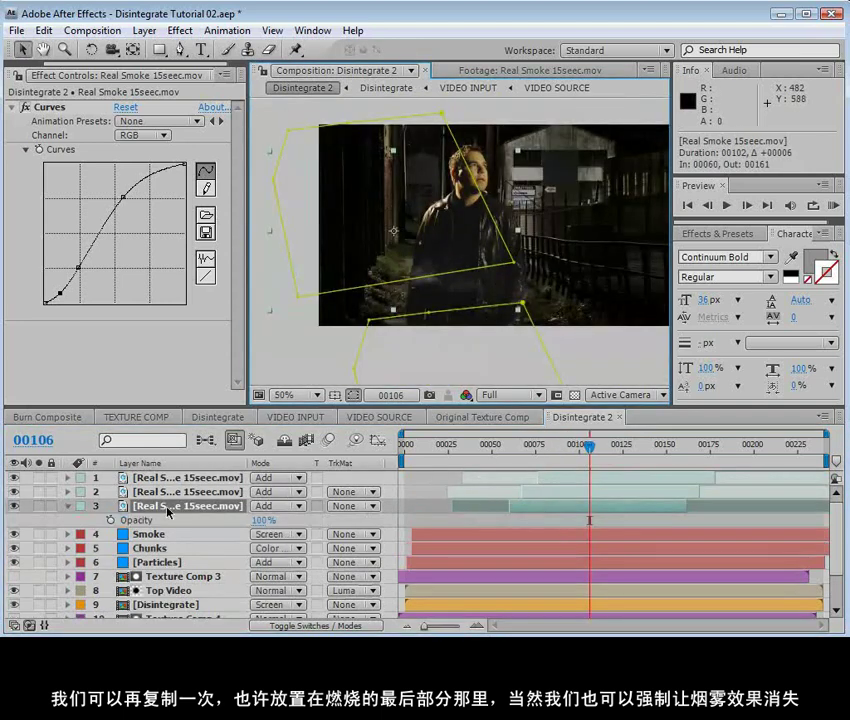
click(109, 520)
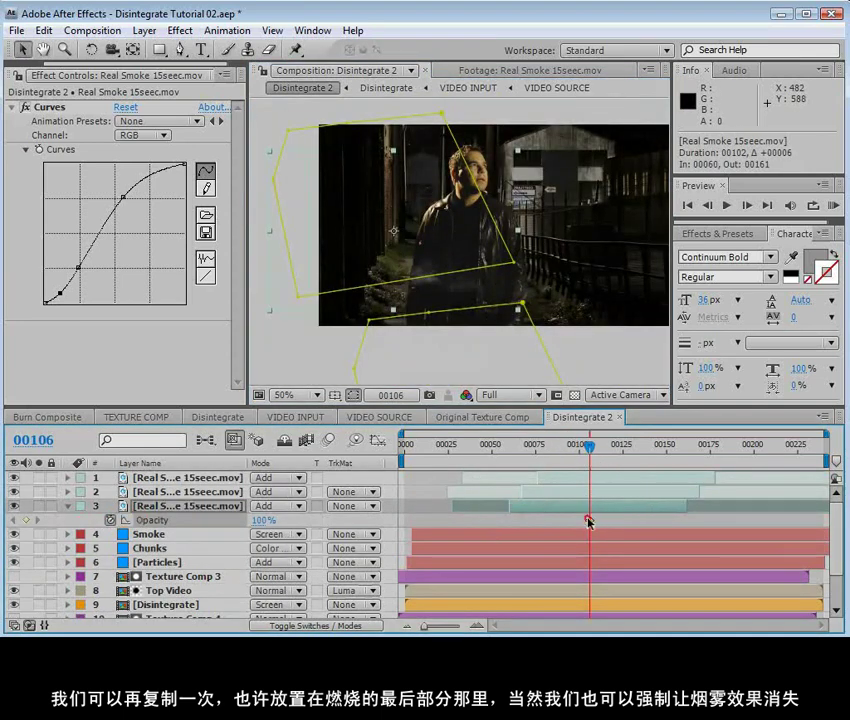
drag(588, 520, 602, 520)
key(Return)
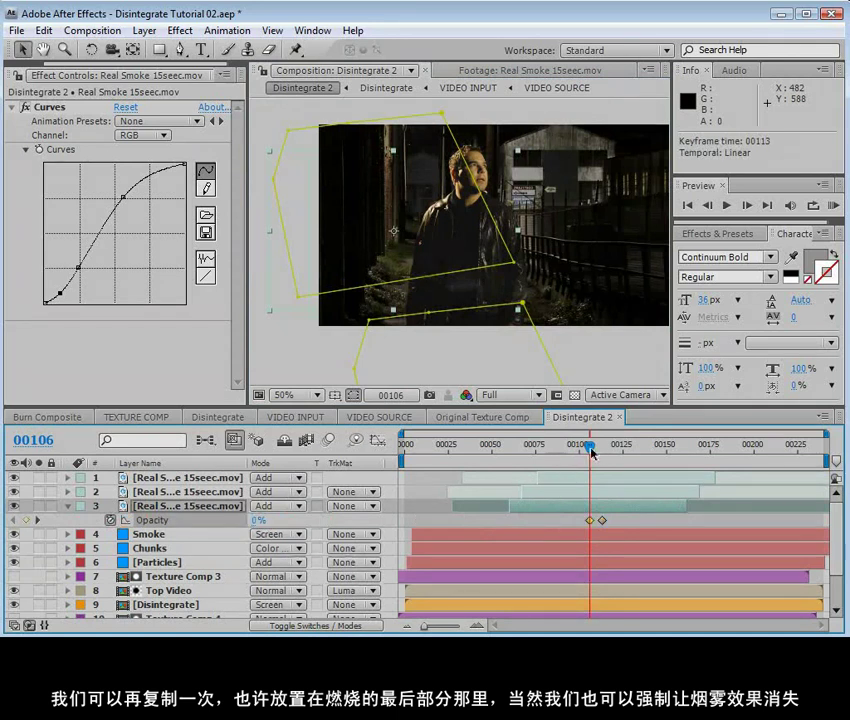
drag(592, 450, 599, 452)
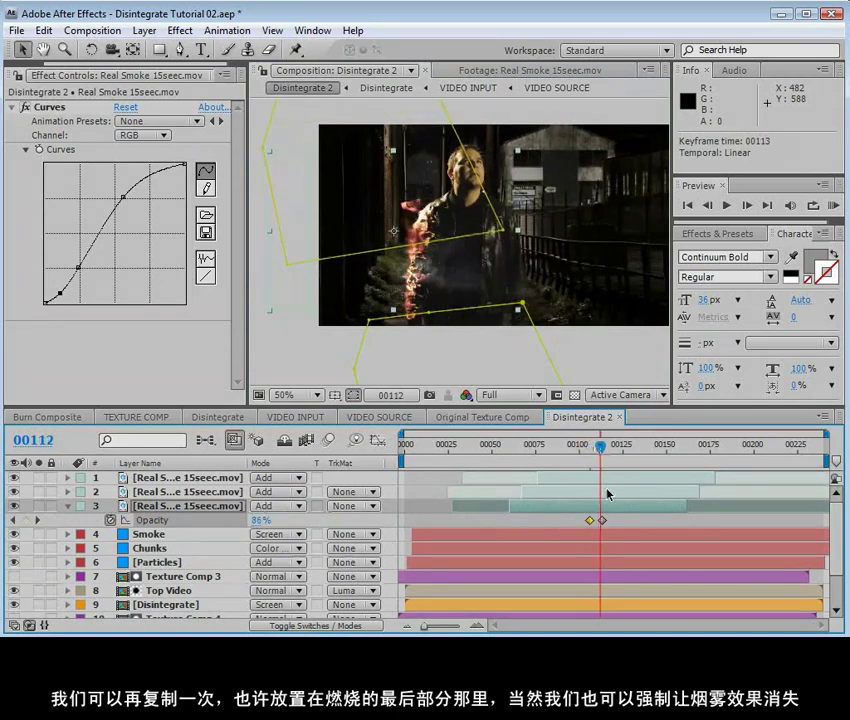
Select all layers of Disintegrate 2 and collapse their open properties.
click(188, 505)
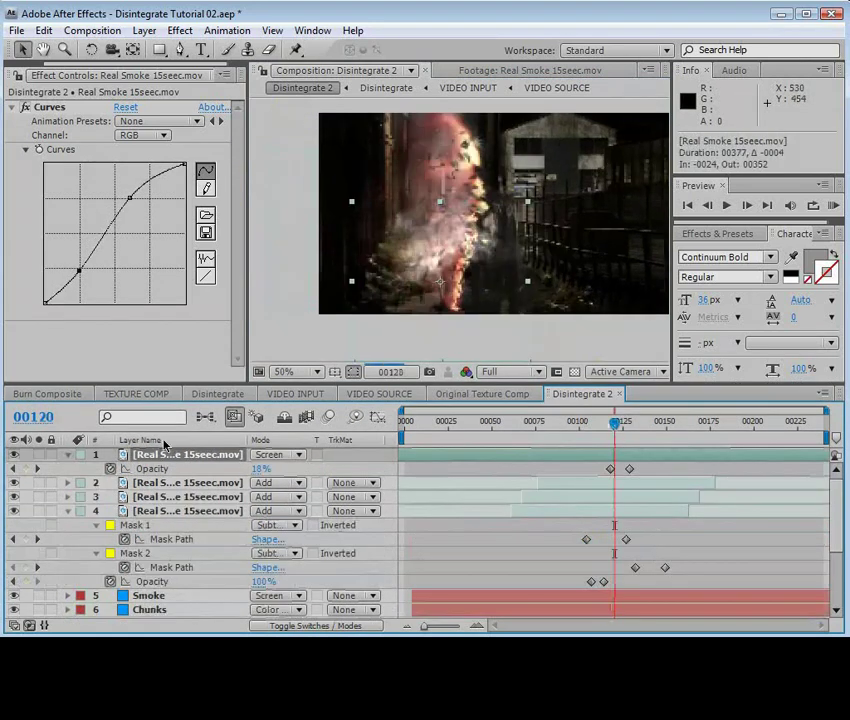
key(ctrl+a)
ctrl+click(67, 455)
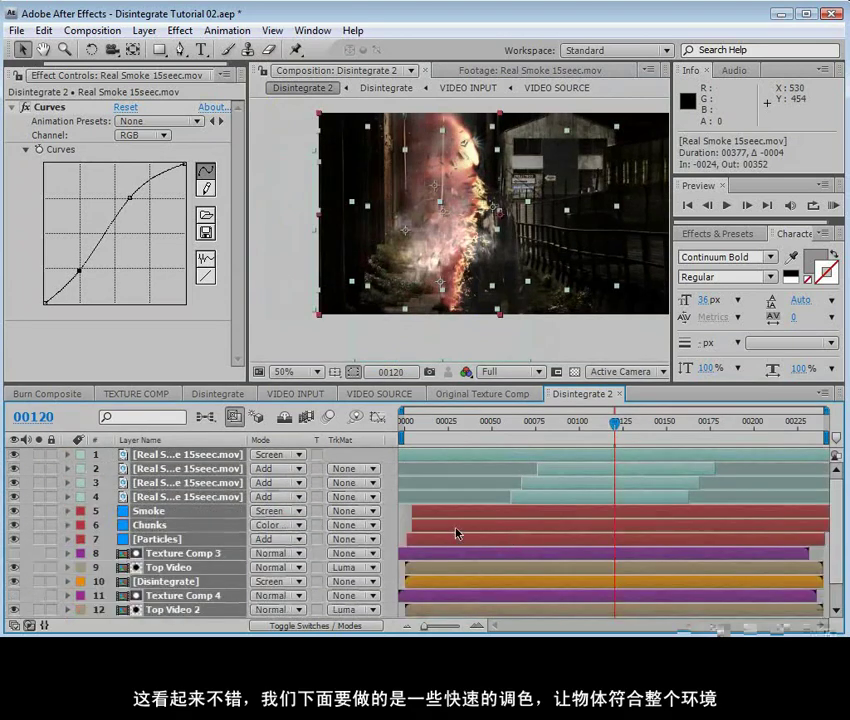
click(403, 513)
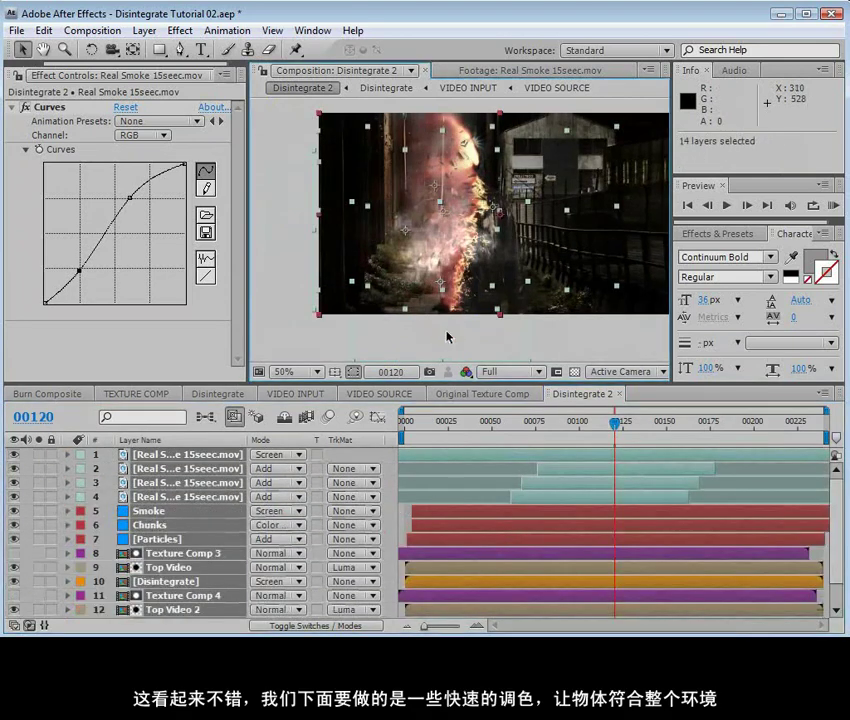
Go to frame 82 and apply a Tint effect to the Top Video layer.
key(comma)
click(637, 285)
key(period)
key(Page_Up)
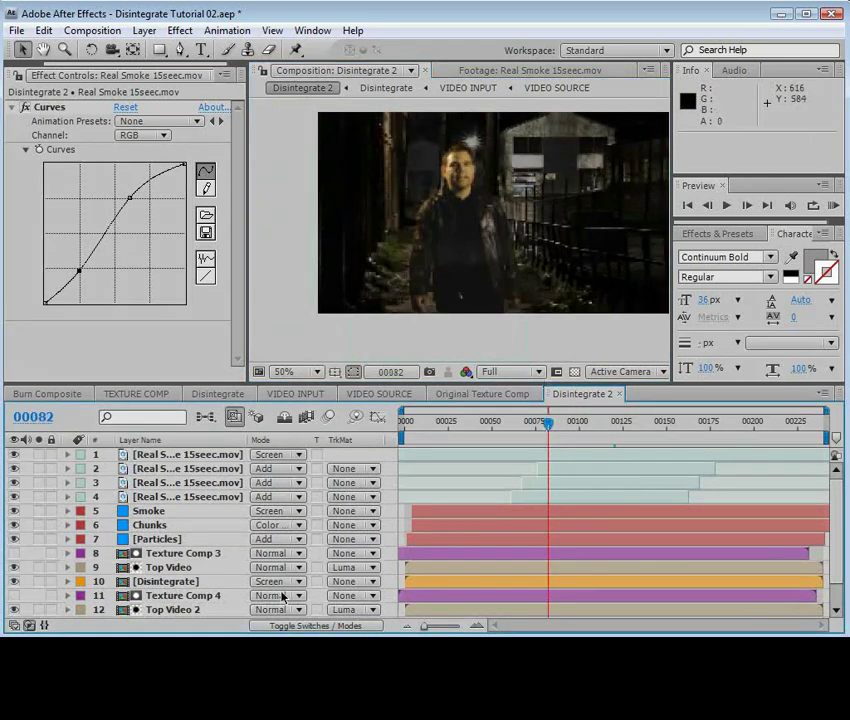
key(period)
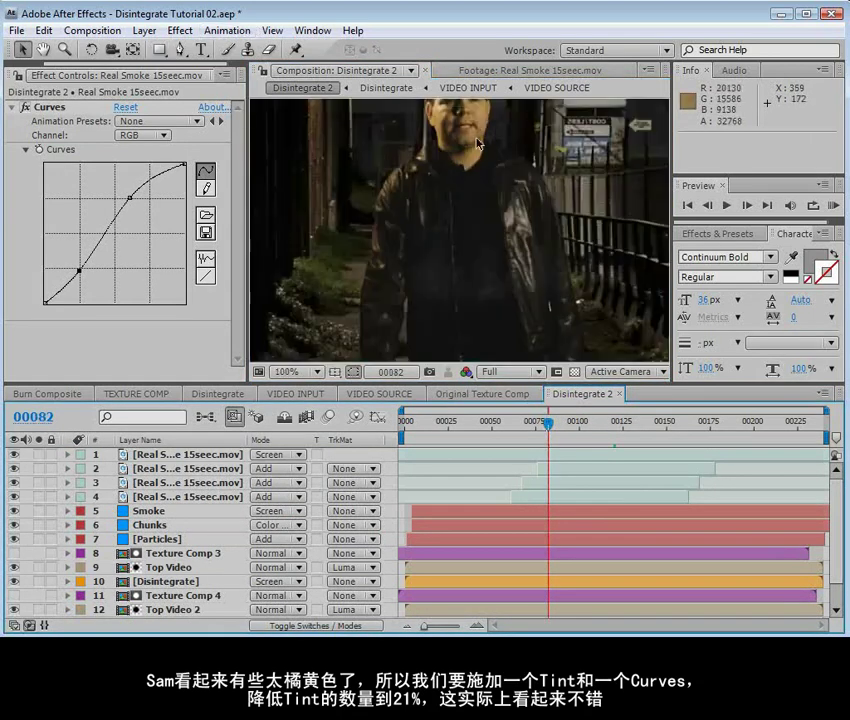
click(165, 553)
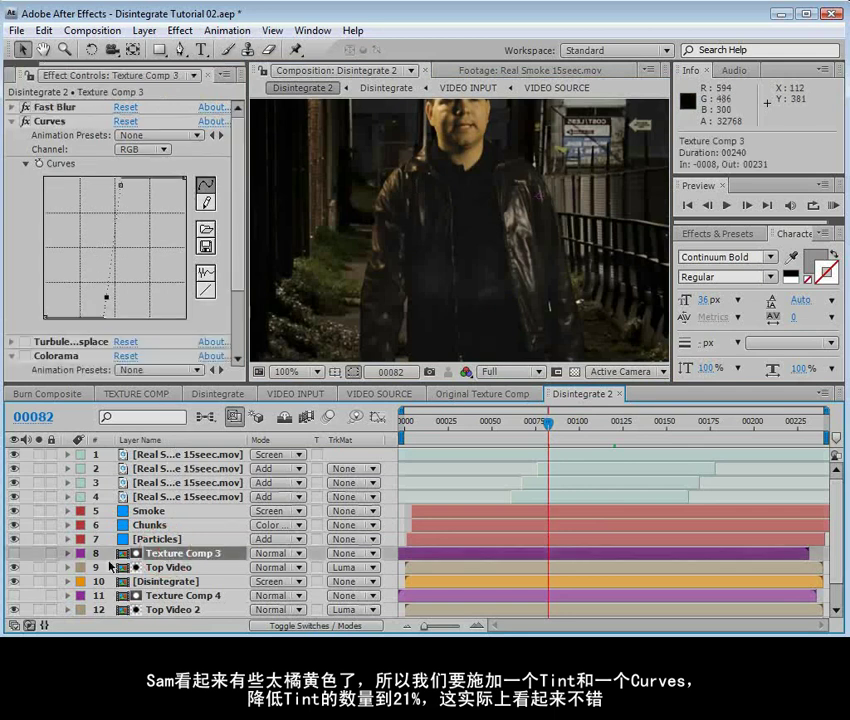
click(170, 568)
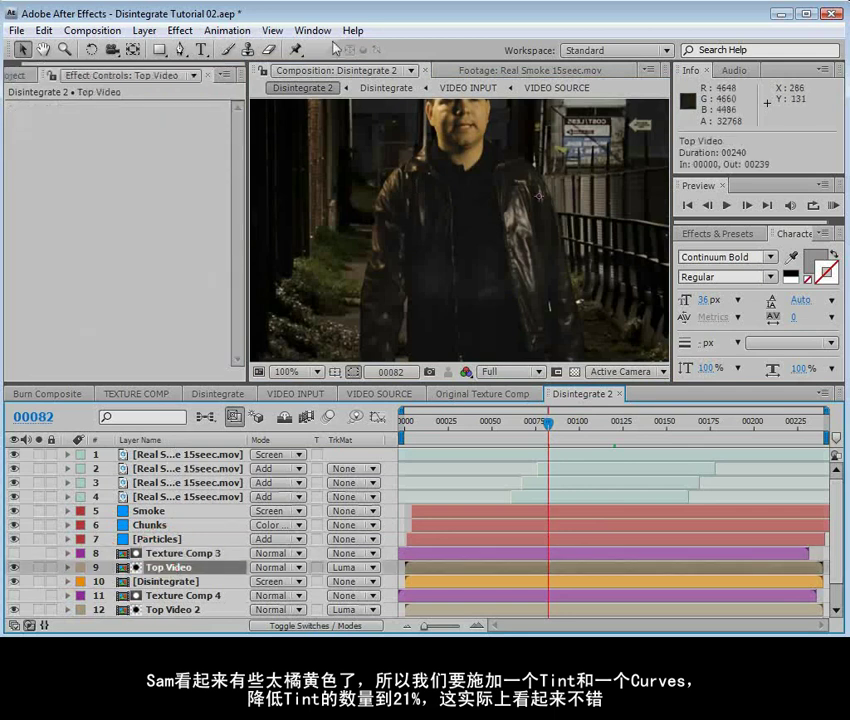
click(182, 33)
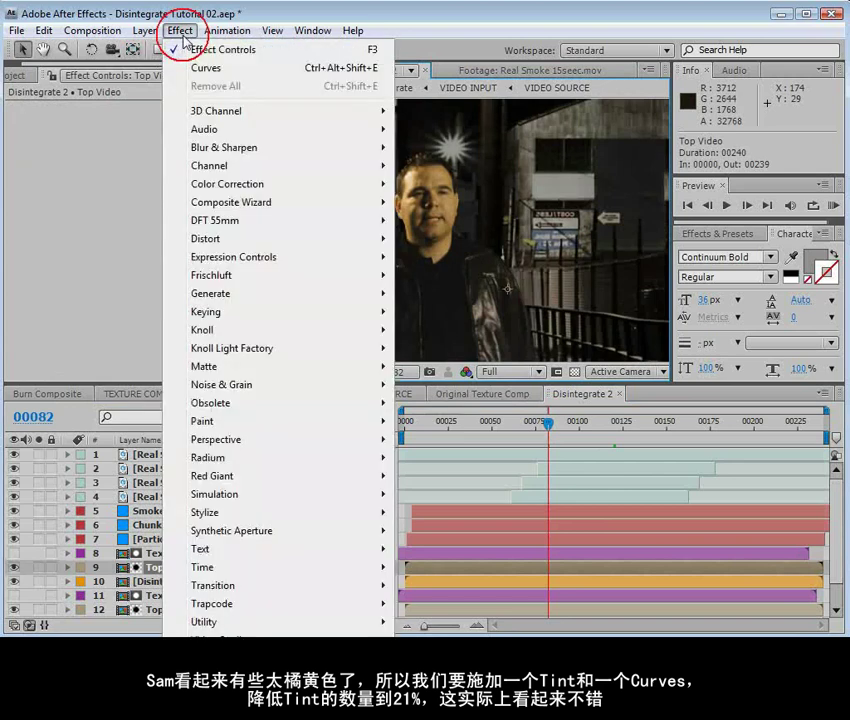
mouse_move(235, 184)
click(480, 719)
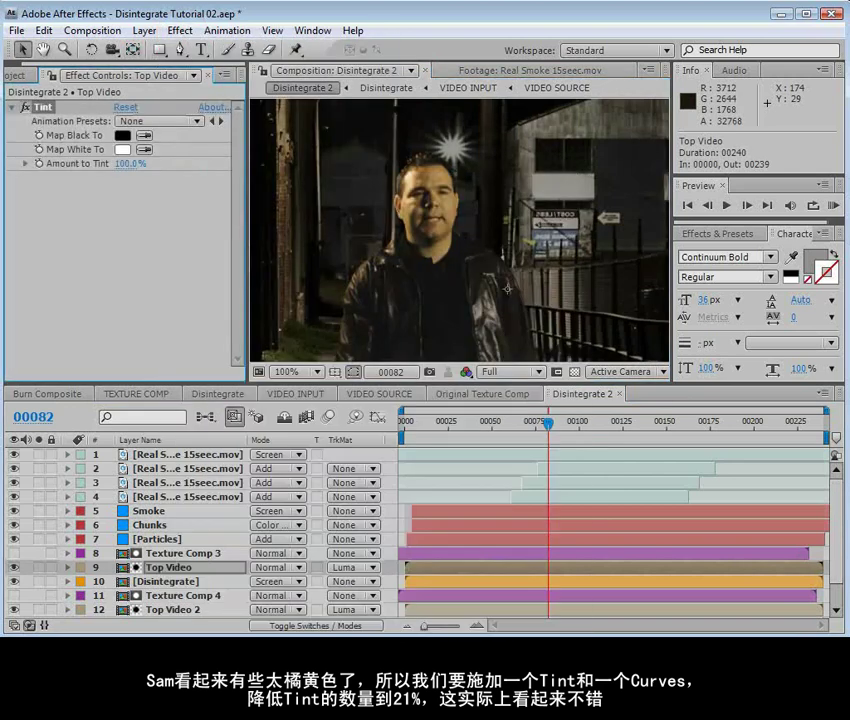
Add a Curves effect to Top Video and set its Tint effect's Amount to Tint to 21%.
click(166, 30)
mouse_move(228, 184)
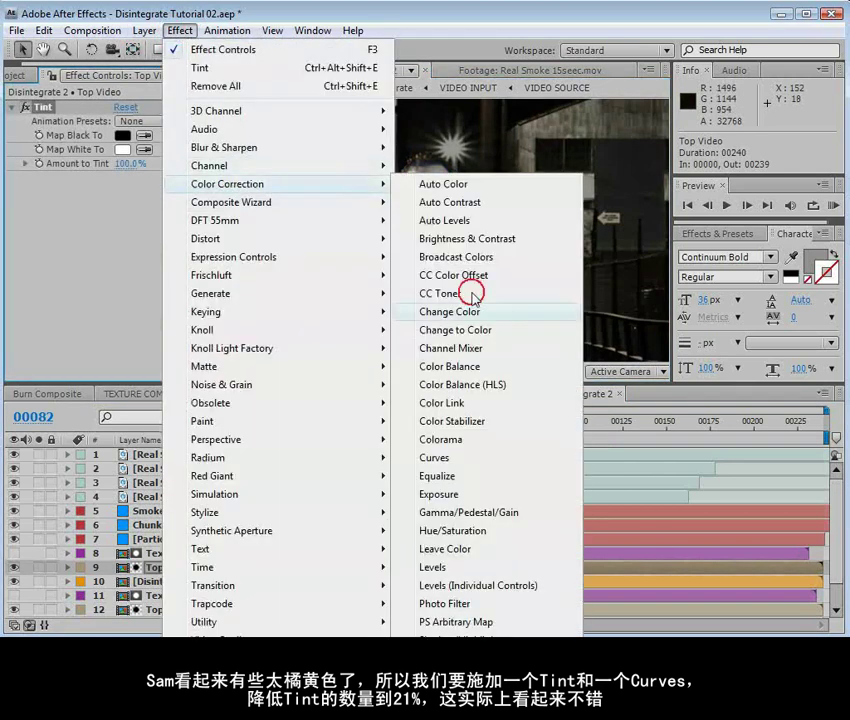
click(447, 460)
drag(130, 153, 95, 155)
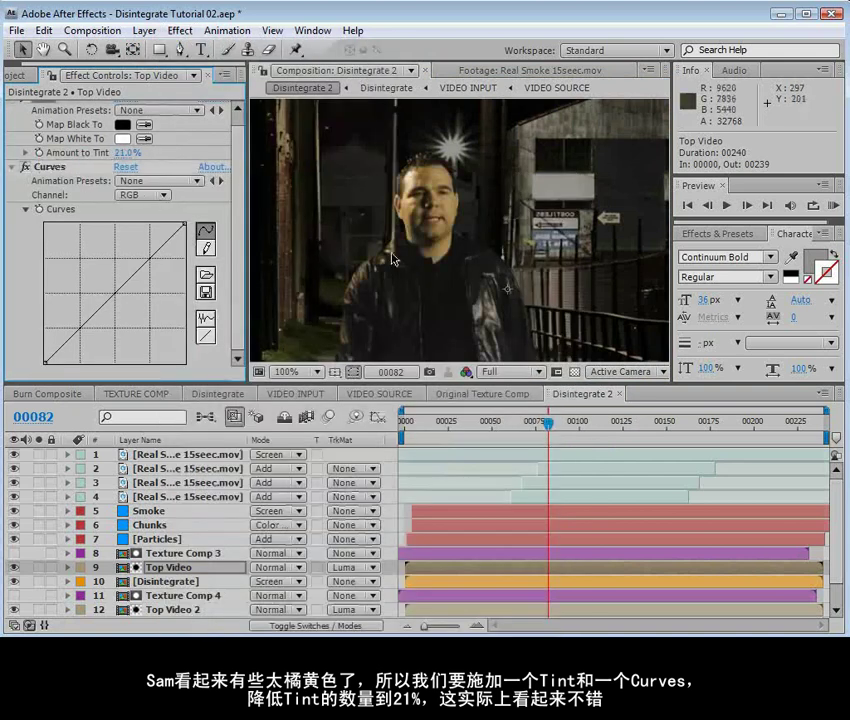
Create an adjustment layer above all layers of Disintegrate 2 and rename it CC.
key(h)
drag(352, 277, 497, 212)
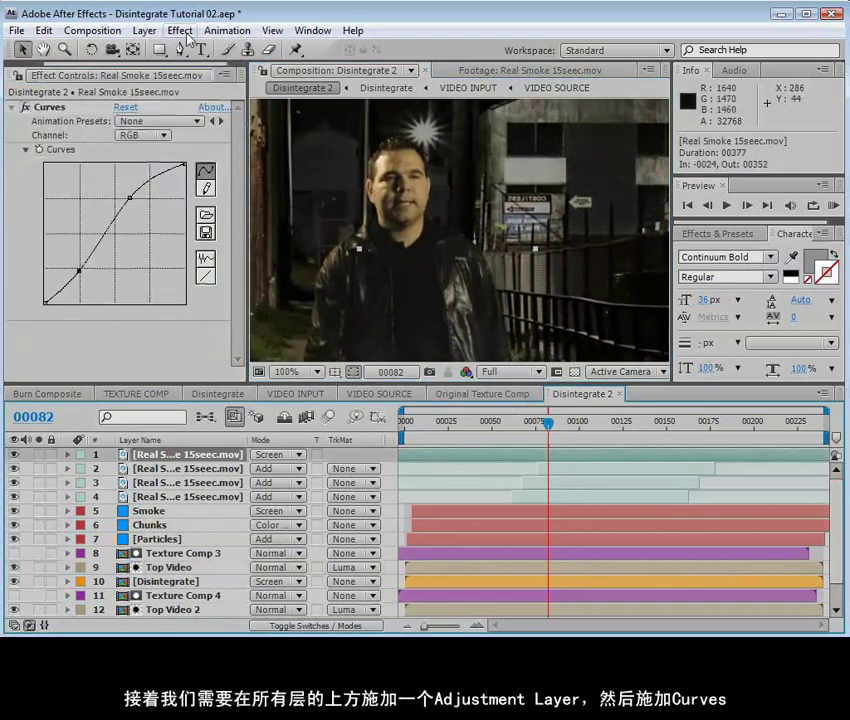
click(144, 30)
mouse_move(170, 49)
click(463, 162)
click(169, 455)
key(Return)
text(CC)
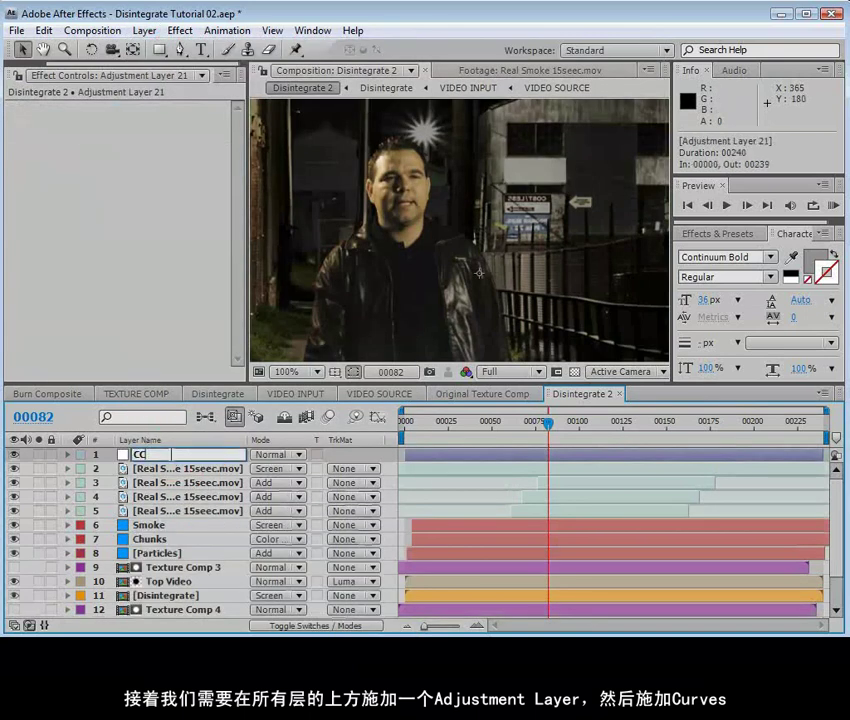
key(Return)
Apply Curves to the CC layer and raise the RGB curve's upper midtones while holding down its shadows.
click(150, 459)
click(181, 30)
click(243, 182)
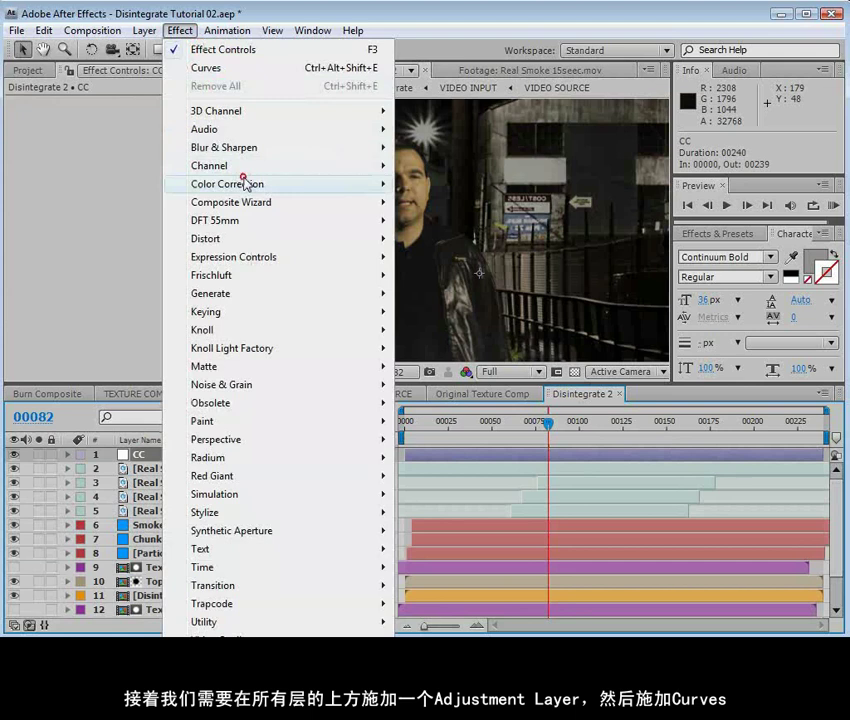
click(449, 459)
drag(133, 222, 134, 197)
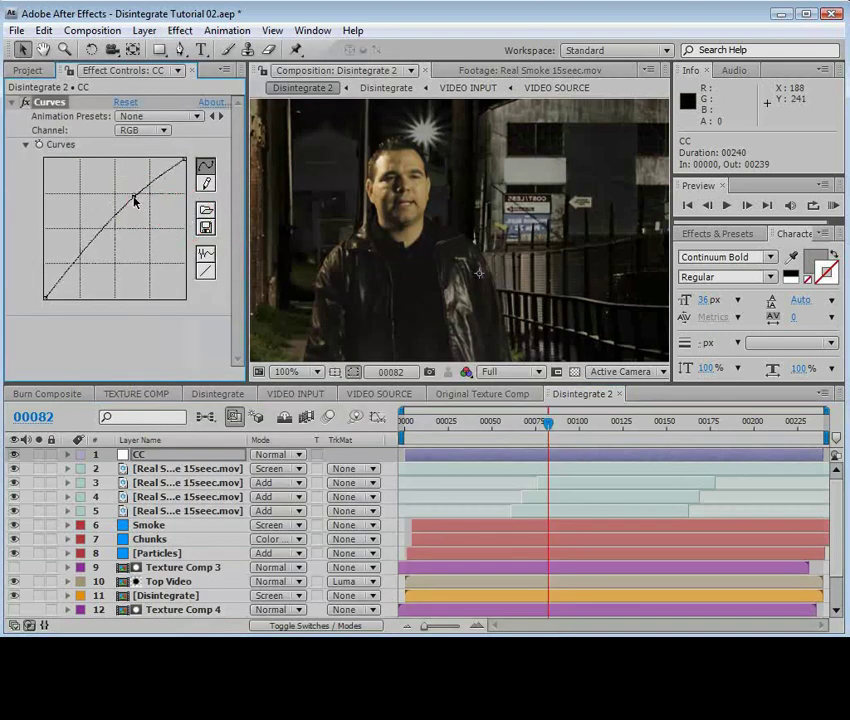
drag(94, 251, 88, 251)
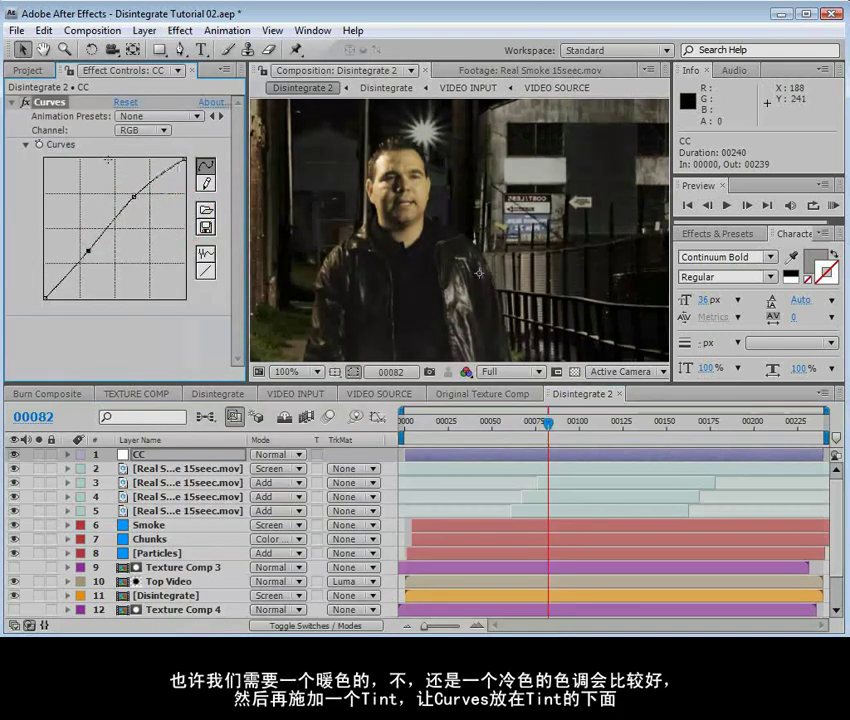
Give the CC layer a cool tone by raising the midtones of the Blue curve and lowering those of the Red curve.
click(147, 131)
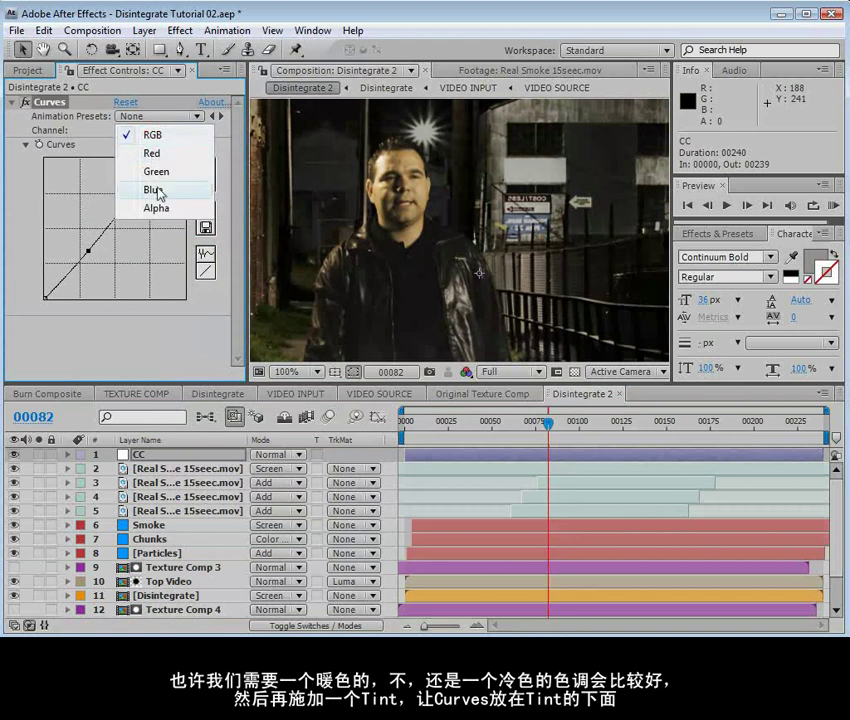
click(155, 190)
click(125, 223)
mouse_move(125, 222)
mouse_down()
mouse_move(114, 210)
mouse_move(122, 229)
mouse_up()
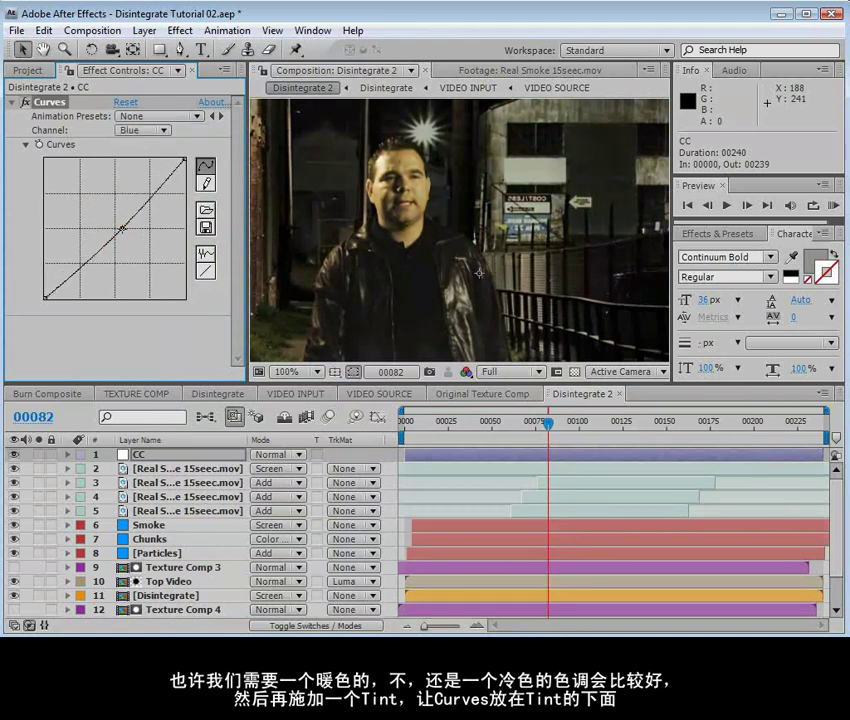
scroll(373, 175, down, 2)
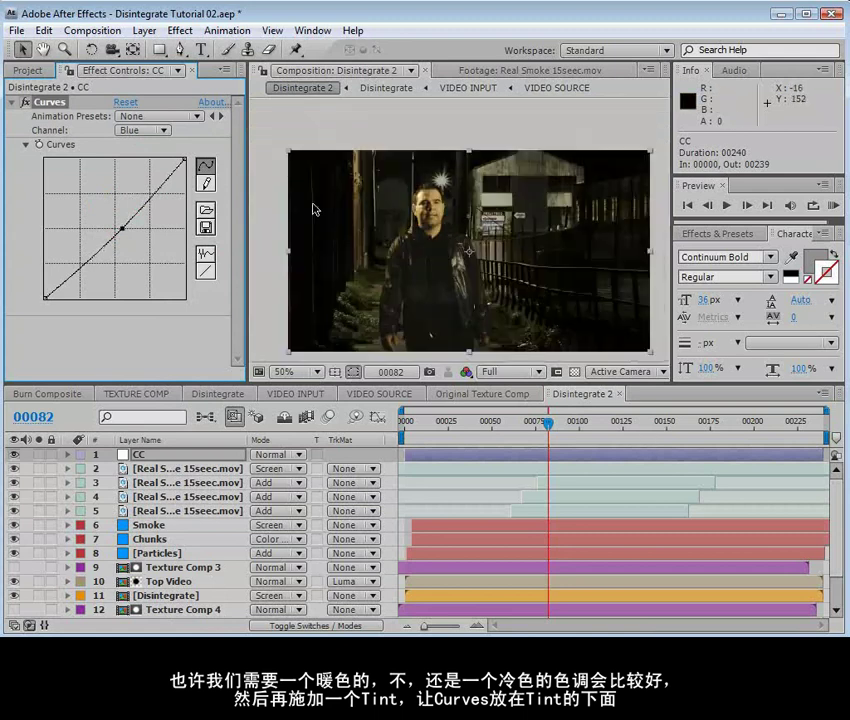
drag(122, 229, 115, 223)
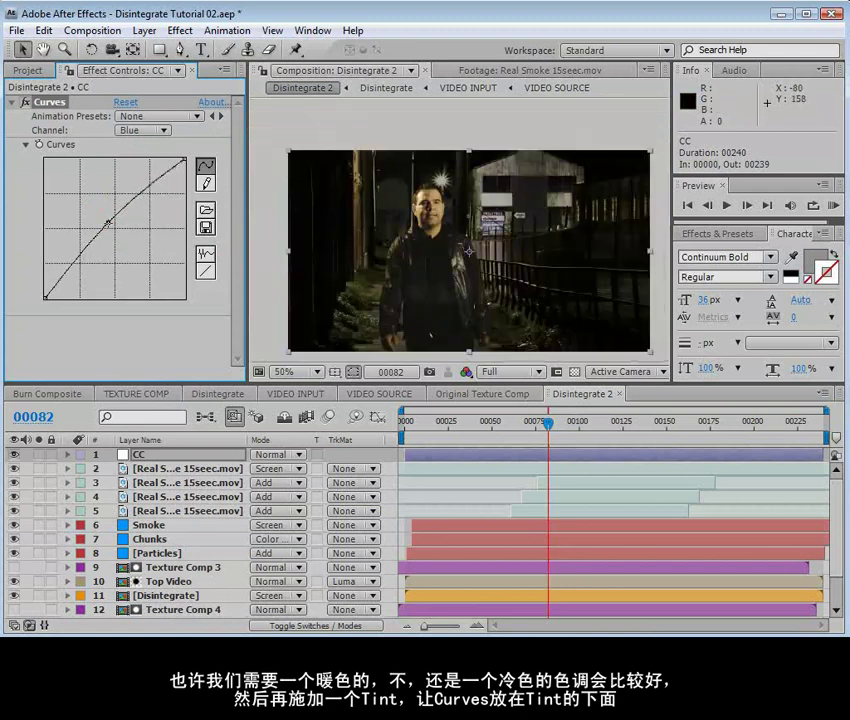
click(149, 131)
click(152, 91)
drag(120, 222, 125, 231)
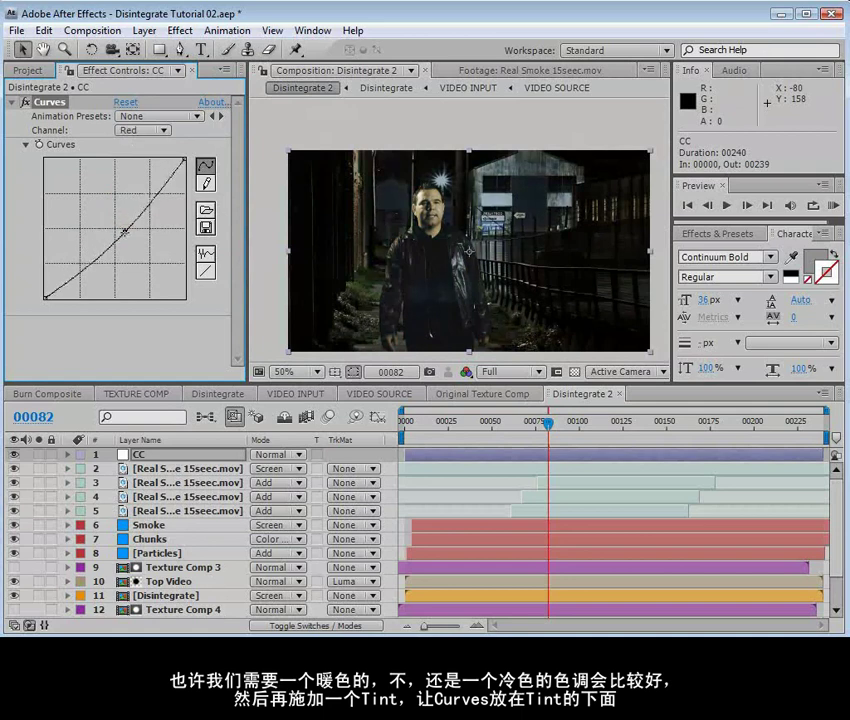
Add a Tint effect to the CC layer ahead of Curves, with Amount to Tint at 14%.
click(180, 30)
mouse_move(285, 184)
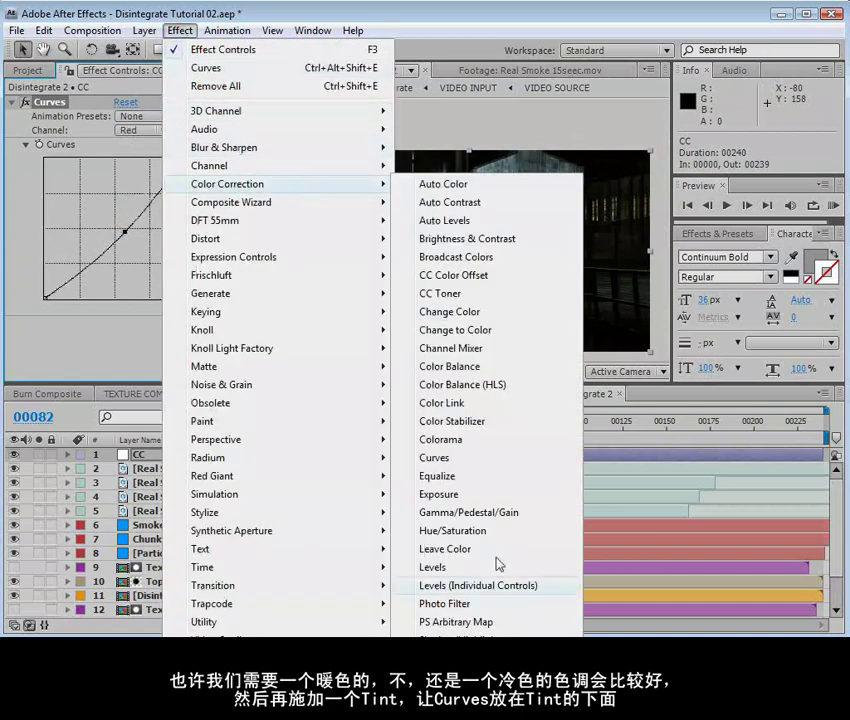
click(440, 676)
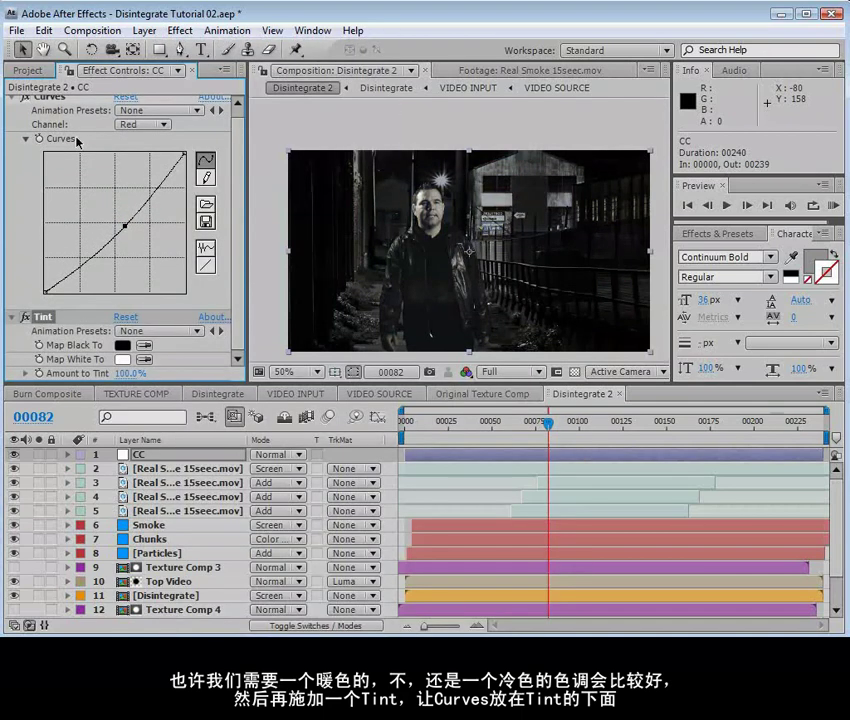
click(13, 93)
drag(30, 90, 55, 108)
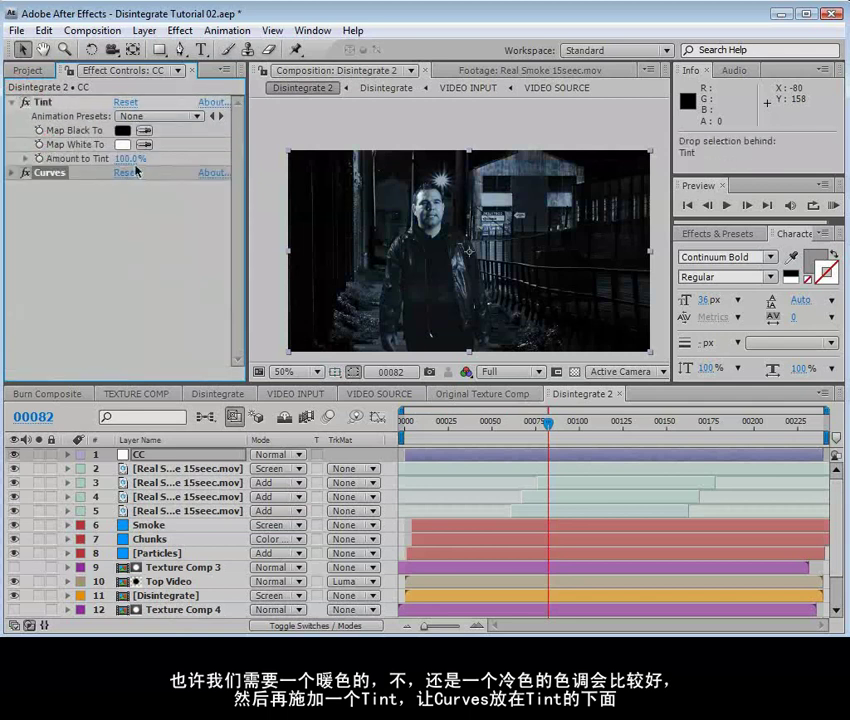
drag(128, 158, 60, 158)
Refine the lower part of the CC layer's RGB curve with extra points and check the result in an enlarged composition view.
scroll(469, 251, up, 2)
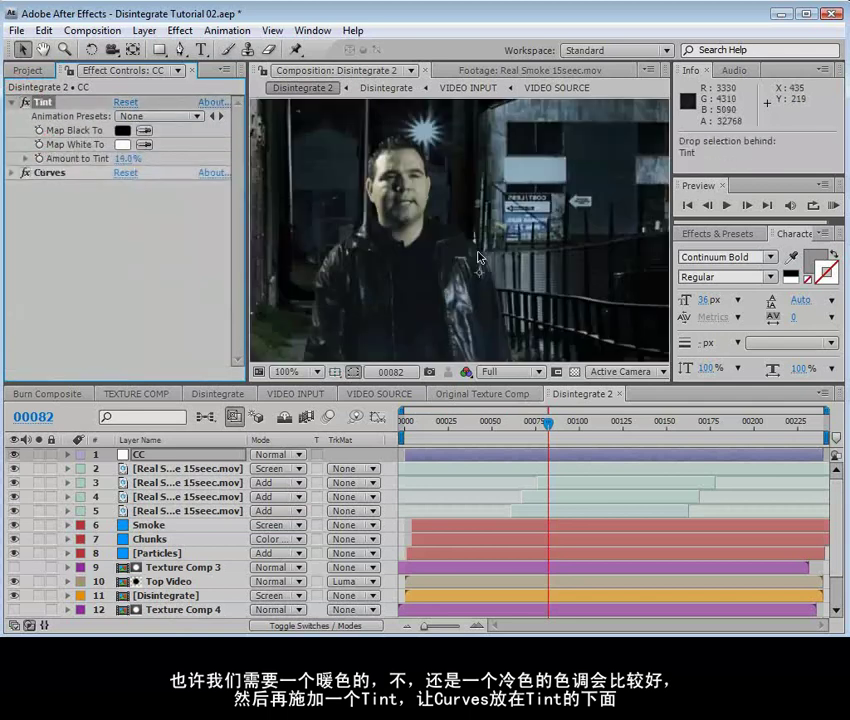
drag(410, 337, 465, 287)
click(12, 172)
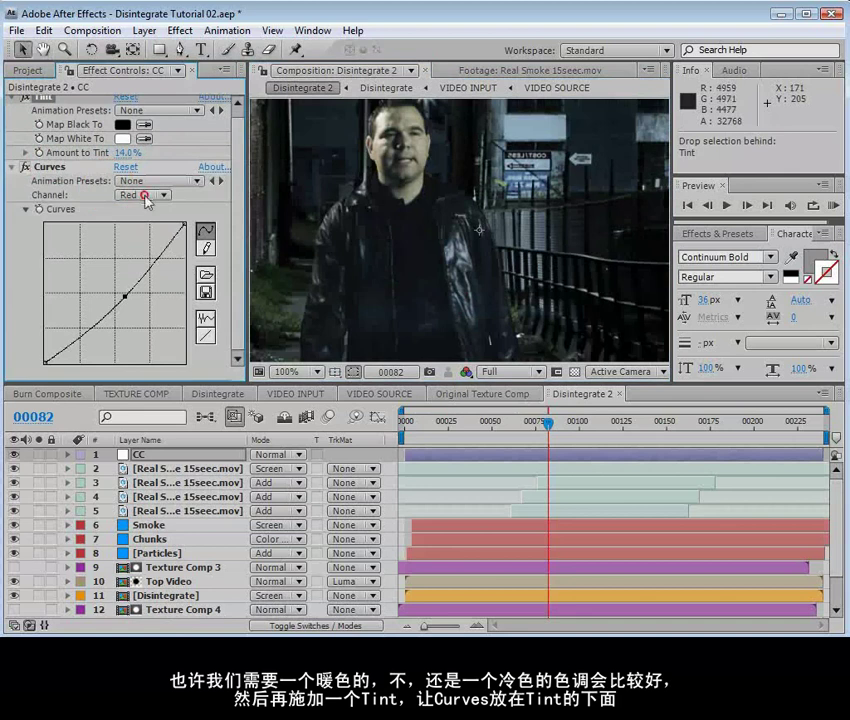
drag(76, 333, 92, 316)
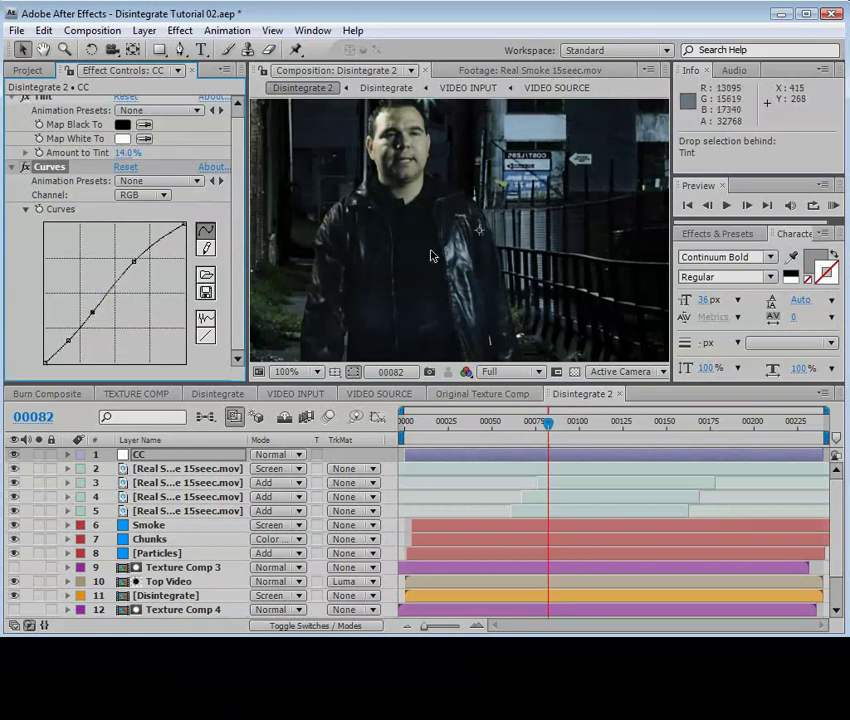
key(grave)
key(comma)
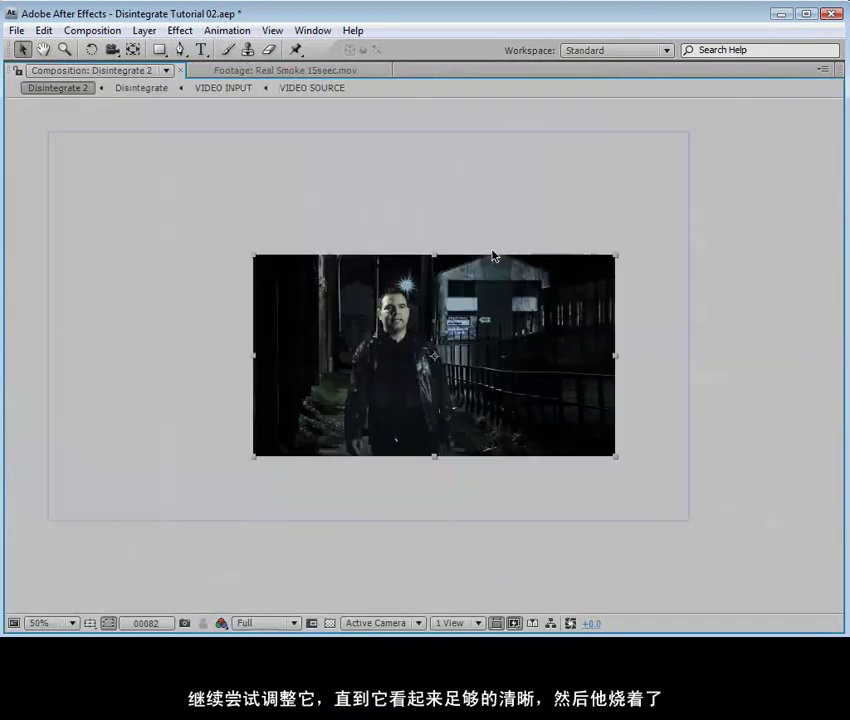
key(grave)
key(comma)
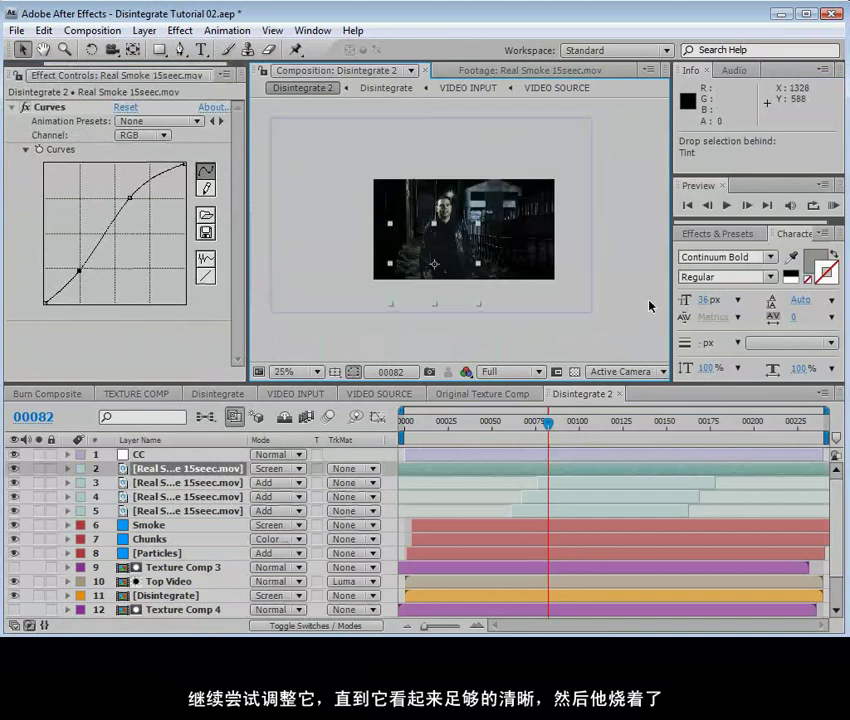
Go to frame 116, where the man is burning, and apply a Glow effect to the CC layer.
click(584, 290)
key(period)
drag(564, 432, 607, 437)
key(period)
key(comma)
click(180, 31)
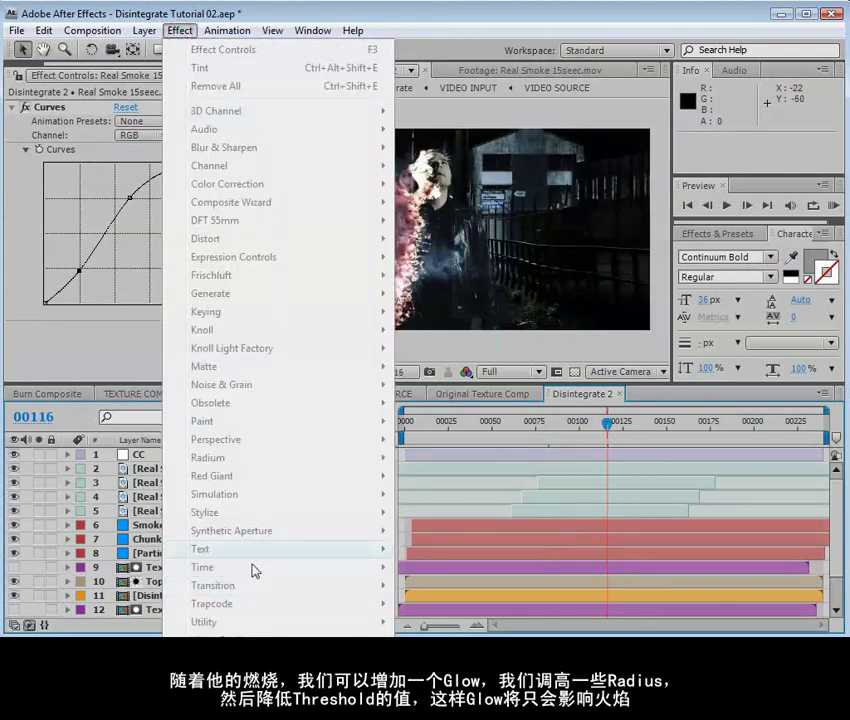
click(472, 453)
click(180, 31)
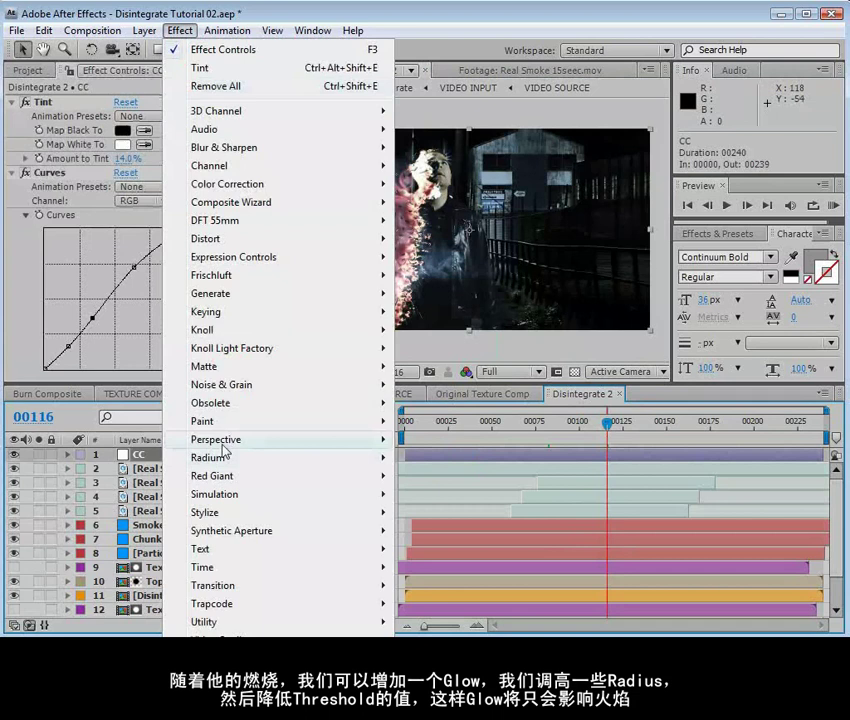
click(222, 513)
click(445, 635)
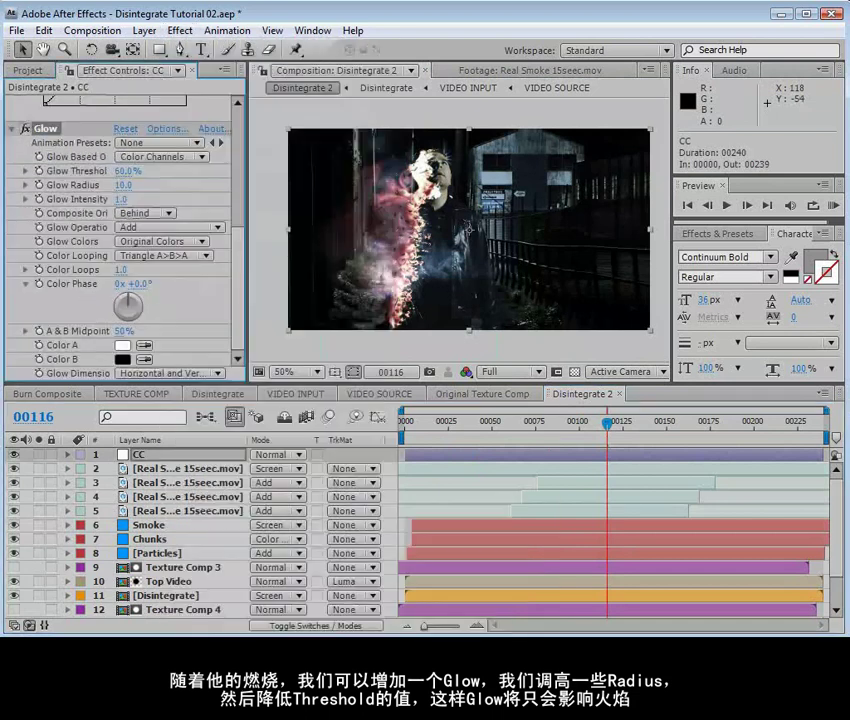
Set the CC layer's Glow Threshold to 71.8% and its Glow Radius to 25.
drag(127, 184, 182, 184)
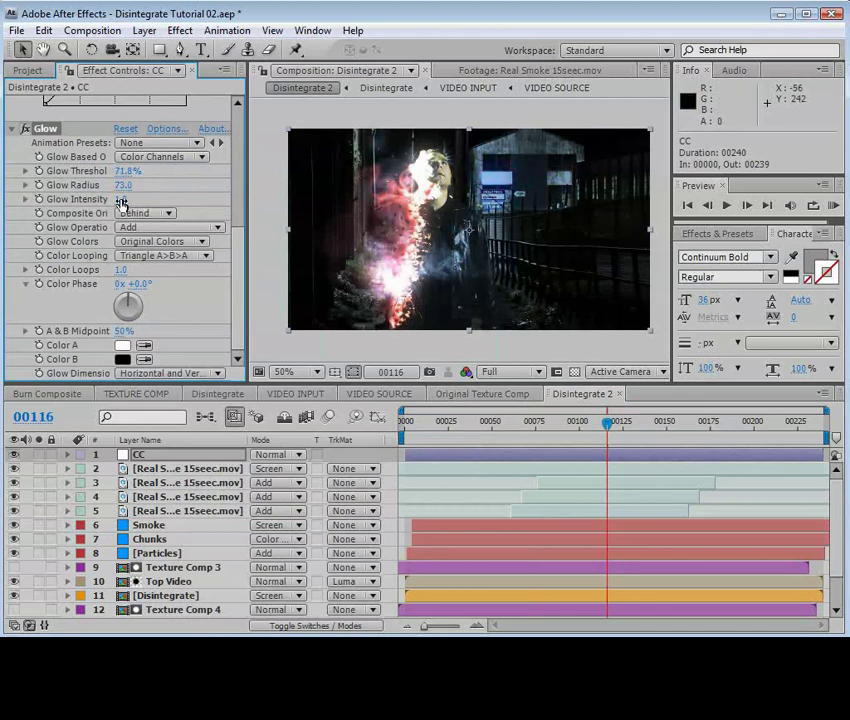
drag(123, 185, 71, 186)
scroll(393, 222, up, 2)
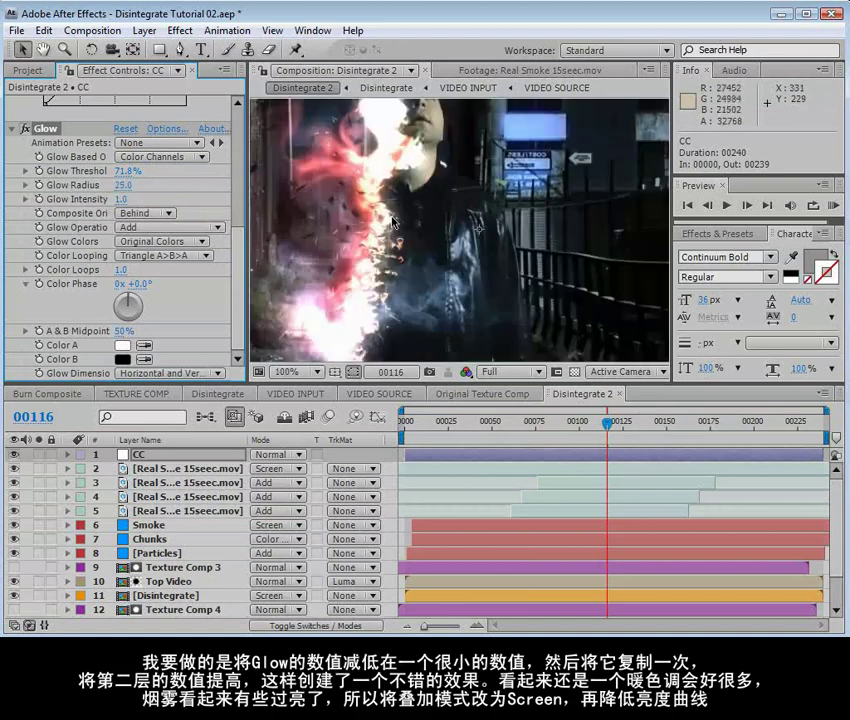
Duplicate the Glow effect on the CC layer and set the copy's Glow Radius to 153.
click(13, 128)
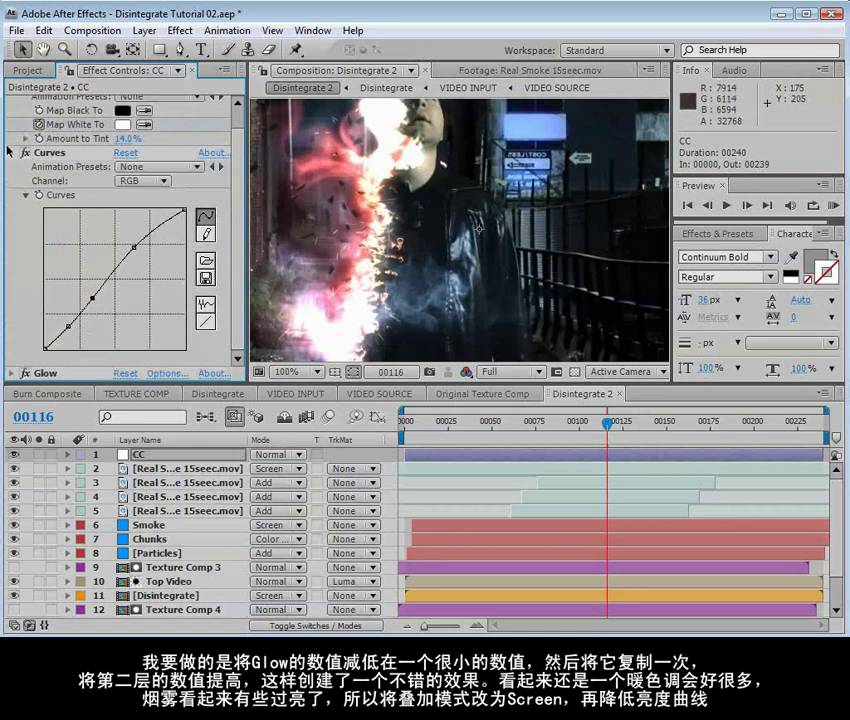
click(11, 152)
click(12, 102)
click(44, 131)
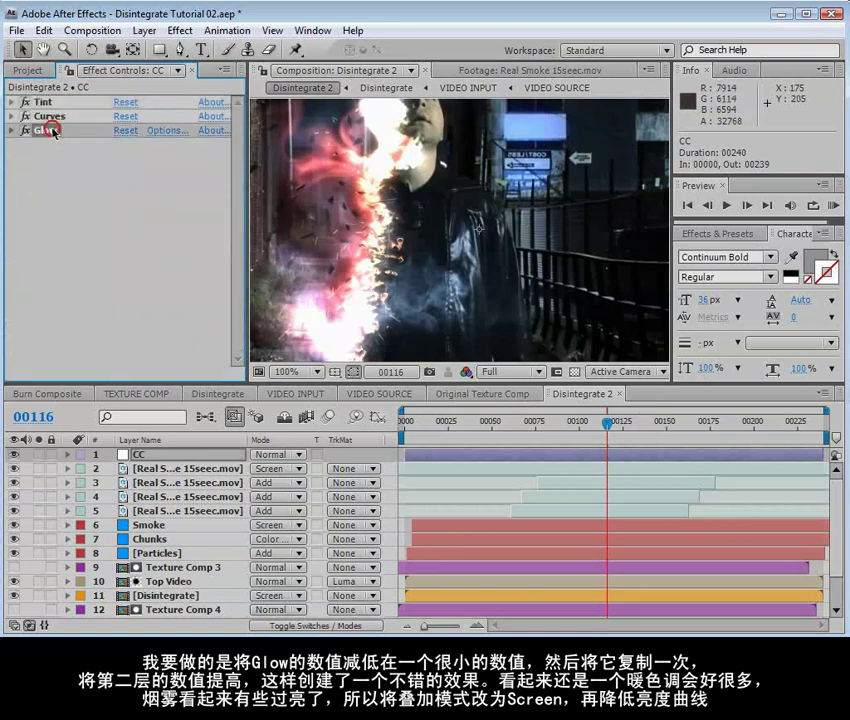
key(ctrl+d)
drag(134, 184, 242, 192)
key(grave)
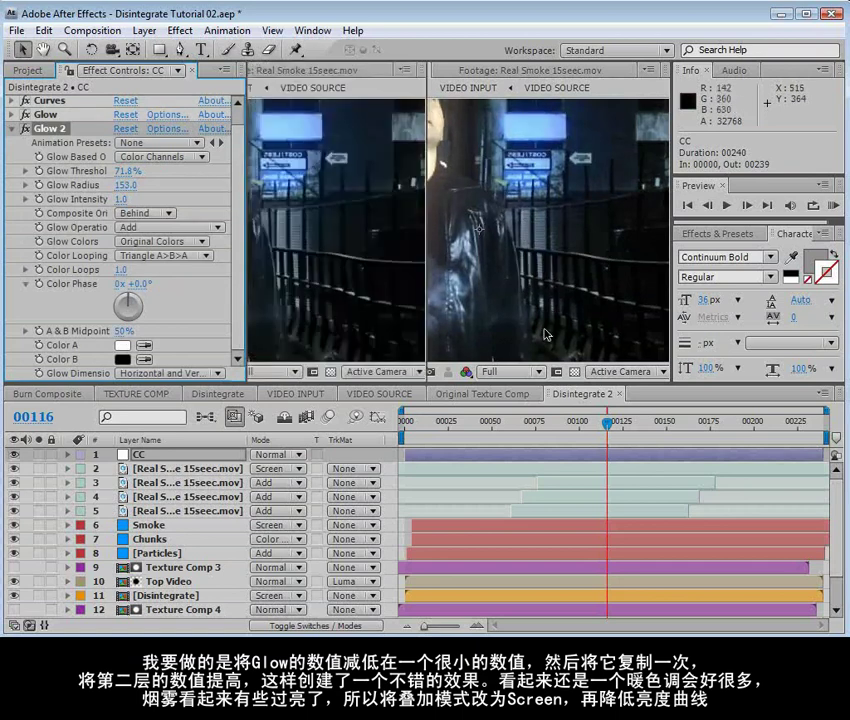
key(grave)
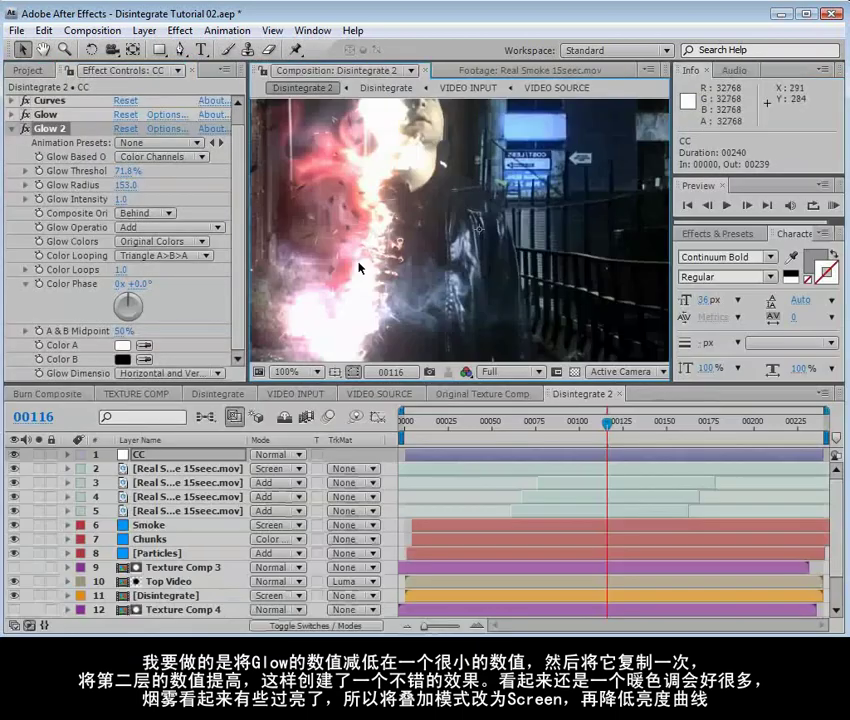
Pull the midpoint of the Blue channel curve down in the CC layer's Curves effect to warm the grade.
scroll(240, 262, up, 1)
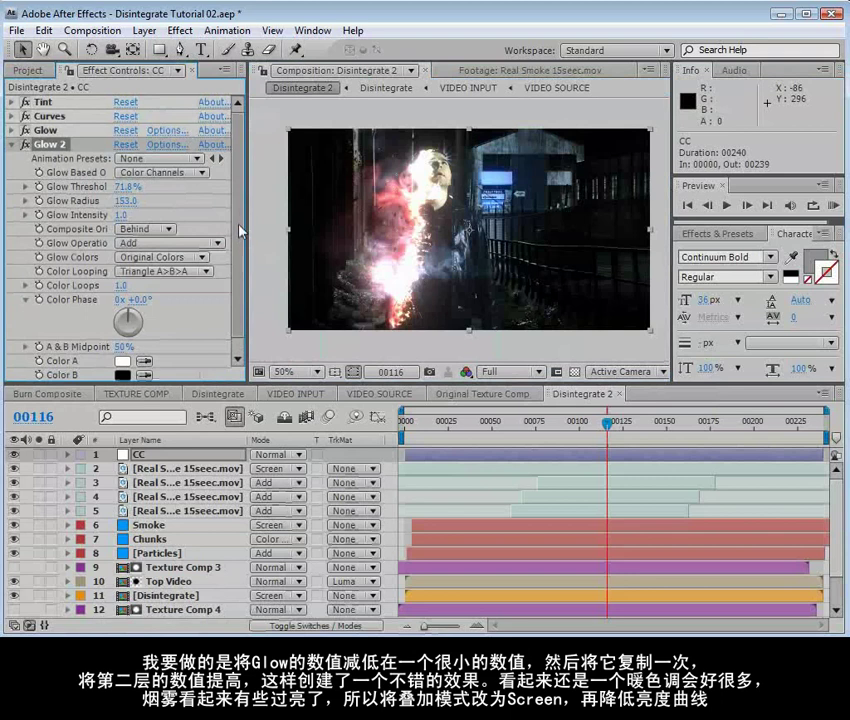
click(12, 116)
click(129, 145)
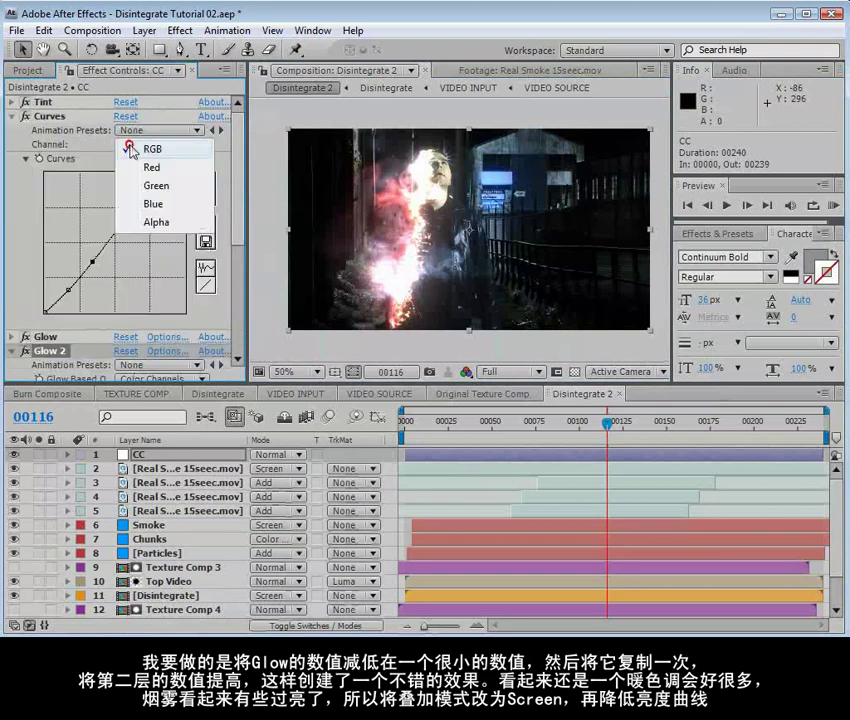
click(127, 201)
drag(108, 236, 121, 250)
At frame 129, set the blending mode of Real Smoke layers 3 to 5 to Screen and reveal their Opacity.
drag(607, 424, 628, 436)
click(180, 483)
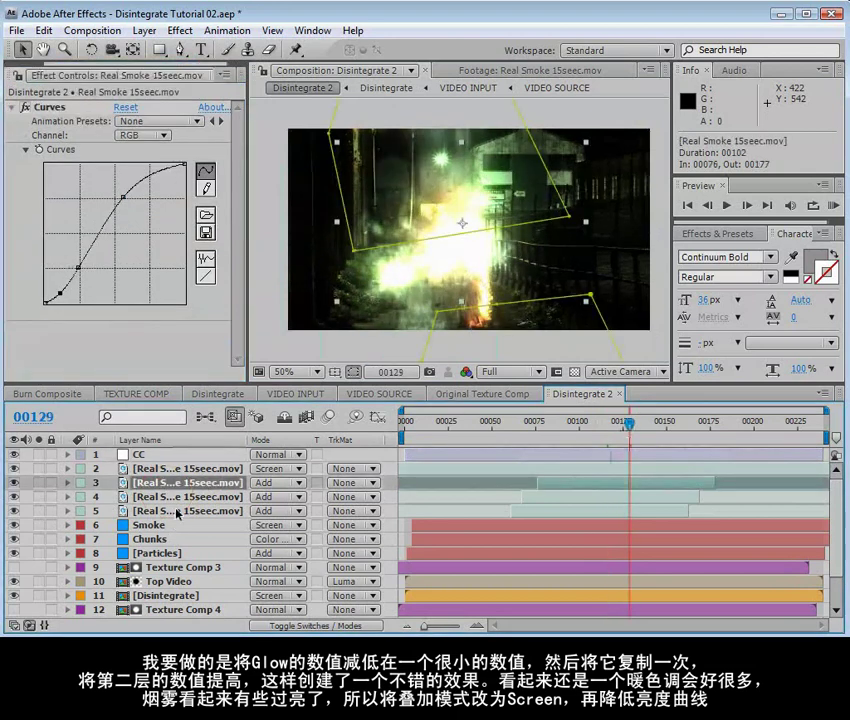
shift+click(180, 510)
click(283, 483)
click(290, 520)
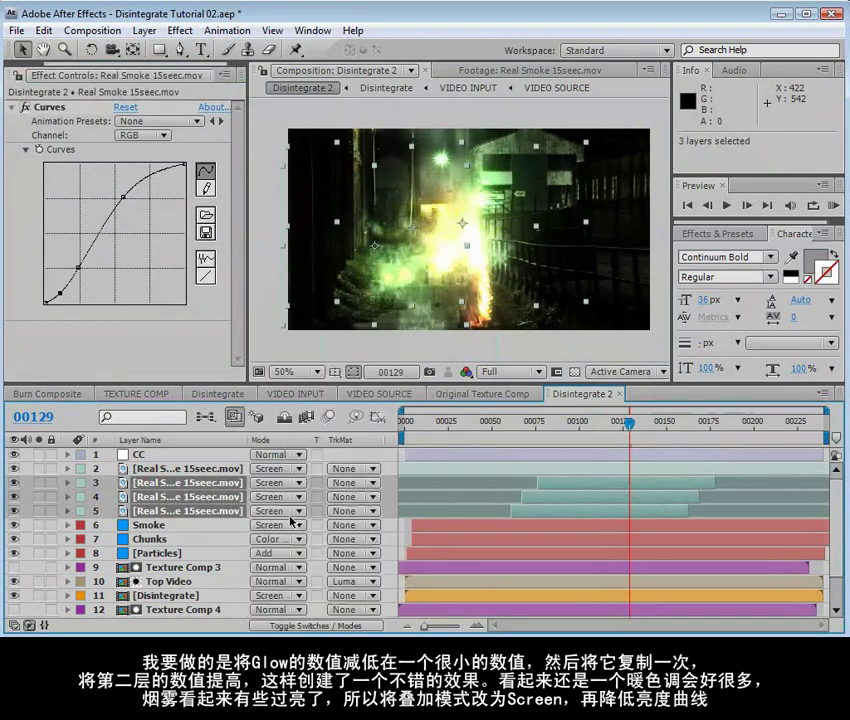
key(t)
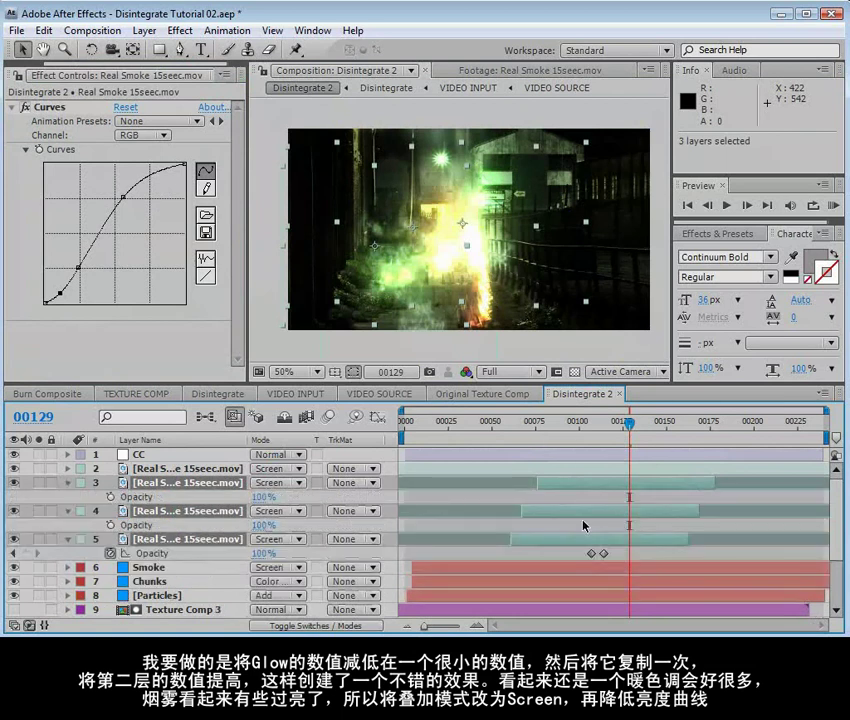
Lower the upper point of the RGB curve on Real Smoke layers 4 and 5 to darken the bright smoke.
mouse_move(629, 421)
mouse_down()
mouse_move(614, 421)
mouse_move(622, 421)
mouse_up()
click(611, 510)
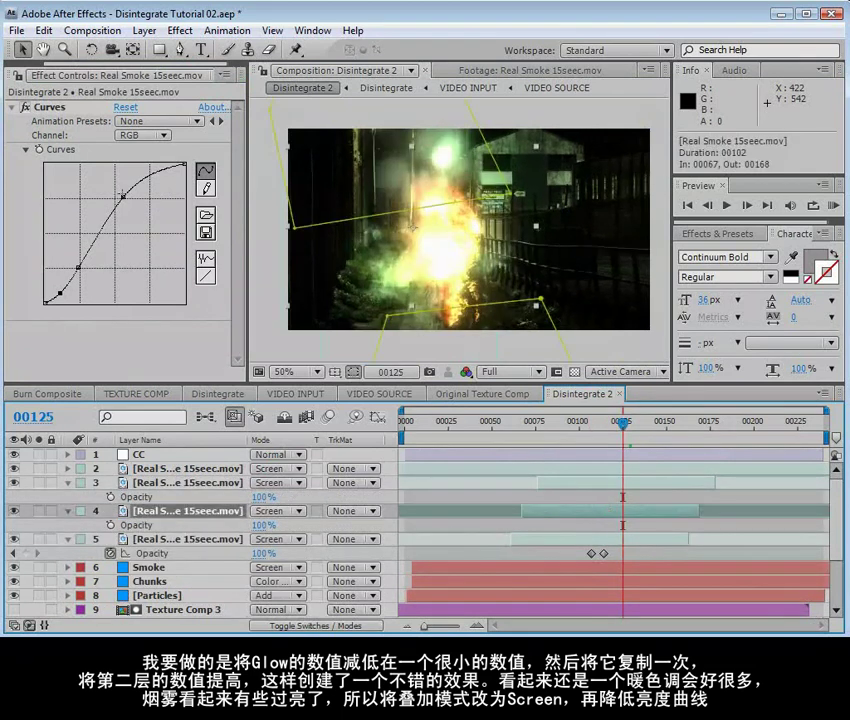
drag(122, 195, 134, 210)
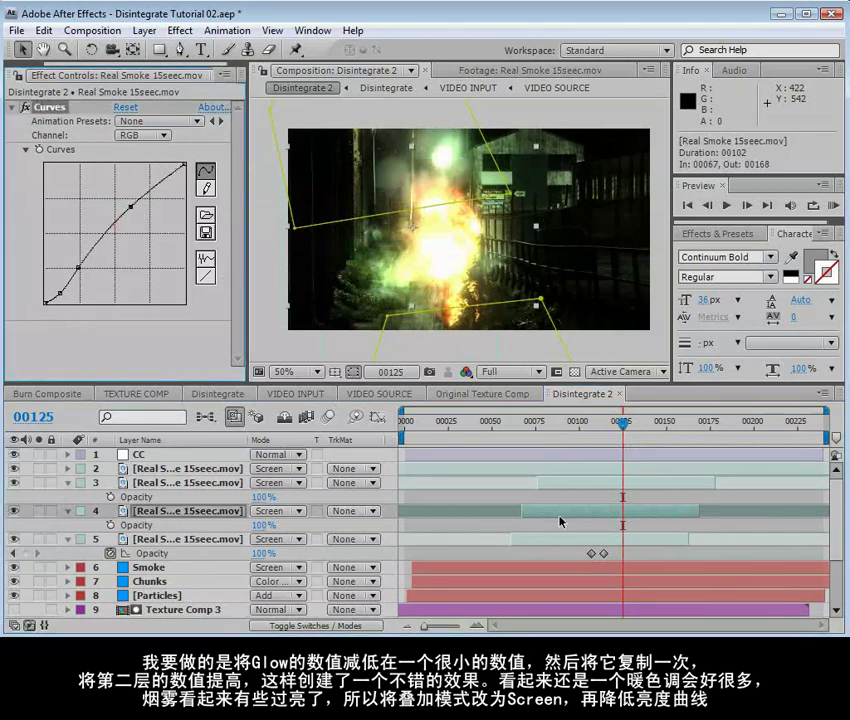
click(271, 262)
click(131, 209)
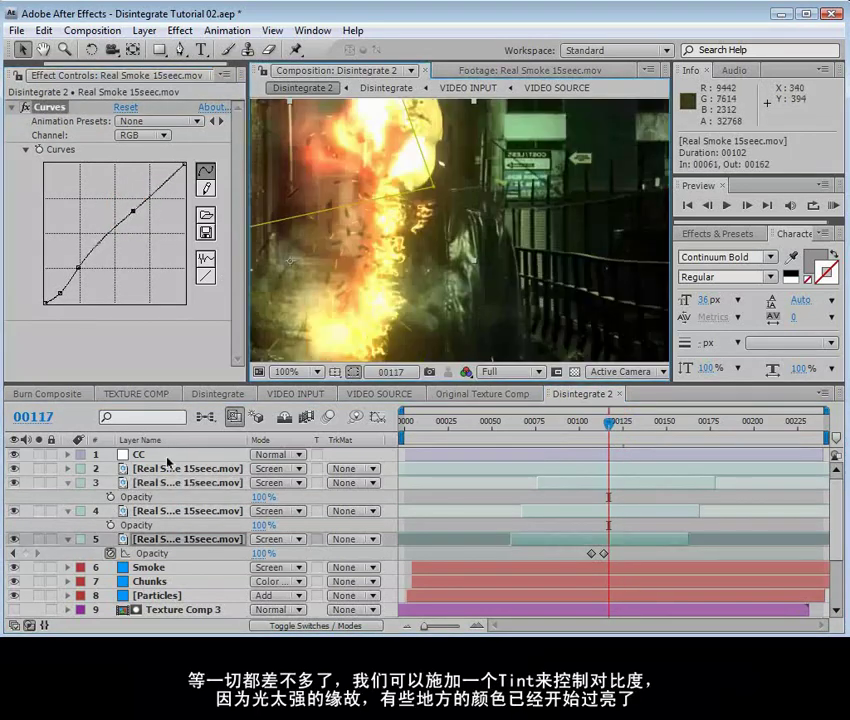
Apply a second Tint effect to the CC layer, reduce its Amount to Tint to about 51%, and check the enlarged composition.
click(167, 455)
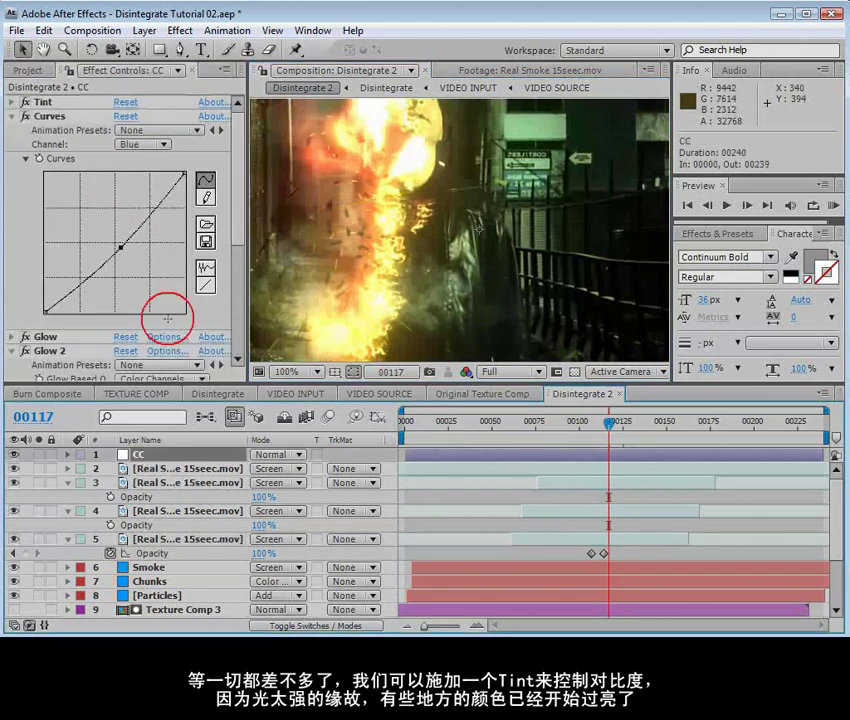
click(11, 117)
click(12, 145)
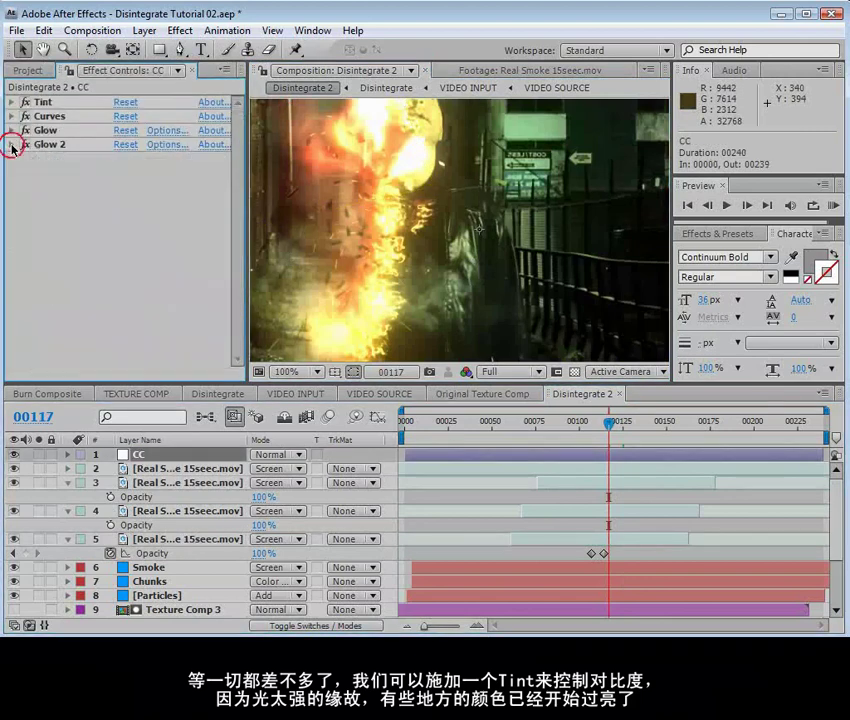
click(180, 30)
mouse_move(271, 184)
click(455, 681)
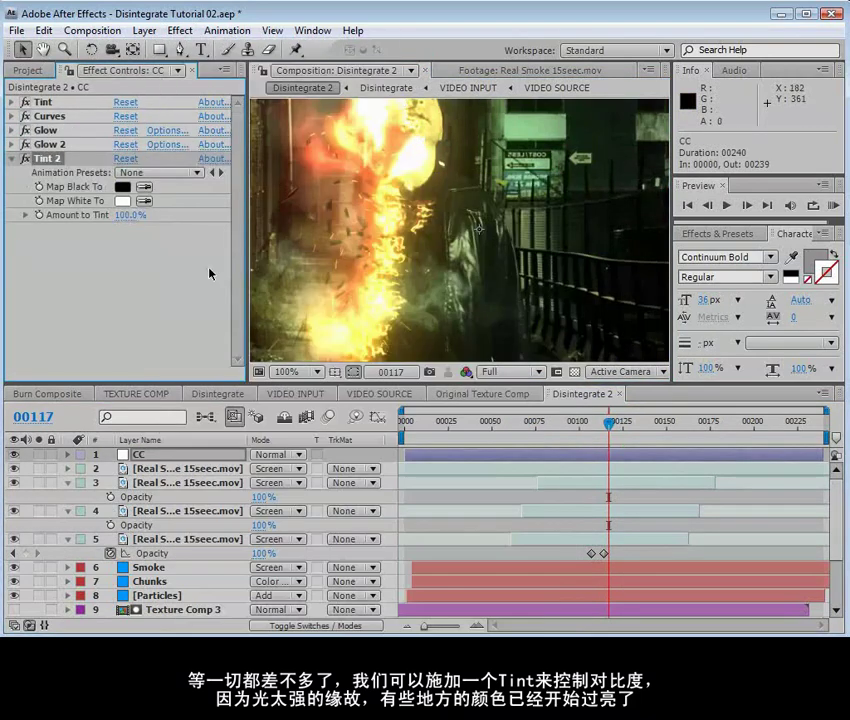
drag(124, 222, 88, 216)
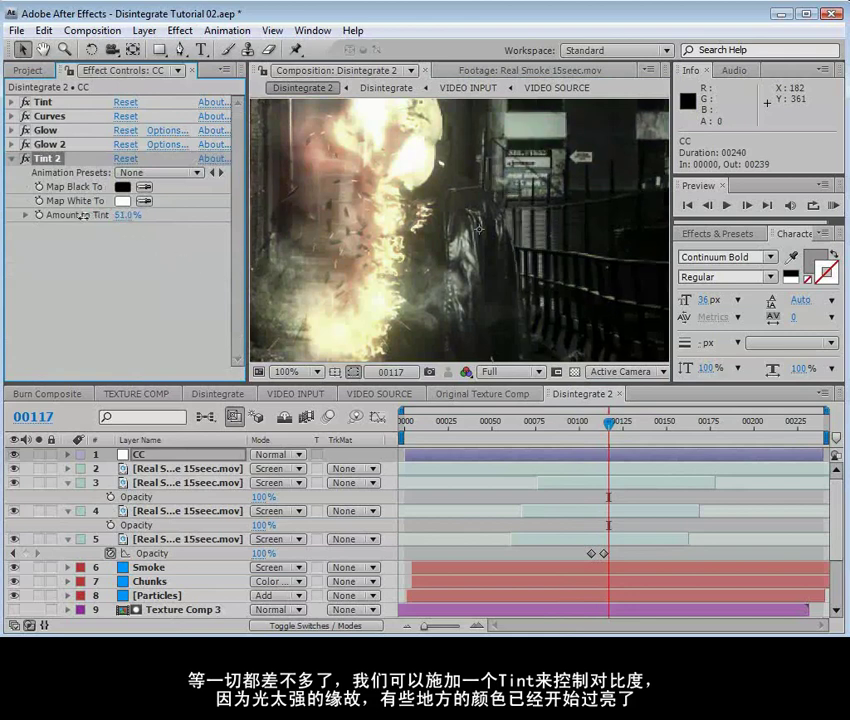
key(grave)
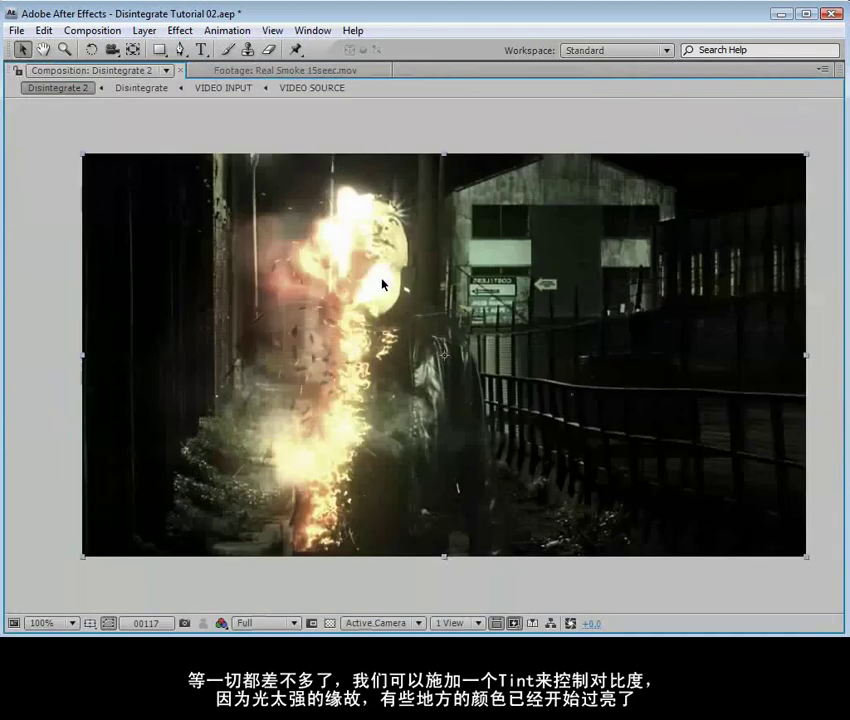
key(grave)
scroll(347, 243, down, 2)
In the VIDEO SOURCE composition, shift the man's green-screen layer 14 frames earlier, and check the reaction timing in Disintegrate 2.
mouse_move(608, 421)
mouse_down()
mouse_move(579, 423)
mouse_move(616, 429)
mouse_move(602, 432)
mouse_up()
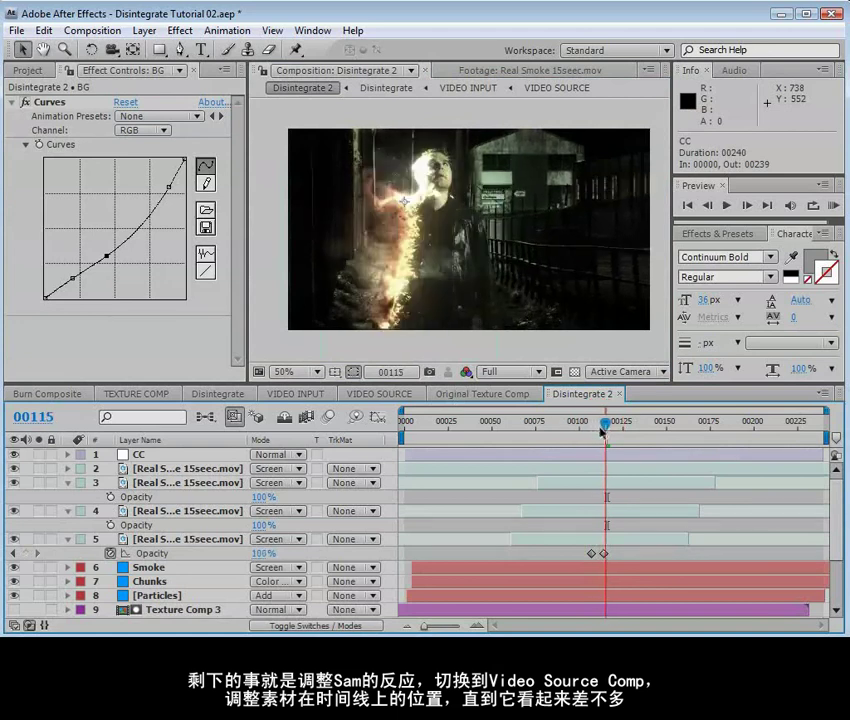
click(390, 397)
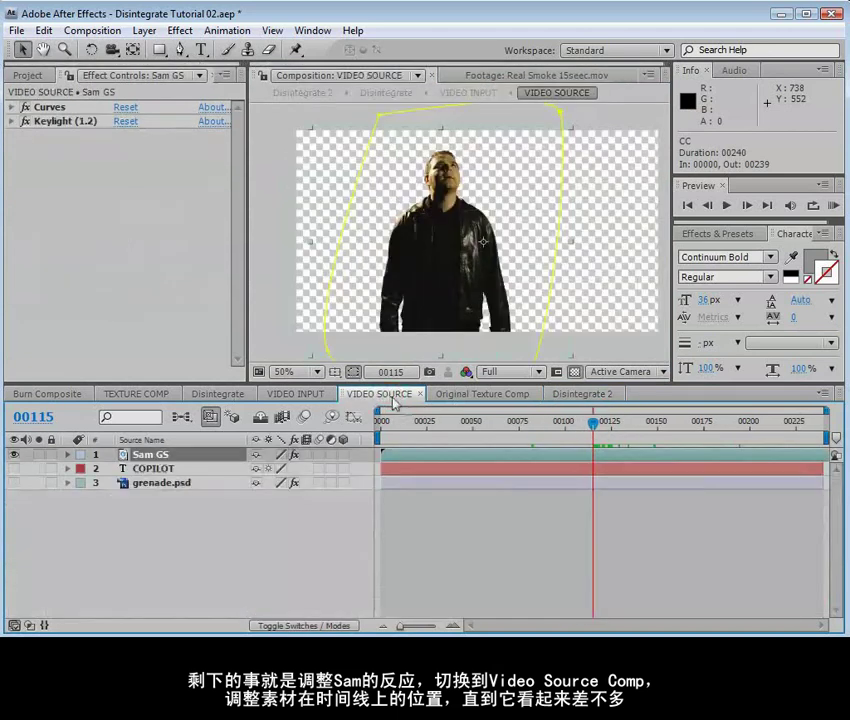
drag(597, 458, 571, 465)
click(582, 393)
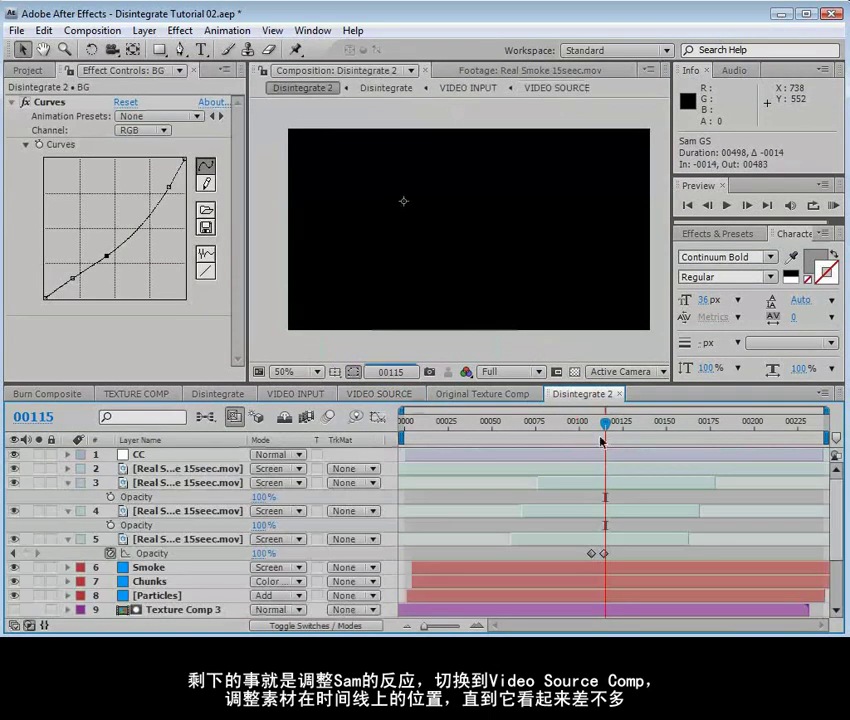
click(598, 422)
drag(598, 428, 563, 448)
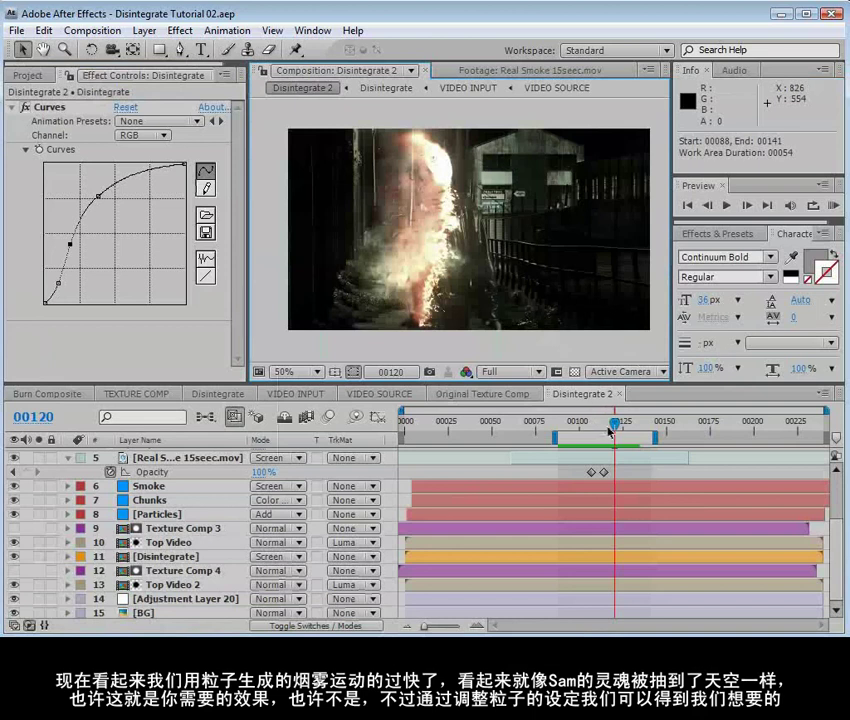
Review the burning and smoke motion from frame 120 onward, and scrub through the rendered disintegration movie.
mouse_move(609, 432)
mouse_down()
mouse_move(626, 437)
mouse_move(617, 435)
mouse_up()
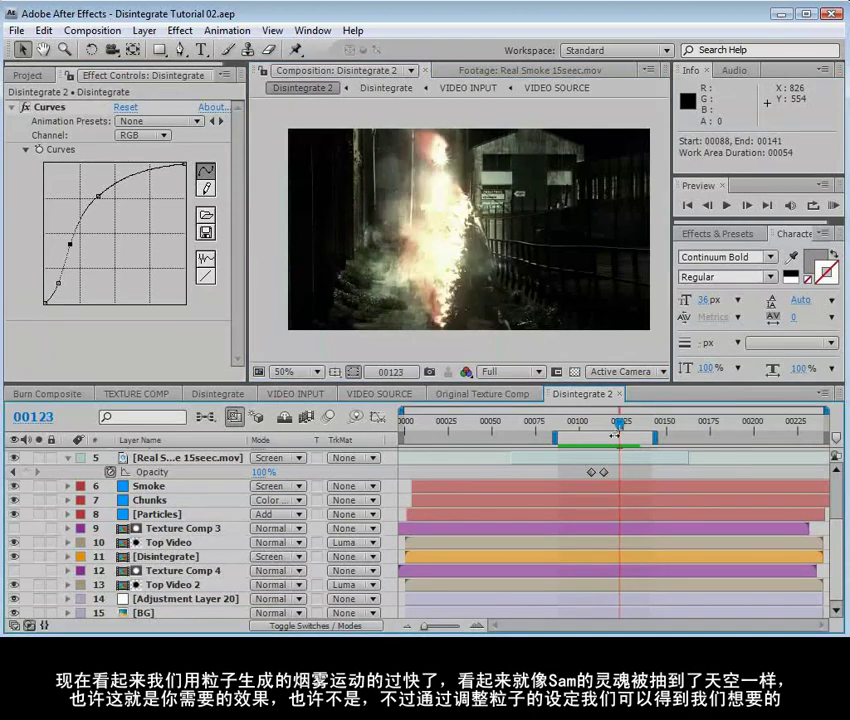
drag(618, 430, 636, 428)
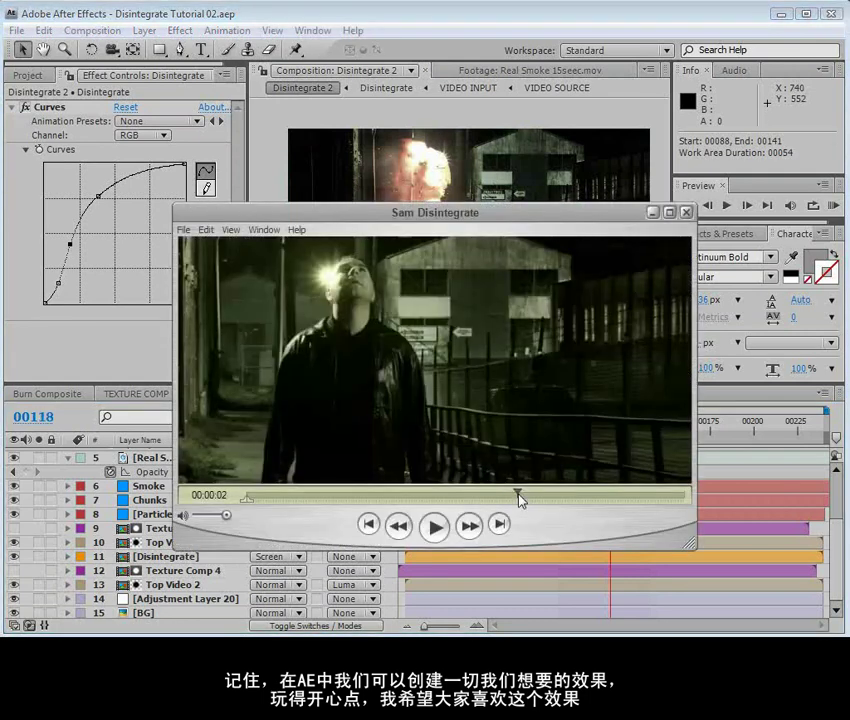
mouse_move(519, 498)
mouse_down()
mouse_move(609, 511)
mouse_move(571, 508)
mouse_up()
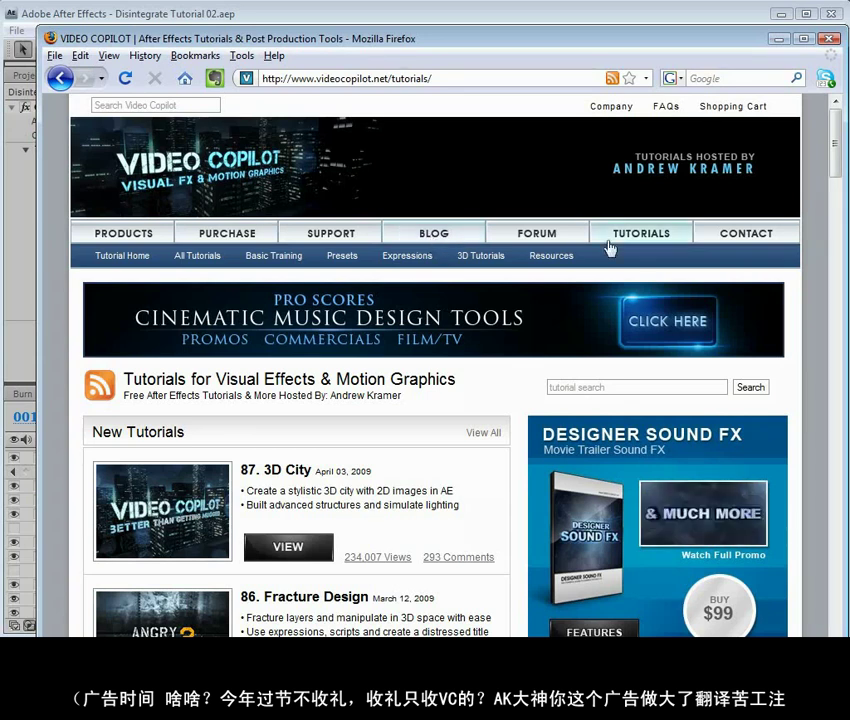
Browse the tutorials page and the products page of the Video Copilot website in Firefox.
scroll(813, 319, down, 4)
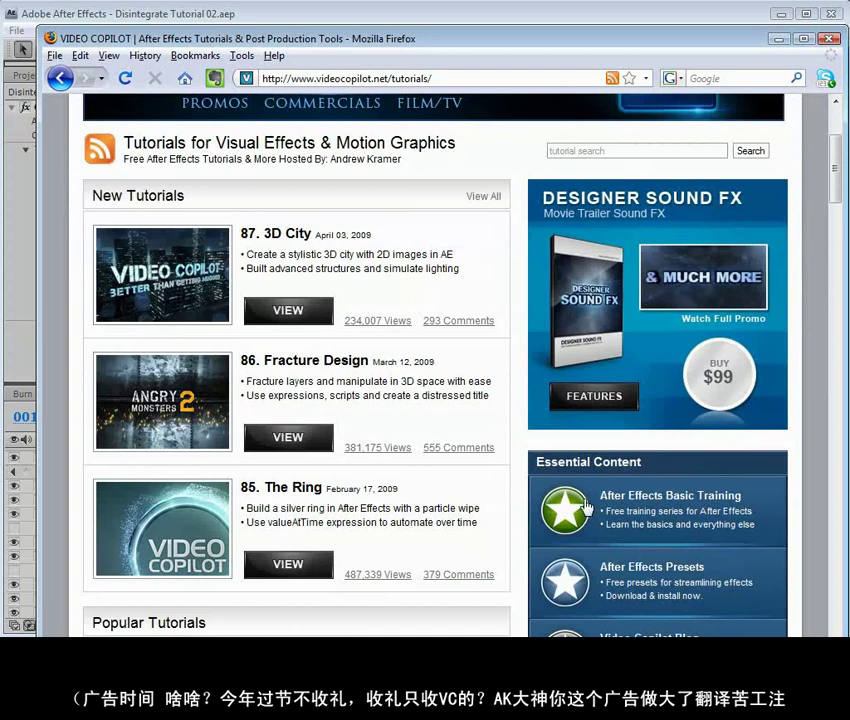
scroll(836, 170, up, 4)
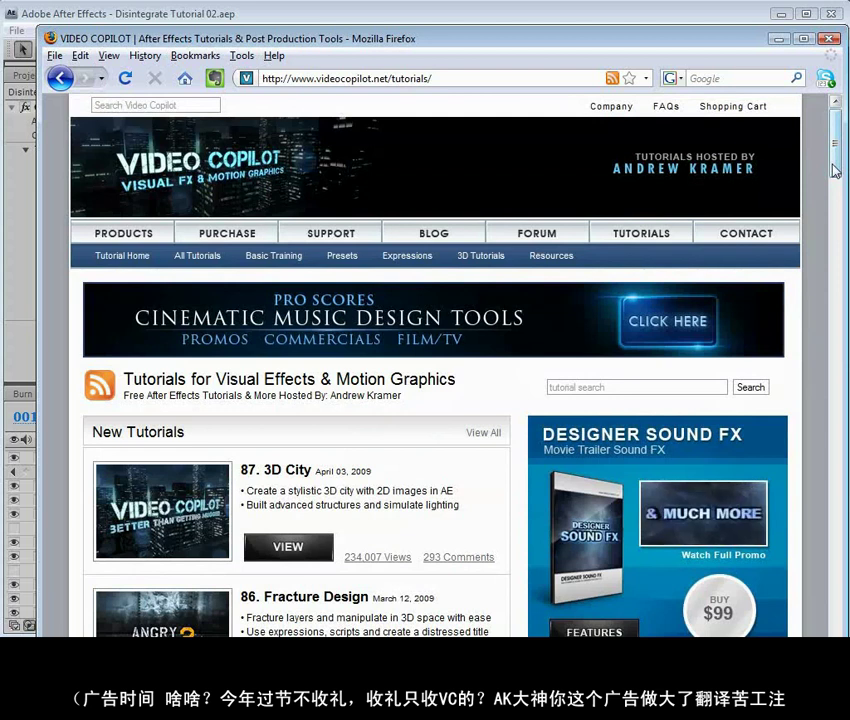
scroll(812, 215, down, 1)
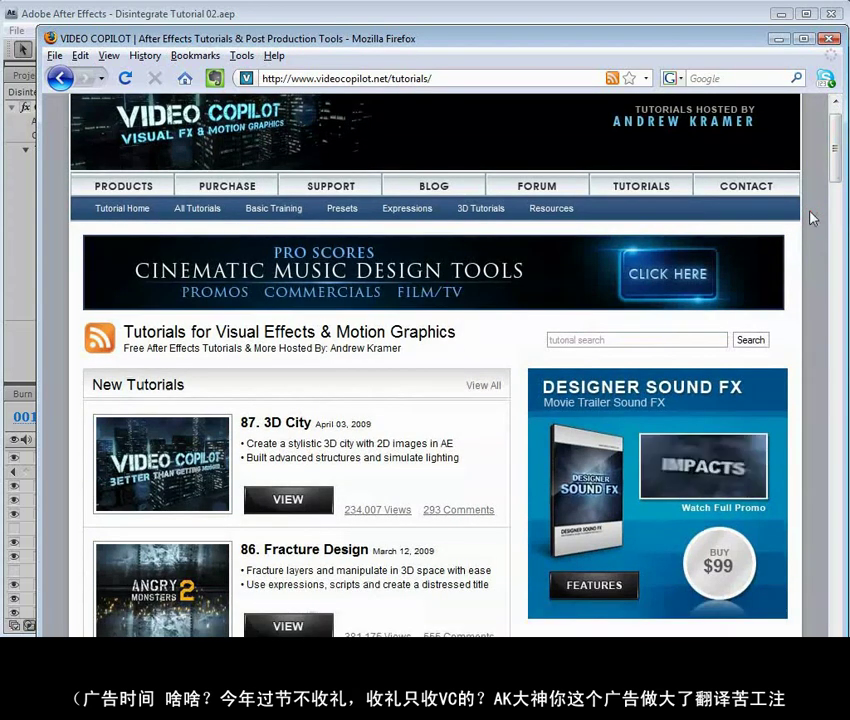
scroll(805, 215, up, 1)
click(139, 236)
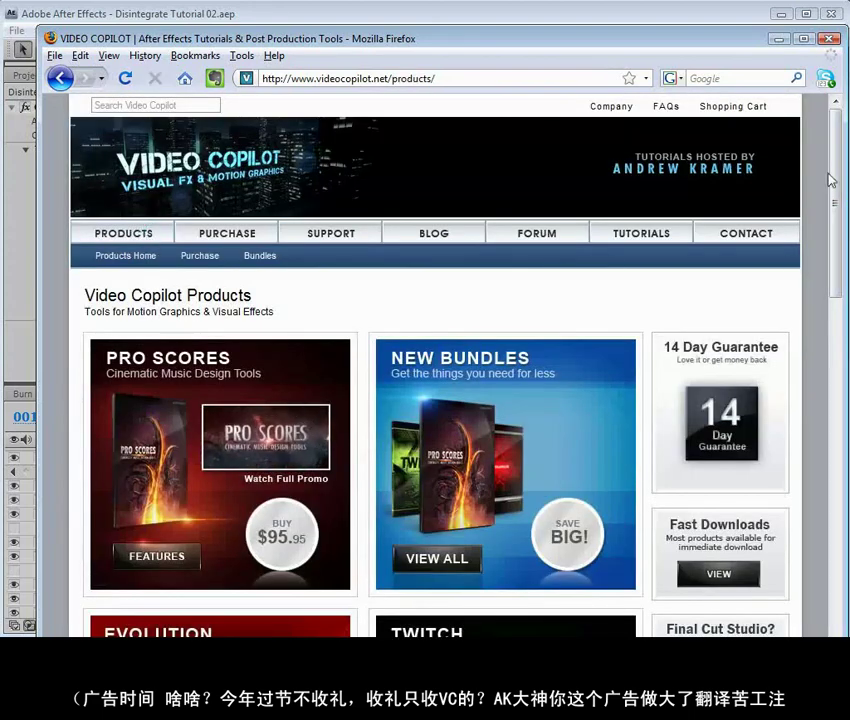
drag(835, 186, 830, 339)
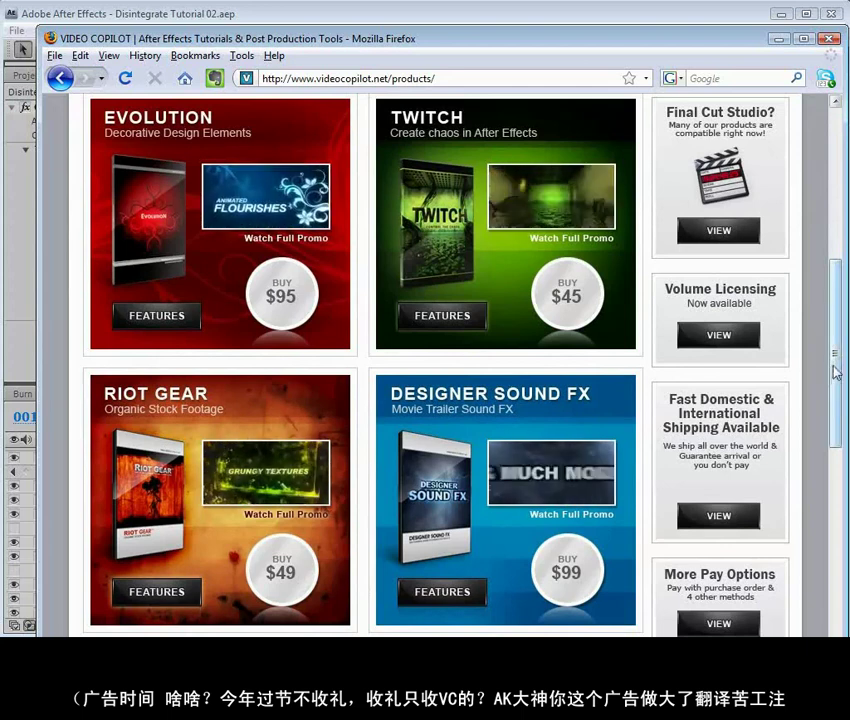
drag(835, 365, 835, 220)
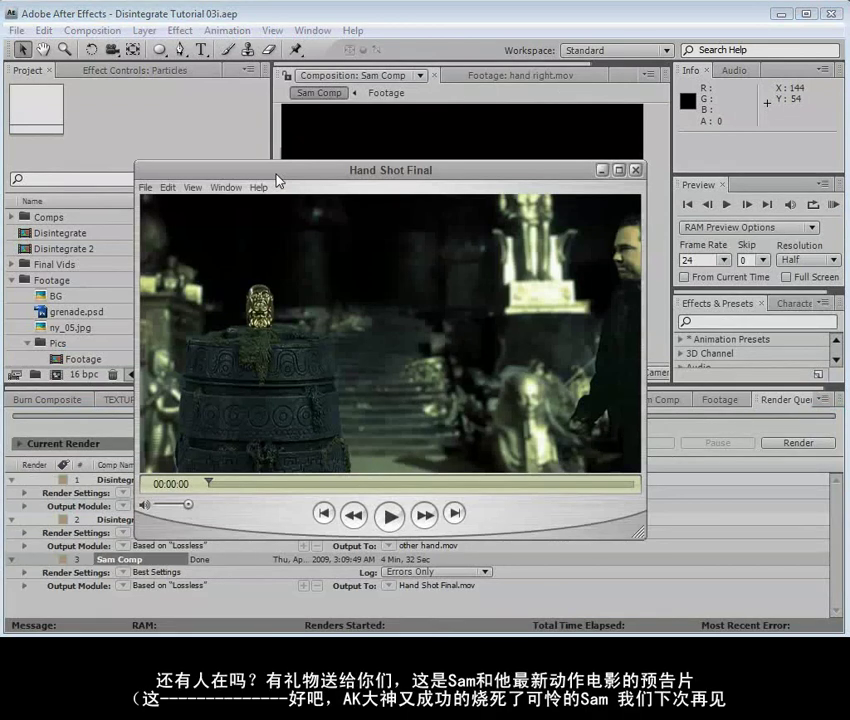
Play the rendered Hand Shot Final movie in the media player.
key(space)
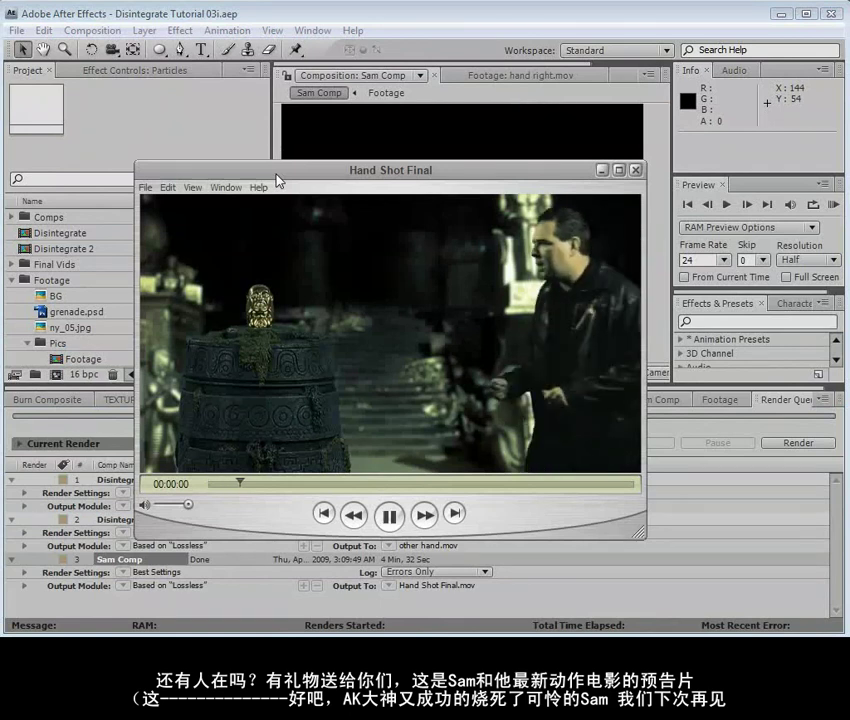